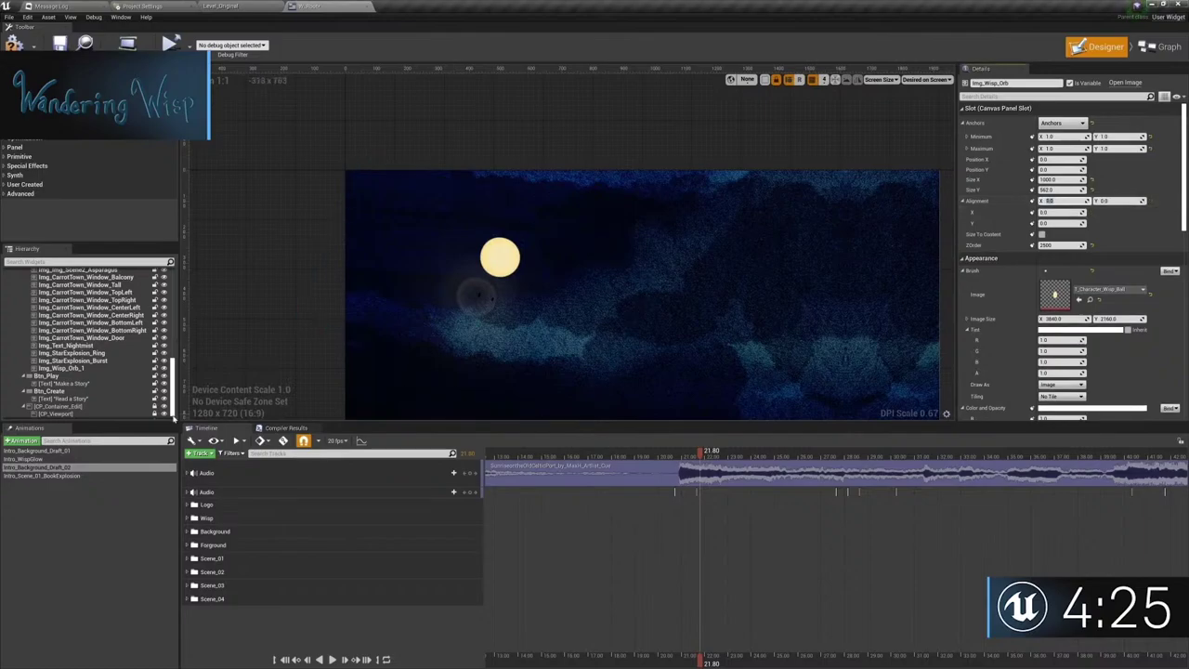
Undo the last edits to the duplicated wisp orb image.
scroll(94, 366, "down", 1)
key("ctrl+z")
key("ctrl+z")
key("ctrl+z")
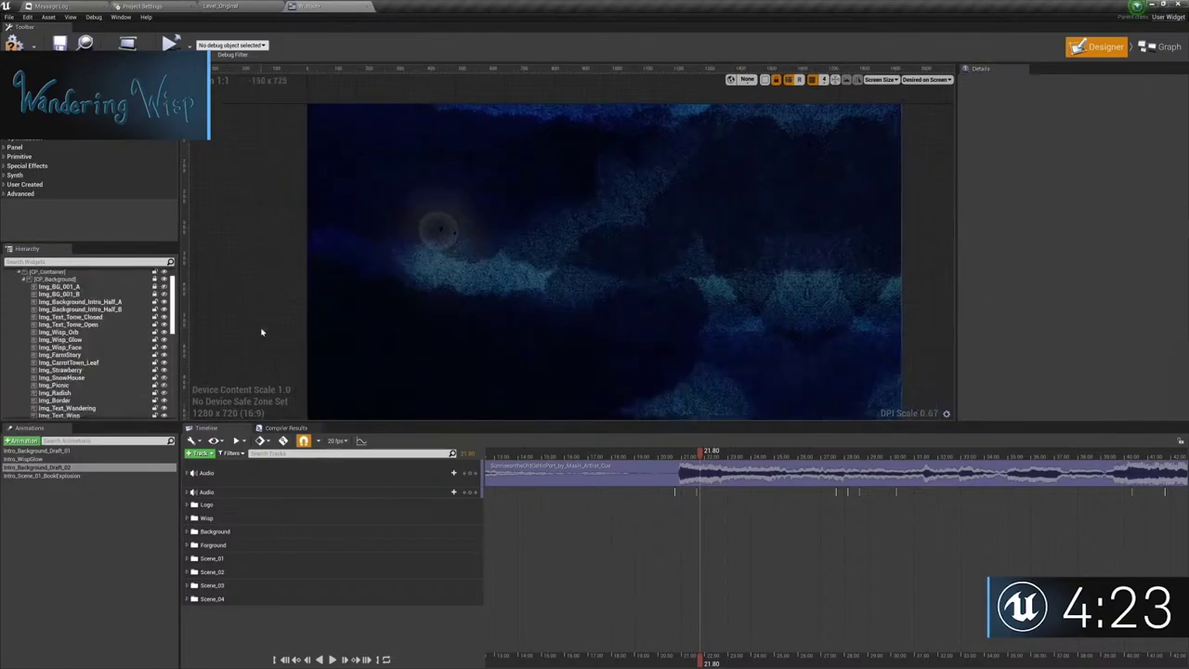
left_click(412, 199)
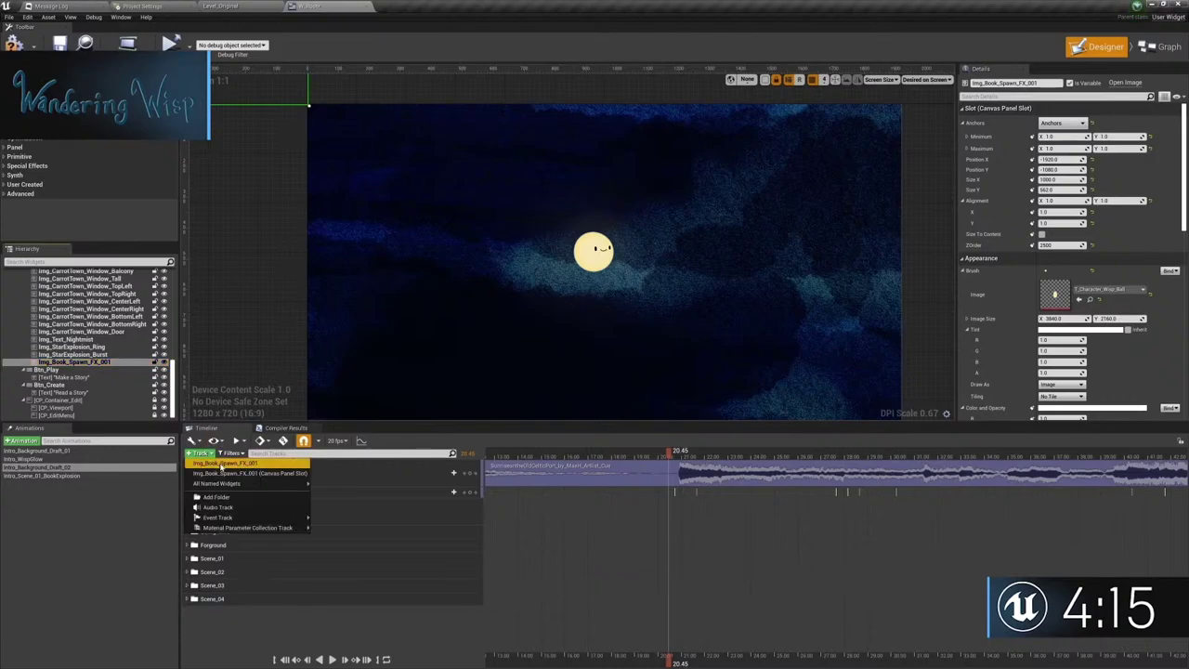
Add an Img_Book_Spawn_FX_001 track to the animation, key its transform at 21.00, and place the image over the book at 20.95.
left_click(221, 463)
left_click_drag(674, 454, 693, 453)
left_click(476, 592)
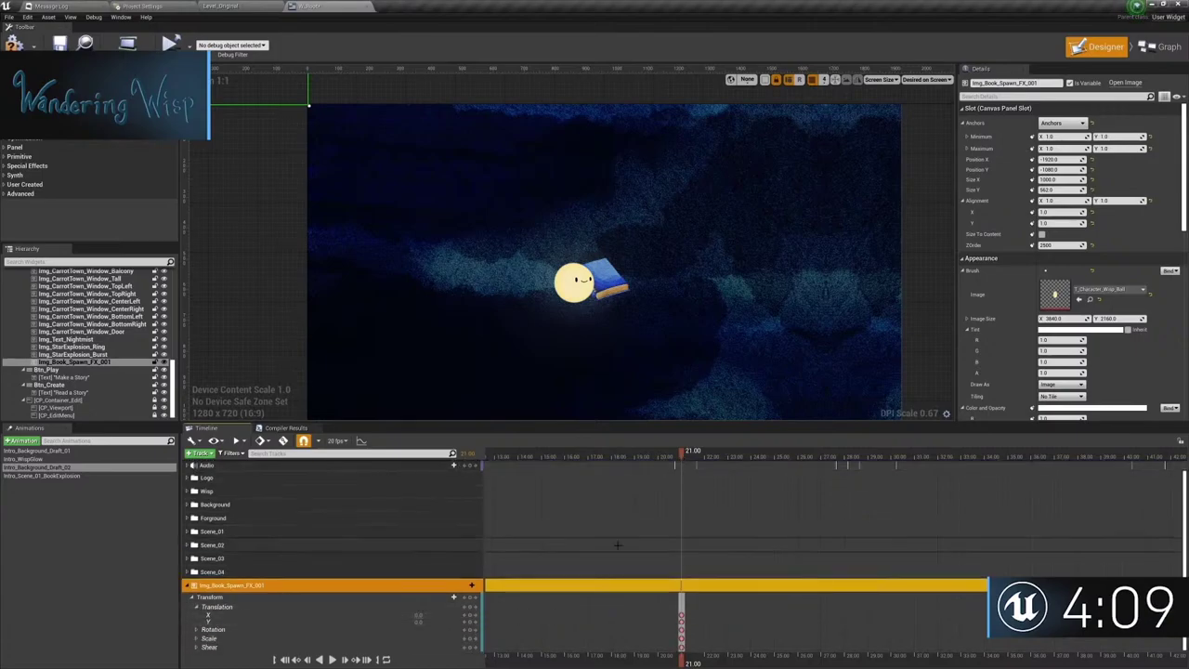
key("Left")
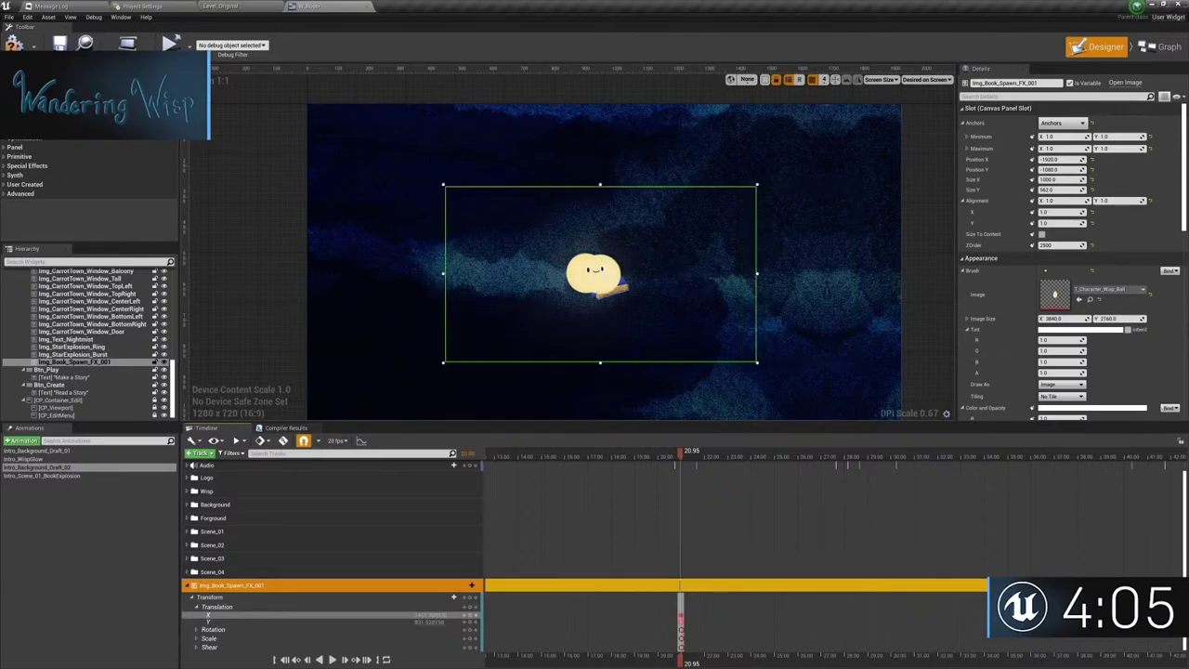
Tint the Img_Book_Spawn_FX_001 brush orange.
left_click(1082, 329)
left_click(923, 383)
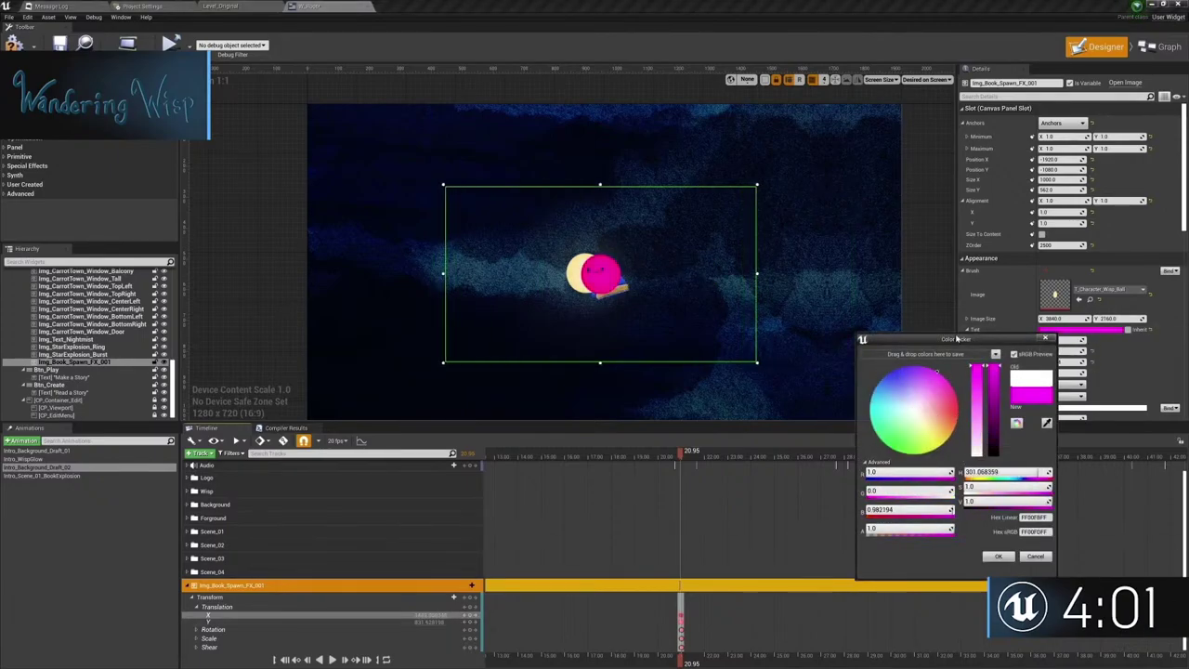
left_click(942, 442)
Key Img_Book_Spawn_FX_001's translation at 20.95 and 21.00, and animate its scale from 0 at 21.00 to 1.5 at 21.50.
left_click(679, 615)
scroll(679, 615, "up", 3)
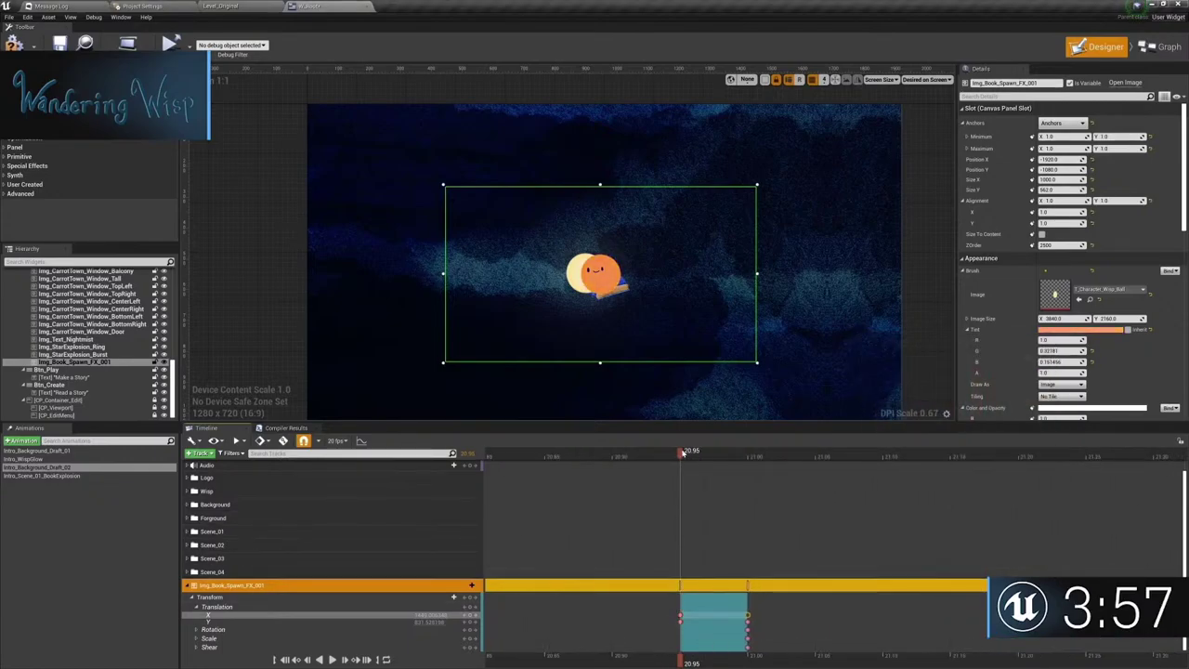
left_click_drag(683, 451, 620, 456)
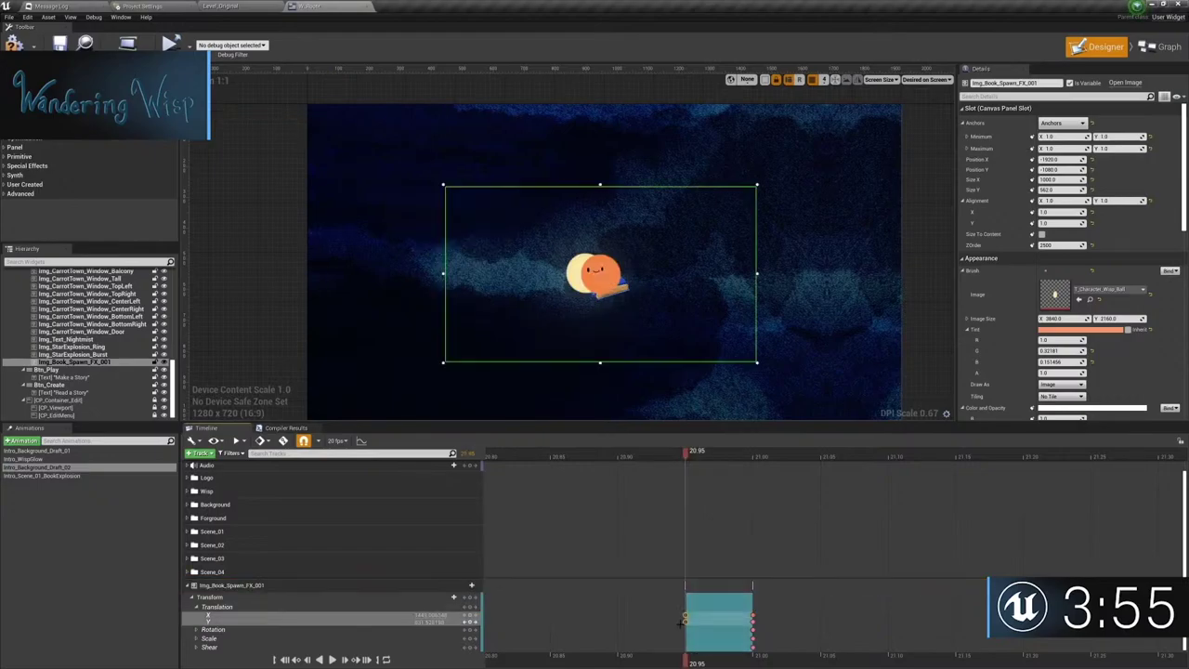
key("space")
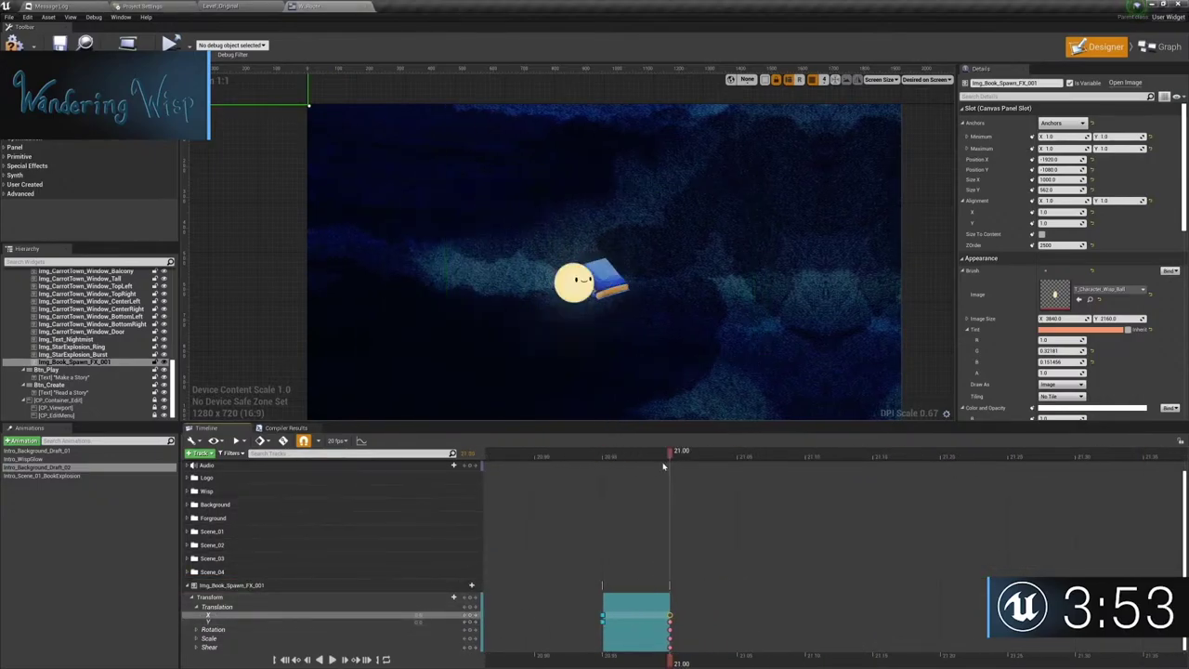
left_click(647, 611)
left_click(473, 620)
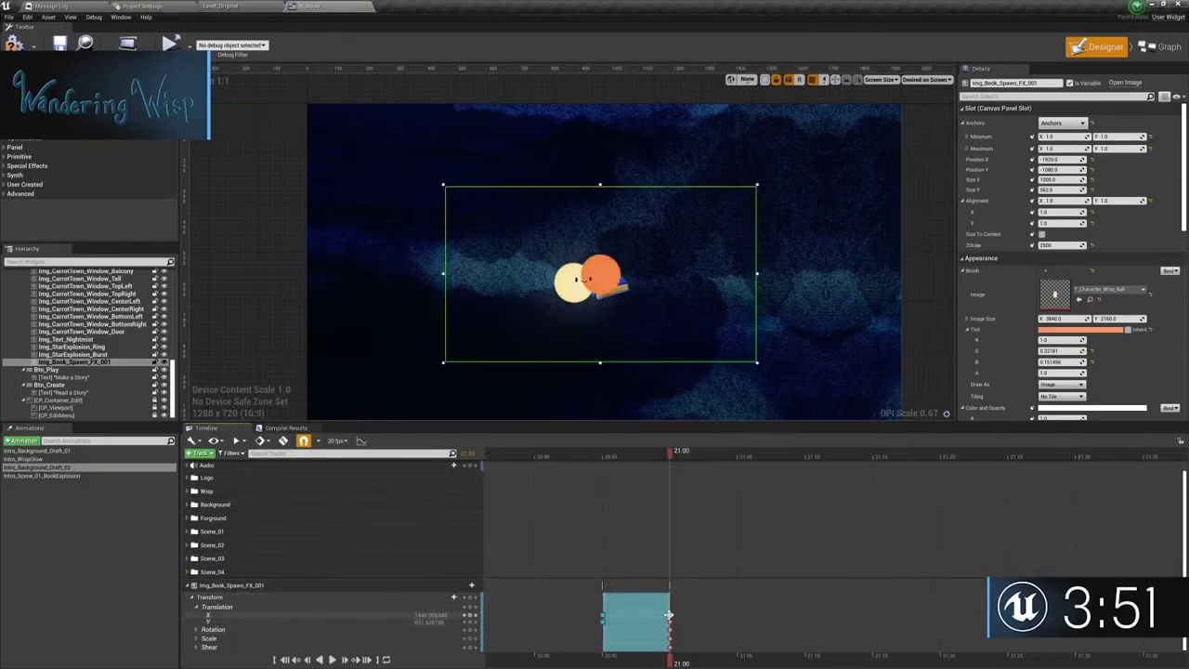
double_click(231, 638)
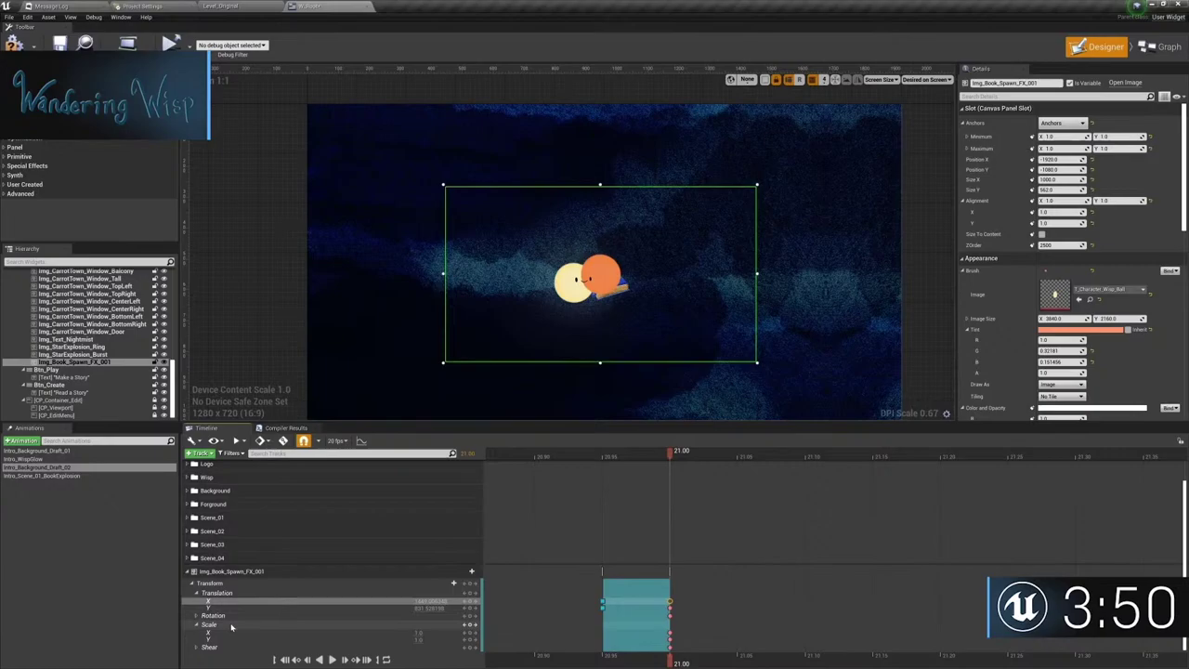
left_click(450, 643)
Add a Color and Opacity track to Img_Book_Spawn_FX_001 and fade its alpha out between 21.25 and 21.50.
left_click(472, 571)
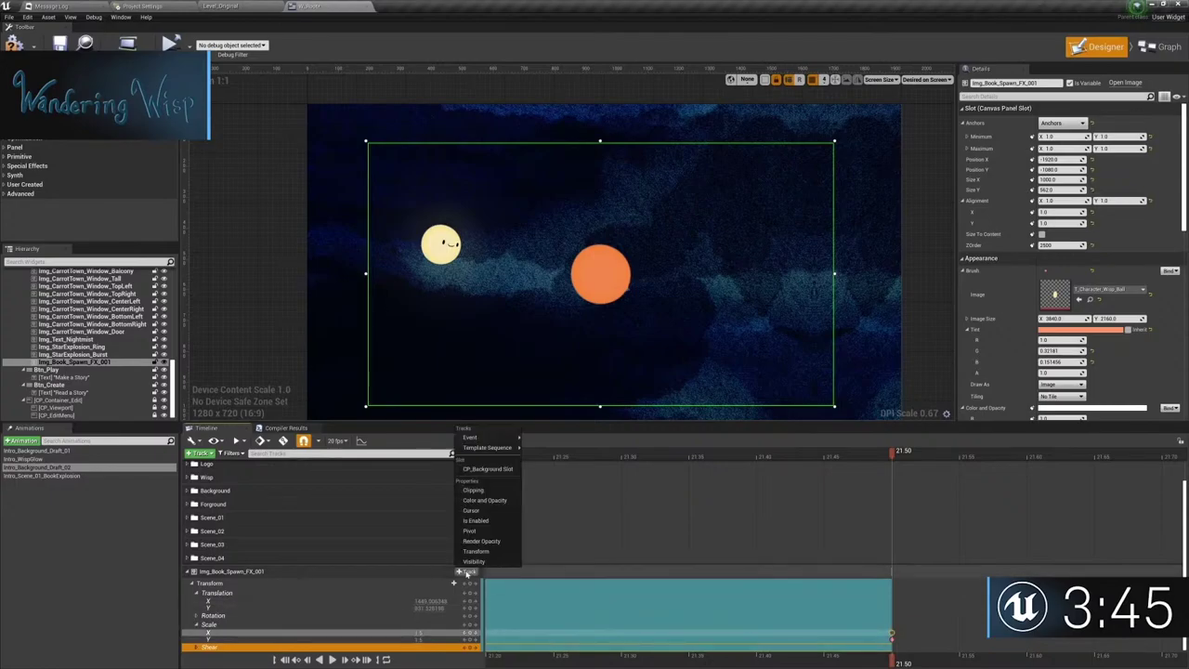
left_click(484, 442)
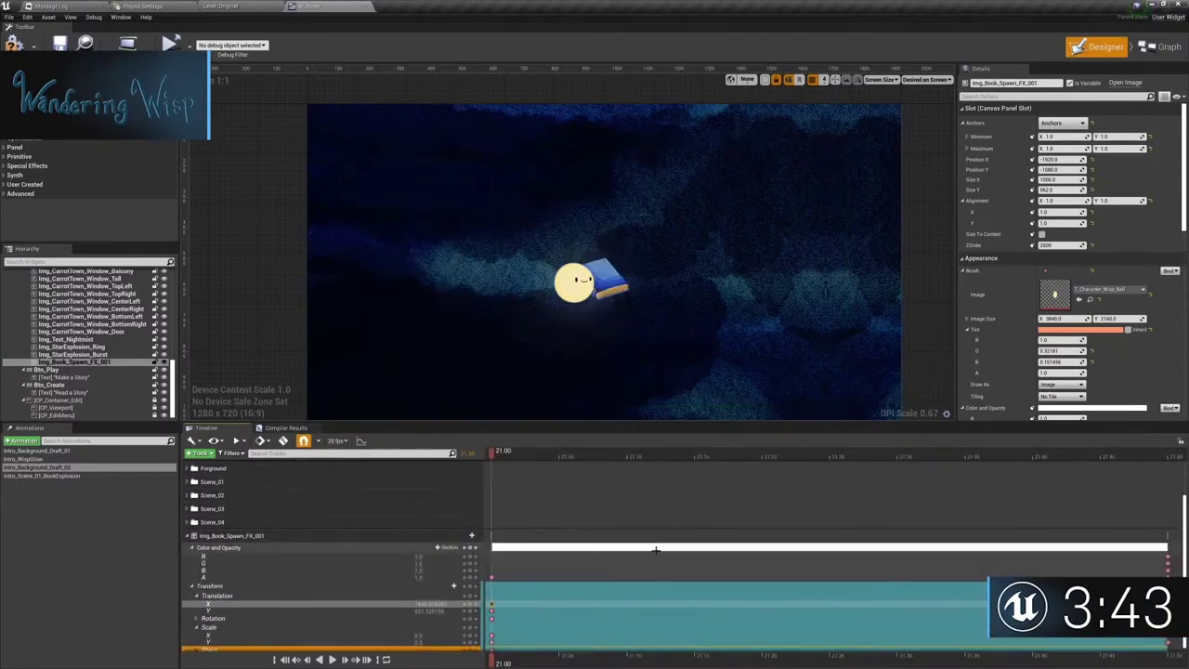
scroll(820, 476, "down", 3)
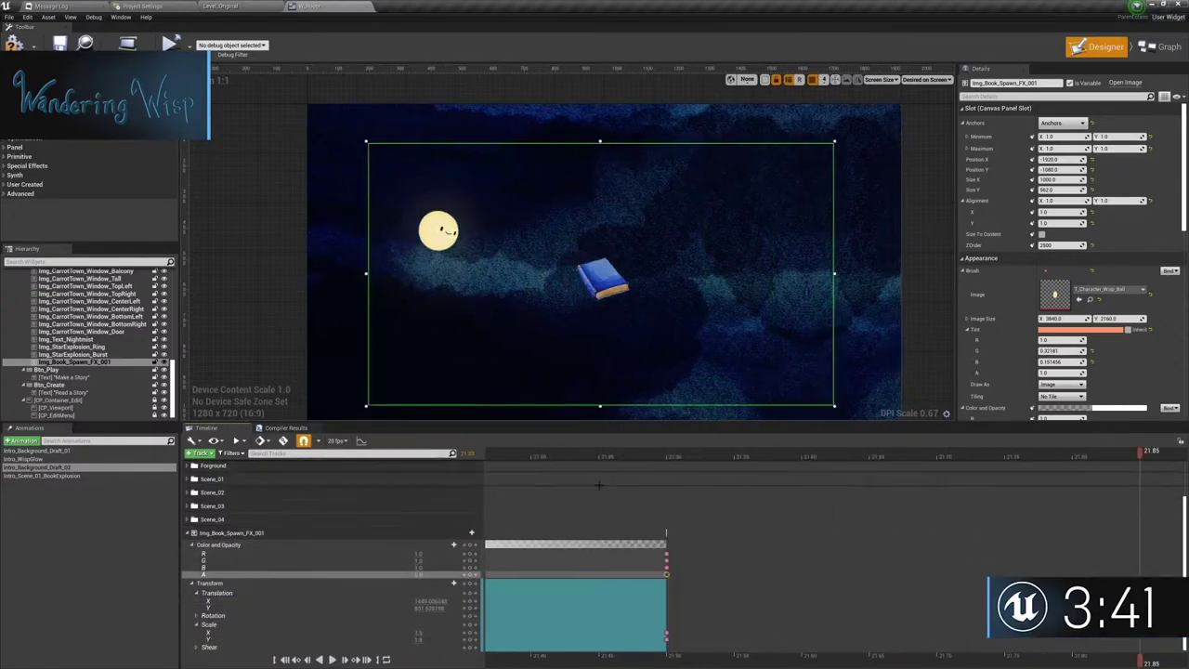
left_click(919, 354)
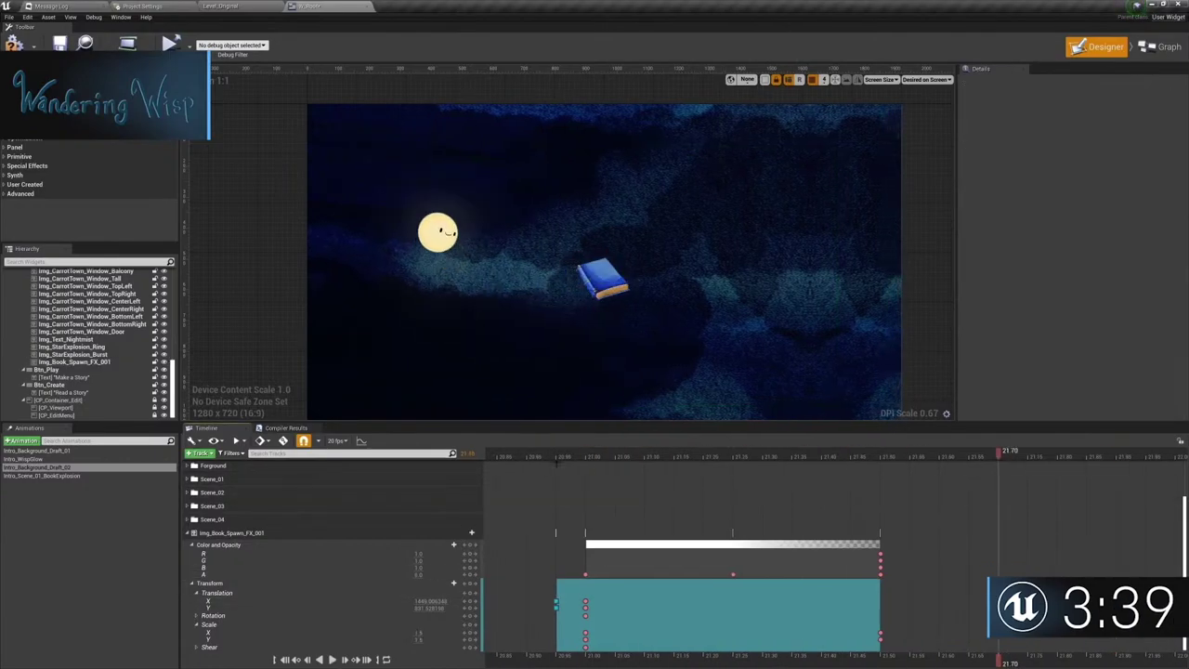
left_click(306, 574)
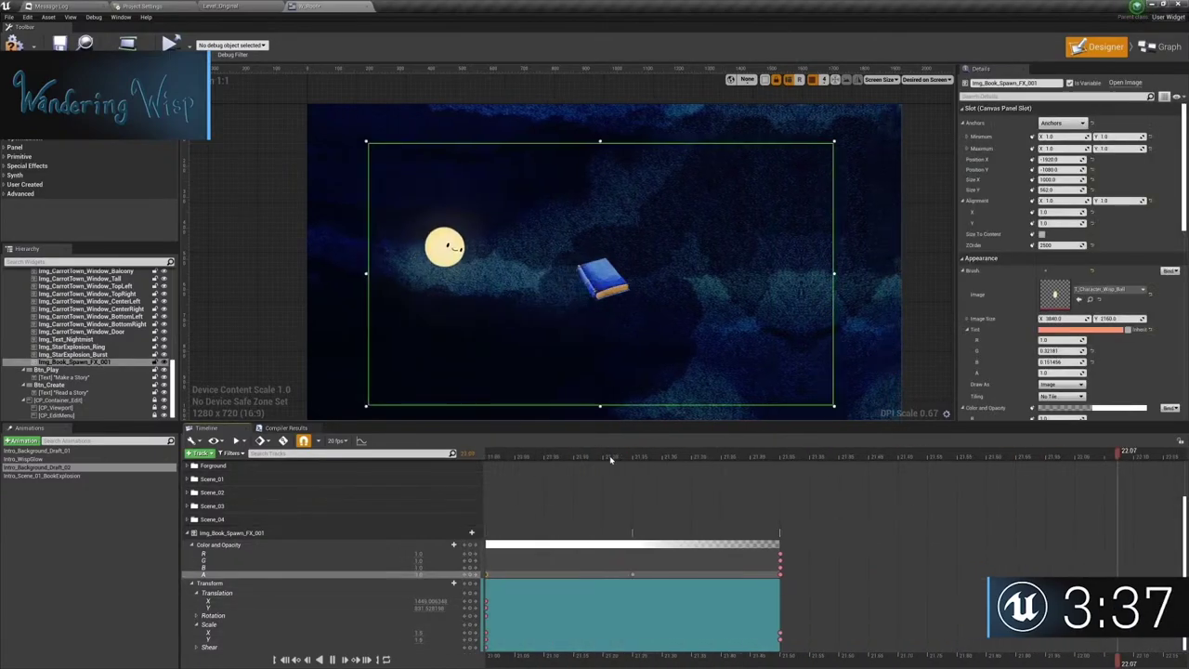
scroll(198, 518, "up", 3)
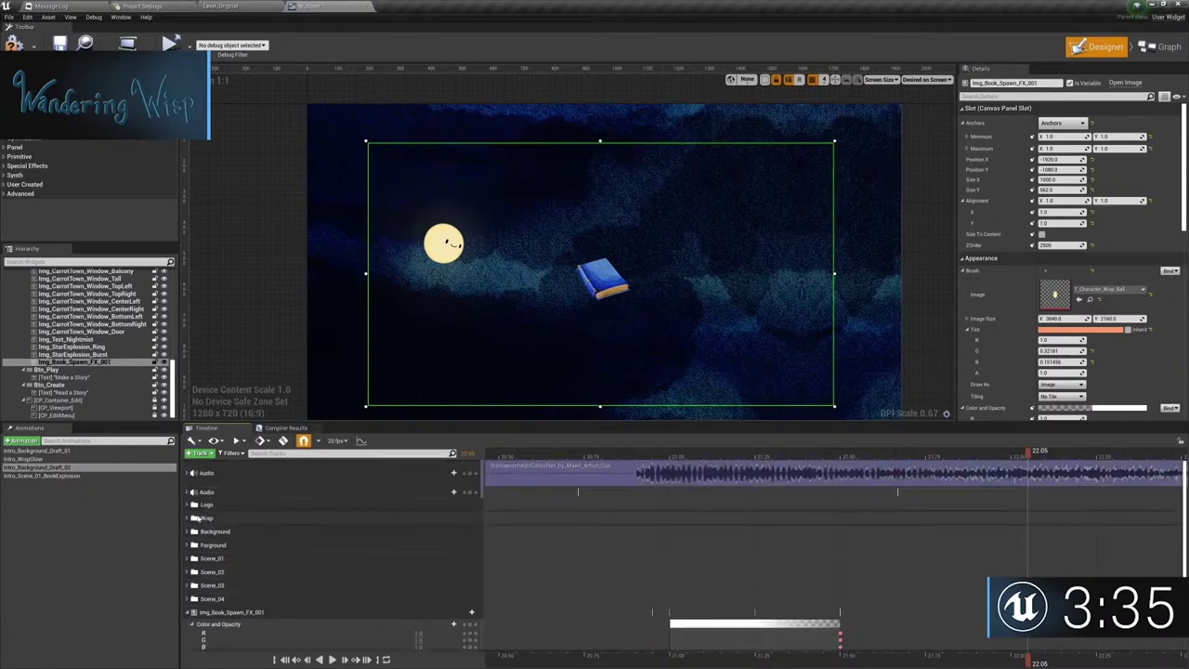
Adjust the alpha keys of both book spawn effect images at 21.00 and 21.30 so the glow stays semi-transparent.
scroll(198, 517, "down", 3)
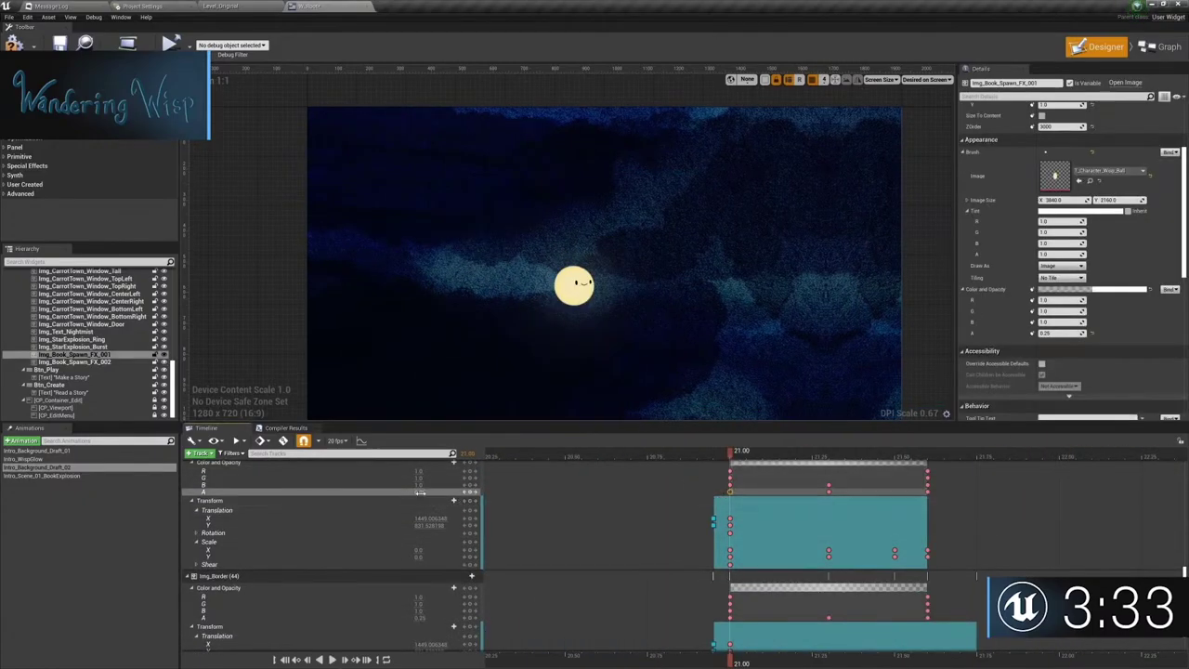
left_click(827, 491)
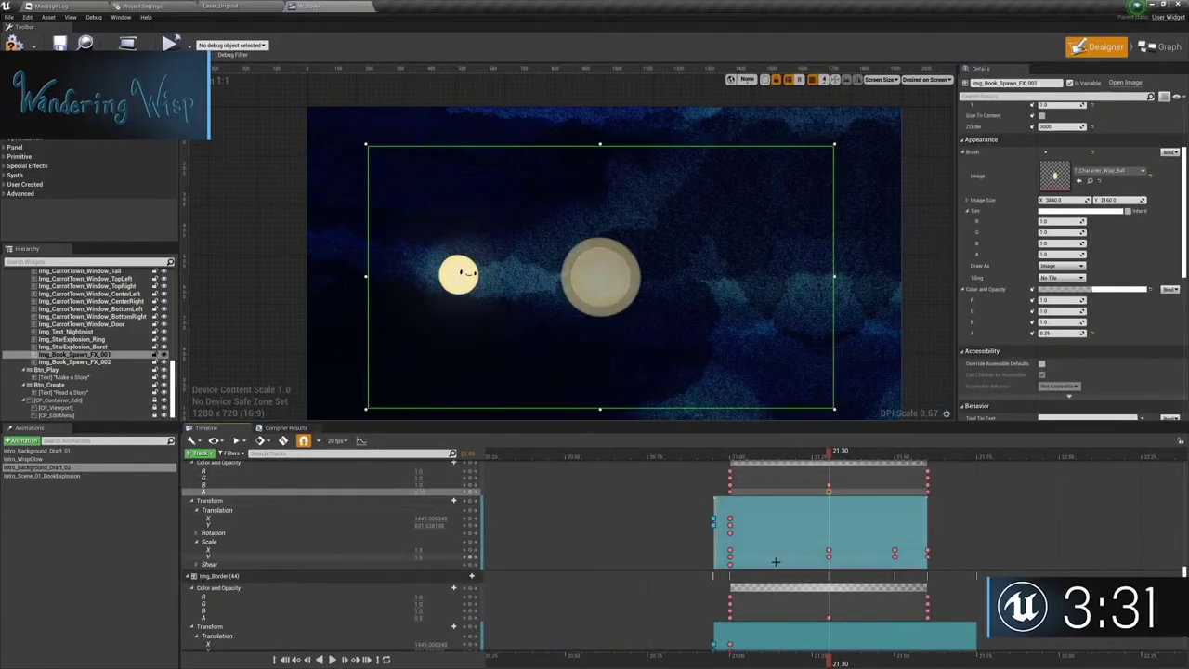
scroll(650, 521, "down", 2)
left_click(420, 575)
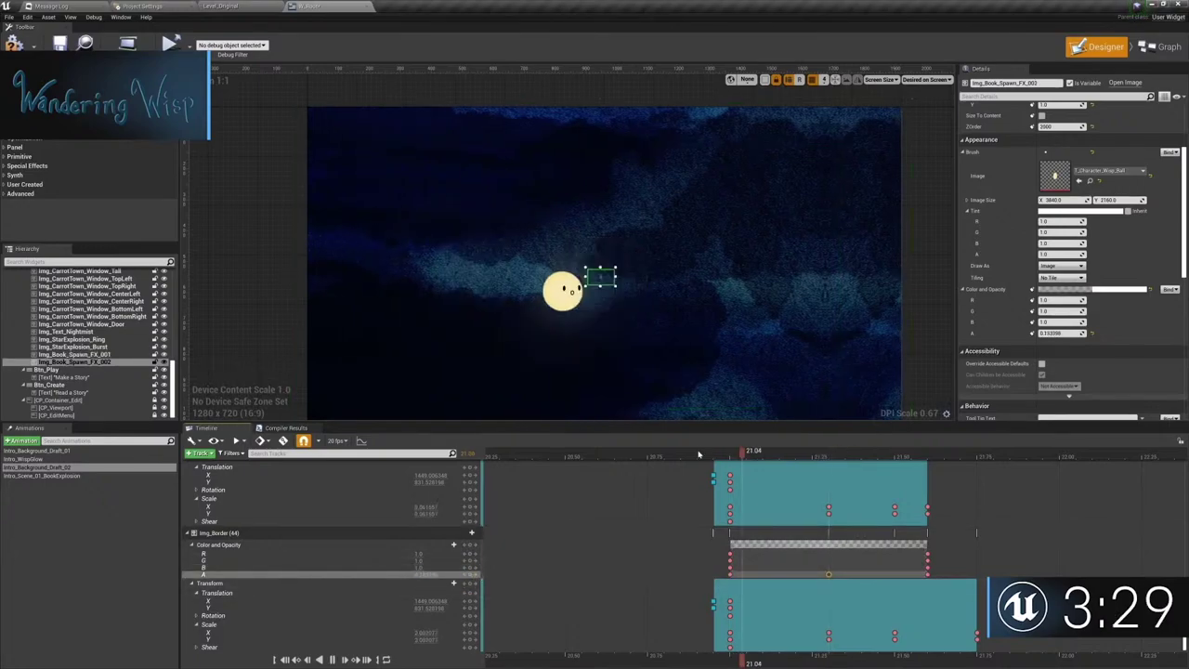
Shift the Img_Text_Tome_Closed keys earlier so its opacity fade starts at 20.90 and its transform keys sit at 21.00.
scroll(661, 526, "down", 5)
scroll(660, 526, "down", 3)
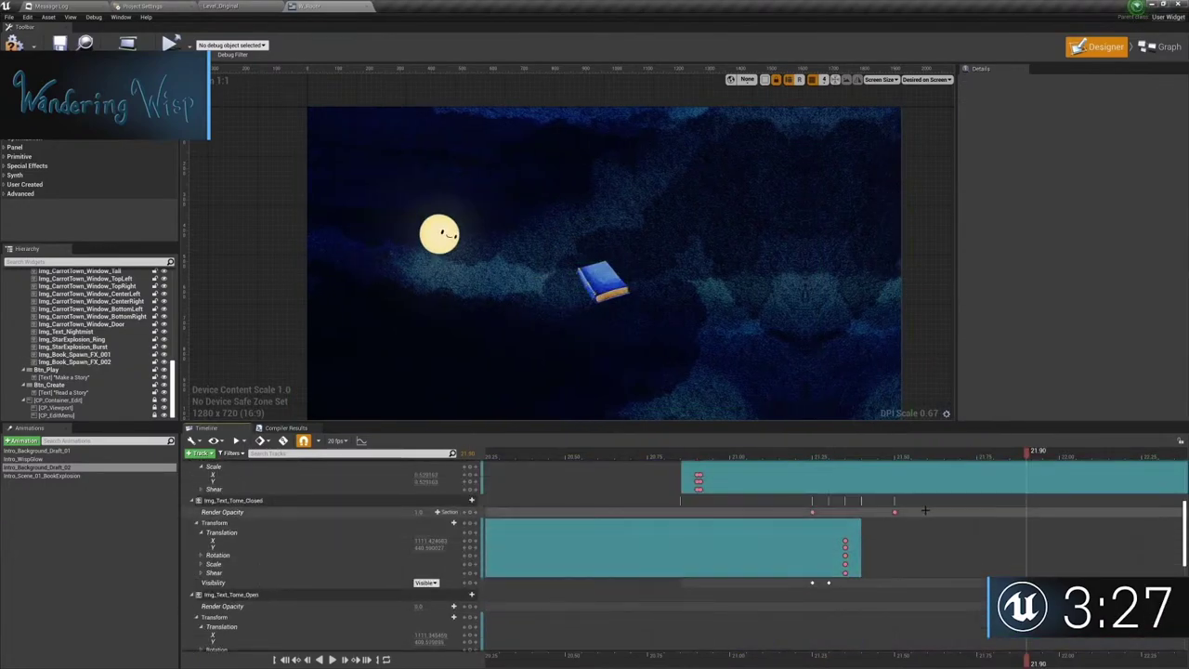
left_click(662, 544)
left_click(697, 454)
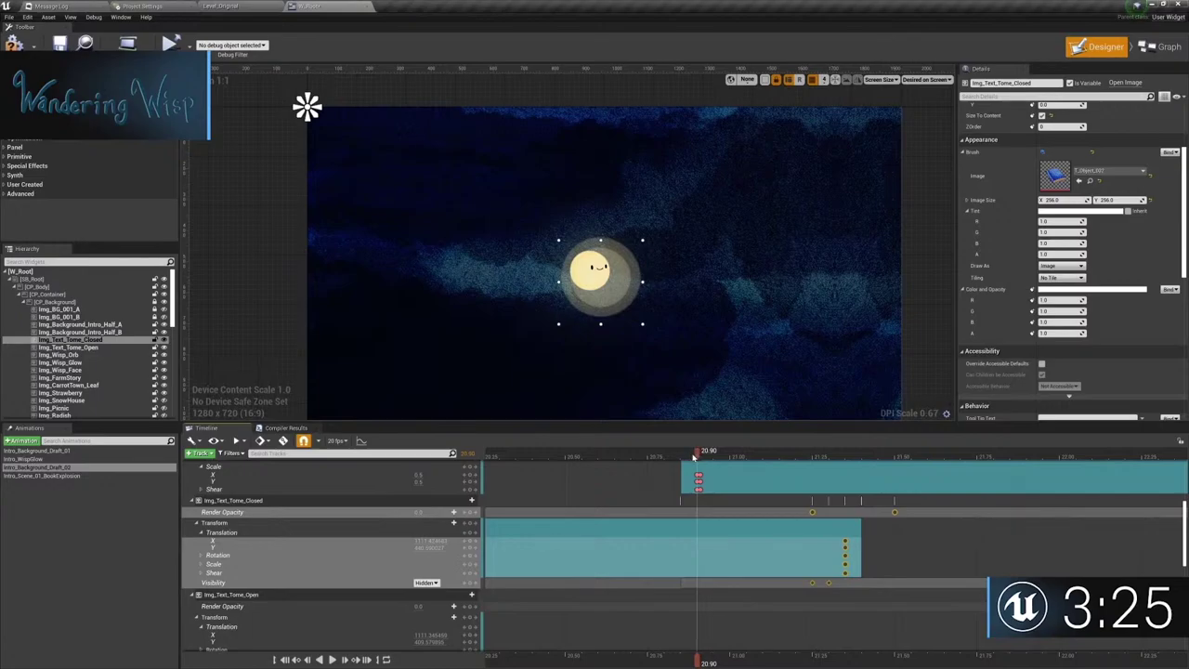
left_click_drag(845, 548, 730, 548)
left_click(664, 574)
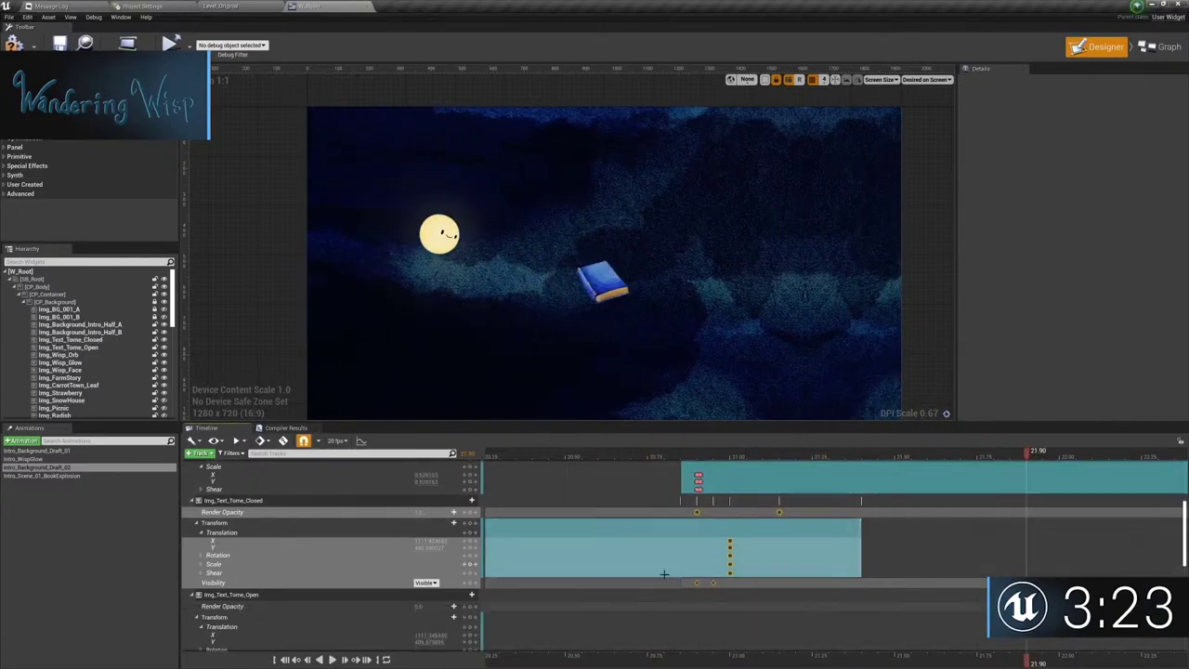
Key the closed tome's scale at 20.95 and enlarge it to 1.1 at 21.25.
left_click(712, 596)
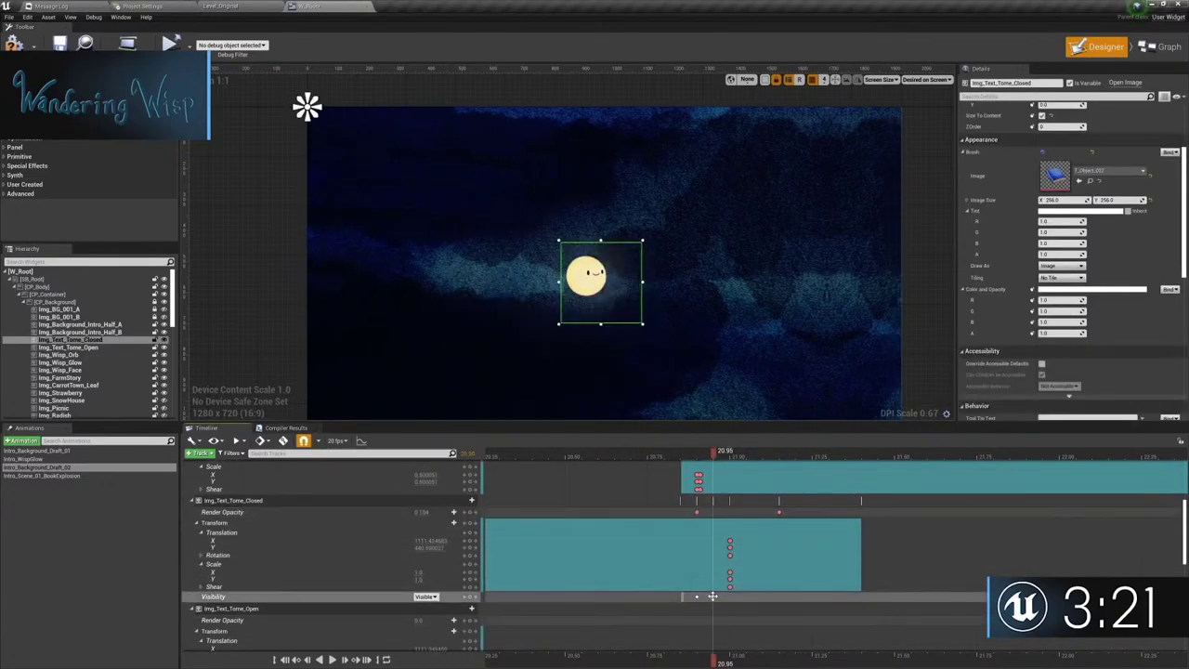
left_click(471, 580)
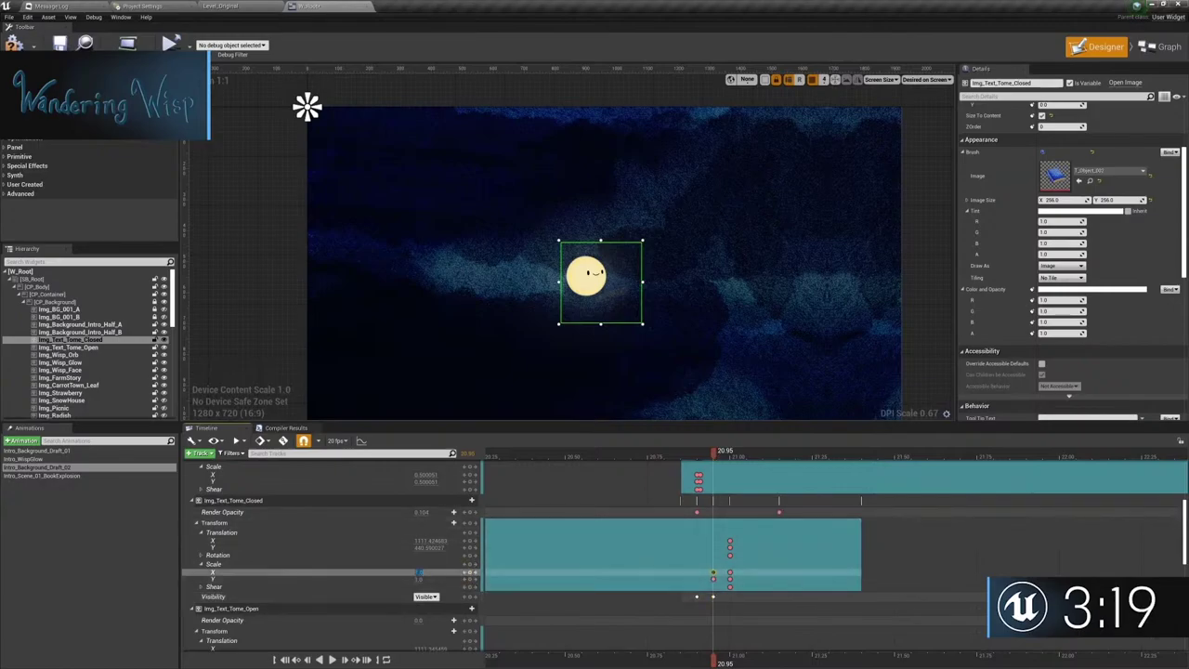
key("Right")
key("Right")
key("Right")
key("Right")
key("Right")
key("Right")
left_click(470, 572)
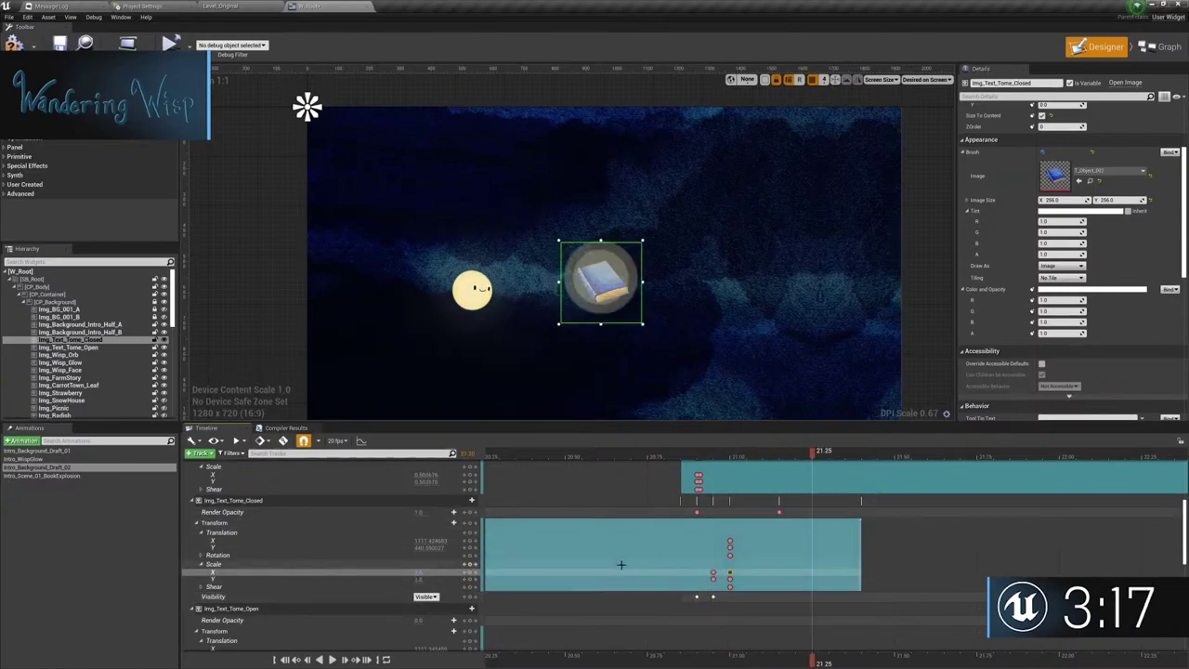
left_click(423, 580)
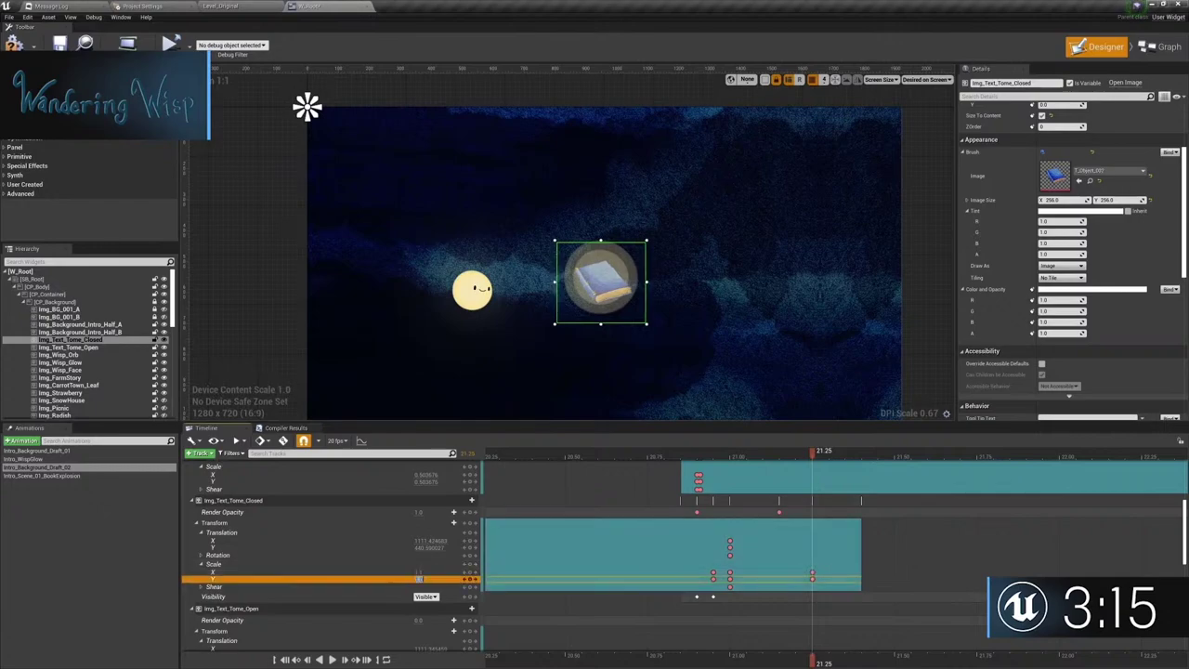
Return the closed tome's scale to 1.0 at 21.50 and scrub through the book's appearance.
key("Right")
key("Right")
key("Right")
key("Right")
key("Right")
key("Right")
key("Right")
key("Right")
key("Right")
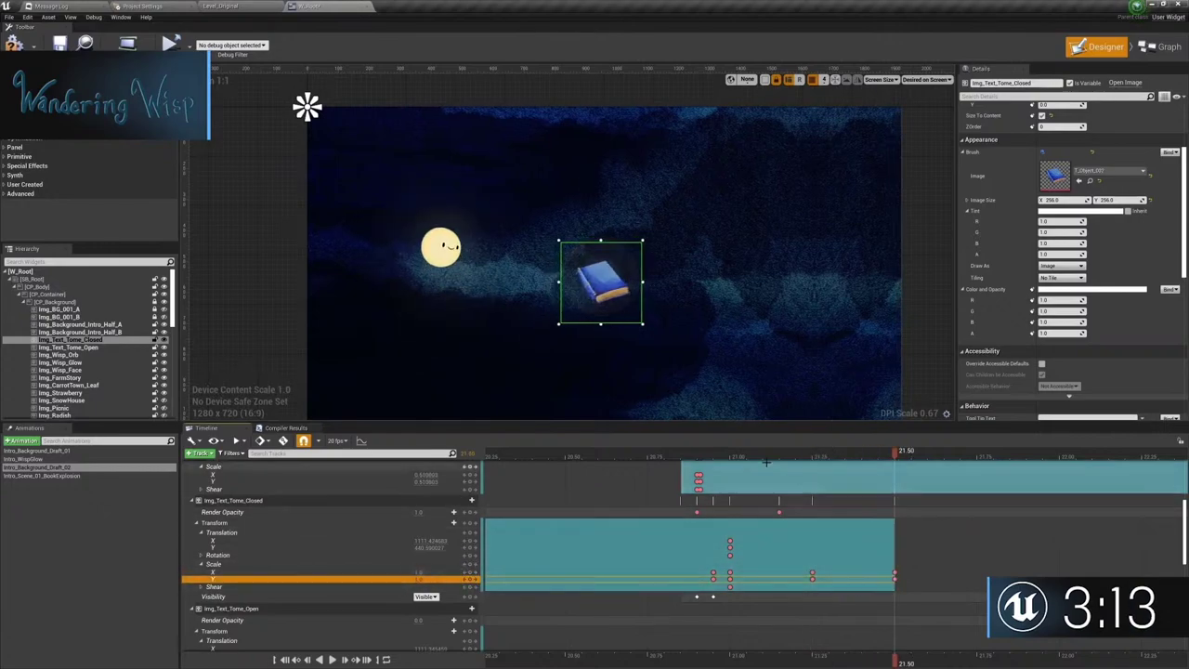
left_click(941, 339)
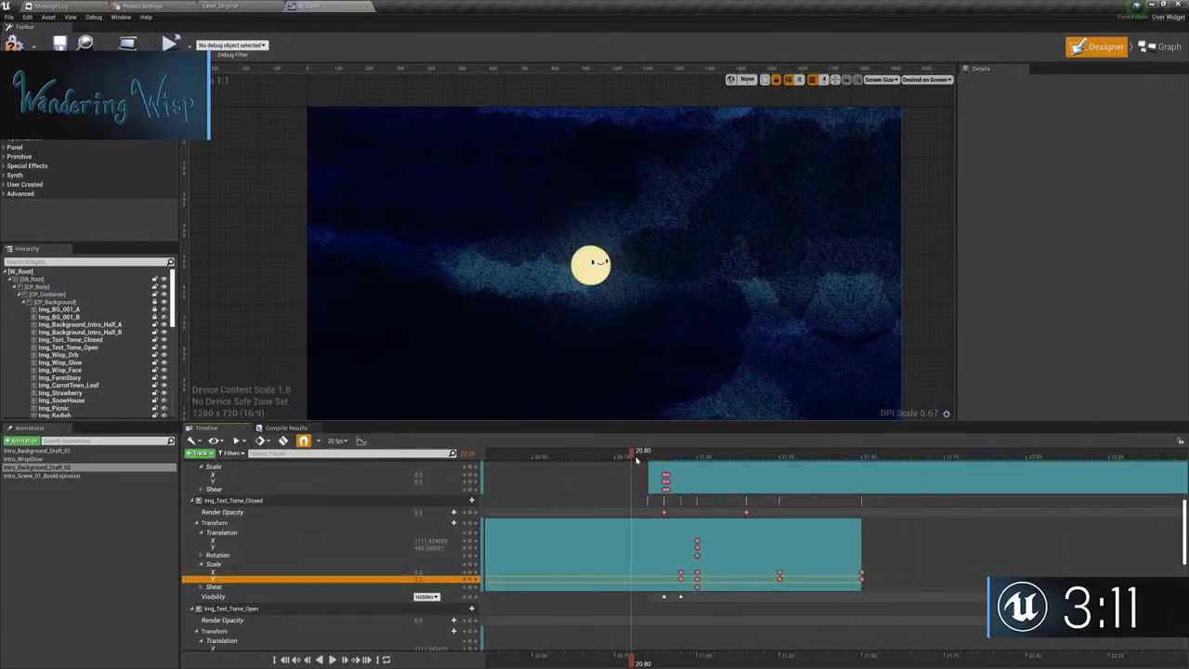
left_click_drag(592, 457, 732, 469)
Set Img_Book_Spawn_FX_002's scale to 0.25 at 21.00, adjust Img_Book_Spawn_FX_001's starting scale, and play the animation.
scroll(715, 476, "down", 5)
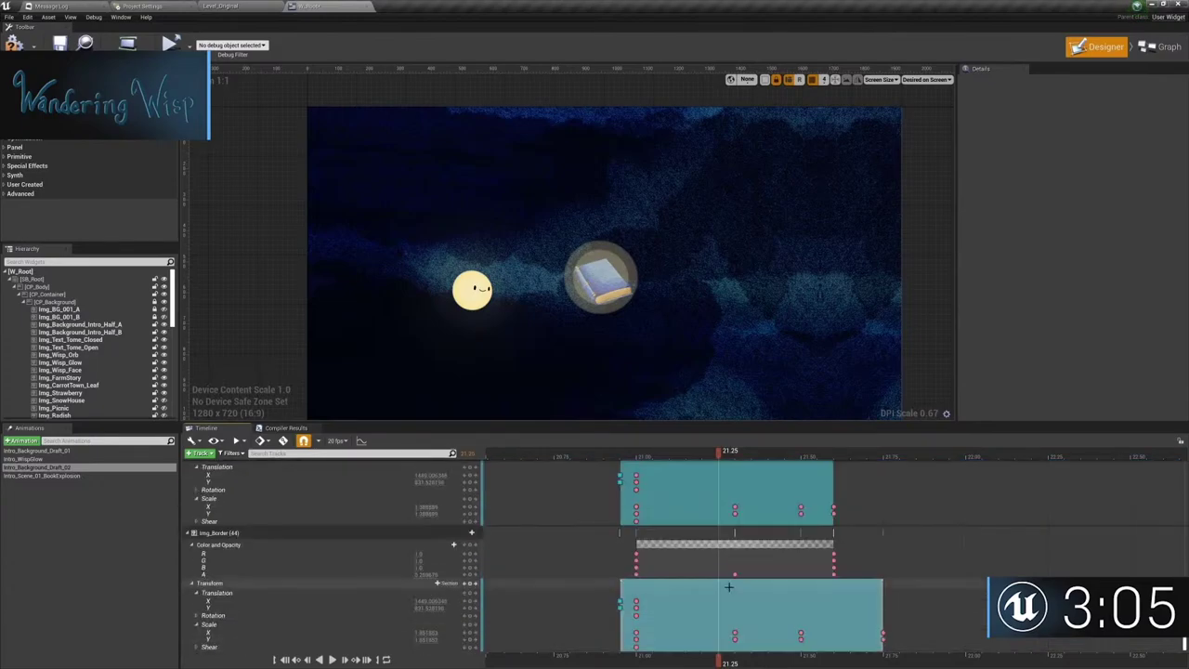
left_click(420, 602)
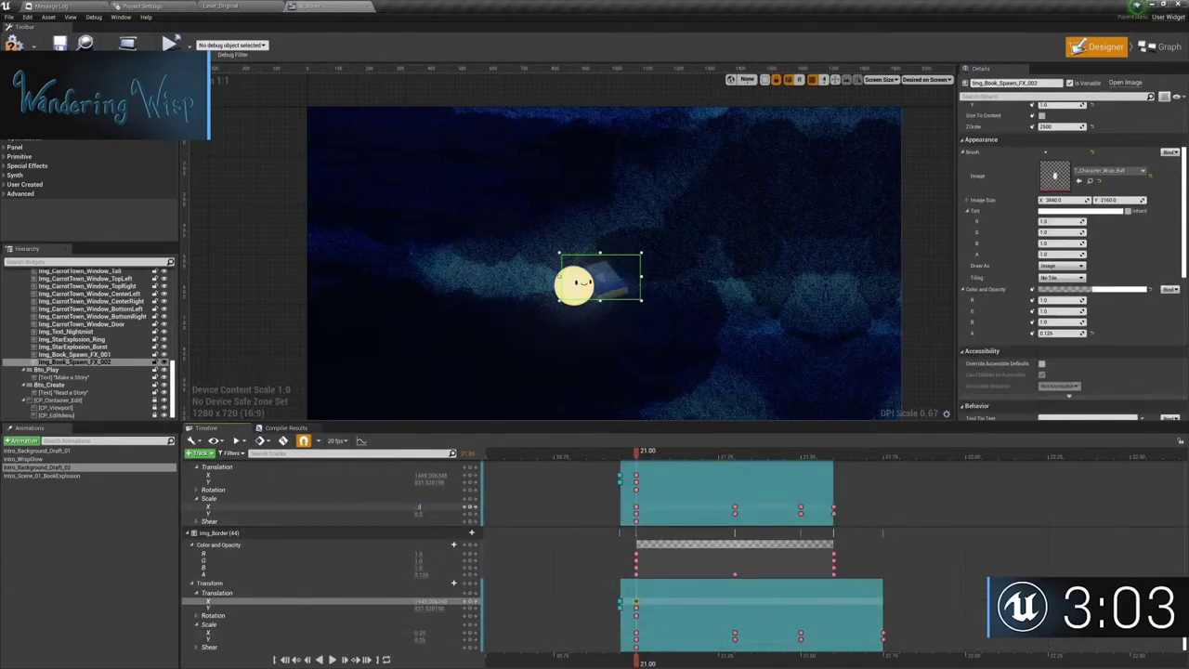
key("space")
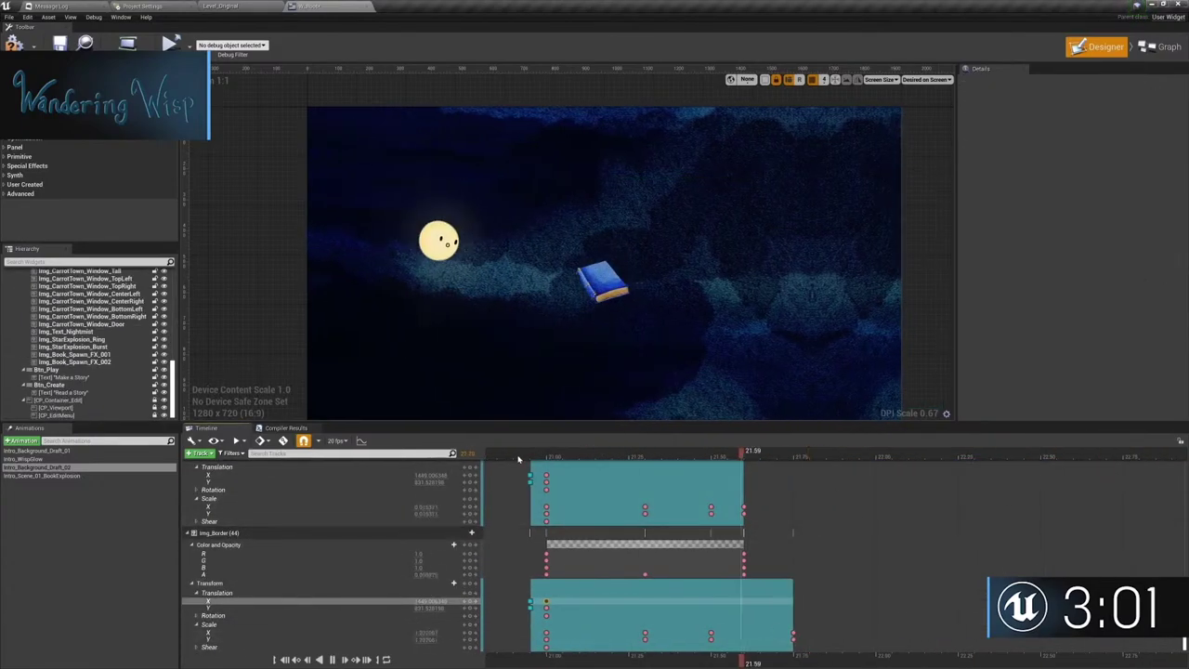
Deselect the active animation and check the ZOrder of Img_Book_Spawn_FX_001 and Img_Book_Spawn_FX_002.
left_click(88, 521)
left_click(75, 354)
scroll(1068, 279, "up", 1)
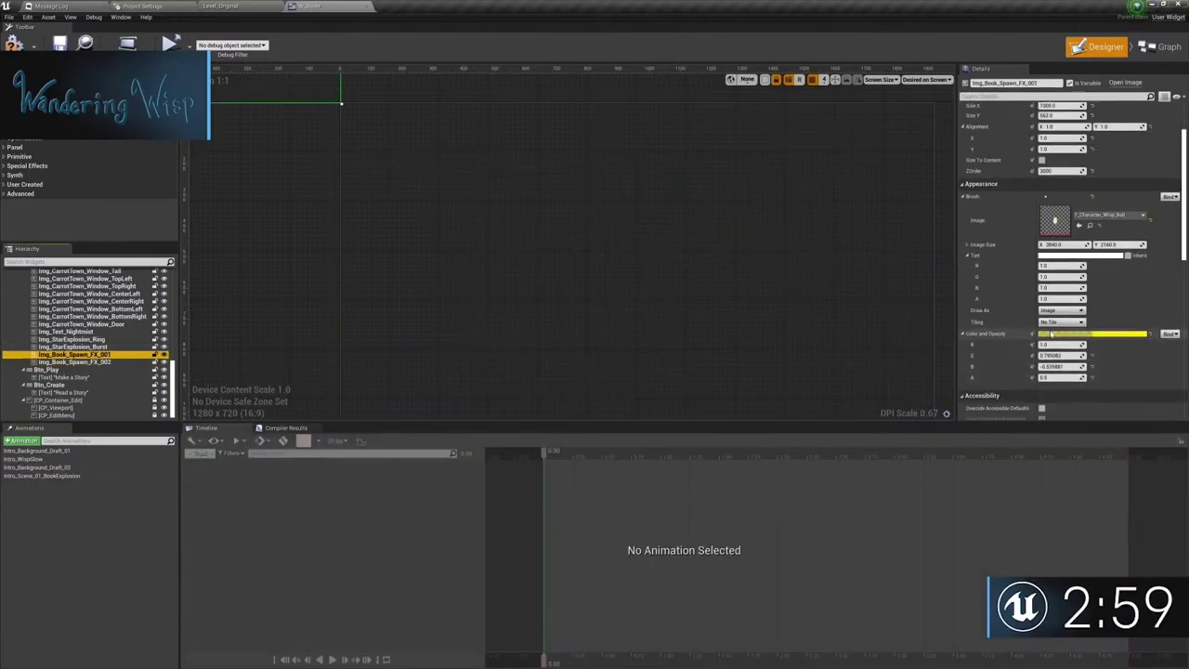
scroll(1051, 334, "up", 2)
left_click(1046, 245)
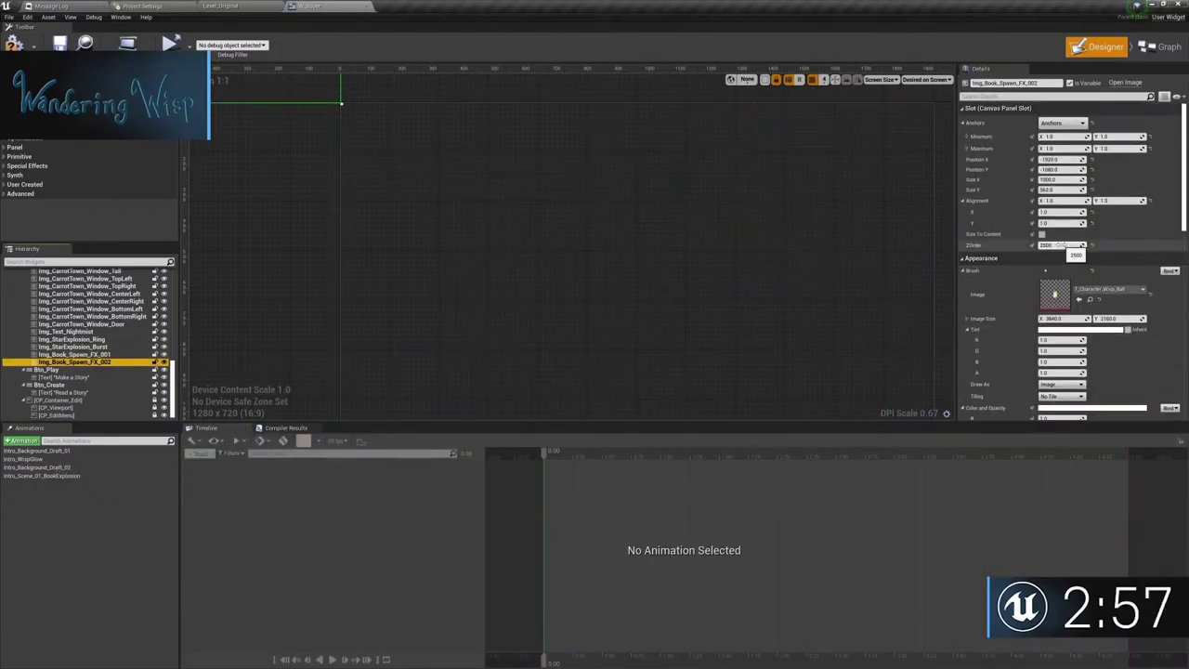
Reopen the Intro_Background_Draft_02 animation and set Img_Text_Tome_Closed's ZOrder to 1500.
left_click(37, 467)
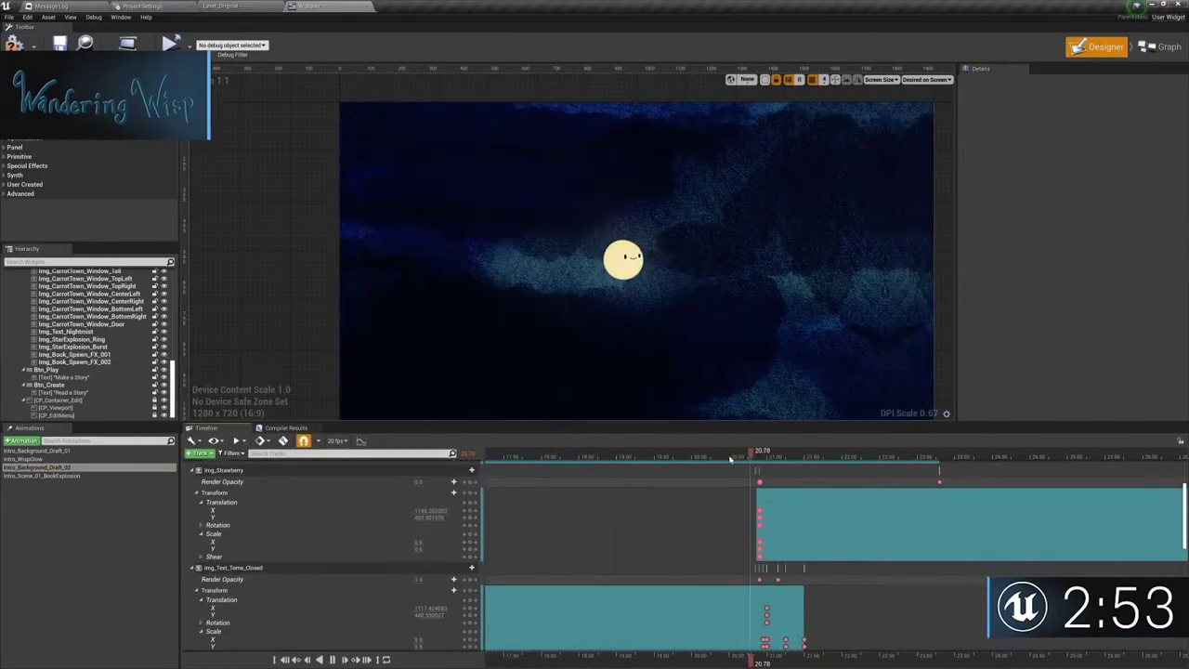
scroll(110, 320, "up", 5)
left_click(110, 316)
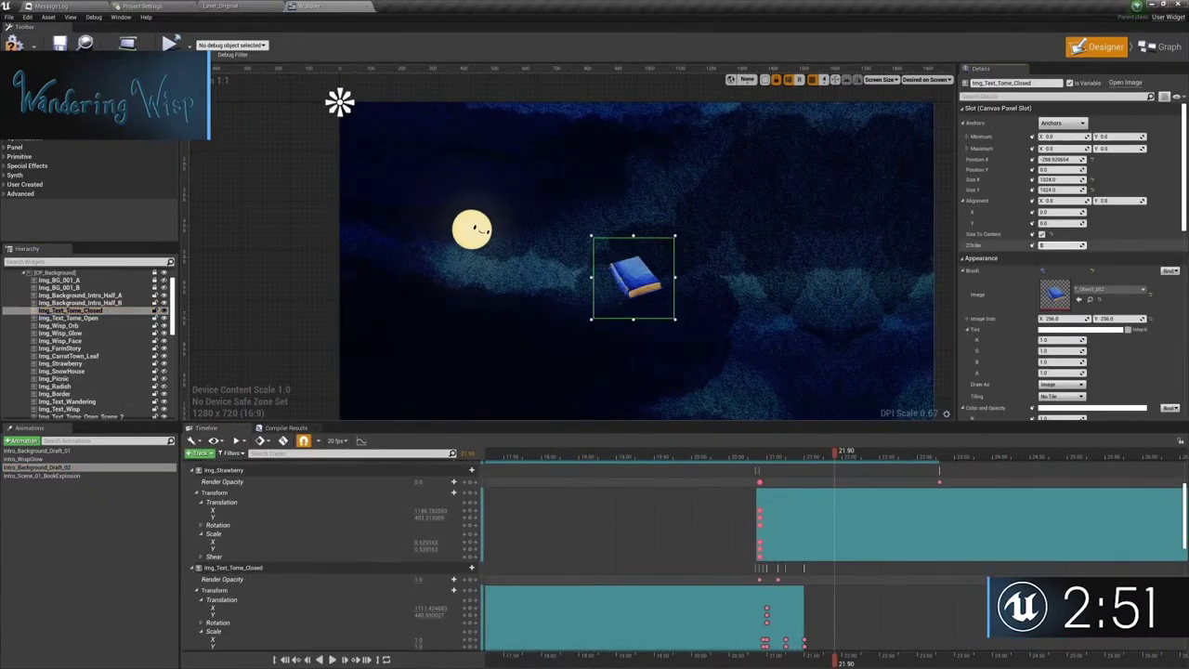
scroll(771, 512, "down", 2)
mouse_move(664, 455)
left_mouse_down()
mouse_move(635, 454)
mouse_move(680, 454)
left_mouse_up()
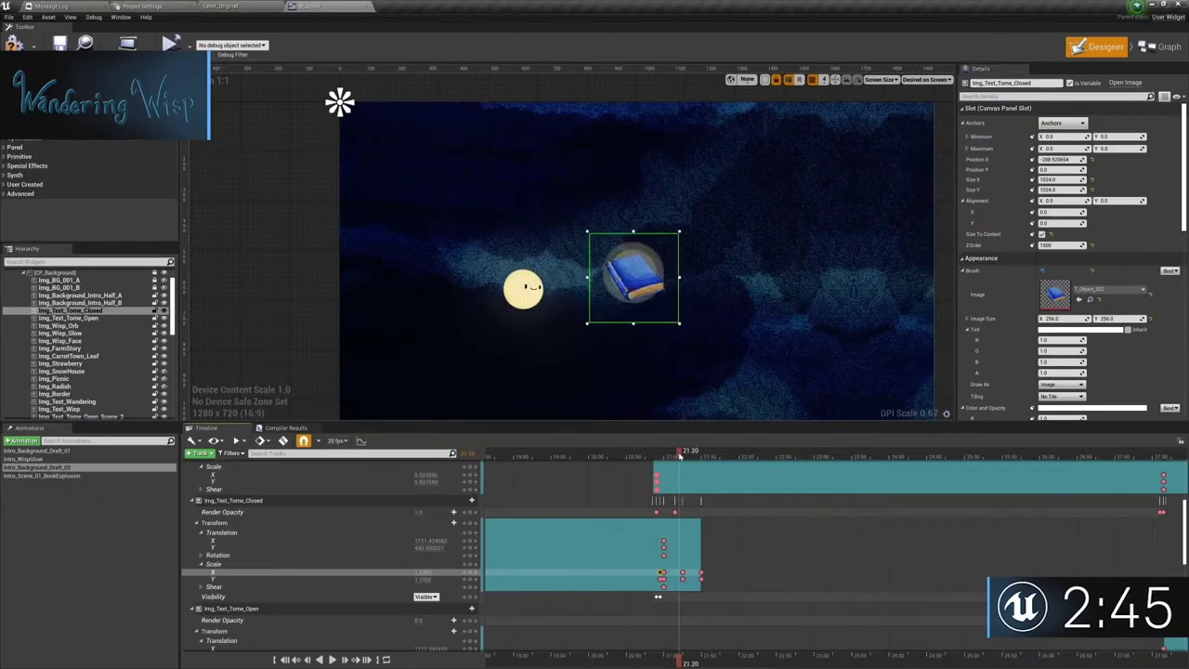
Move the 21.30 opacity and scale keyframes of Img_Book_Spawn_FX_001 and Img_Book_Spawn_FX_002 to 21.25.
scroll(658, 596, "up", 5)
scroll(662, 585, "down", 2)
left_click(665, 576)
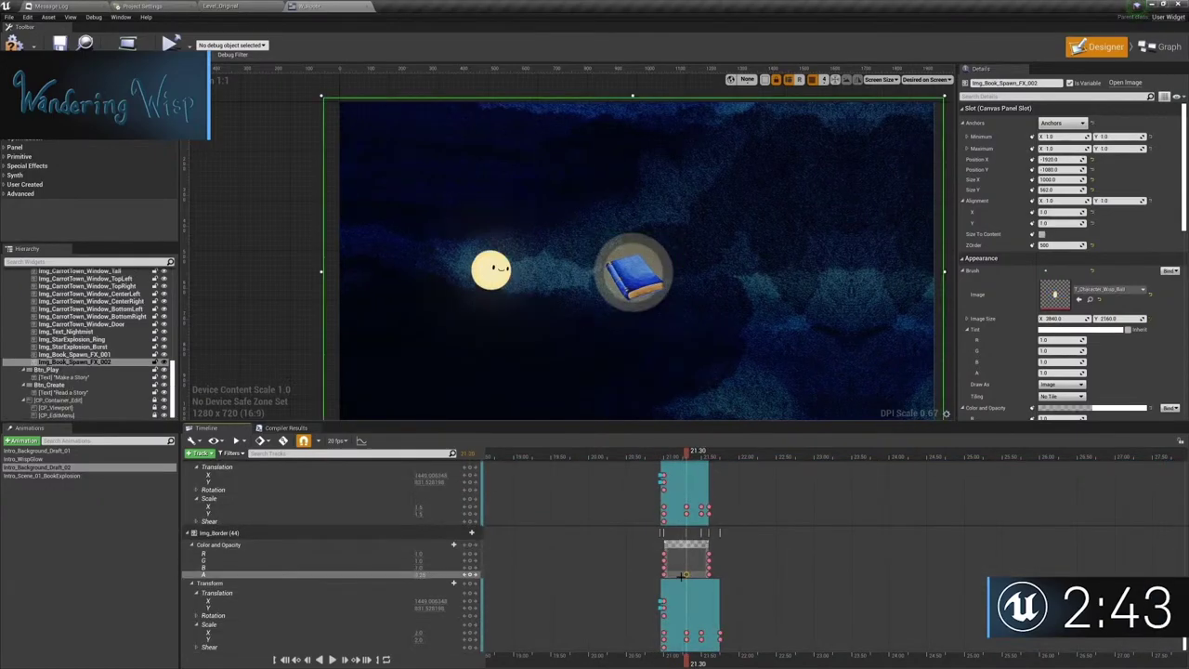
scroll(665, 576, "down", 3)
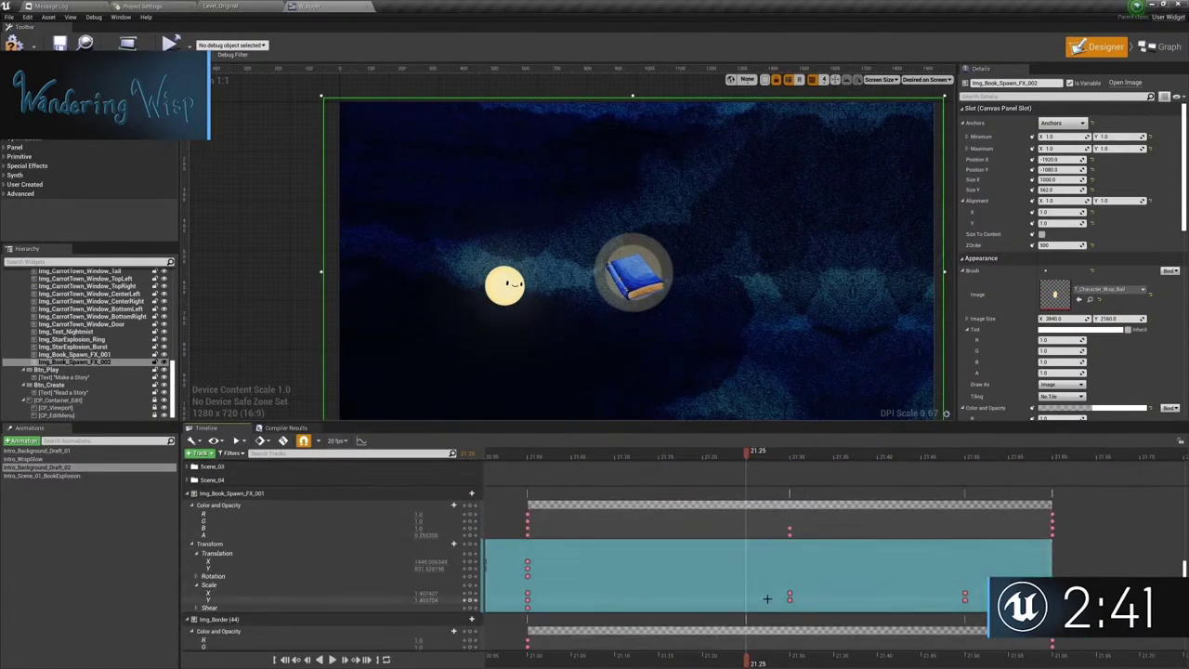
left_click_drag(788, 598, 744, 598)
scroll(743, 577, "down", 2)
Adjust the vertical translation keys of both book spawn FX images at 21.00 to centre the glow on the book.
left_click(564, 514)
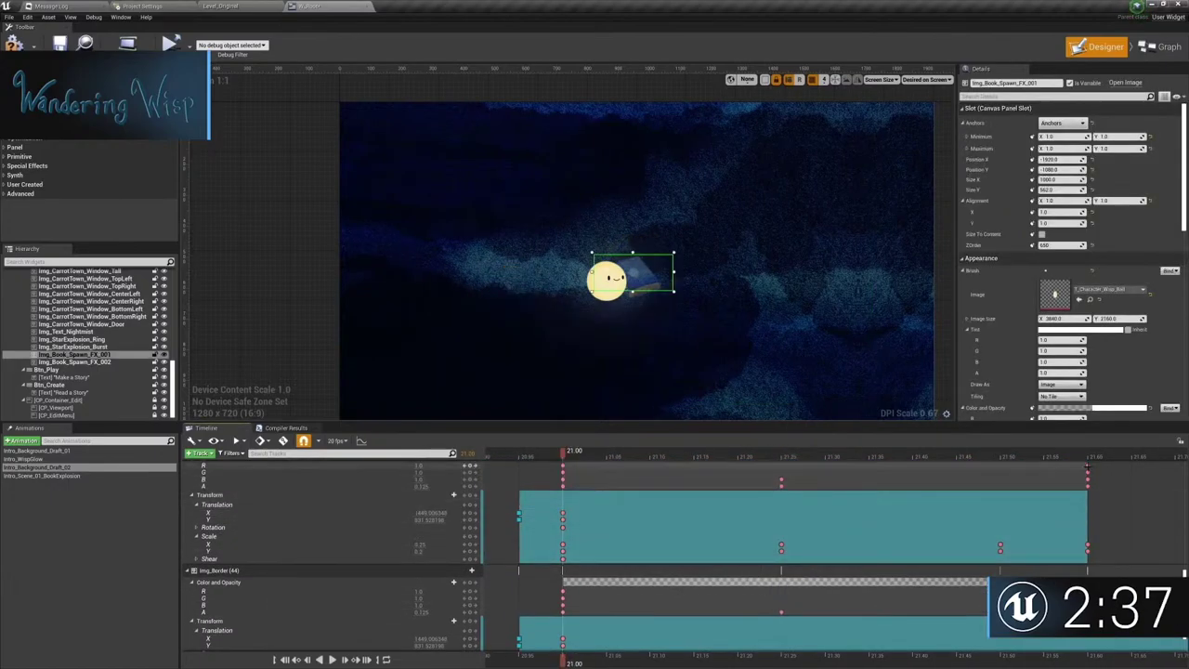
left_click(781, 479)
key("comma")
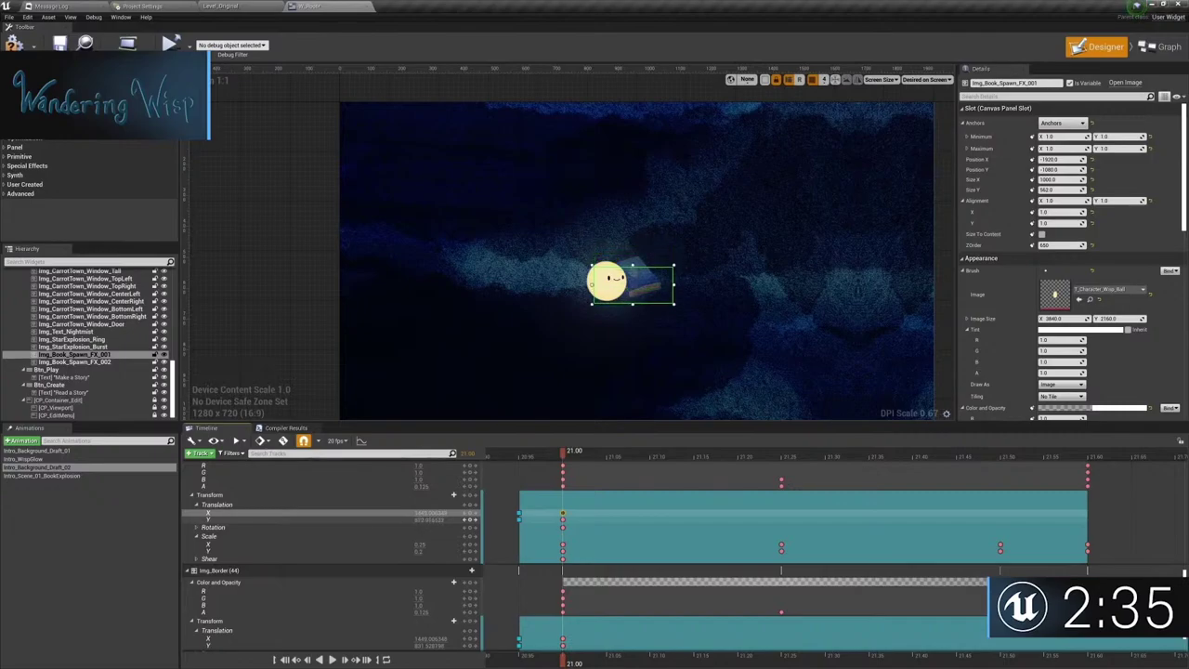
scroll(421, 536, "down", 1)
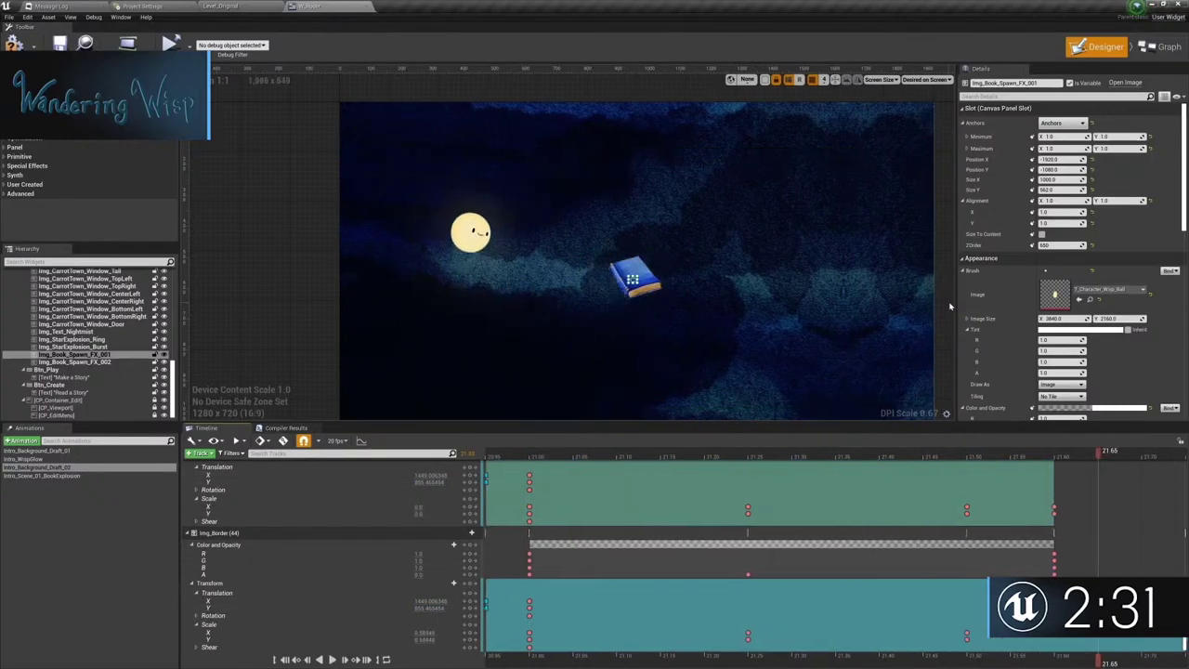
Delete the final scale keyframes of Img_Book_Spawn_FX_002 and Img_Book_Spawn_FX_001, including the one at 21.60, and play the animation.
left_click(587, 531)
scroll(595, 493, "down", 2)
scroll(606, 461, "up", 2)
scroll(606, 462, "down", 2)
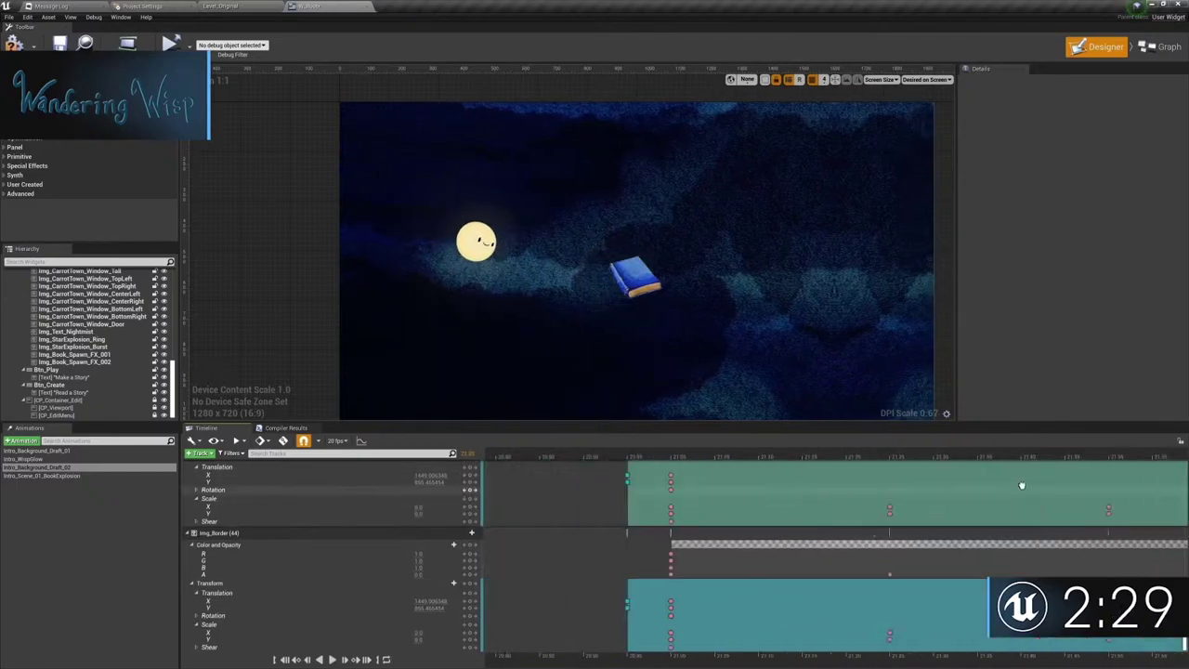
left_click(657, 453)
scroll(843, 472, "right", 1)
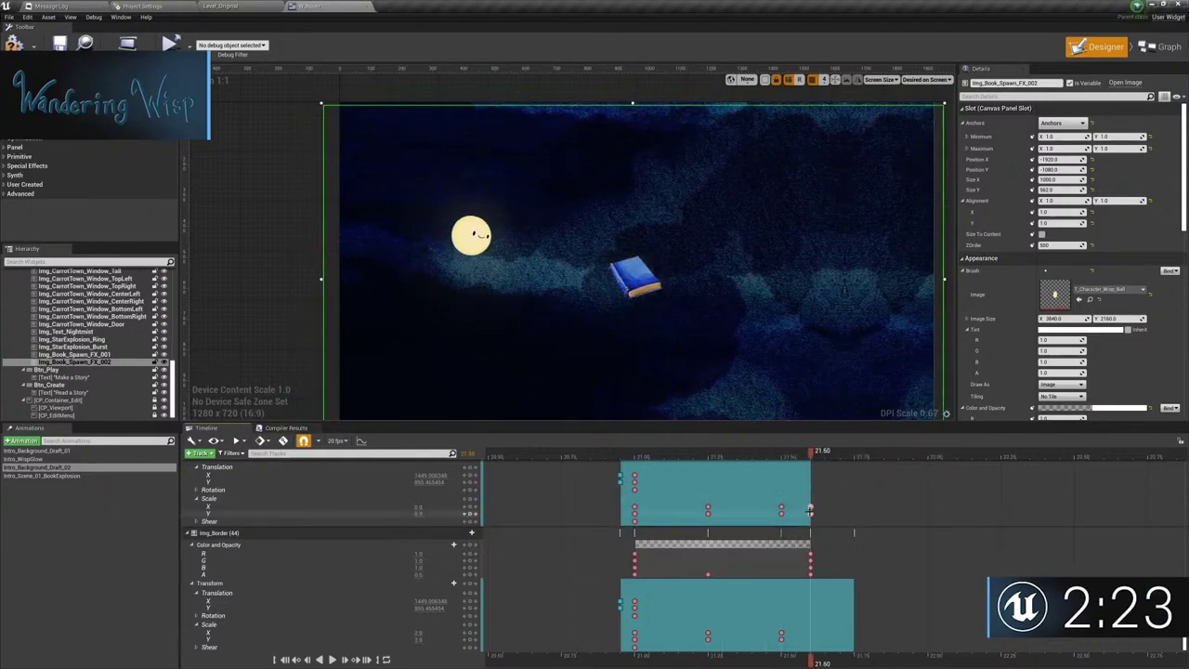
left_click(651, 474)
key("space")
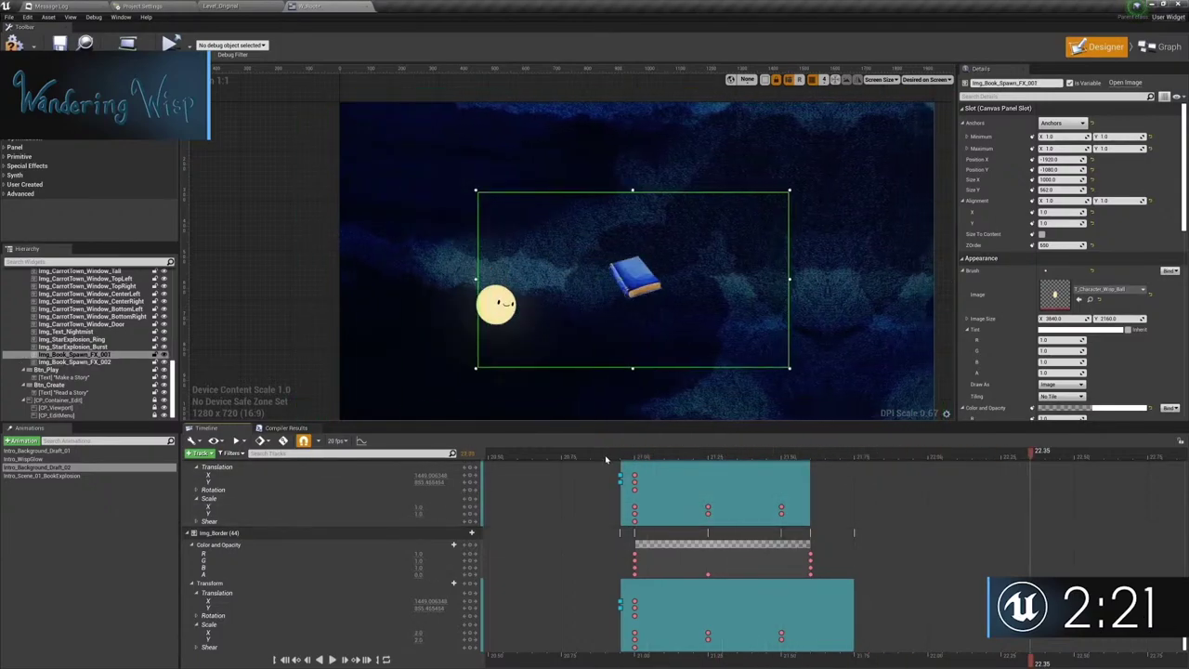
Replay the book's spawn effect, run the intro in a game preview window, and close the preview.
left_click(608, 457)
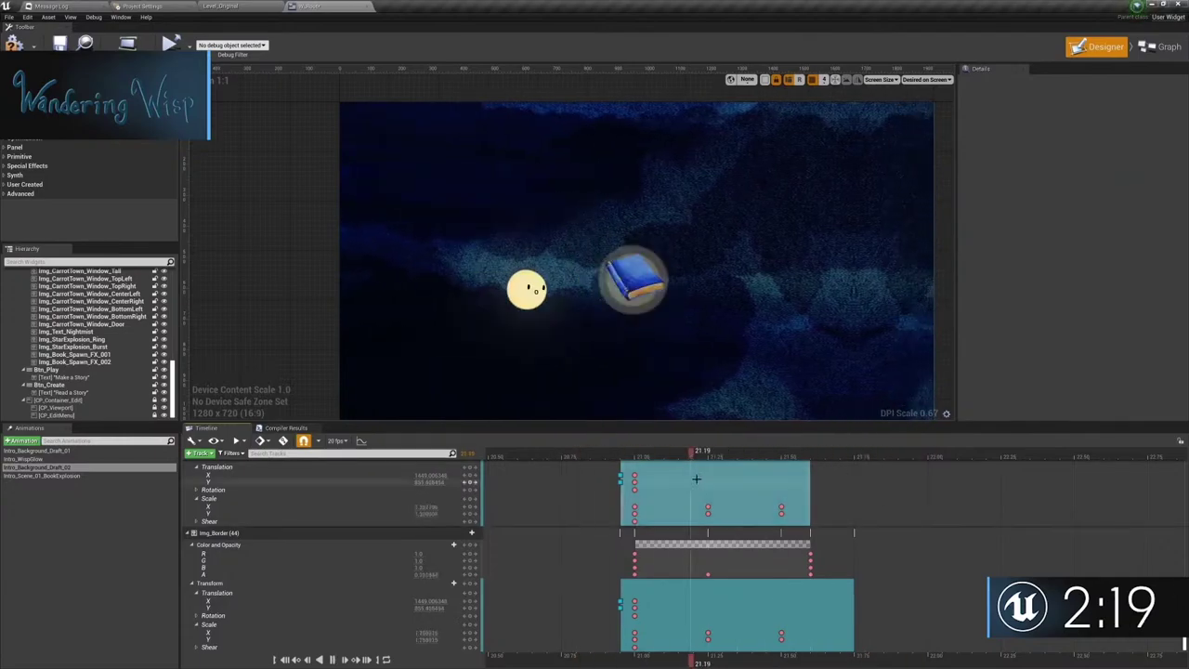
scroll(585, 493, "down", 5, "ctrl")
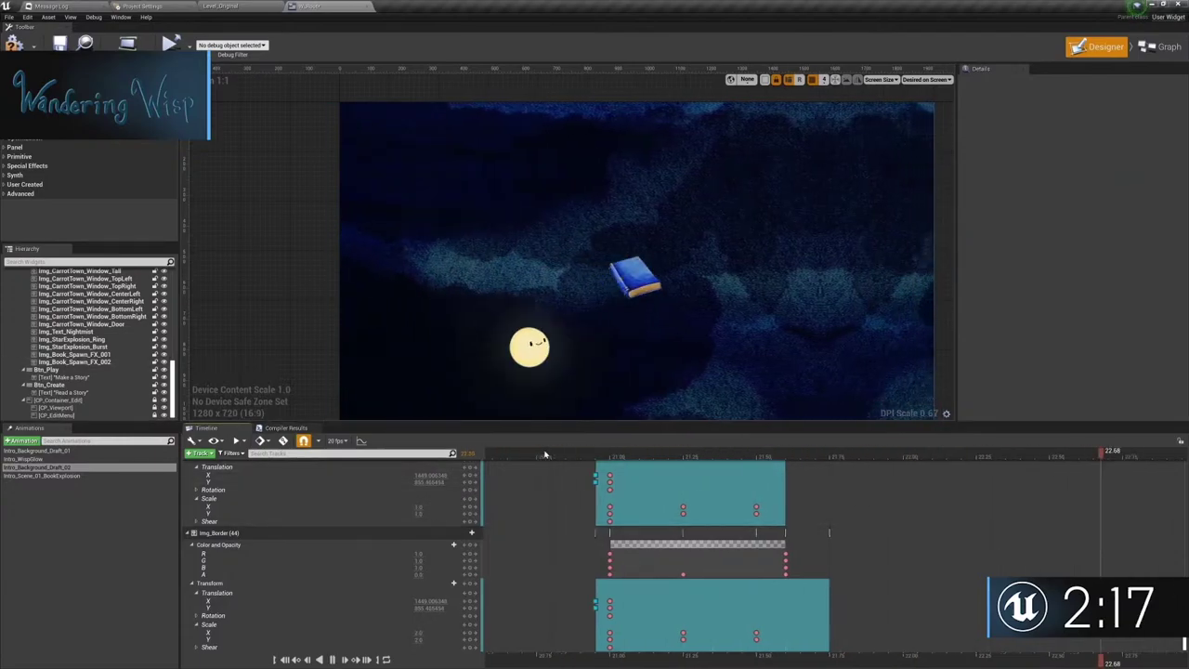
scroll(613, 521, "down", 2)
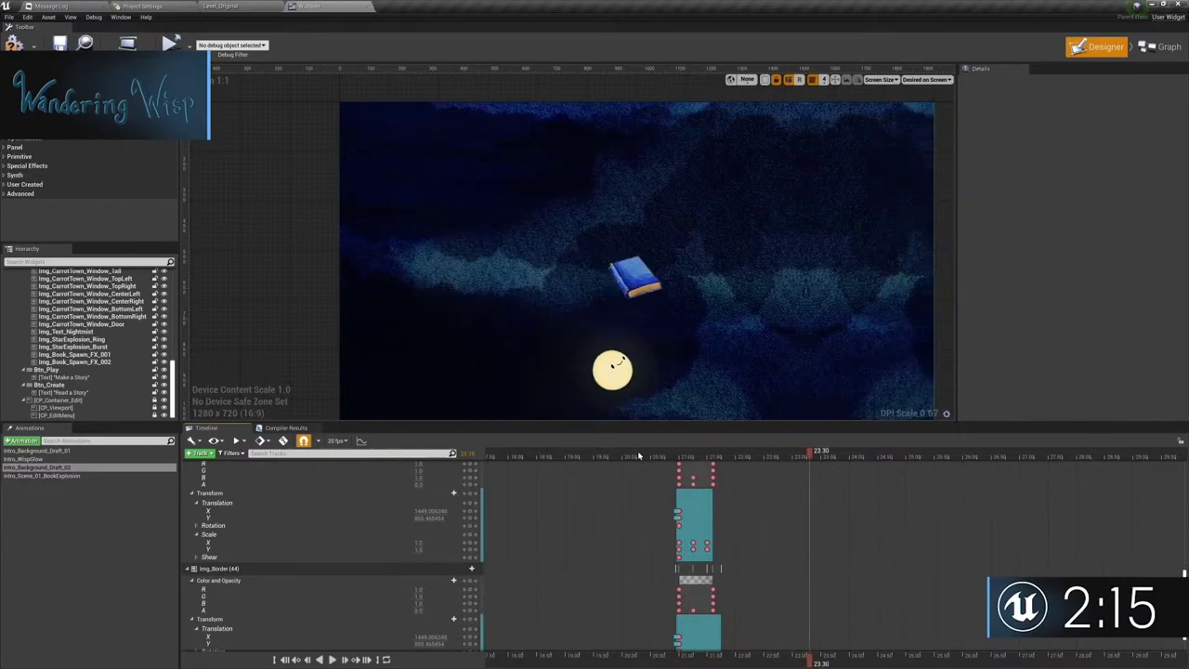
scroll(681, 537, "up", 4, "ctrl")
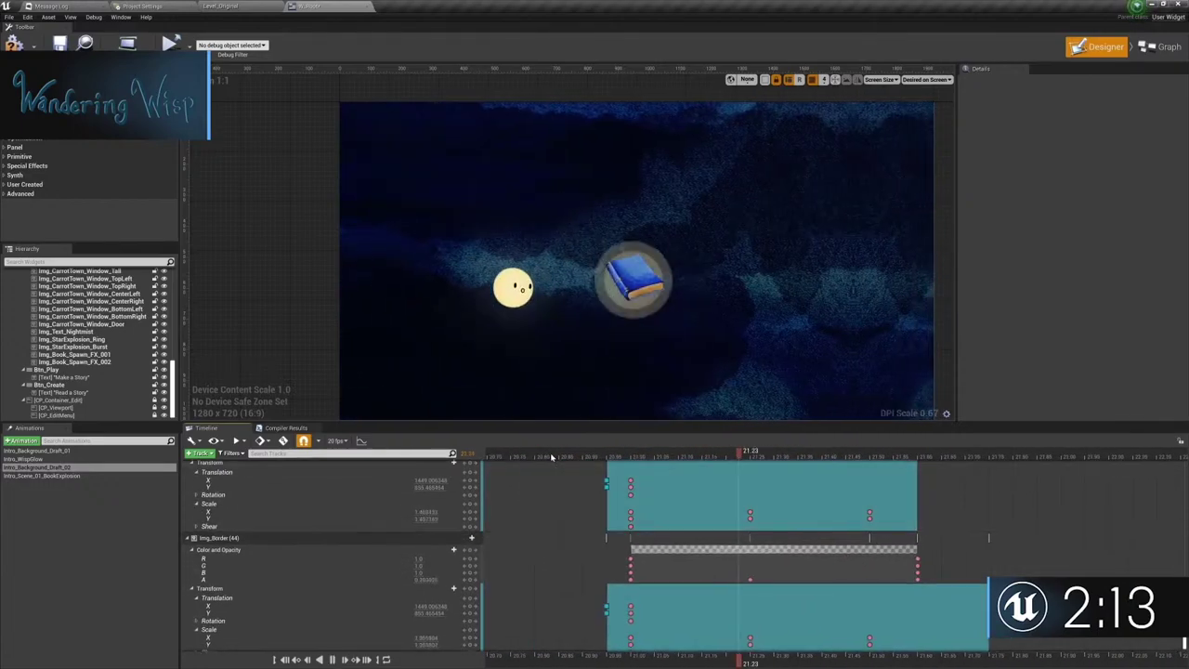
scroll(788, 530, "down", 1, "ctrl")
scroll(788, 529, "down", 4, "ctrl")
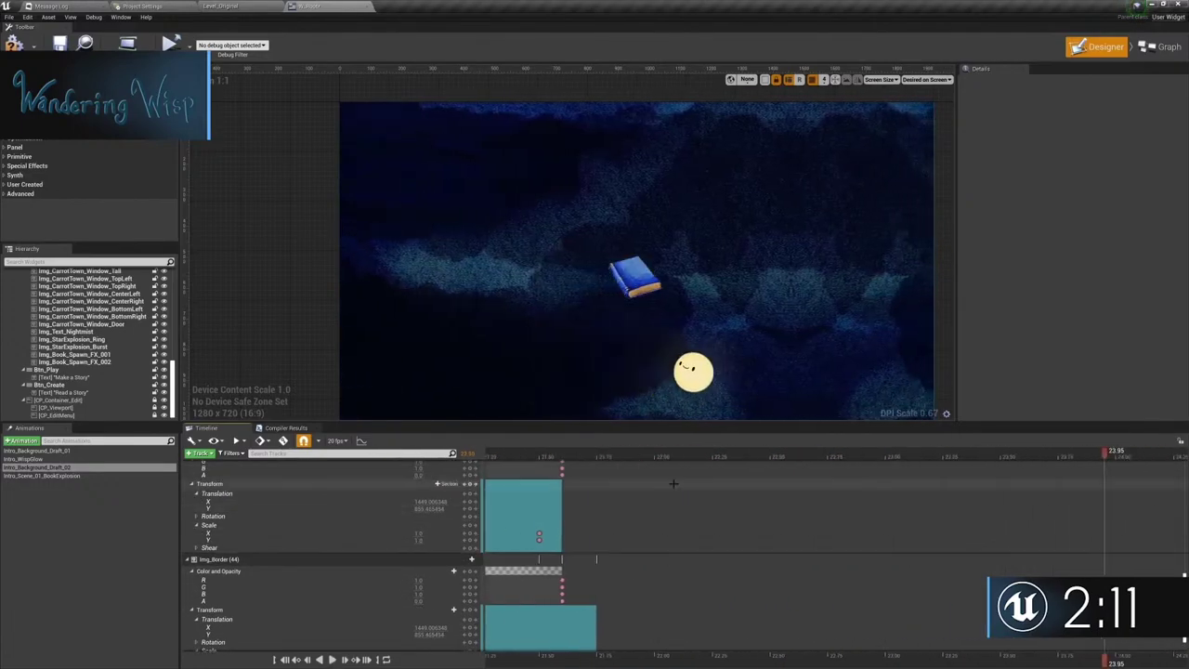
scroll(772, 595, "up", 5)
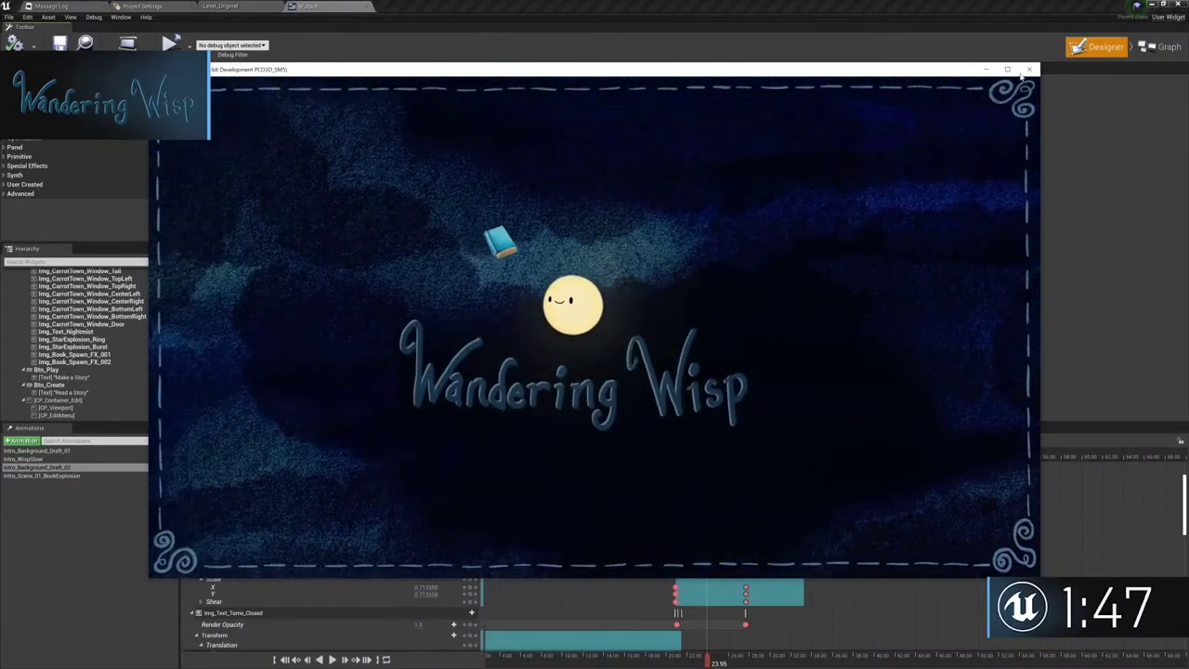
key("Escape")
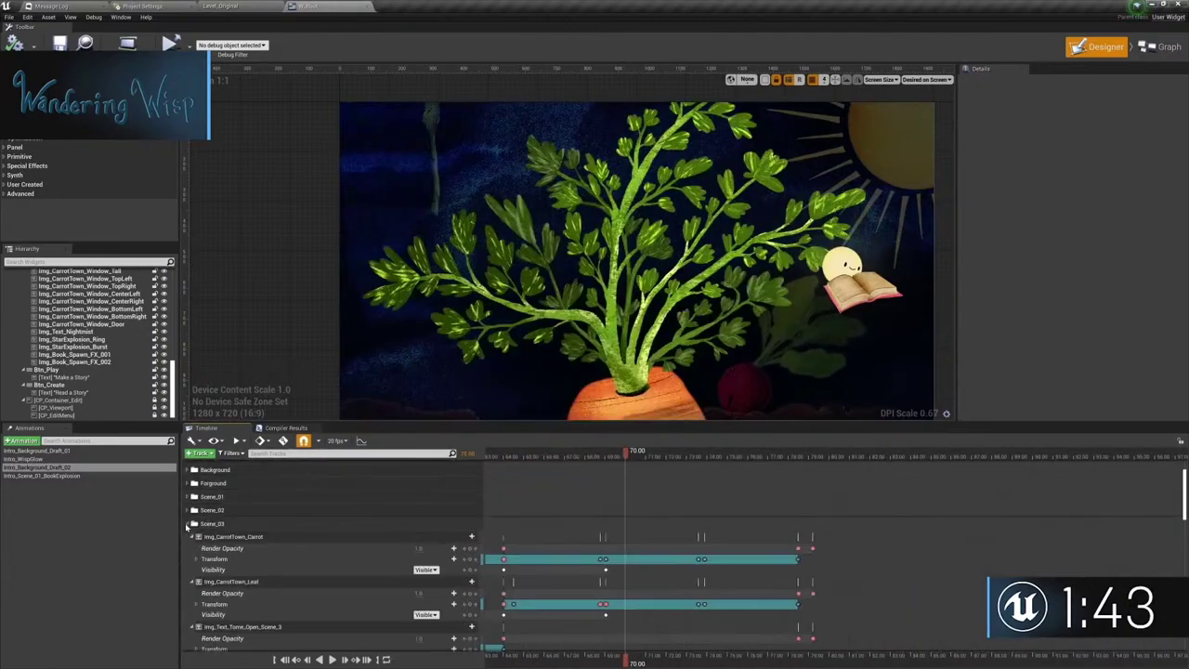
Expand the Scene_03 tracks and scrub the carrot and leaf growth between about 65.70 and 69.00.
left_click(544, 459)
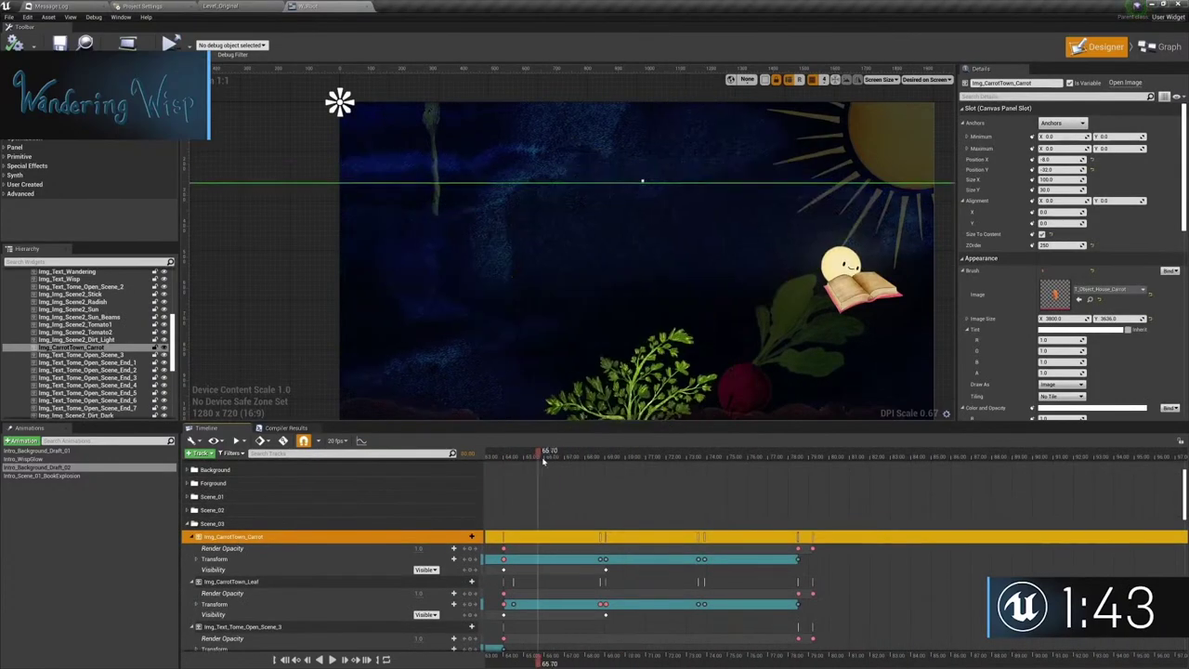
left_click_drag(601, 466, 600, 466)
left_click(372, 558)
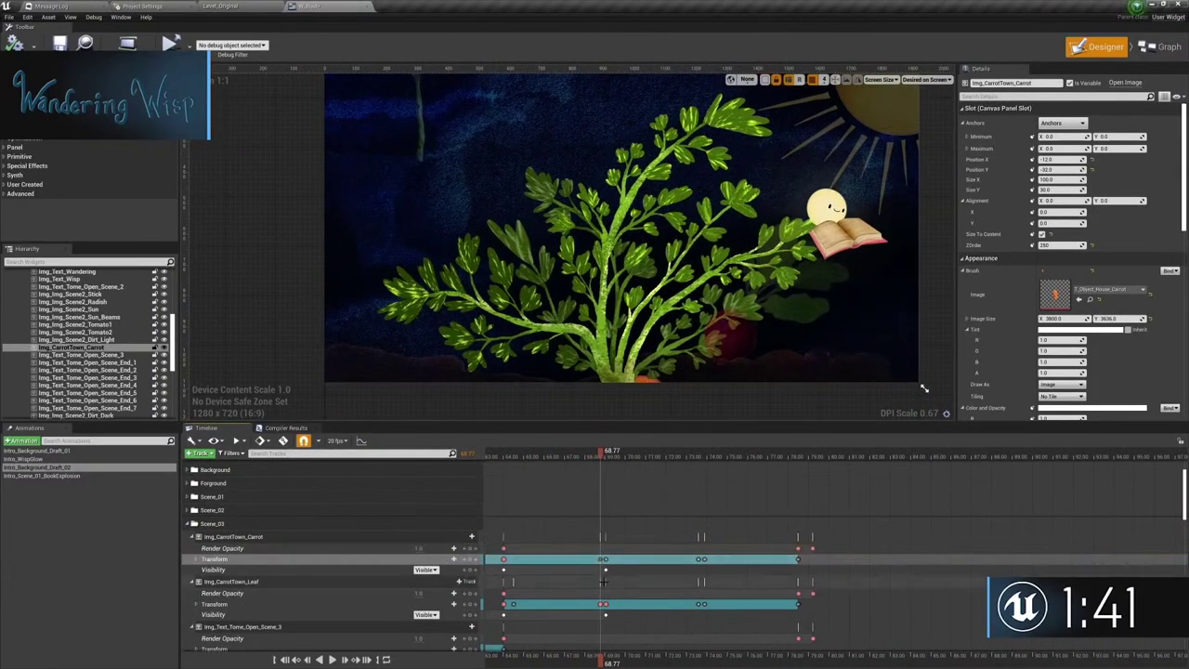
left_click_drag(604, 582, 505, 548)
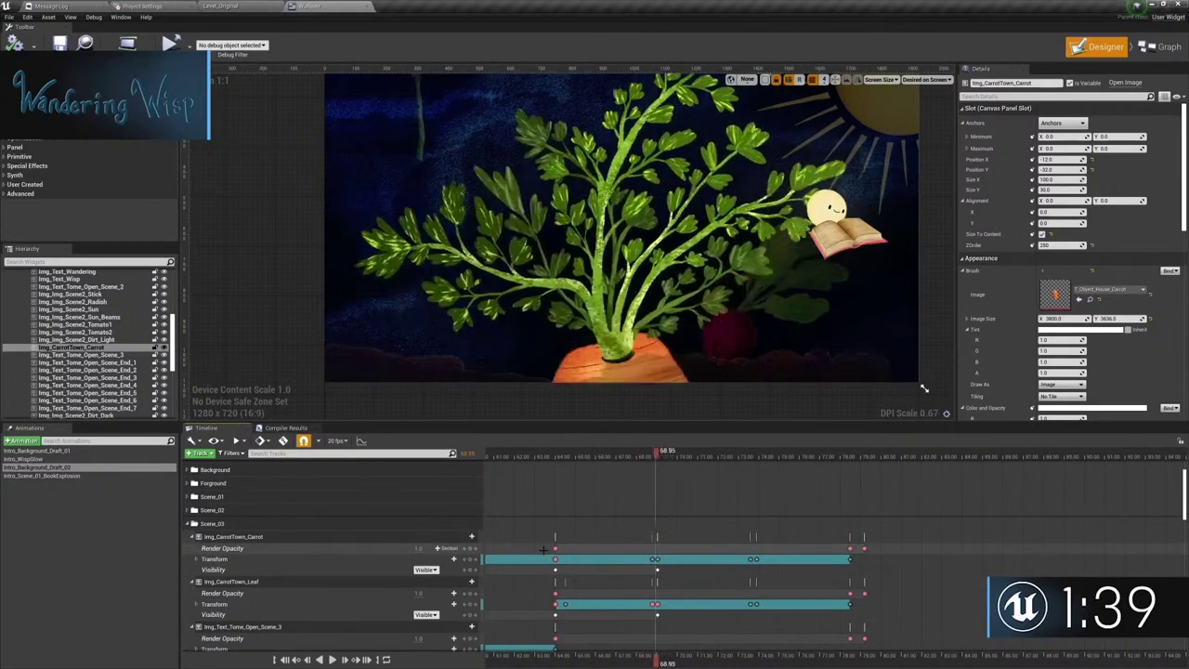
scroll(660, 502, "down", 1)
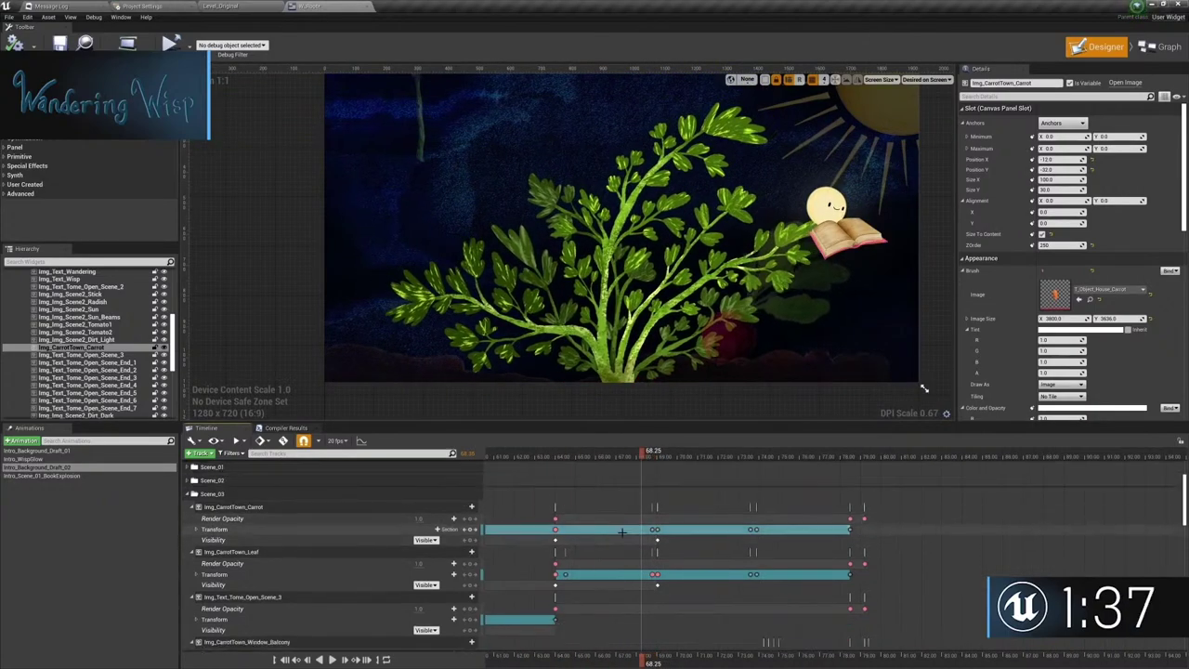
scroll(635, 545, "up", 2)
Expand the Transform channels of Img_CarrotTown_Carrot and Img_CarrotTown_Leaf and inspect the carrot's translation and rotation keyframes around 69.00.
left_click(197, 529)
left_click(683, 551)
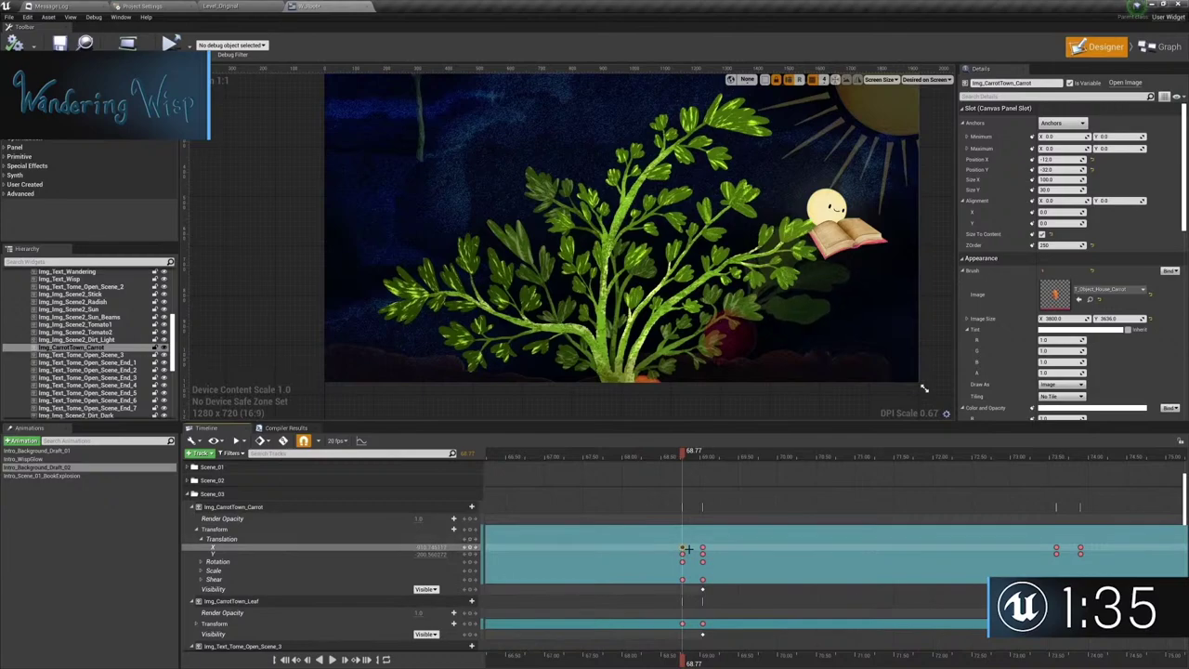
left_click(702, 550)
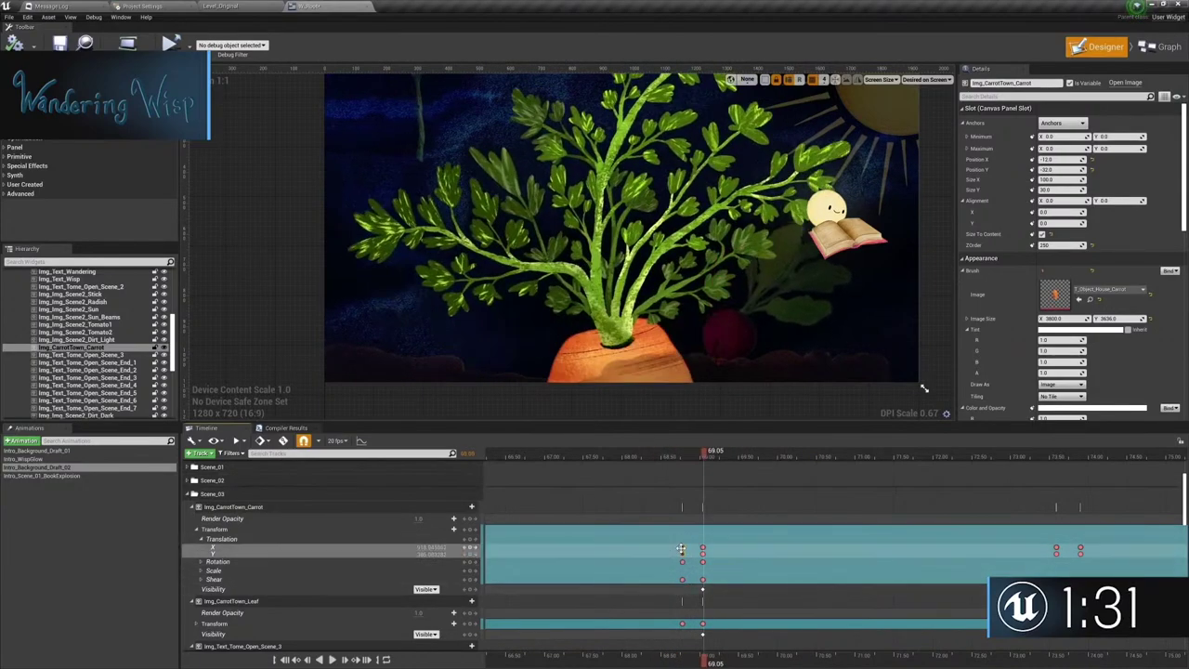
left_click_drag(671, 561, 692, 545)
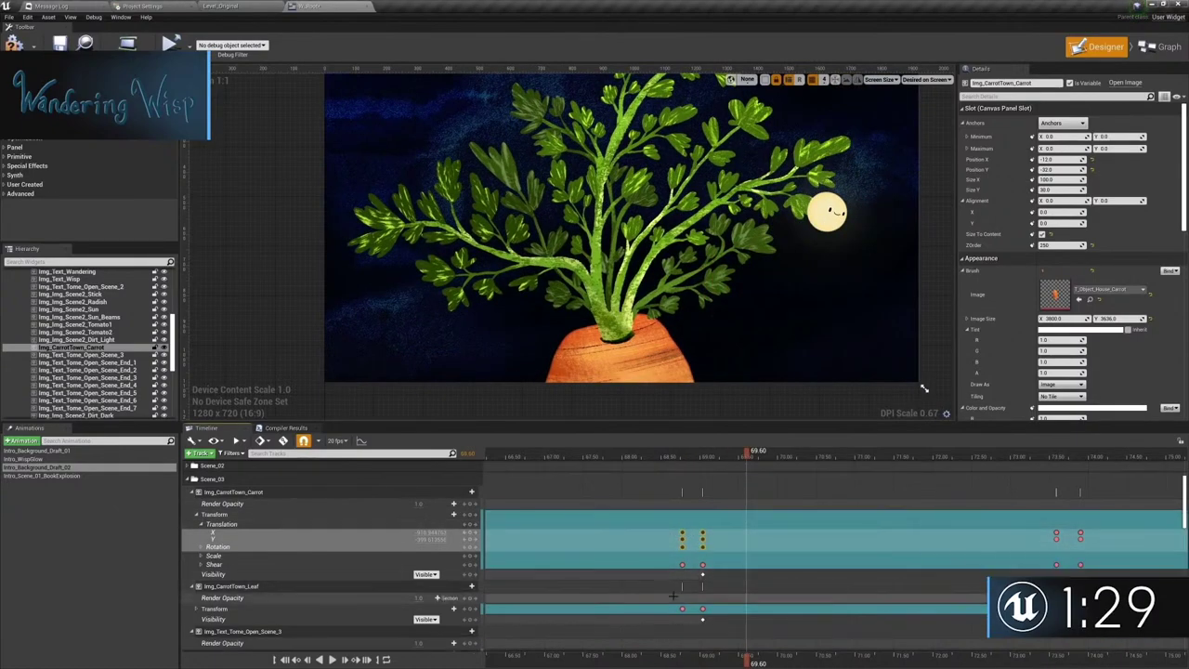
scroll(691, 545, "down", 2)
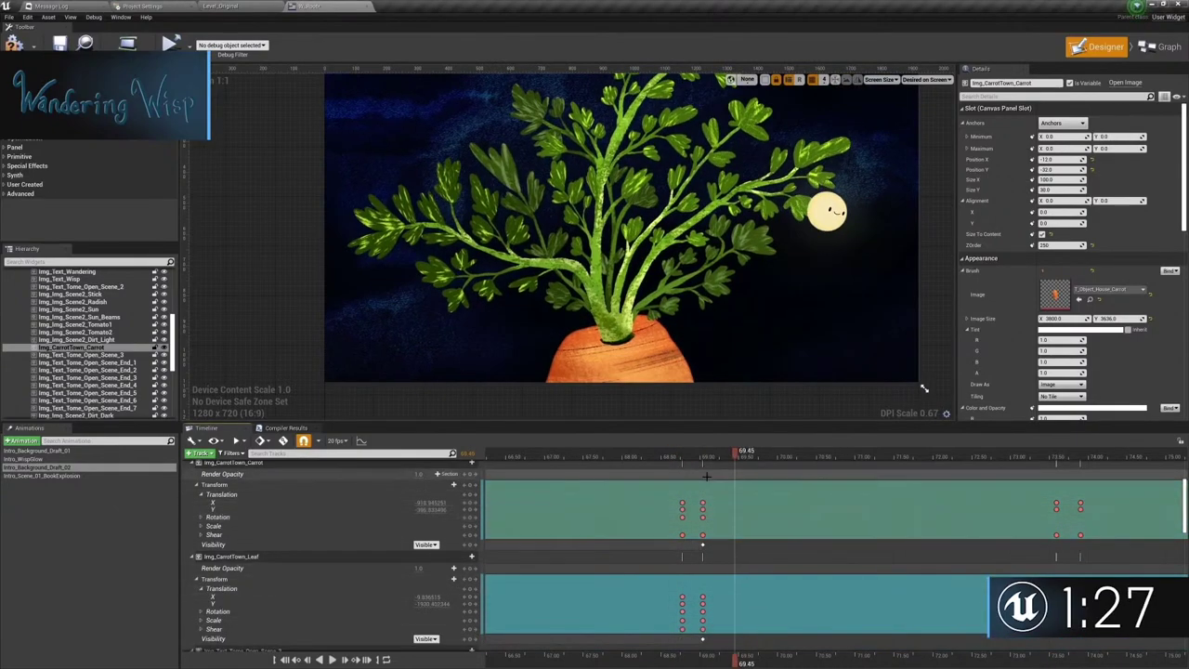
Try to shift the carrot and leaf transform keyframe pairs around 69.00 so they start at 68.90.
key("ctrl+z")
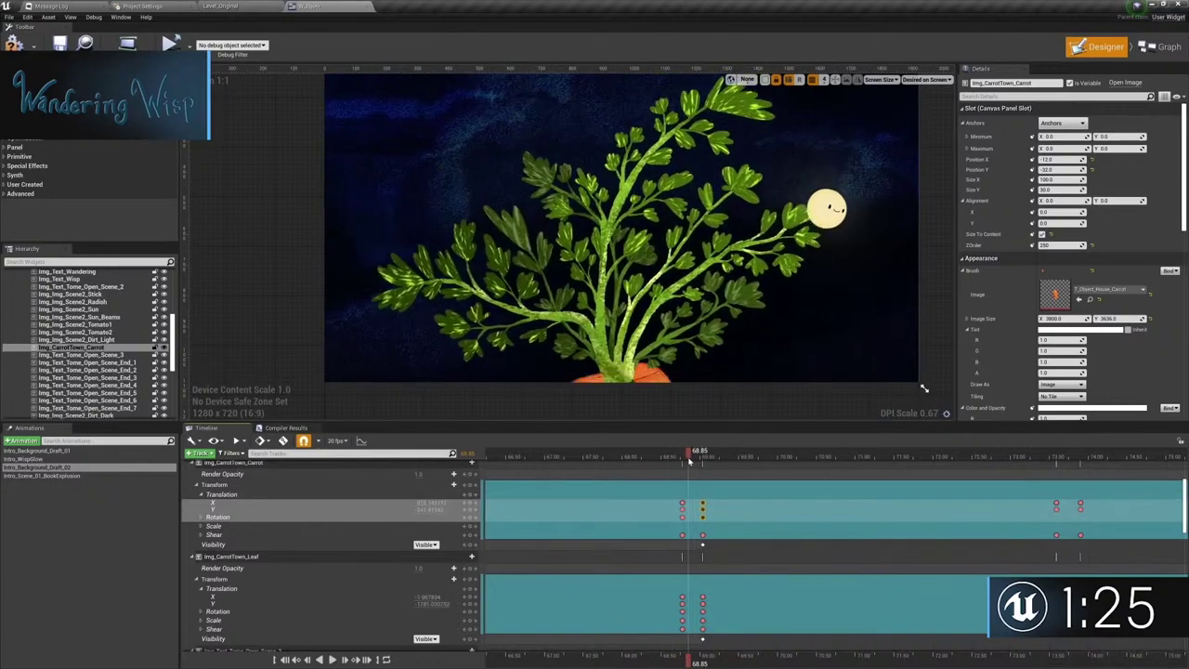
key("ctrl+y")
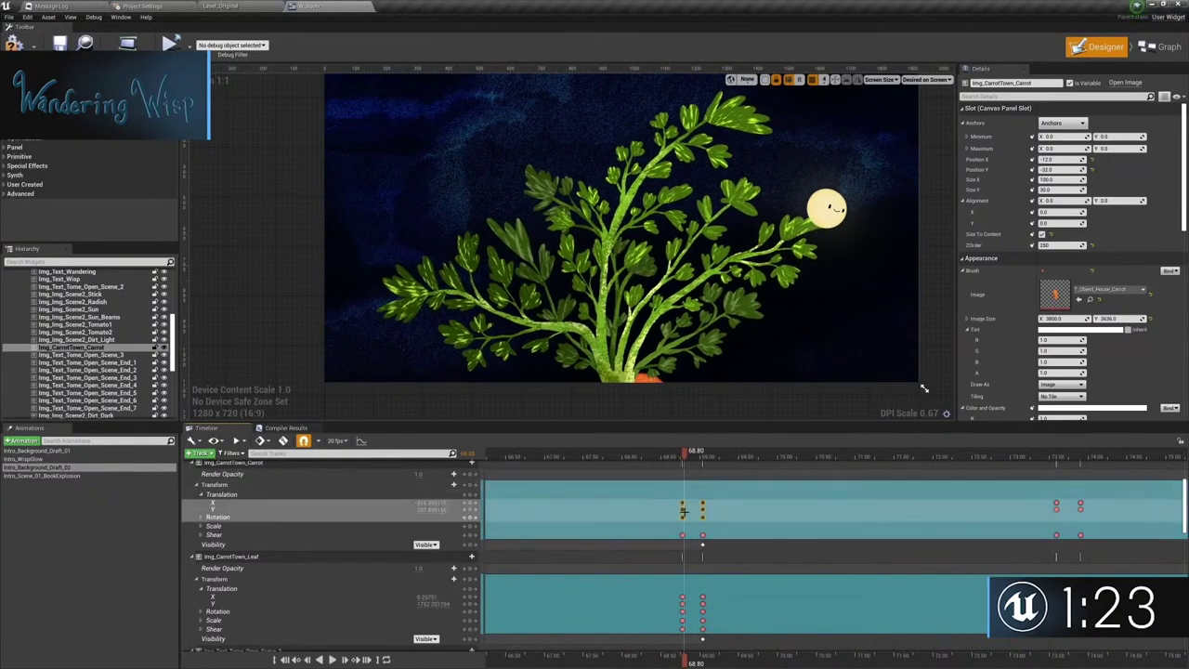
left_click(681, 615)
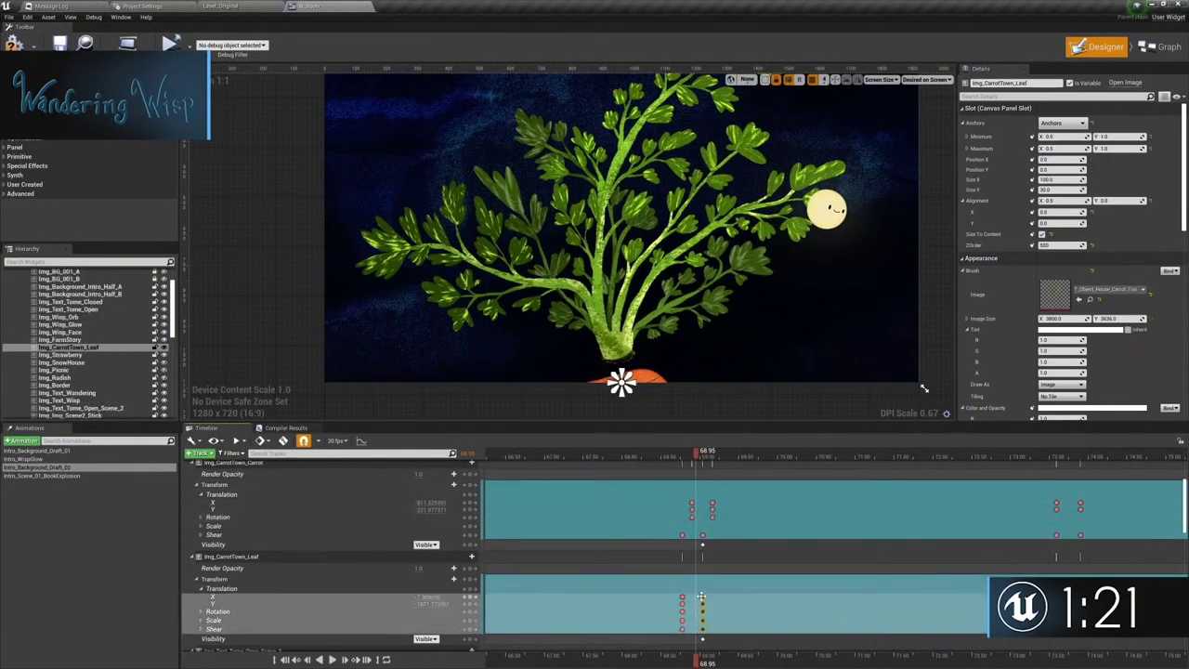
left_click_drag(681, 615, 692, 615)
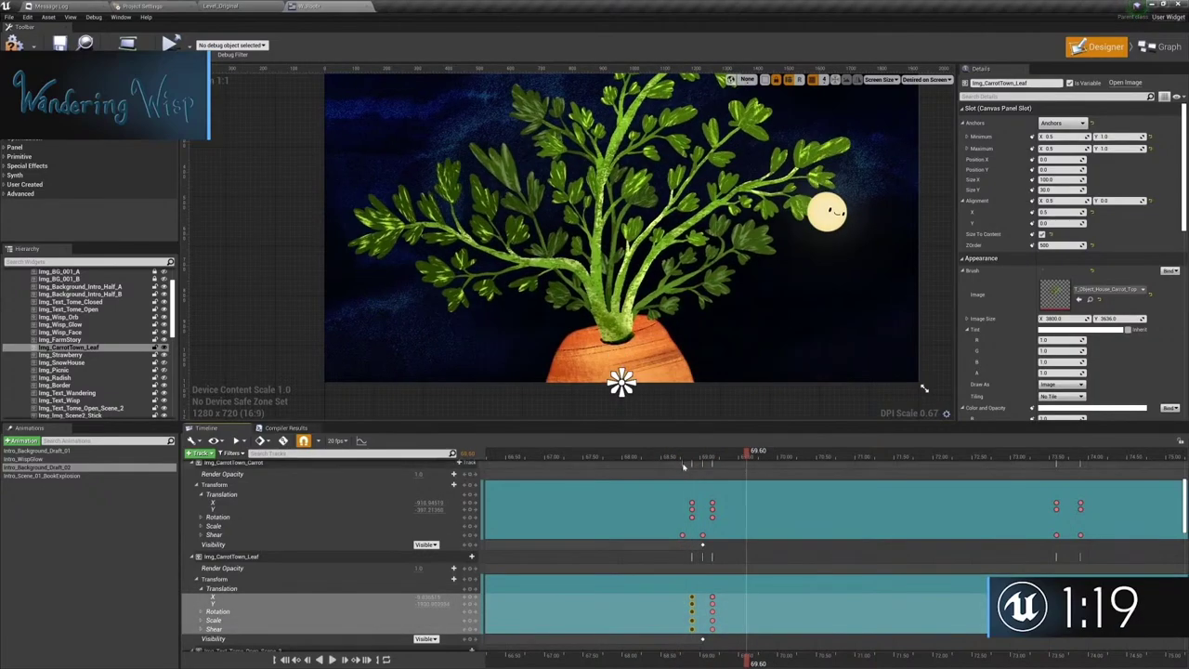
left_click(682, 503)
Scrub and play Scene_03 to review the carrot's rise and the leaf's translation keys around 73.60 and 73.90.
left_click(692, 455)
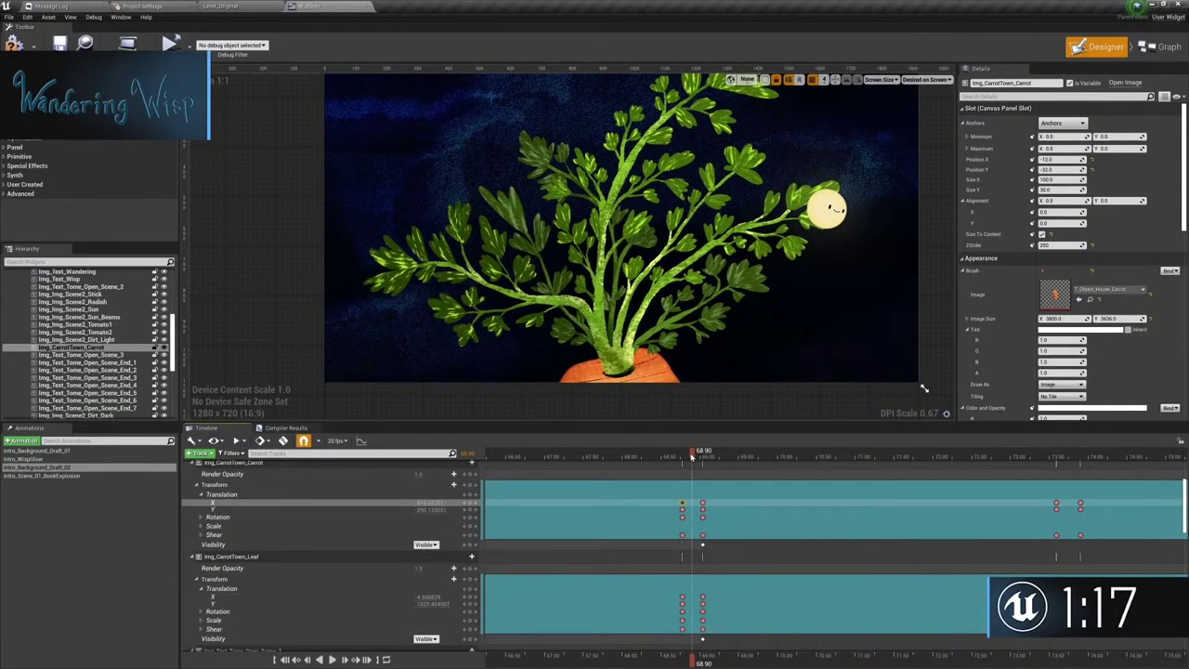
left_click_drag(663, 455, 684, 461)
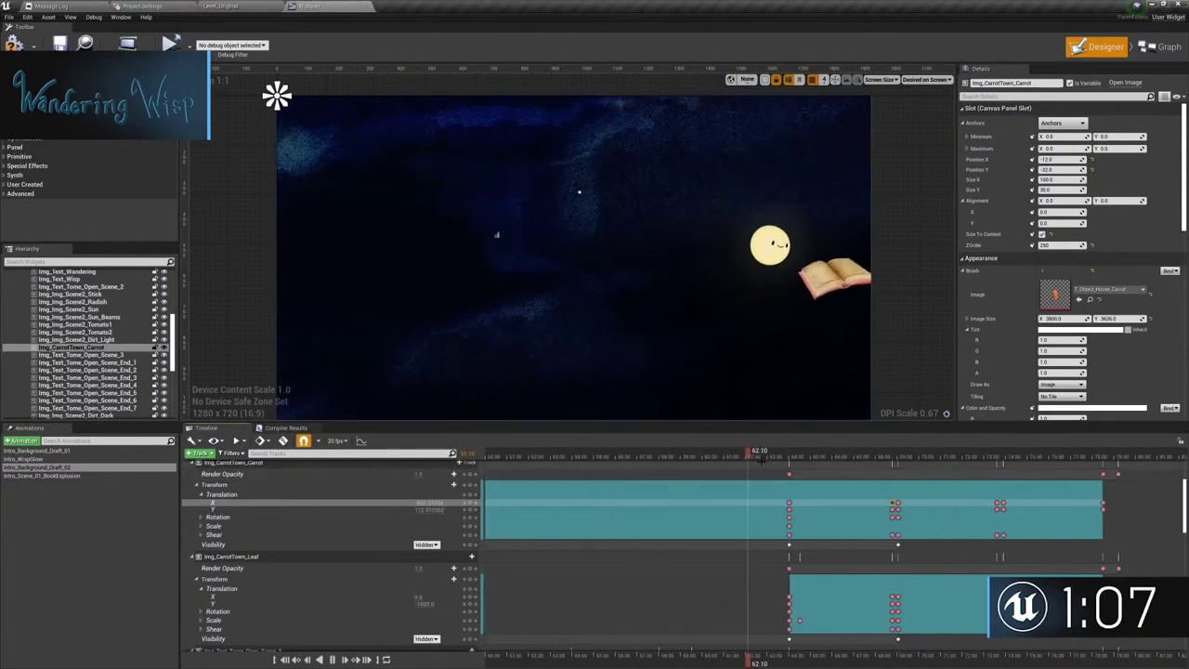
left_click(843, 414)
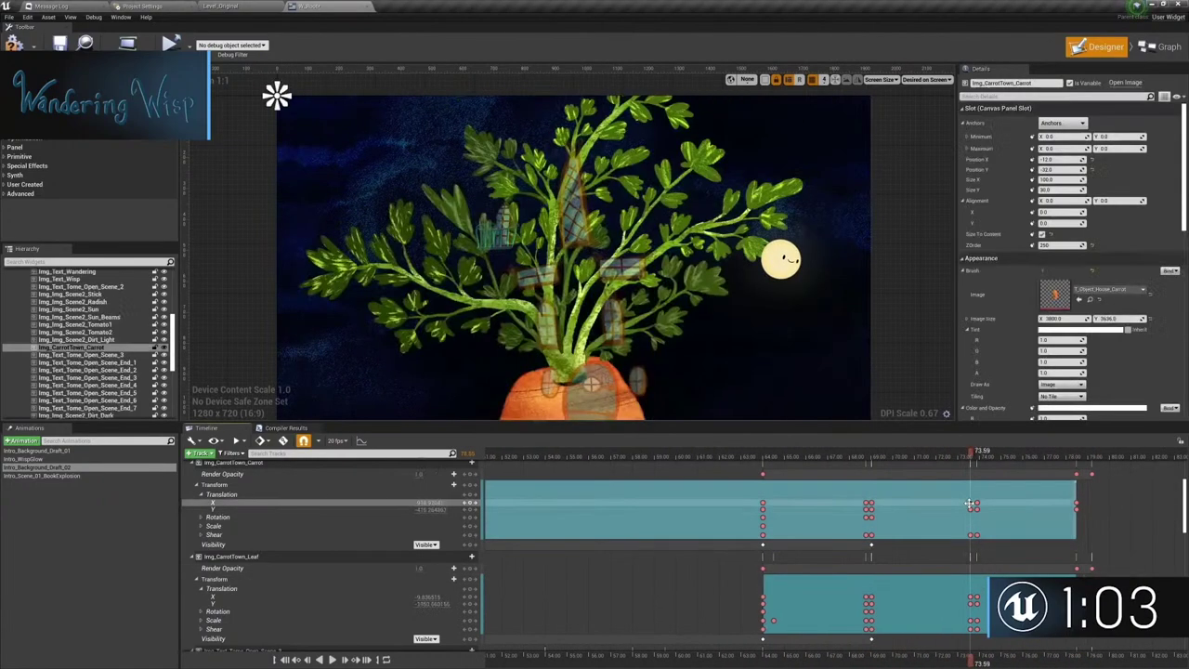
left_click(974, 597)
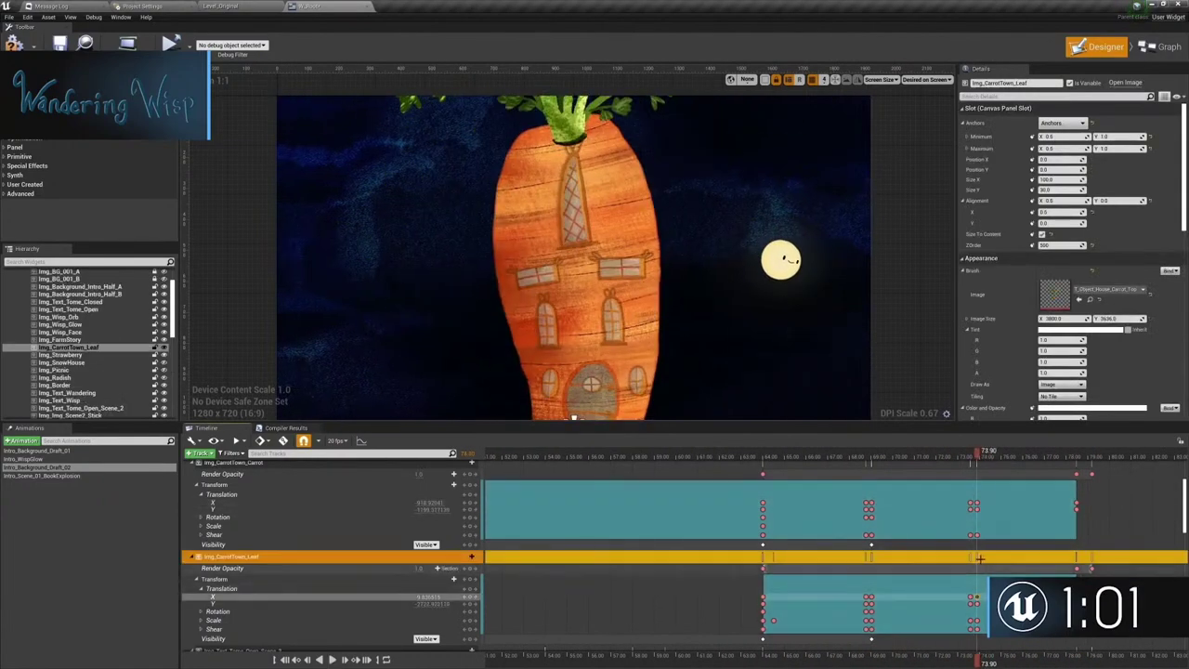
key("space")
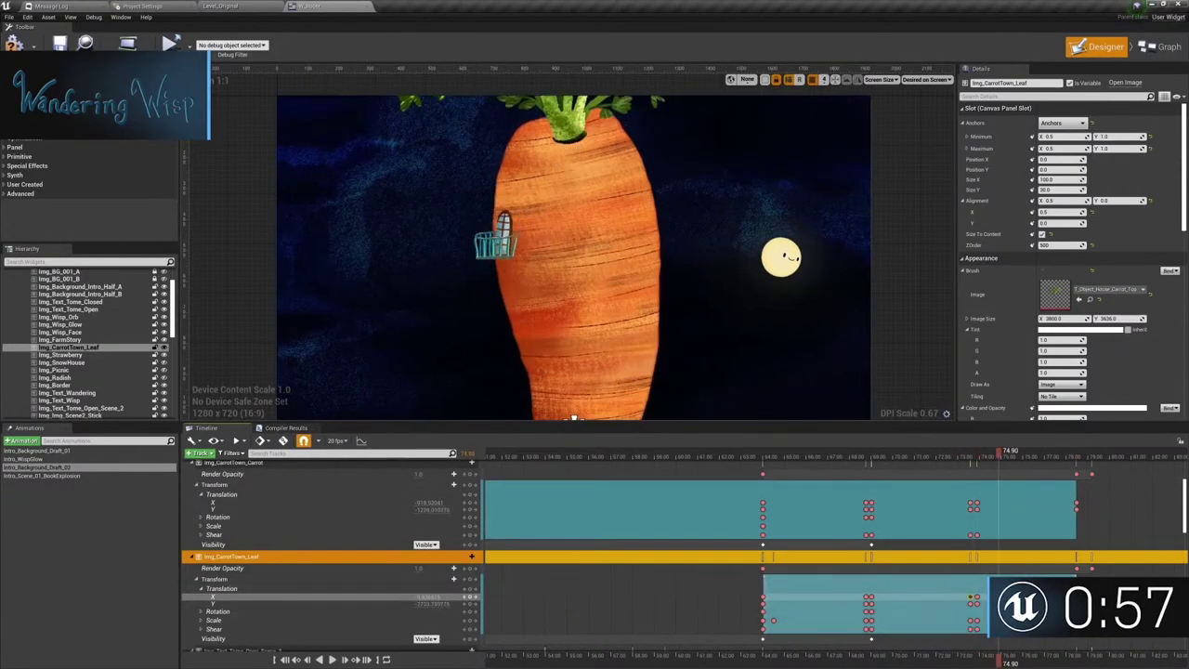
Play and scrub the intro animation from about 34.00 through 62.84 to review the lead-in to the carrot scene.
key("space")
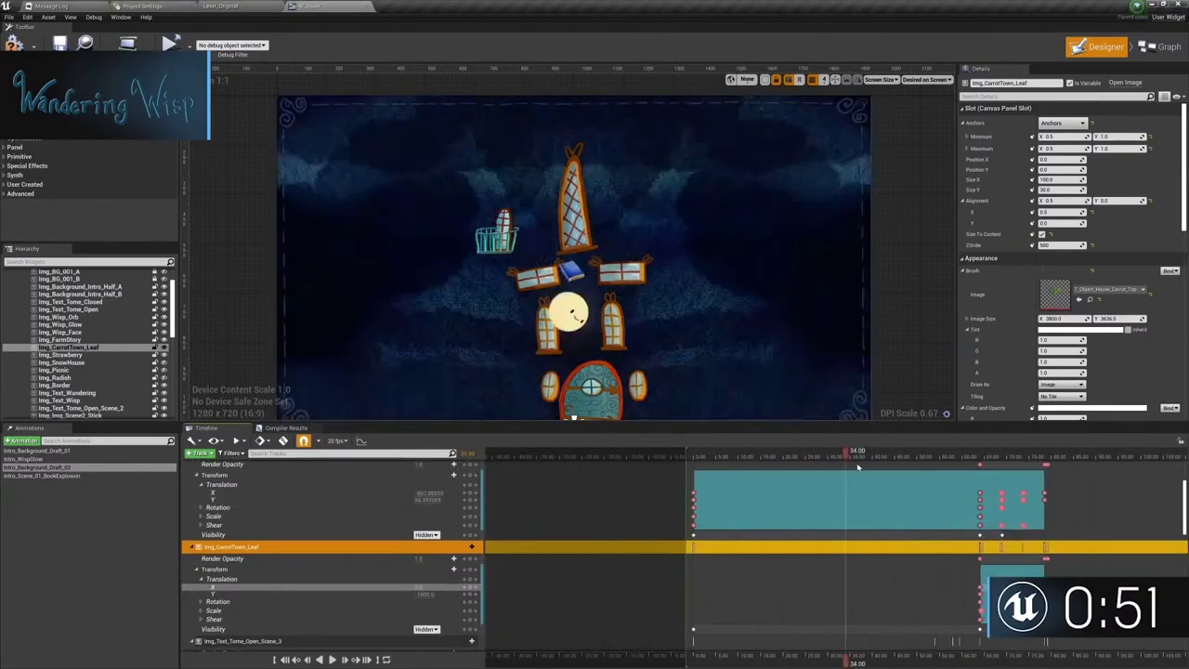
left_click_drag(858, 467, 979, 458)
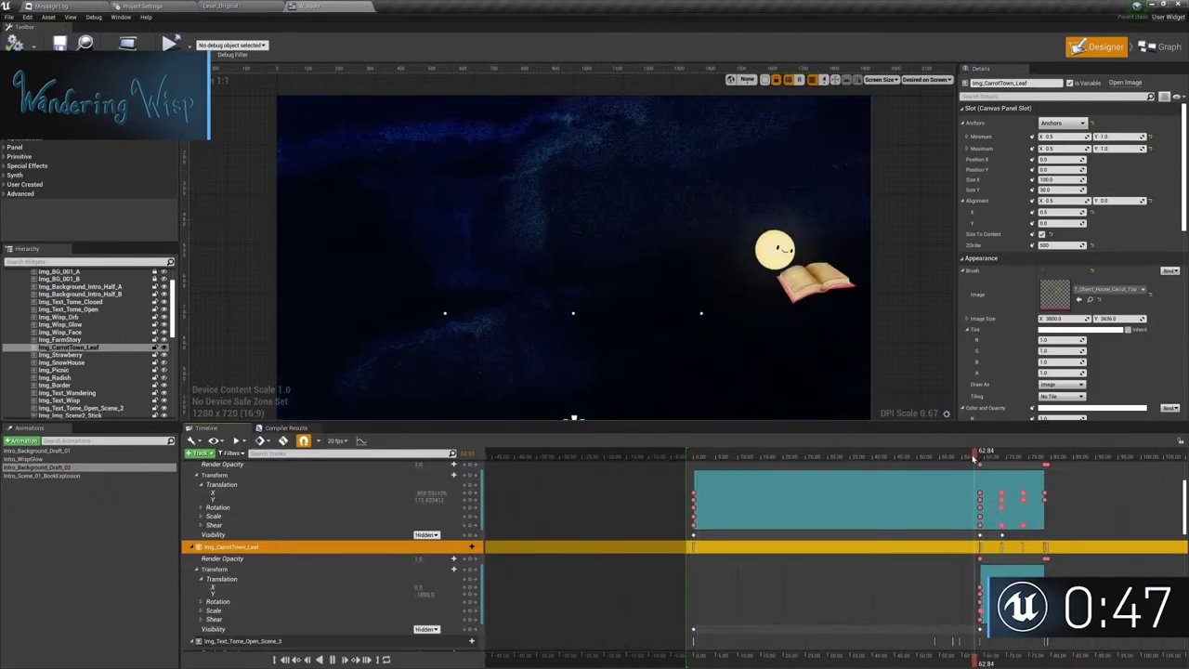
left_click(924, 327)
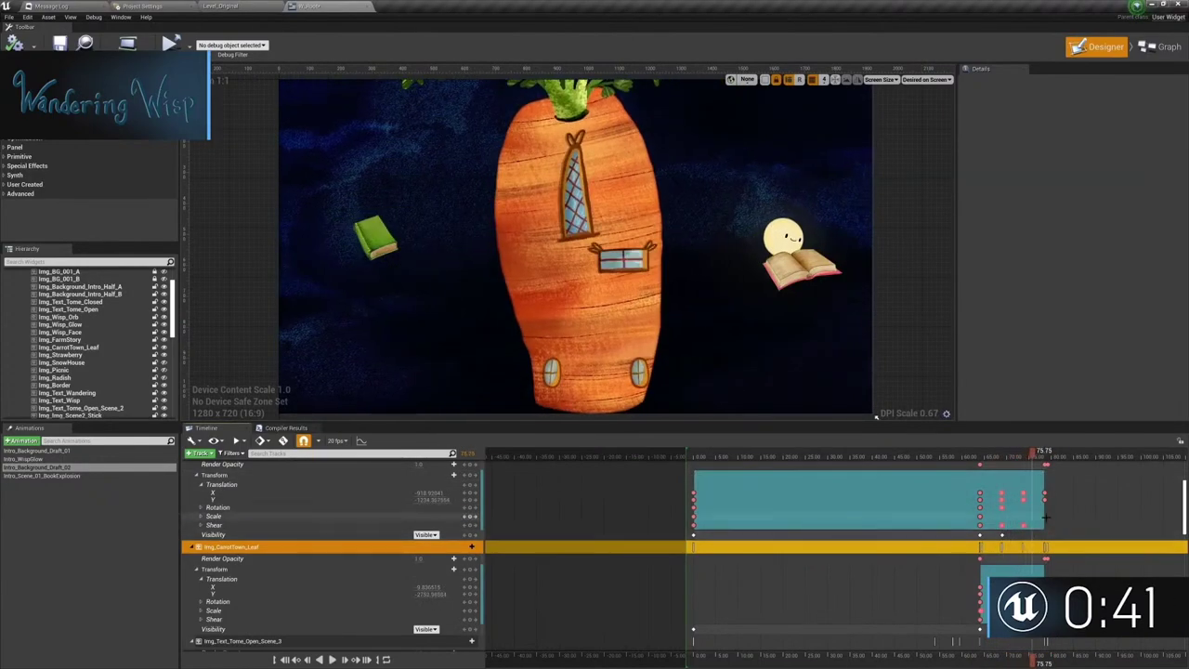
Add a Y translation key to Img_CarrotTown_Leaf between the carrot keys at 73.90 and 78.49, and replay from about 74.
scroll(1045, 518, "up", 5)
left_click(936, 589)
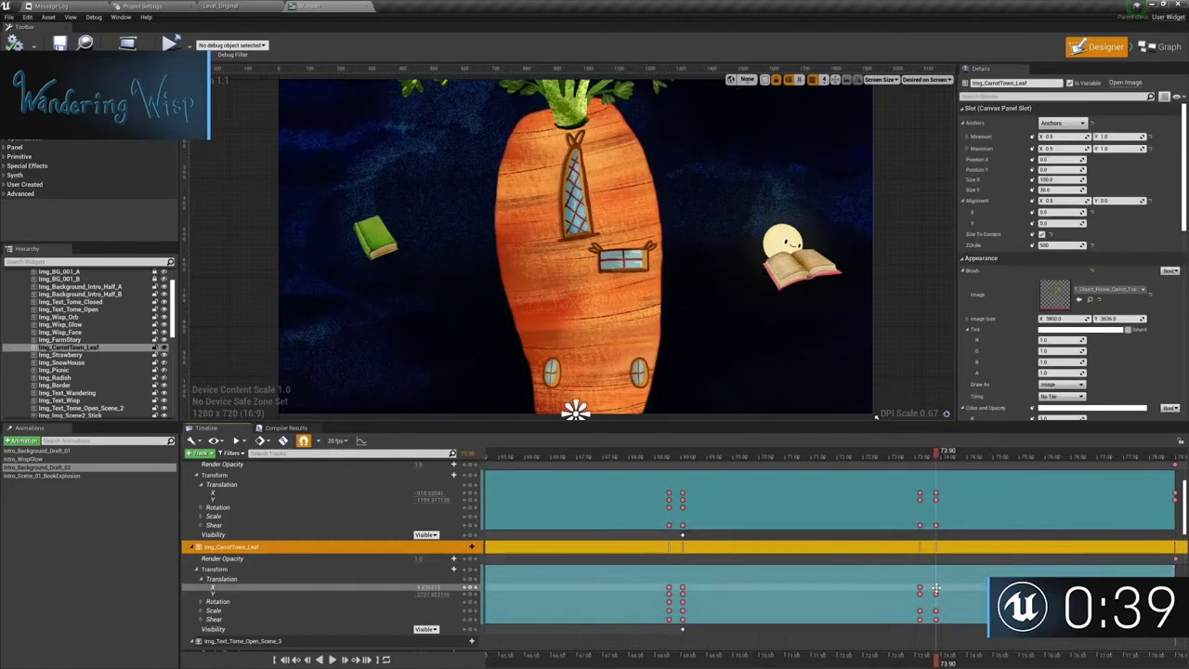
scroll(936, 590, "up", 3)
left_click(433, 507)
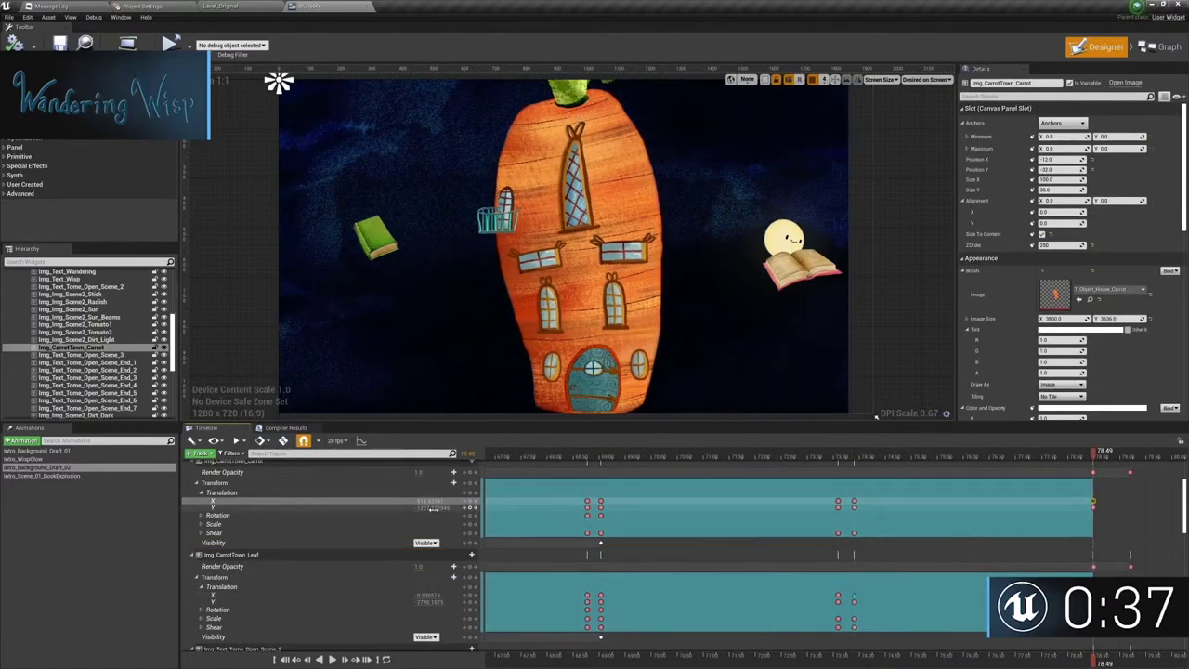
left_click(433, 596)
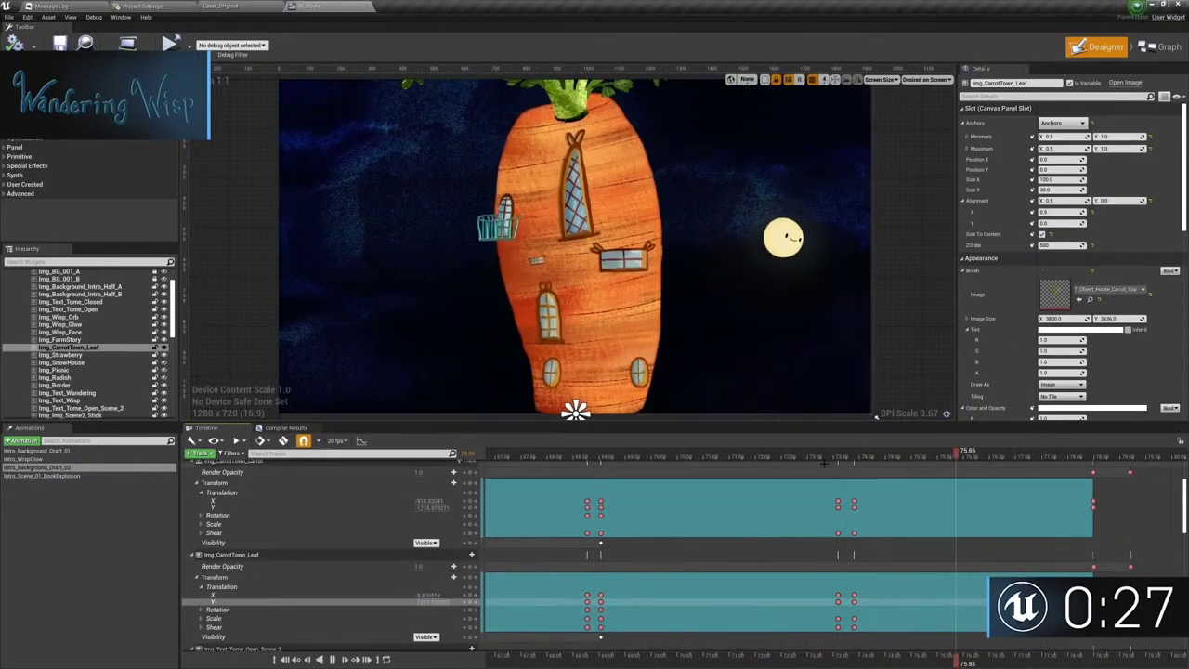
left_click(865, 453)
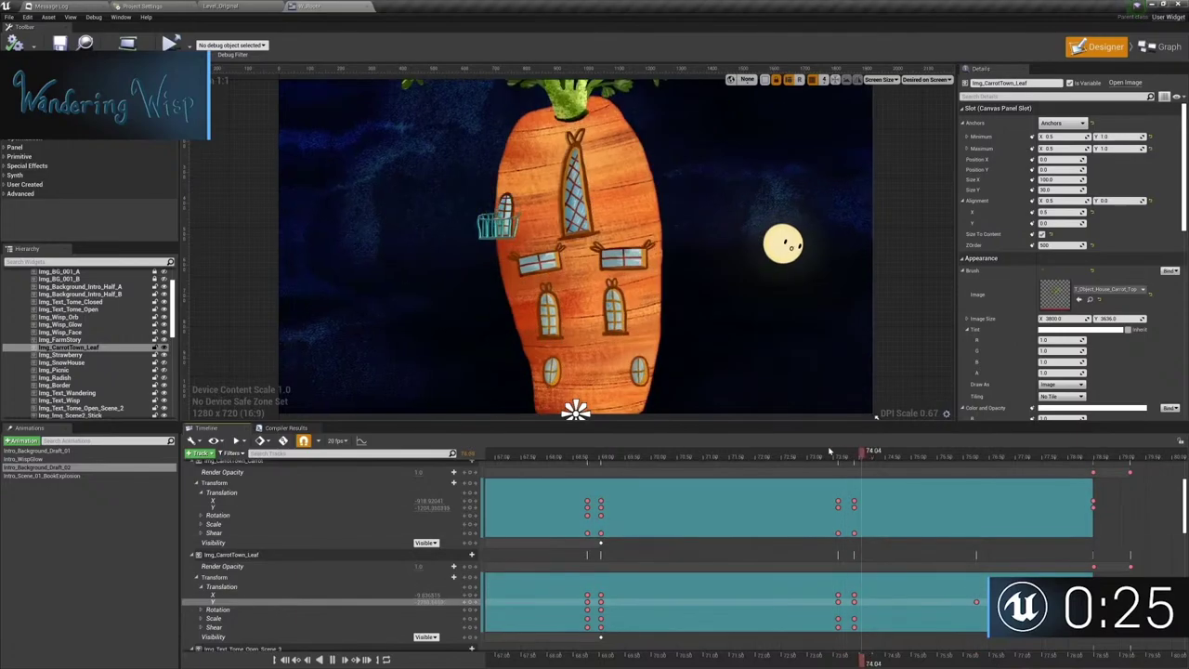
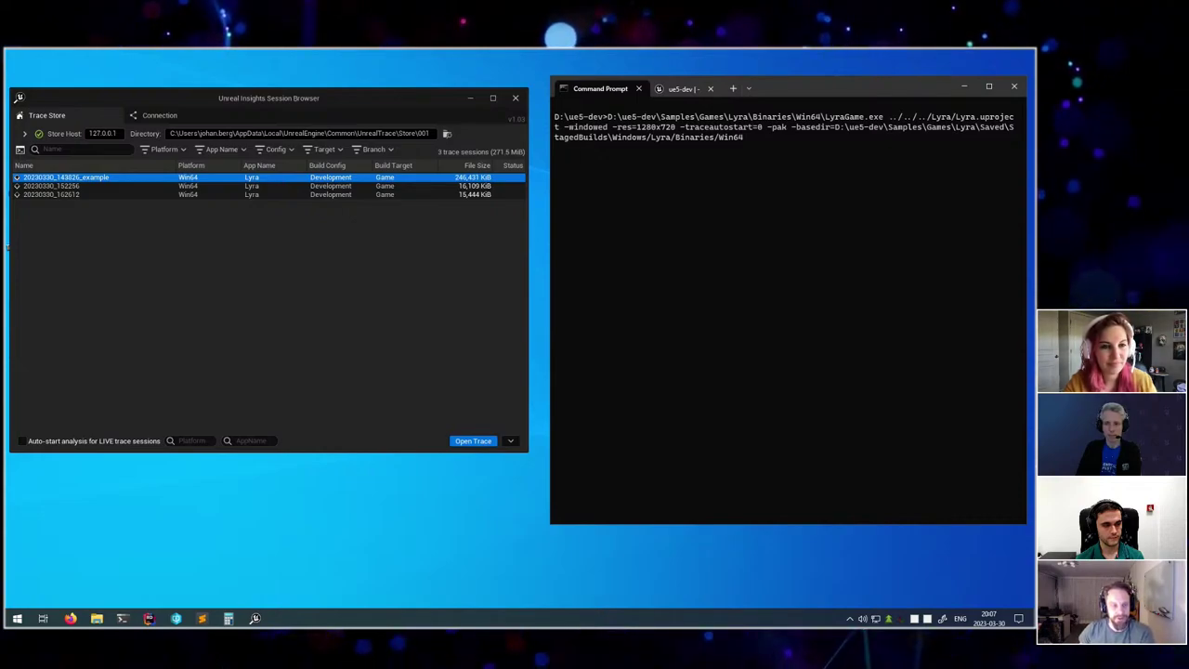
Switch to the Command Prompt, launch the prepared windowed 1280x720 LyraGame.exe command with -traceautostart=0, and reposition the game window.
left_click(773, 213)
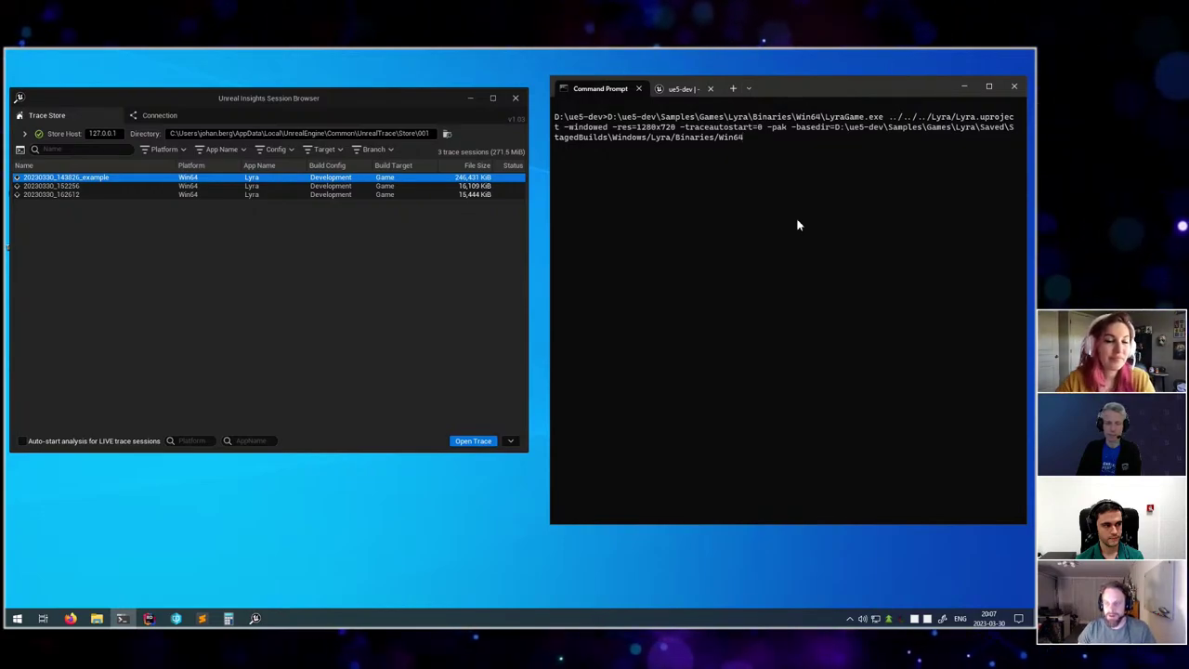
key("Return")
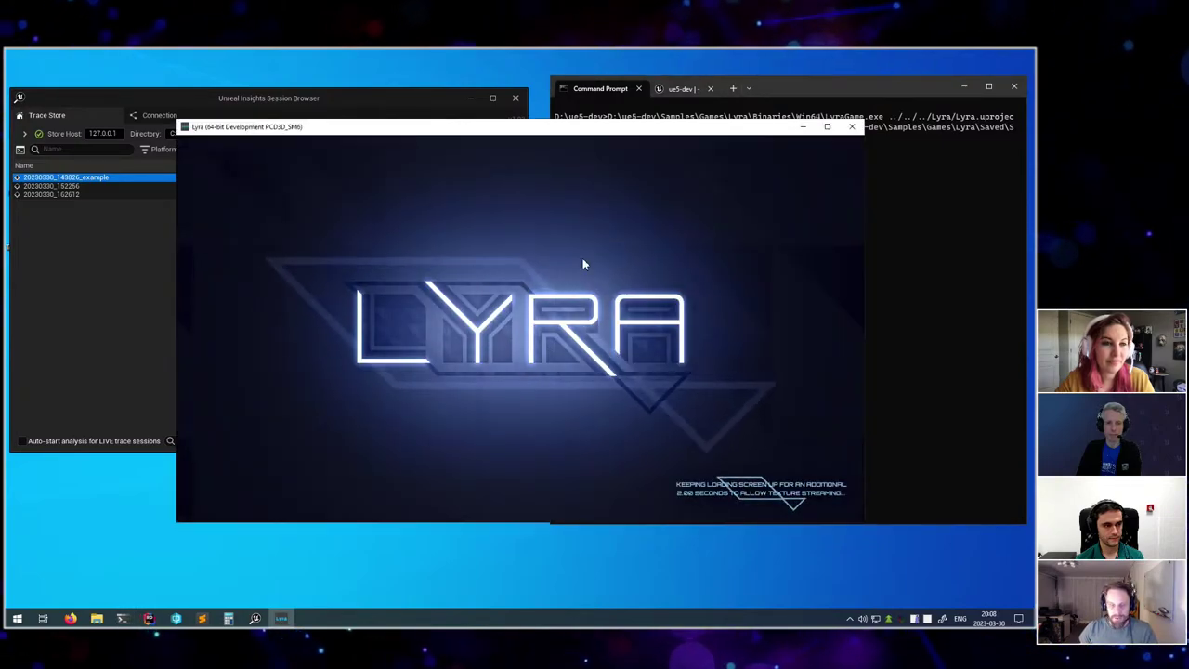
left_click_drag(570, 131, 630, 117)
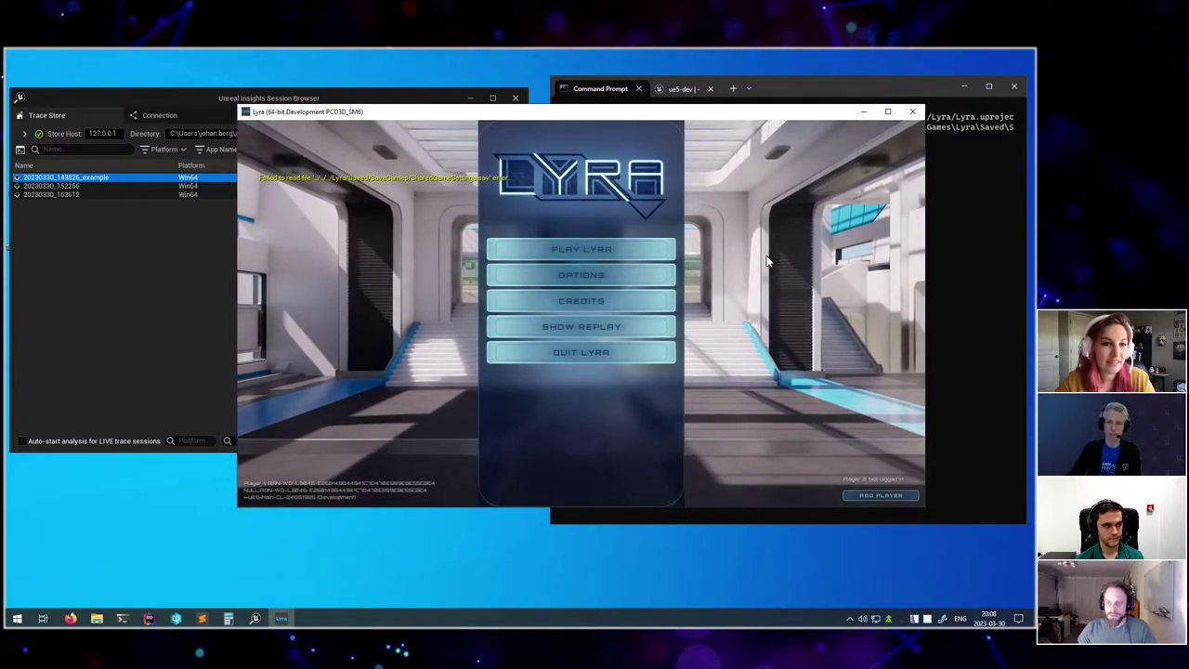
Bring up Lyra's in-game console and begin a trace.send command targeting localhost.
key("grave")
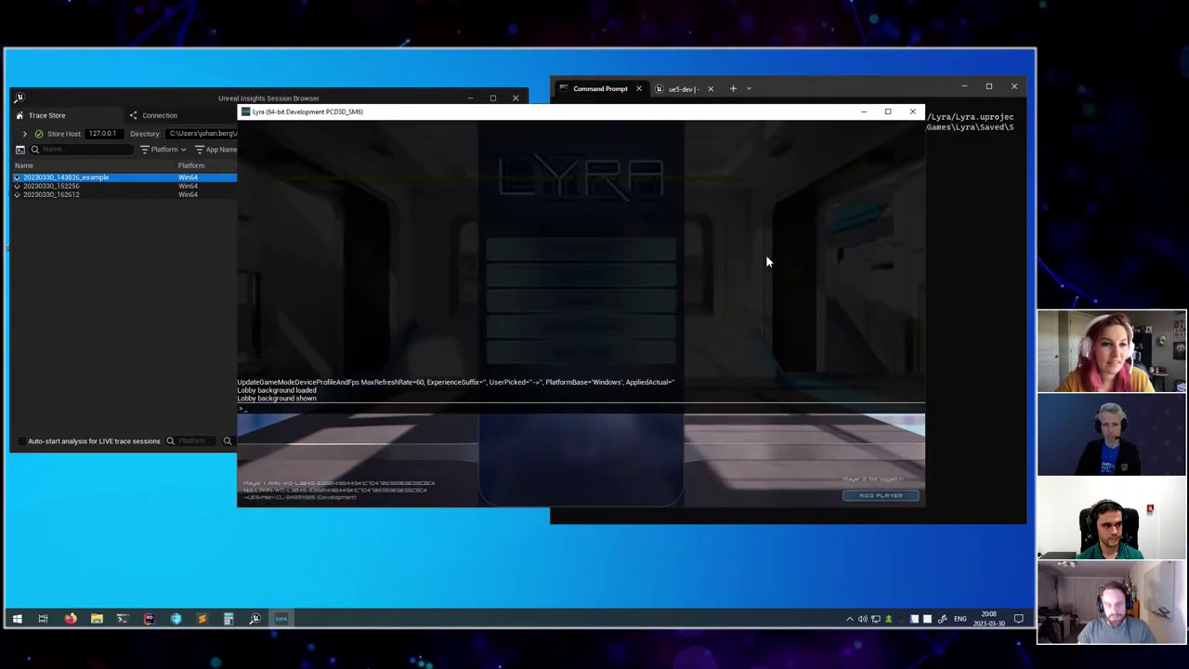
type("trace.s")
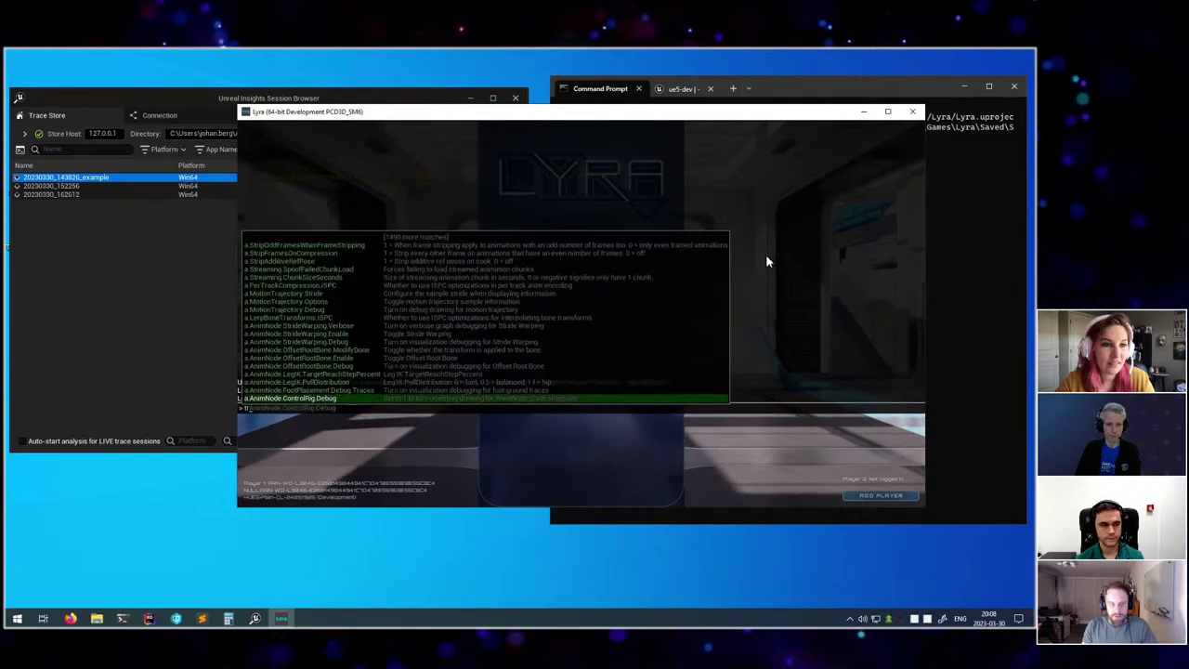
type("end")
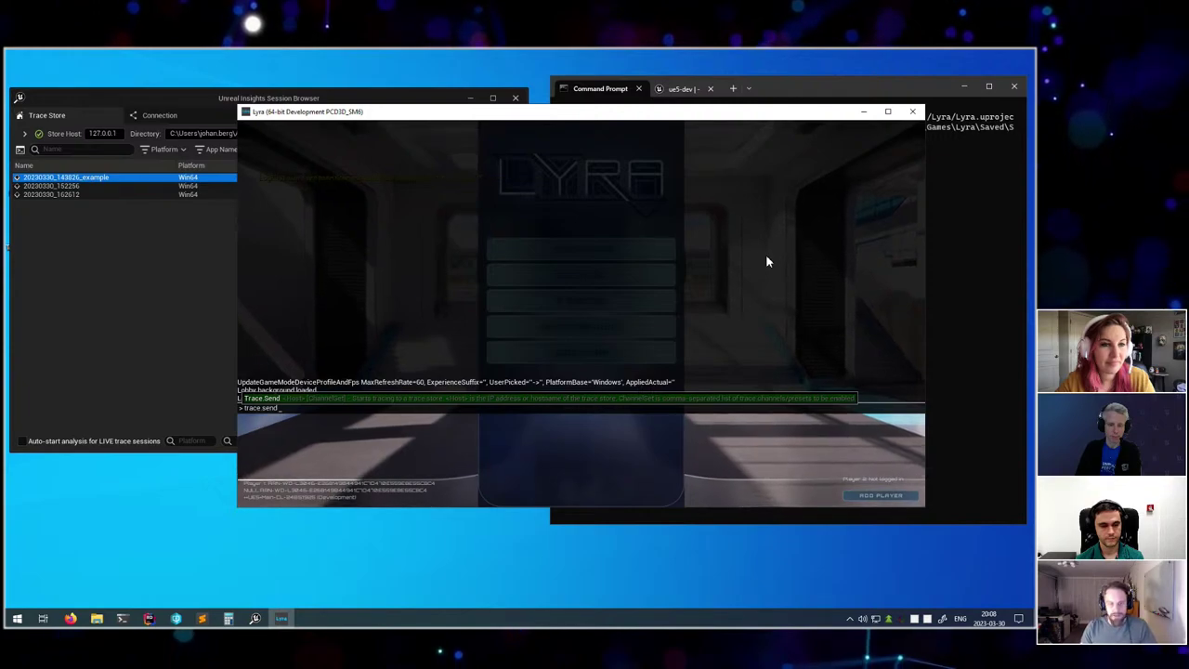
type("localhost")
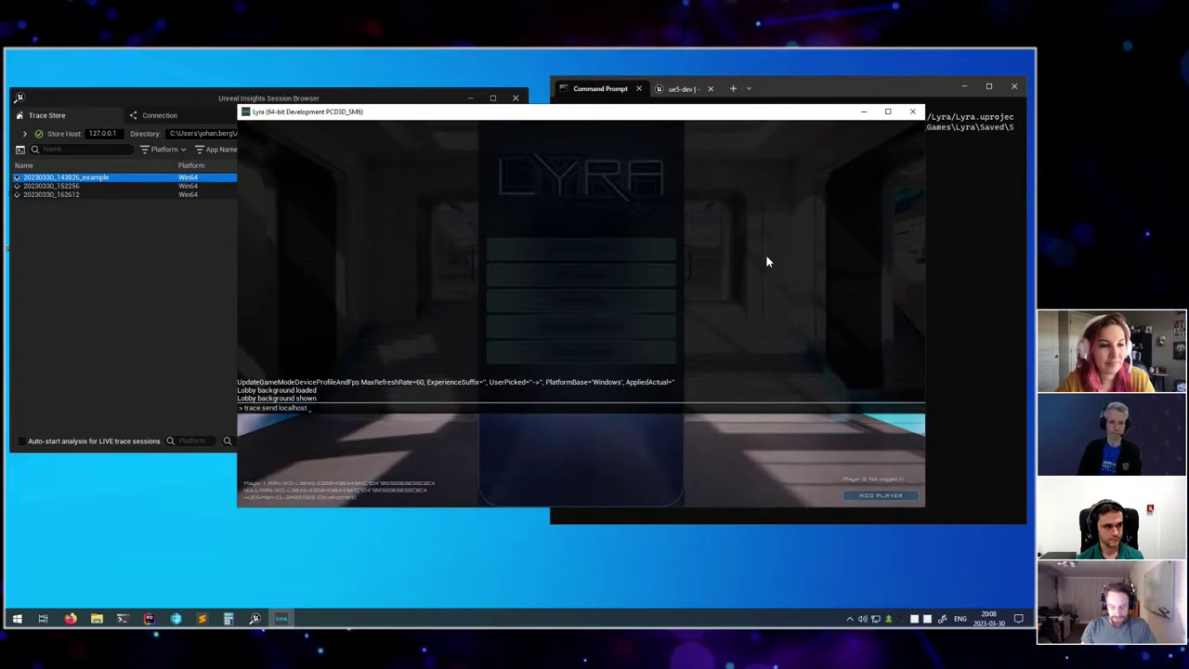
type("cpu")
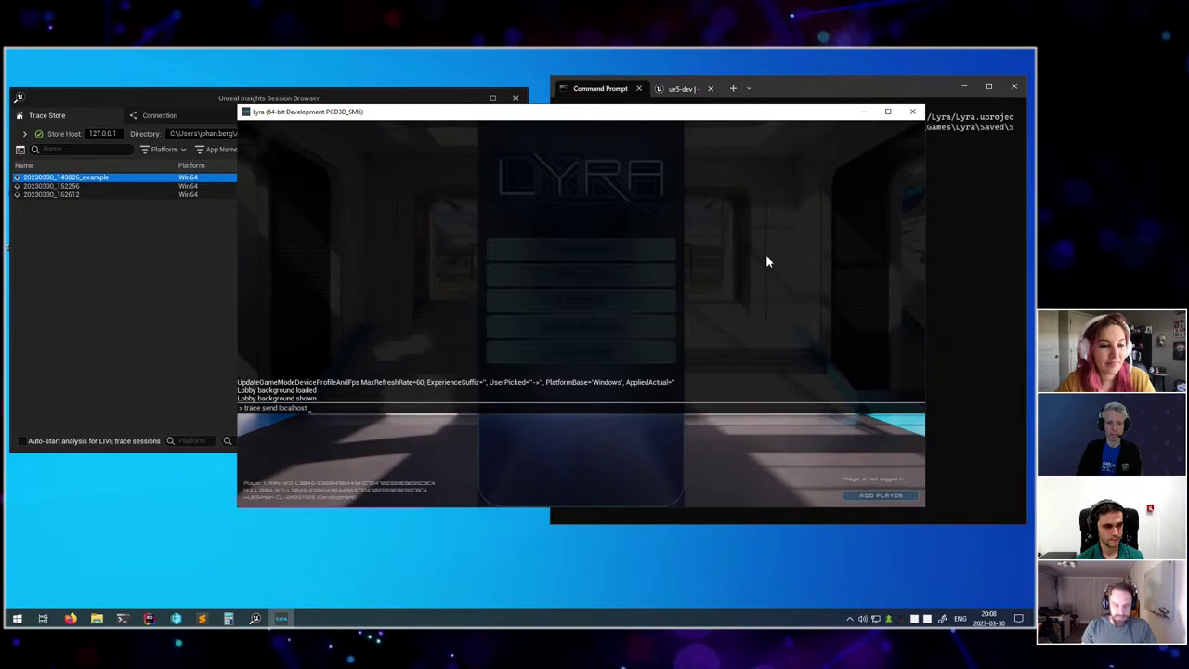
type(",lo")
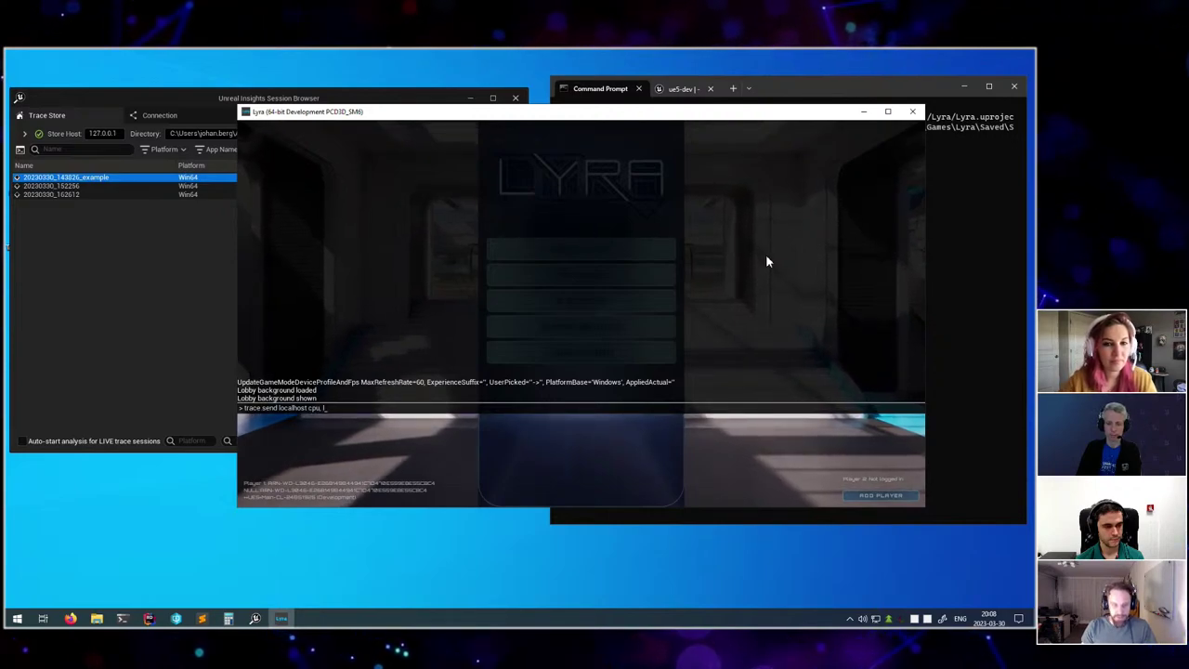
key("BackSpace")
key("BackSpace")
key("BackSpace")
key("BackSpace")
key("BackSpace")
key("BackSpace")
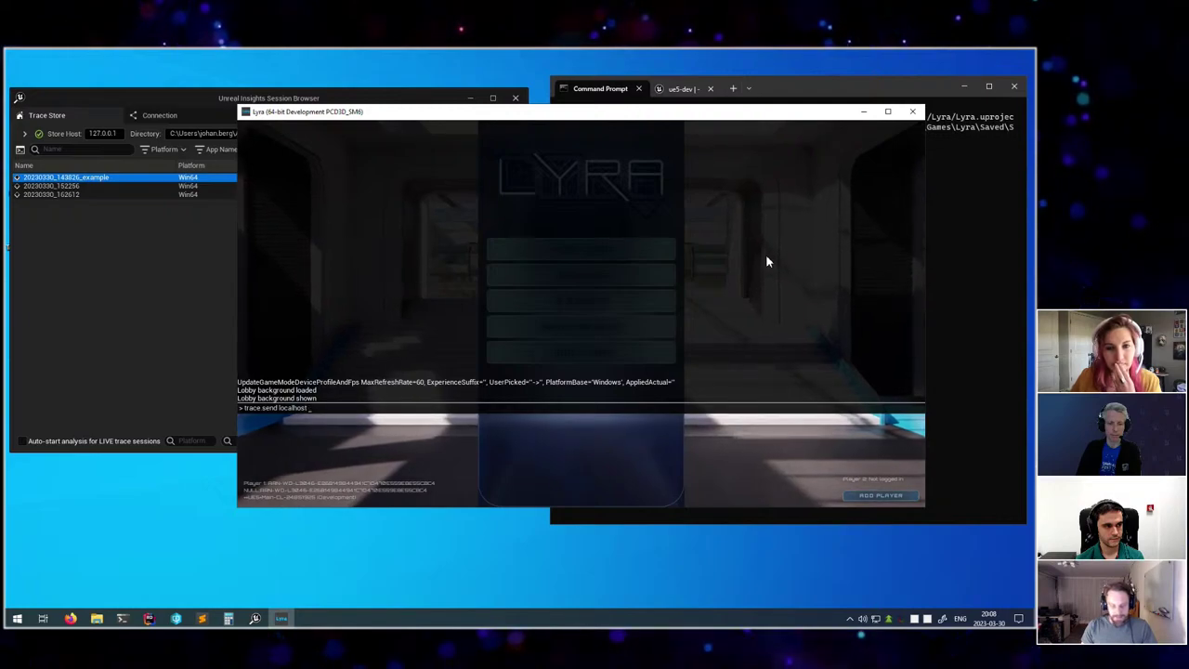
Complete the trace command with the default channel preset, run it, and close the console.
type("defa")
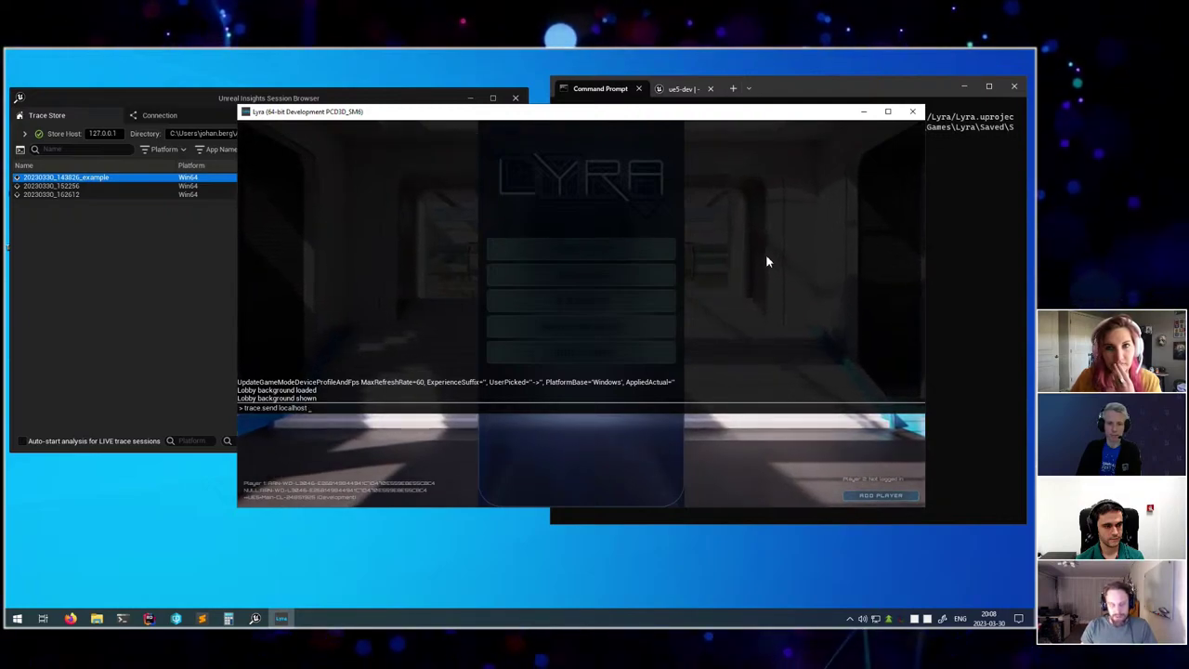
type("ult")
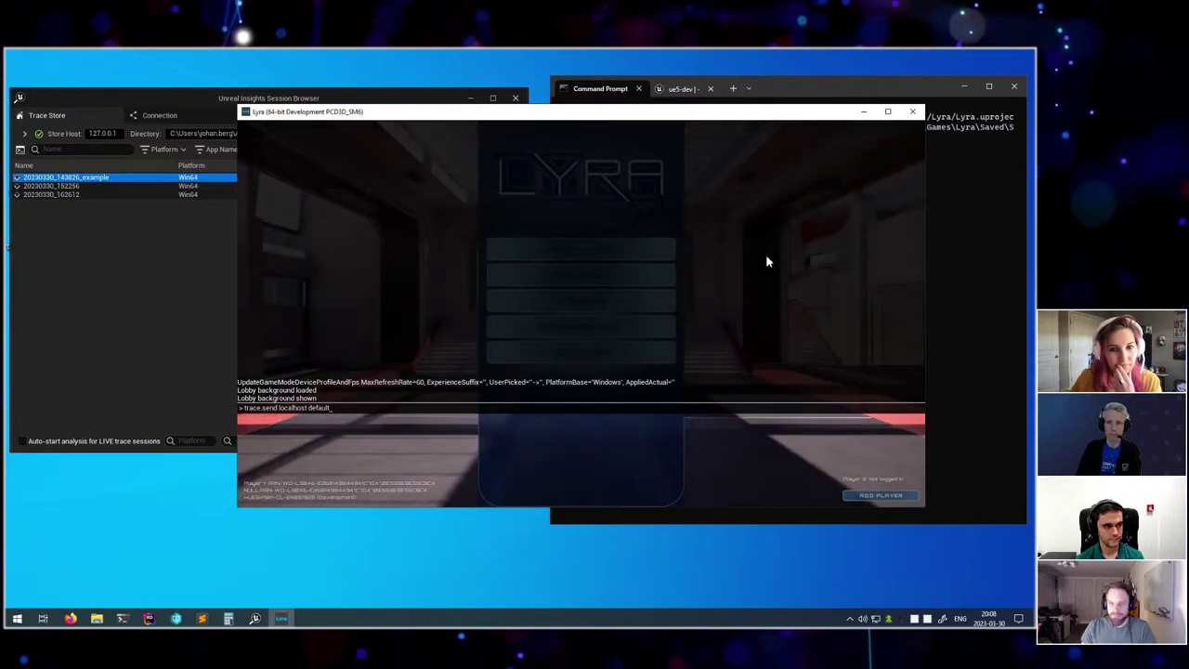
key("Return")
key("grave")
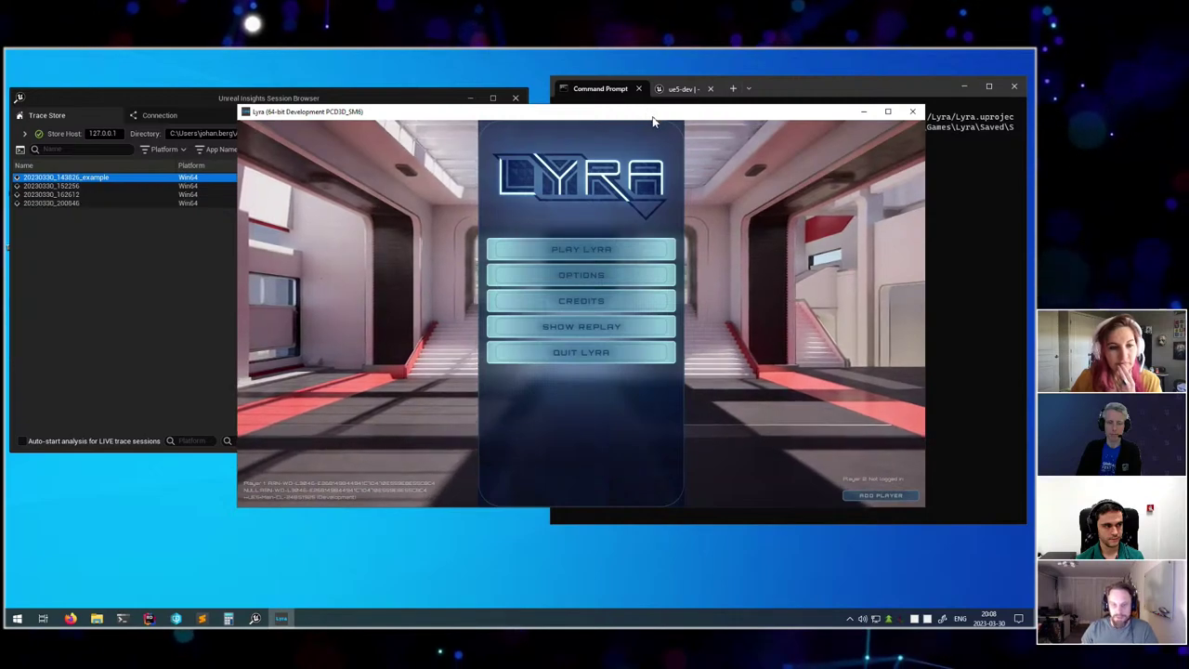
Move the Lyra window aside and check the new trace's file size and status in the Unreal Insights Session Browser.
left_click_drag(650, 111, 684, 112)
left_click(187, 321)
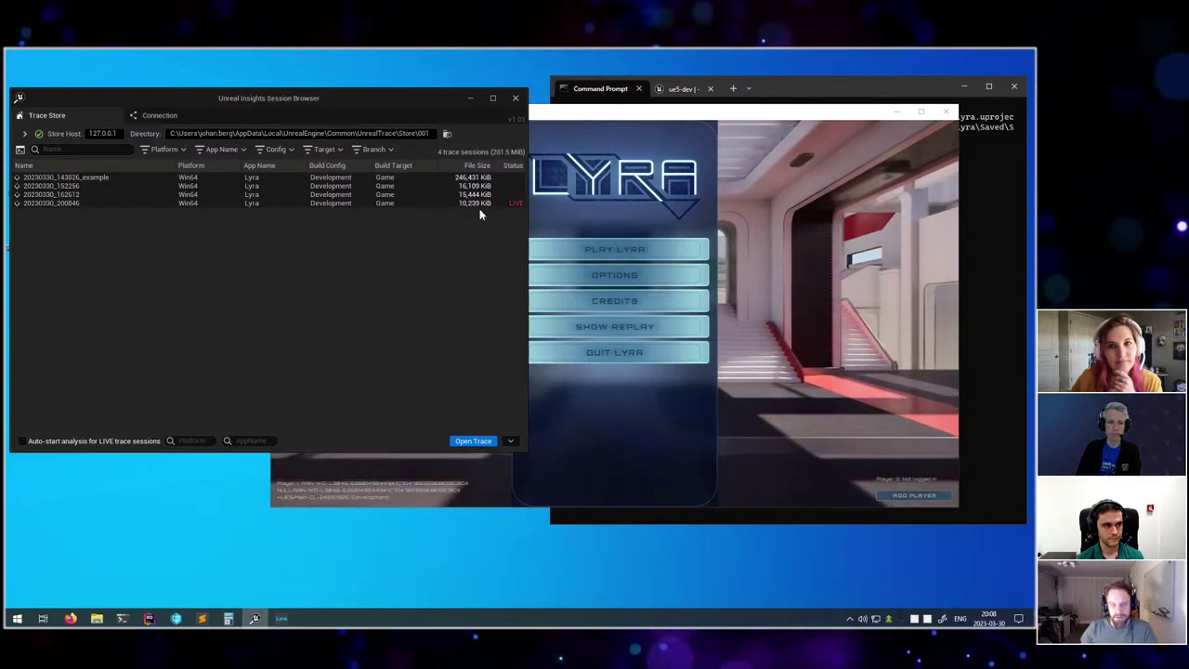
mouse_move(483, 210)
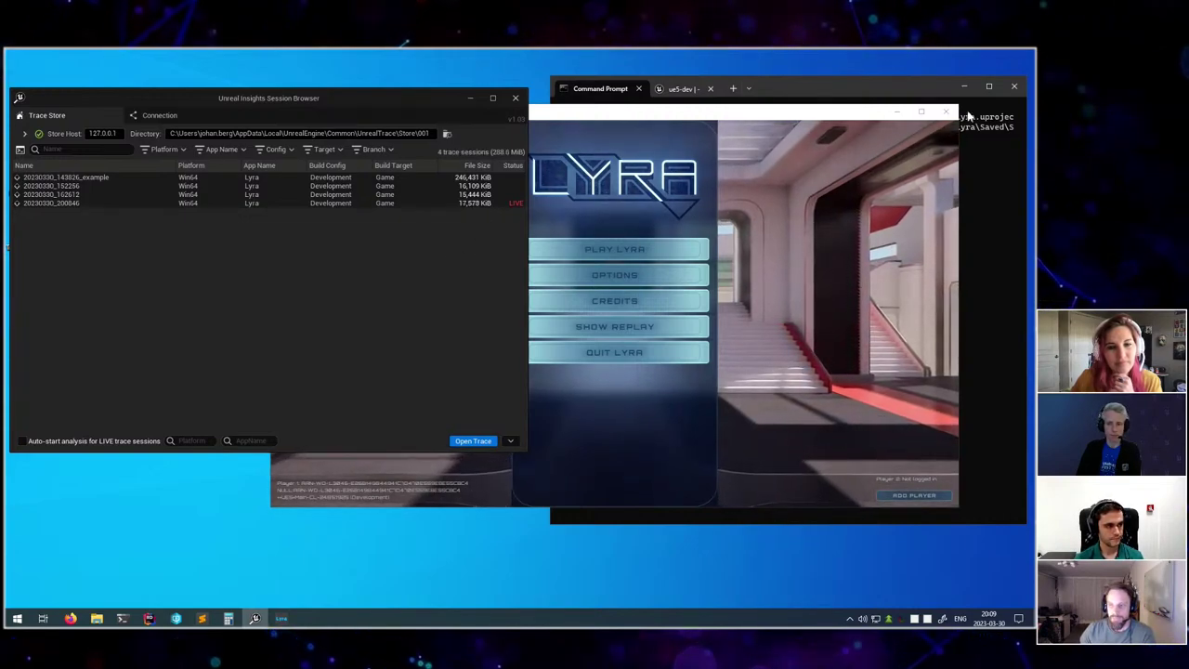
Return to Lyra and stop the running trace with the trace.stop console command.
left_click(754, 115)
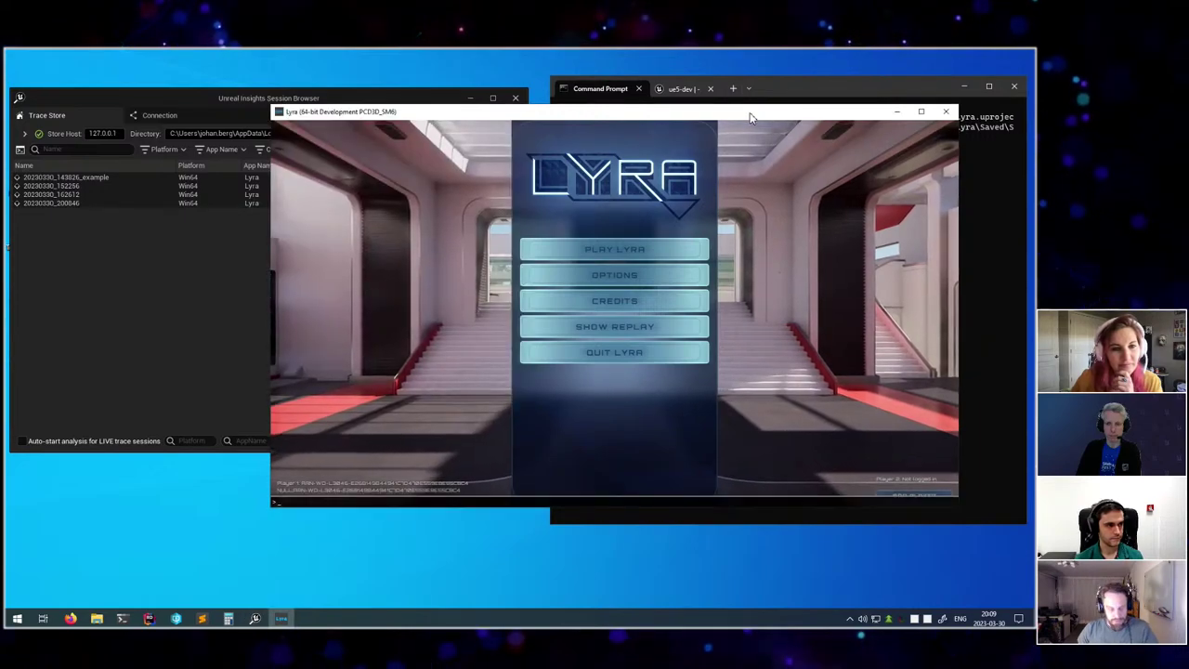
key("grave")
type("trace.stop")
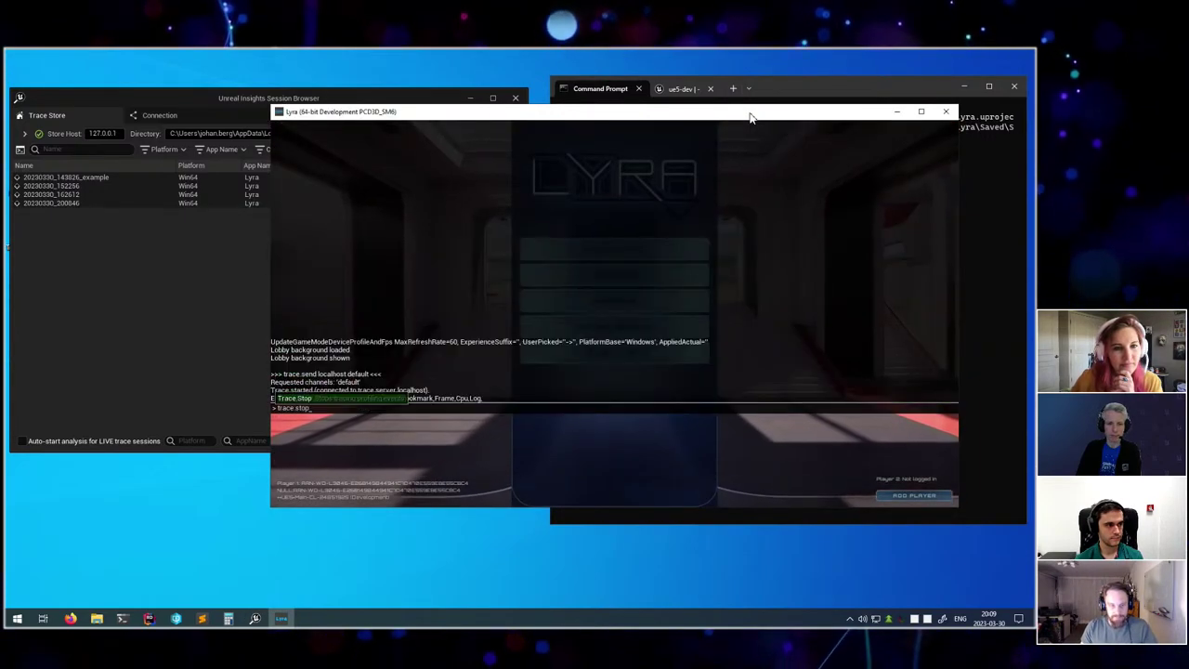
key("Return")
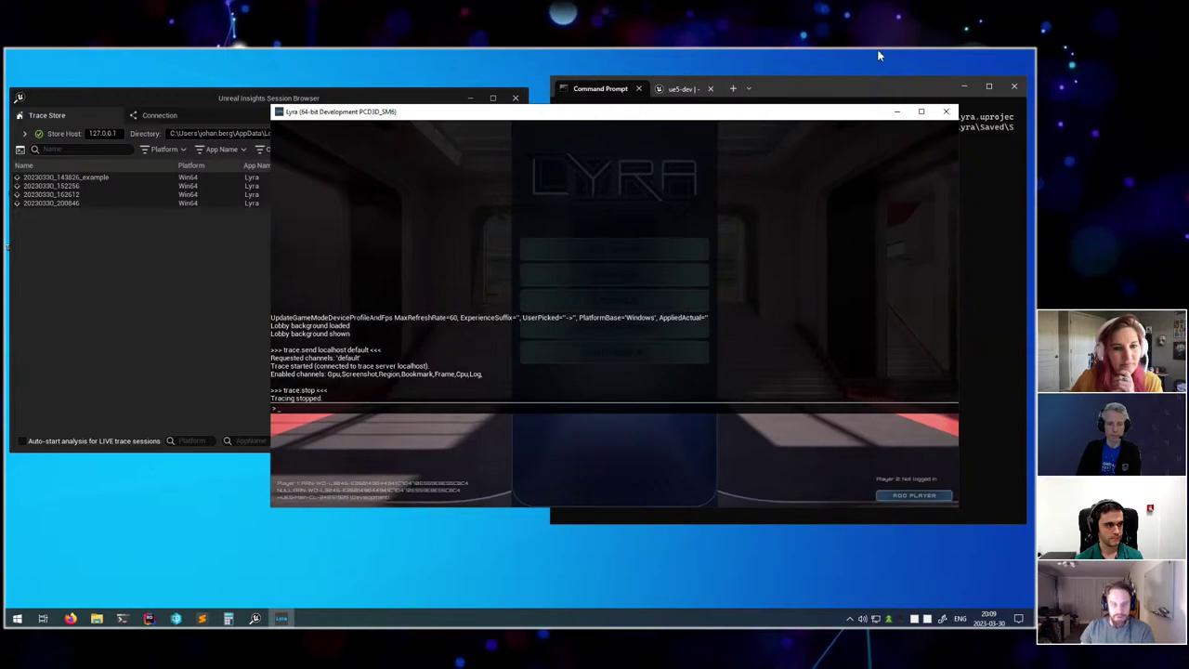
Check the stopped trace's entry in the Session Browser and close the Lyra game.
left_click(217, 263)
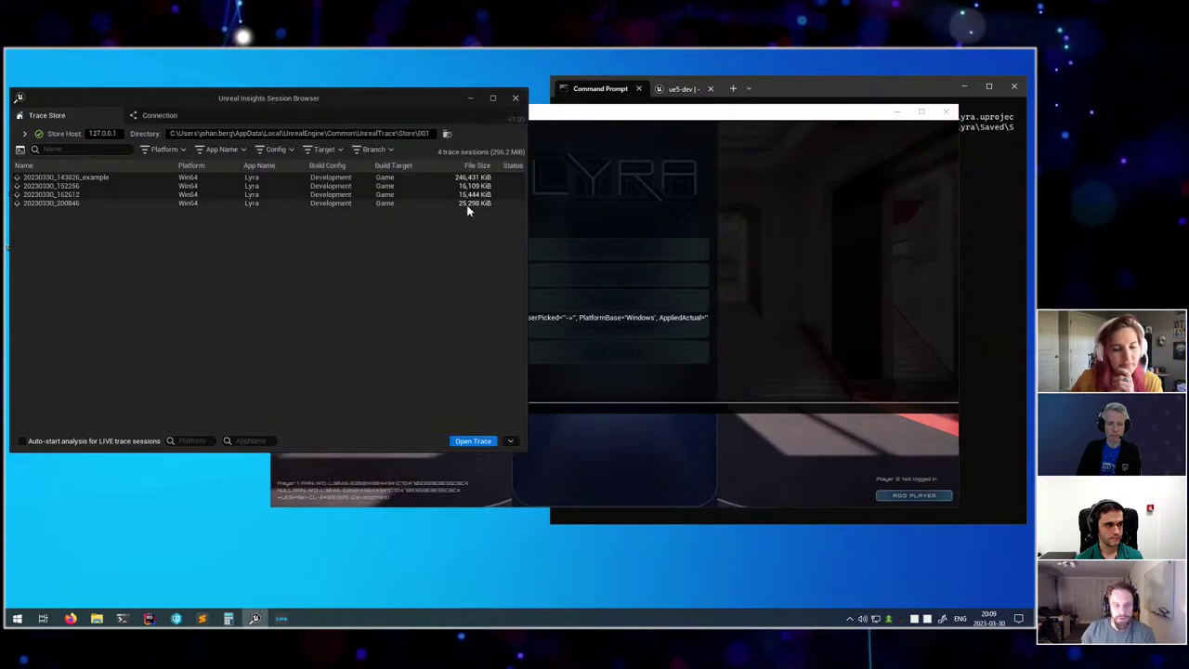
left_click(941, 114)
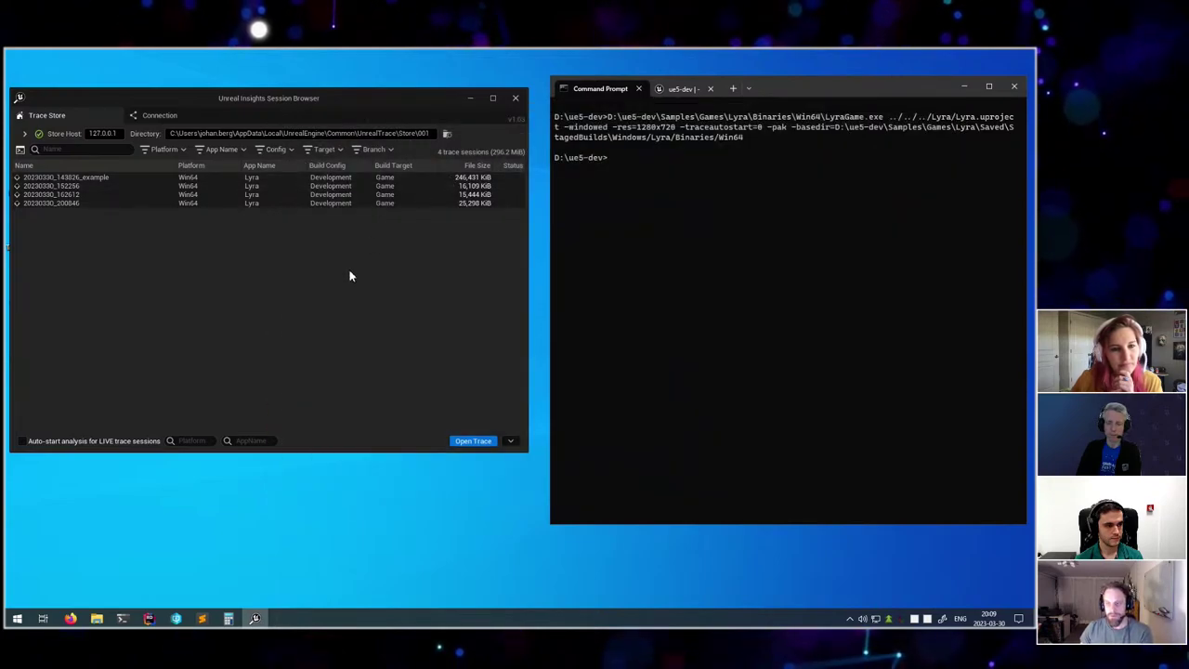
Open the 20230330_143826_example trace from the trace store and maximize its Unreal Insights window.
left_click(127, 178)
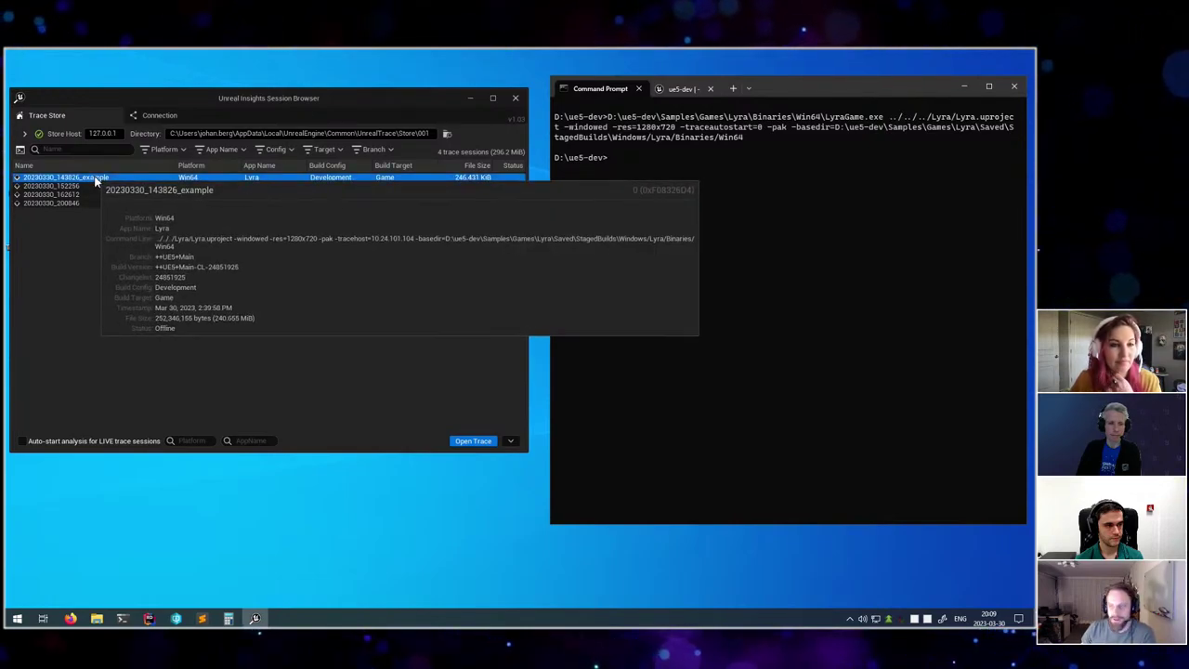
double_click(97, 179)
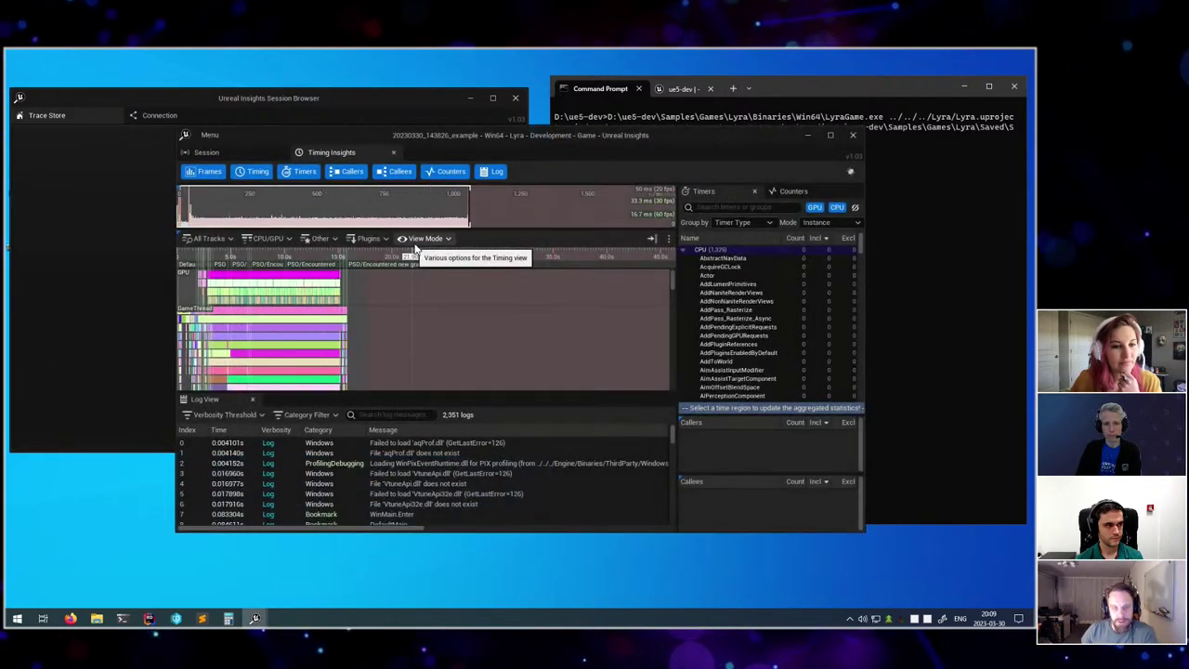
left_click(830, 134)
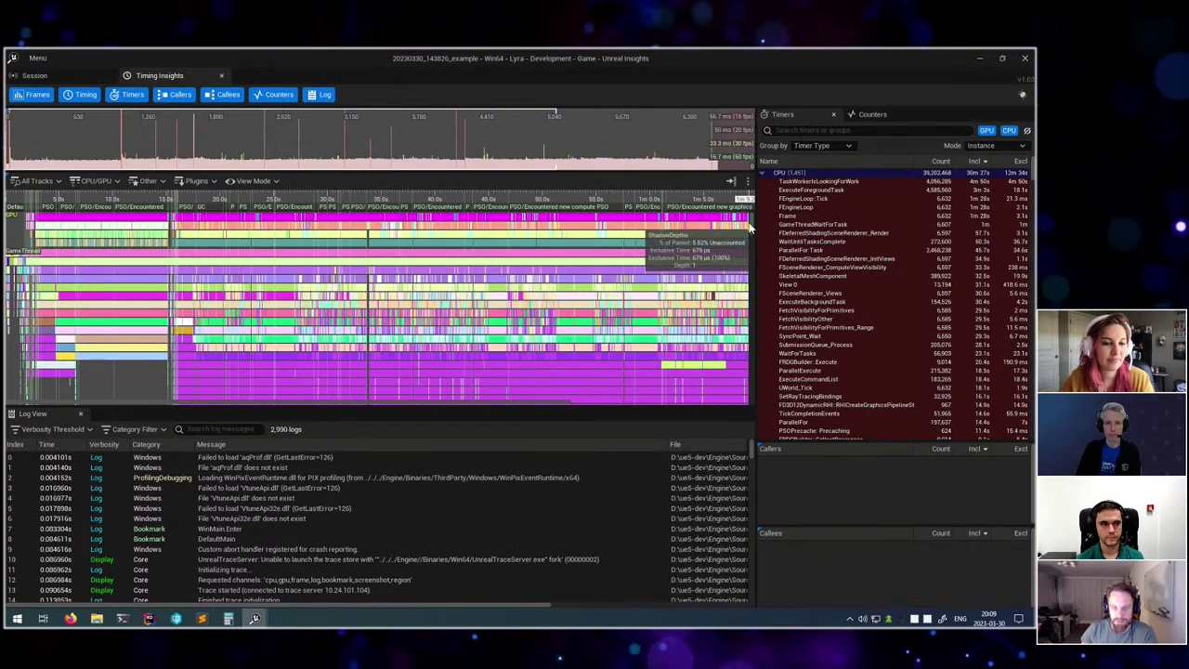
Look through the GPU, GameThread and worker thread tracks of the whole example trace in the timing view.
scroll(753, 228, "down", 5)
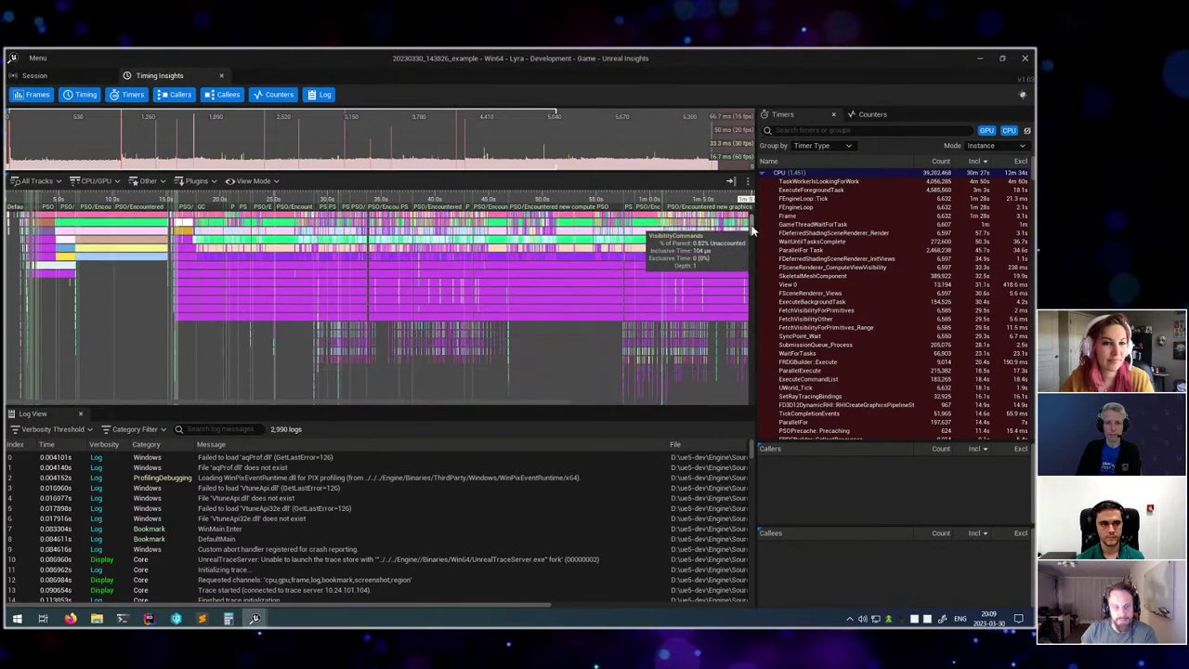
scroll(752, 230, "down", 5)
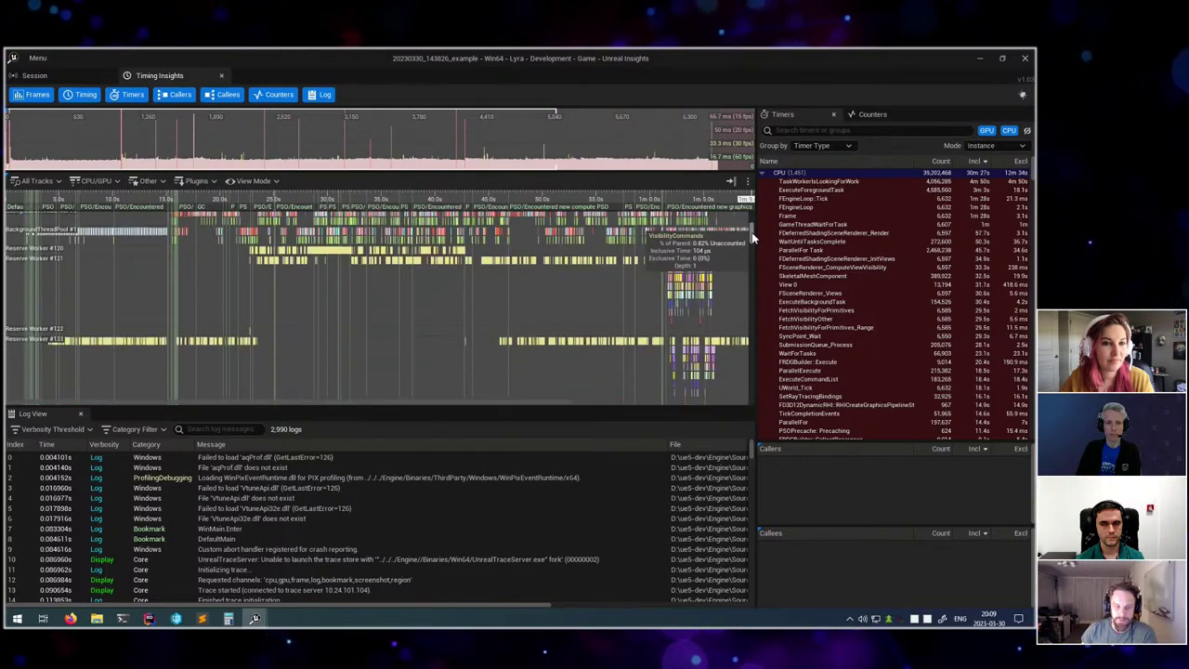
scroll(754, 242, "down", 2)
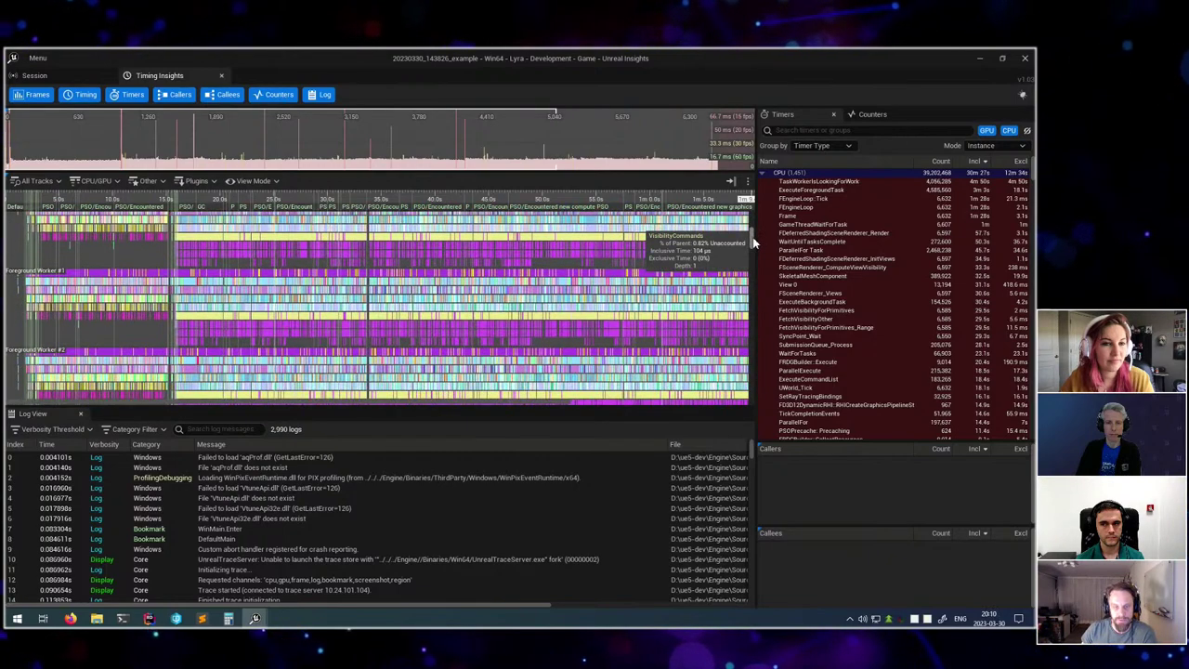
scroll(754, 242, "down", 1)
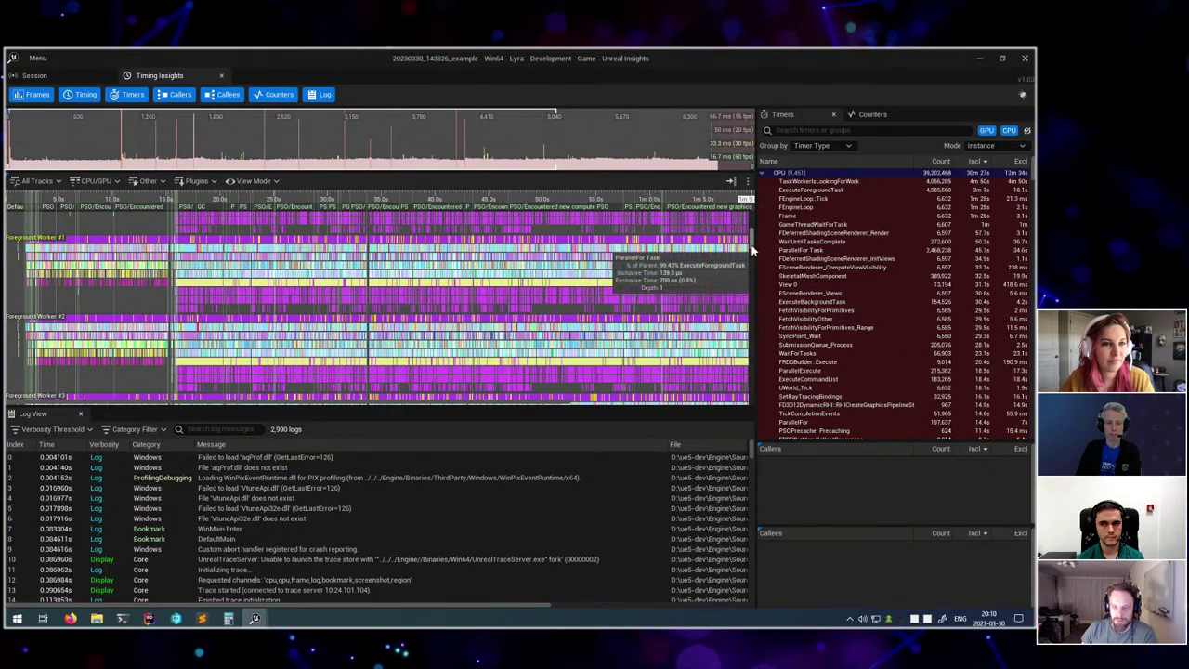
scroll(752, 239, "up", 5)
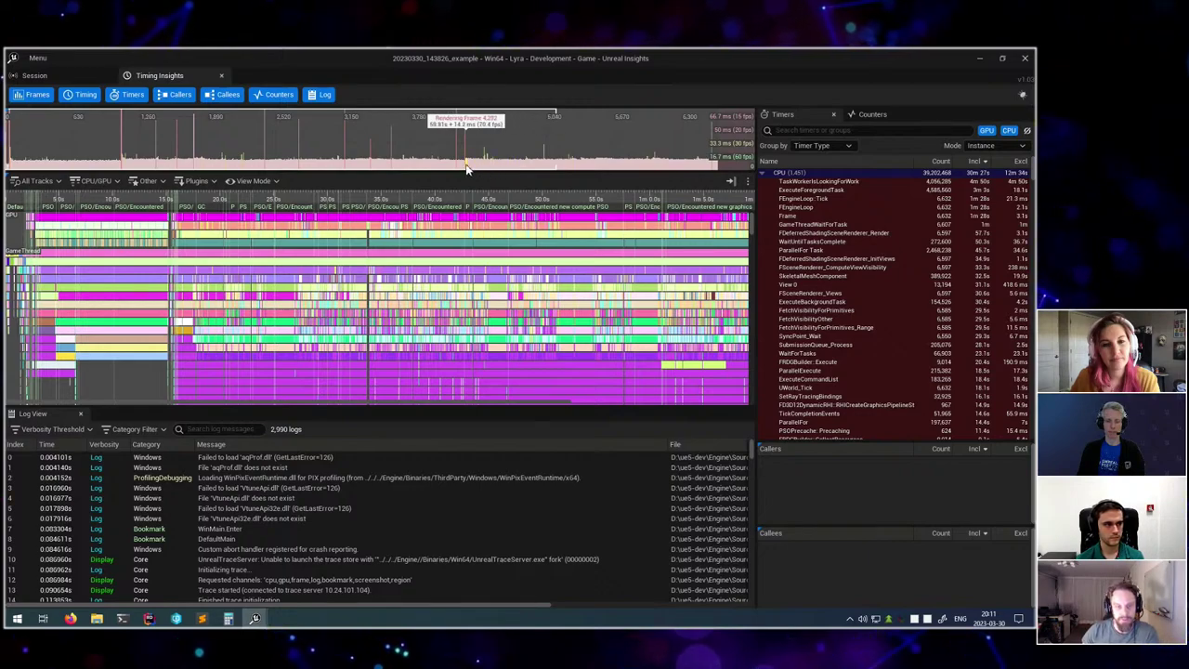
Locate the hitch frame near 33.7 s from the frames overview and inspect its GPU, GameThread, RHIThread, RenderThread and Foreground Worker tracks.
left_click(264, 145)
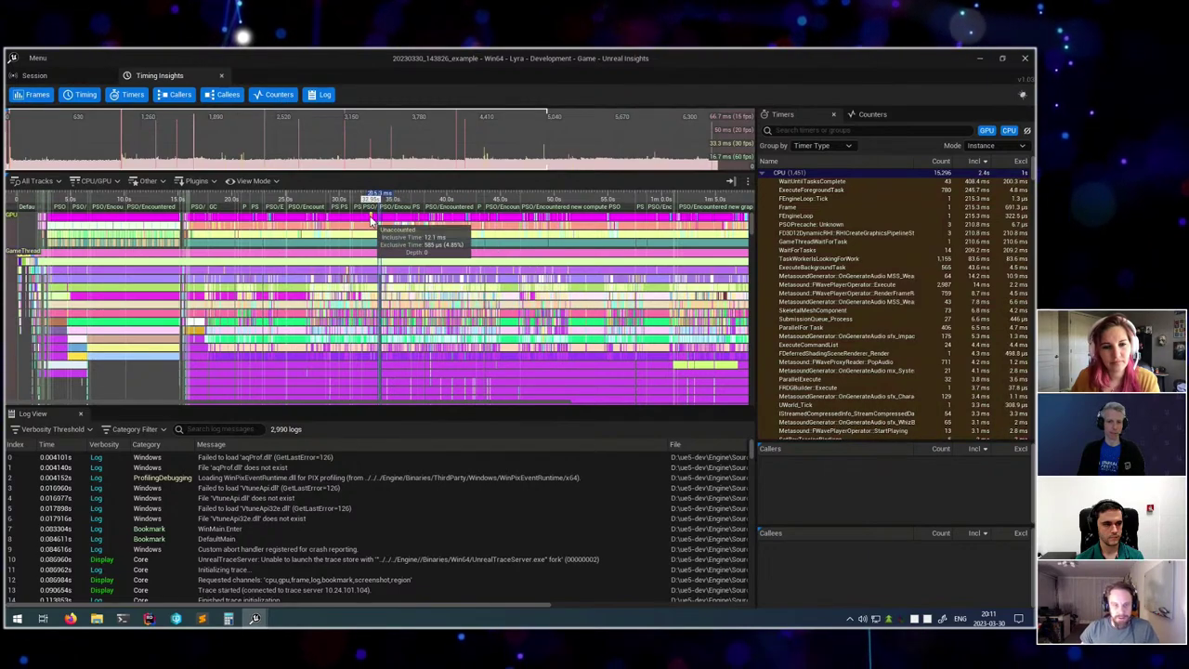
double_click(452, 287)
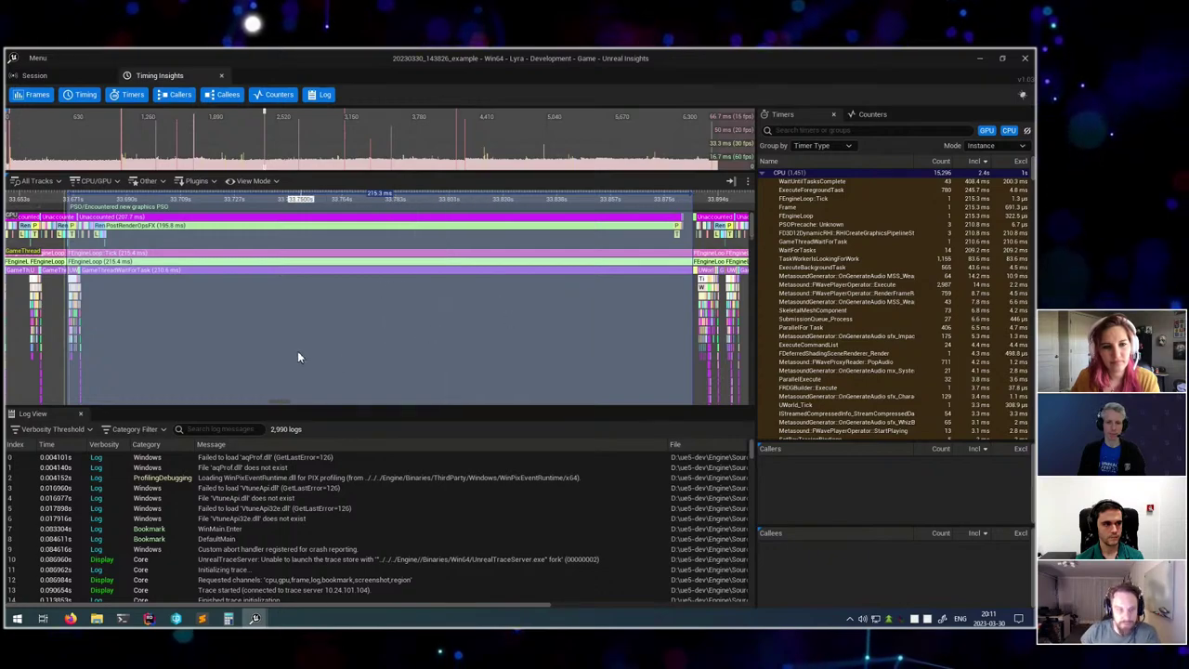
left_click(608, 307)
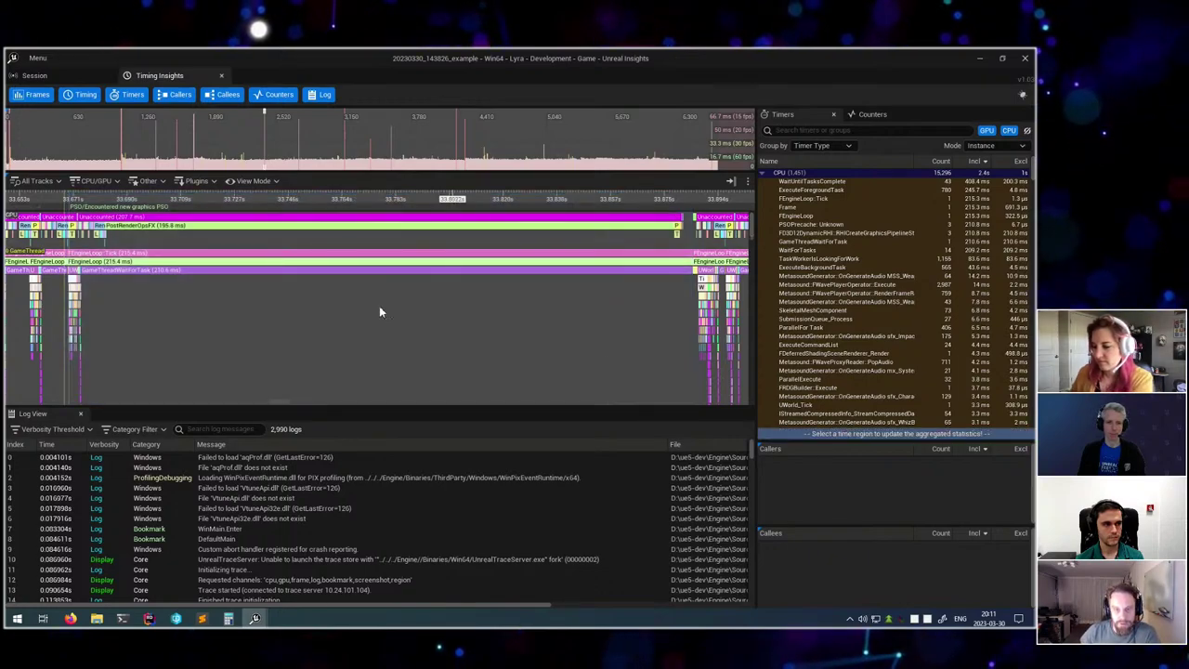
left_click_drag(333, 318, 470, 308)
scroll(372, 319, "down", 1)
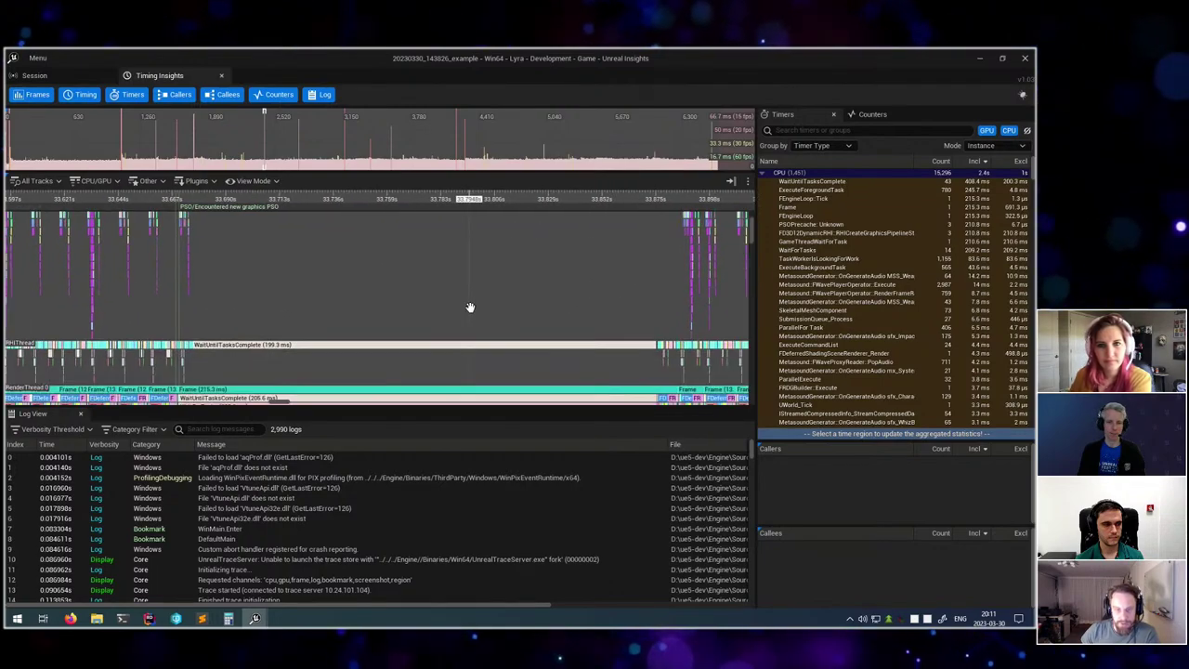
left_click_drag(751, 230, 754, 256)
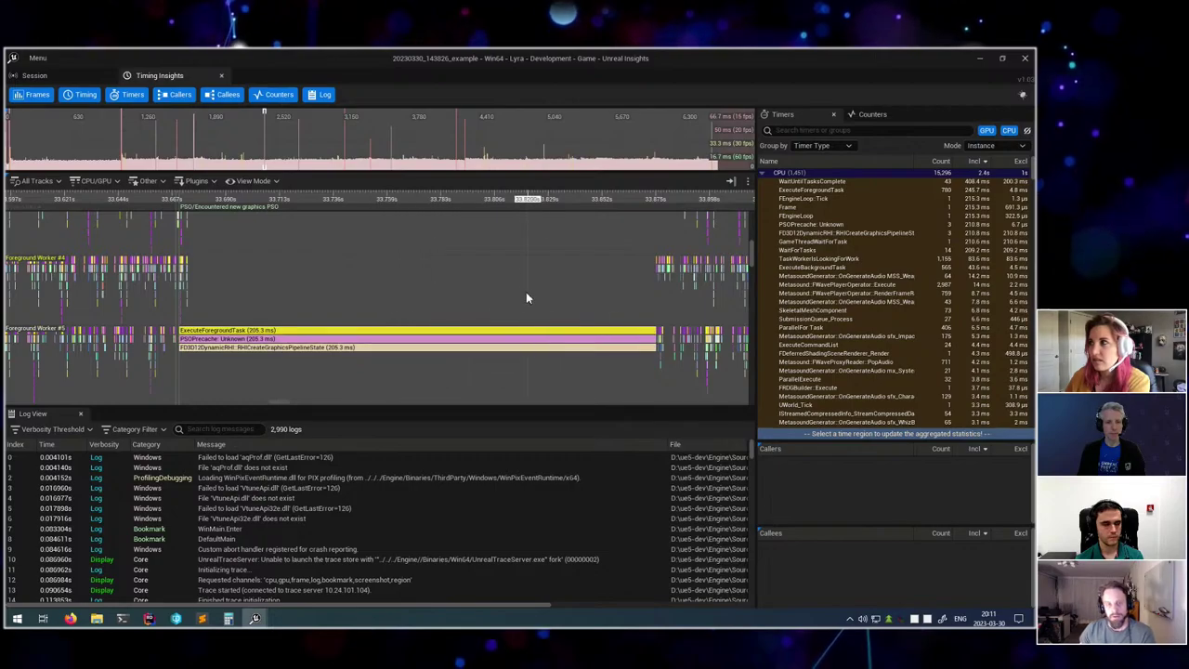
Compare the hitch on Foreground Worker #5 with surrounding worker activity and the PSO bookmarks over a wider time range.
scroll(523, 278, "down", 2)
scroll(519, 261, "down", 5)
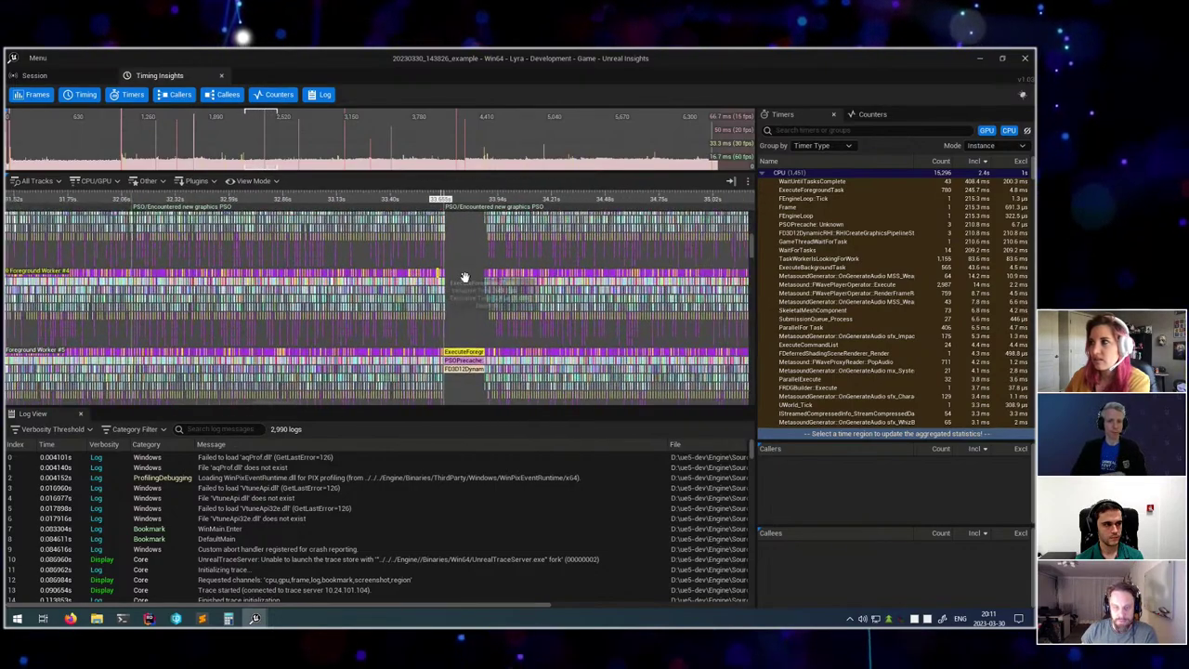
scroll(372, 266, "down", 3)
left_click_drag(372, 266, 288, 284)
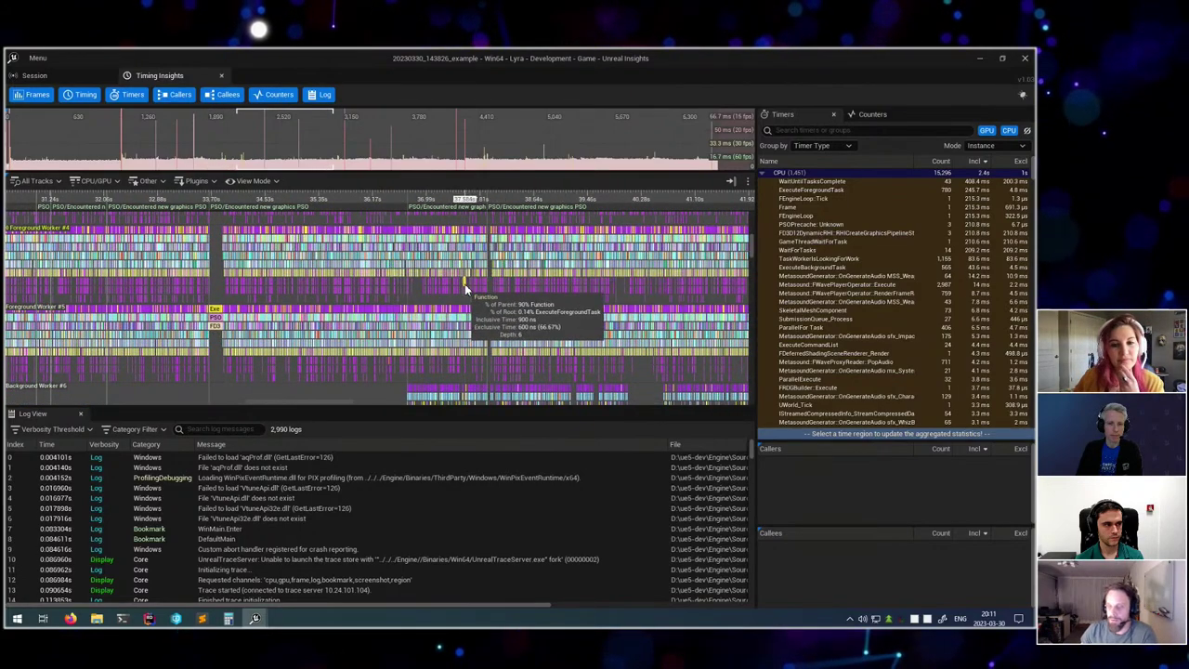
scroll(479, 283, "down", 2)
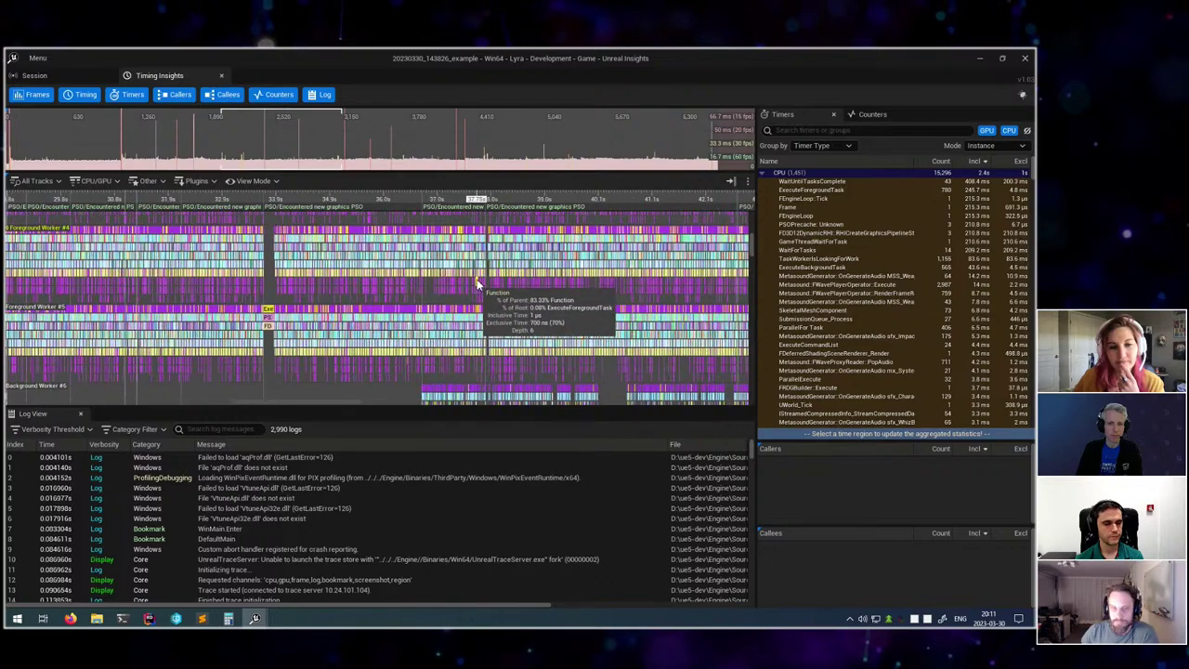
scroll(475, 281, "down", 1)
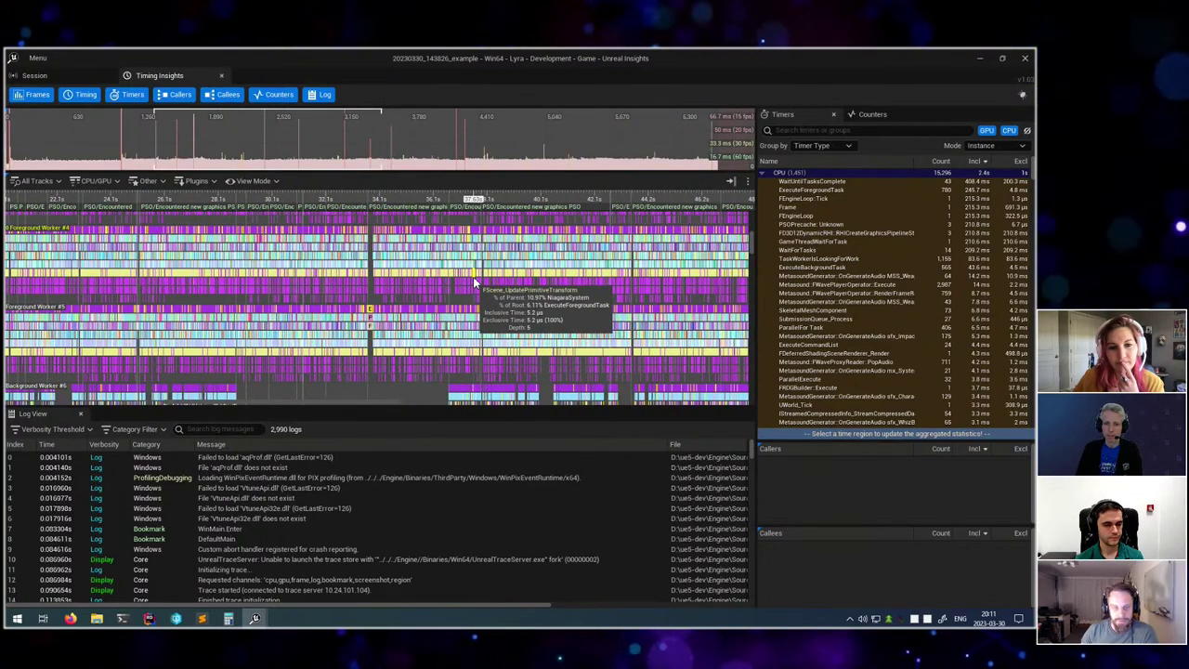
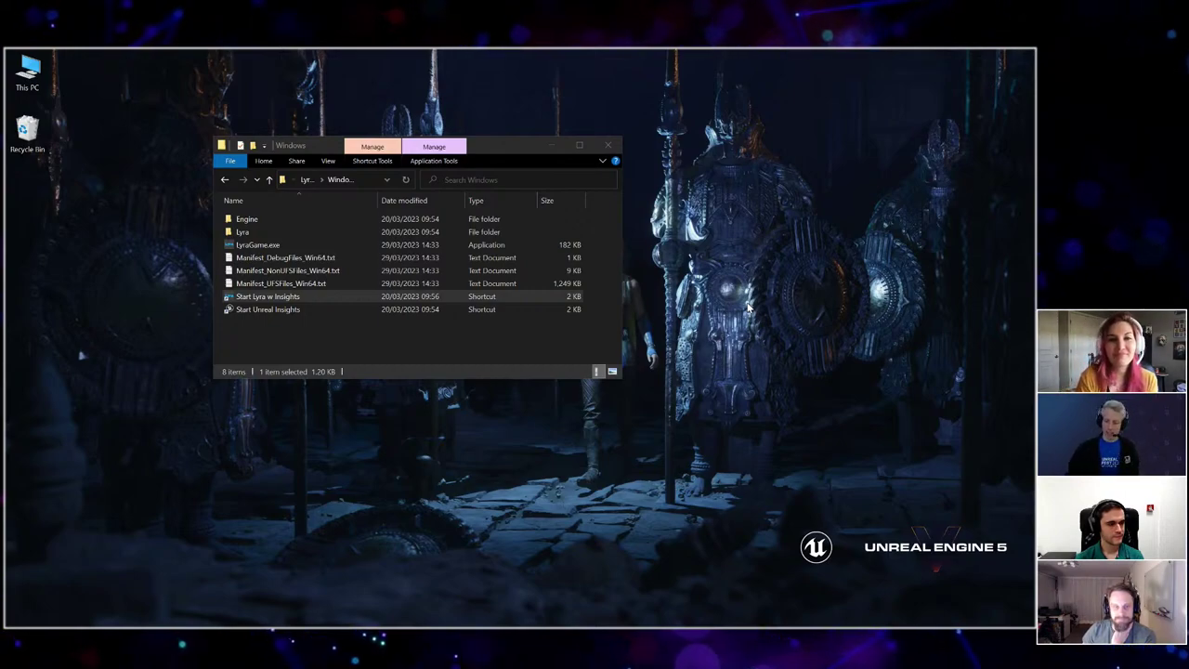
Launch Unreal Insights from the Start Unreal Insights shortcut in the Windows folder and move its Session Browser beside the folder.
left_click(454, 352)
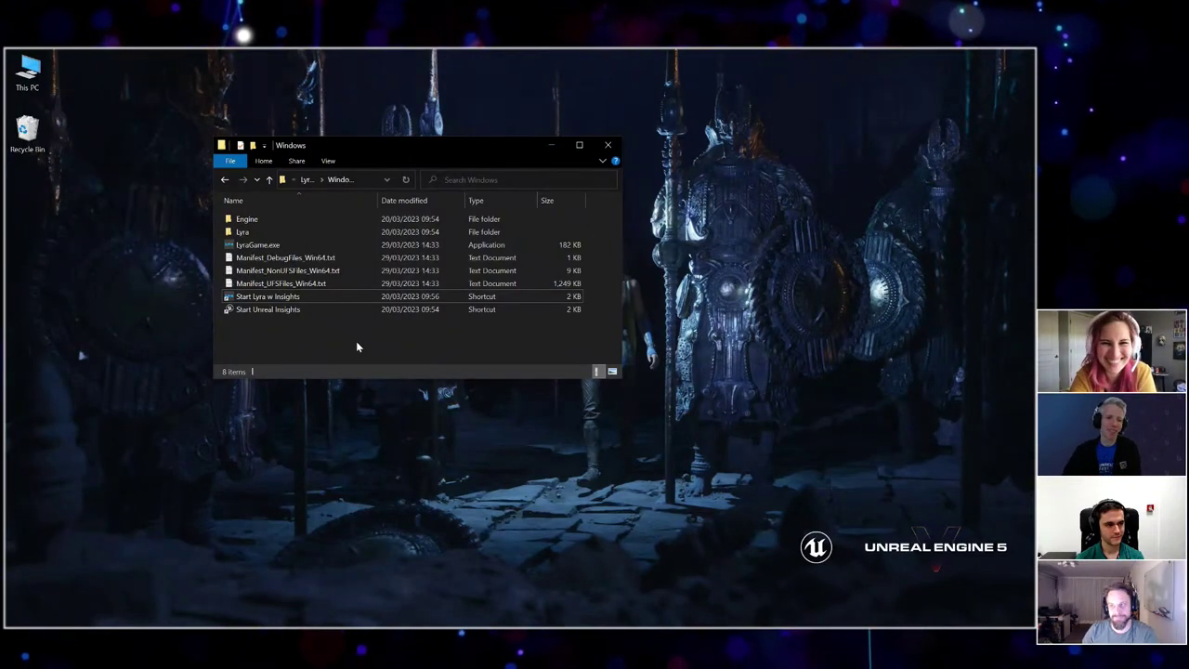
double_click(260, 311)
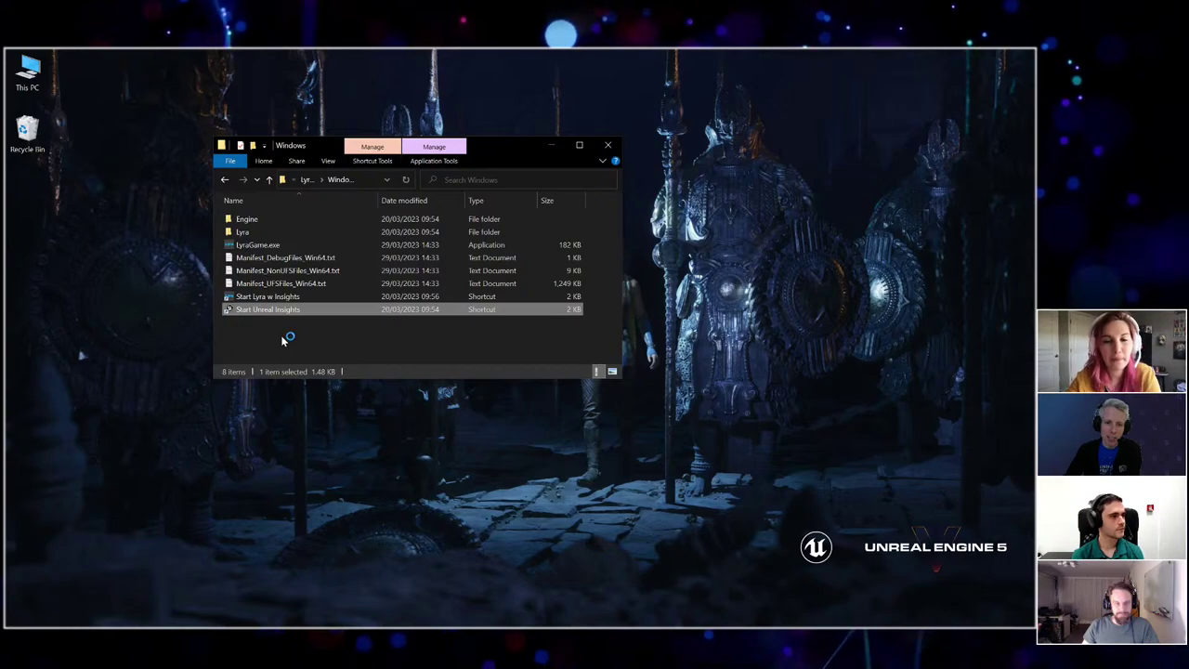
mouse_move(492, 151)
left_mouse_down()
mouse_move(681, 166)
mouse_move(619, 163)
left_mouse_up()
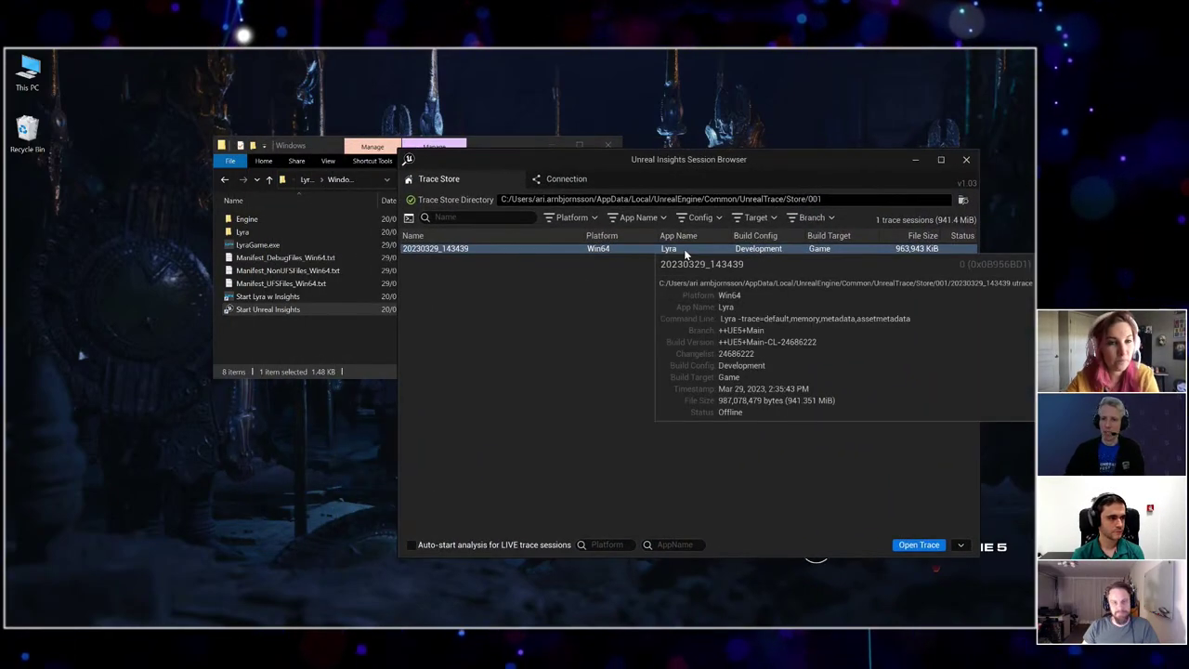
Return to the Windows folder and open the properties of the Start Lyra w Insights shortcut.
left_click(339, 309)
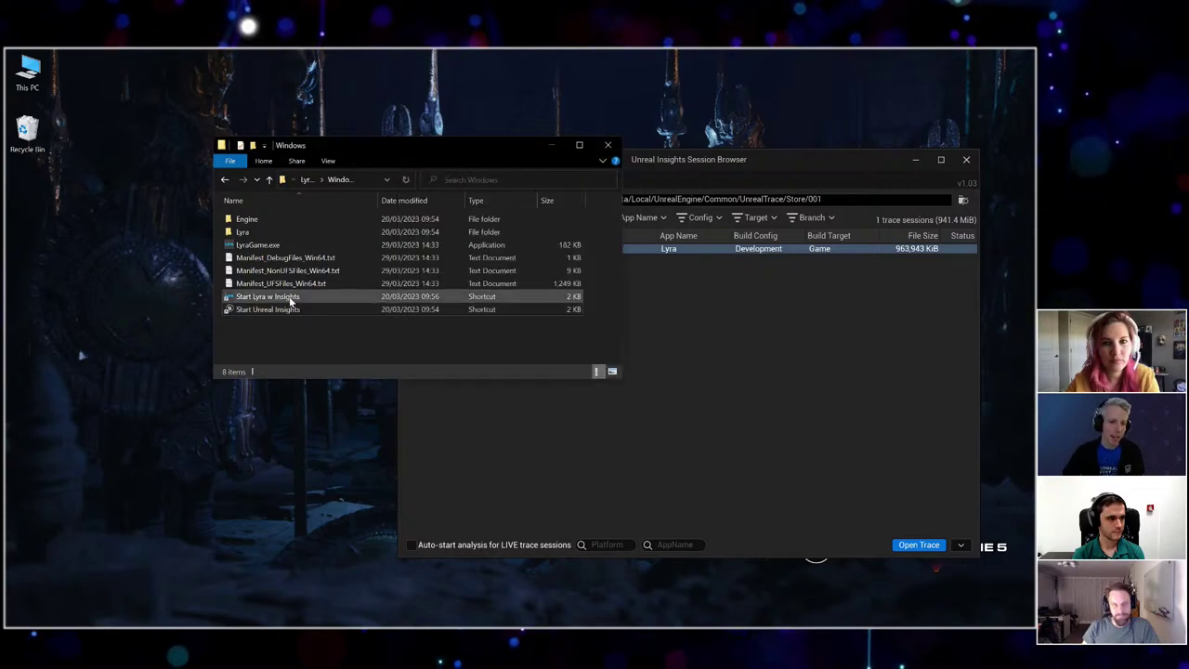
right_click(290, 300)
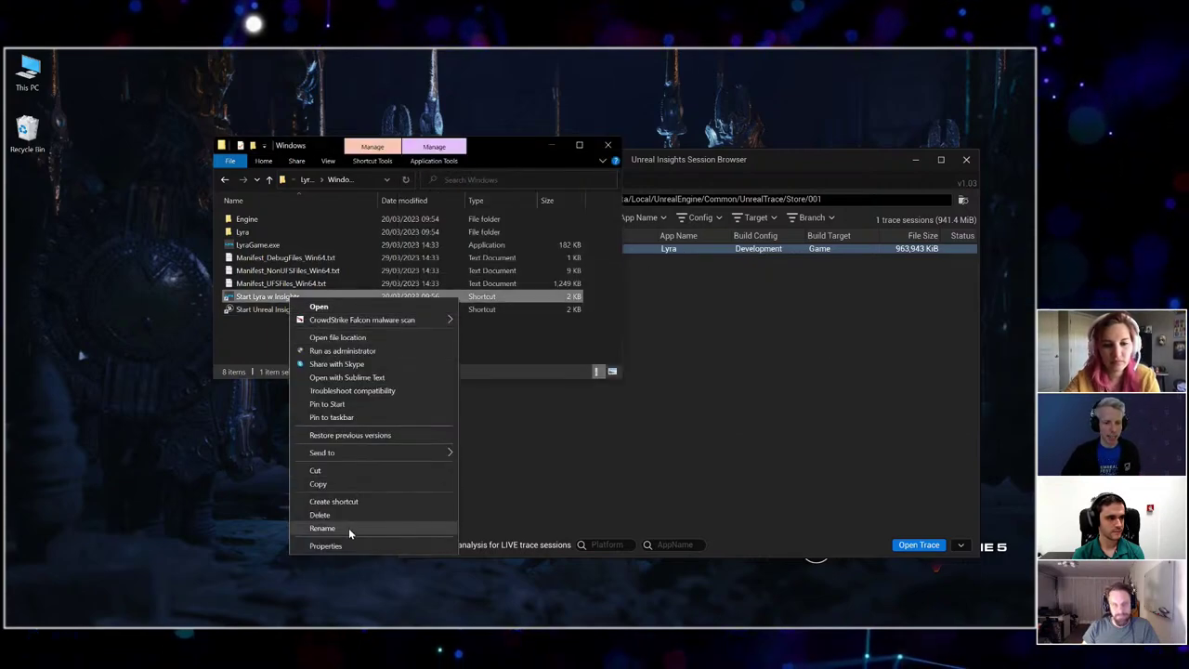
left_click(297, 339)
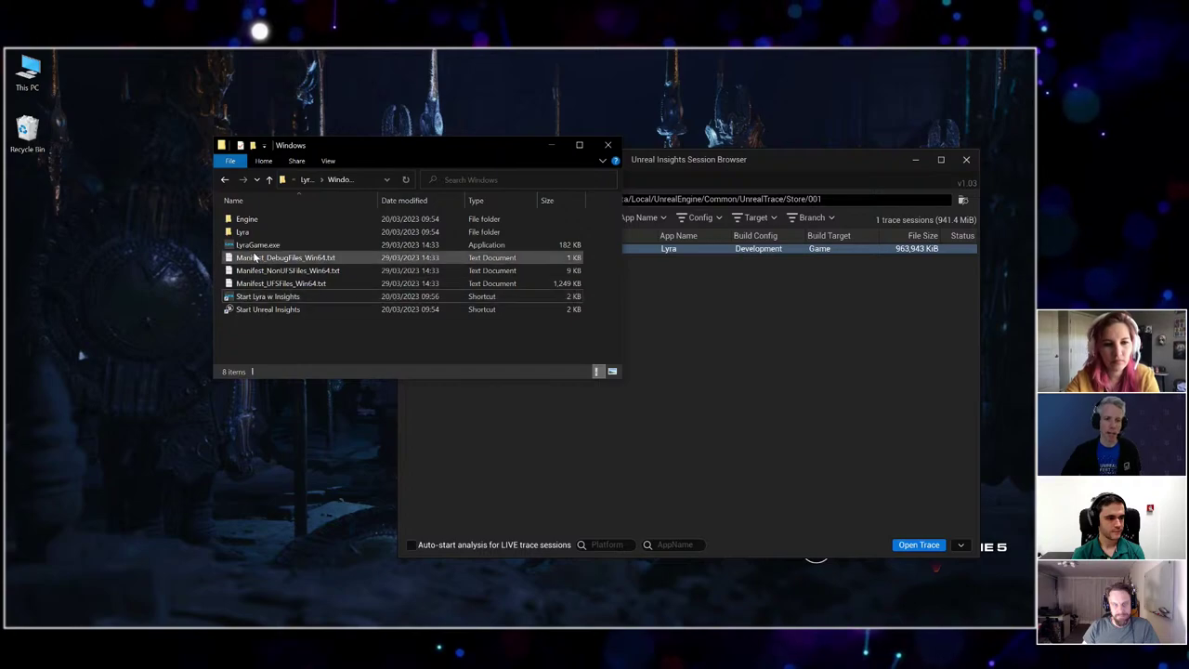
right_click(266, 299)
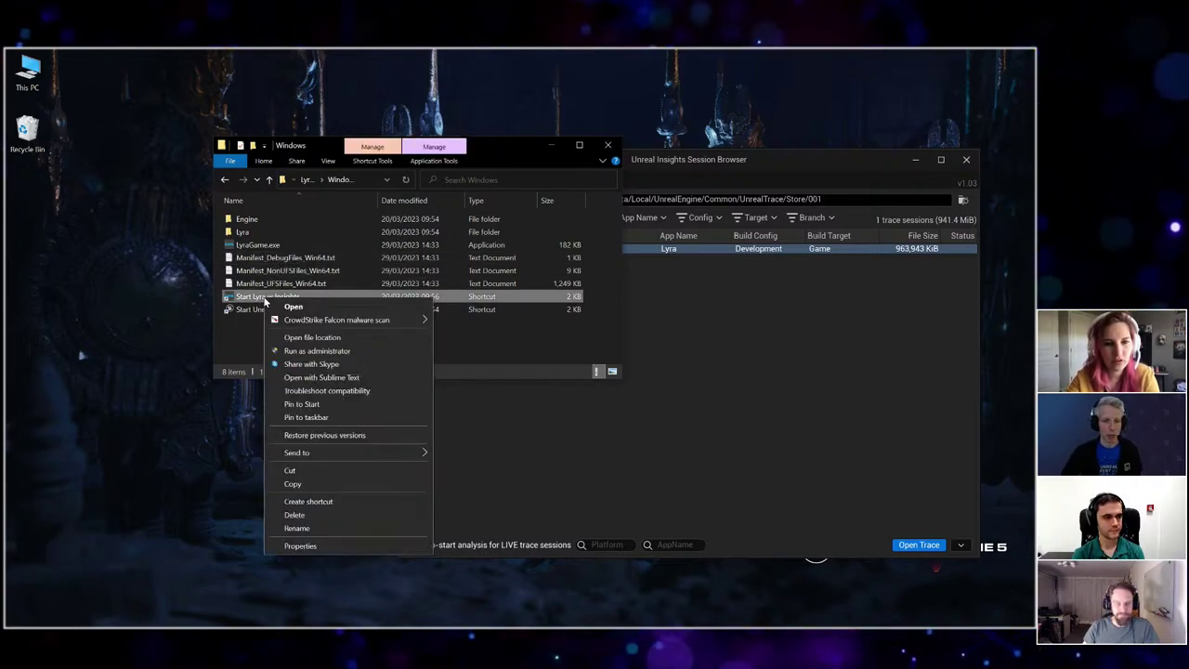
left_click(321, 545)
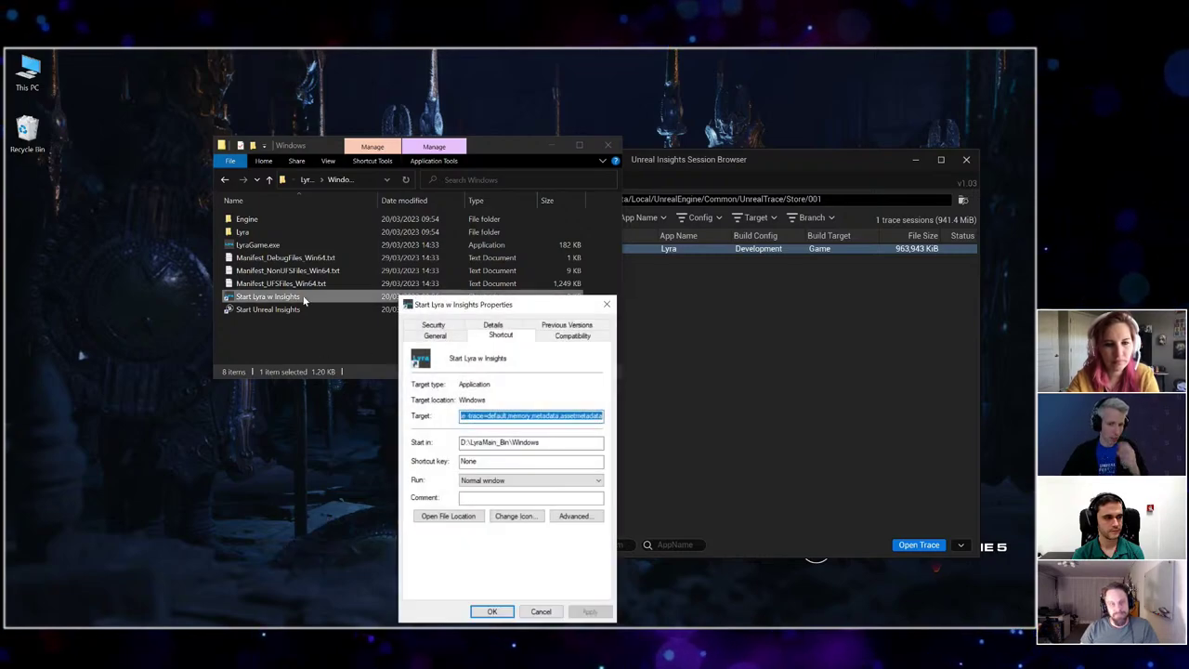
Examine the -trace argument in the shortcut's Target and highlight its memory, metadata and assetmetadata channels.
left_click(470, 415)
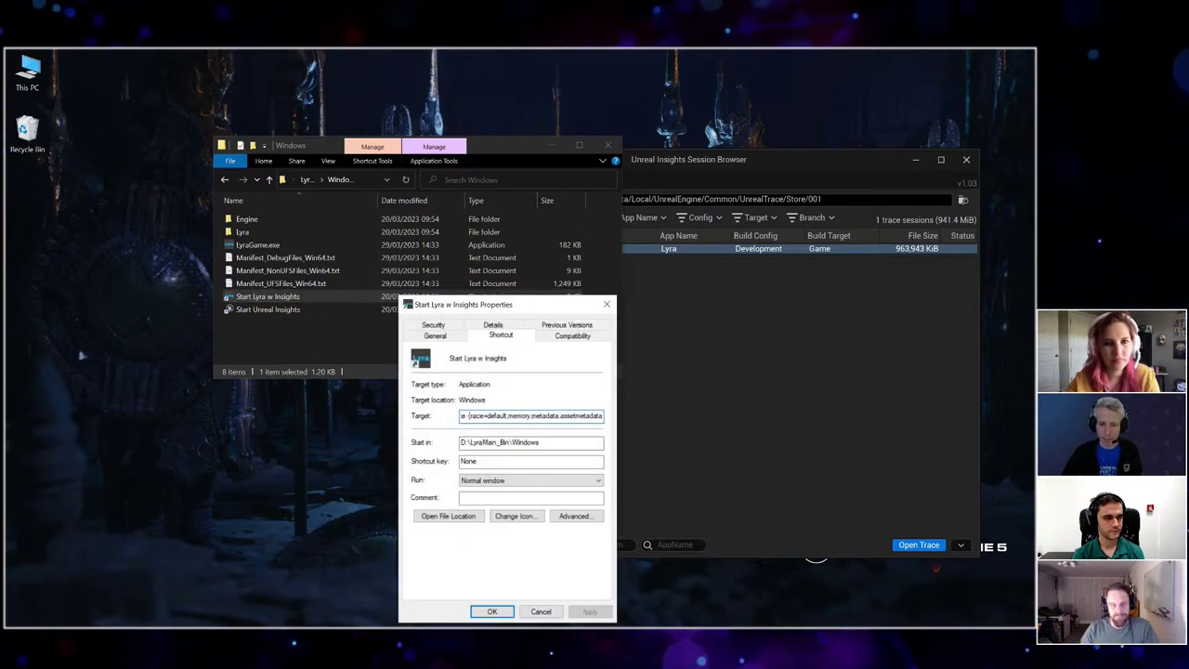
left_click_drag(468, 415, 604, 416)
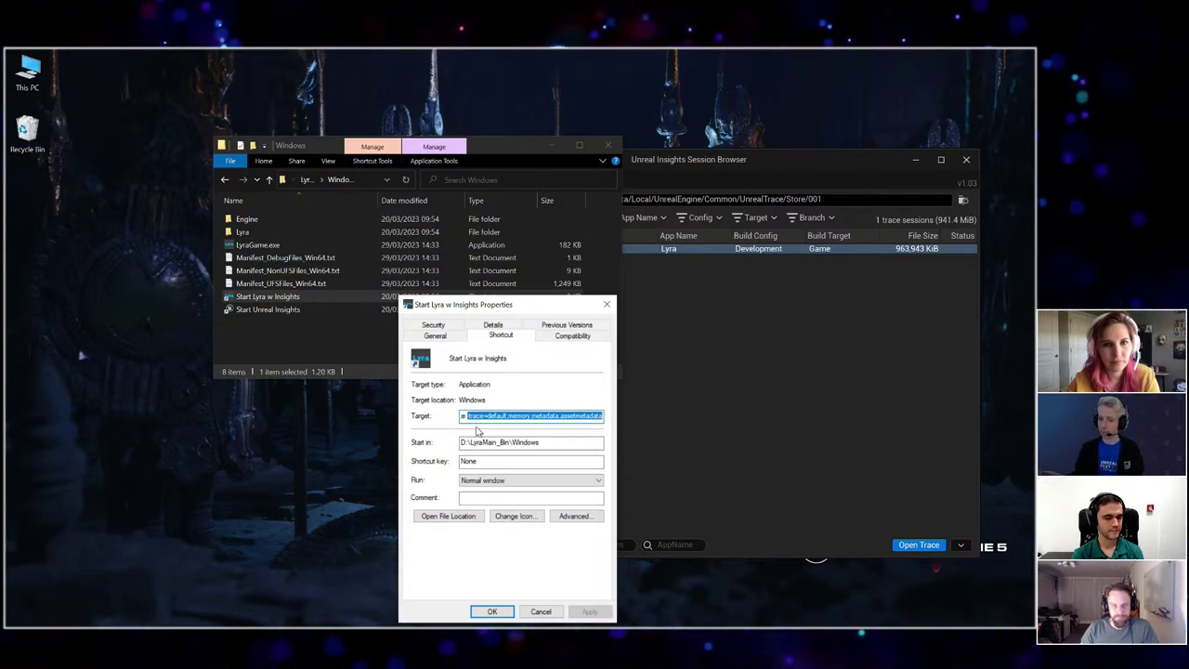
left_click(507, 415)
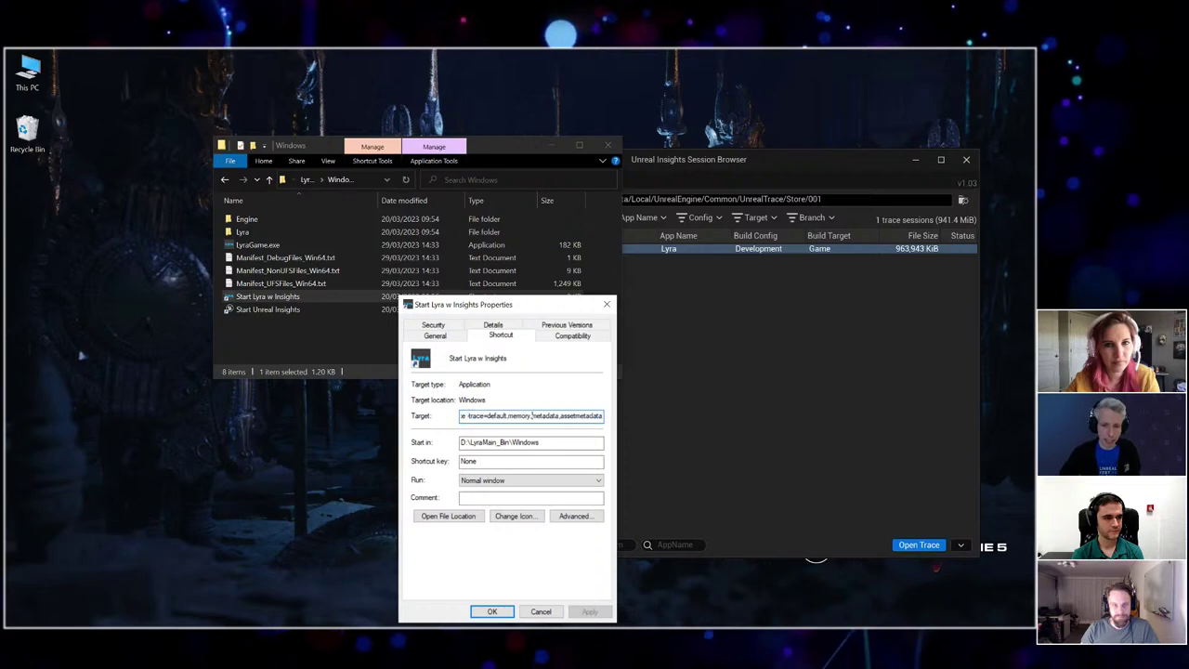
left_click_drag(507, 415, 603, 415)
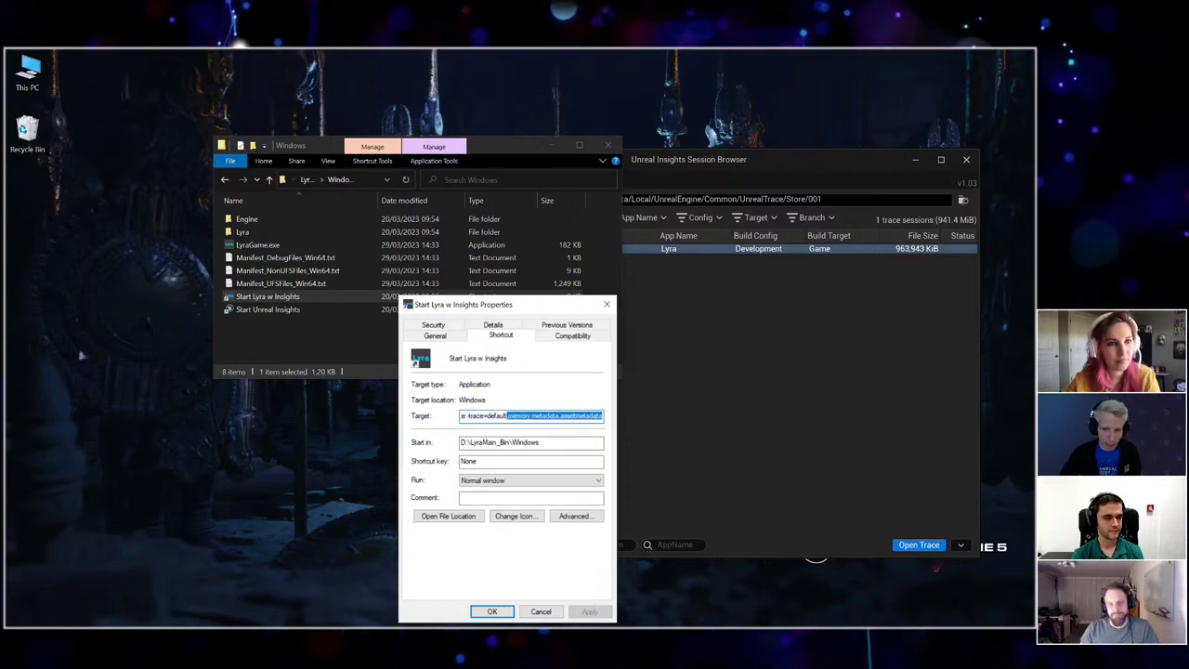
left_click_drag(532, 415, 564, 416)
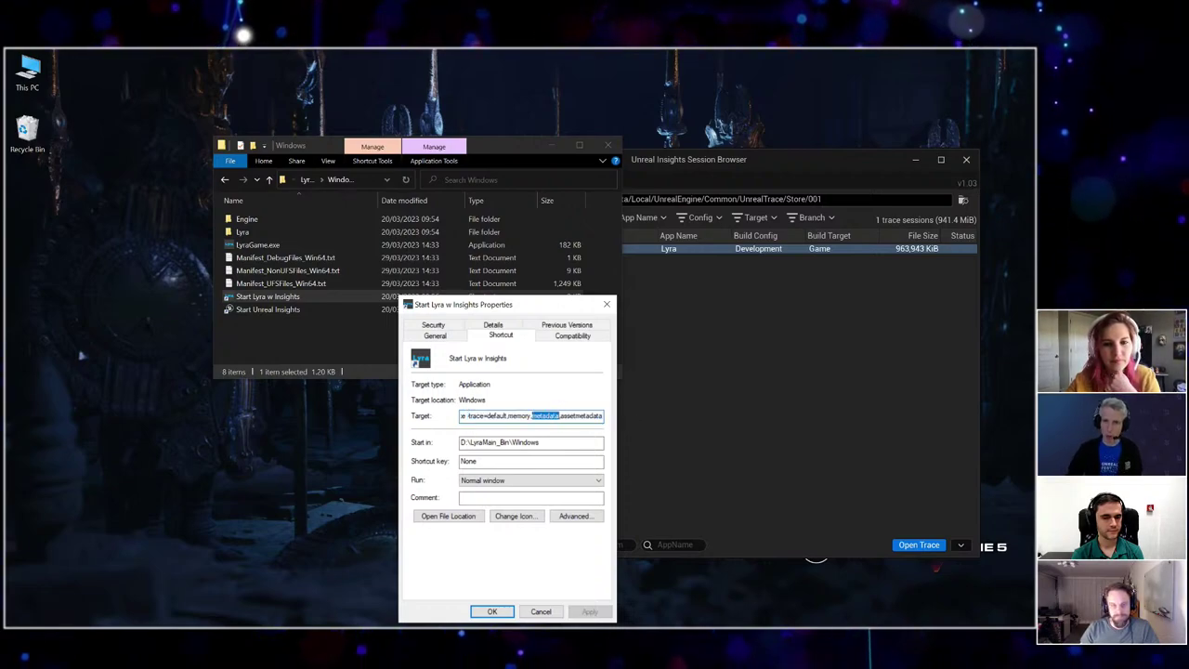
key("shift+Left")
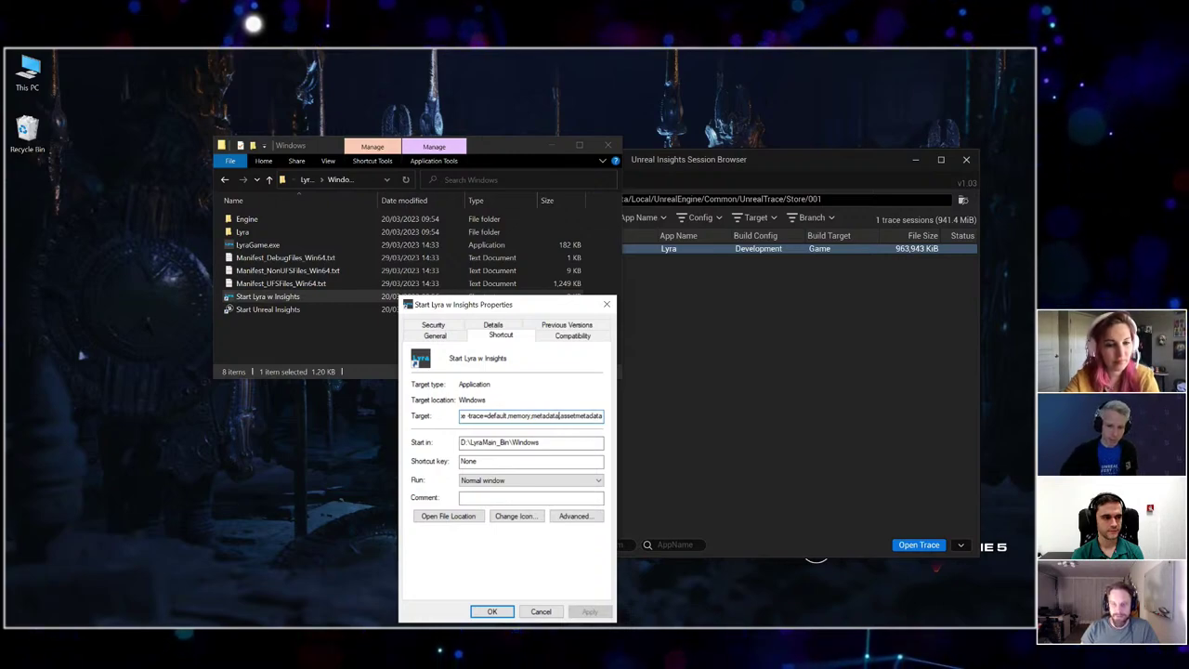
key("ctrl+a")
key("BackSpace")
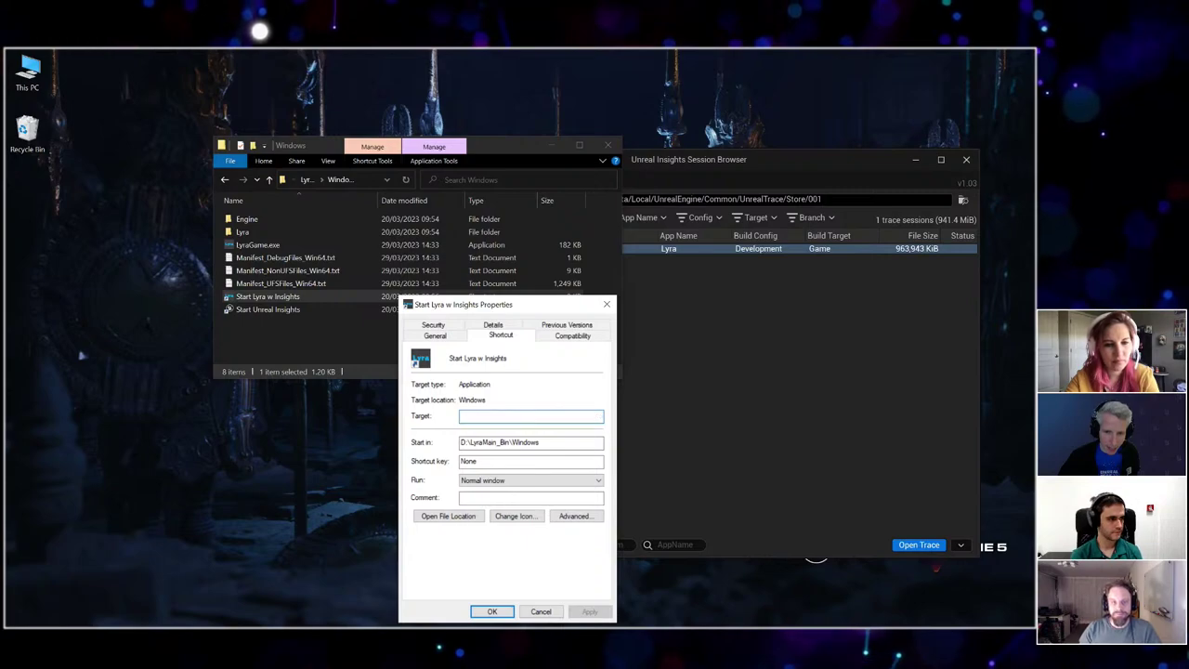
key("ctrl+z")
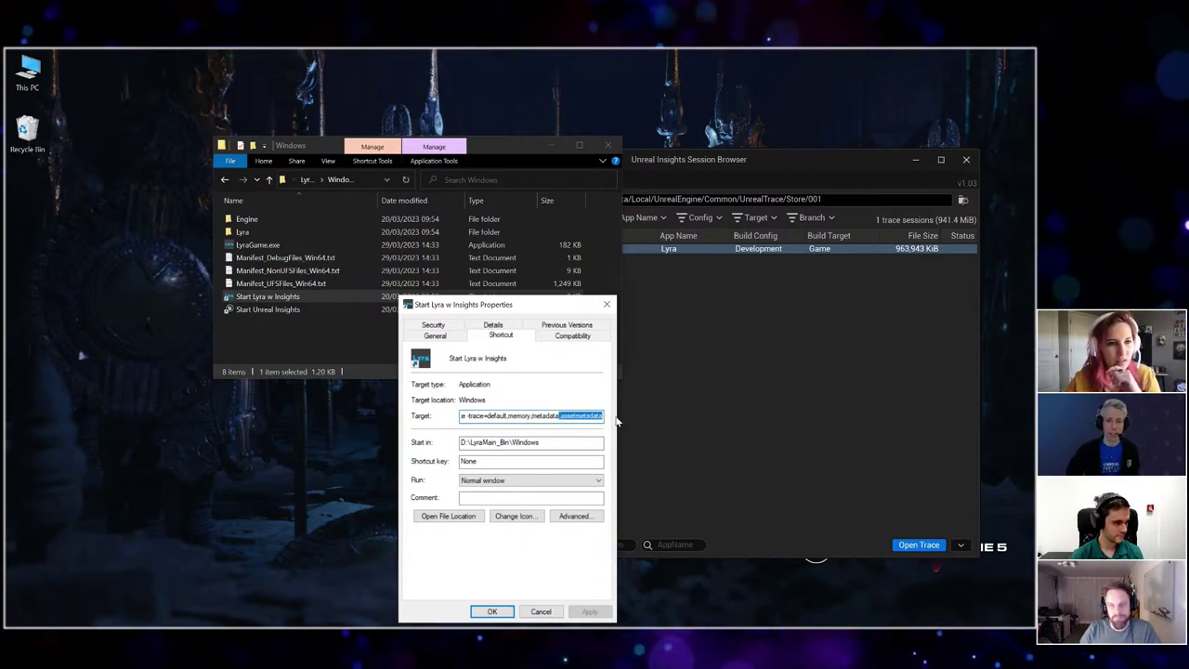
Close the shortcut's properties and launch Lyra from the Start Lyra w Insights shortcut.
left_click(609, 306)
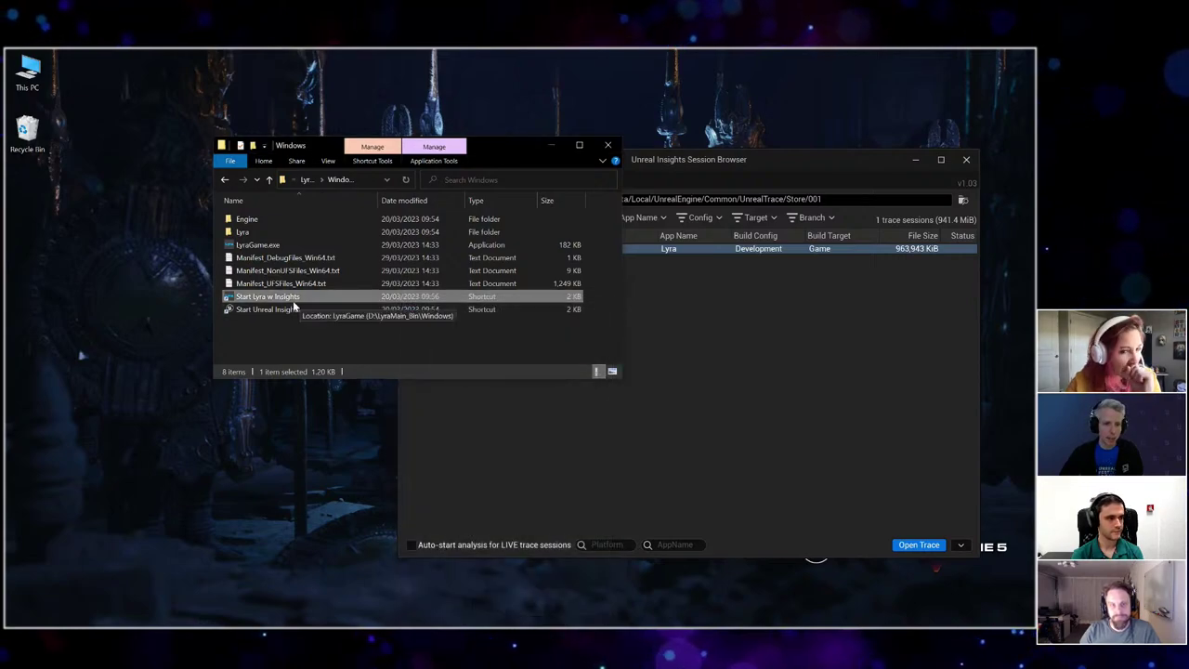
left_click(727, 307)
left_click(262, 297)
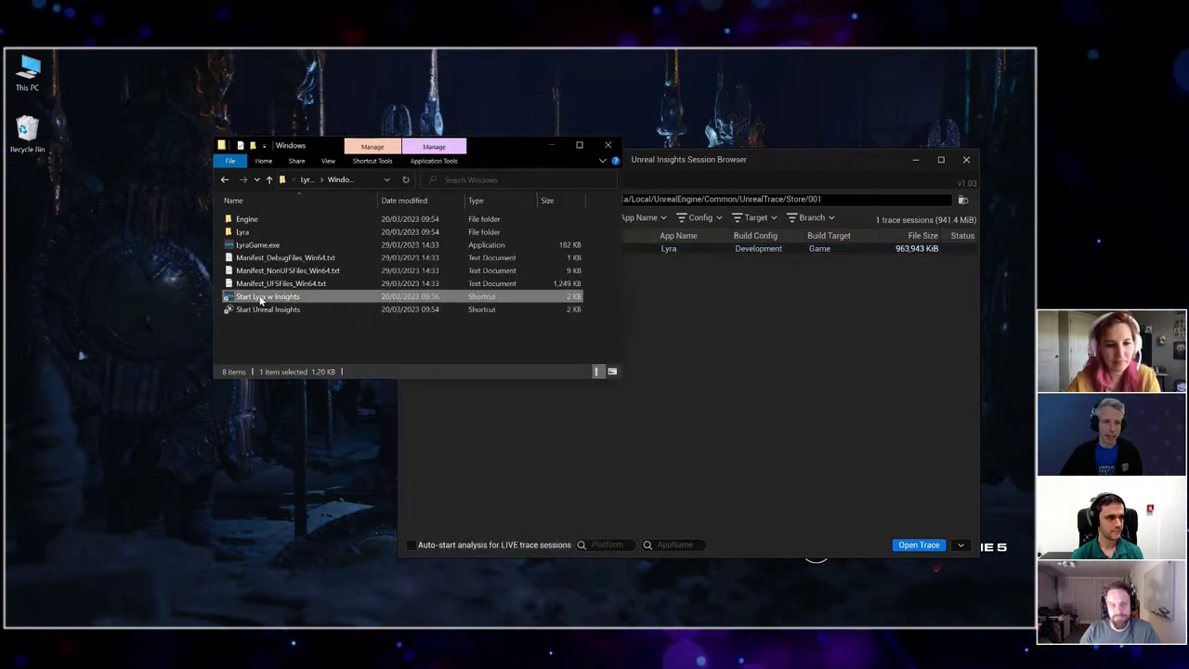
left_click(695, 352)
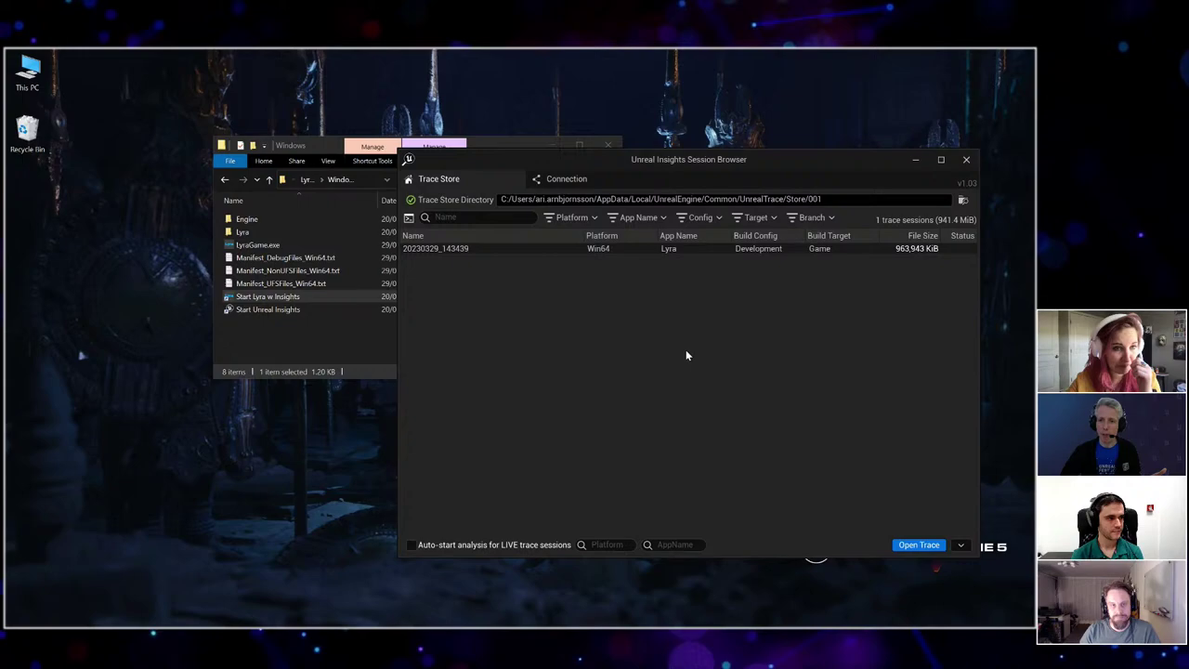
left_click(283, 297)
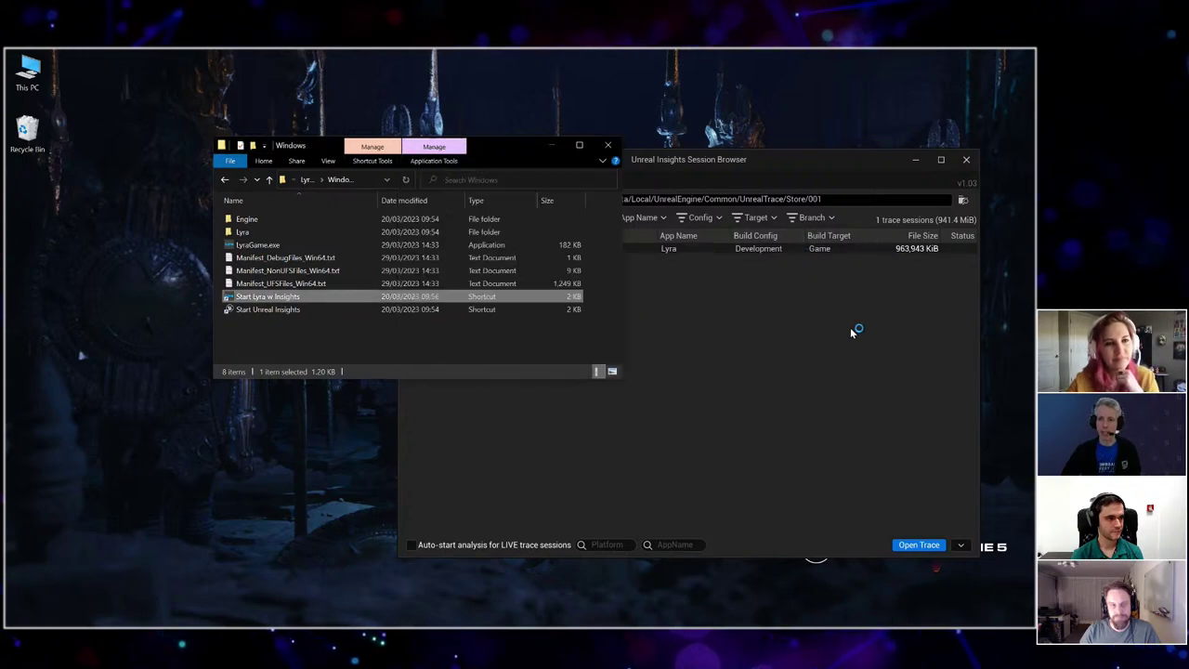
Play Lyra by running through the level and firing the pistol to record trace data, and quit the game.
left_click(818, 297)
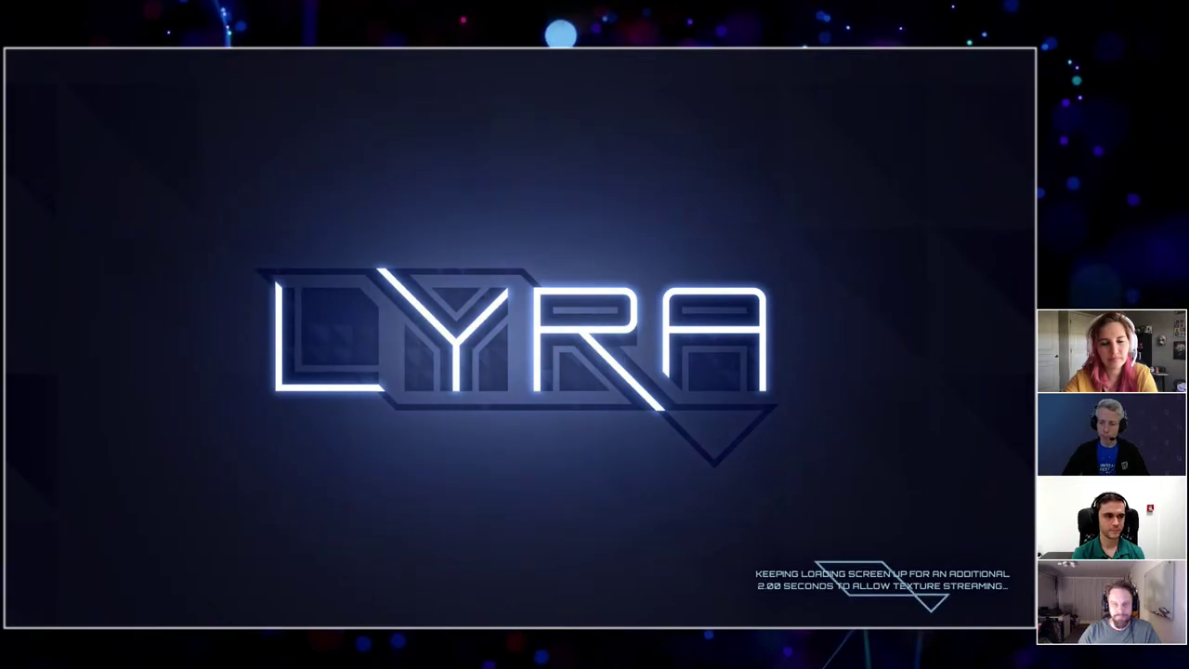
key("w")
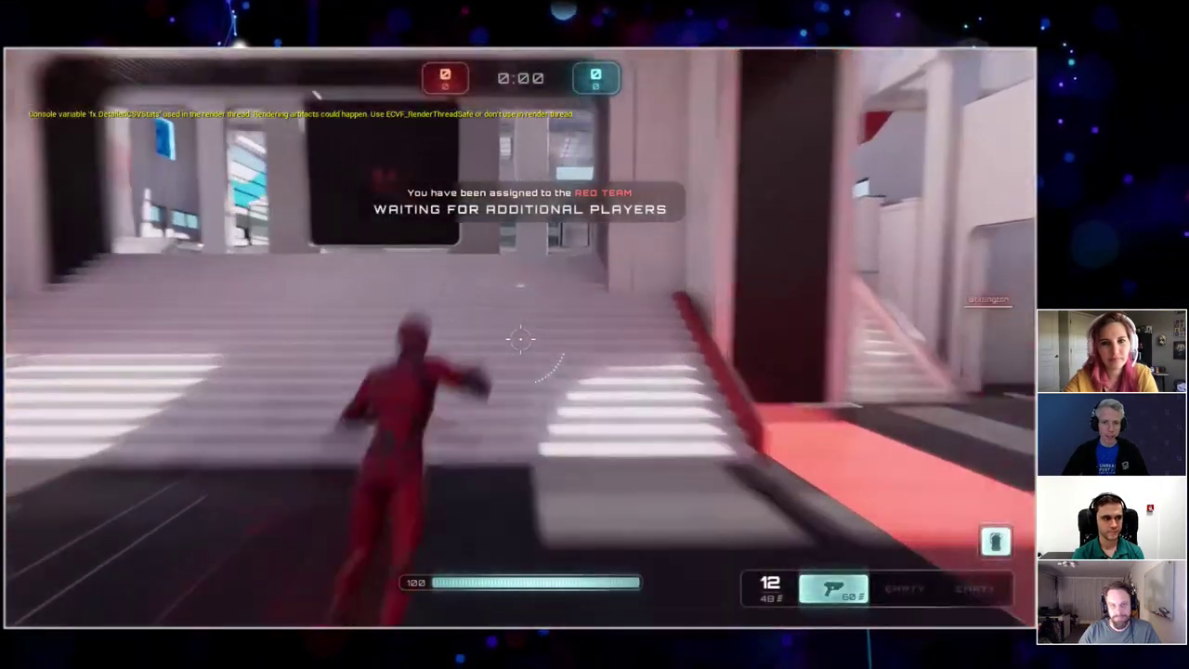
key("w")
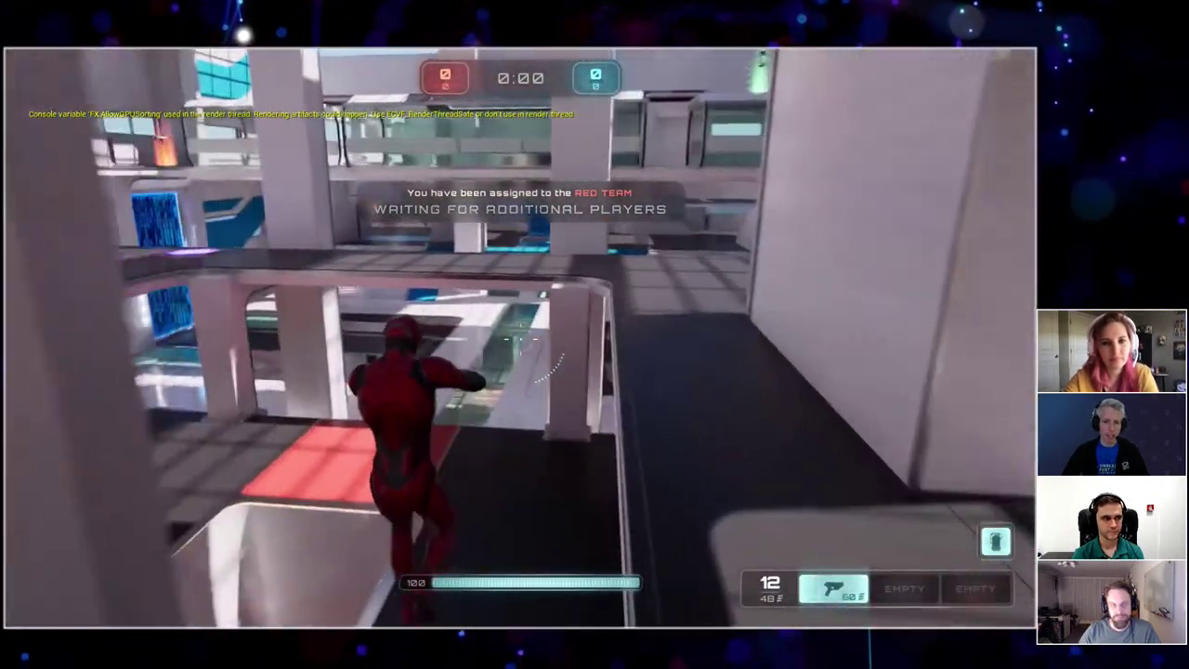
key("w")
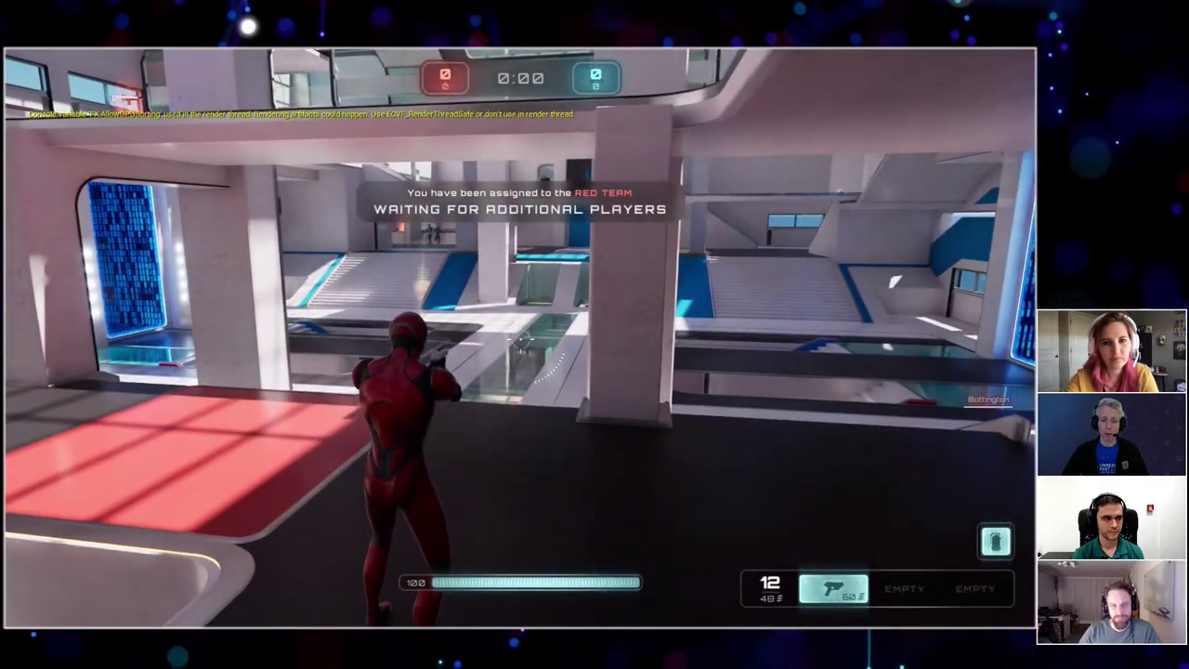
key("w")
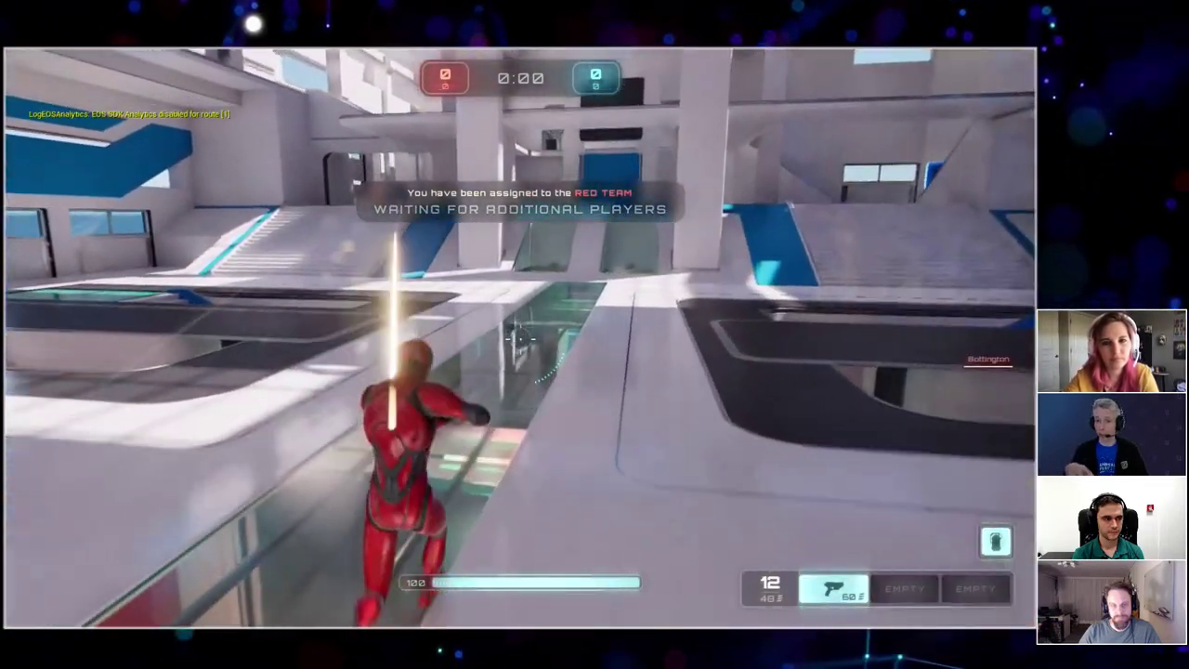
key("w")
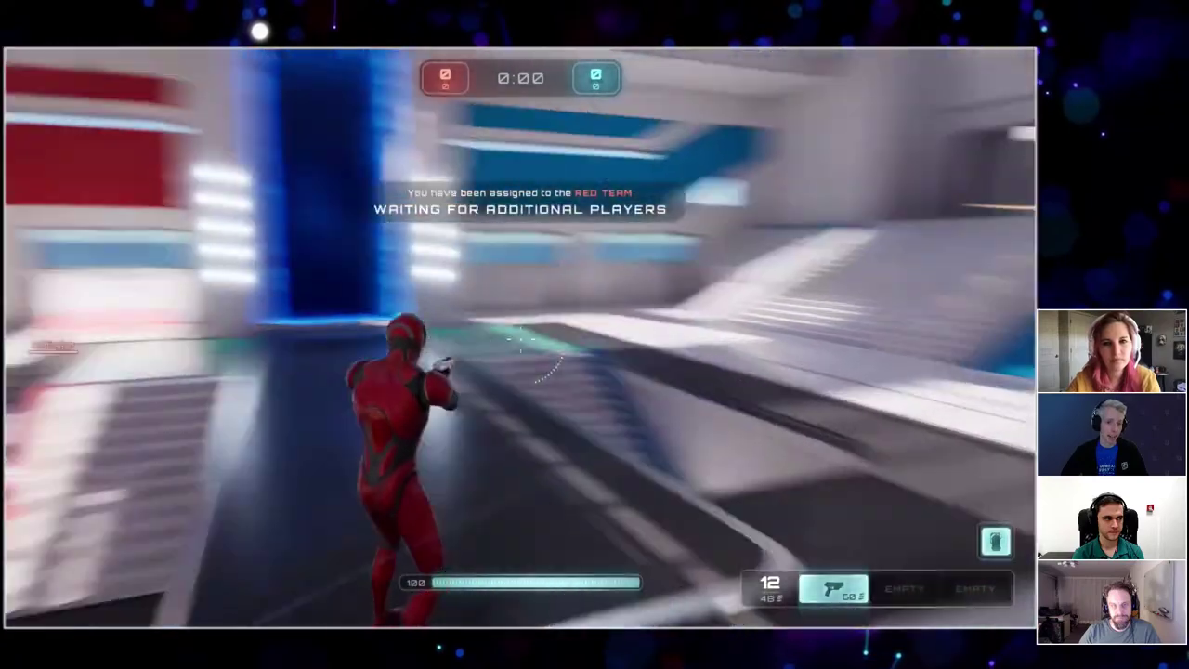
key("w")
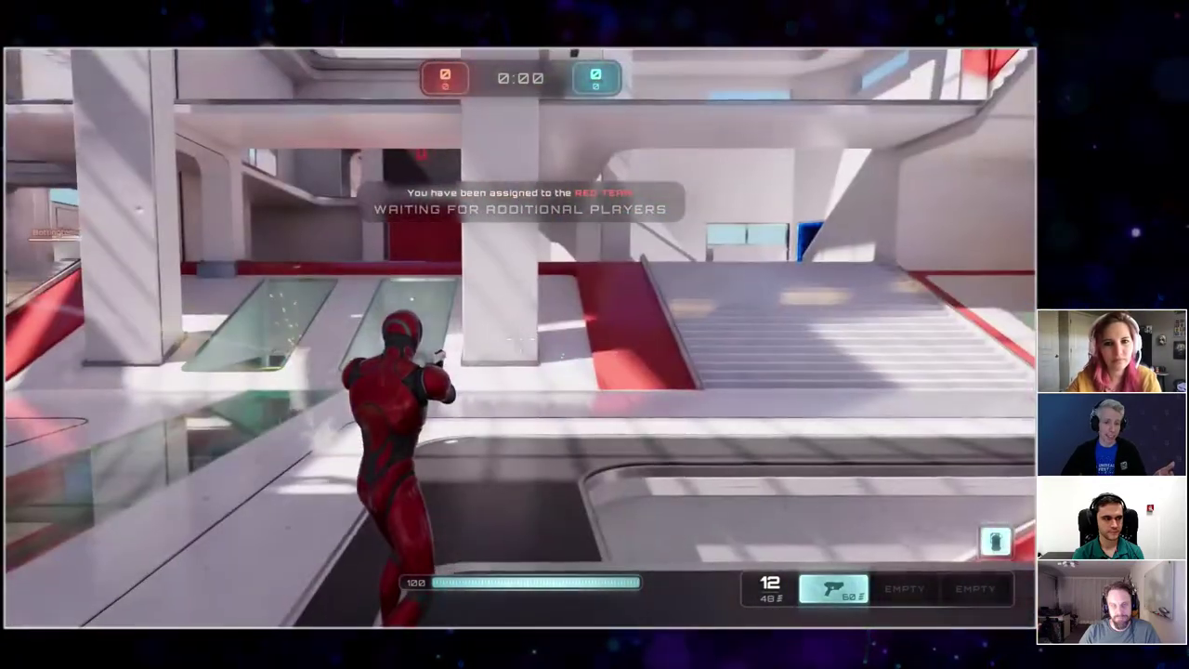
key("w")
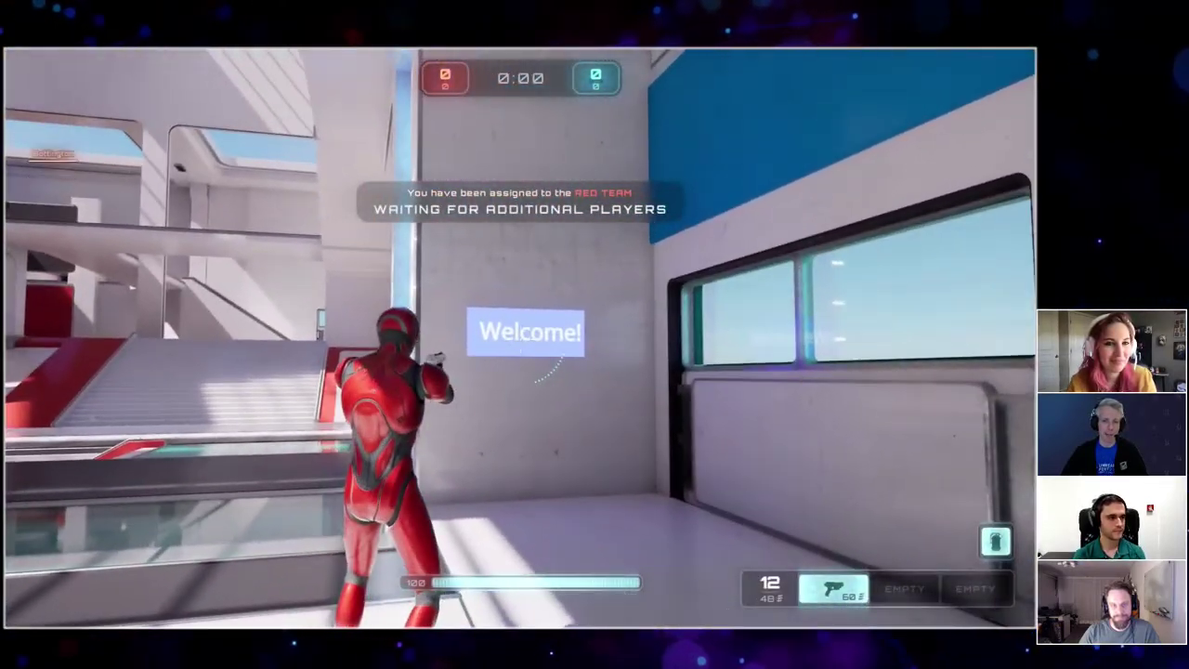
left_click(520, 337)
left_click(520, 336)
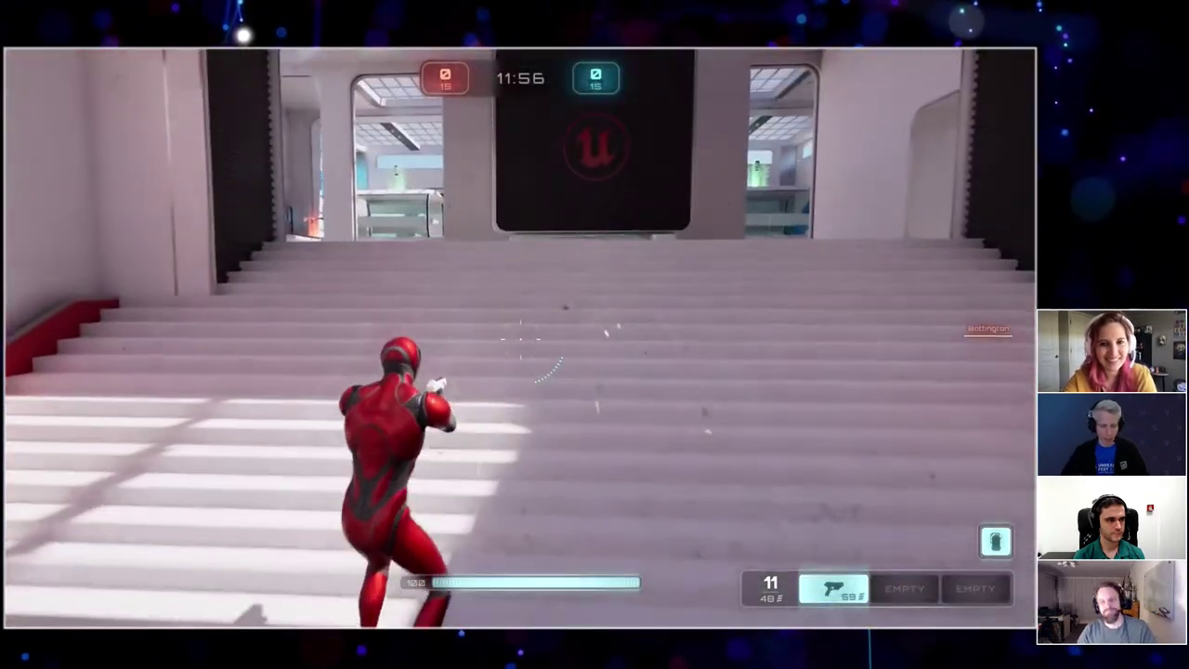
key("alt+F4")
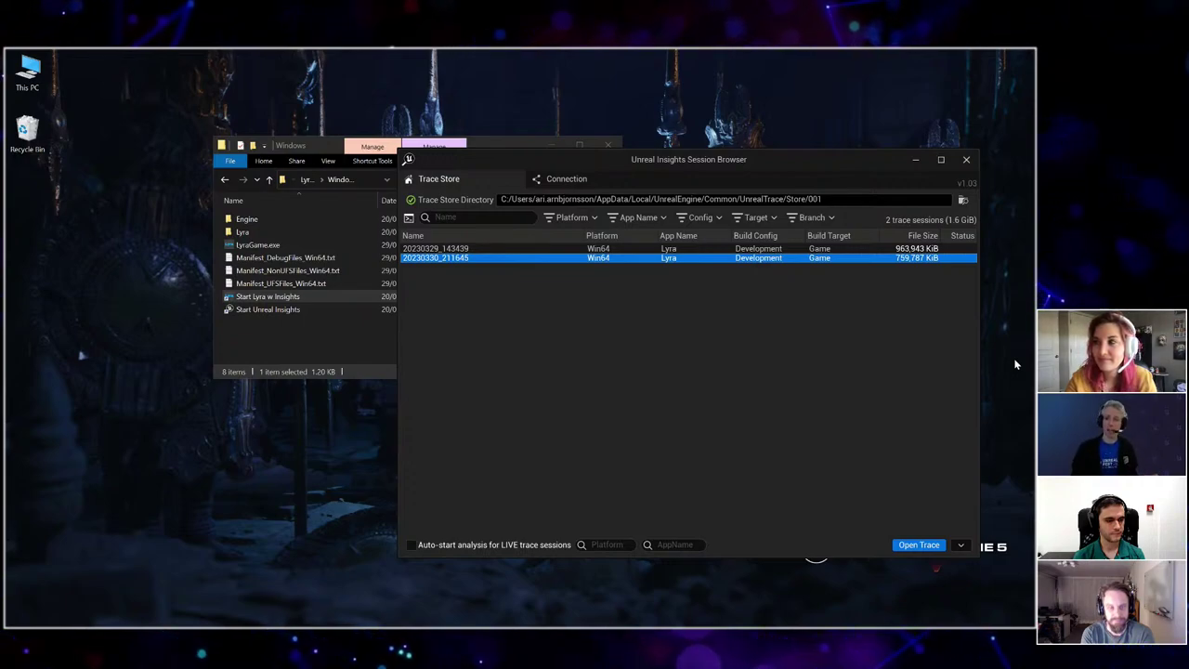
Open the new Lyra trace 20230330_211645 from the Session Browser in a maximized window and check its analysis status.
left_click(763, 318)
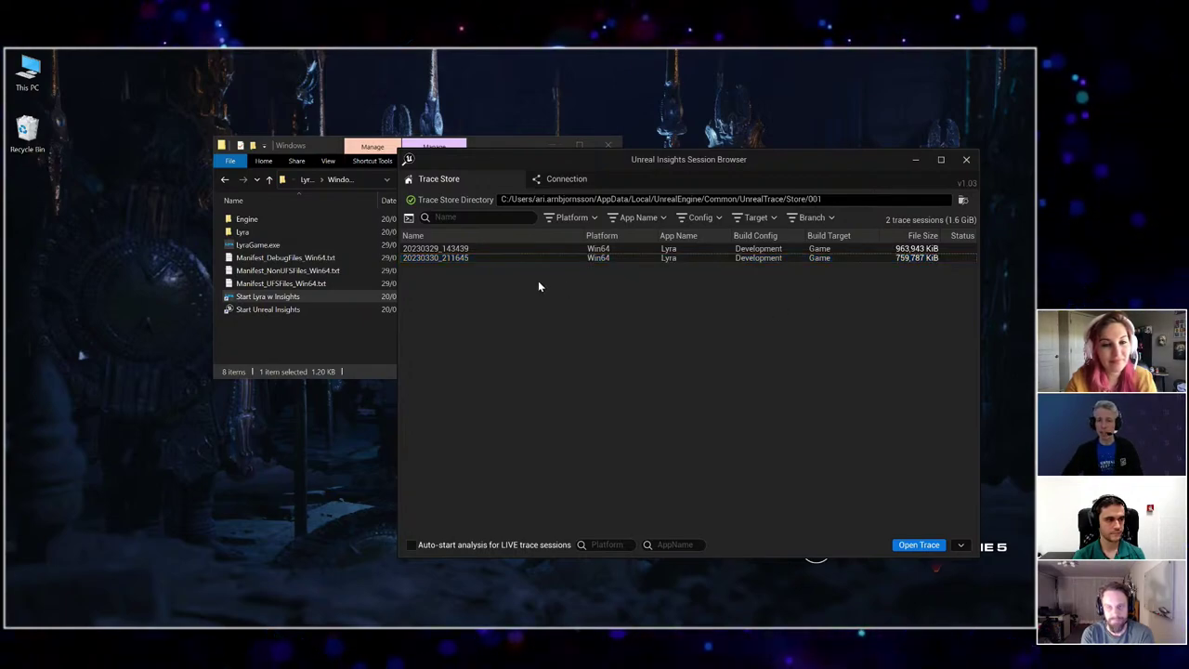
left_click(502, 259)
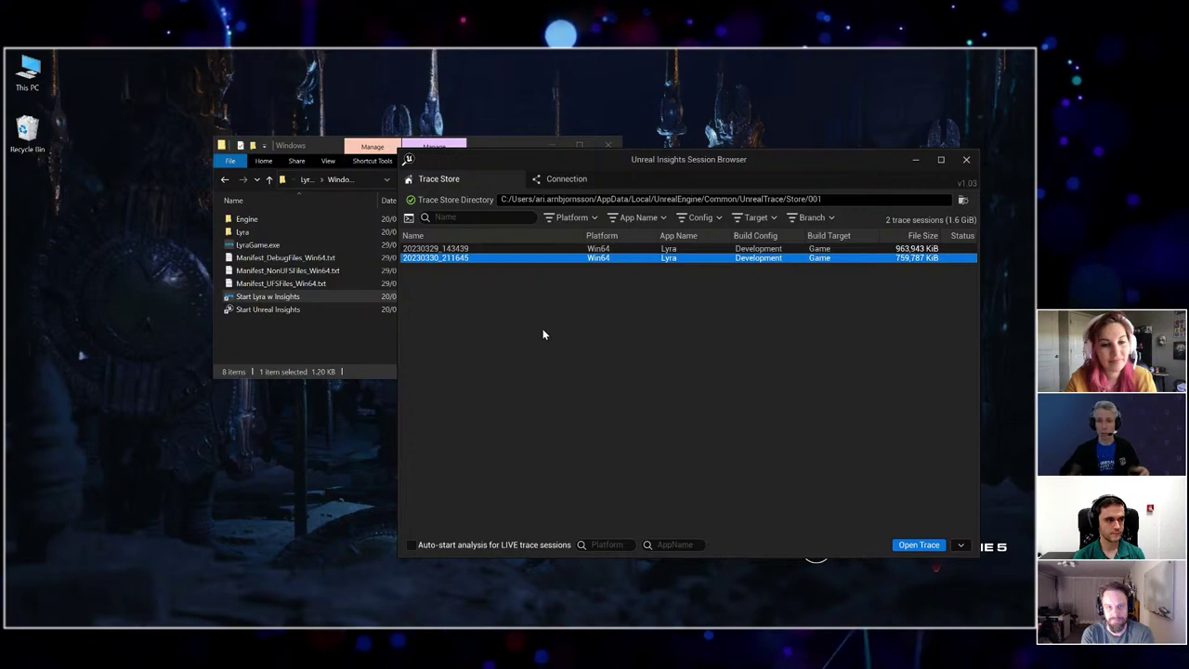
mouse_move(669, 263)
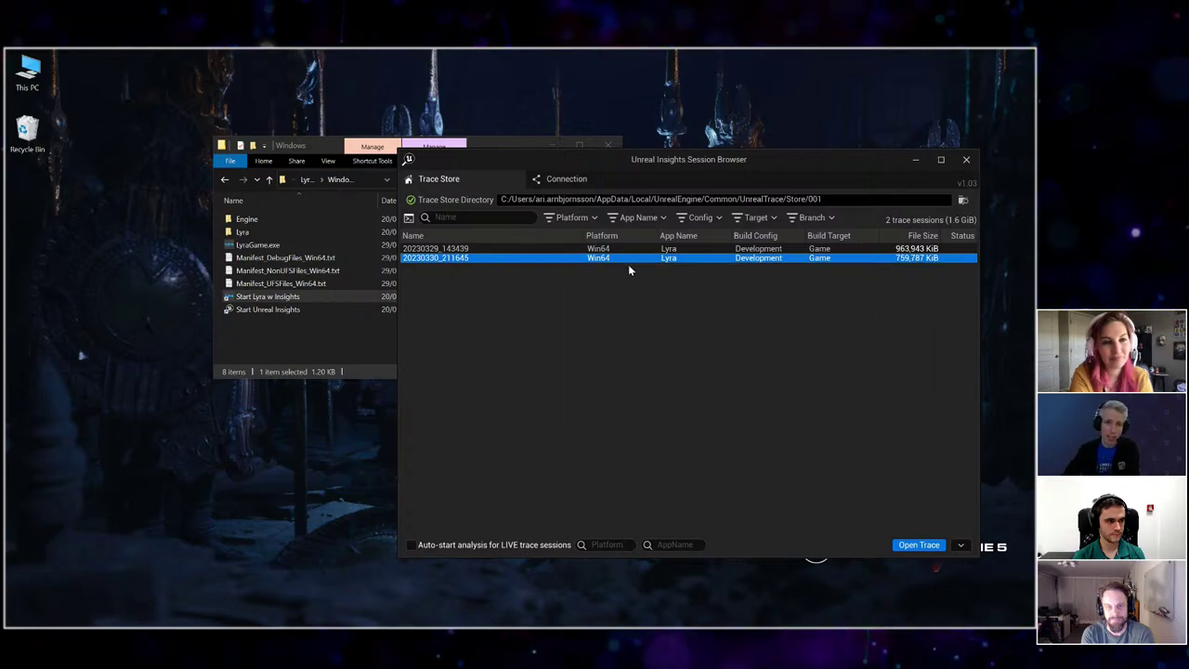
double_click(738, 261)
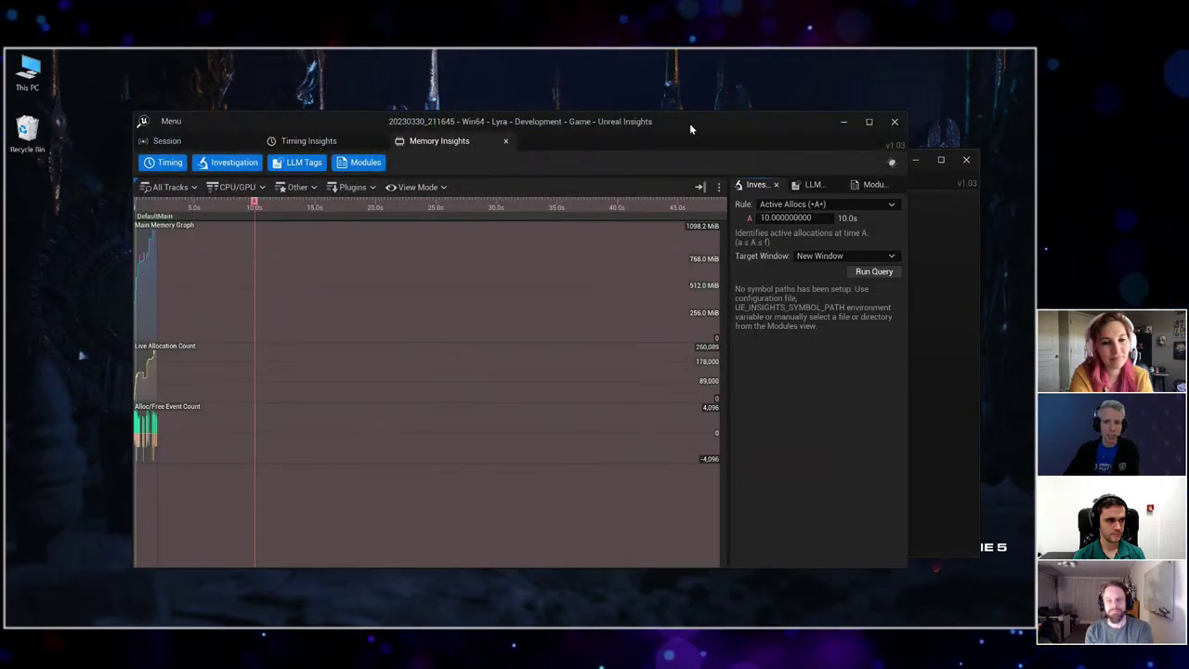
double_click(693, 123)
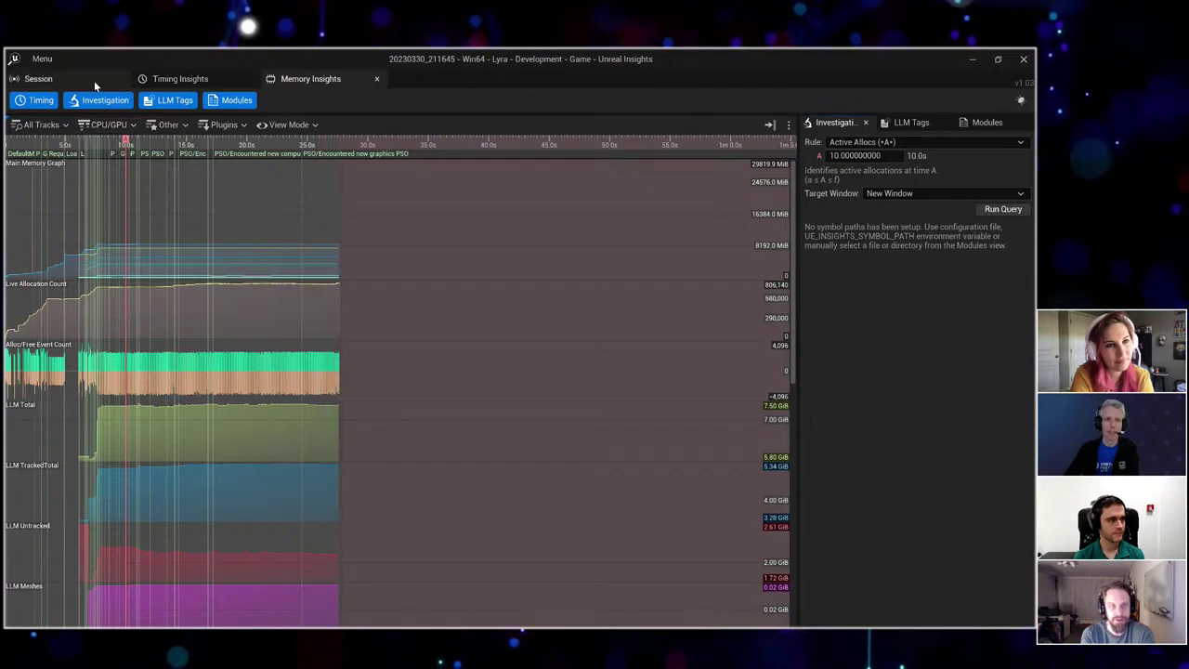
left_click(65, 84)
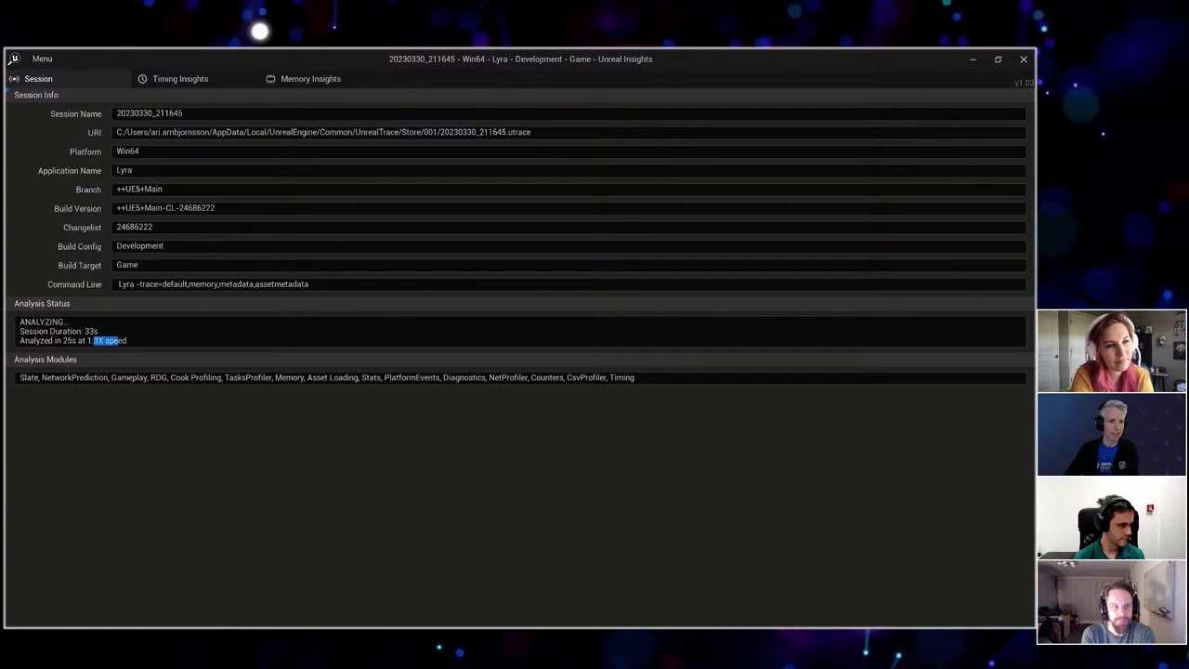
In Memory Insights, place marker A at about 39.4 s and run the Active Allocs query in a new window.
left_click(314, 80)
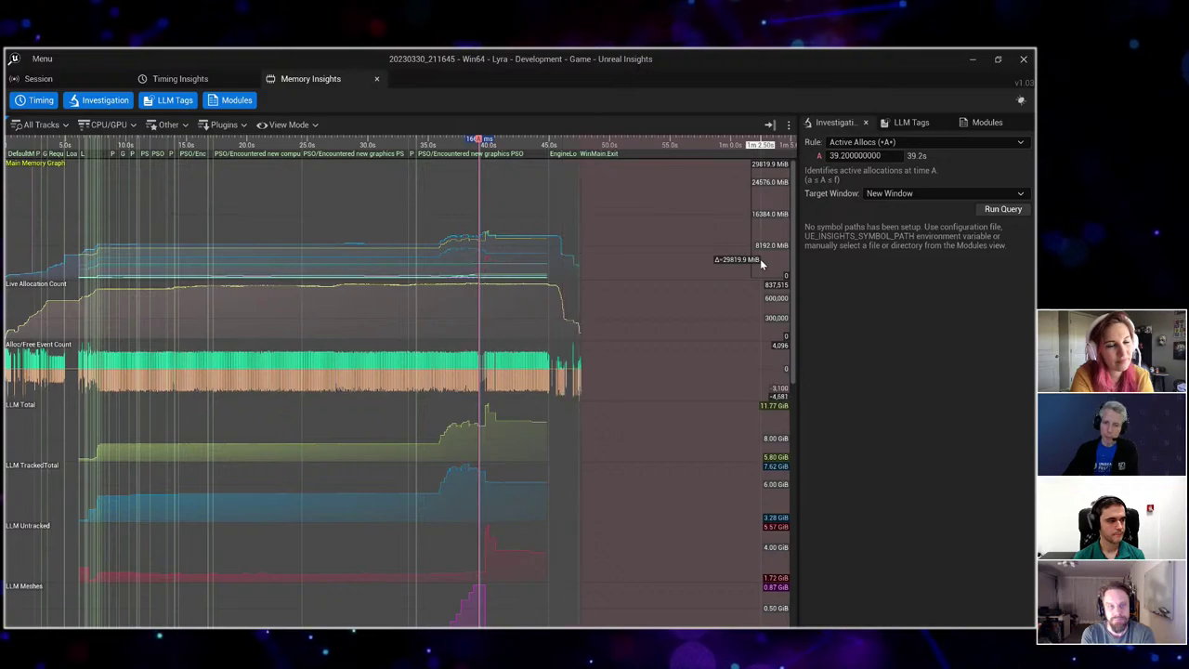
left_click(479, 139)
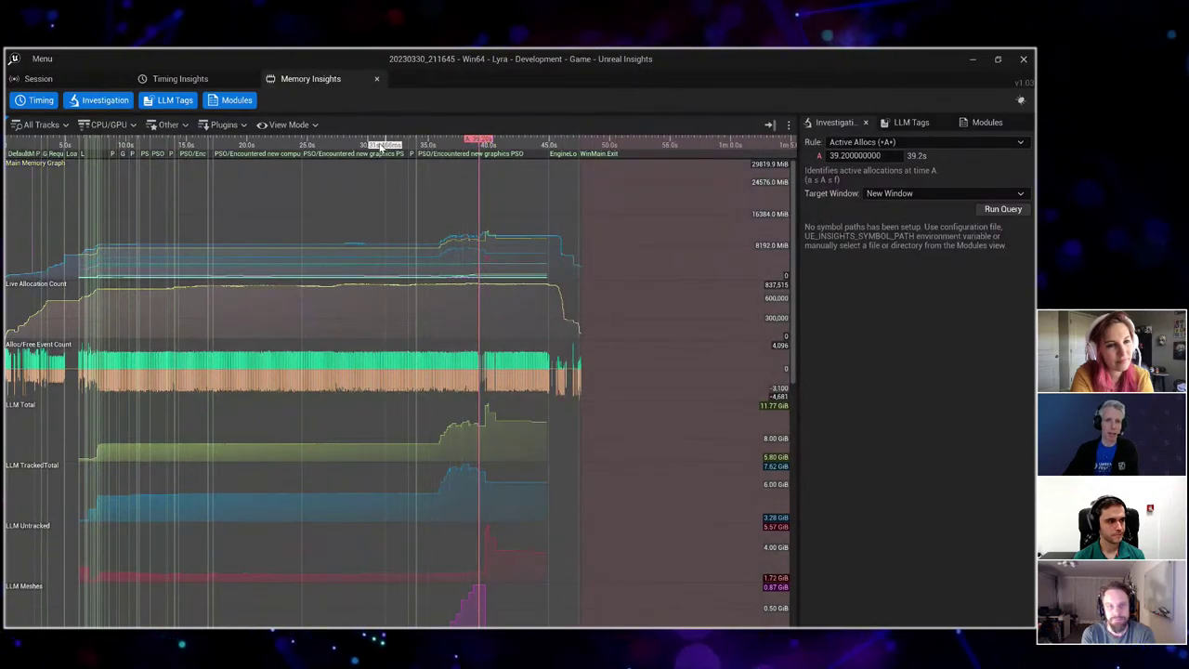
left_click(374, 144)
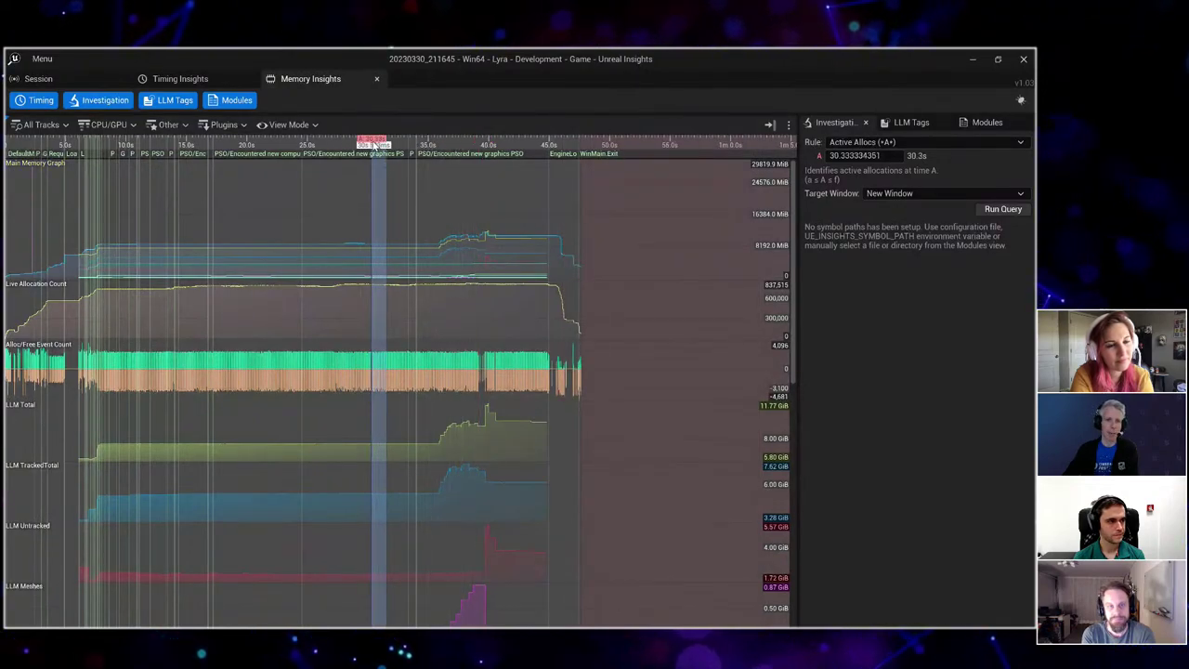
left_click(873, 142)
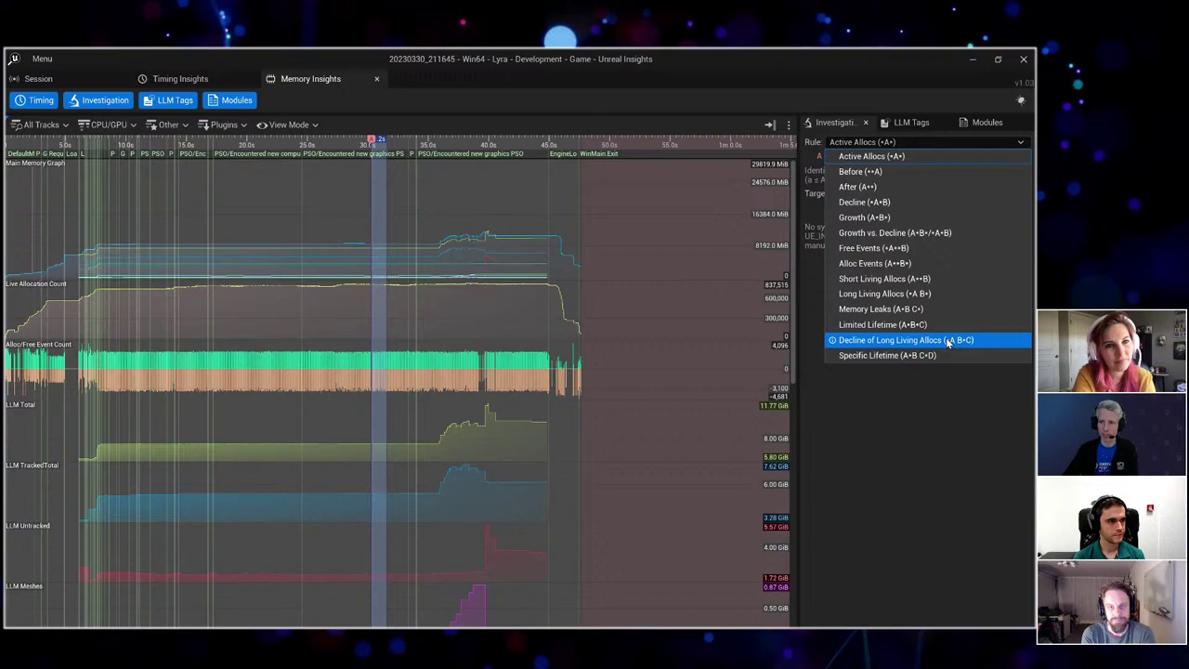
left_click(878, 156)
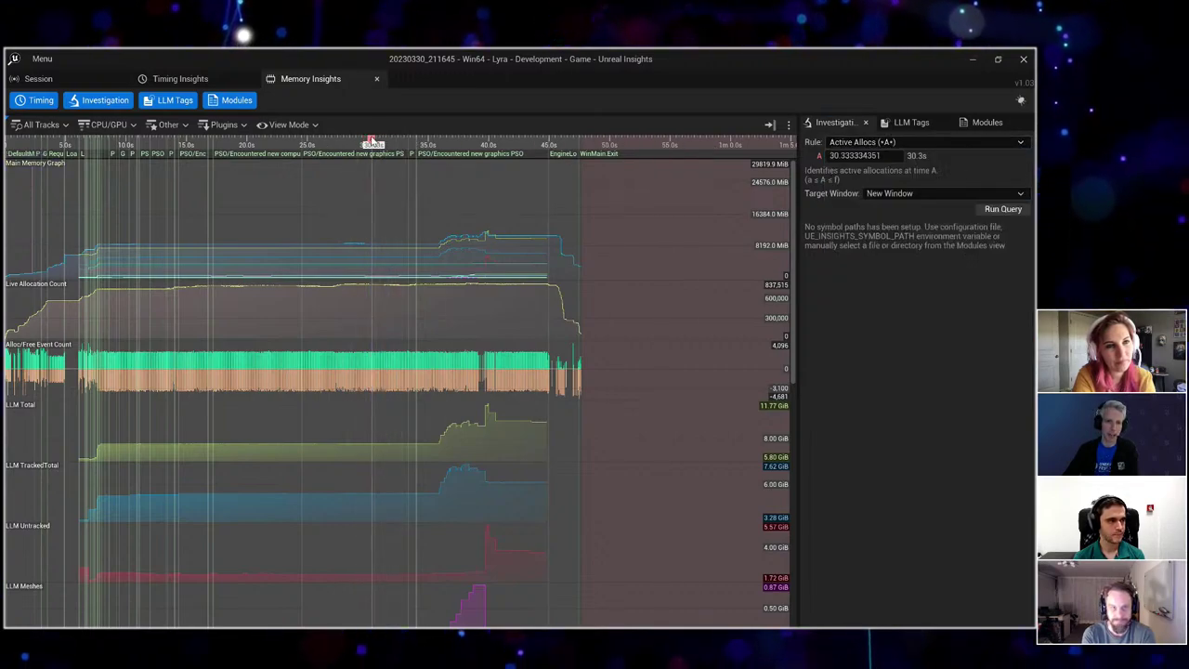
mouse_move(372, 141)
left_mouse_down()
mouse_move(523, 147)
mouse_move(486, 146)
mouse_move(480, 158)
left_mouse_up()
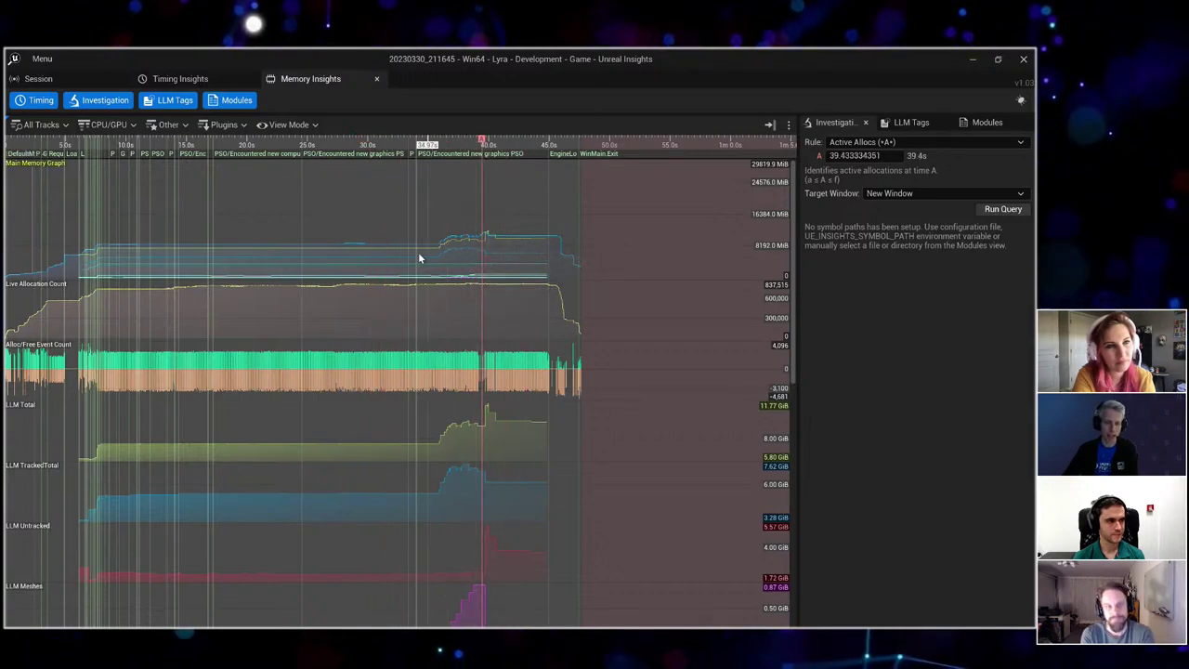
left_click(1006, 210)
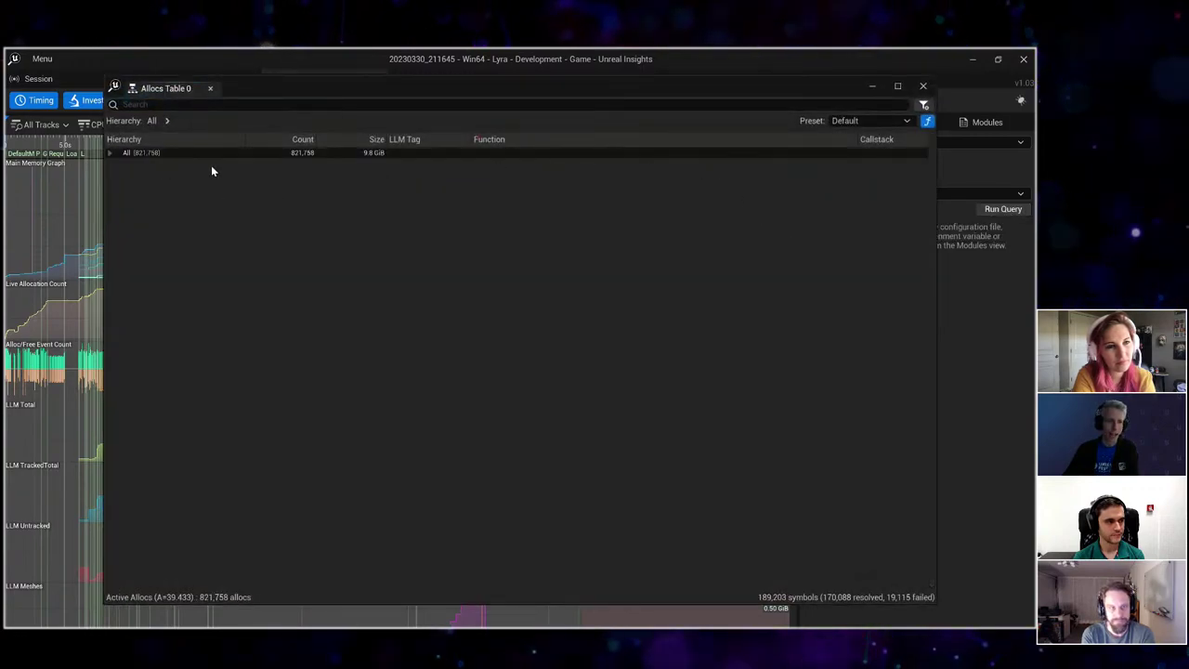
Examine the individual allocations under All and collapse them again, keeping the Default view preset.
left_click(109, 152)
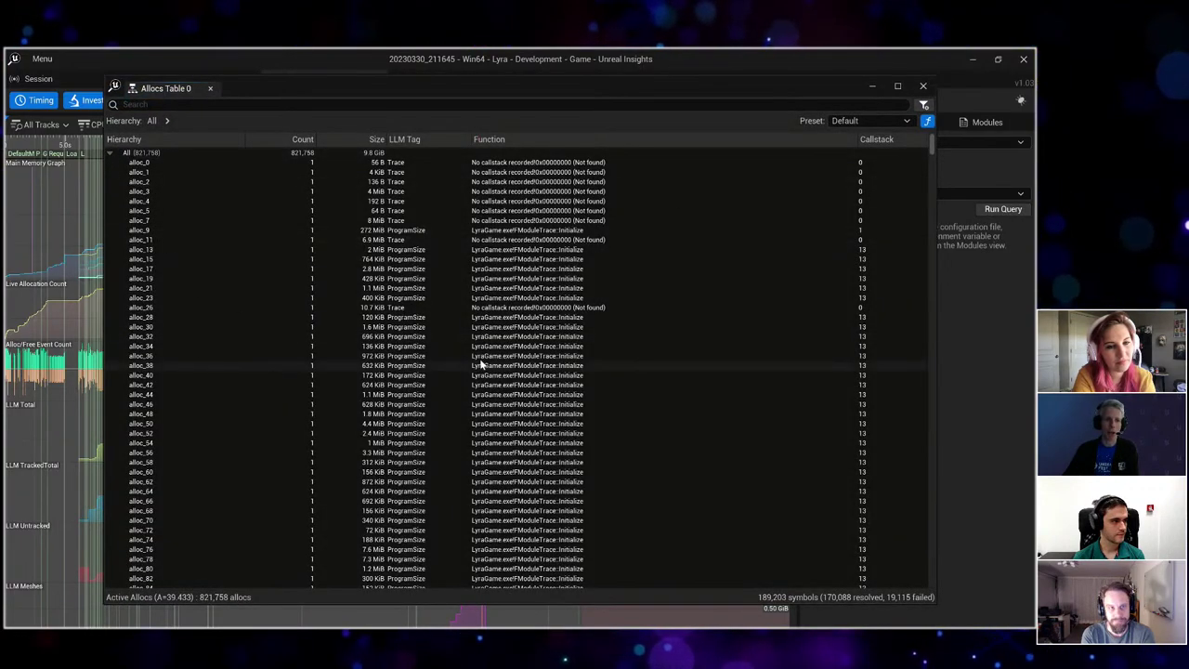
scroll(409, 321, "up", 5)
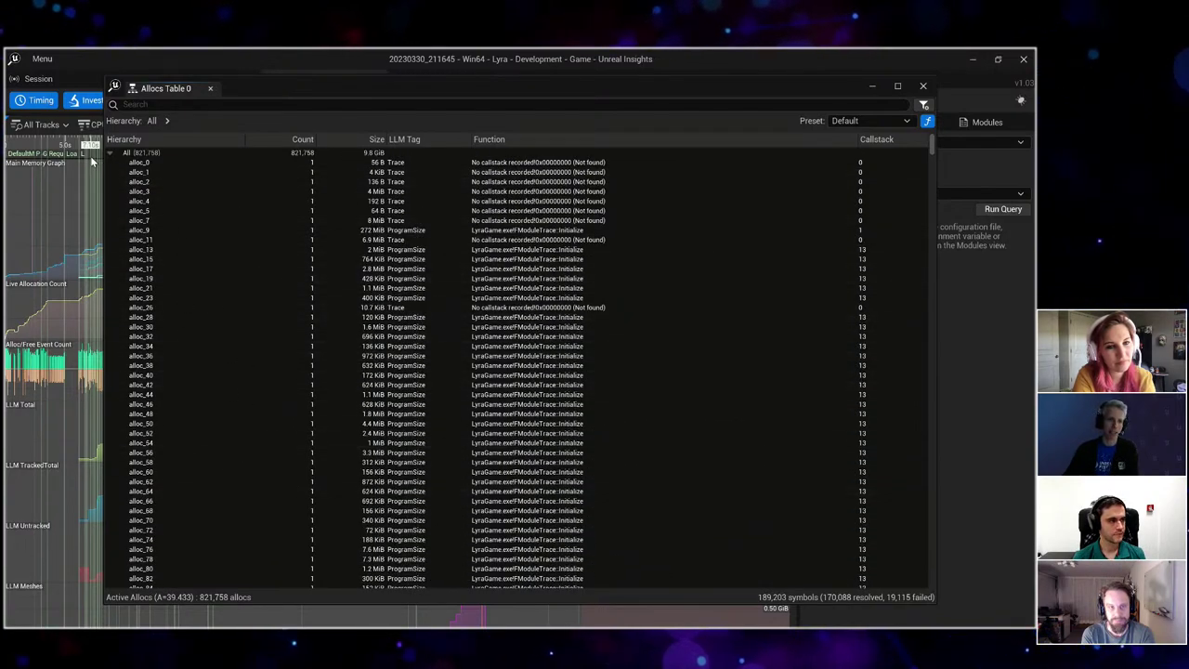
left_click(110, 152)
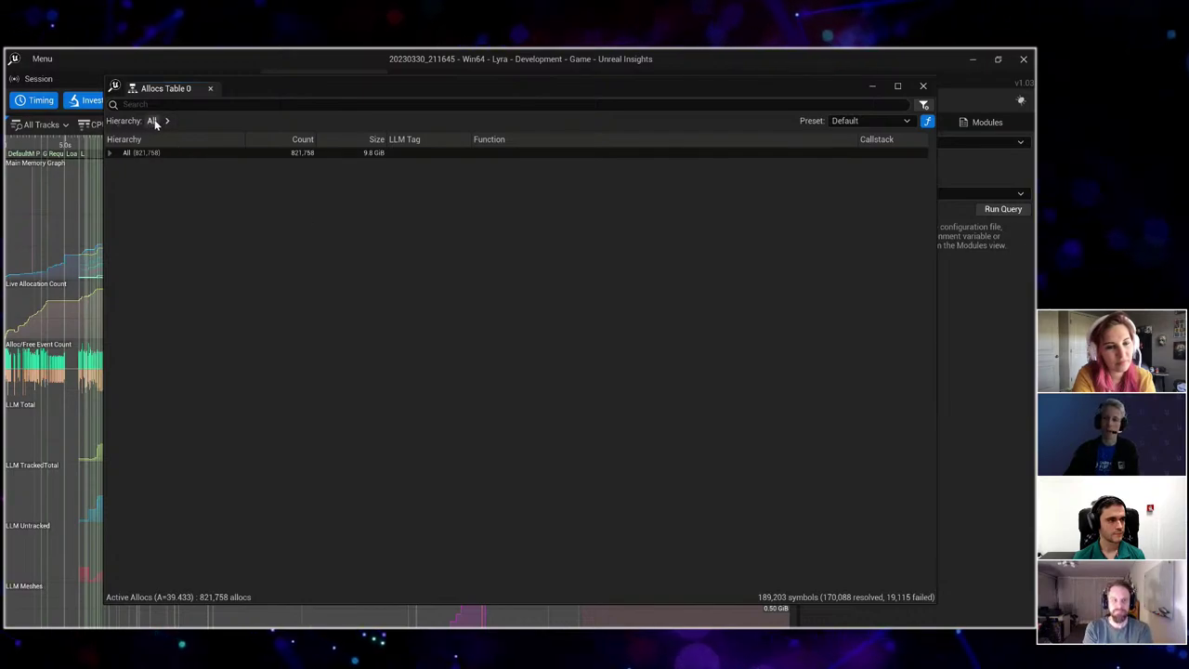
left_click(847, 121)
left_click(836, 129)
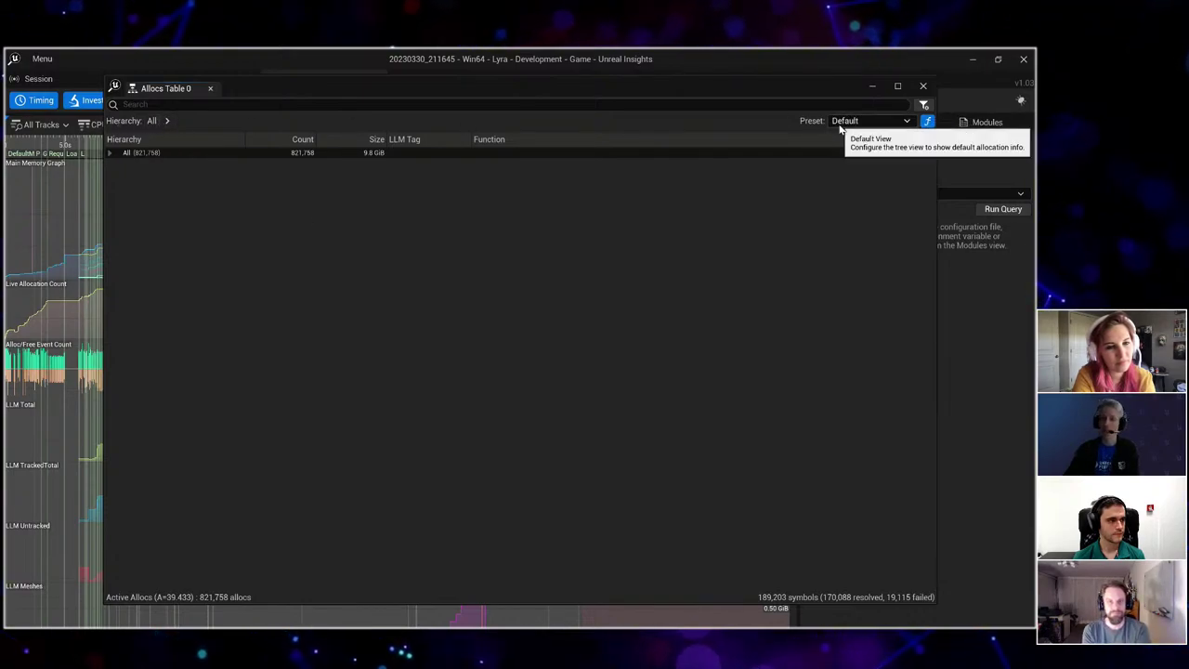
Change the allocation table's grouping to Unique Values - Package and sort the packages by descending size.
left_click(167, 123)
mouse_move(199, 165)
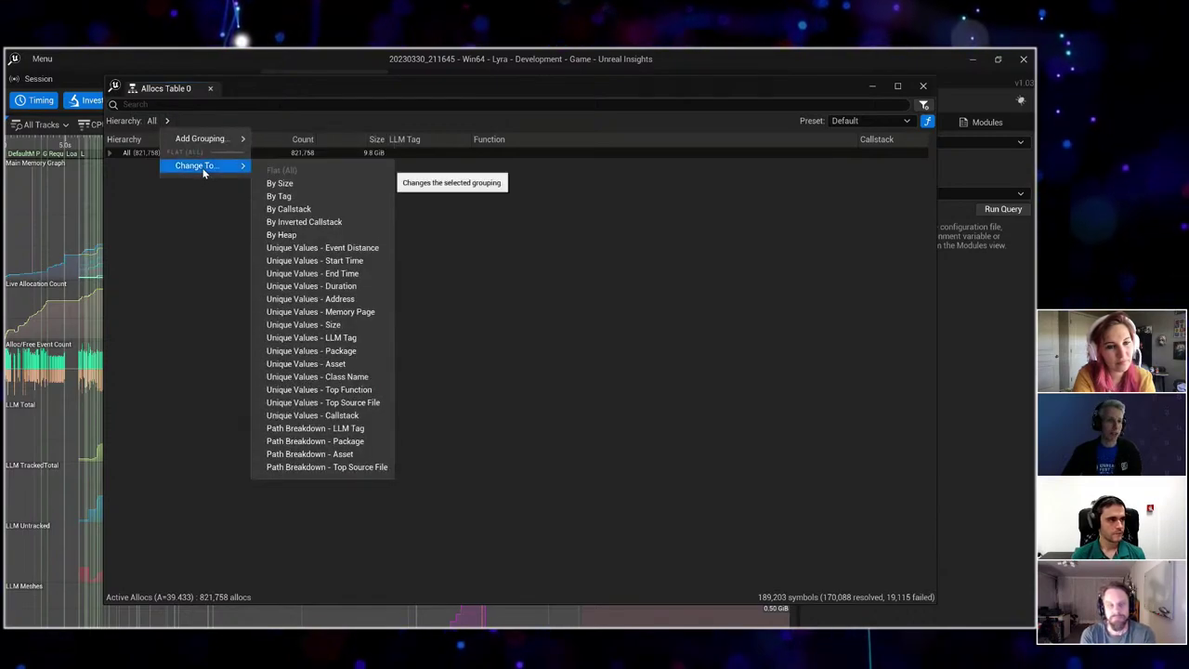
left_click(353, 351)
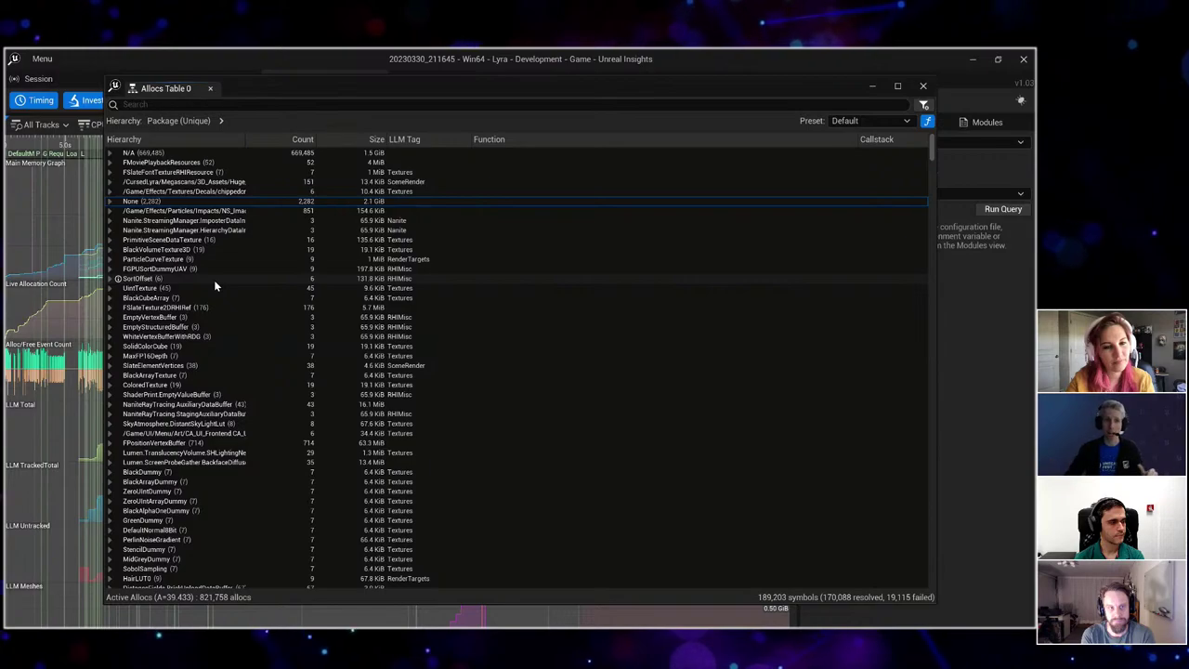
left_click(357, 141)
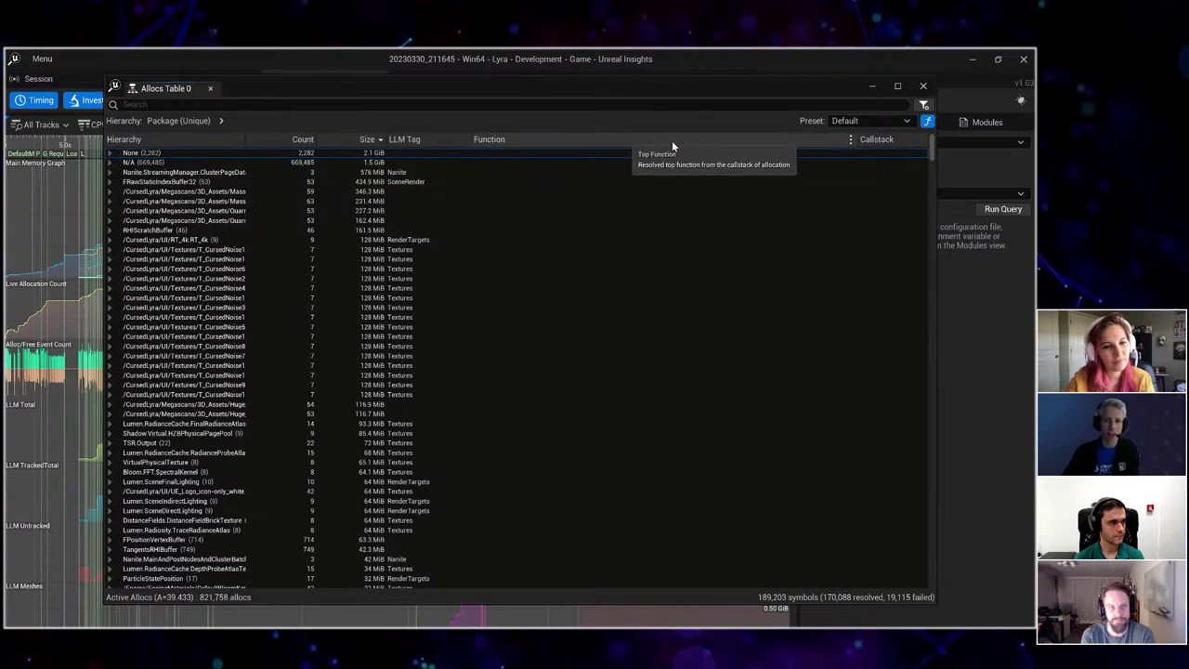
Hide the Function column and widen the Hierarchy column to fit the full package paths.
right_click(620, 144)
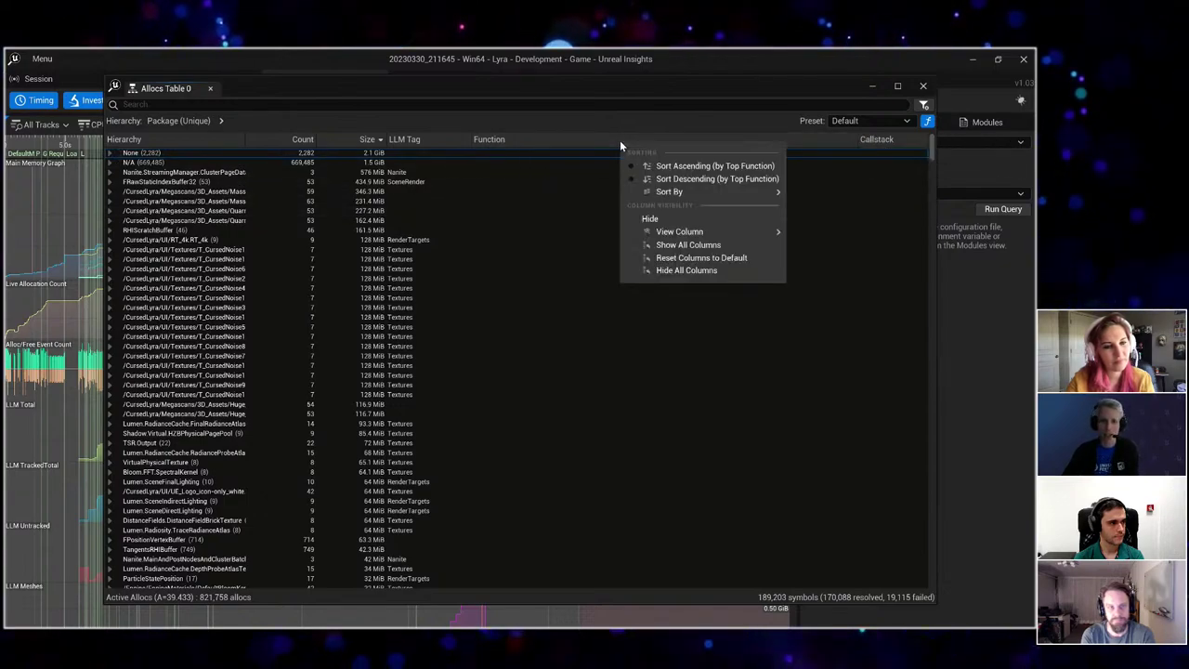
left_click(677, 220)
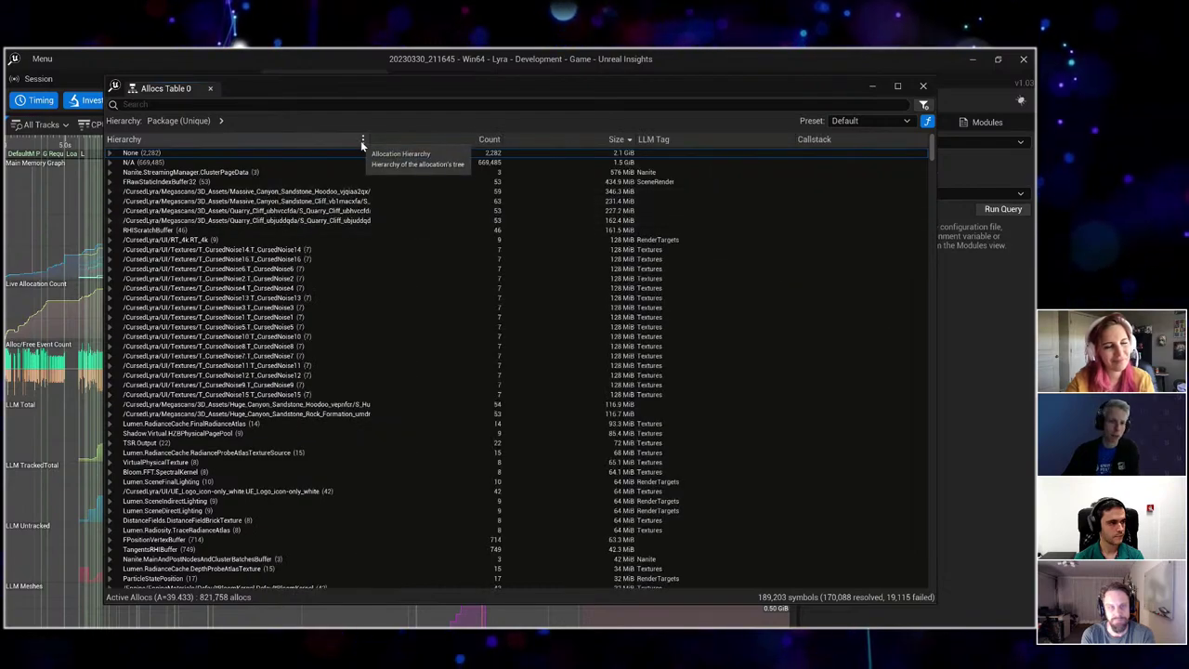
left_click_drag(369, 140, 606, 141)
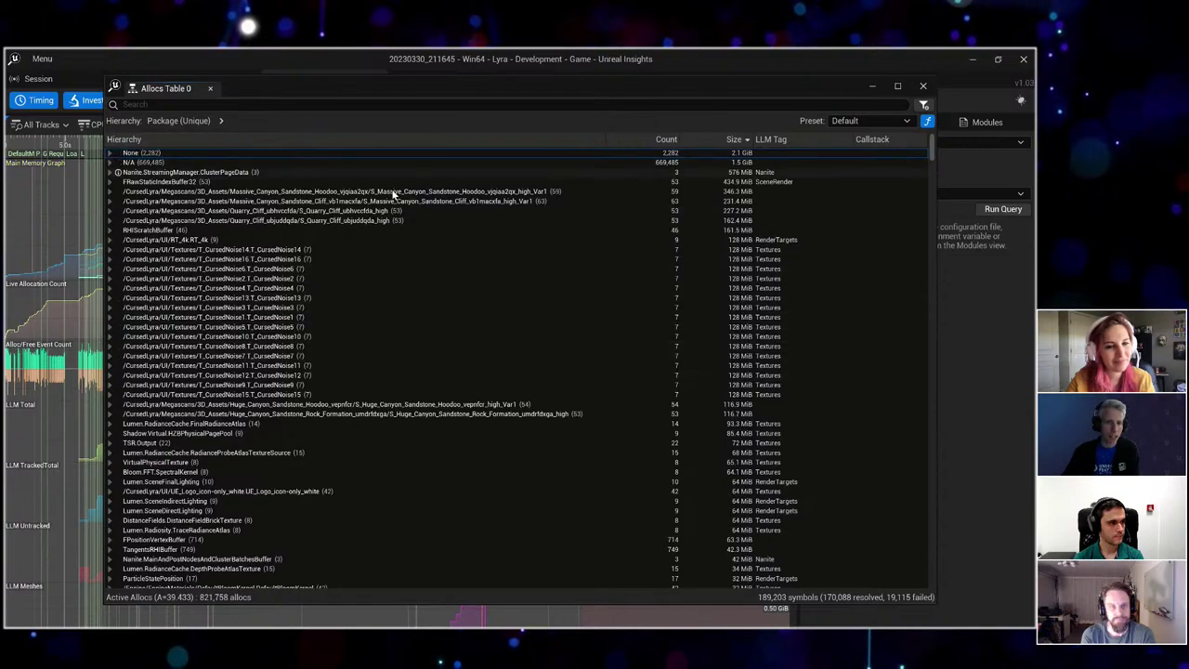
Expand the Massive_Canyon_Sandstone_Hoodoo package to list its individual allocations.
left_click(249, 212)
key("Up")
key("Up")
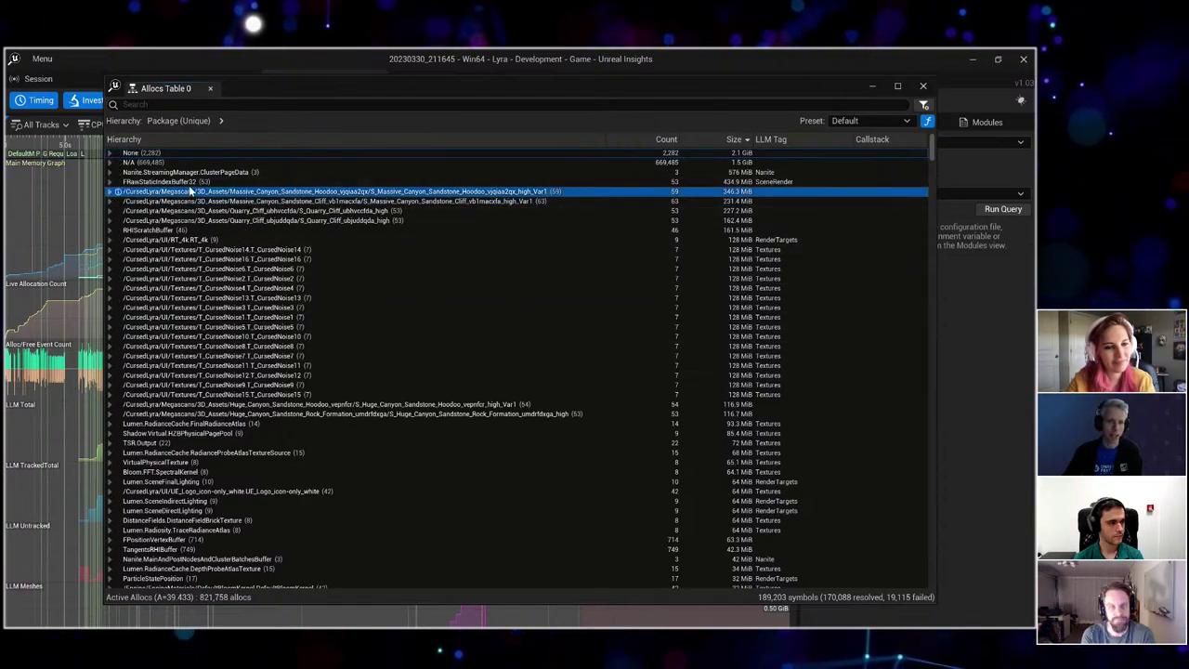
double_click(190, 190)
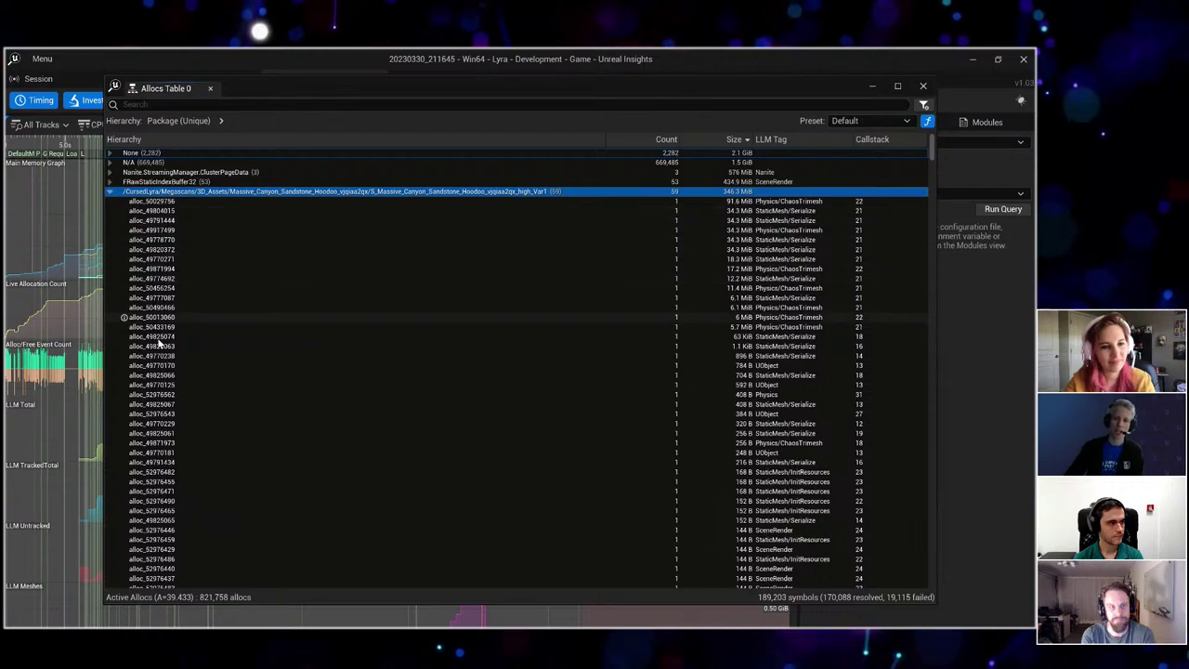
Review the individual allocations of the Massive_Canyon_Sandstone_Hoodoo package and collapse the package again.
scroll(186, 418, "down", 10)
scroll(190, 411, "up", 10)
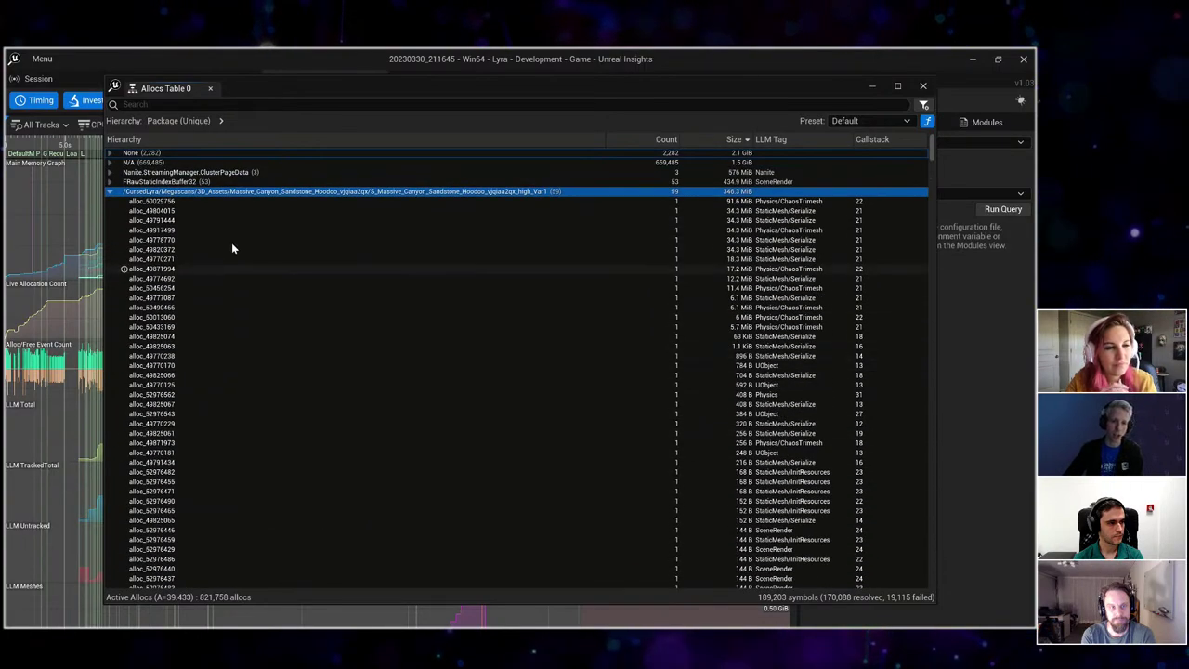
left_click(110, 191)
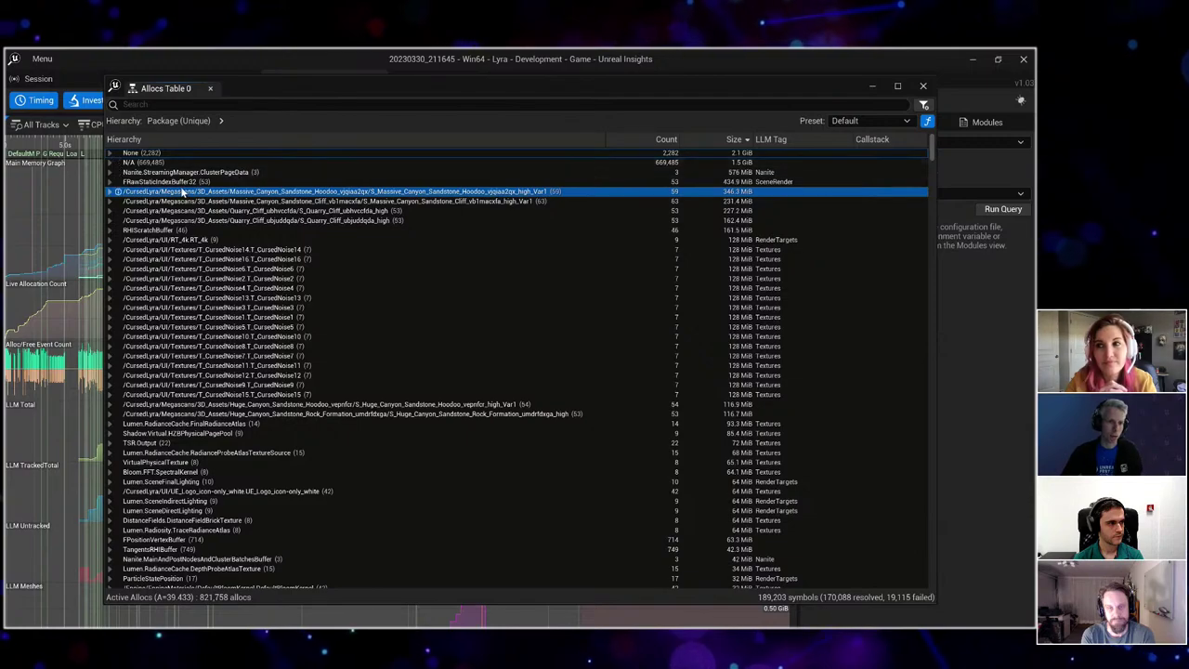
left_click(109, 192)
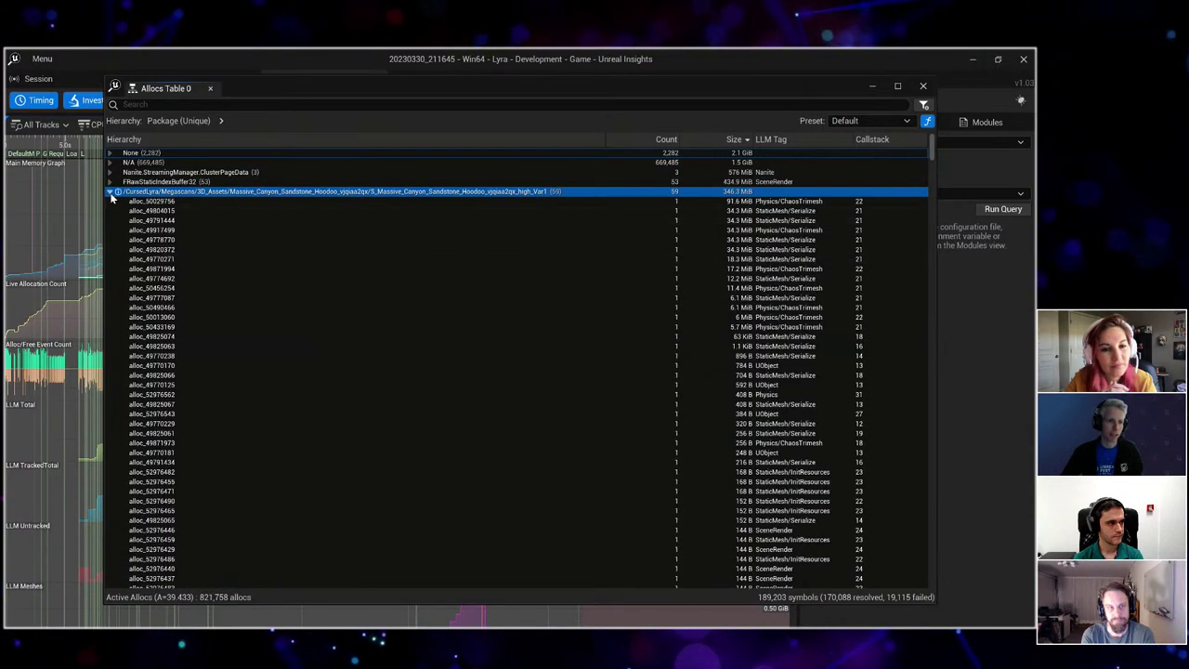
left_click(110, 192)
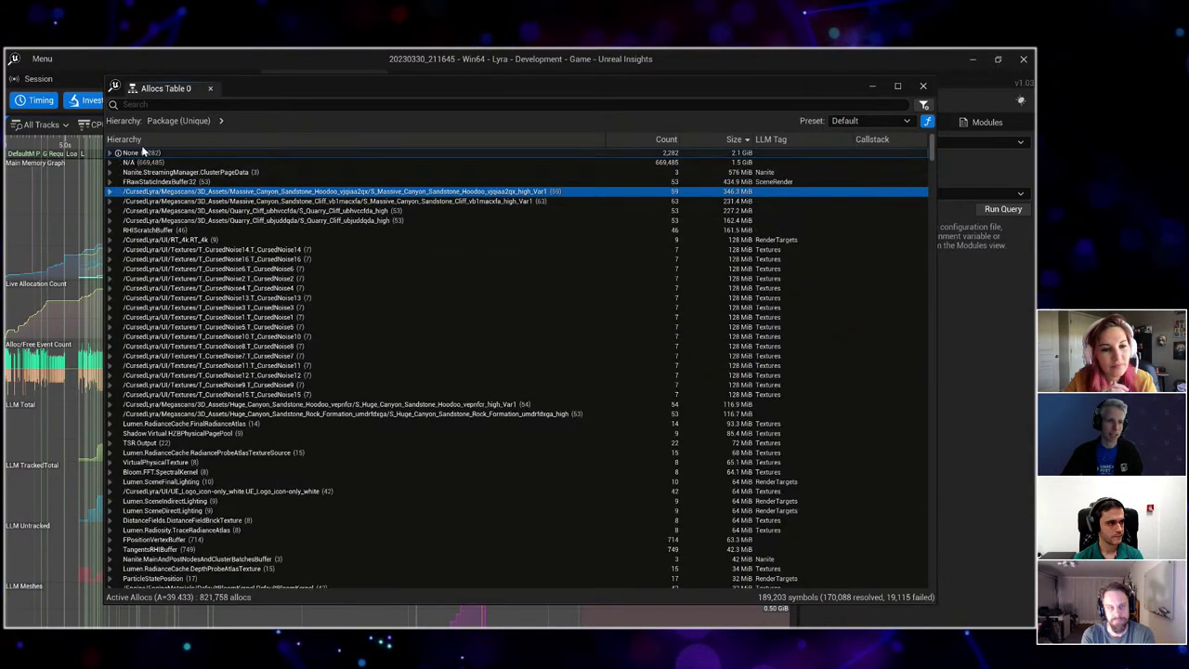
Add a Unique Values - Asset grouping beneath the Package grouping in the allocation table.
left_click(224, 121)
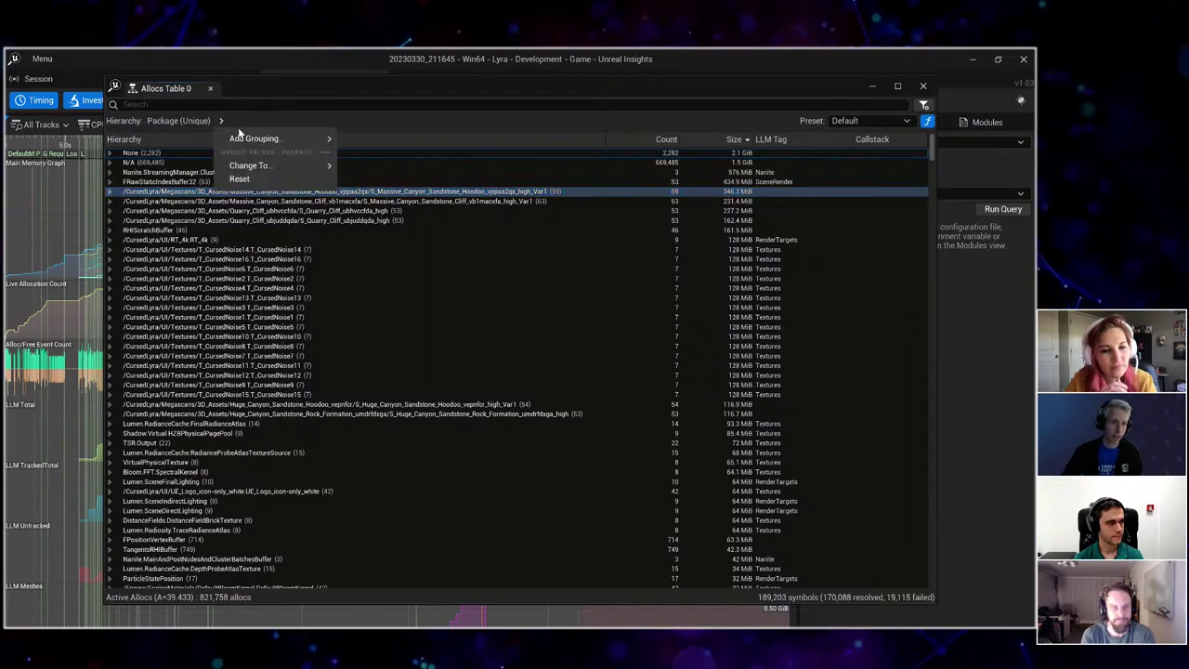
mouse_move(262, 140)
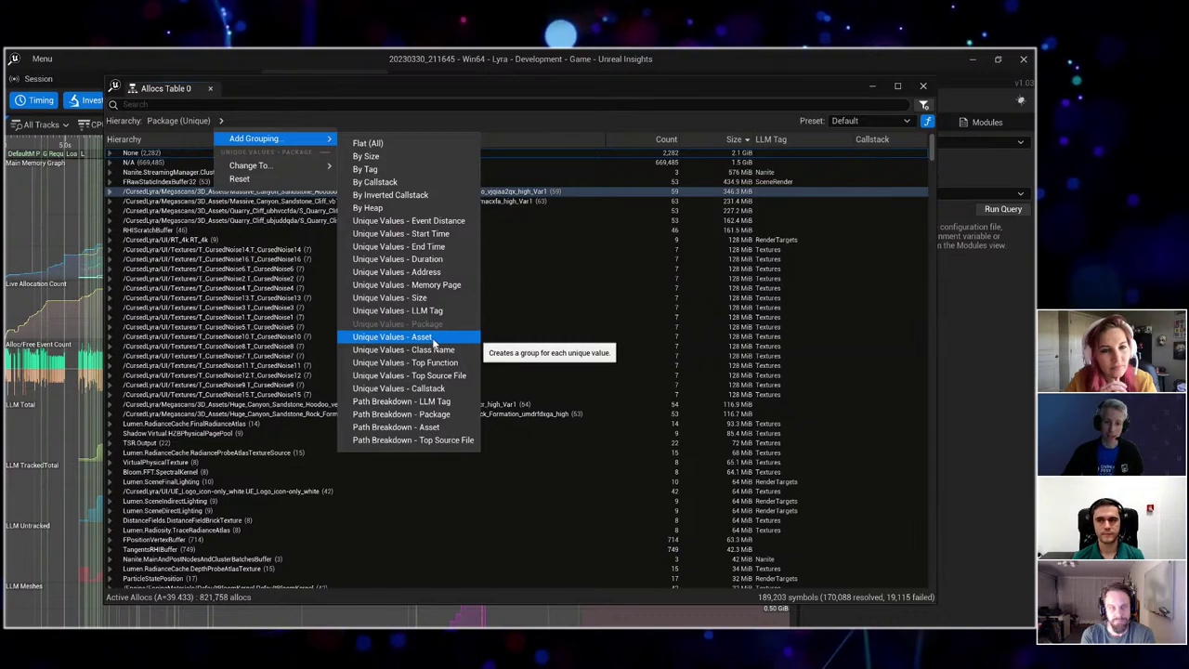
left_click(433, 338)
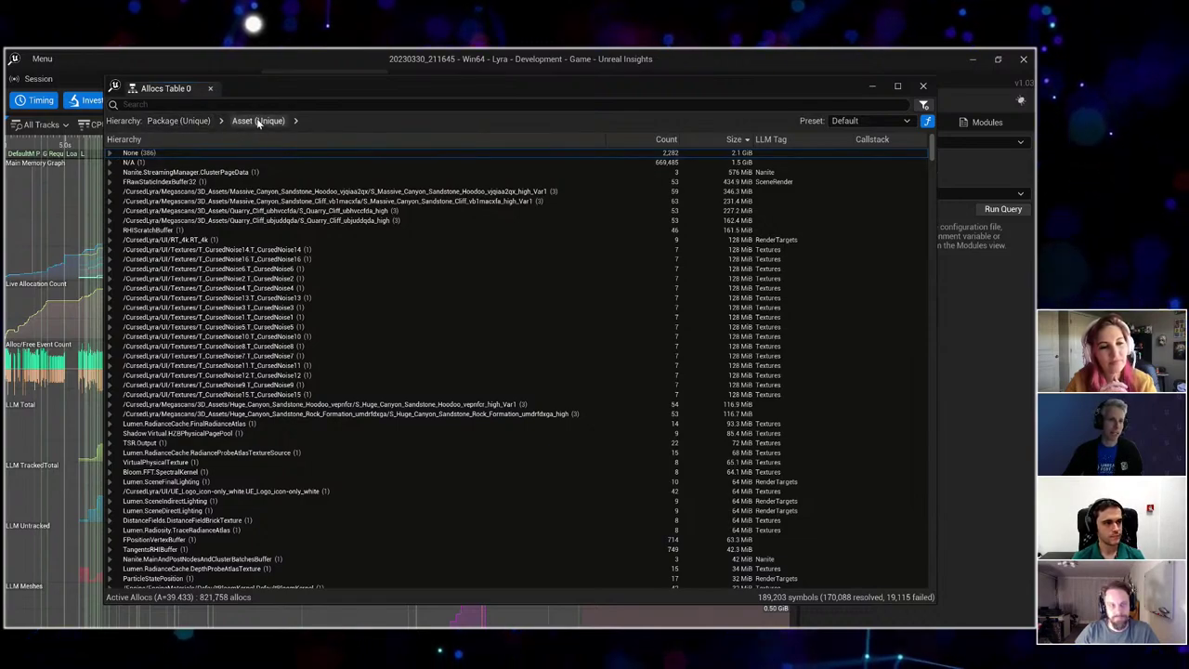
Expand the Massive_Canyon_Sandstone_Hoodoo package and compare the sizes of its static mesh, BodySetup and NavCollision assets.
left_click(199, 192)
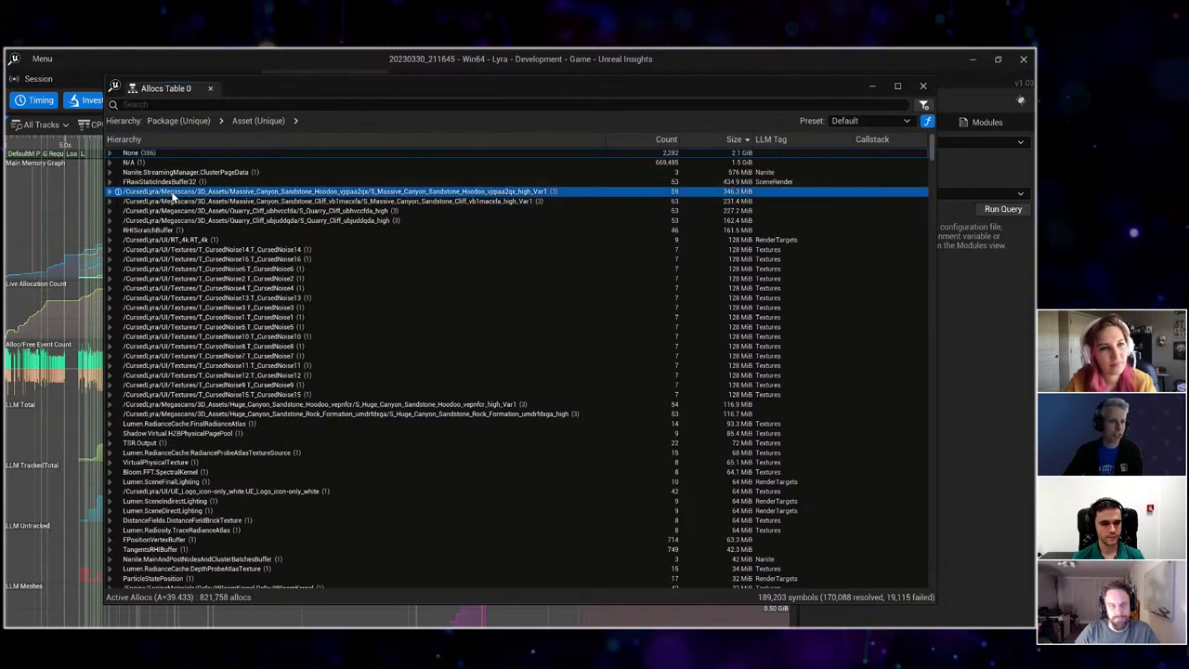
left_click(109, 191)
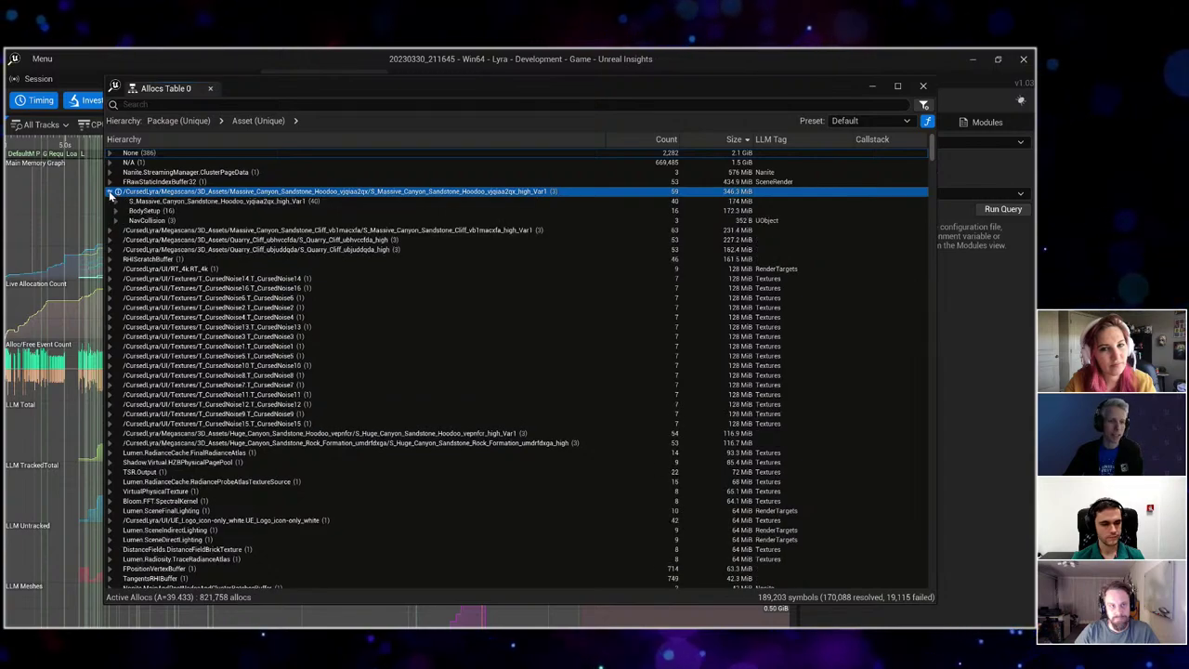
key("Down")
key("Down")
key("Down")
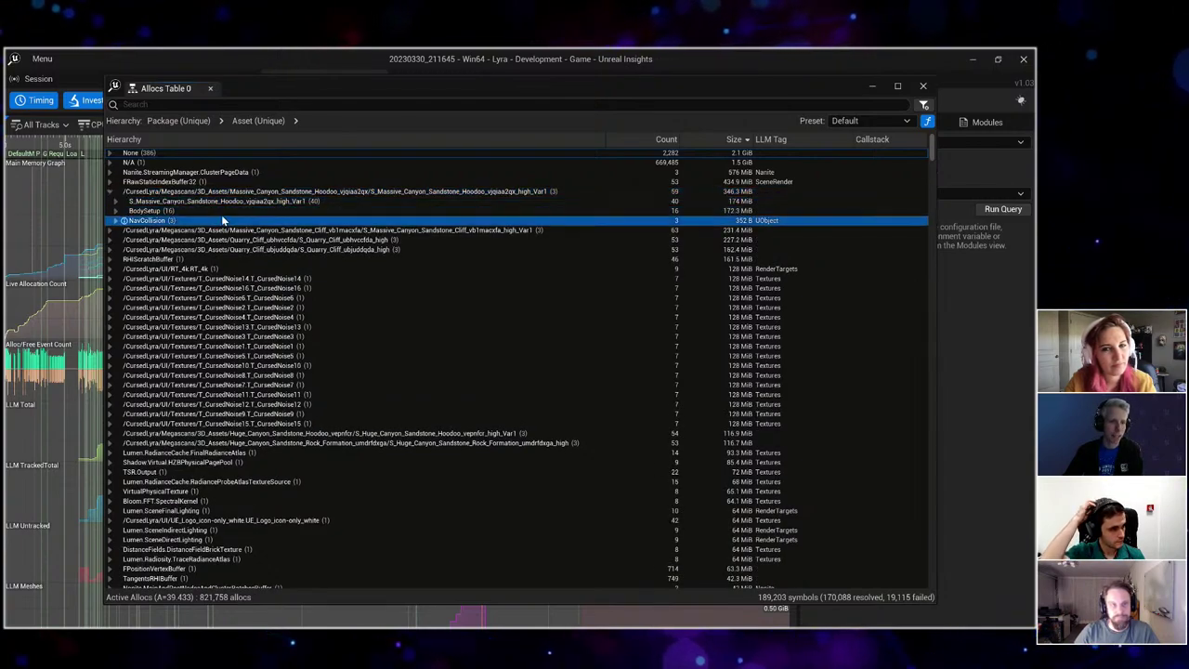
key("Up")
key("Up")
key("Down")
key("Down")
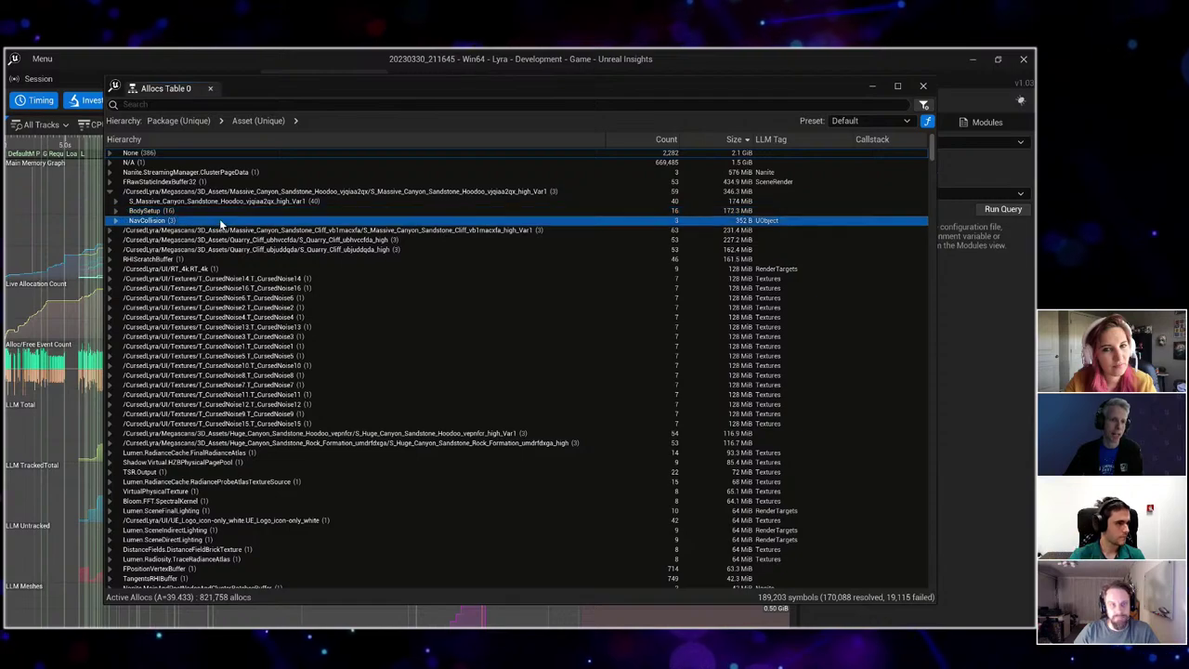
key("Up")
key("Up")
key("Down")
key("Down")
key("Up")
key("Up")
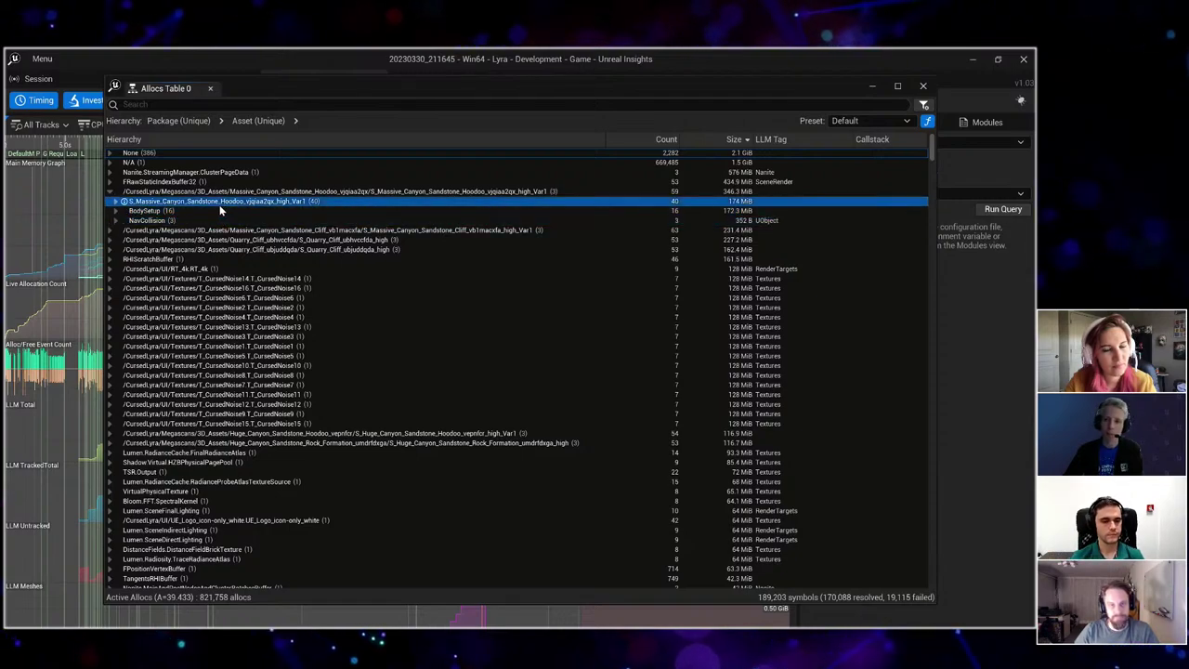
left_click(112, 203)
left_click(113, 203)
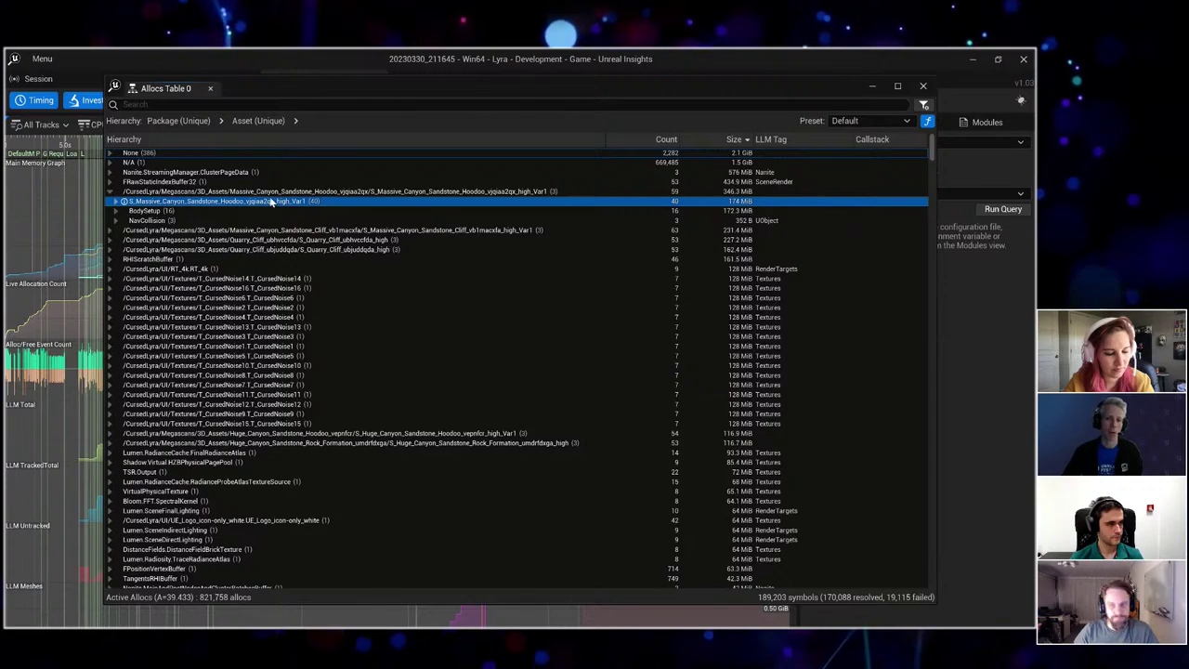
Add a Unique Values - LLM Tag grouping beneath the Asset grouping.
left_click(296, 122)
mouse_move(321, 139)
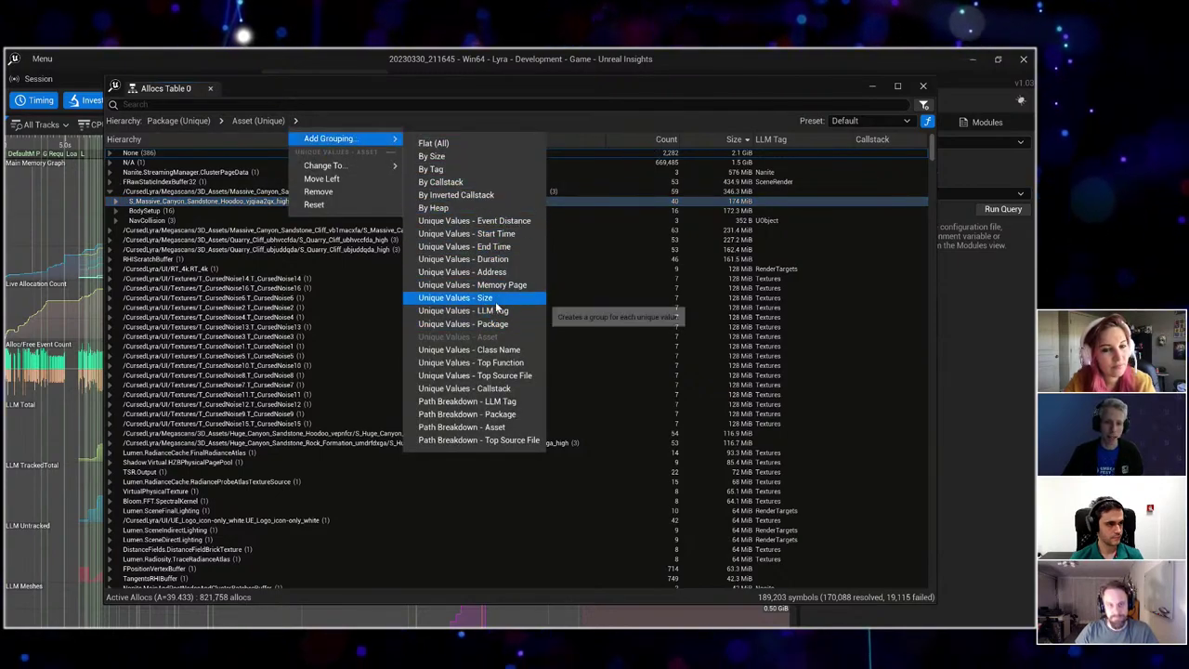
left_click(502, 312)
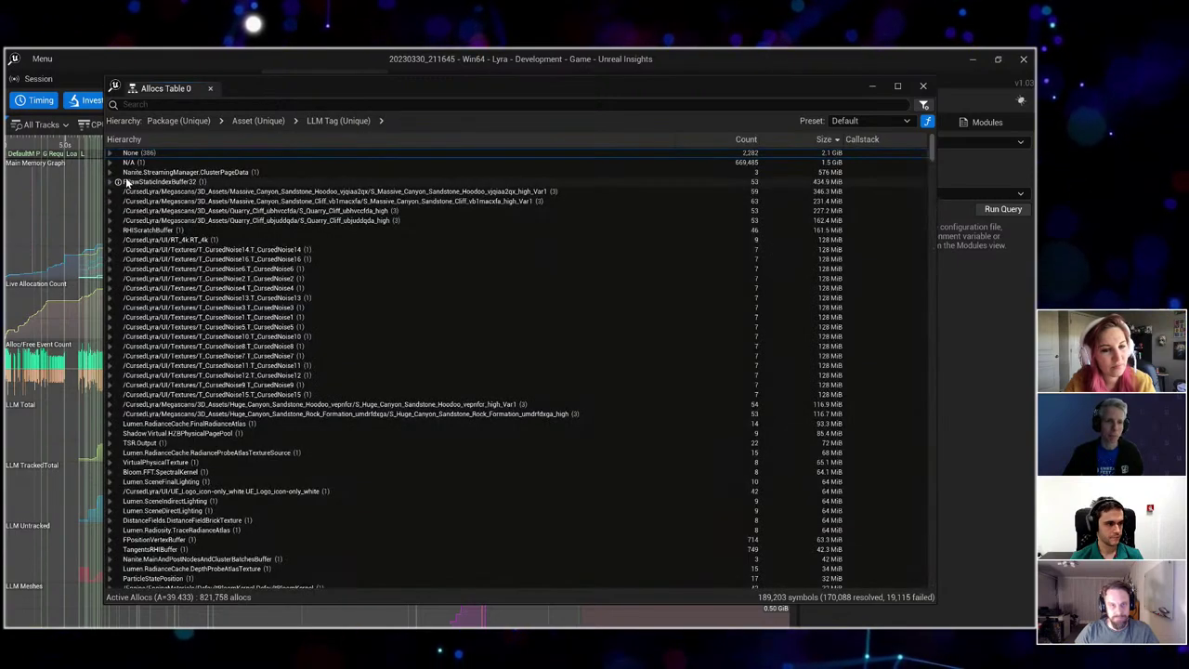
Expand the Massive_Canyon_Sandstone_Hoodoo package and its static mesh asset to examine the memory size under each LLM tag.
double_click(185, 194)
left_click(186, 200)
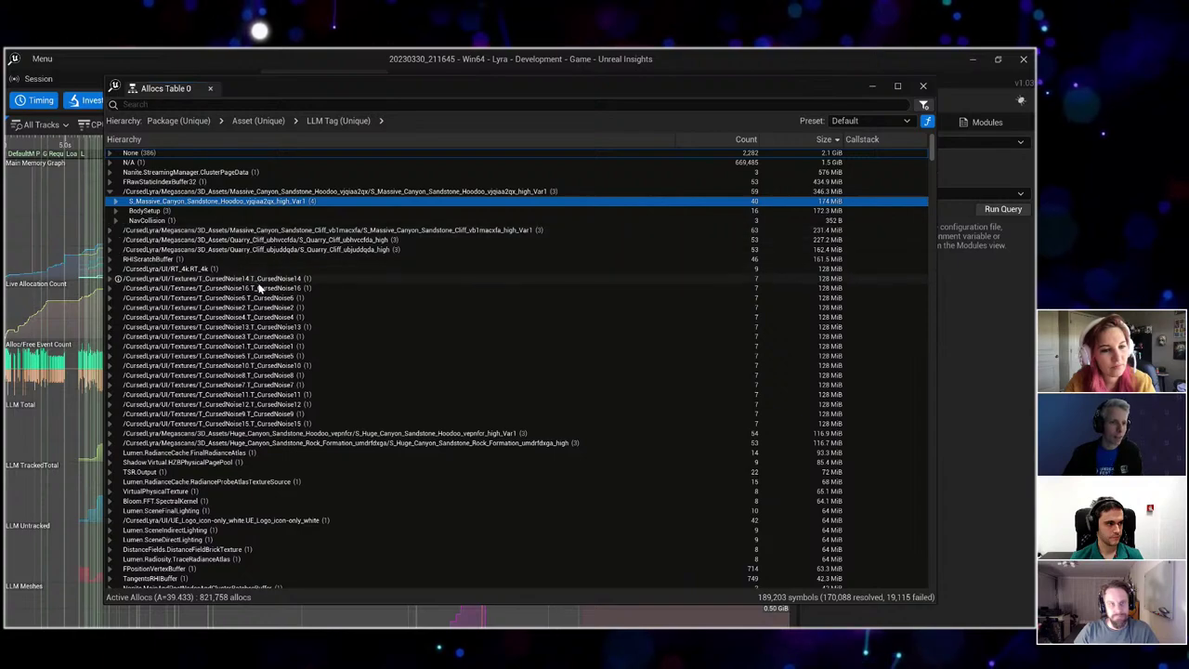
double_click(186, 200)
left_click(614, 212)
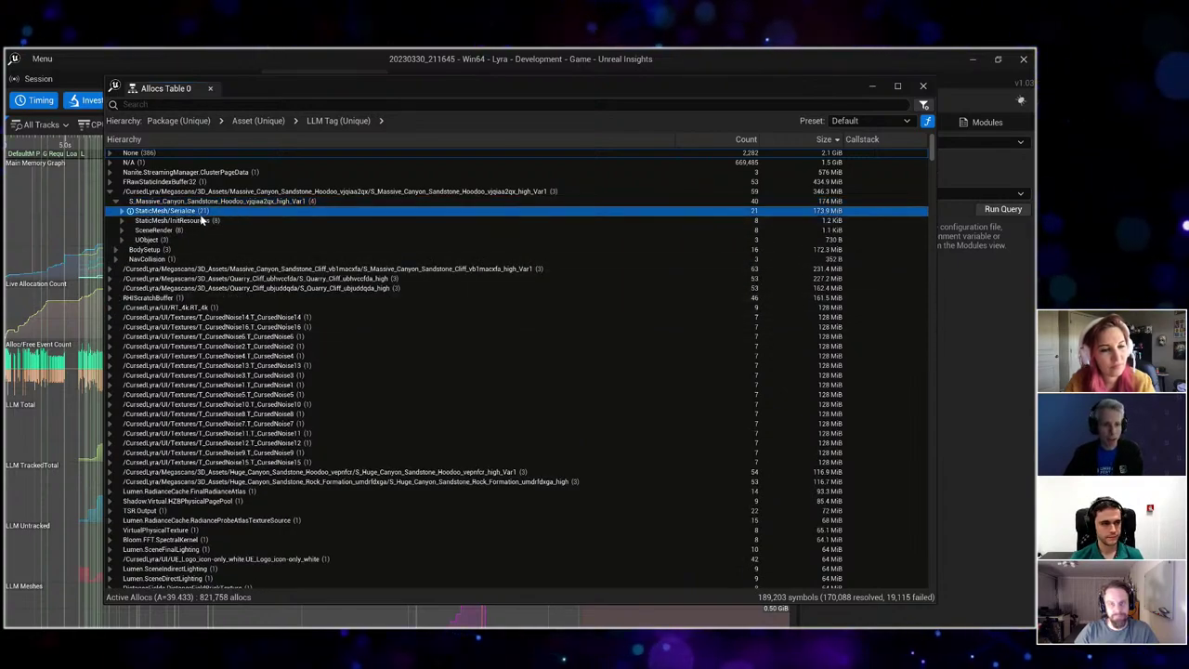
left_click(652, 223)
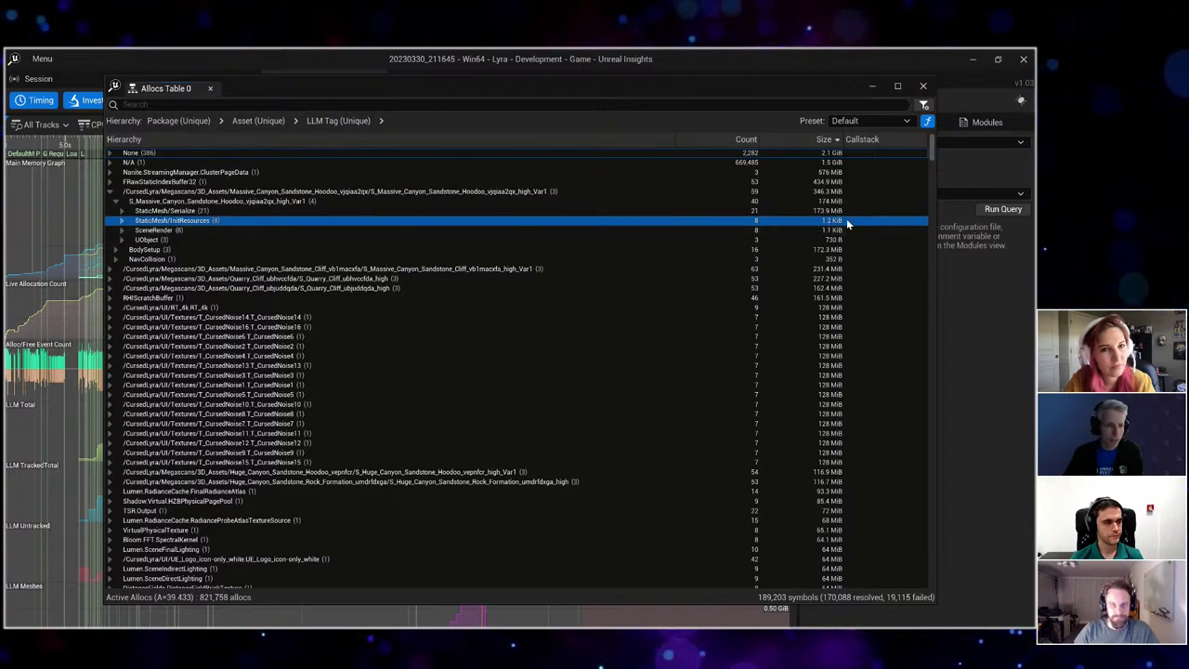
left_click(203, 229)
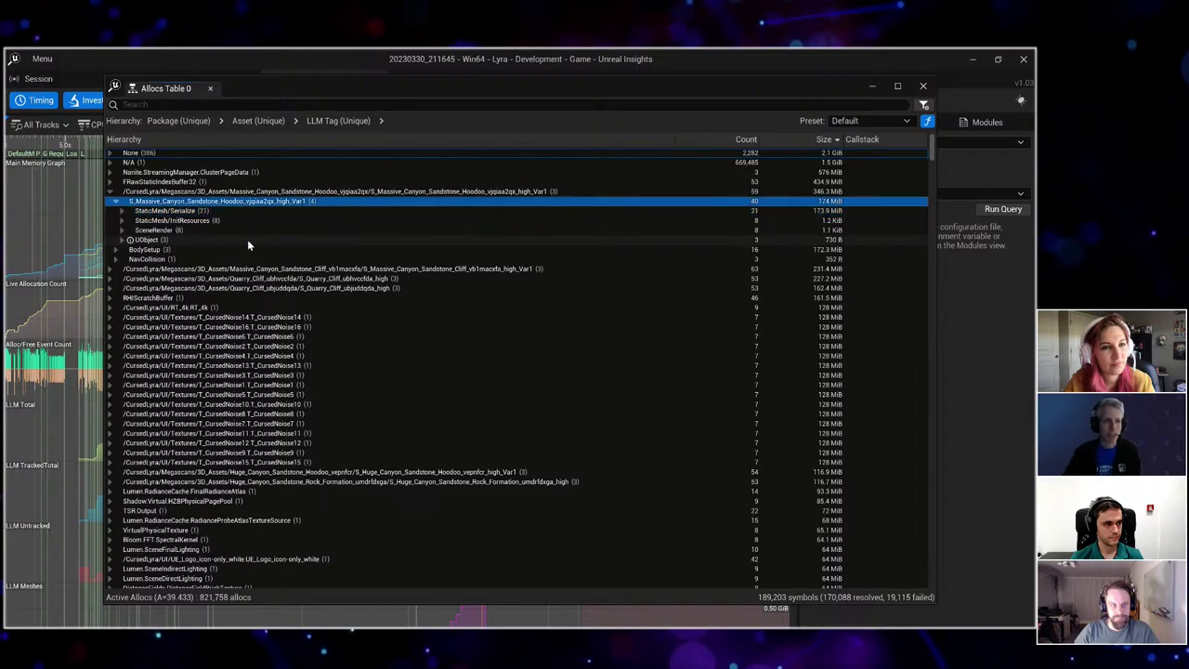
Inspect the individual allocations under the hoodoo mesh's StaticMesh/Serialize tag and collapse them again.
left_click(173, 211)
double_click(174, 212)
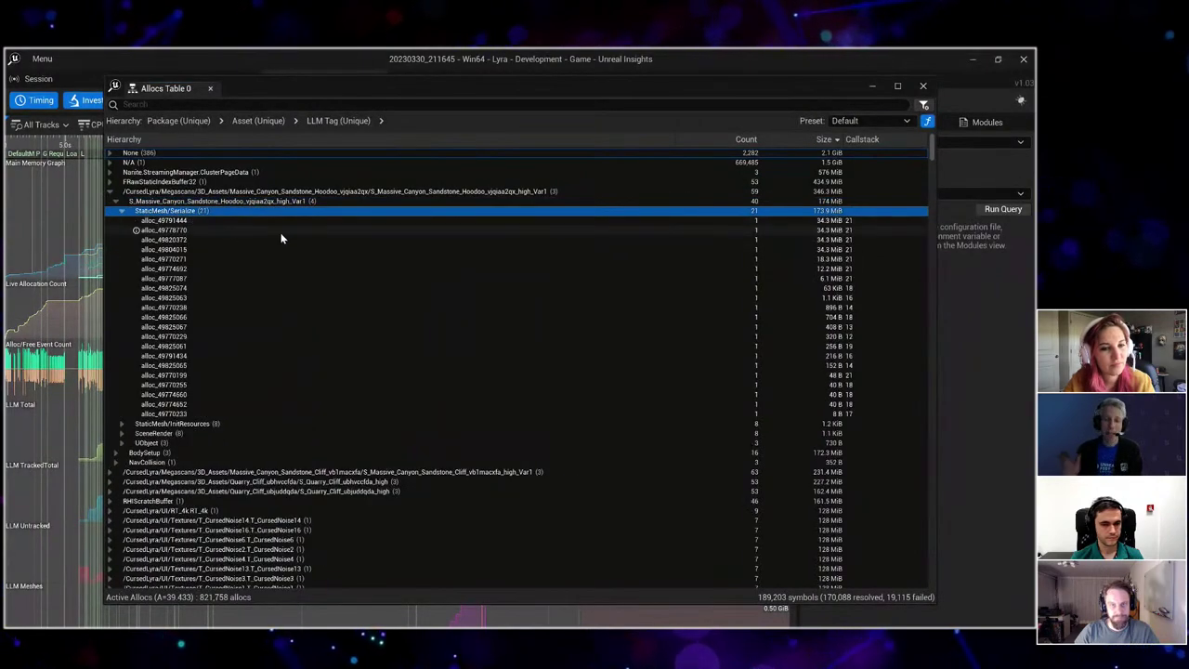
key("Left")
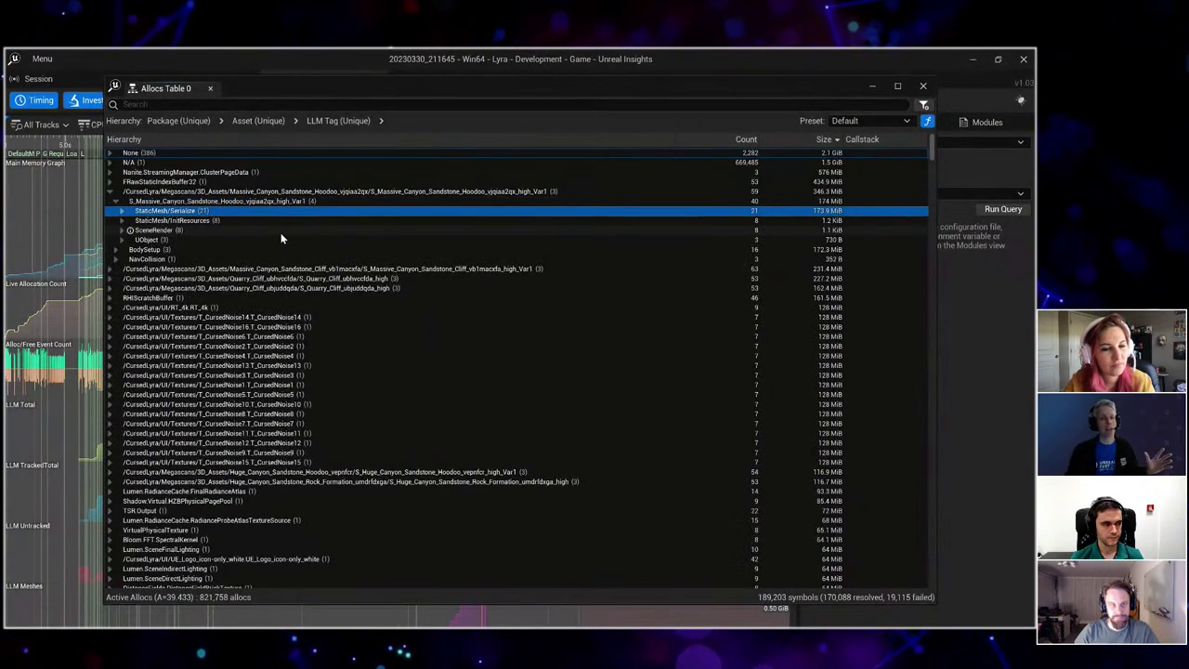
Add a By Callstack grouping beneath the LLM Tag grouping.
left_click(349, 121)
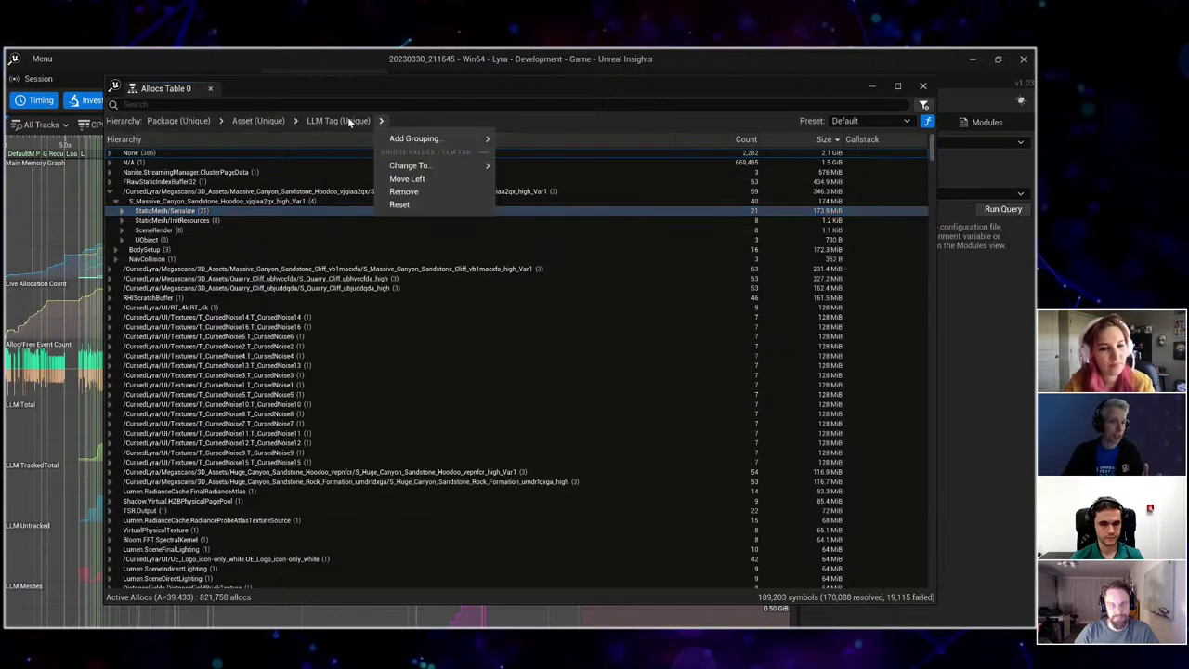
mouse_move(455, 144)
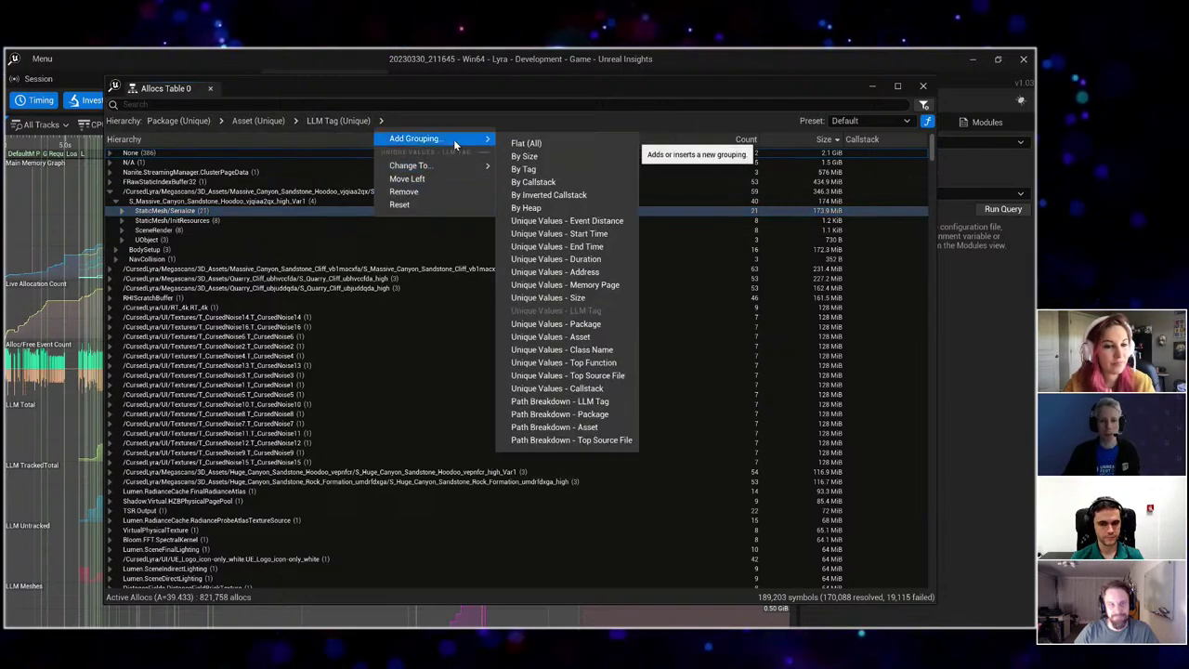
left_click(558, 186)
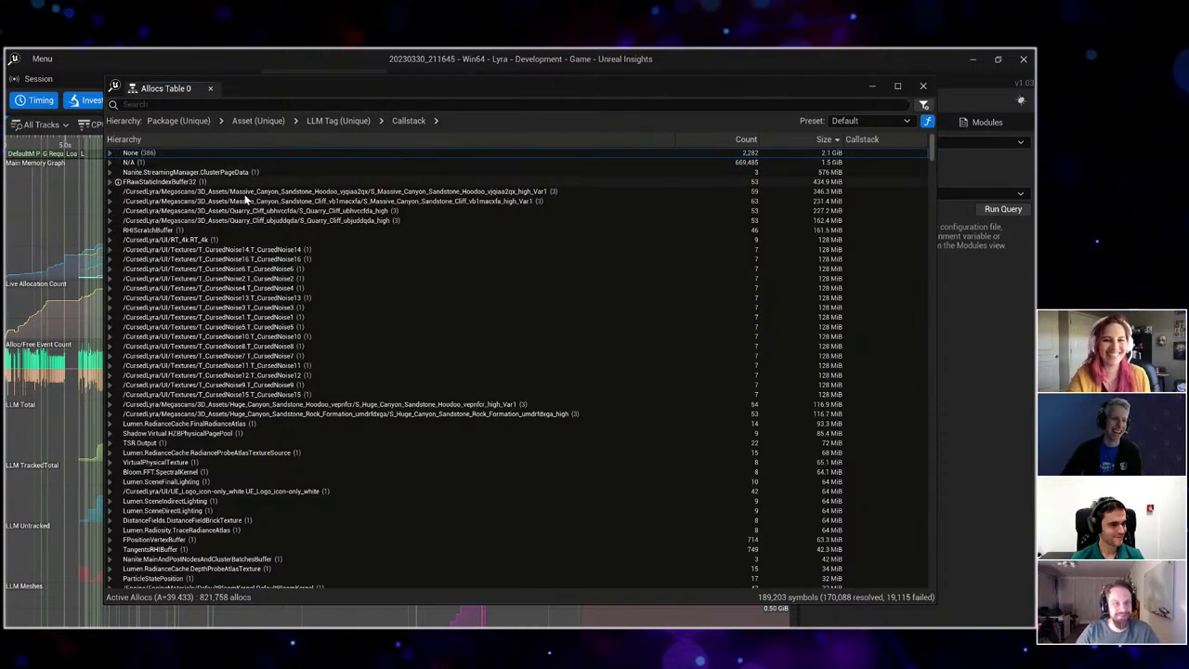
Expand the Massive_Canyon_Sandstone_Hoodoo package under the callstack grouping and look through its three assets.
left_click(385, 192)
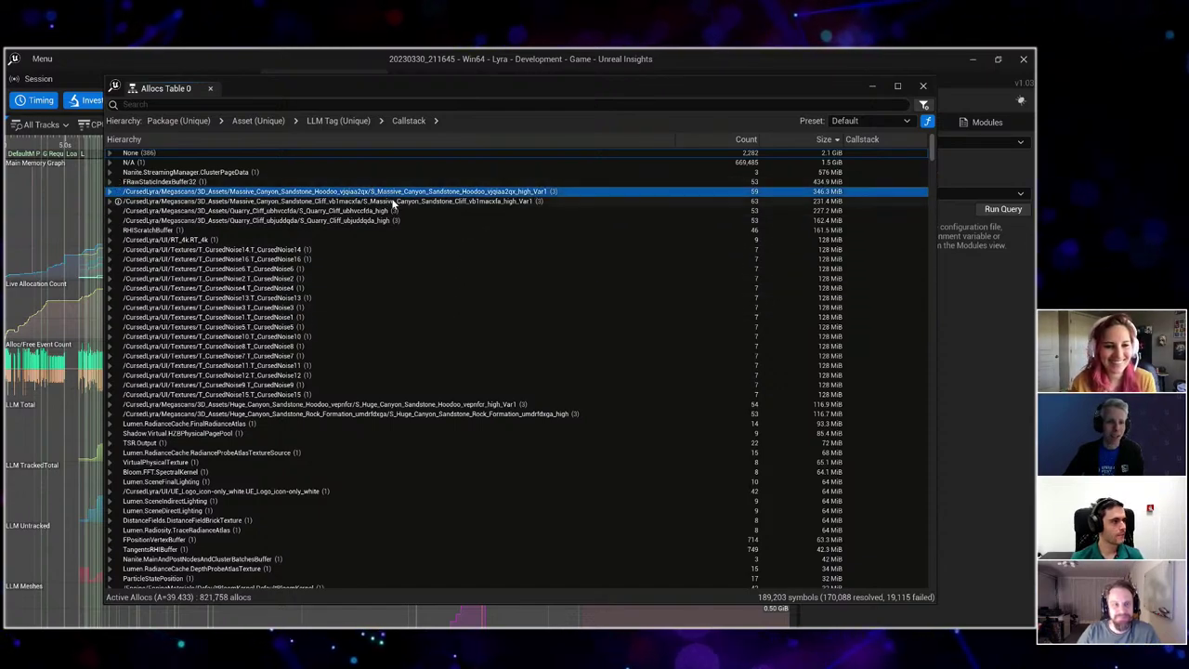
double_click(439, 193)
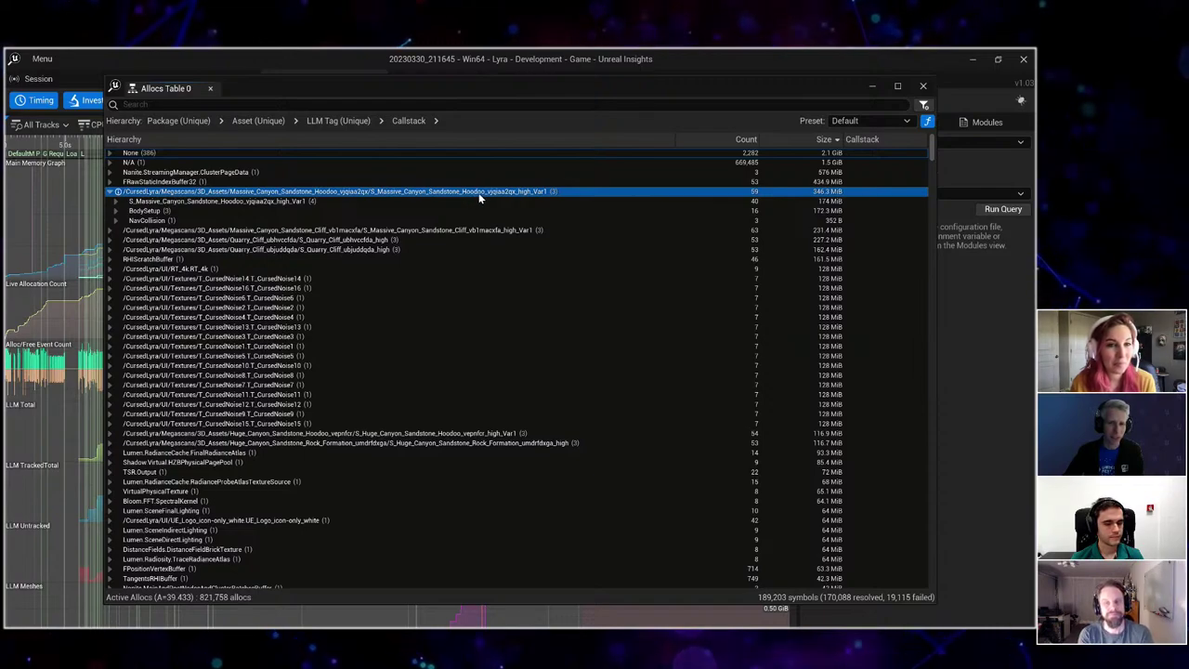
key("Down")
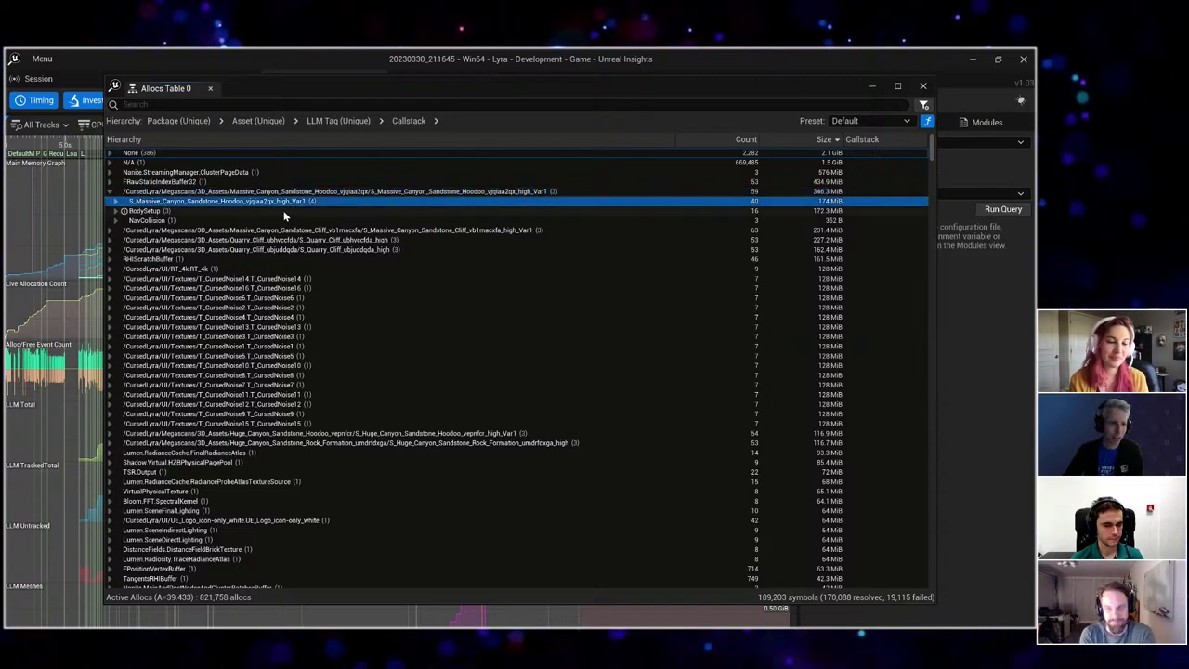
key("Down")
key("Down")
key("Up")
key("Up")
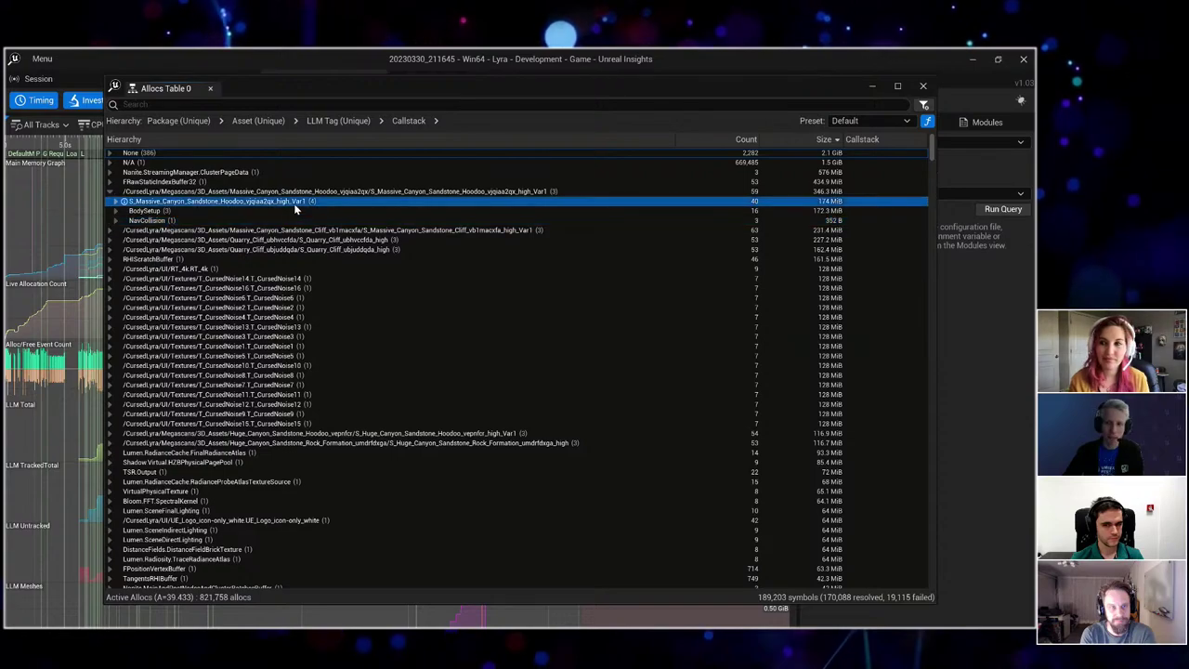
key("Up")
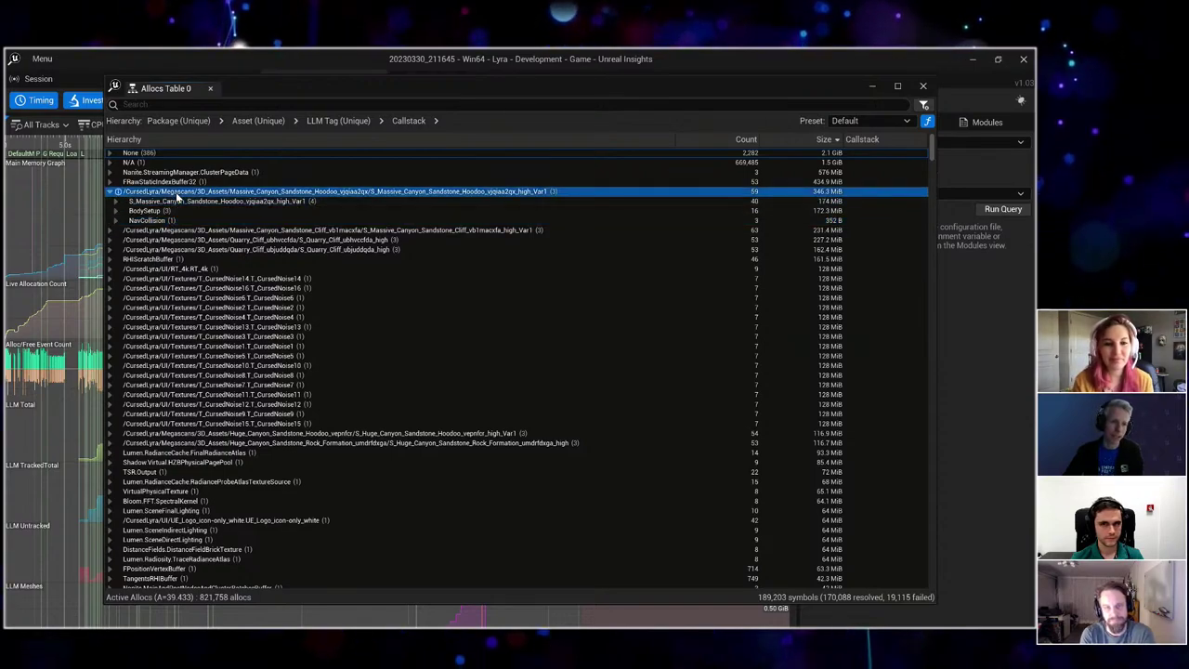
Expand the S_Massive_Canyon_Sandstone_Hoodoo mesh asset and its StaticMesh/Serialize tag to reach the first callstack frame.
key("Down")
key("Right")
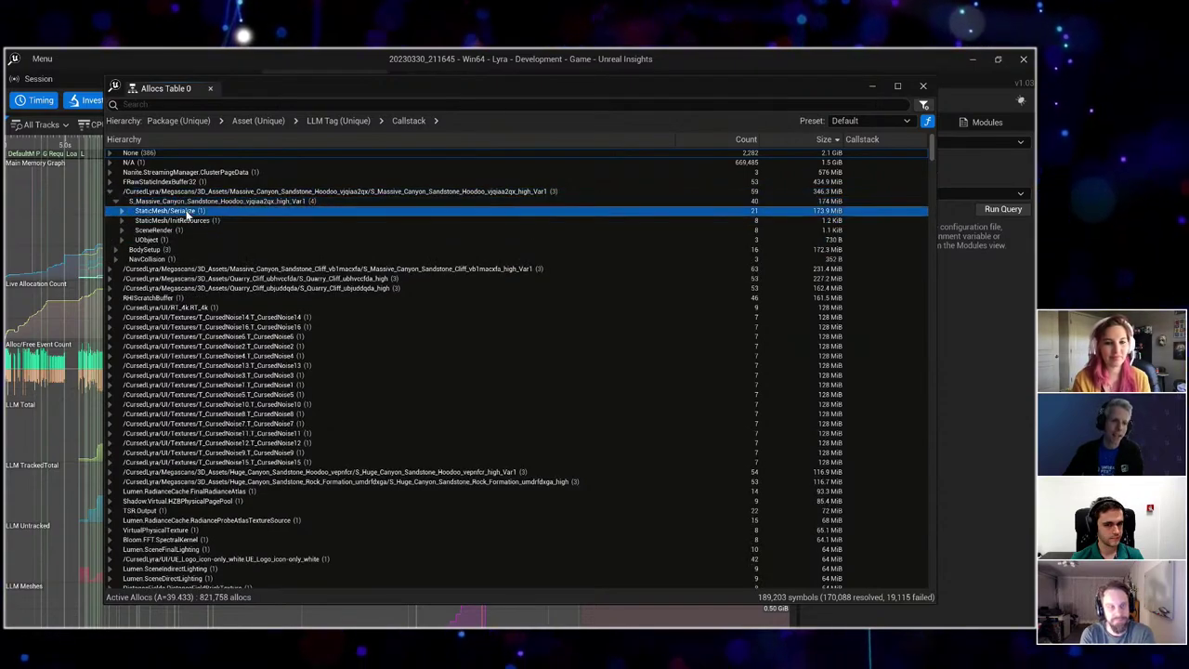
key("Down")
key("Down")
key("Down")
key("Up")
key("Up")
key("Right")
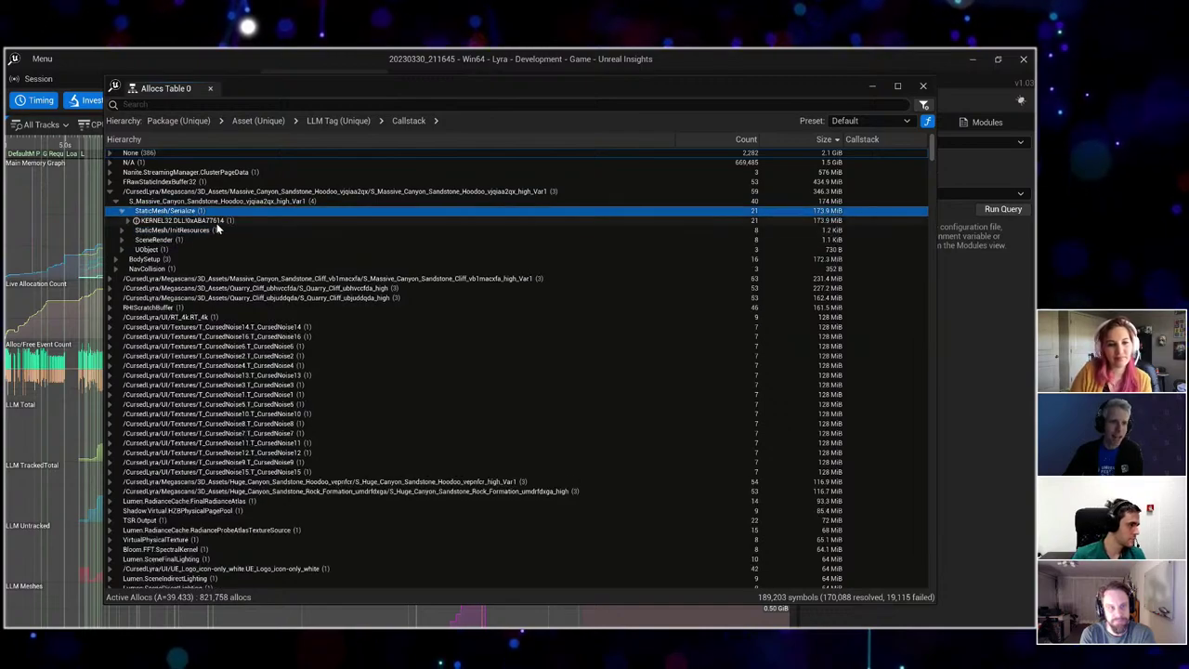
Expand the callstack from the KERNEL32.DLL frame, following the largest branch under FRunnableThreadWin::Run down to its individual allocations.
key("Down")
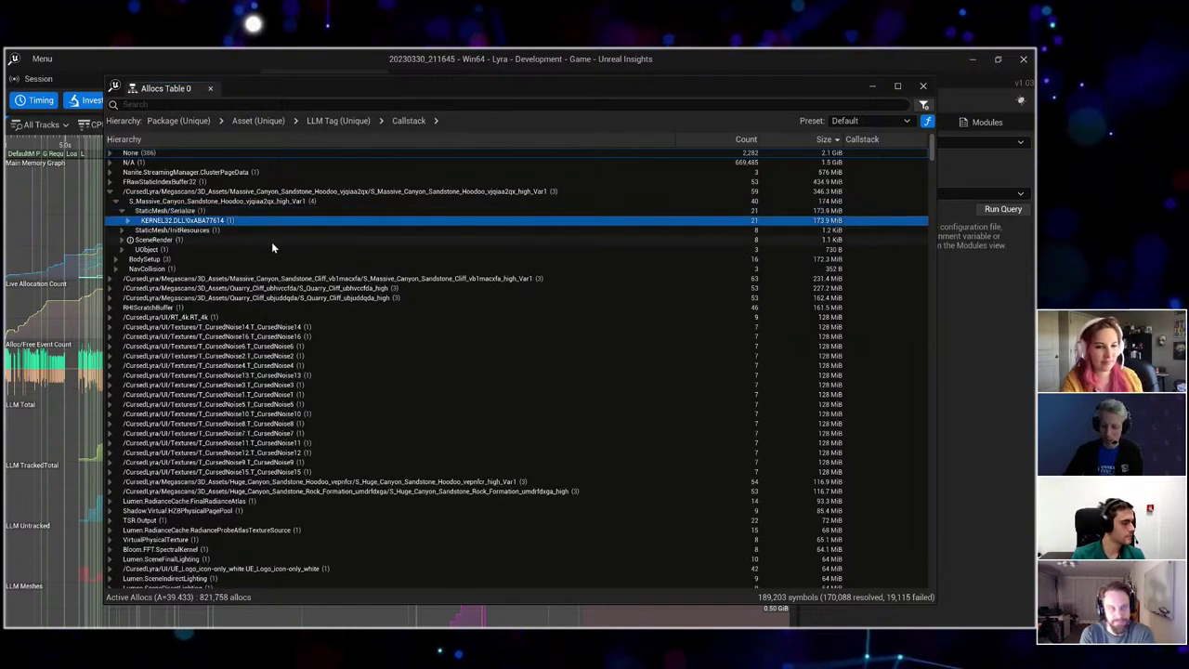
key("Right")
key("Down")
key("Right")
key("Down")
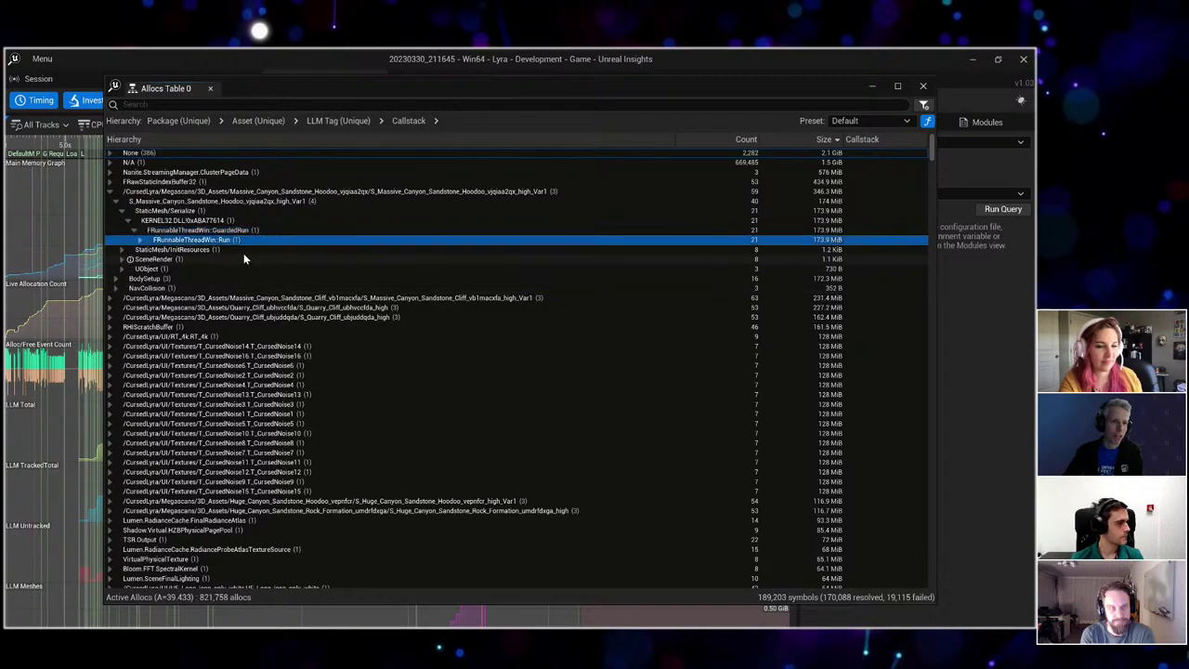
right_click(236, 245)
left_click(303, 306)
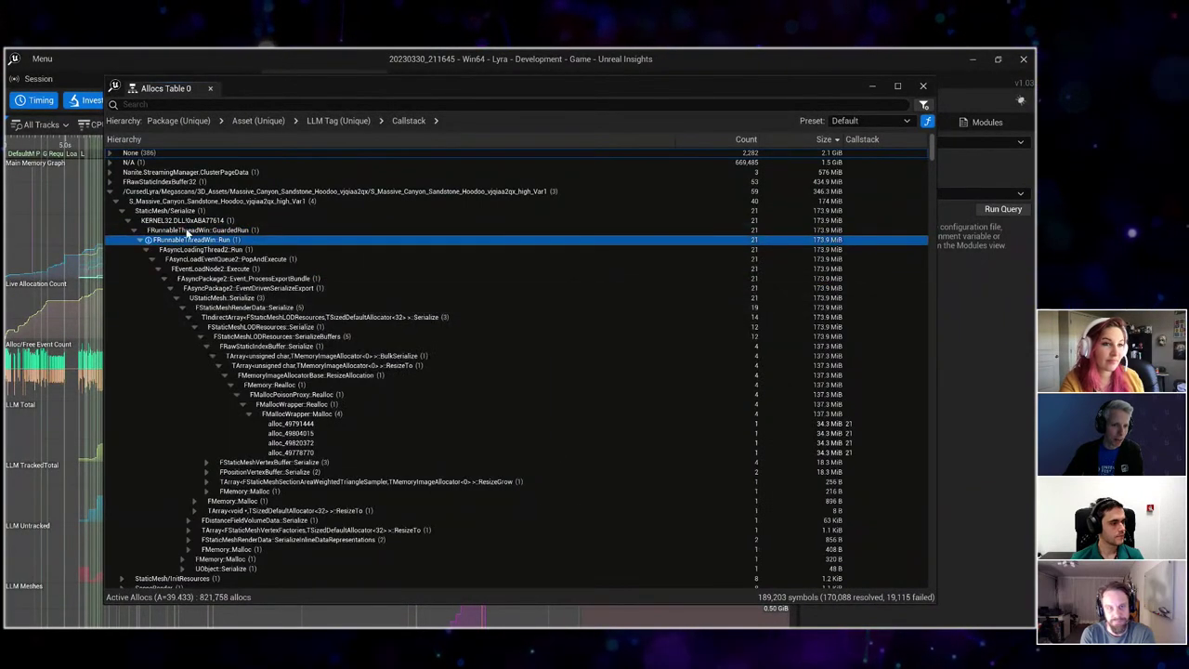
Collapse the innermost callstack frames up to FMallocPoisonProxy::Realloc, and collapse the whole Massive_Canyon_Sandstone_Hoodoo package.
left_click(319, 409)
key("Left")
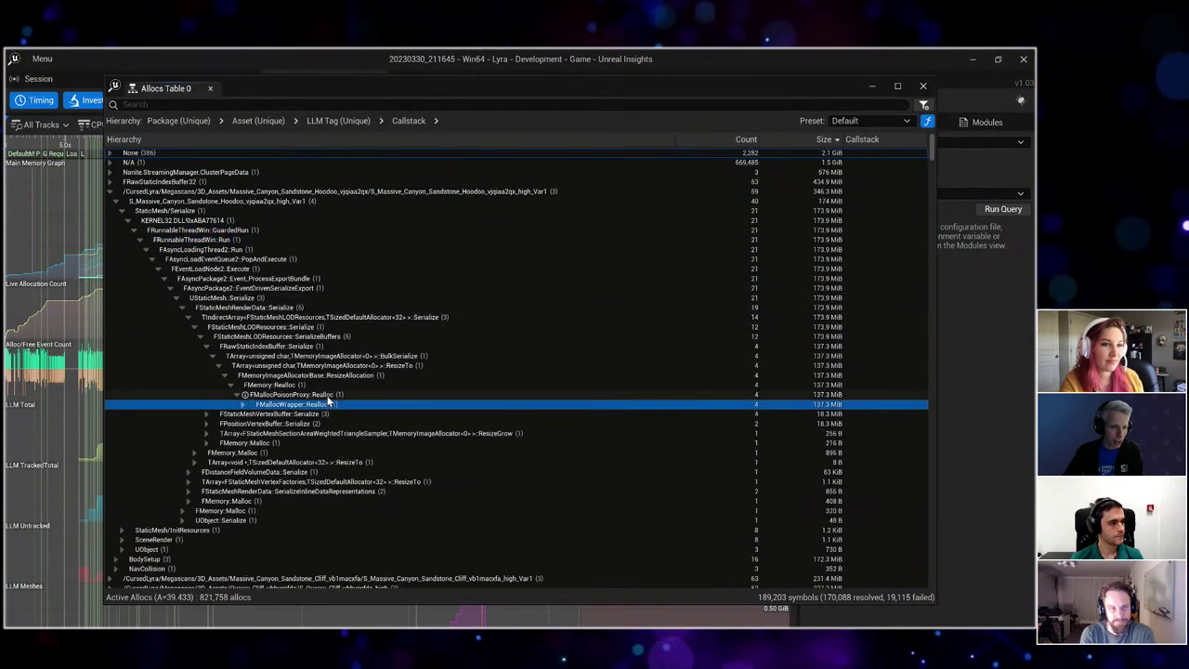
key("Left")
key("Left")
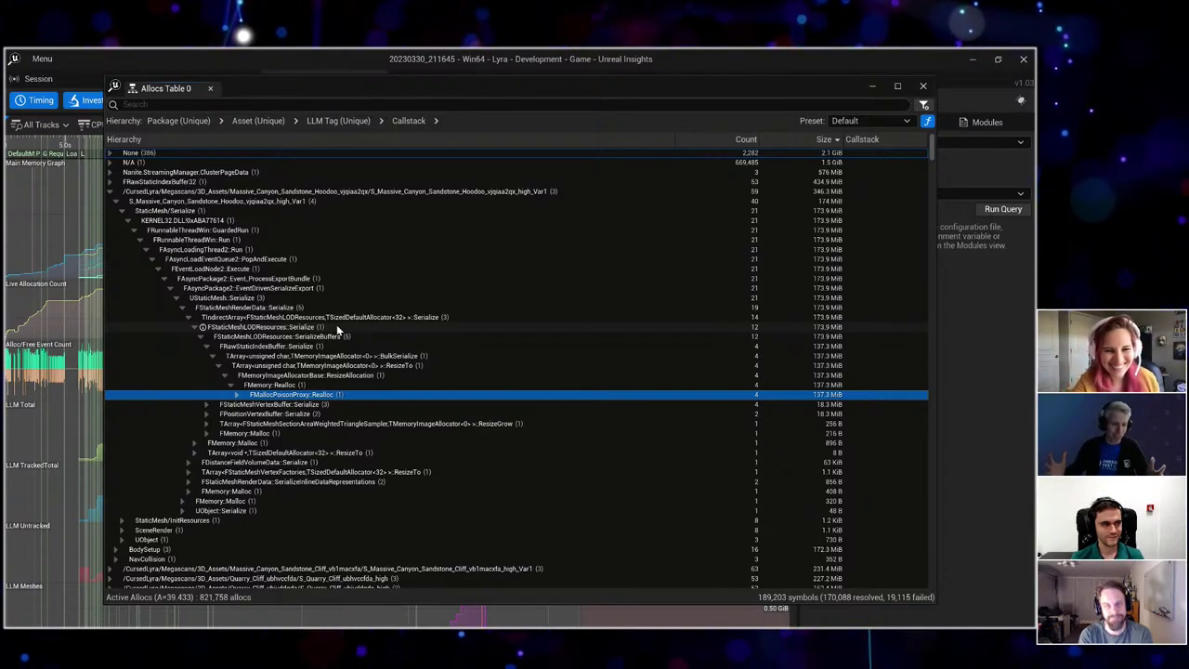
left_click(115, 191)
Highlight the four Massive_Canyon and Quarry_Cliff Megascans packages together and compare their sizes.
left_click(318, 191)
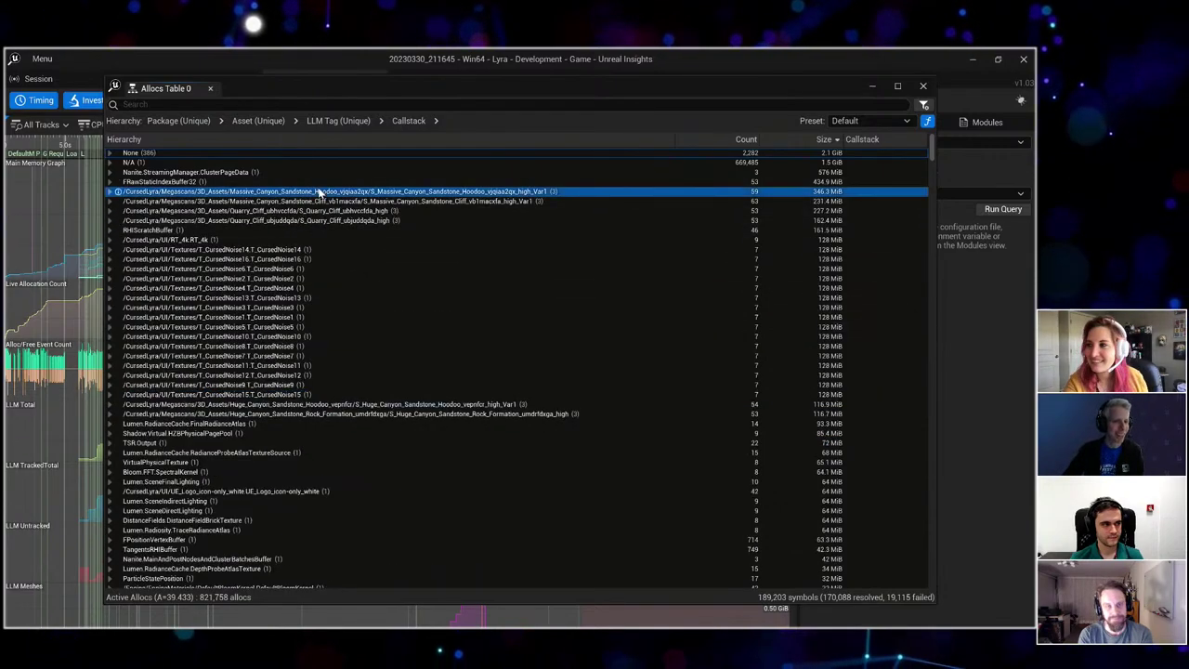
left_click(380, 218, "shift")
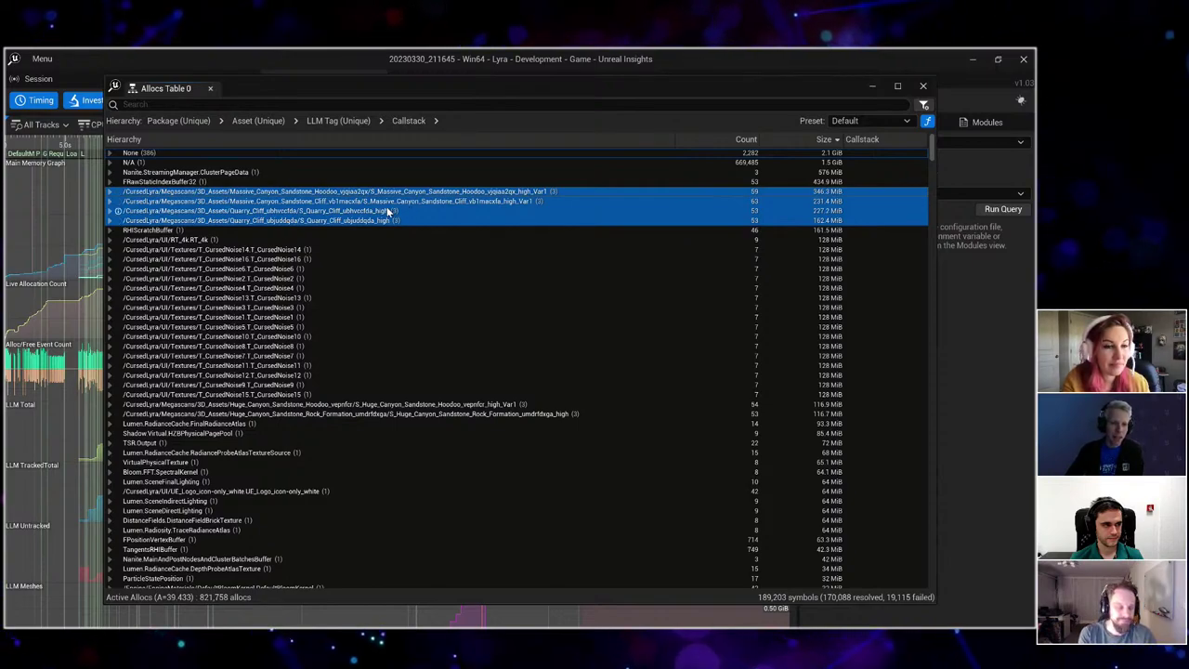
mouse_move(844, 201)
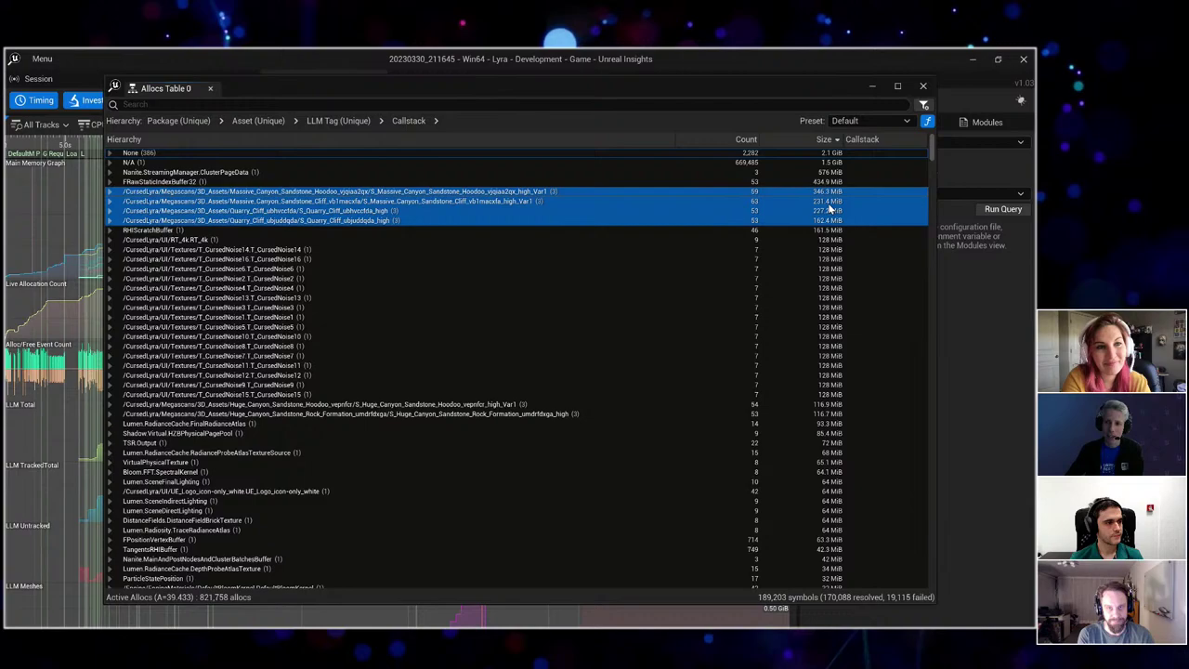
left_click(806, 221)
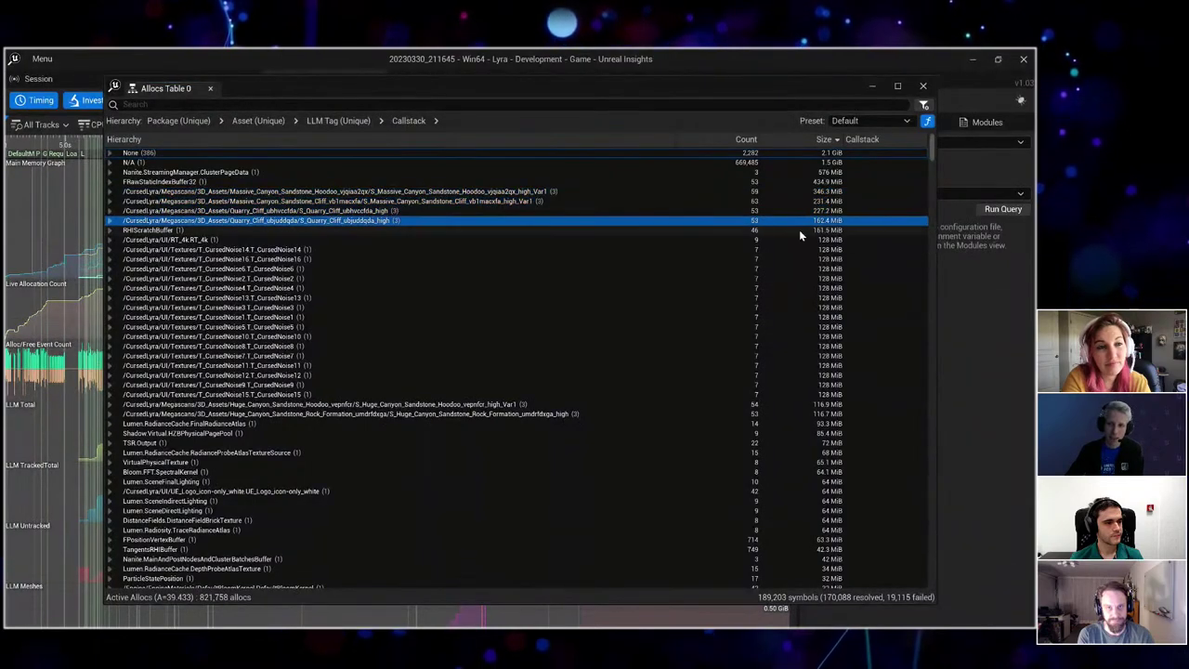
Examine the allocation counts and sizes of the T_CursedNoise texture packages.
left_click(283, 269)
left_click(334, 336)
left_click(389, 384)
left_click(864, 336)
left_click(734, 297)
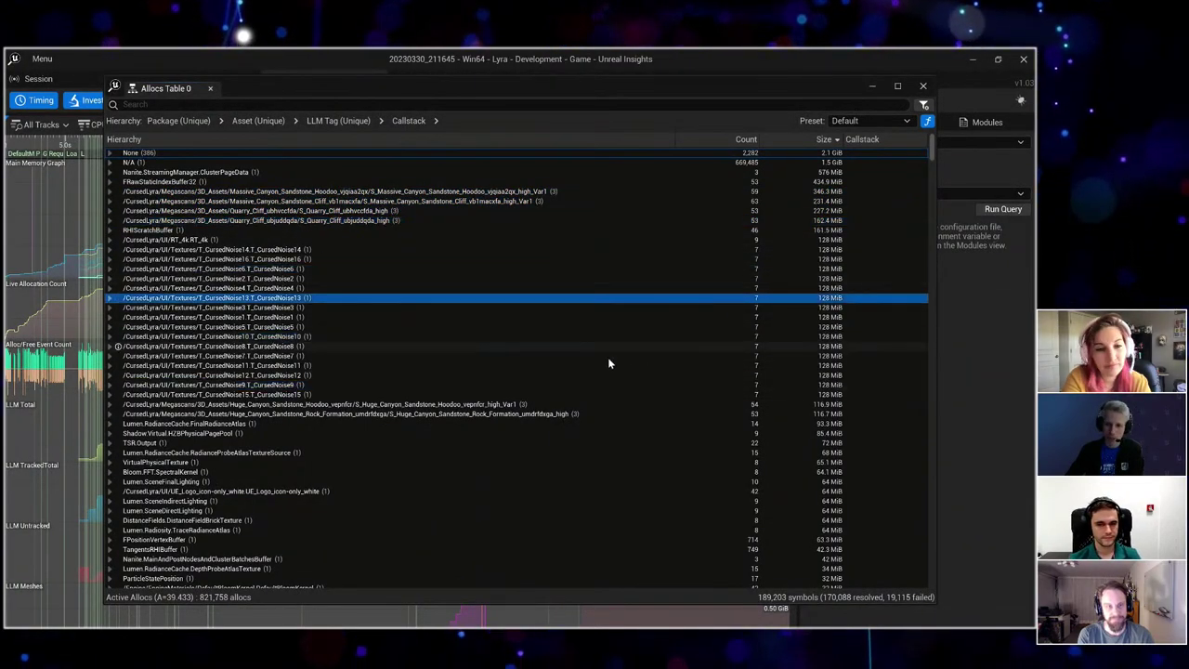
Check the sizes of the two Huge_Canyon_Sandstone packages and the UE_Logo_icon-only_white package.
left_click(379, 405)
left_click(379, 414, "shift")
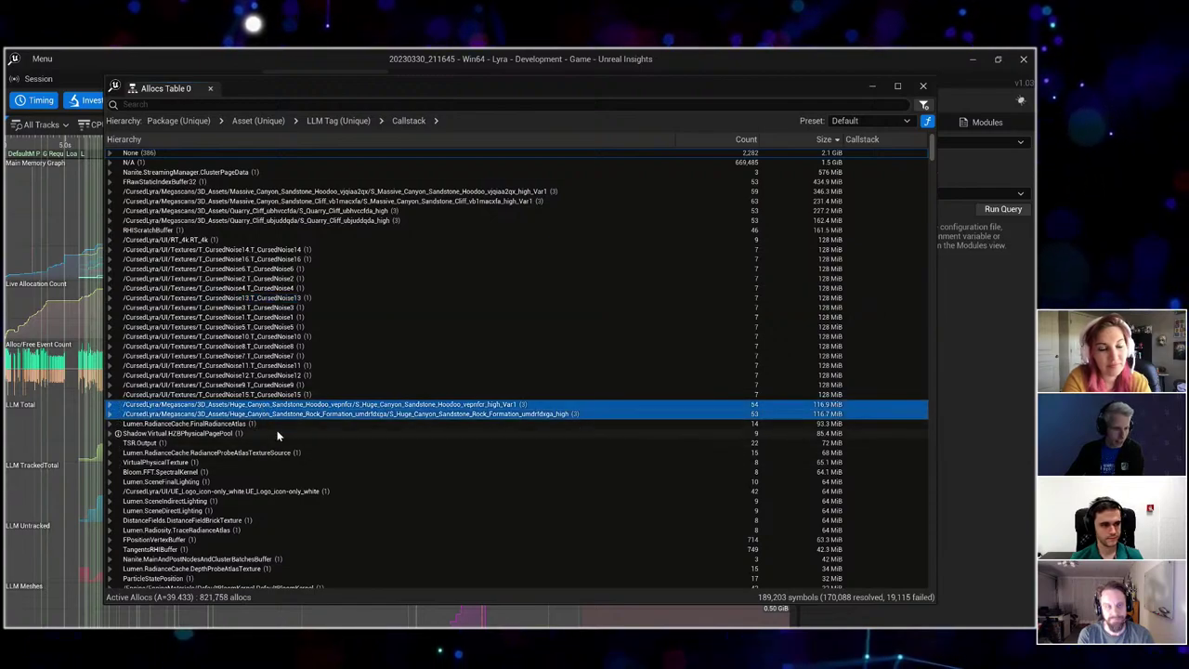
left_click(706, 491)
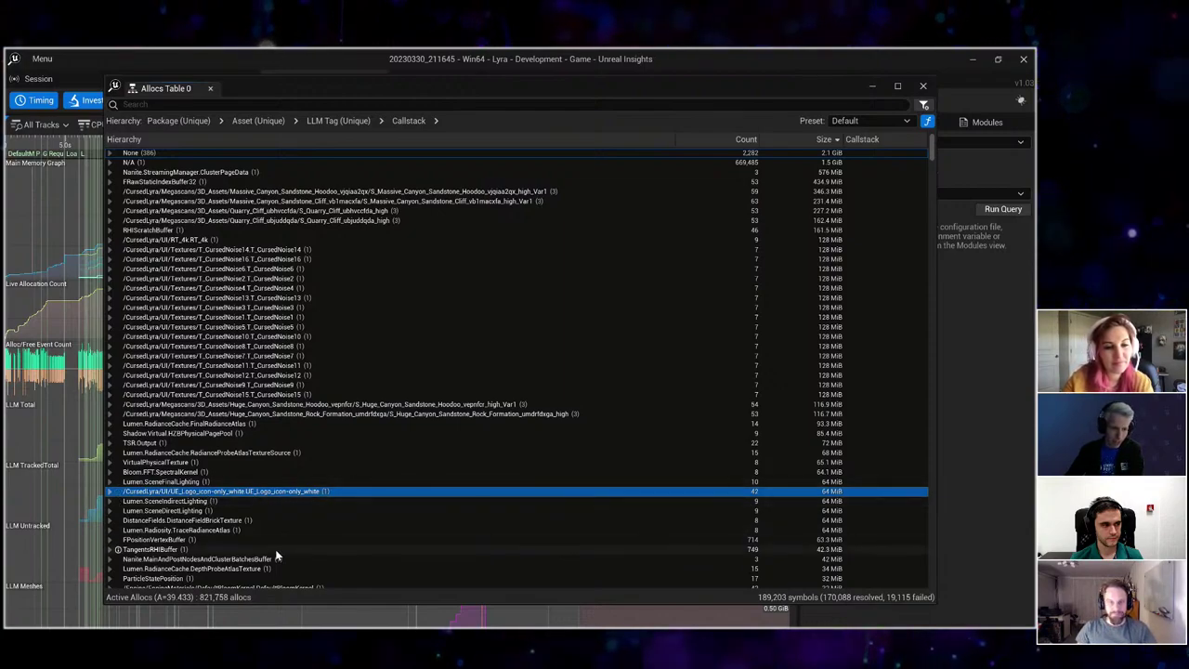
Review the Shadow.Virtual.HZBPhysicalPagePool, FRawStaticIndexBuffer32 and RHIScratchBuffer entries, and briefly expand TSR.Output to see its contents.
left_click(219, 433)
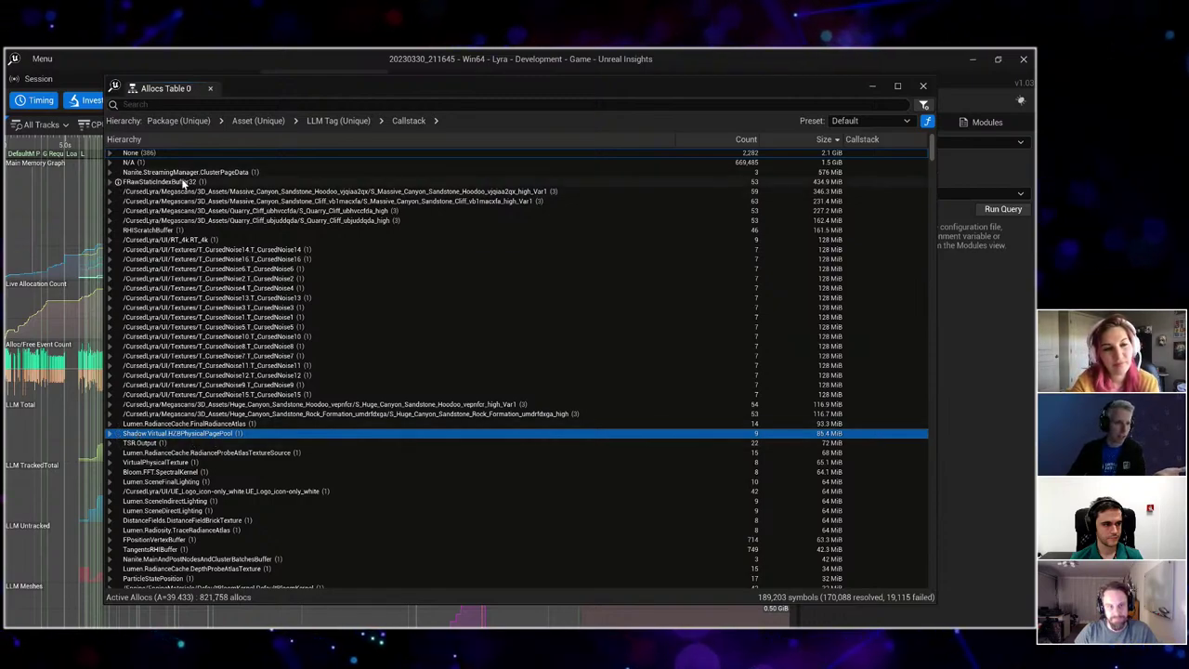
left_click(149, 182)
left_click(135, 230)
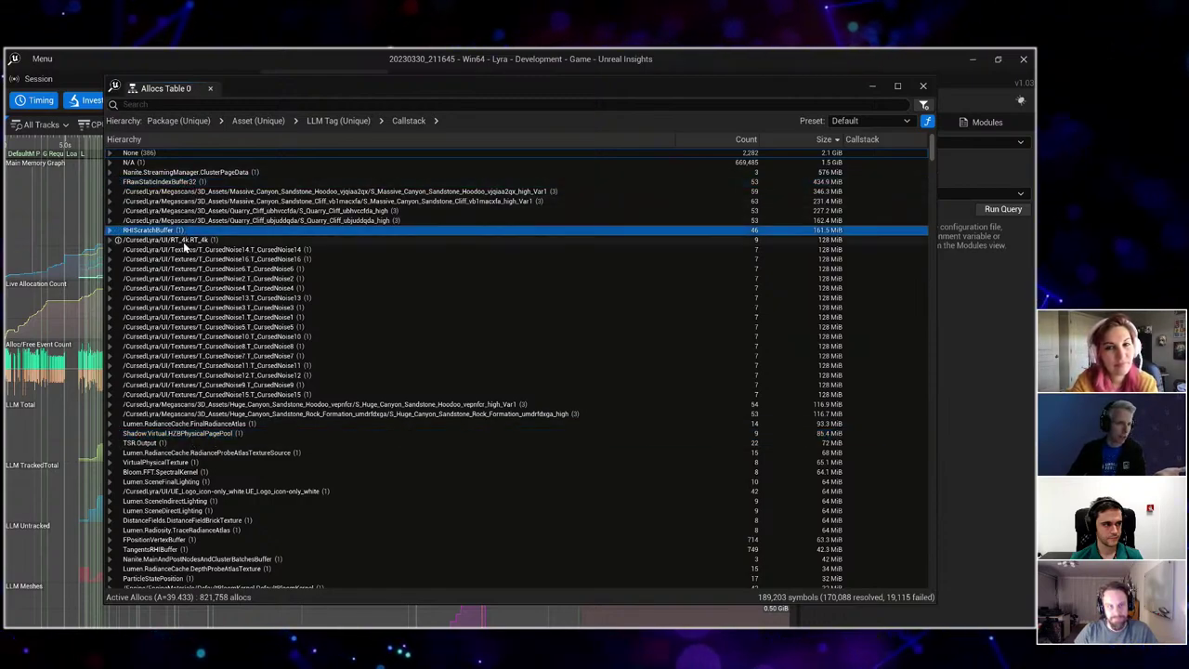
left_click(205, 444)
double_click(205, 445)
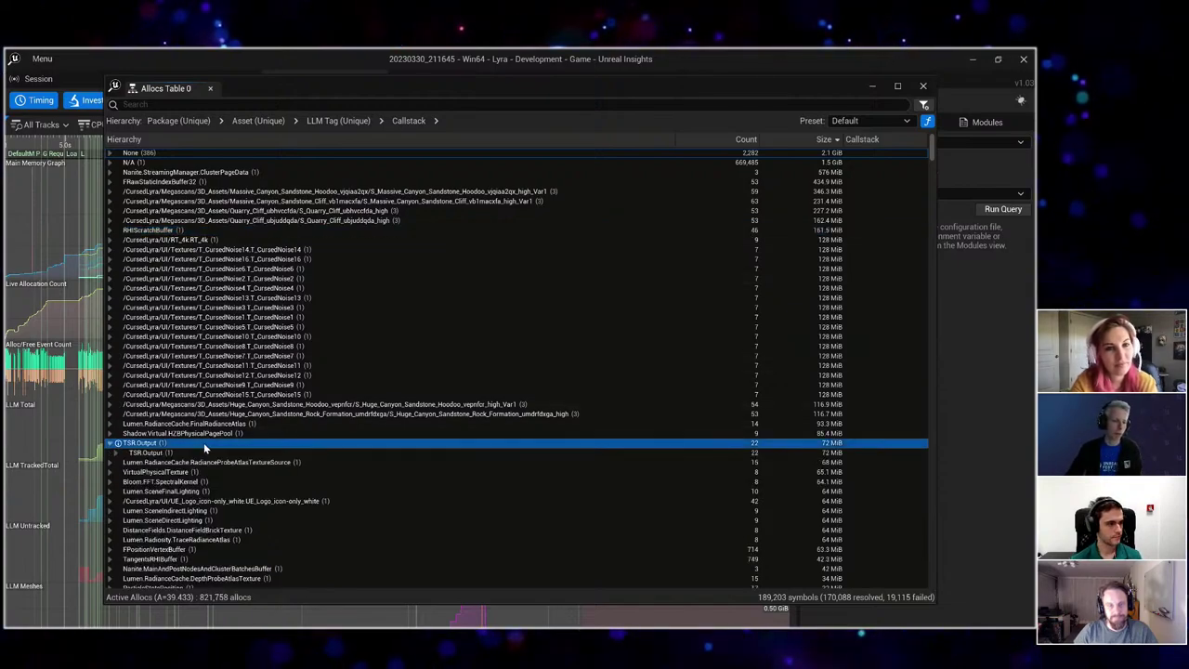
double_click(206, 445)
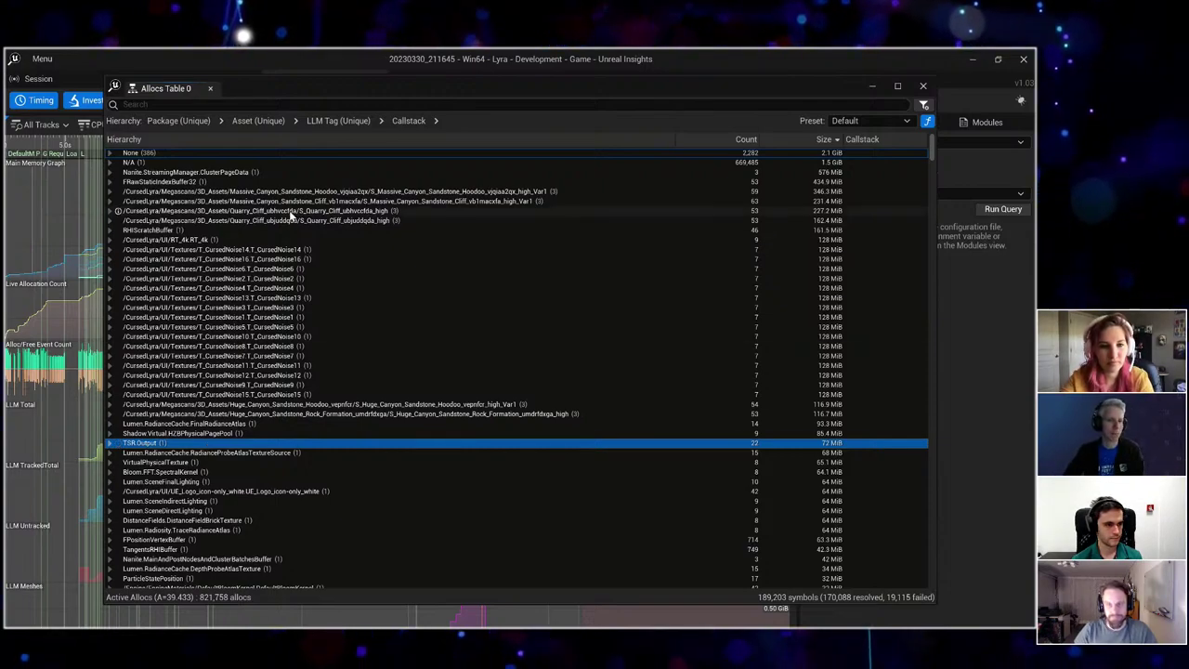
Select the range of Megascans packages from Massive_Canyon_Sandstone_Hoodoo to the second Quarry_Cliff package.
left_click(313, 191)
left_click(316, 202, "shift")
left_click(318, 220, "shift")
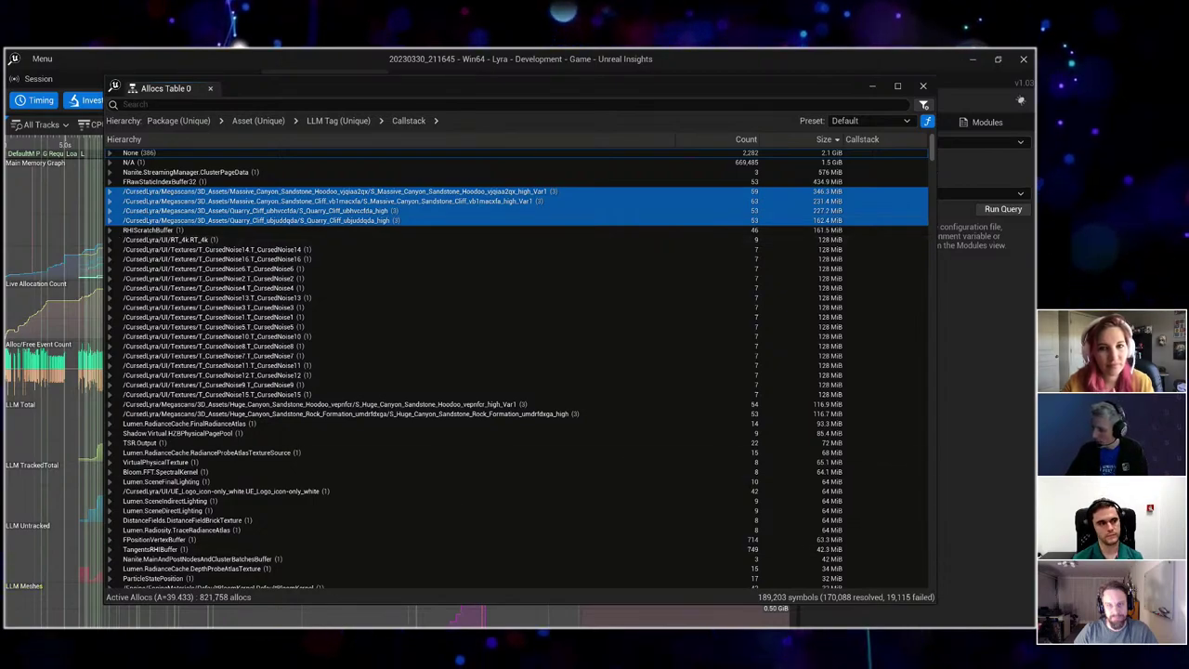
Switch to the Unreal Editor and search for "canyon" in the Open Asset dialog.
key("alt+Tab")
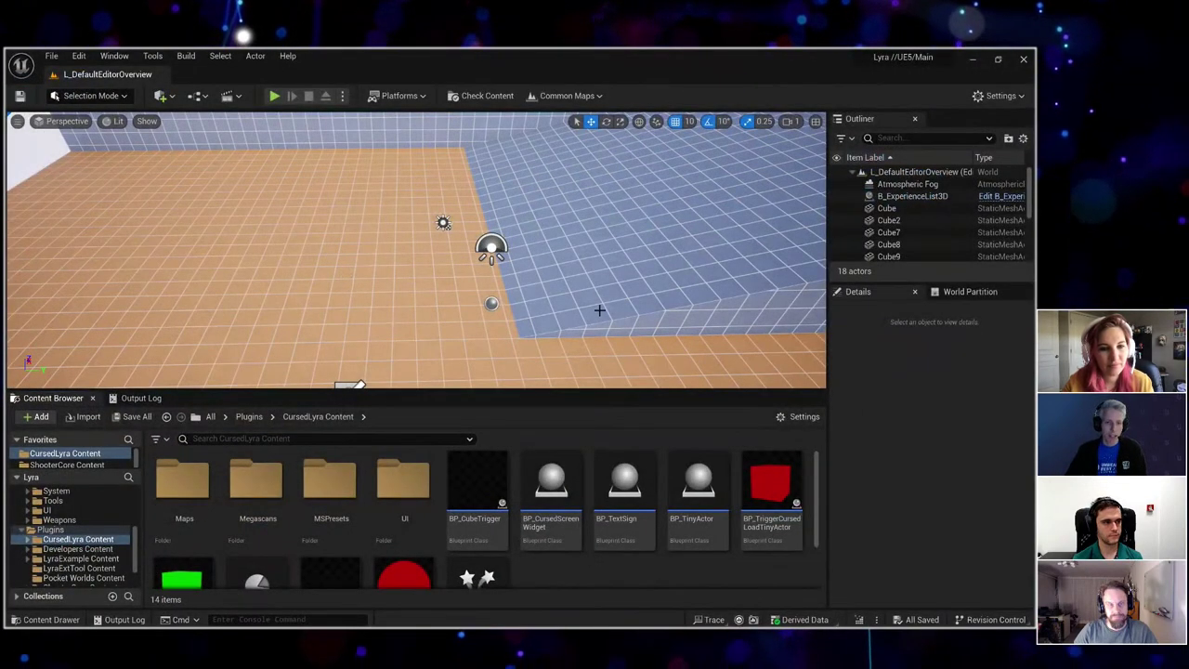
left_click_drag(588, 267, 520, 279)
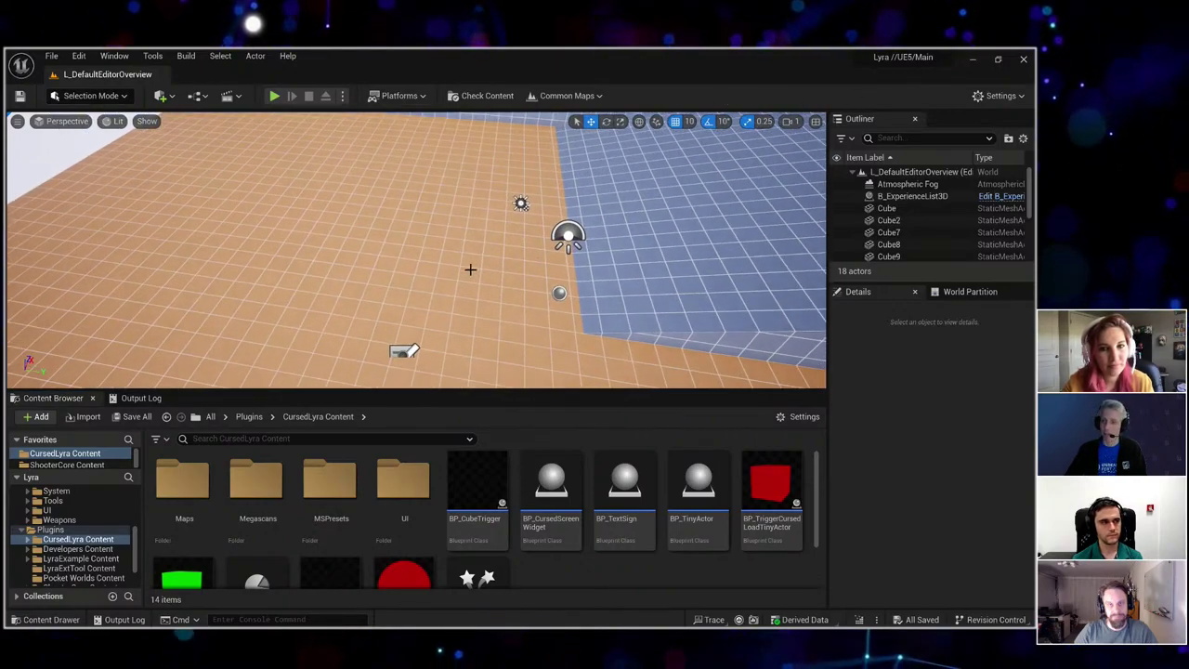
mouse_move(471, 270)
left_mouse_down()
mouse_move(446, 278)
mouse_move(437, 251)
mouse_move(428, 288)
mouse_move(437, 270)
mouse_move(474, 260)
left_mouse_up()
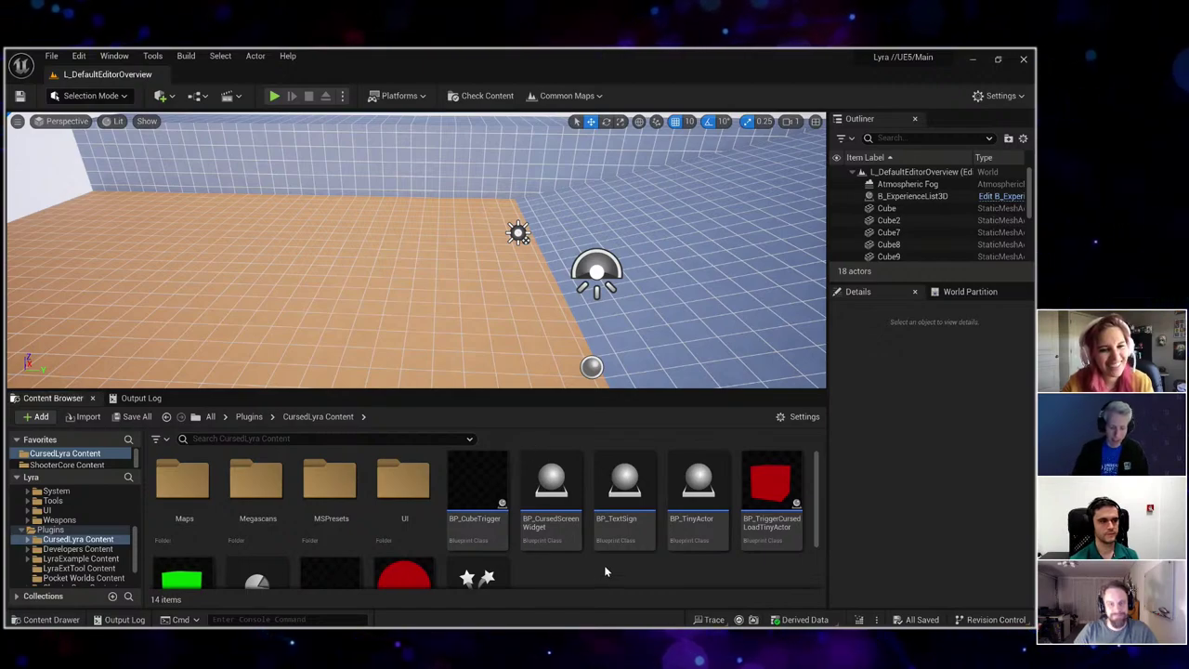
key("ctrl+p")
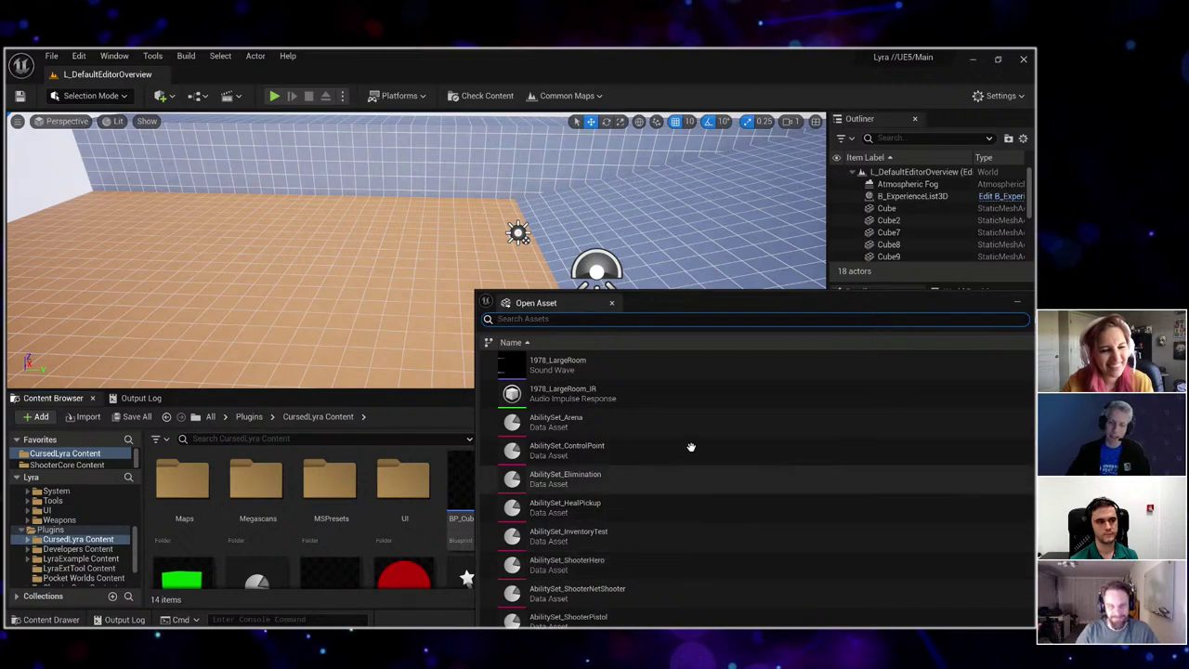
left_click_drag(707, 302, 452, 141)
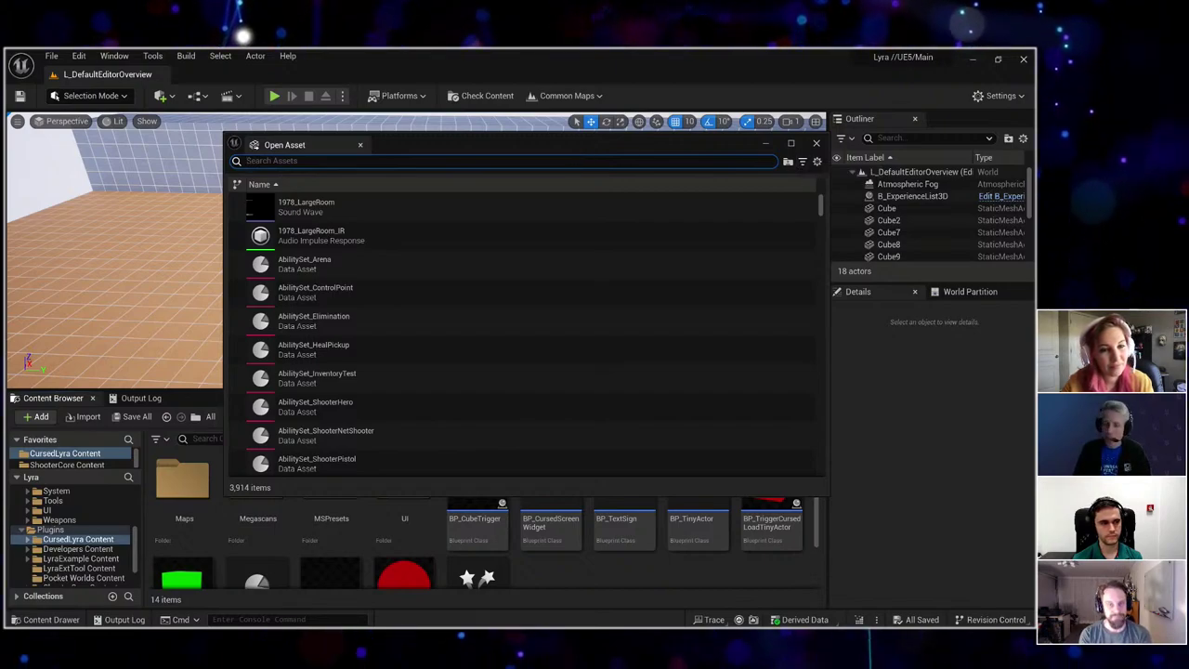
type("canyon")
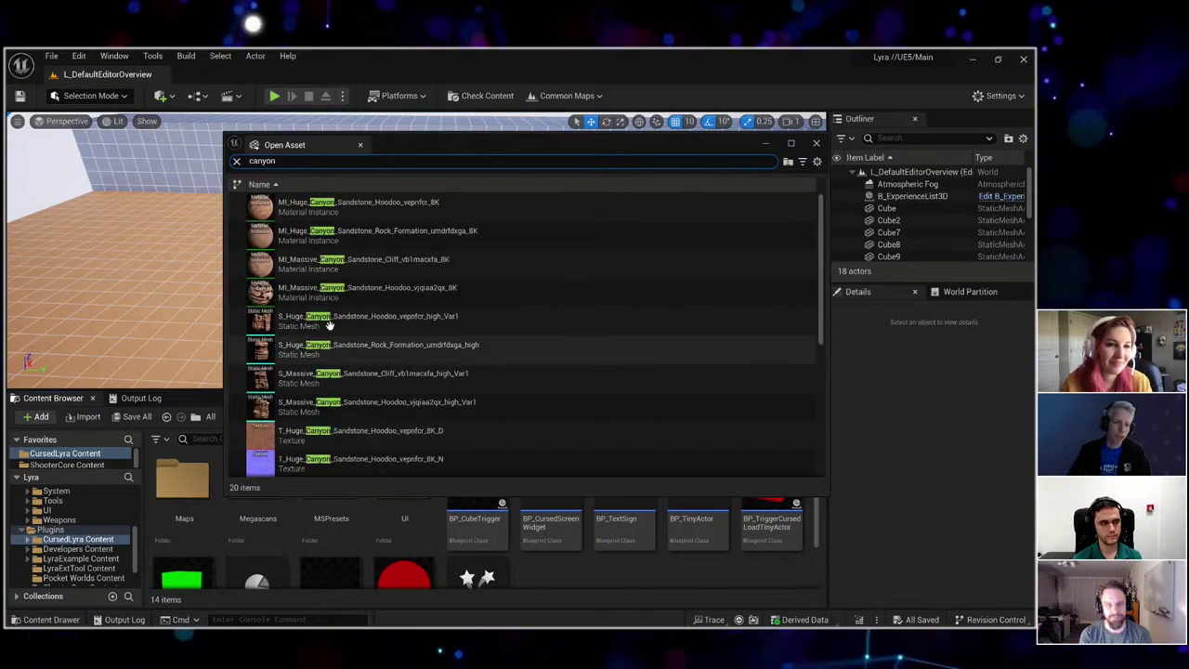
Look through the canyon assets and narrow the search to static meshes with "canyon StaticMesh".
mouse_move(346, 388)
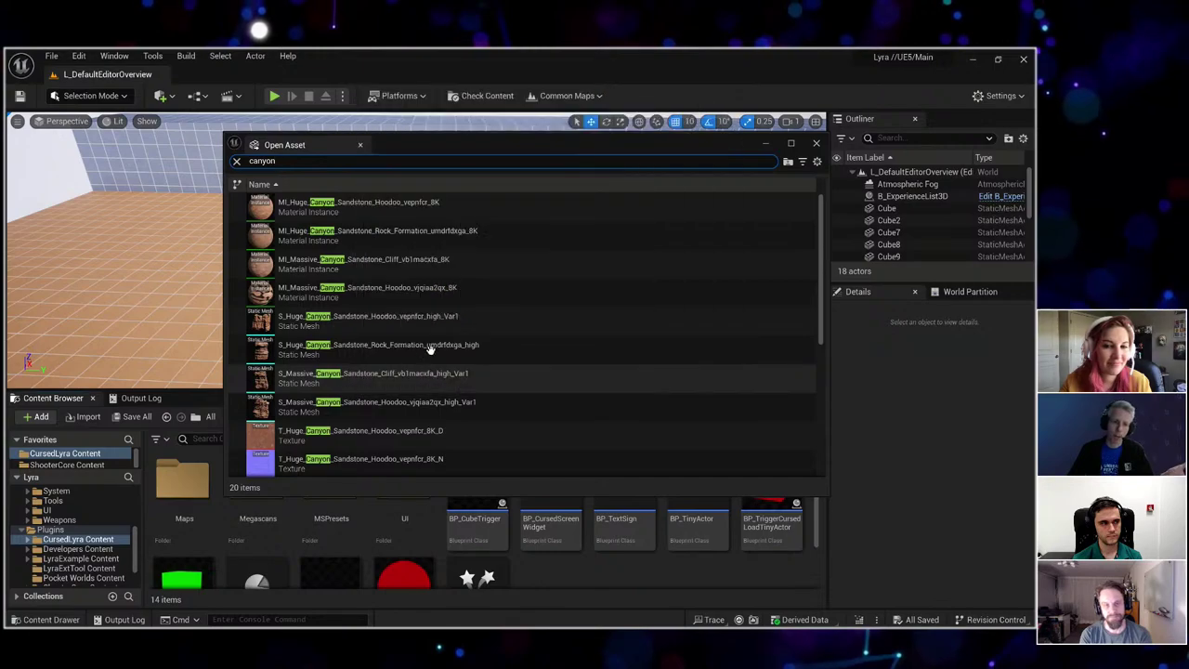
scroll(433, 347, "down", 5)
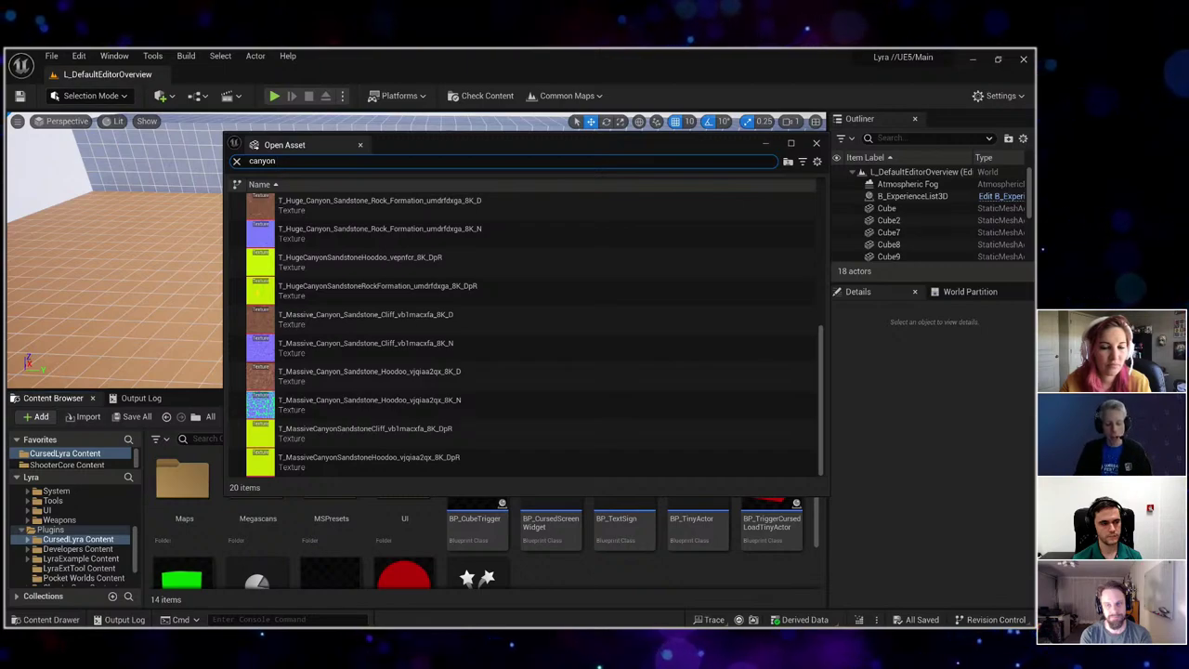
type("taticMe")
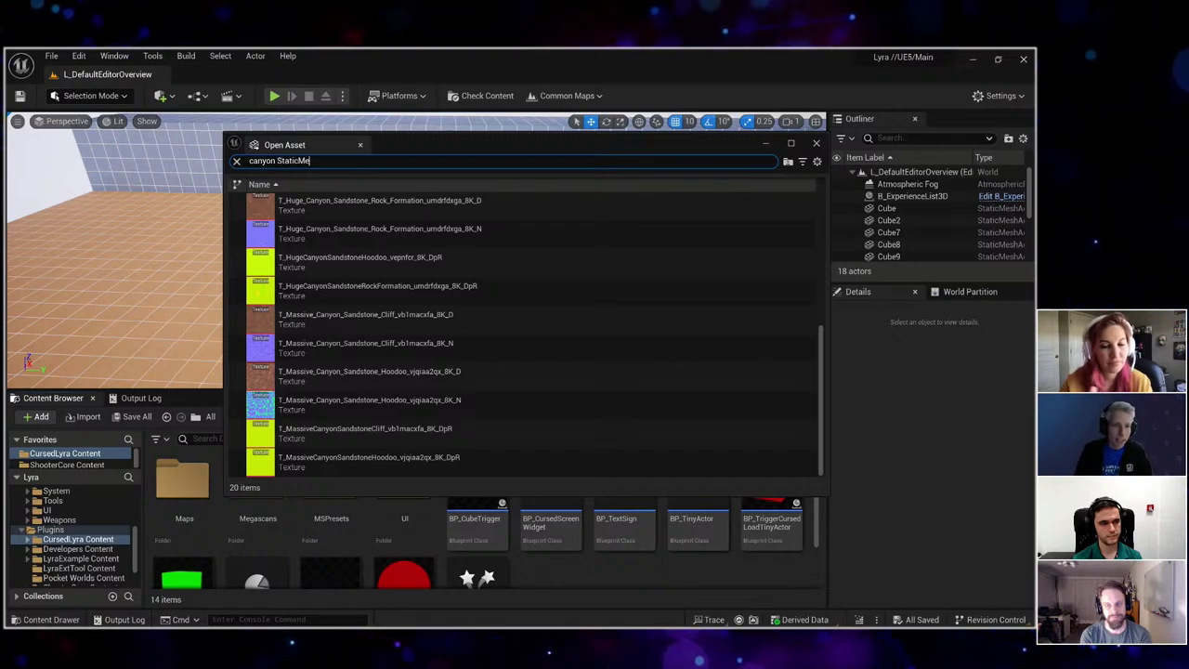
type("sh")
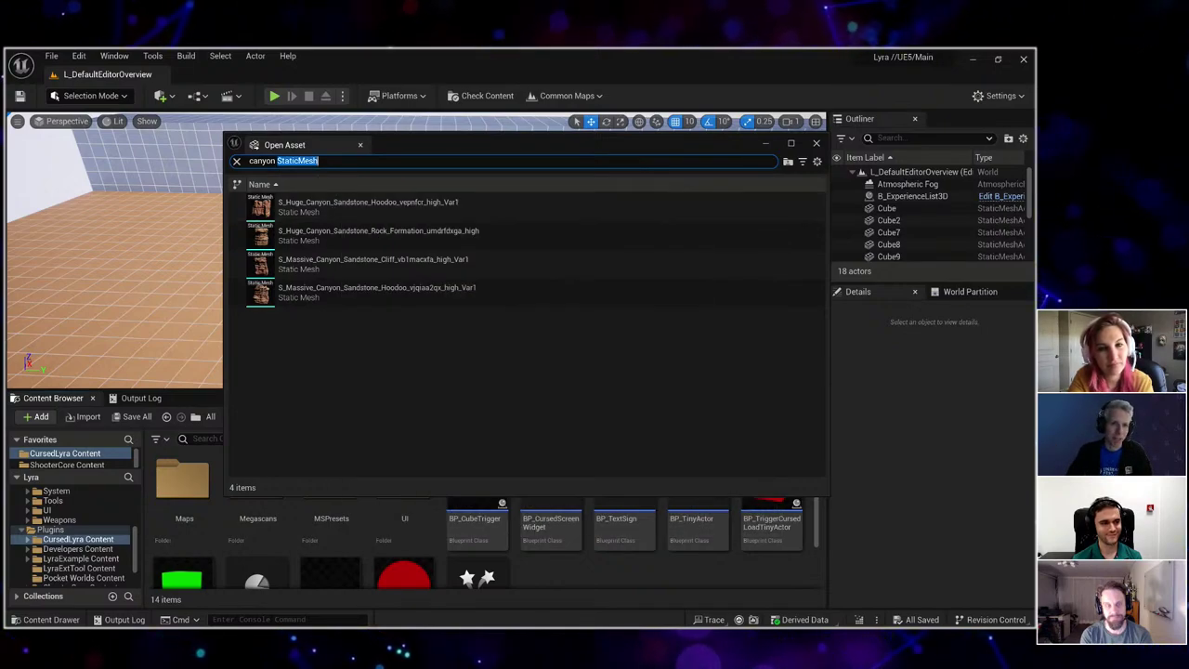
mouse_move(480, 219)
type("re")
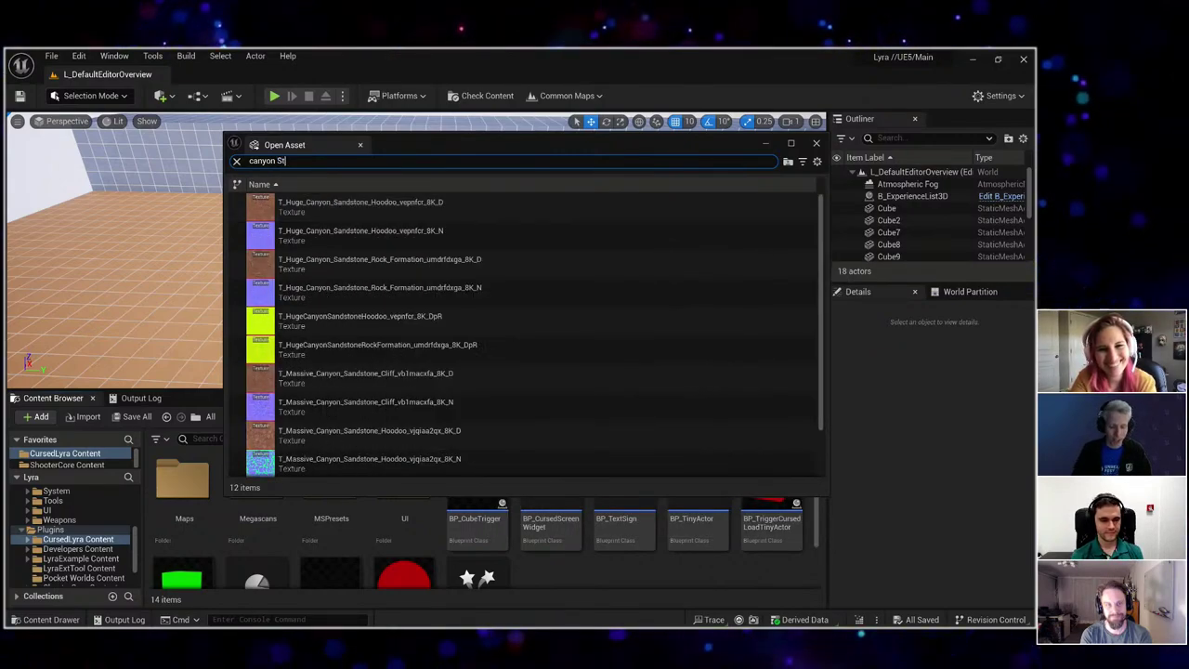
type("StaticMesh")
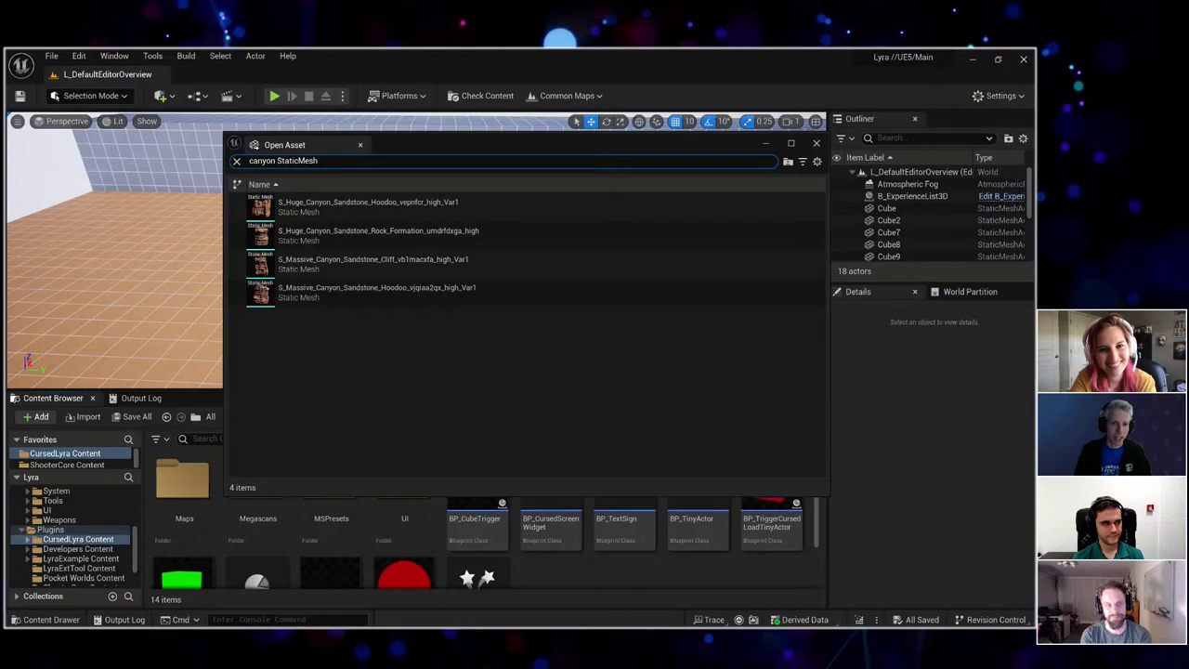
Open the S_Huge_Canyon_Sandstone_Hoodoo_vepnfcr_high_Var1 static mesh and view the whole rock in its preview.
left_click(340, 204)
double_click(342, 211)
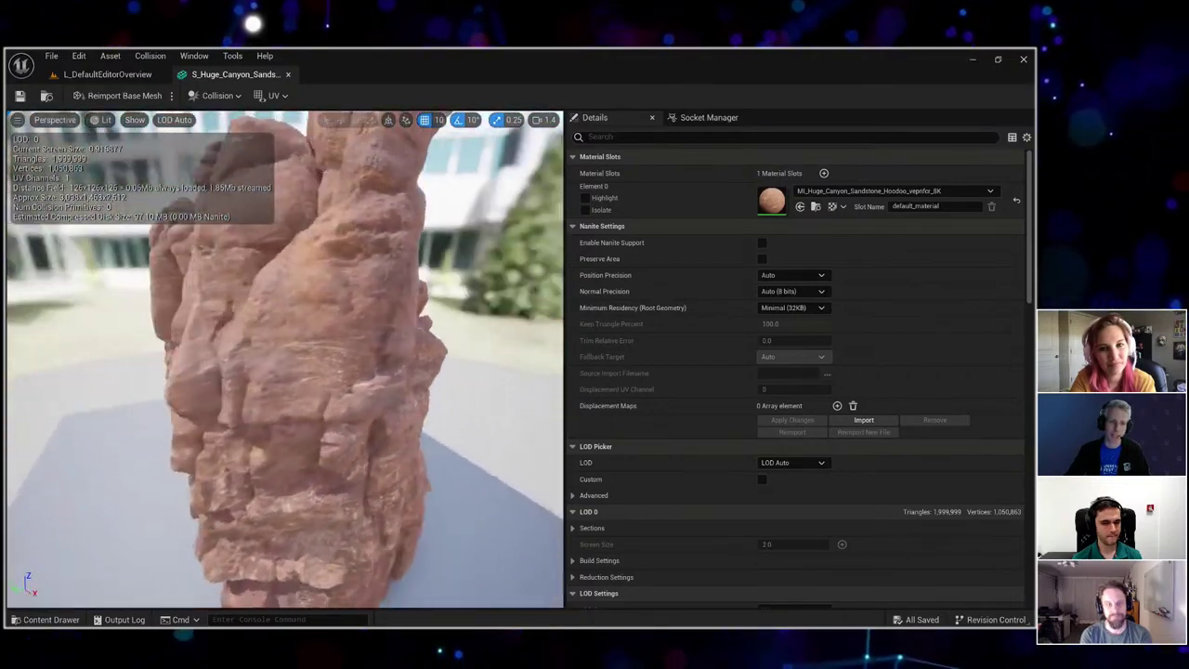
left_click_drag(293, 312, 293, 312)
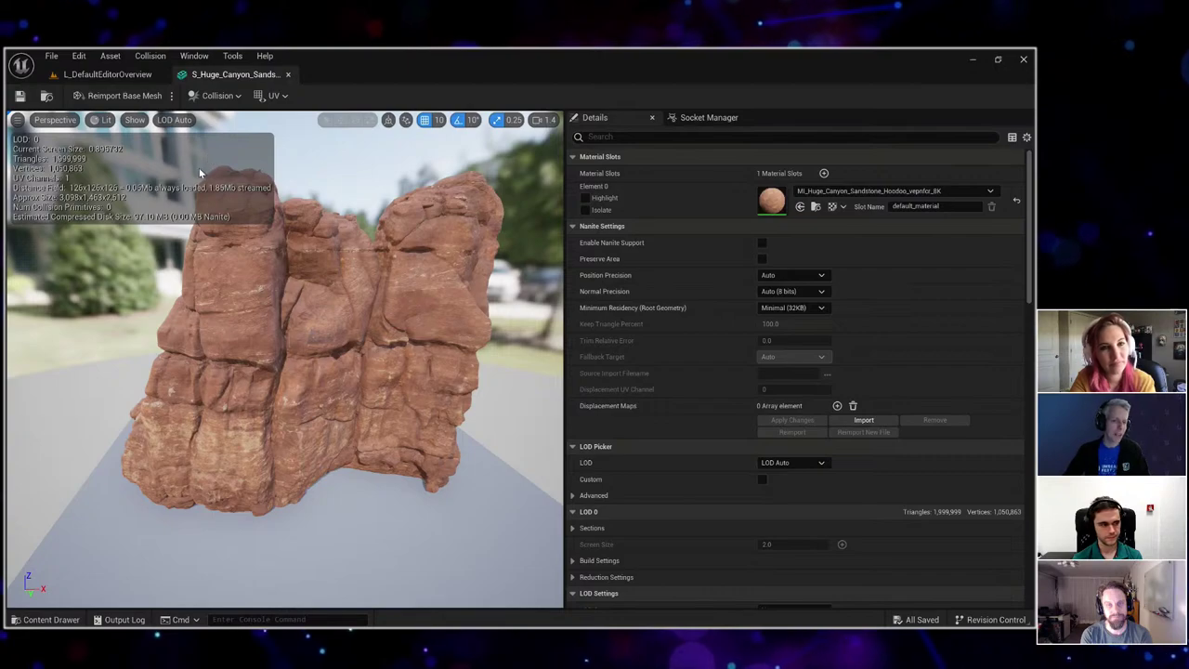
Switch the mesh preview to Wireframe and inspect the rock's triangle density from near and far.
left_click(102, 120)
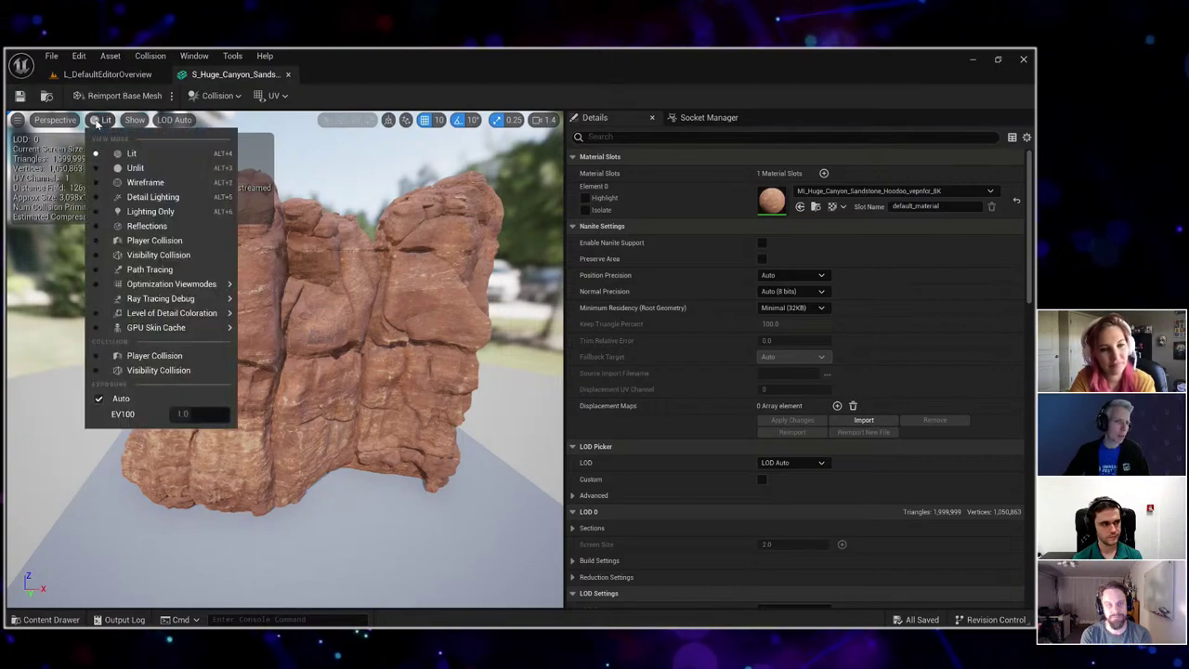
left_click(136, 185)
scroll(285, 362, "down", 3)
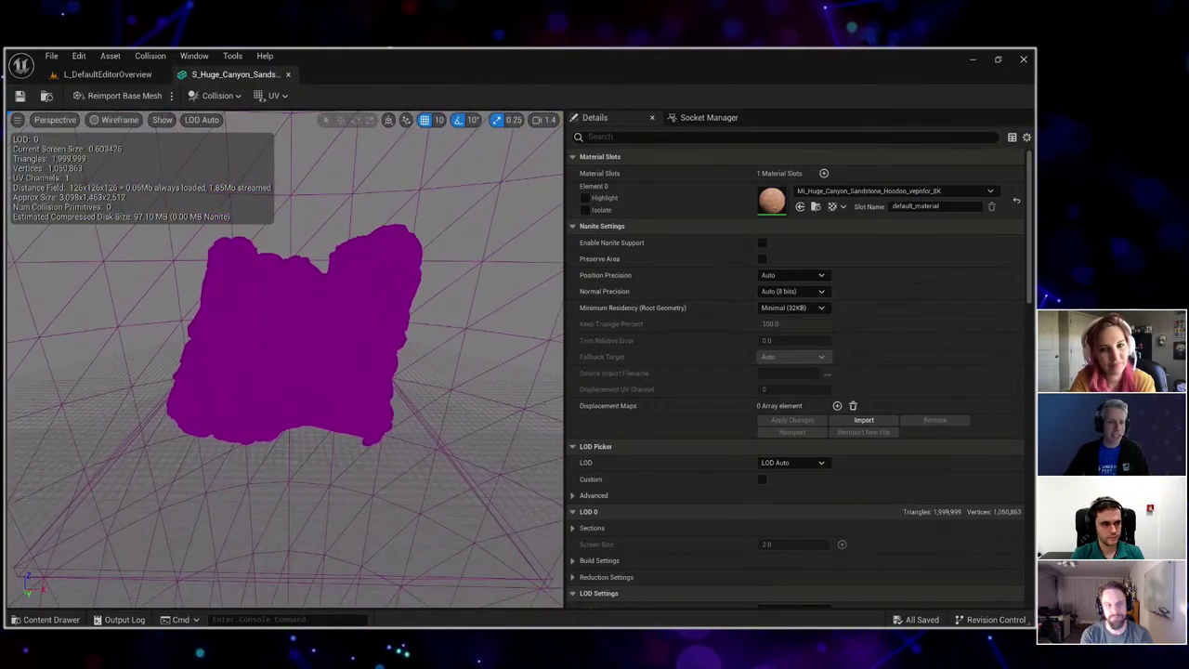
scroll(285, 362, "up", 5)
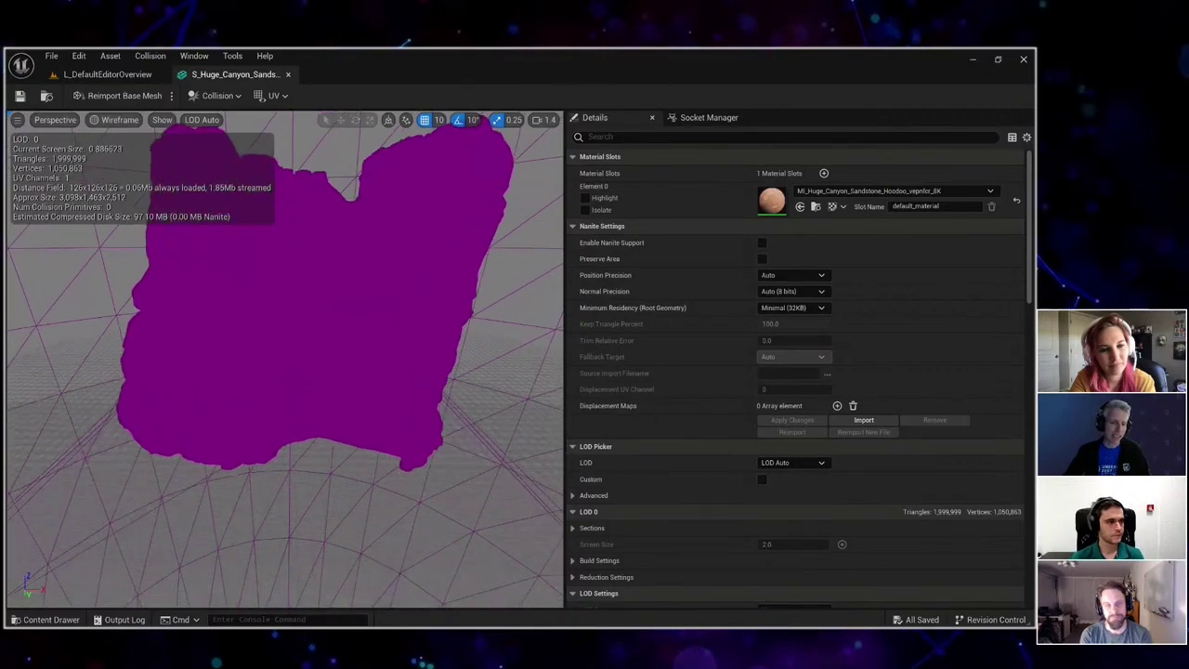
left_click_drag(285, 363, 146, 355)
left_click_drag(484, 241, 484, 241)
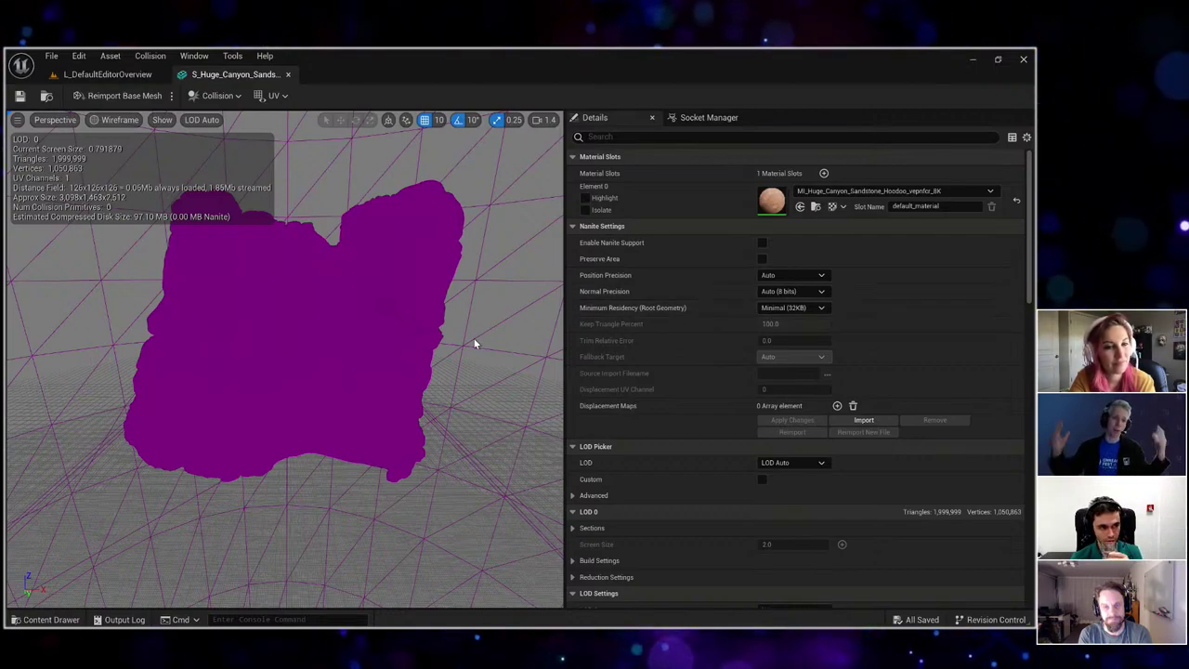
scroll(474, 343, "up", 5)
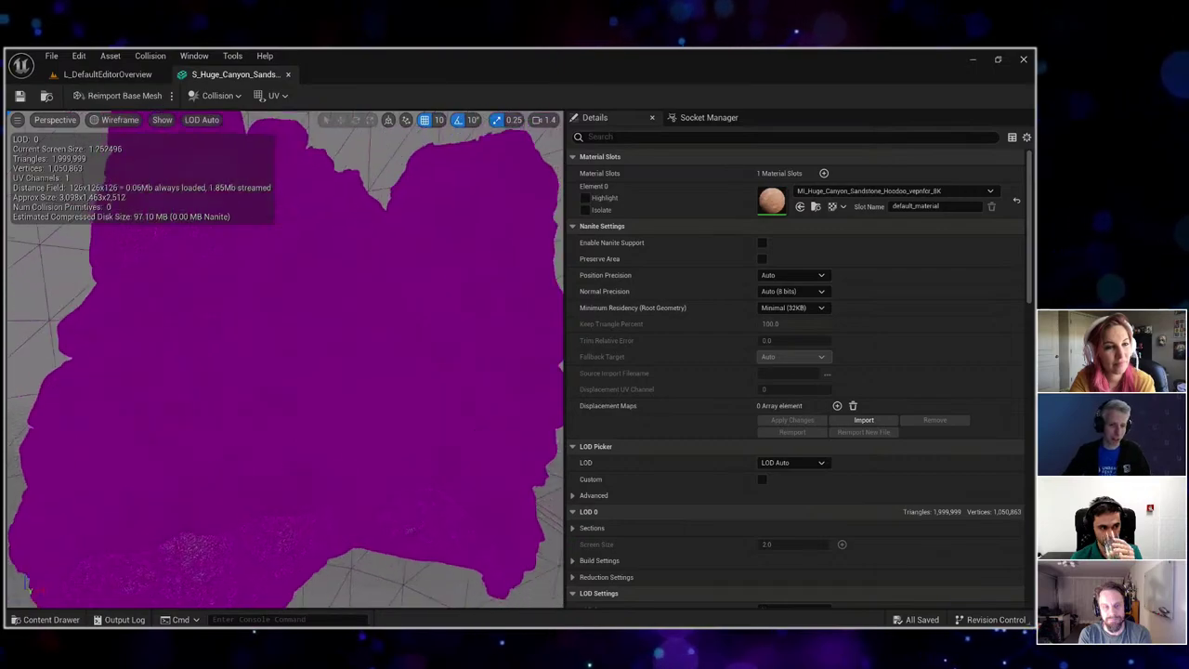
scroll(473, 319, "up", 2)
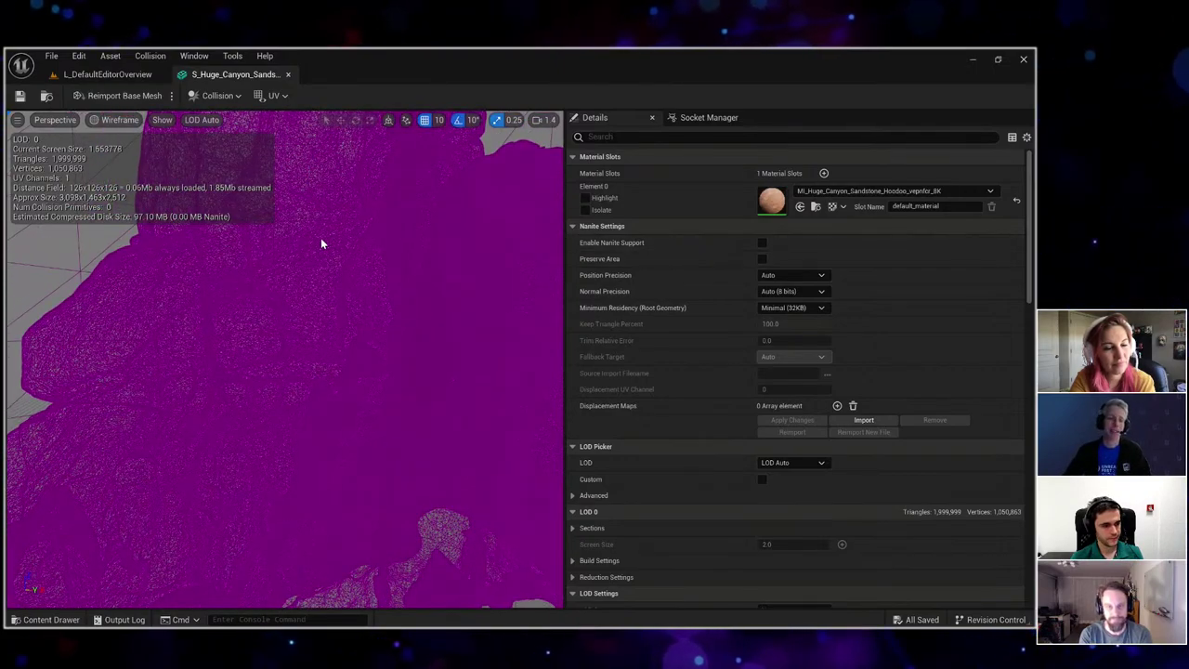
left_click_drag(321, 241, 260, 251)
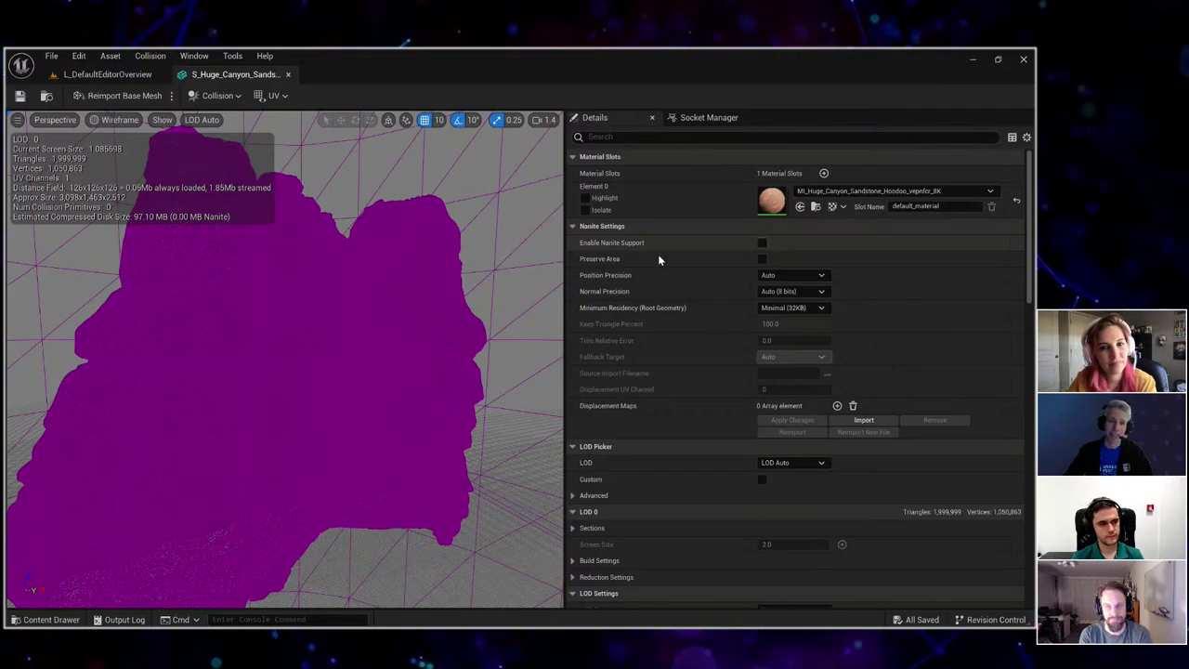
Switch to the Allocs Table in Unreal Insights and expand the Massive_Canyon_Sandstone_Hoodoo_vjqiaa2qx package to list only its direct assets.
left_click_drag(520, 269, 270, 191)
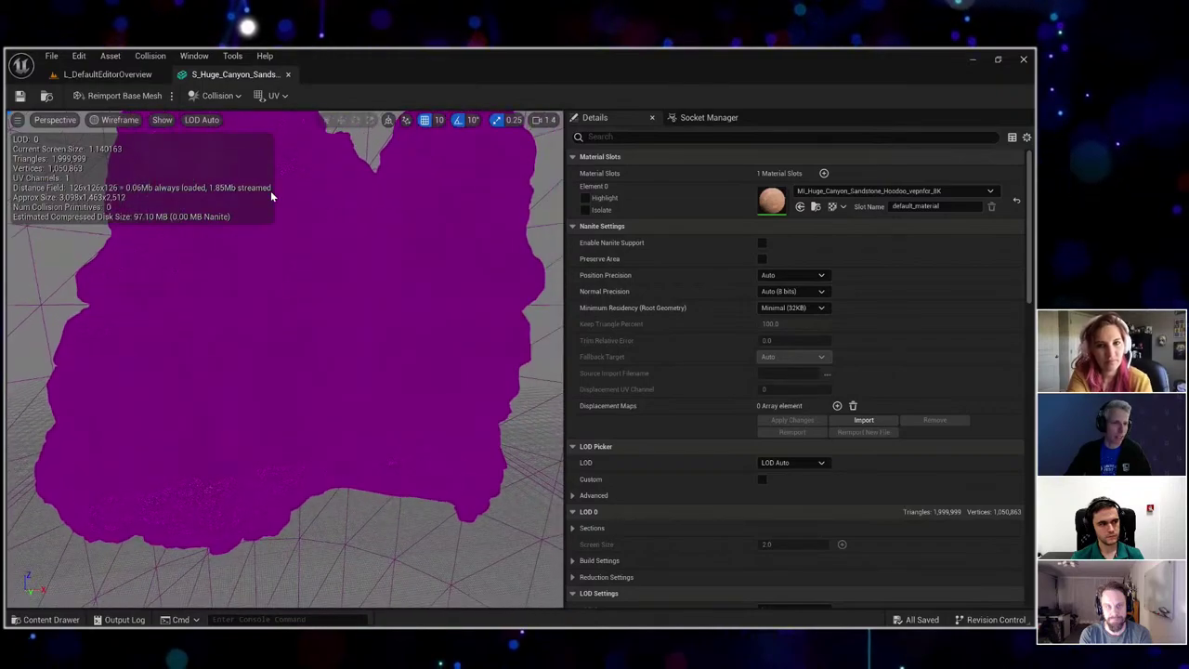
key("alt+Tab")
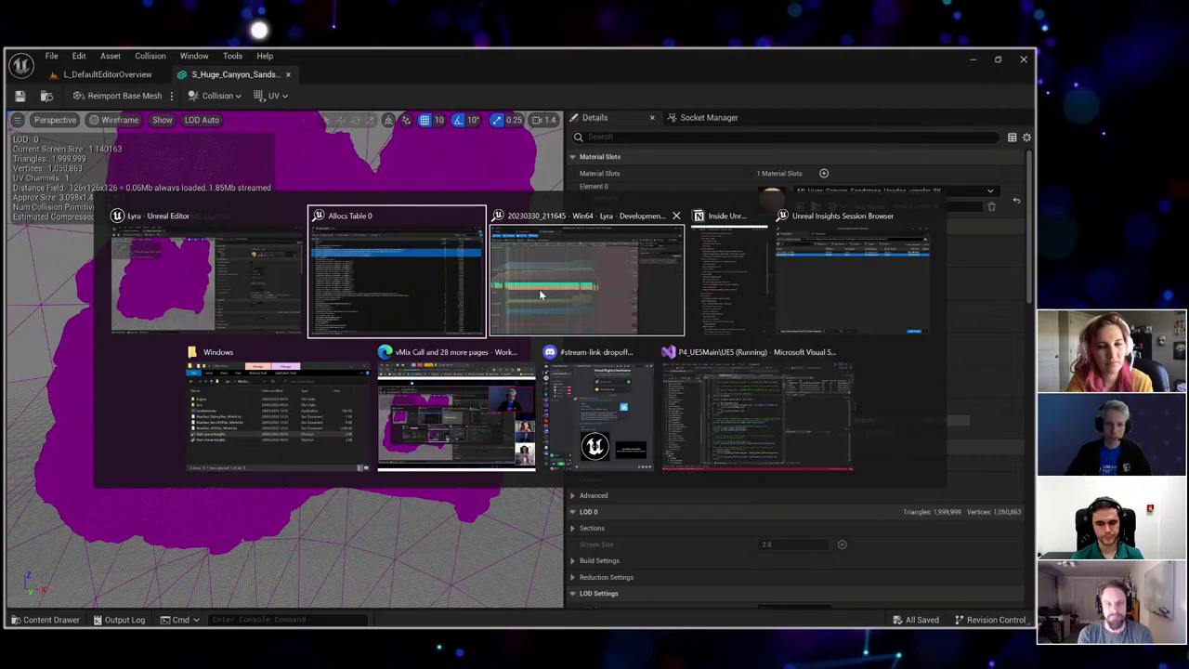
left_click(413, 300)
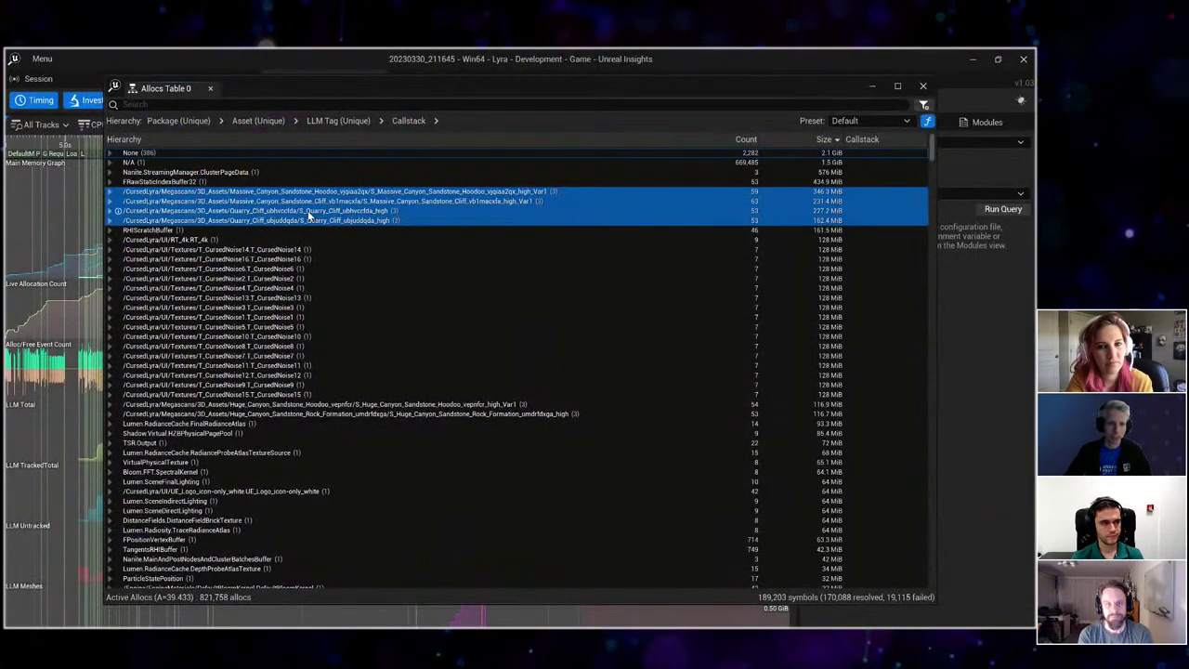
left_click(116, 193)
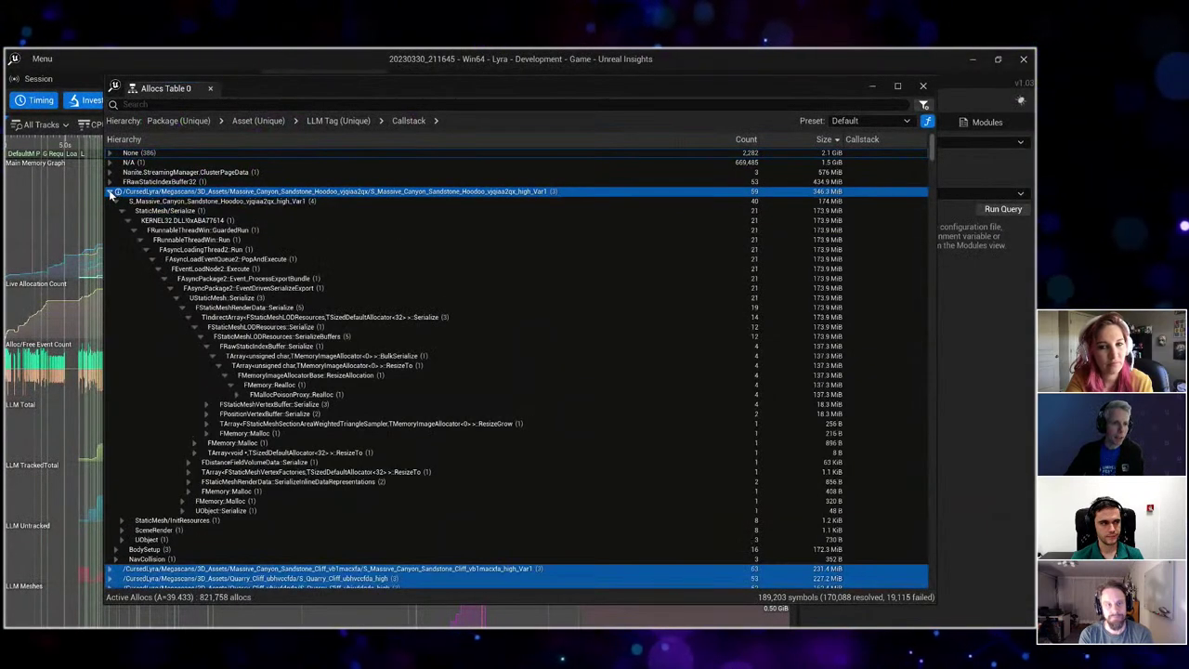
left_click(119, 200)
left_click(360, 211)
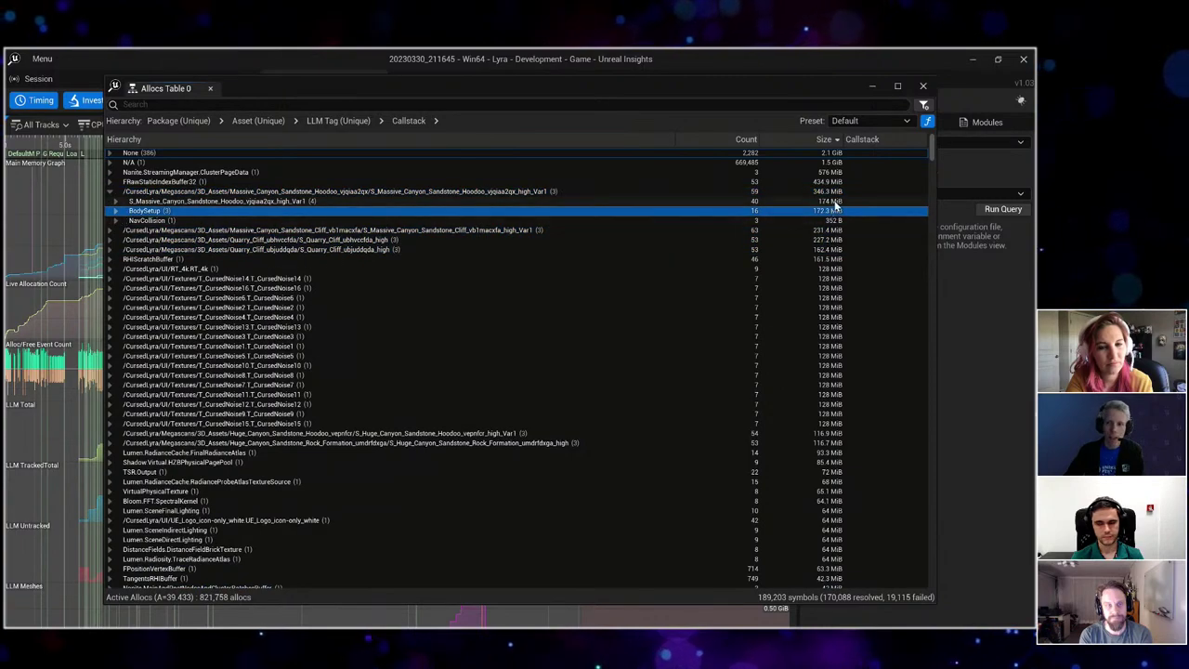
Compare the memory size of the S_Massive_Canyon_Sandstone_Hoodoo_vjqiaa2qx_high_Var1 mesh with that of its BodySetup.
left_click(669, 202)
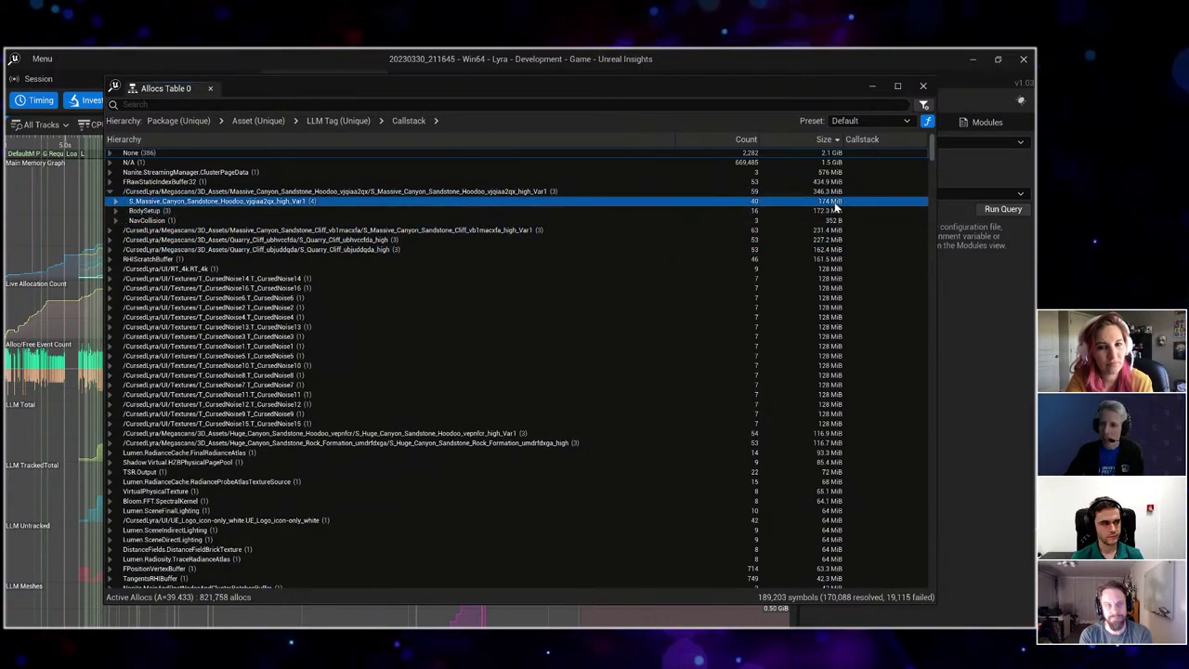
mouse_move(835, 206)
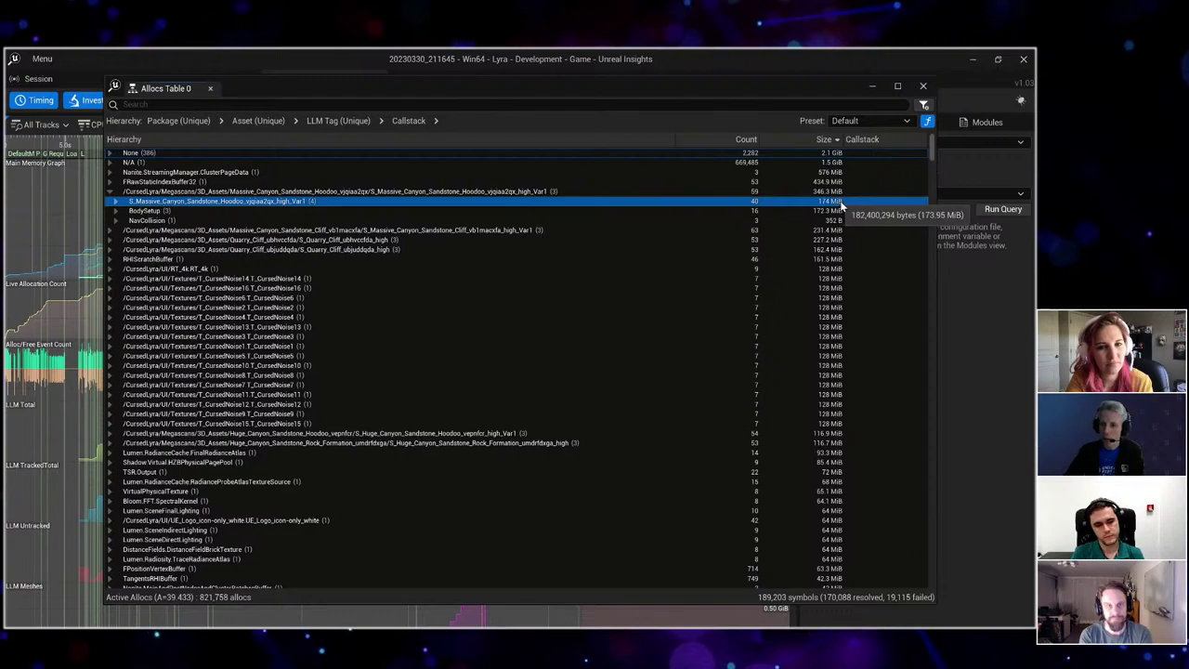
left_click(838, 210)
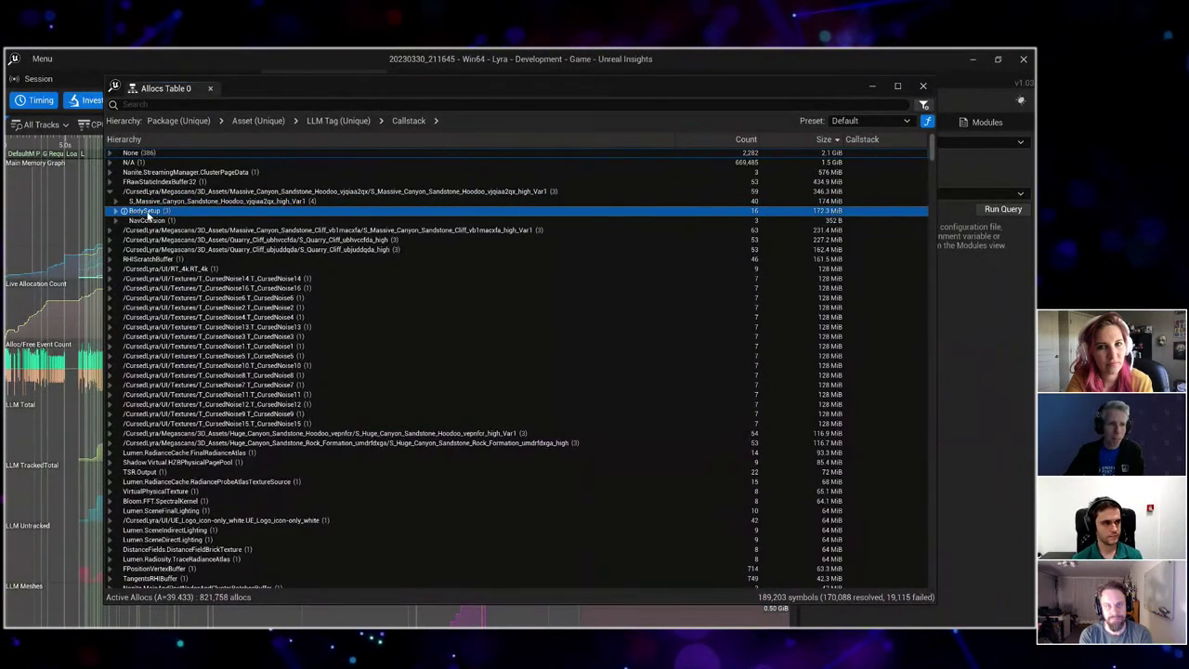
mouse_move(827, 216)
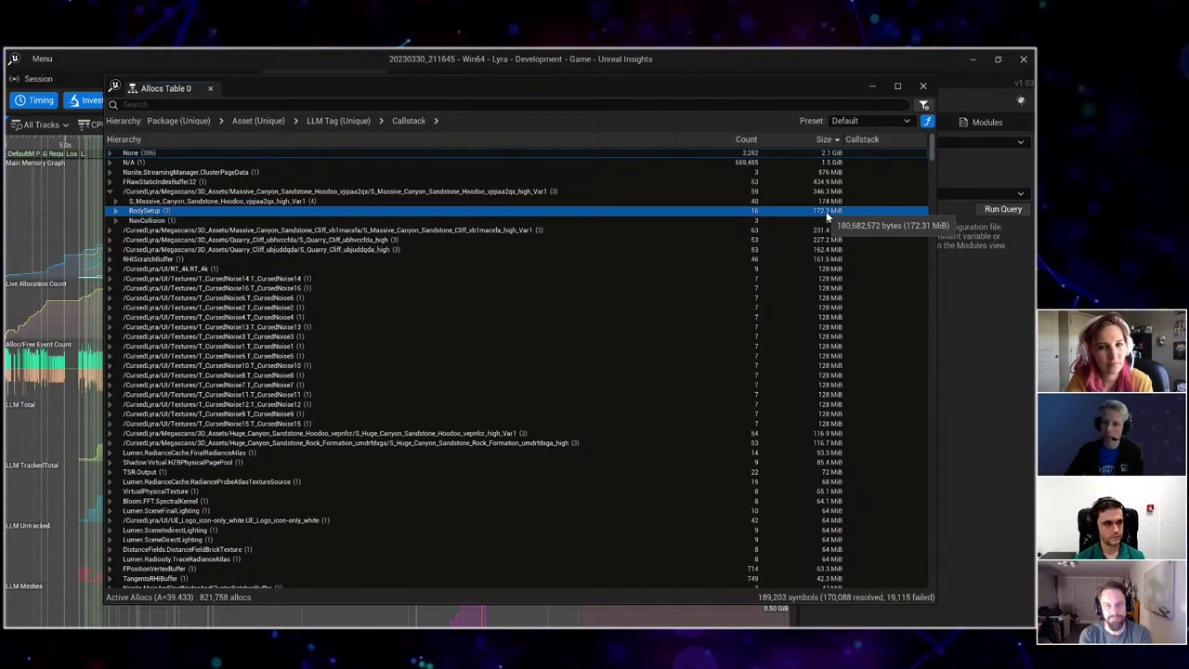
key("shift+Up")
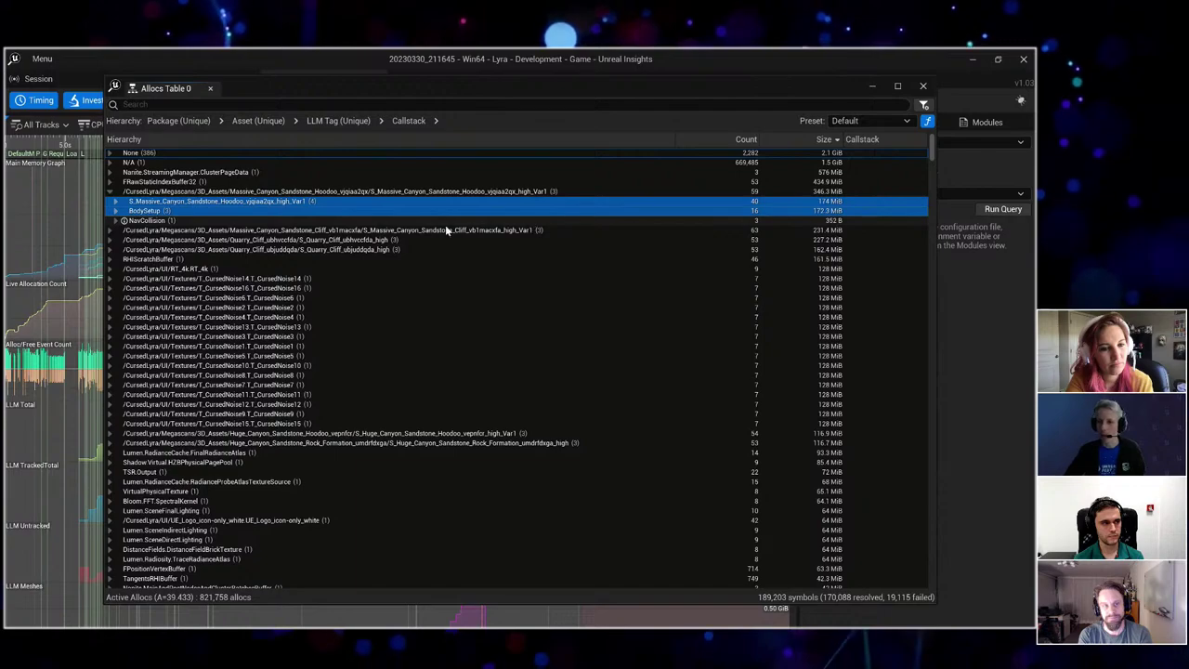
Expand the package's BodySetup entry and select its Physics/ChaosTrimesh allocations.
key("shift+Down")
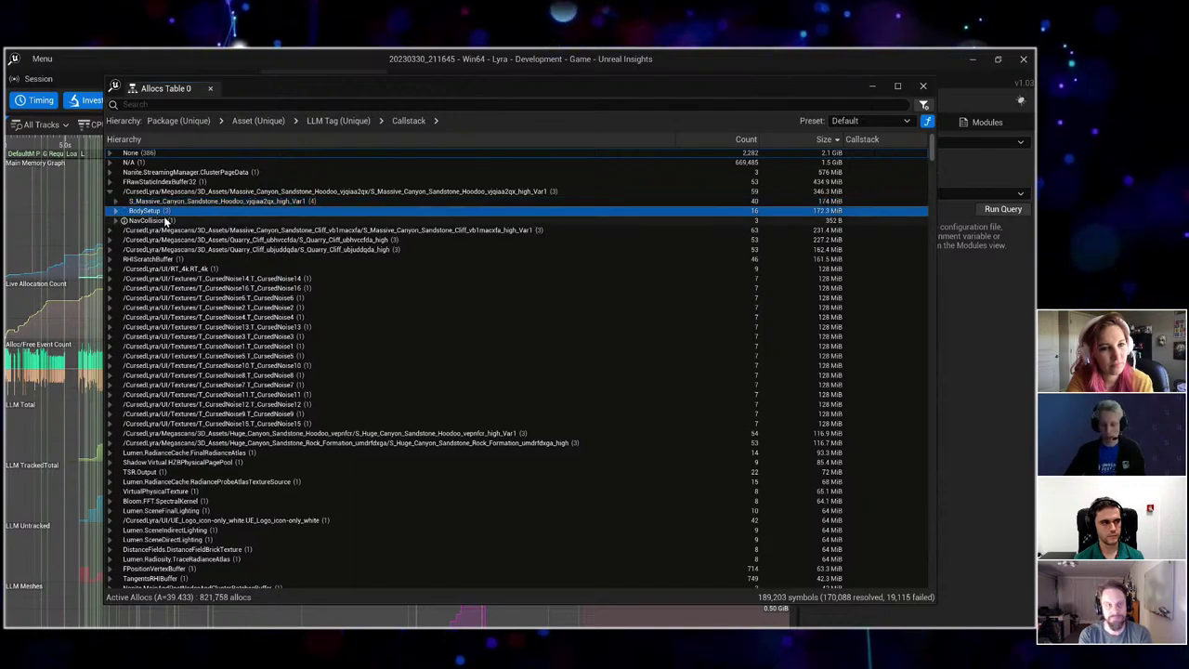
key("Right")
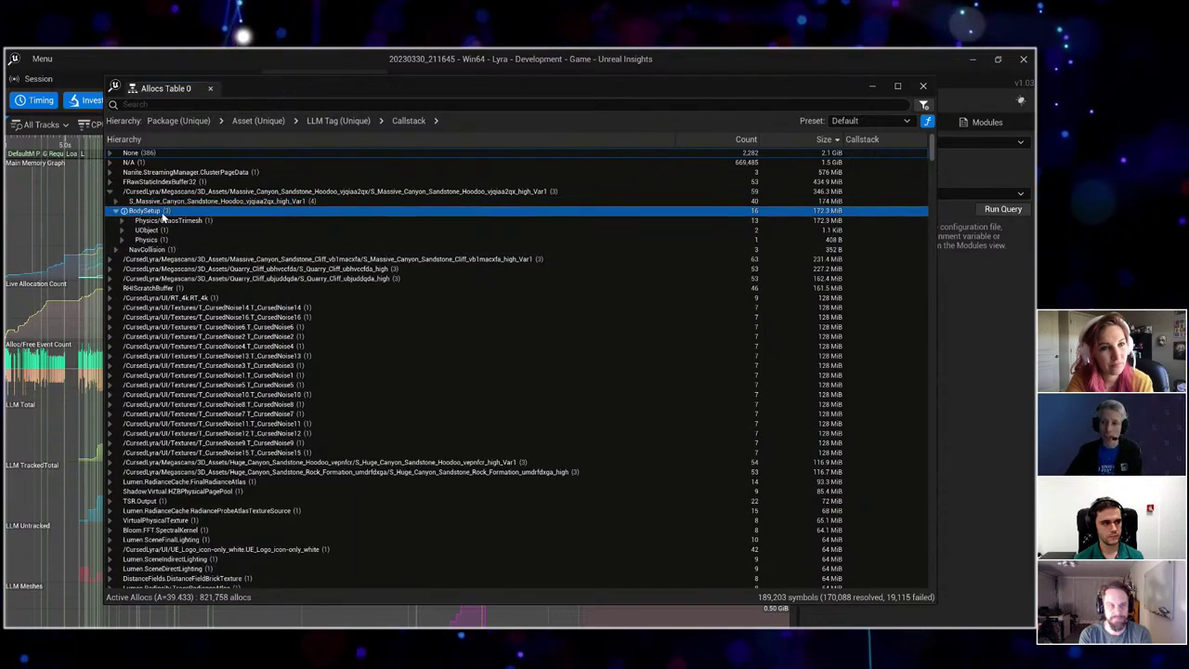
key("Down")
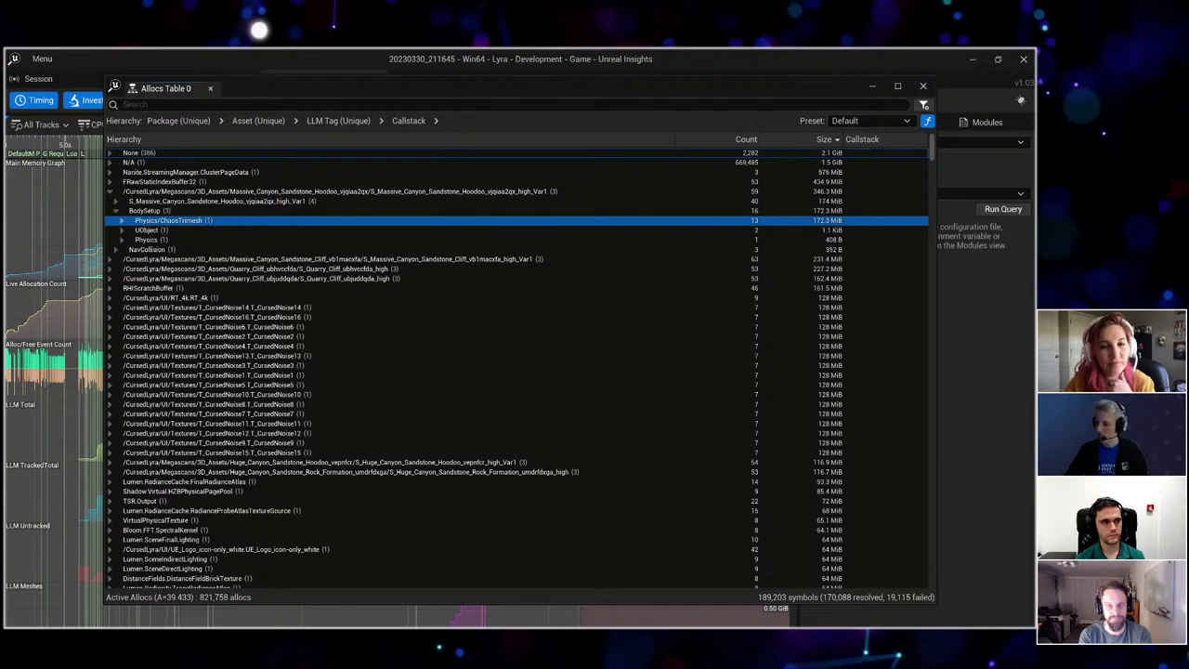
Switch back to the Unreal Editor and set the canyon mesh preview's view mode to Lit.
key("alt+Tab")
left_click(516, 220)
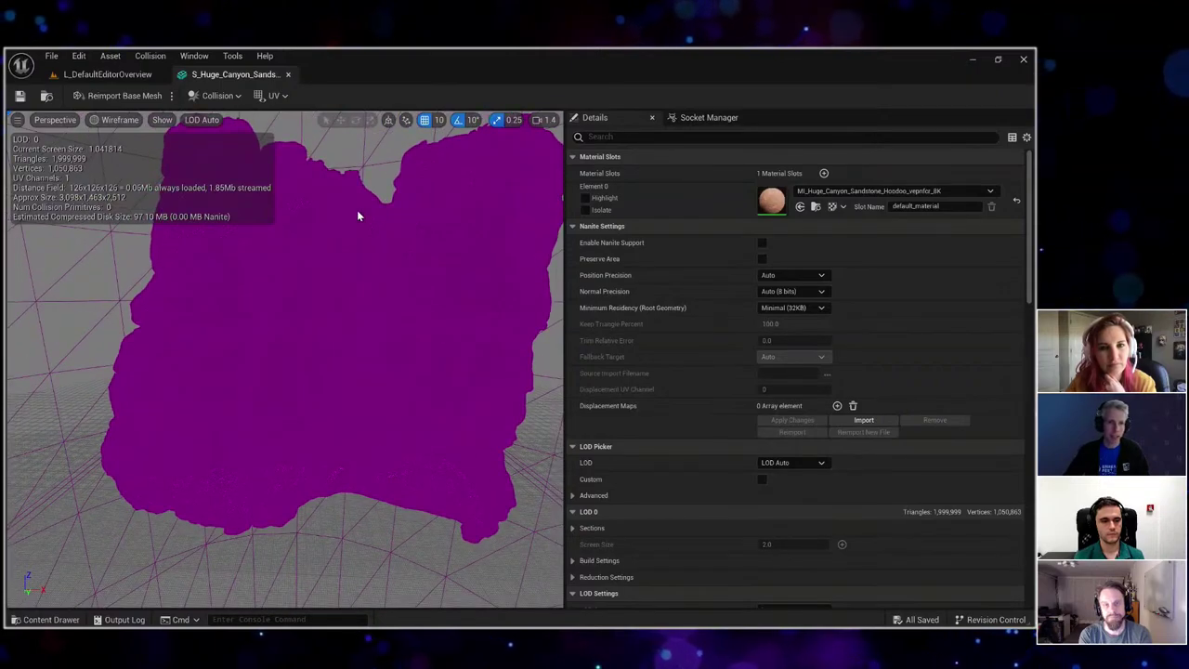
left_click(118, 120)
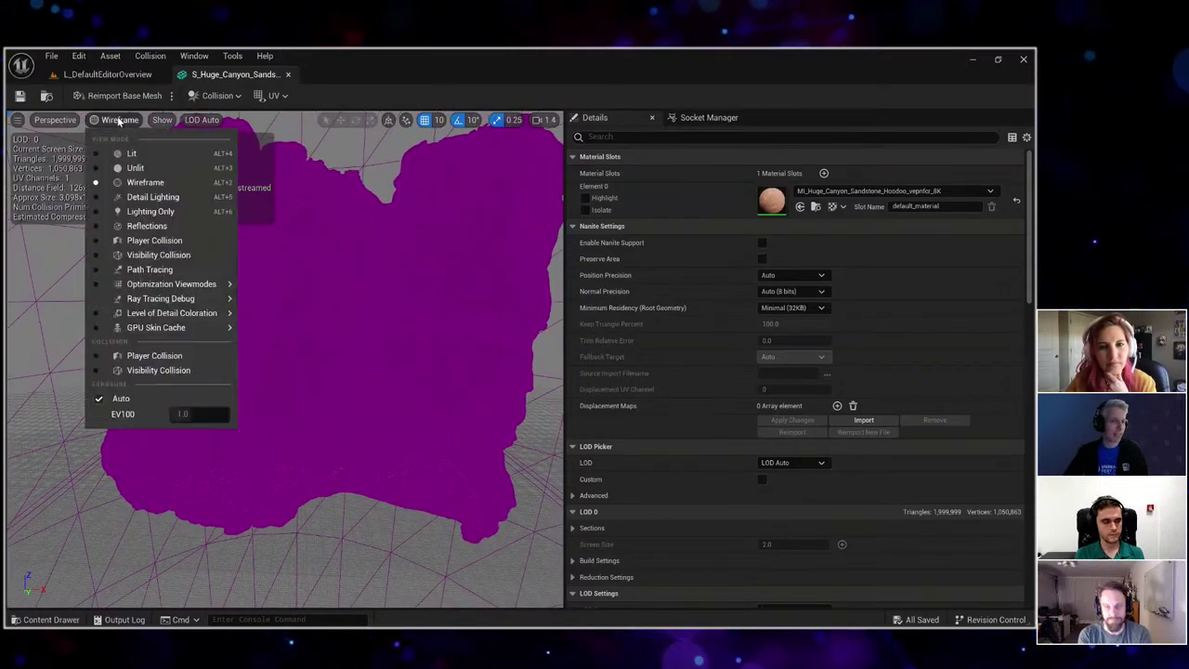
left_click(128, 154)
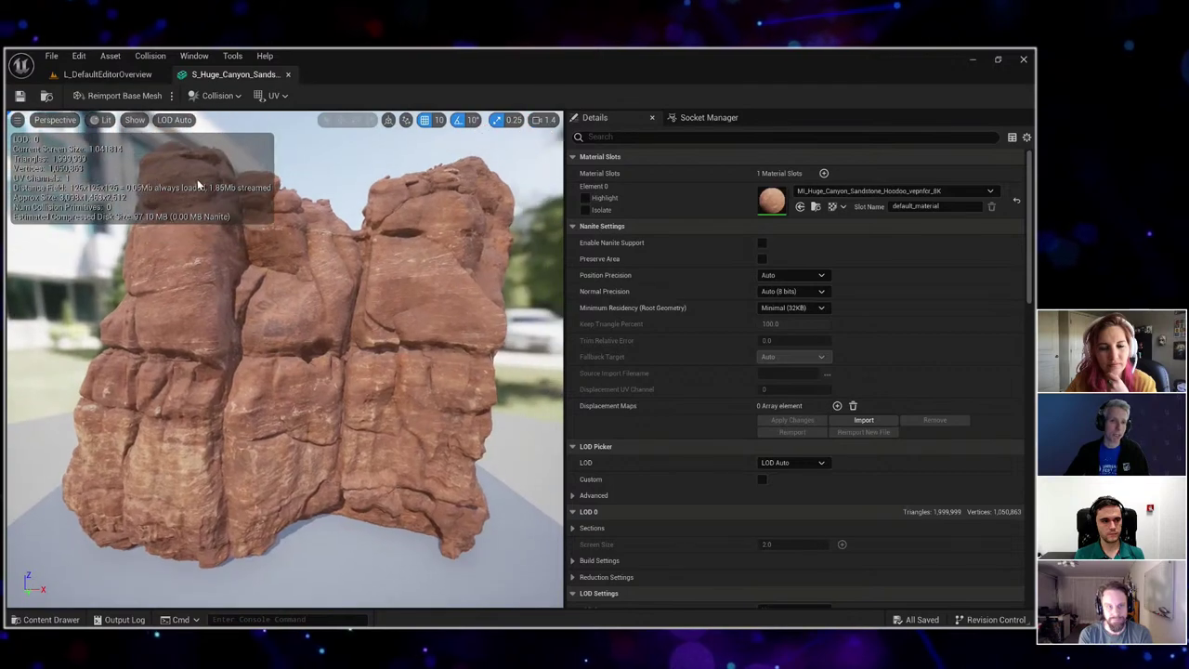
Turn on the Simple Collision display for the canyon mesh and open its collision editing options.
left_click(136, 121)
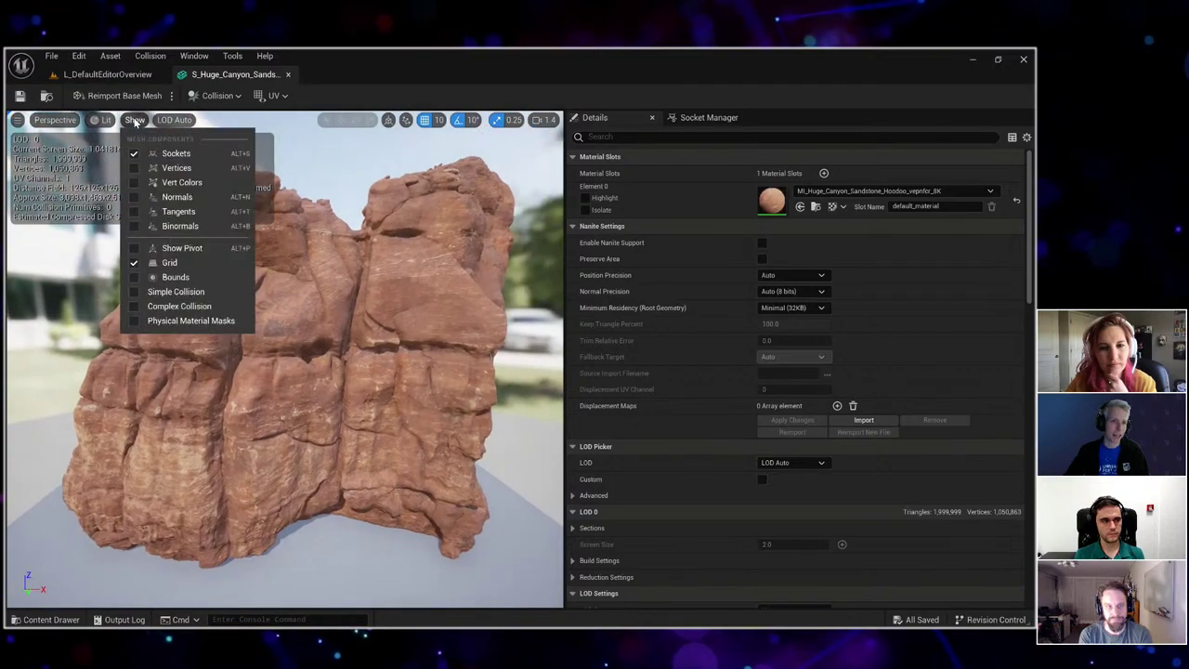
left_click(191, 292)
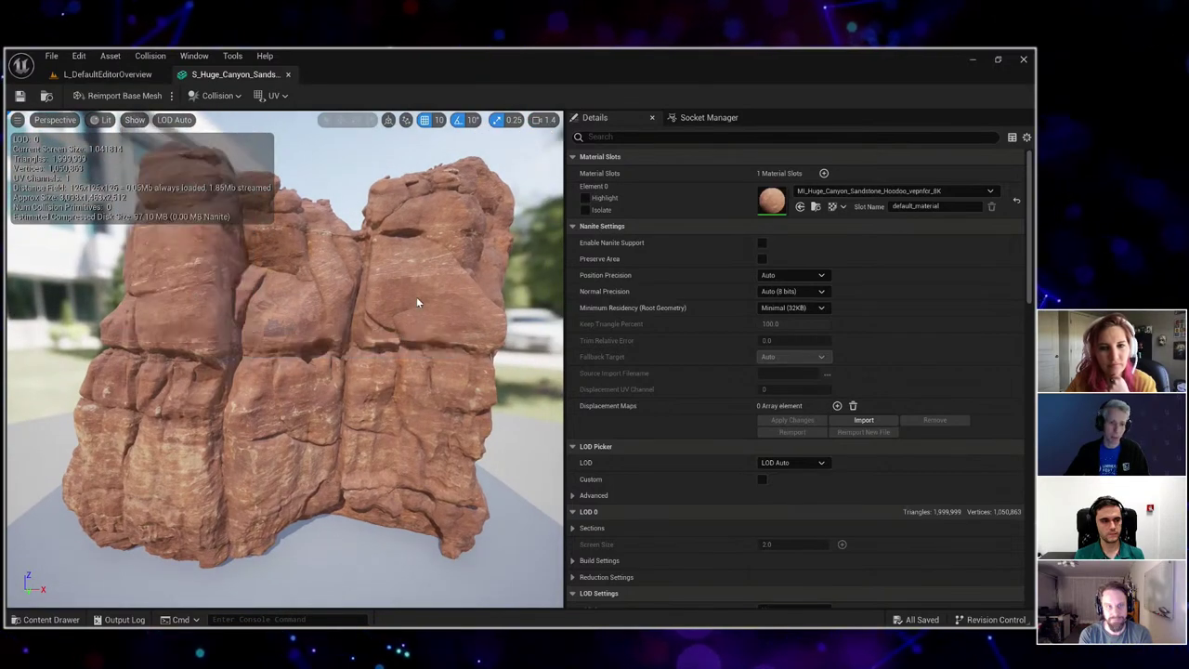
left_click_drag(417, 296, 256, 118)
left_click(214, 96)
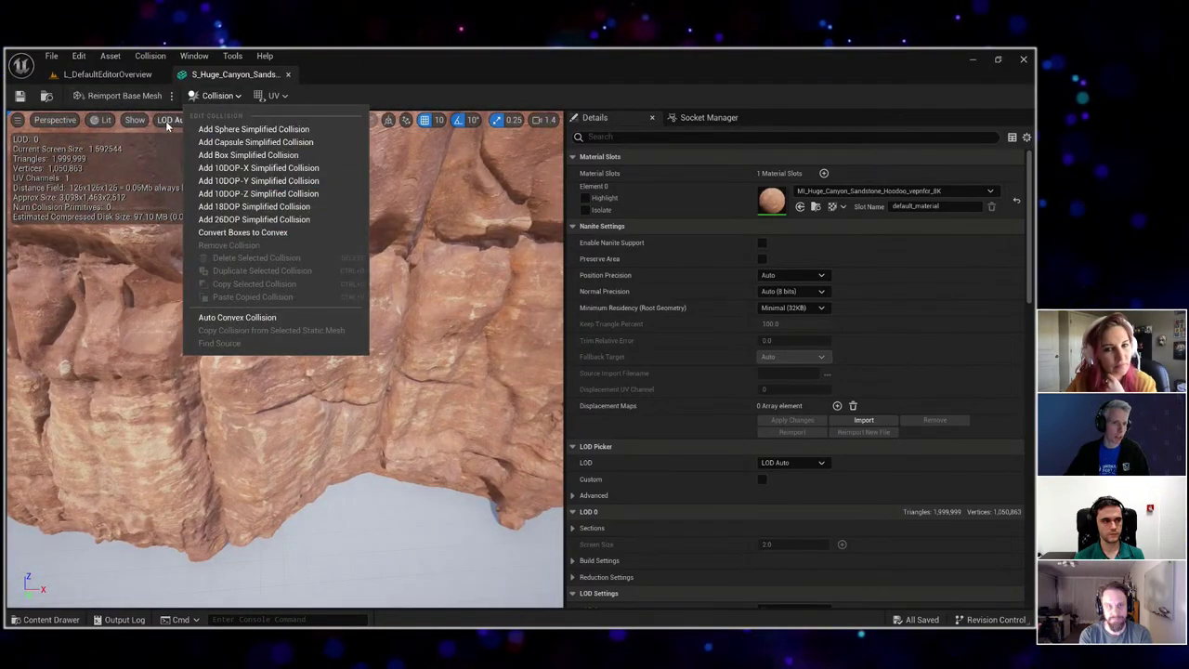
Hide the simple collision, display the complex collision on the canyon hoodoo mesh, and inspect it across the whole mesh.
left_click(134, 120)
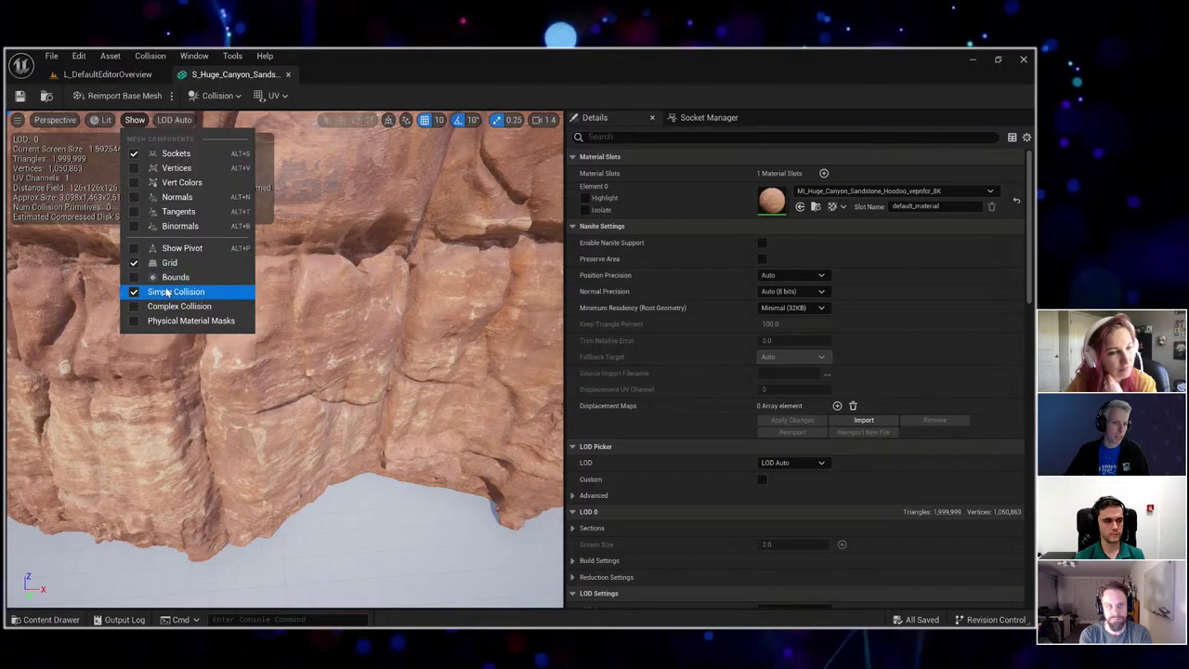
left_click(186, 291)
left_click(135, 119)
left_click(186, 308)
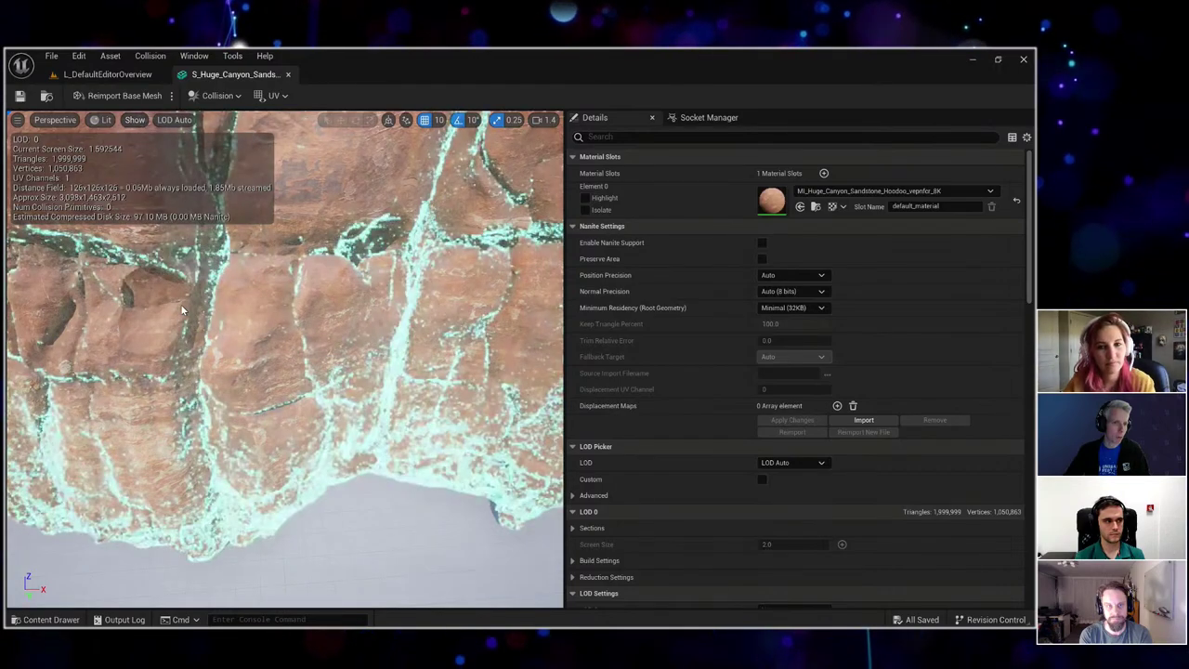
key("f")
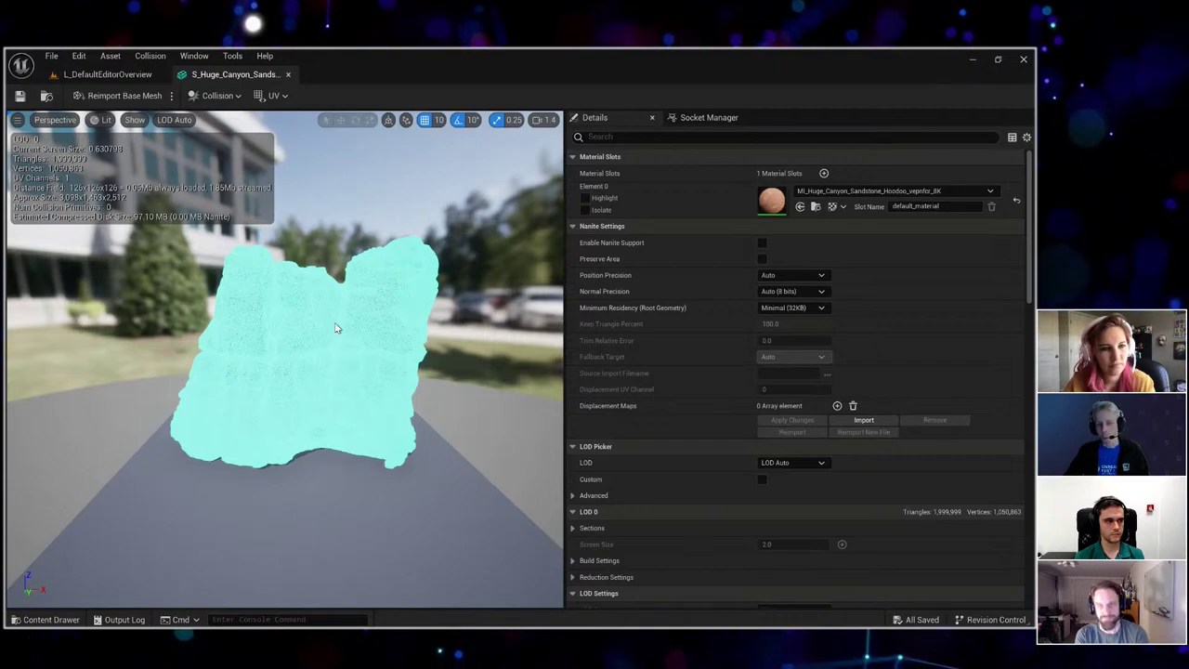
left_click_drag(348, 351, 511, 275)
left_click_drag(215, 217, 216, 217)
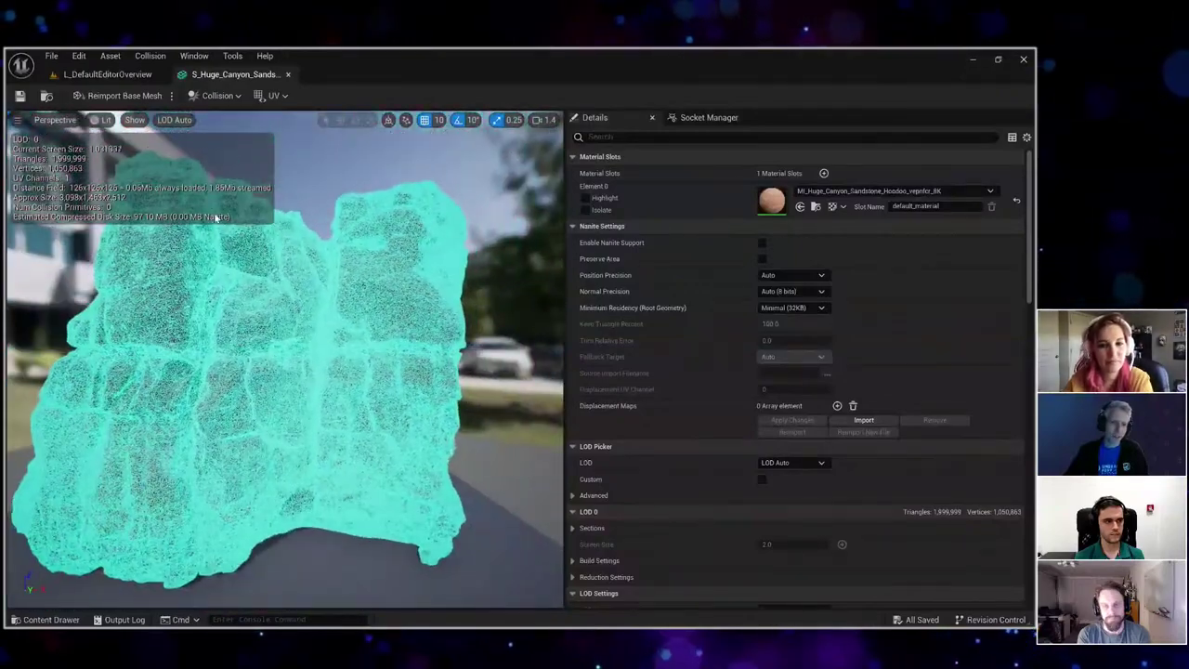
Turn off the complex collision display and examine the hoodoo rock from several angles along with its LOD settings.
left_click(135, 121)
left_click(209, 308)
scroll(432, 329, "down", 5)
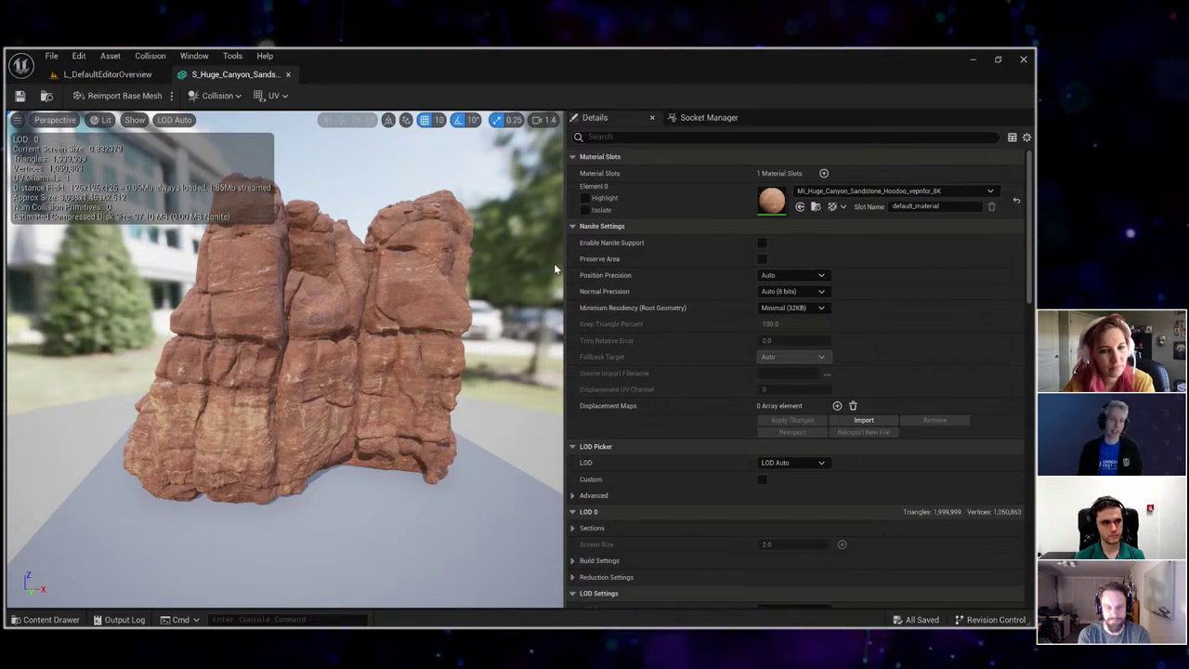
left_click_drag(555, 270, 462, 360)
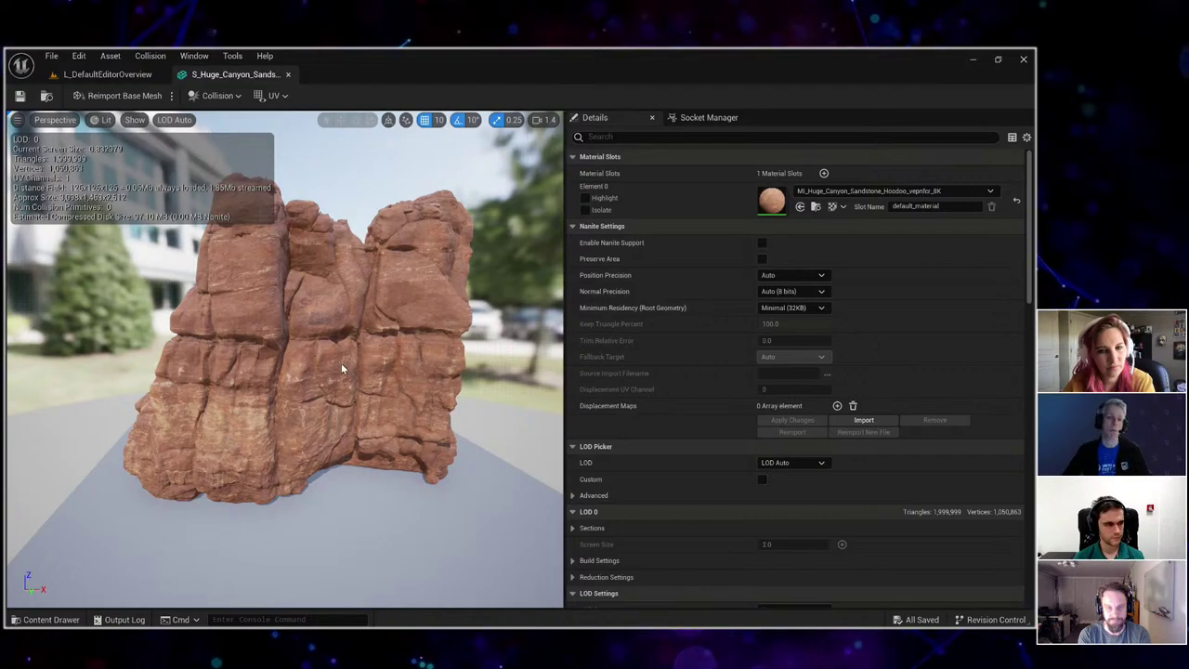
left_click_drag(341, 362, 279, 372)
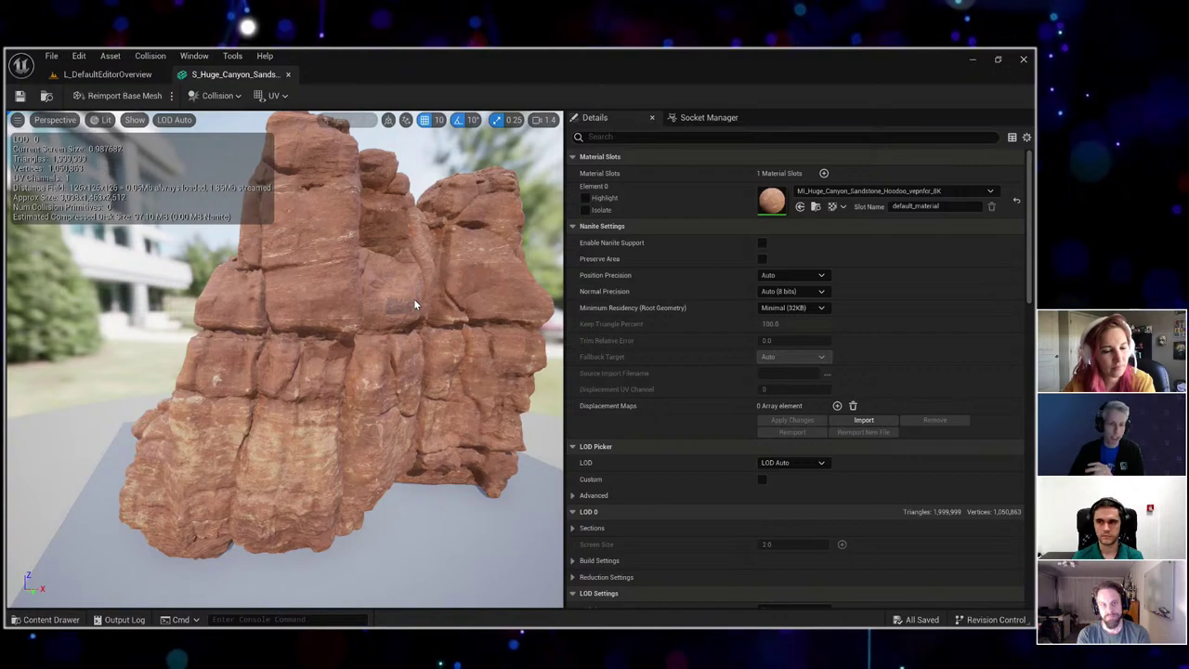
scroll(715, 284, "down", 5)
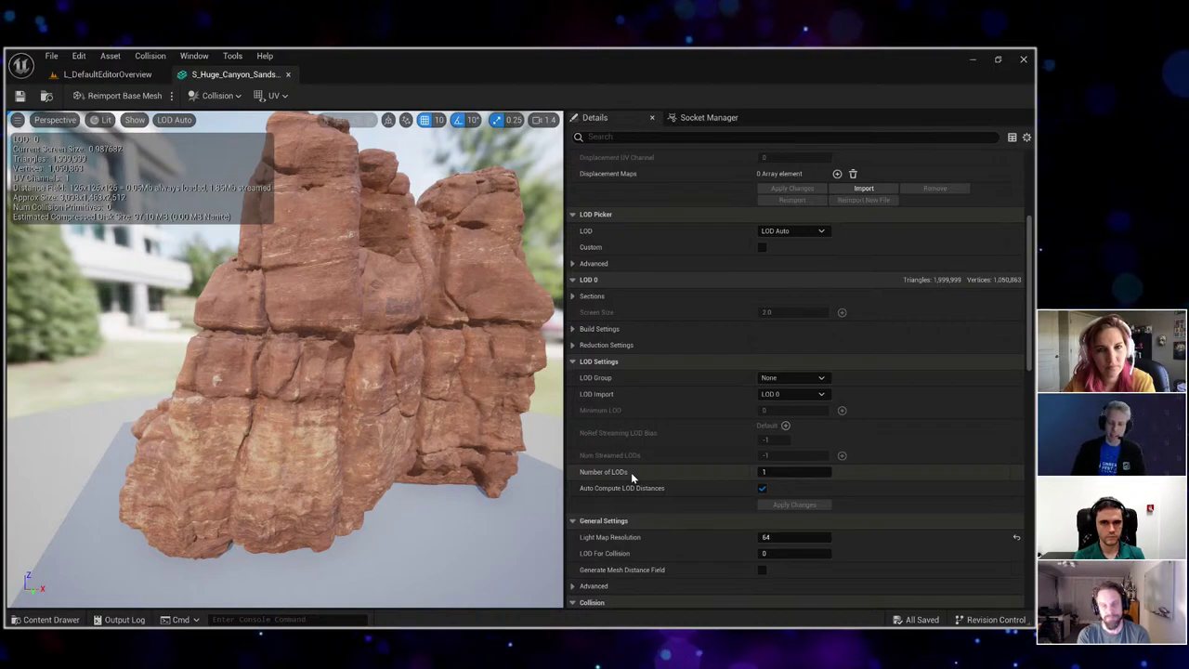
scroll(631, 472, "up", 5)
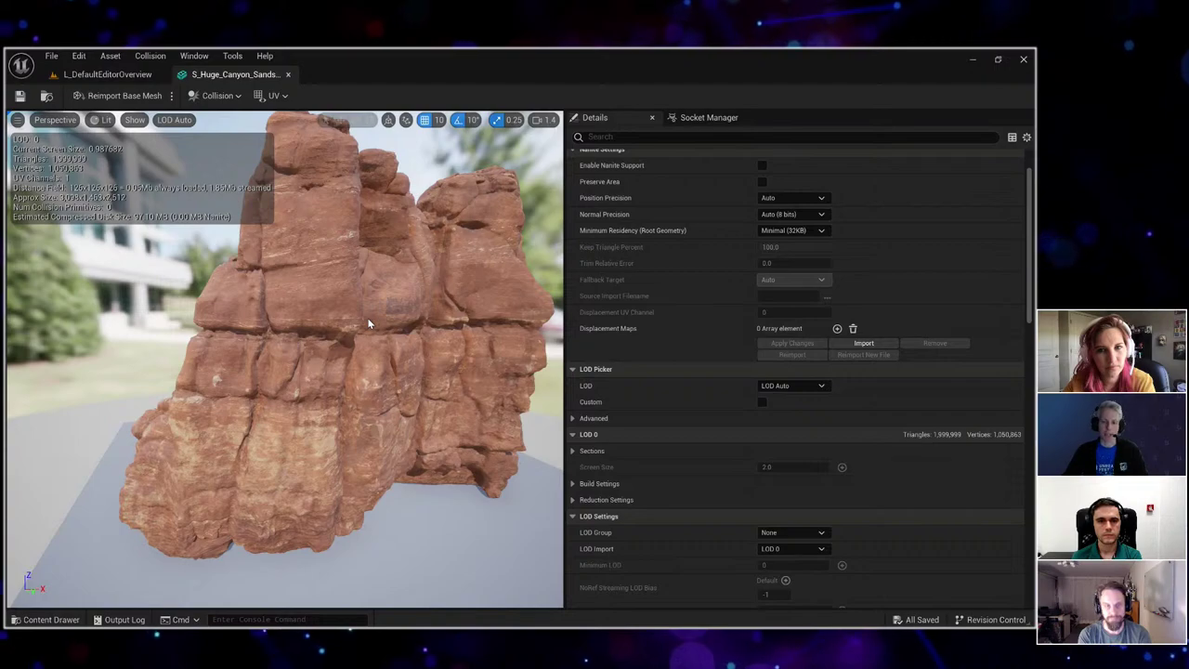
left_click_drag(367, 317, 380, 299)
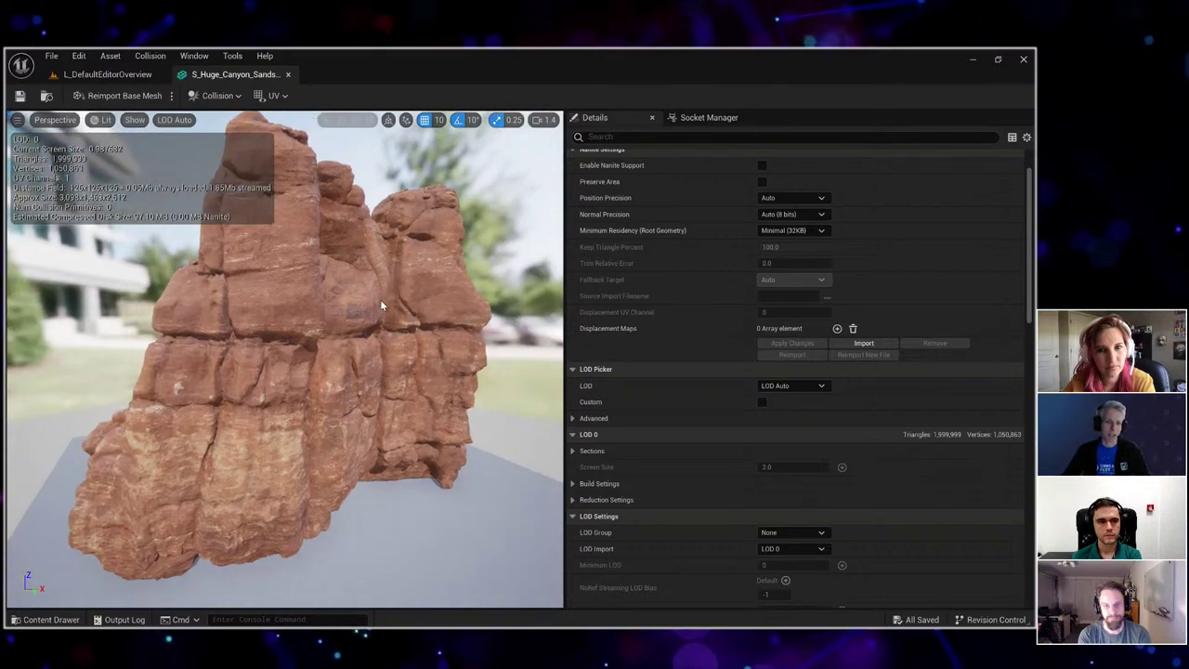
Close the hoodoo mesh, search assets for "canyon", and open S_Huge_Canyon_Sandstone_Rock_Formation_umdrfdxga_high docked beside the level.
middle_click(233, 79)
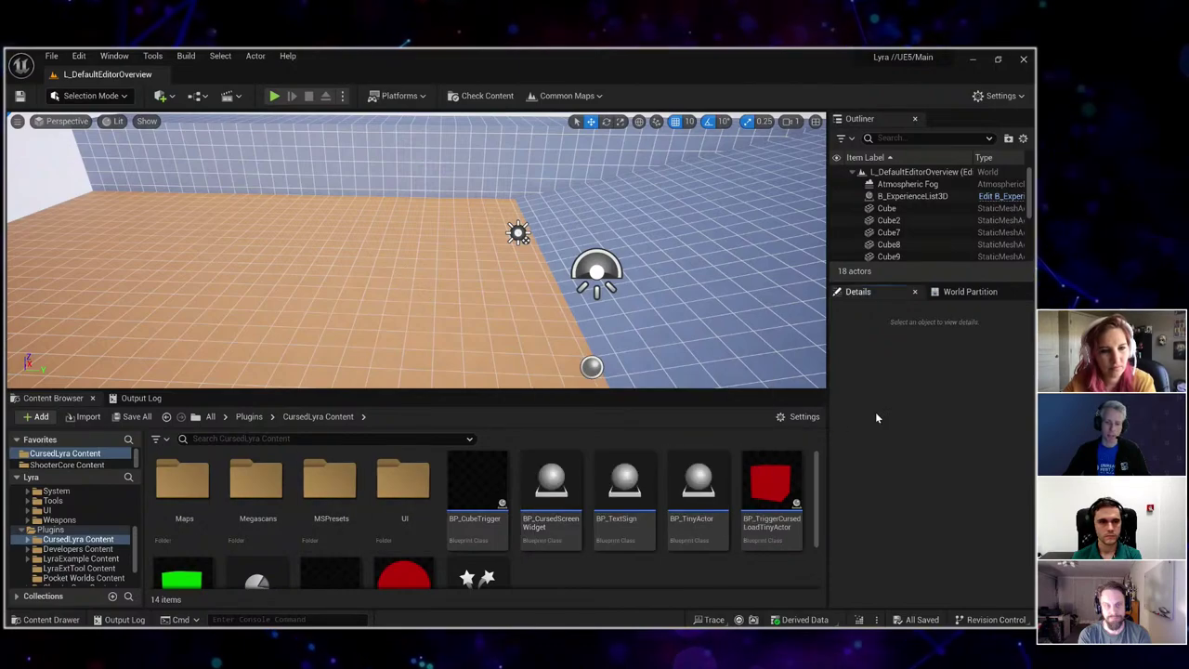
key("ctrl+p")
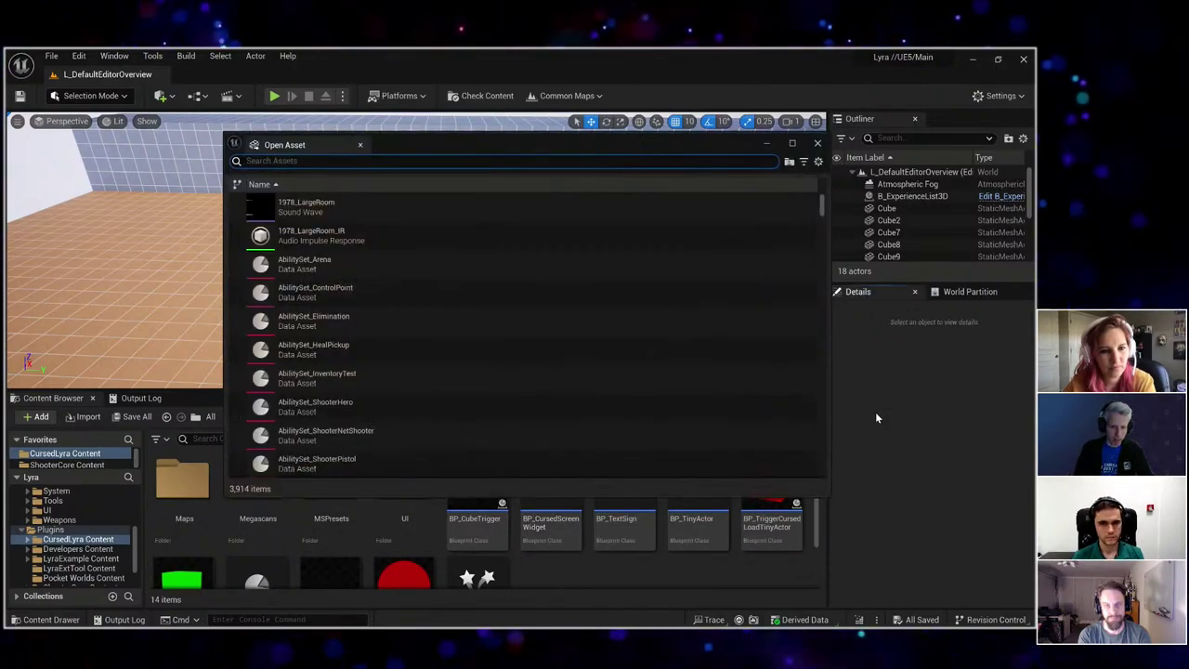
type("canyon")
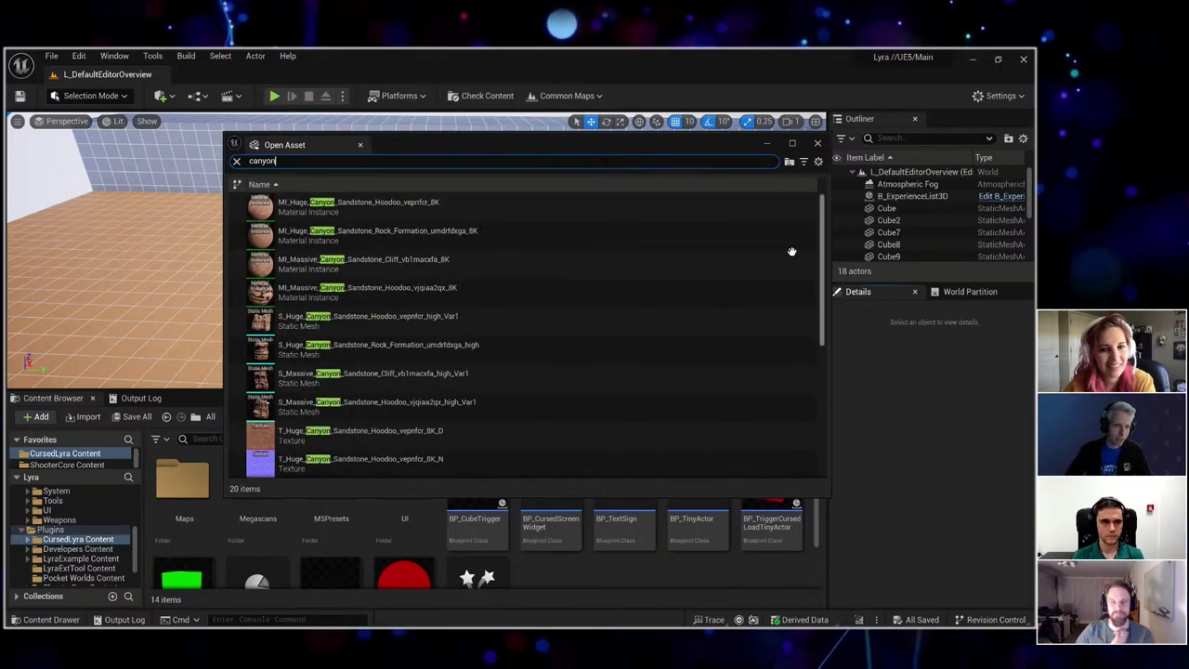
scroll(409, 335, "down", 1)
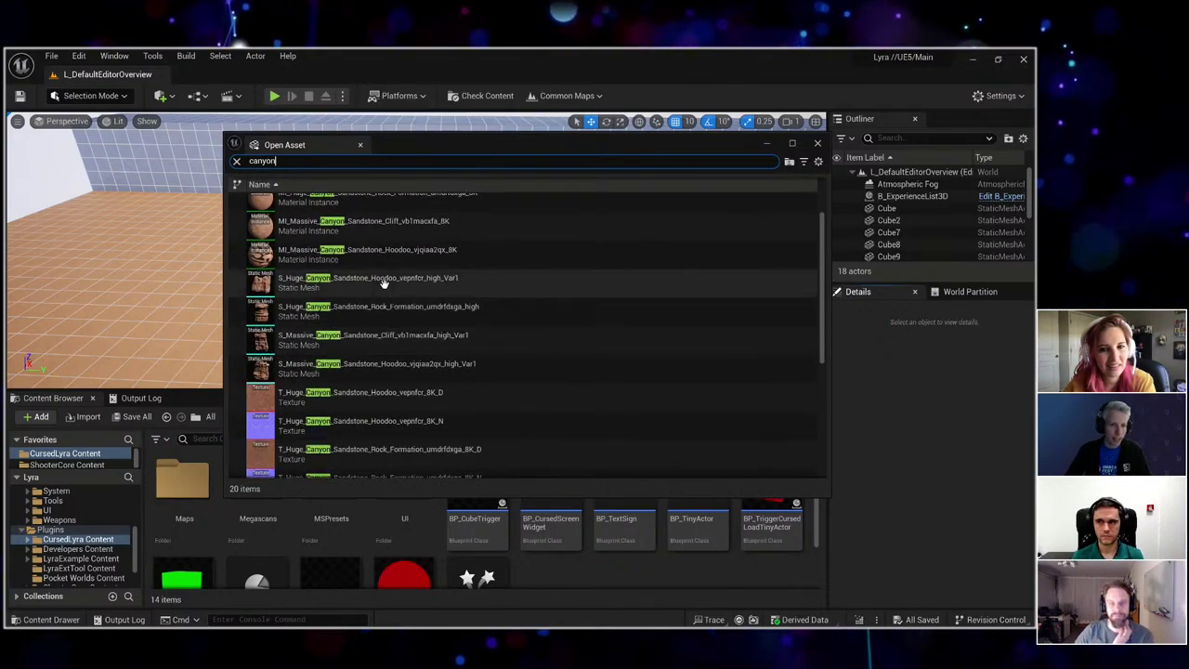
left_click(405, 313)
double_click(526, 315)
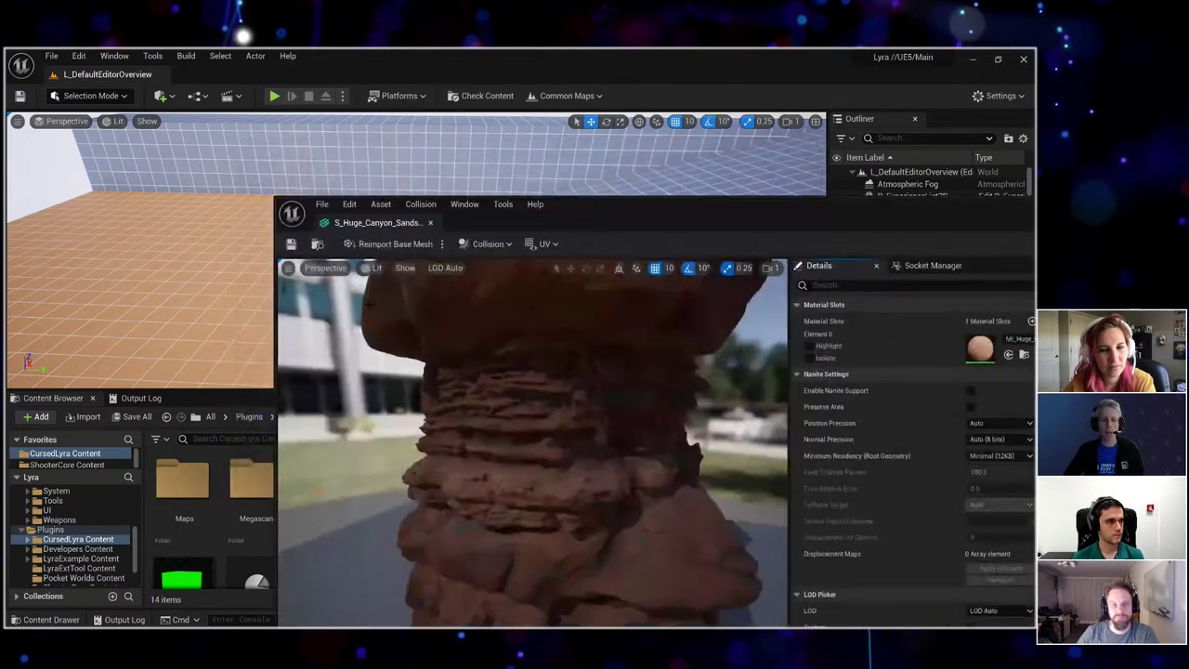
left_click_drag(383, 225, 270, 78)
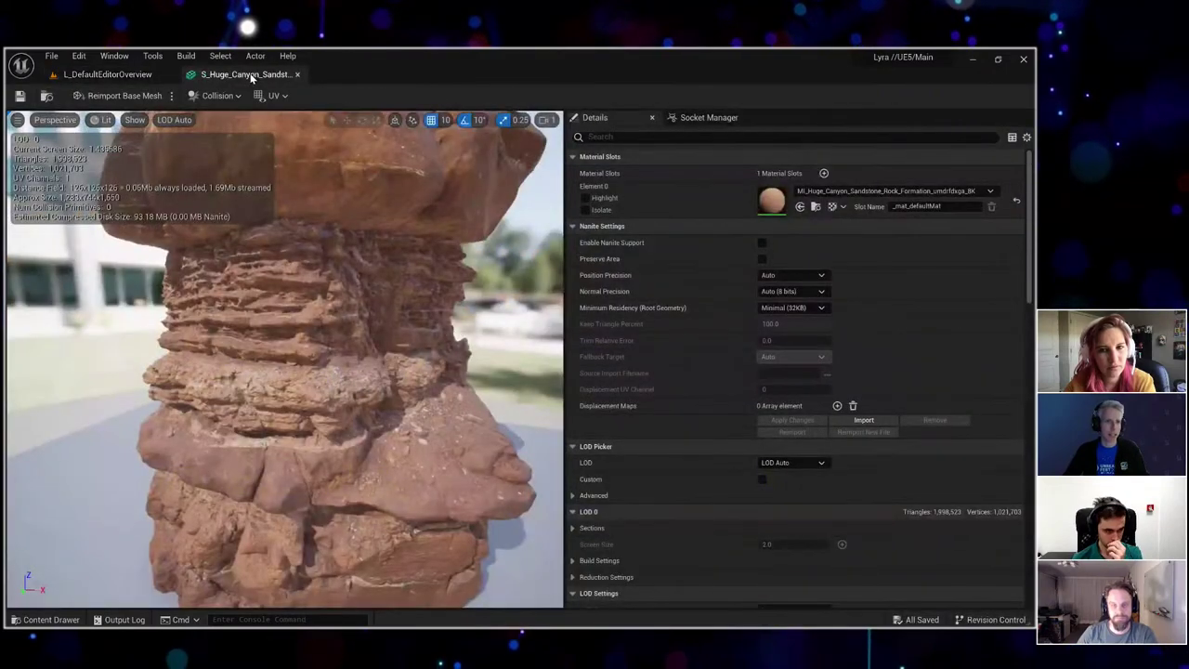
mouse_move(403, 311)
left_mouse_down()
mouse_move(446, 307)
mouse_move(403, 312)
left_mouse_up()
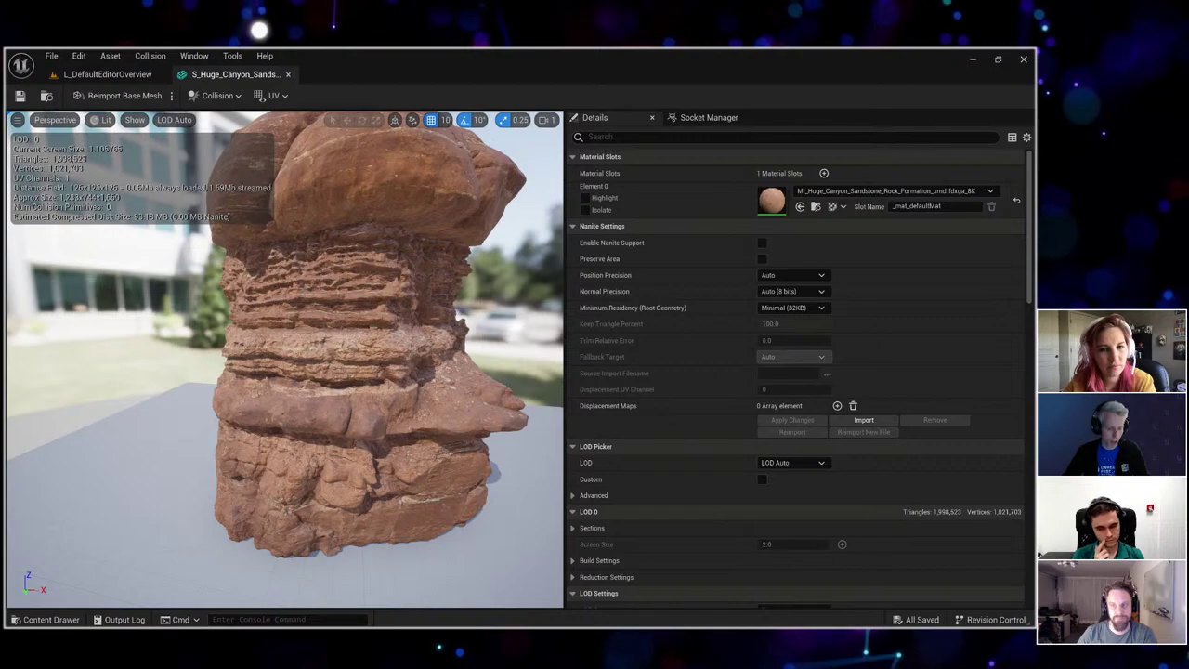
Locate the rock formation mesh in its content folder and open it in the Reference Viewer.
key("ctrl+b")
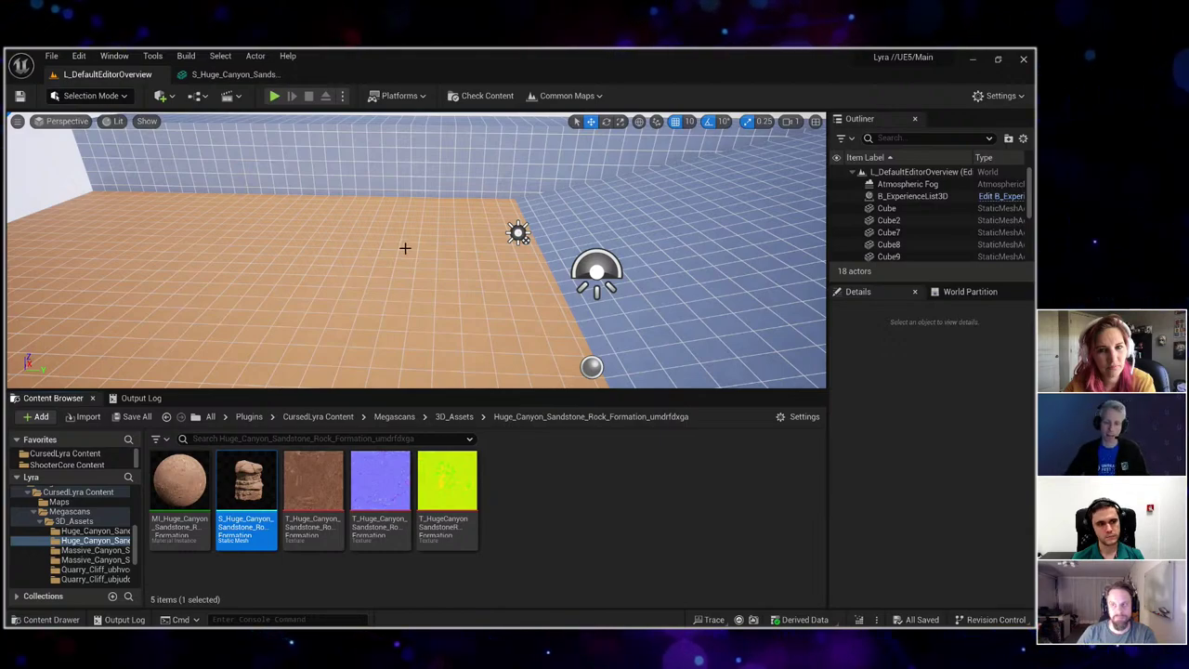
left_click(232, 74)
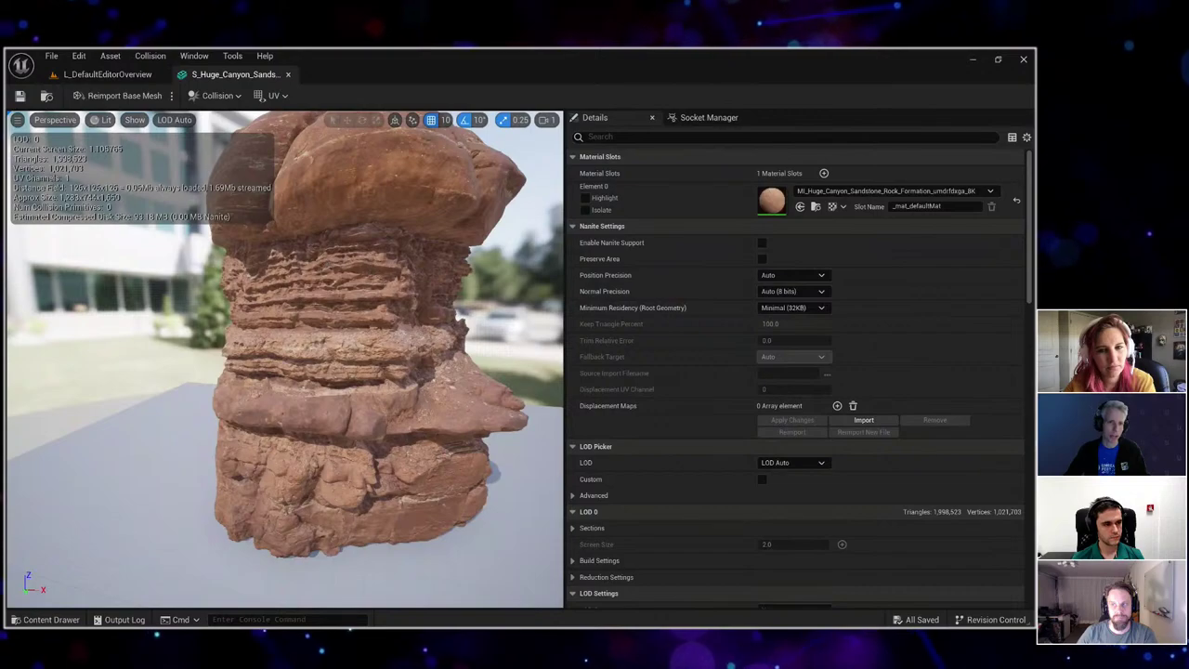
left_click(107, 75)
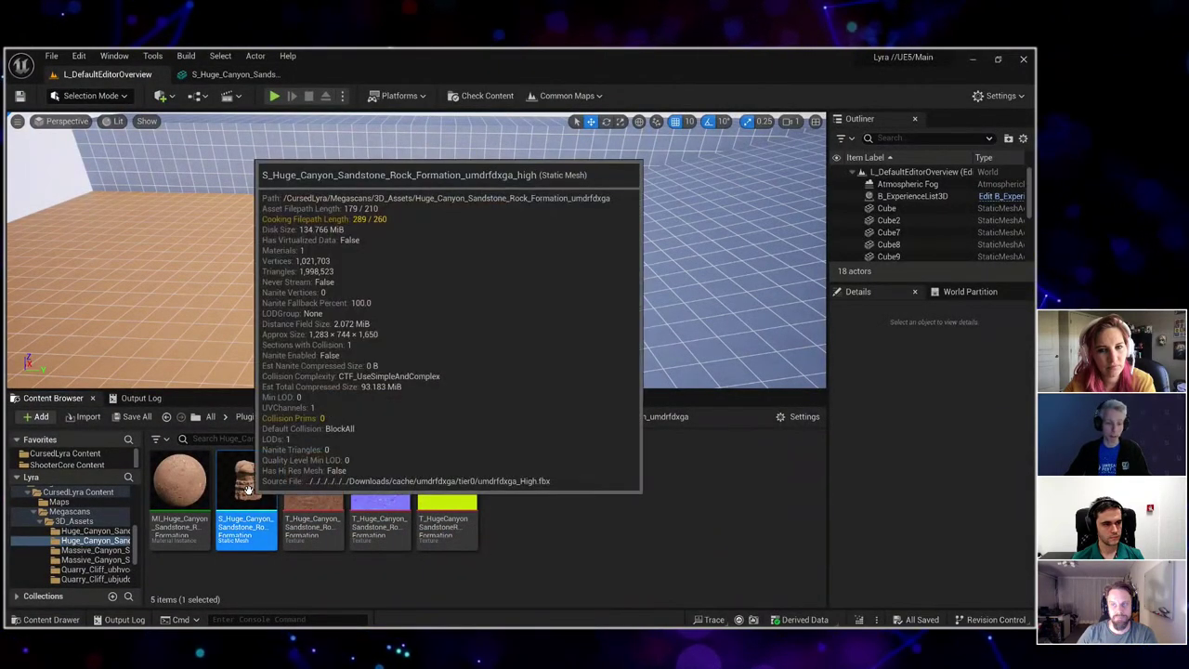
right_click(249, 488)
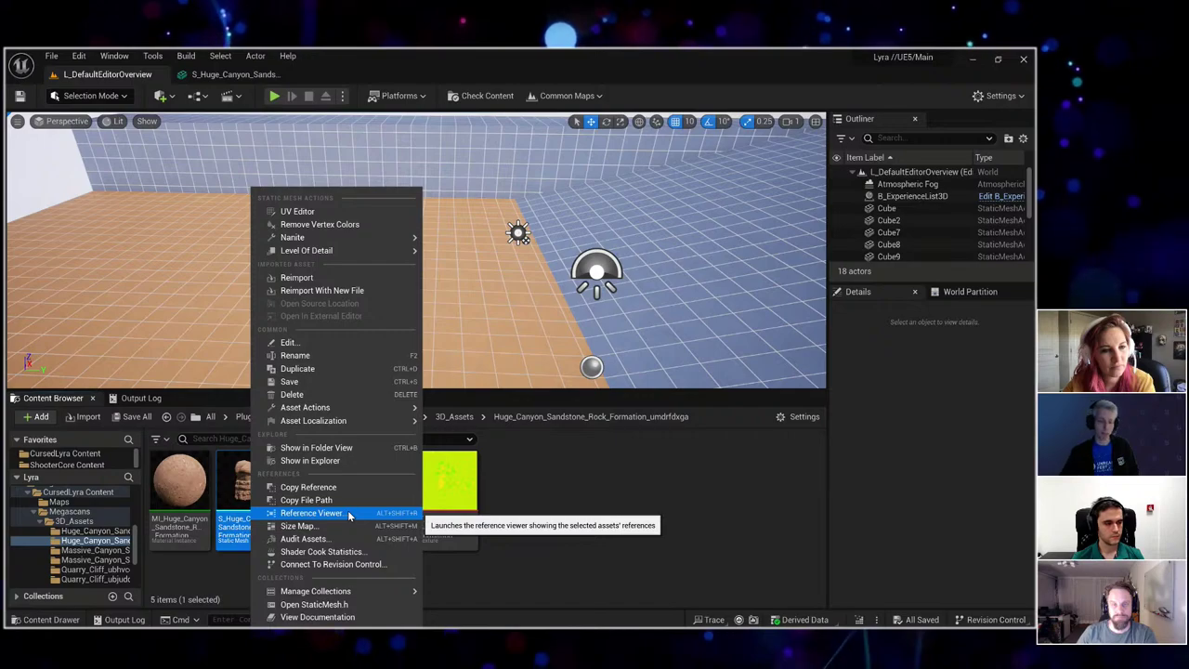
left_click(253, 485)
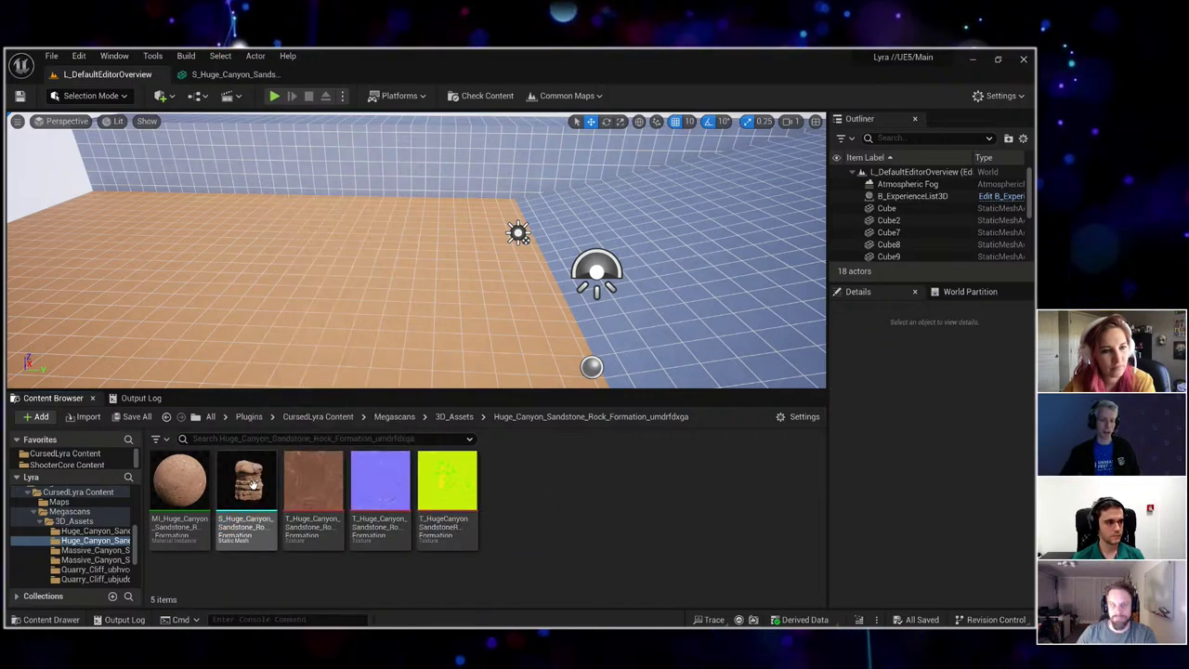
left_click(253, 485)
key("alt+shift+r")
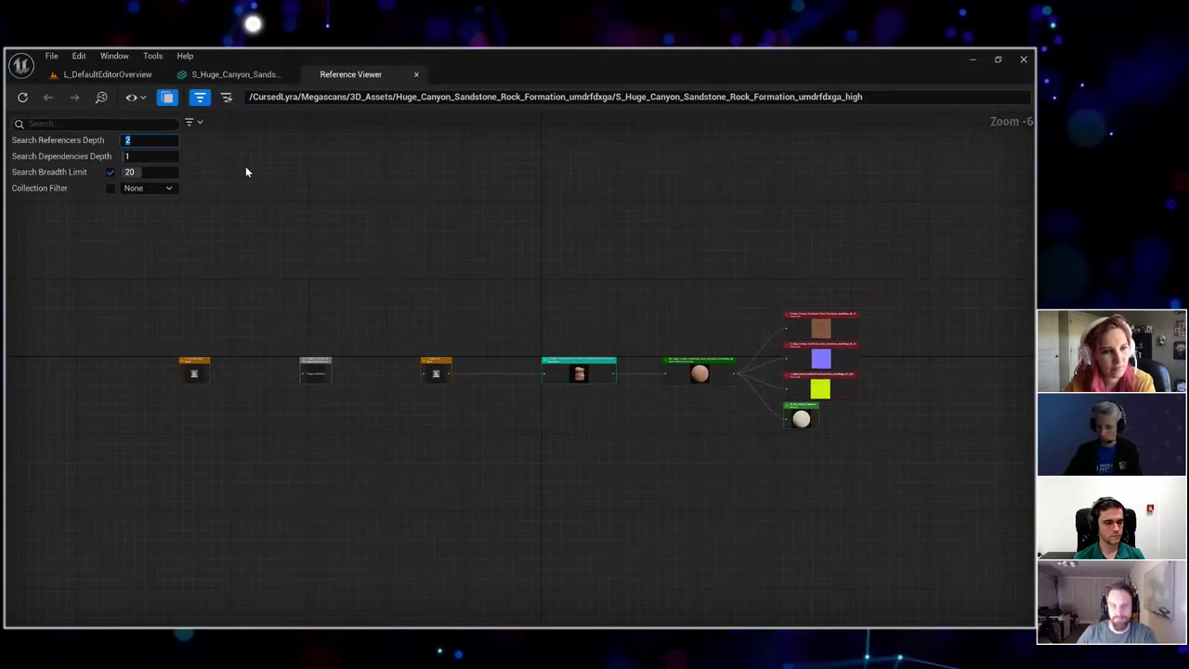
Set the referencers search depth to 1 and examine the mesh's chain from its textures and material back to L_HugeLevel.
key("Return")
scroll(668, 373, "up", 8)
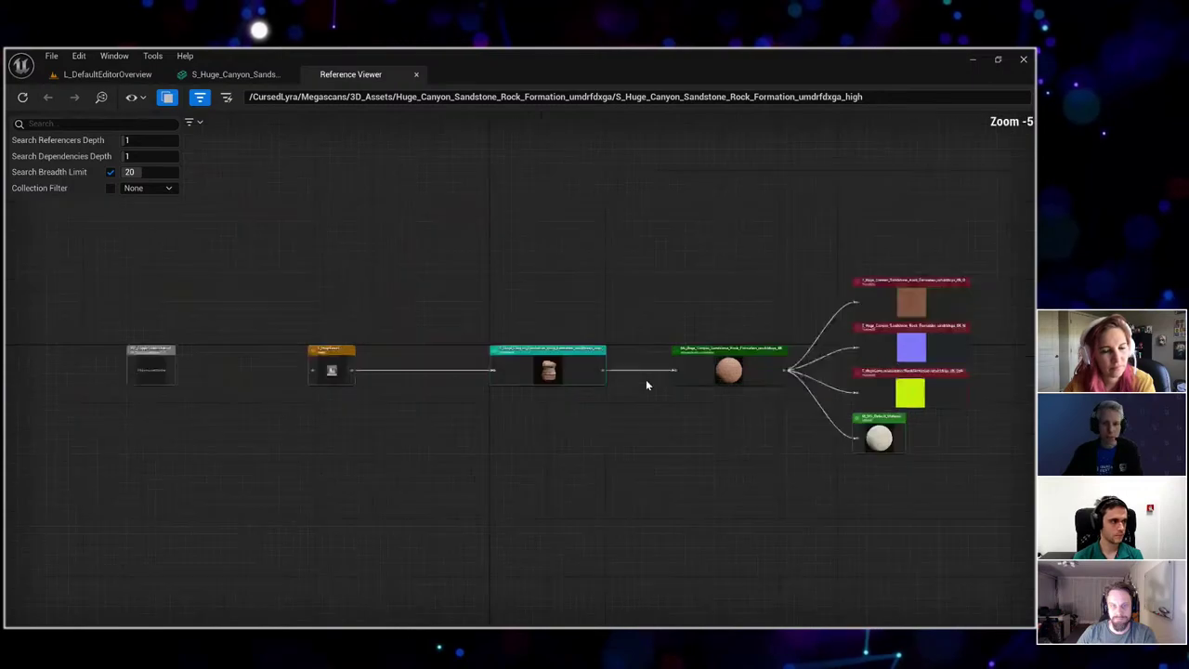
scroll(452, 294, "down", 4)
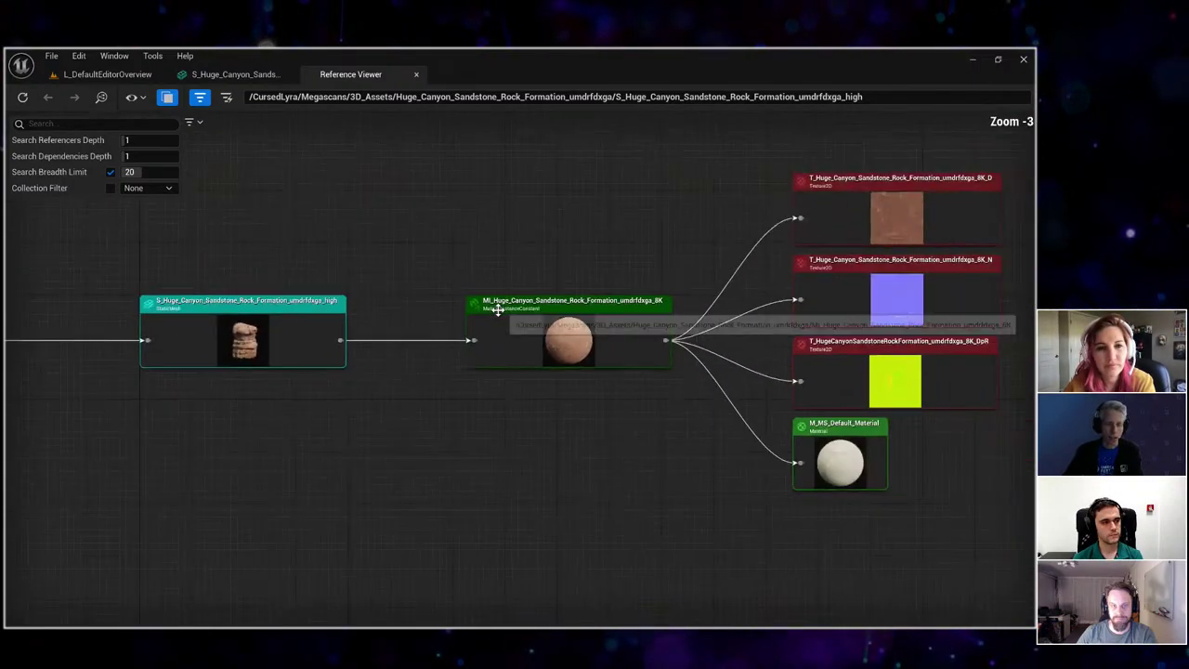
left_click_drag(451, 294, 795, 220)
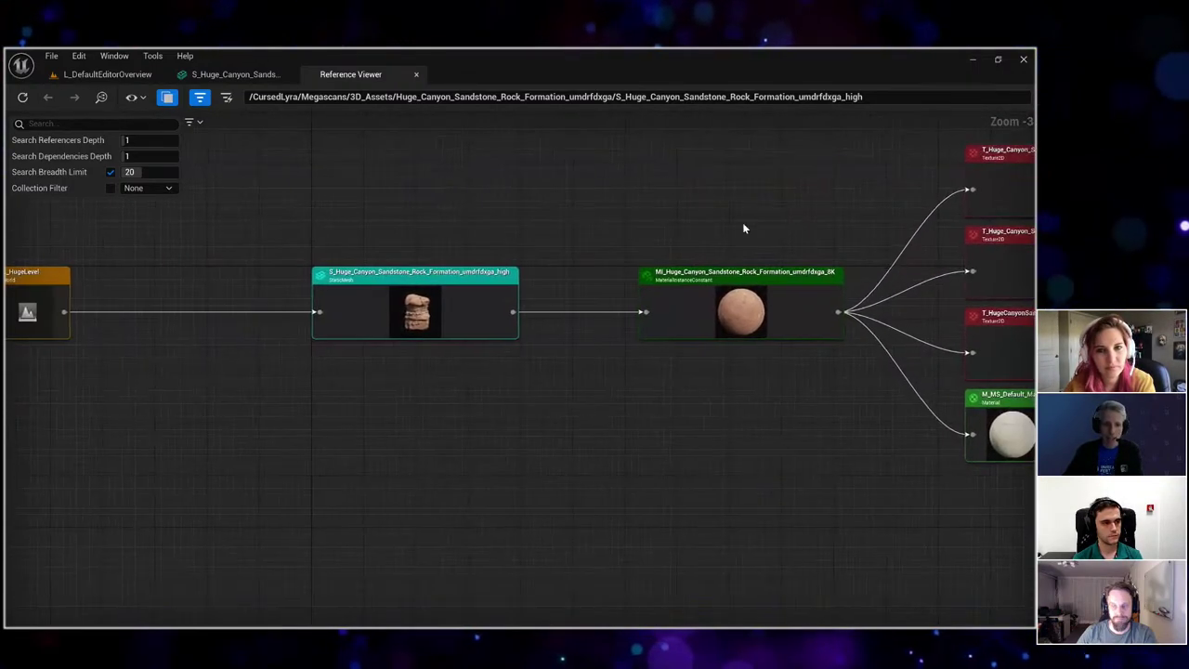
double_click(452, 276)
left_click(660, 358)
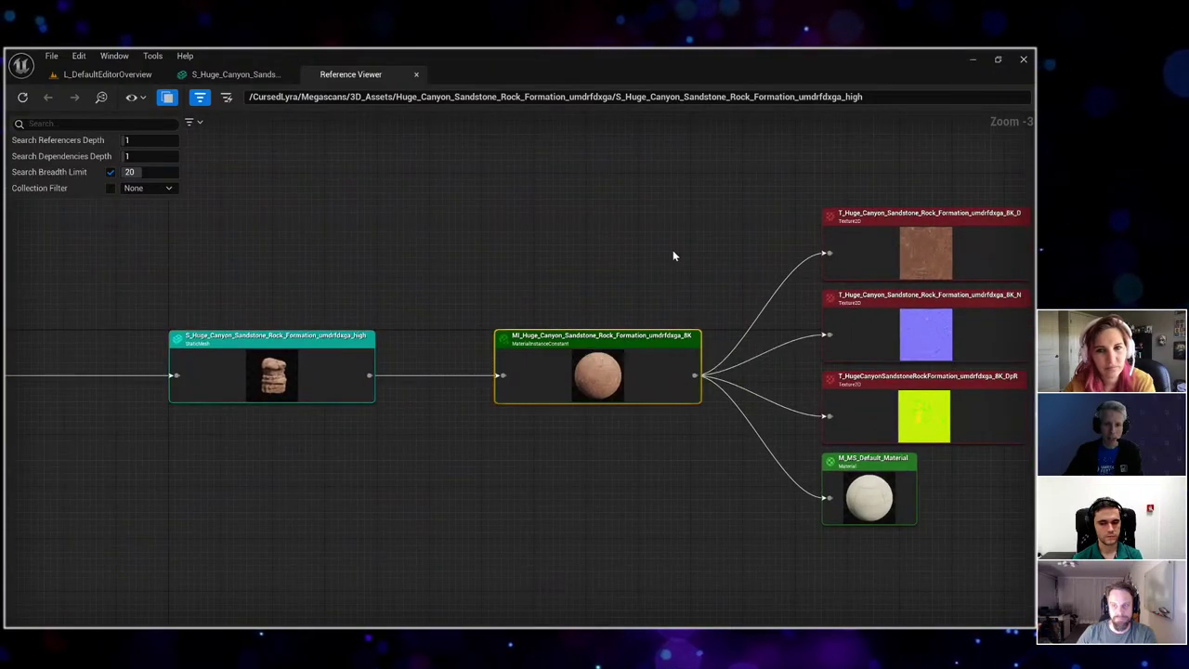
left_click_drag(458, 350, 431, 321)
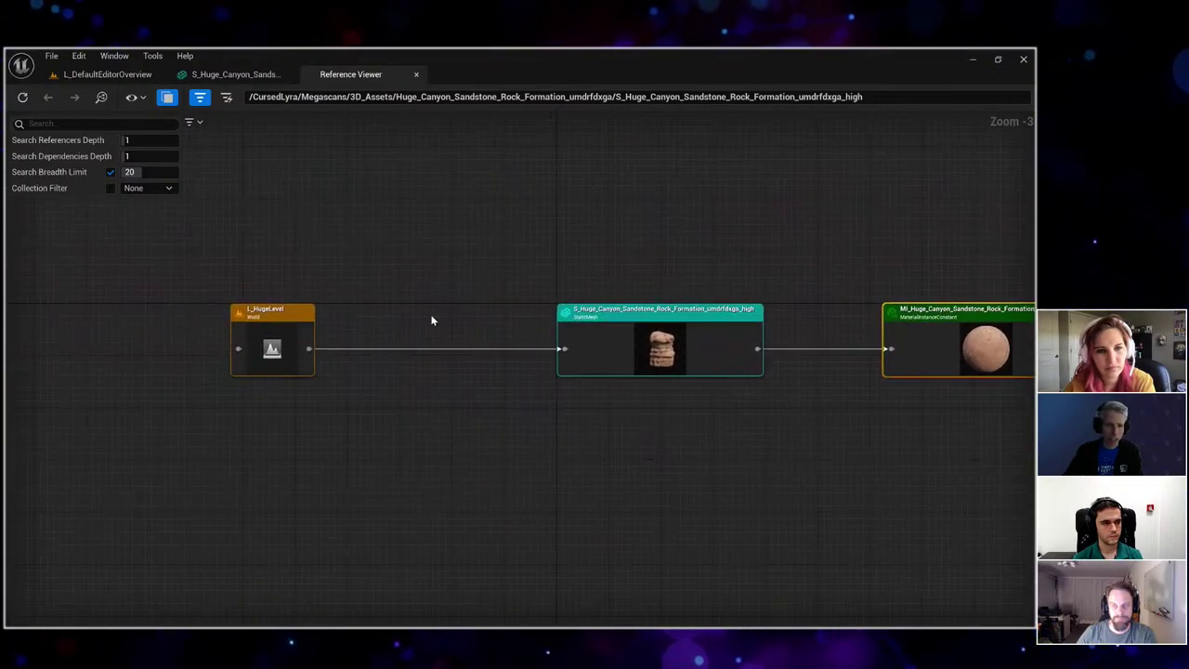
left_click(287, 318)
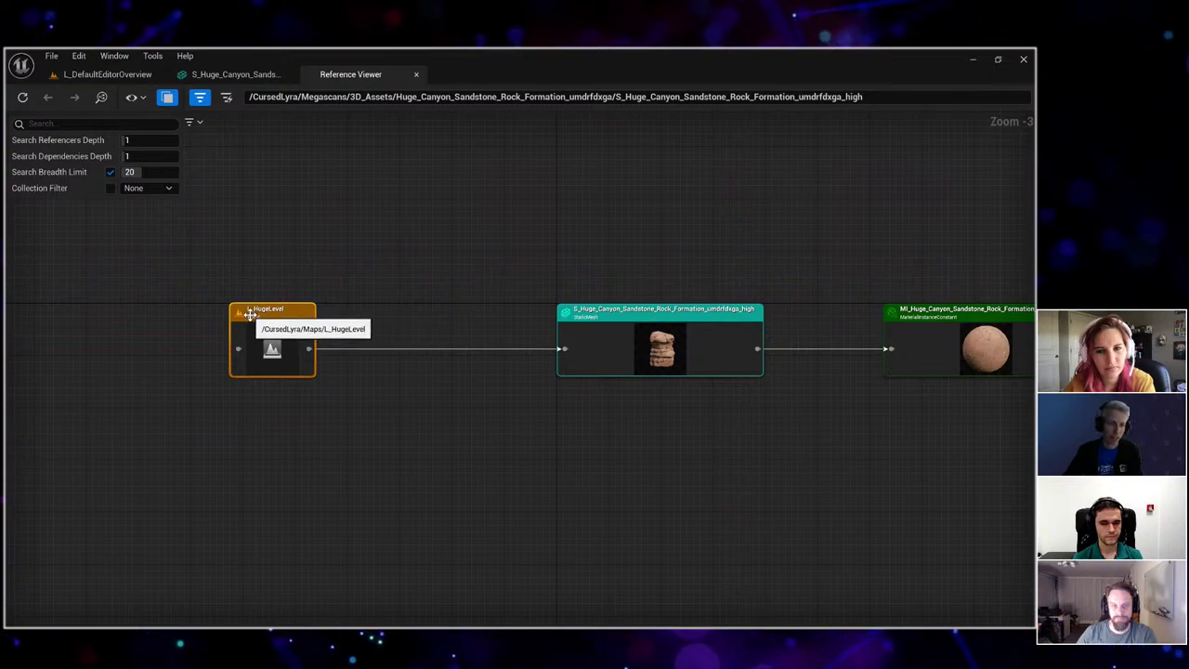
left_click_drag(408, 313, 622, 309)
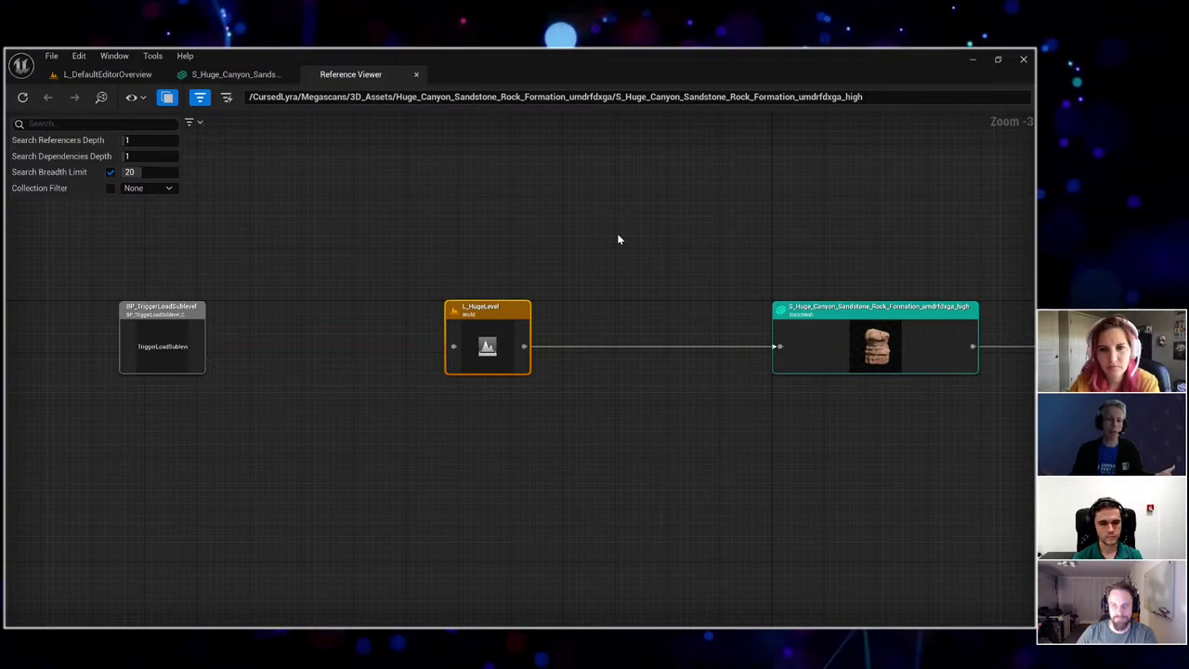
Set the referencers search depth to 2 and open the referencing level L_CursedExpanse for editing from the graph.
left_click(140, 139)
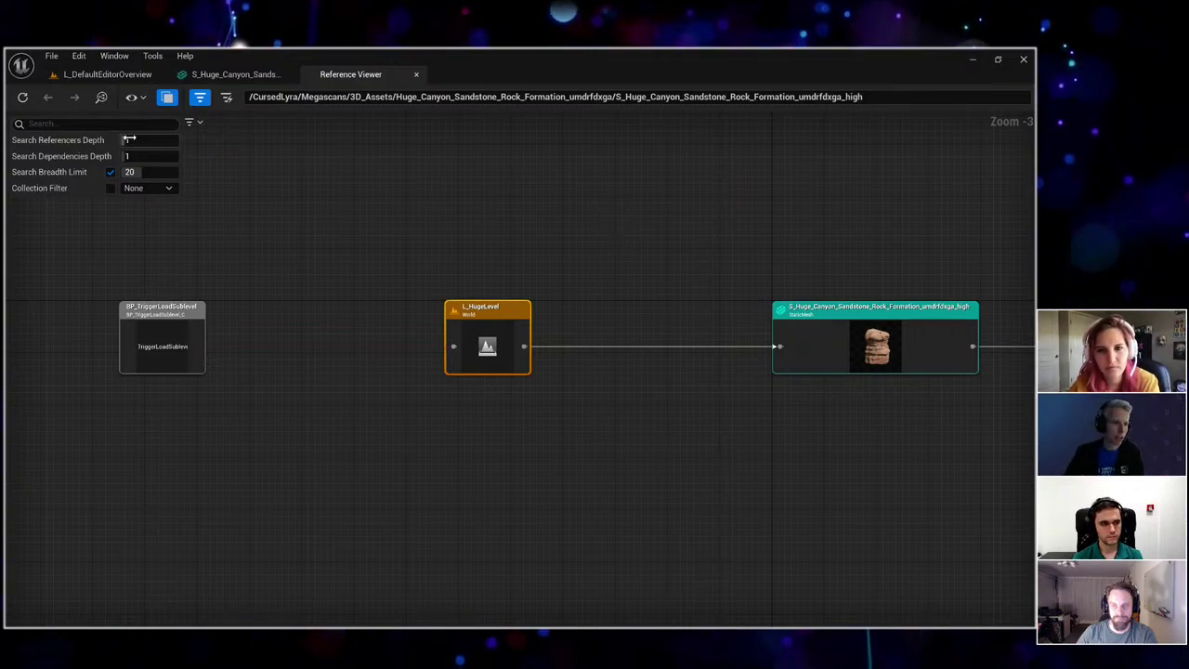
type("2")
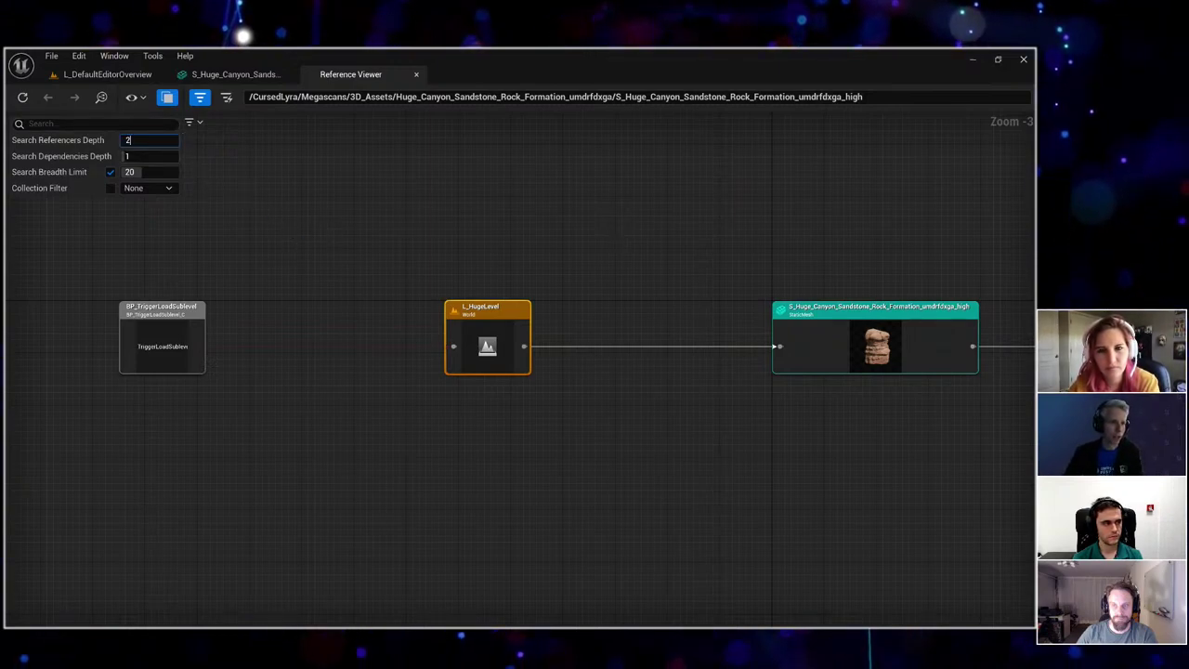
left_click(560, 250)
left_click_drag(167, 250, 916, 229)
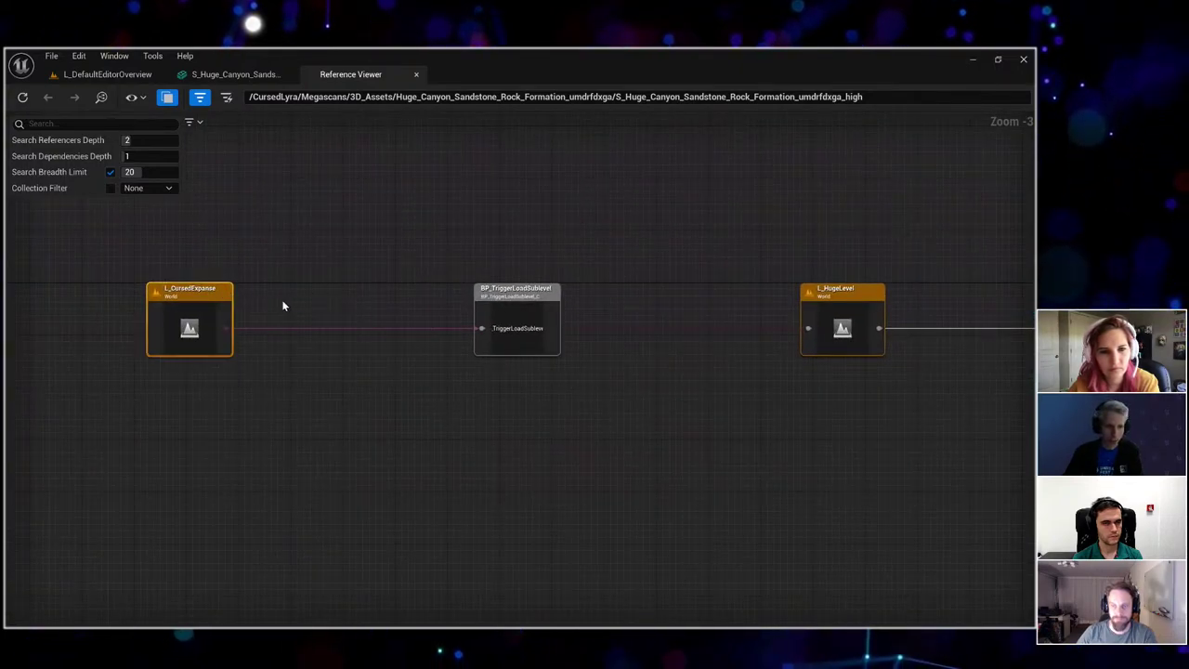
right_click(206, 294)
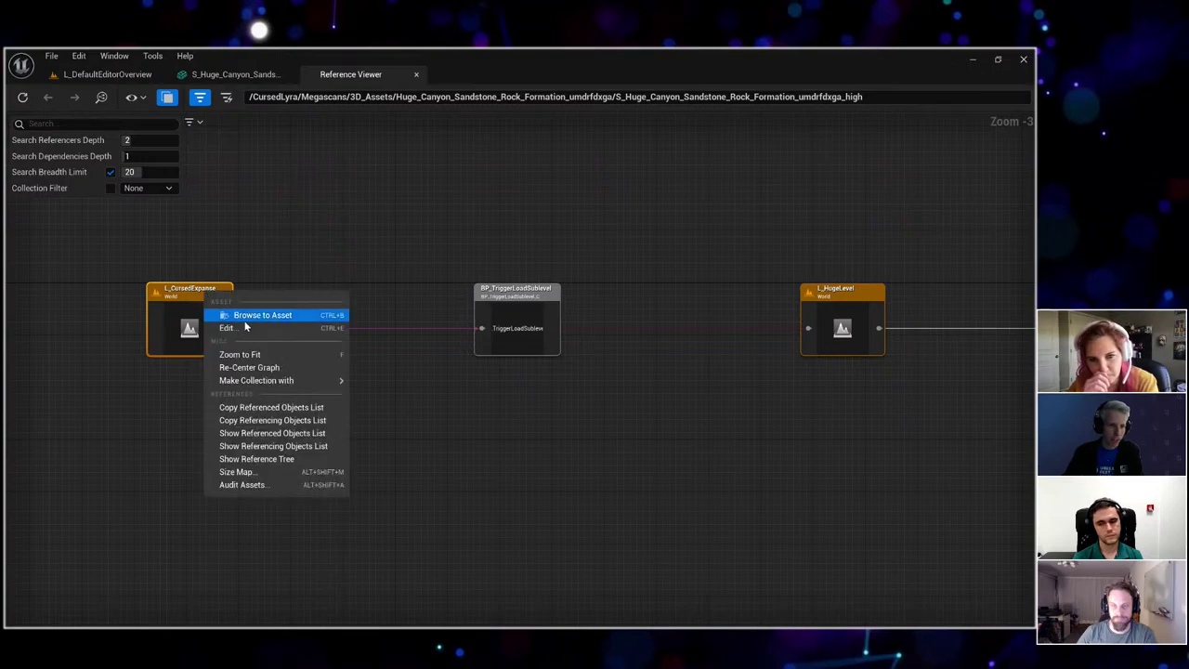
left_click(245, 325)
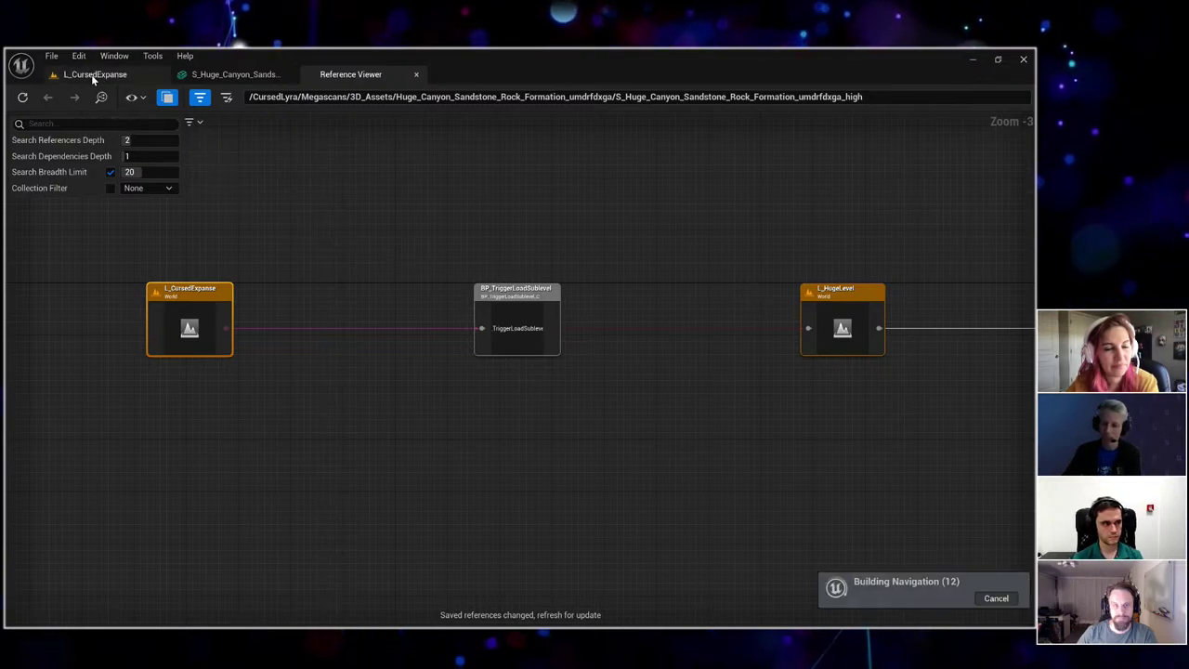
Examine the BP_TriggerLoadSublevel link between L_CursedExpanse and L_HugeLevel in the reference graph, and return to the level.
left_click(91, 74)
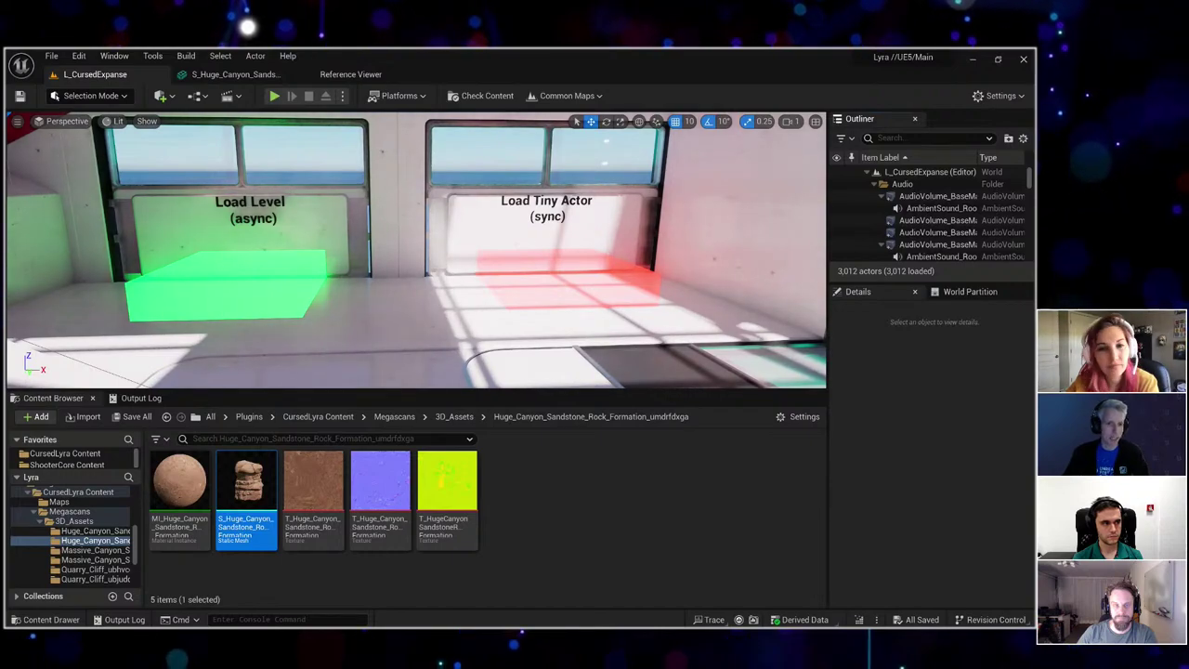
left_click(350, 74)
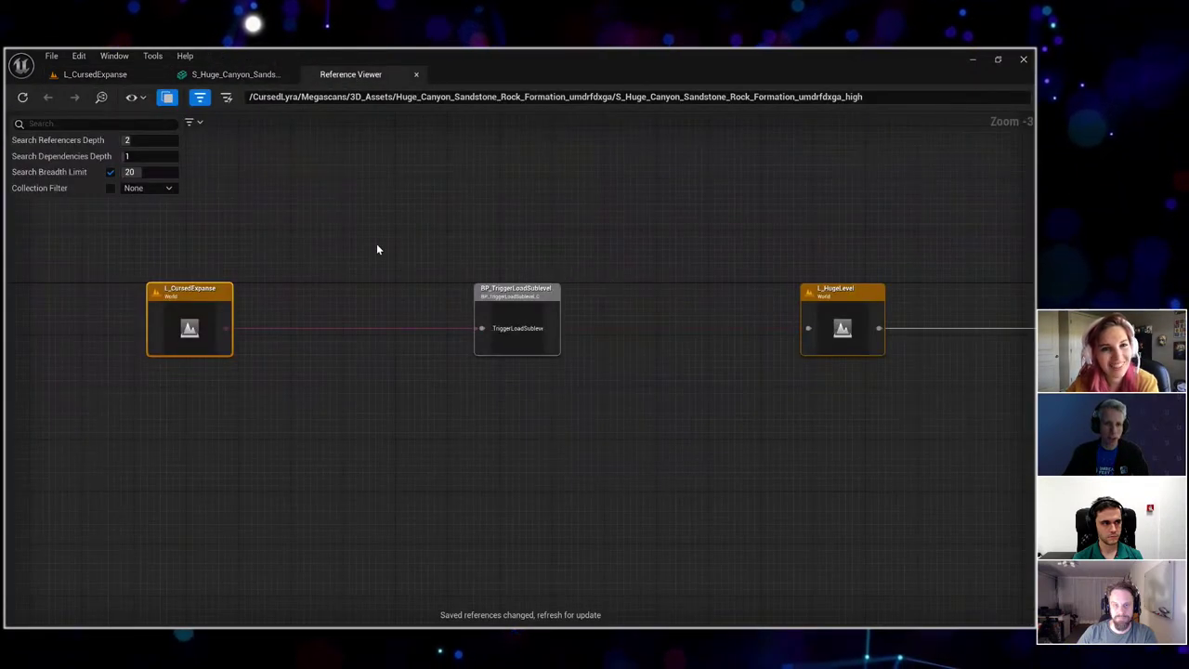
left_click(394, 273)
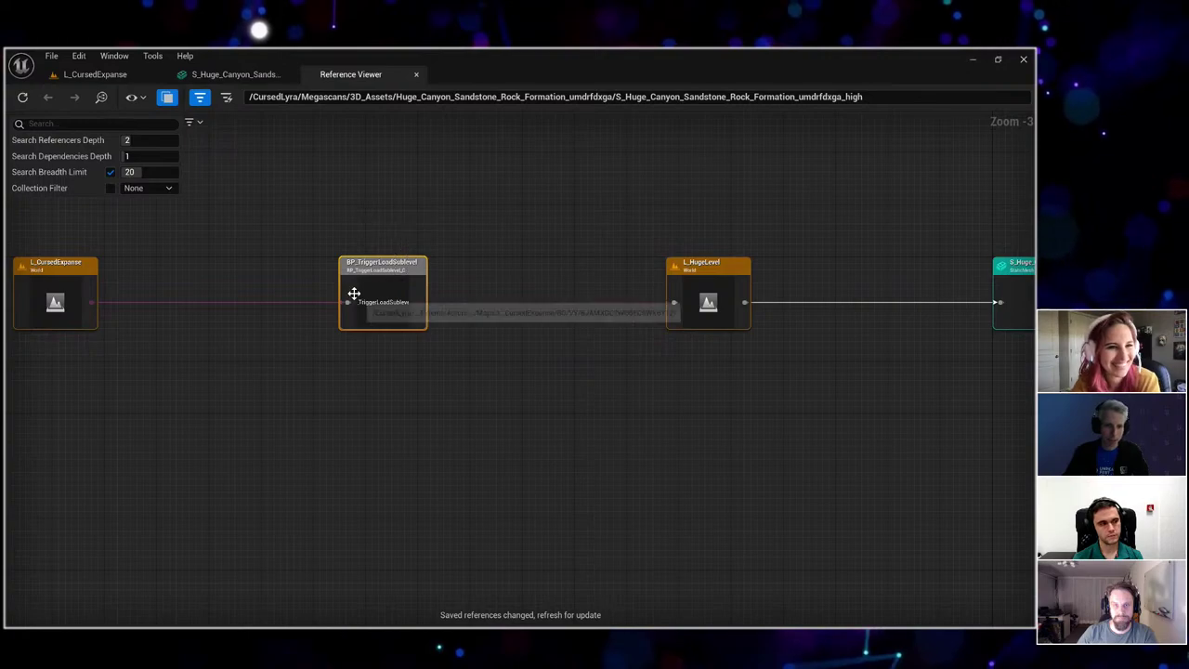
left_click(121, 74)
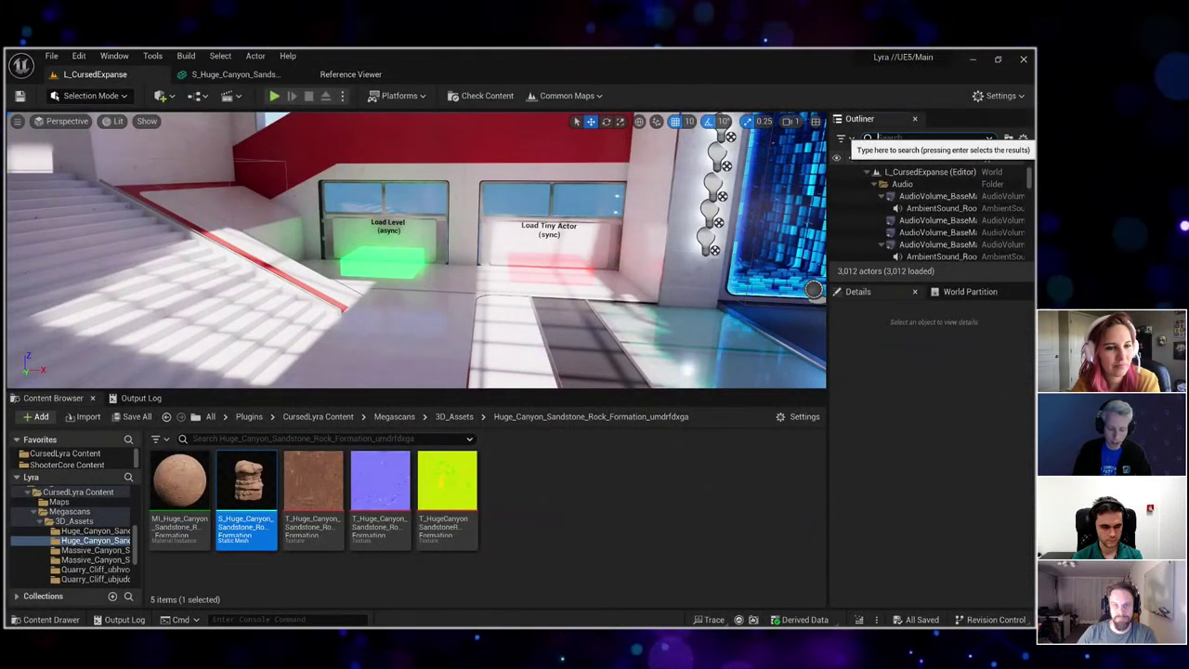
Find the BP_TriggerLoadSublevel actor by searching the Outliner for "triggerload", focus the view on it and examine its Map property.
left_click(878, 137)
type("trigger")
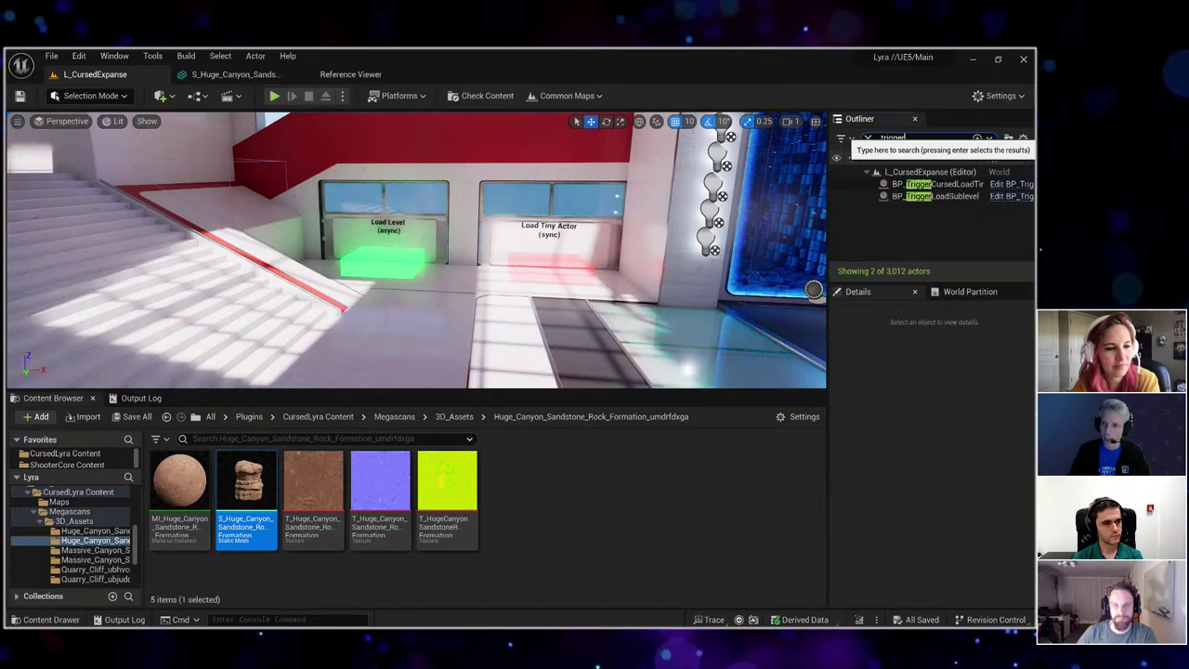
type("load")
left_click(922, 185)
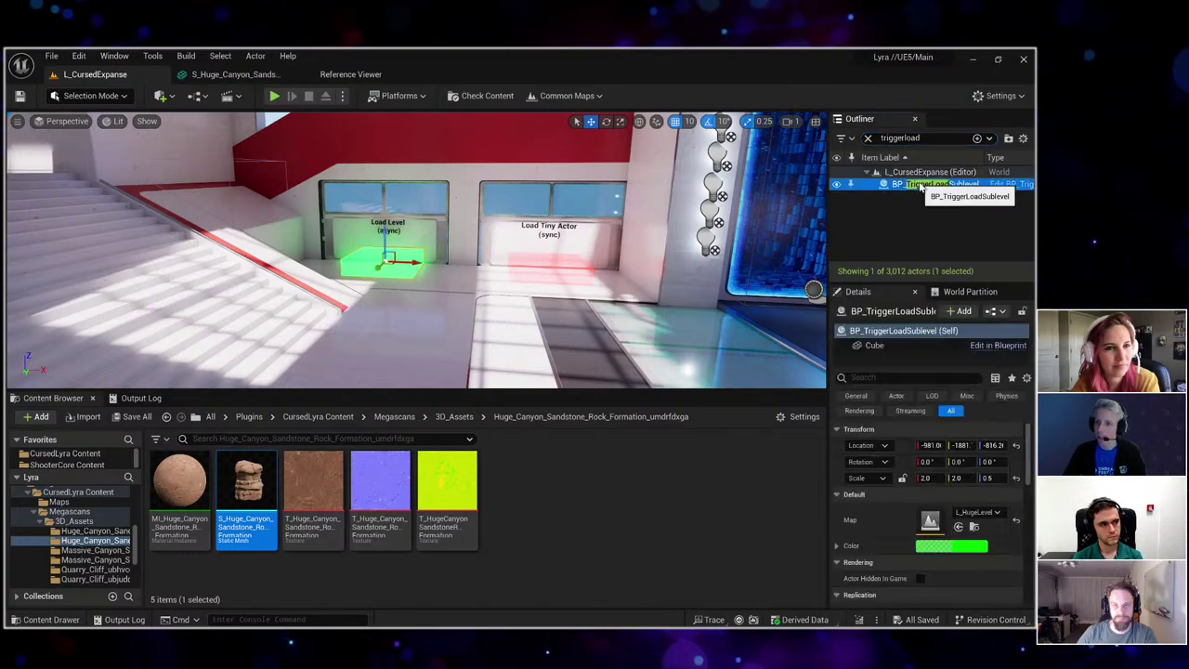
double_click(922, 185)
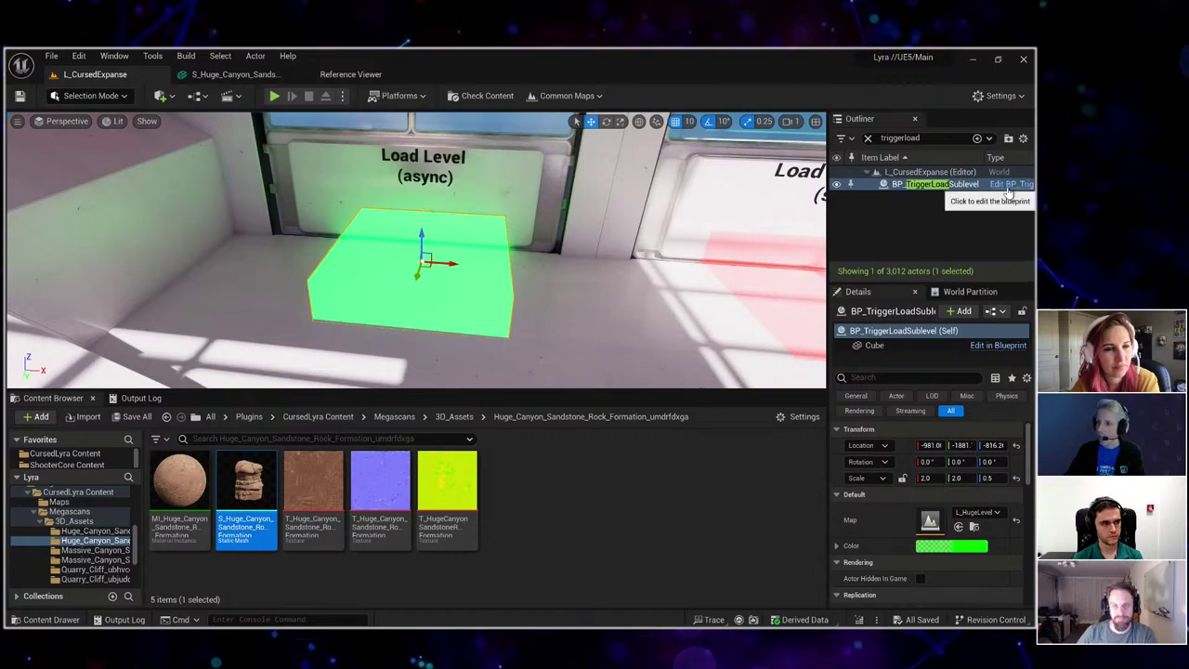
scroll(860, 483, "down", 1)
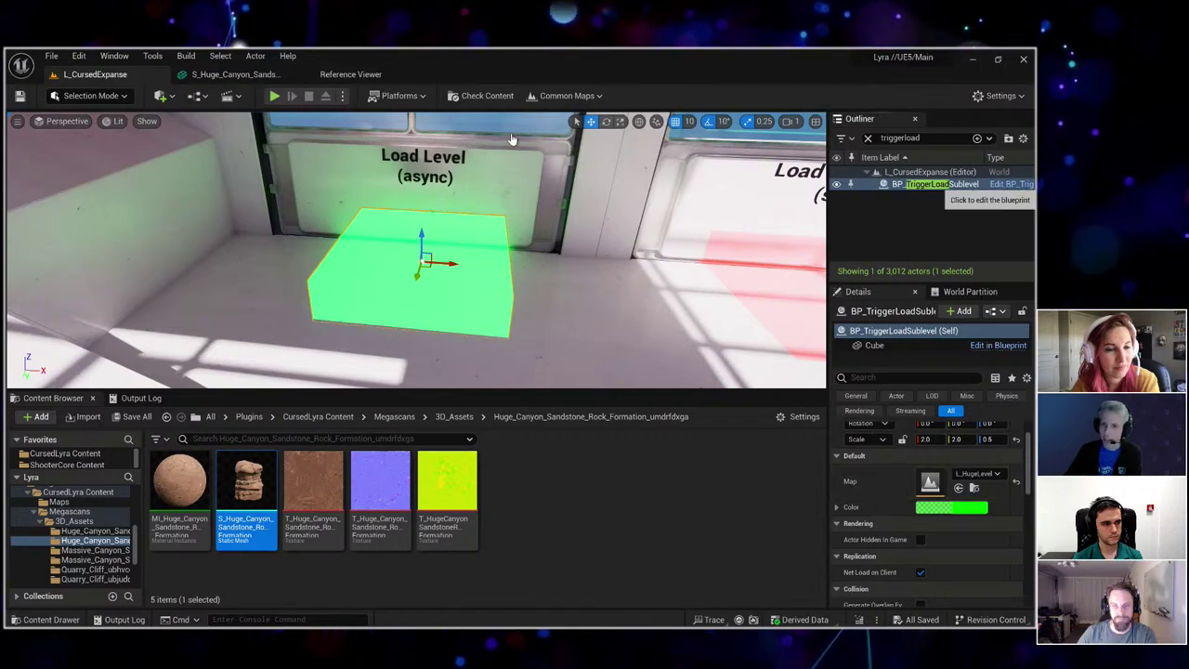
Open the BP_TriggerLoadSublevel blueprint to inspect its Map variable, and return to the trigger in the level.
left_click(1003, 183)
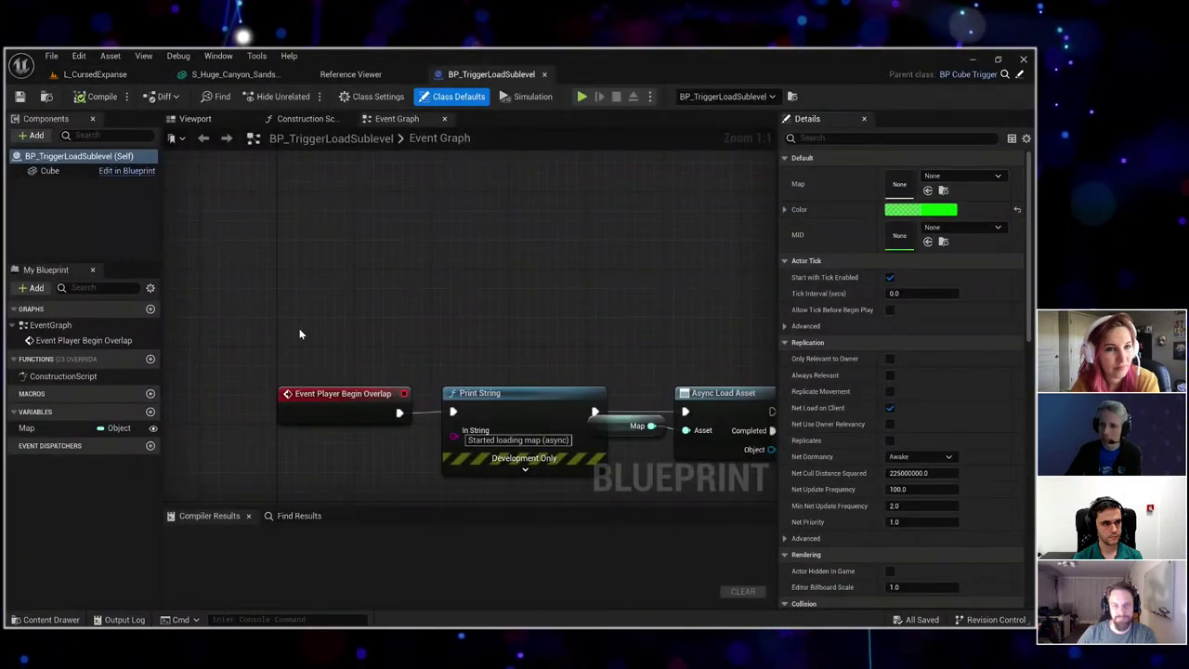
left_click(50, 430)
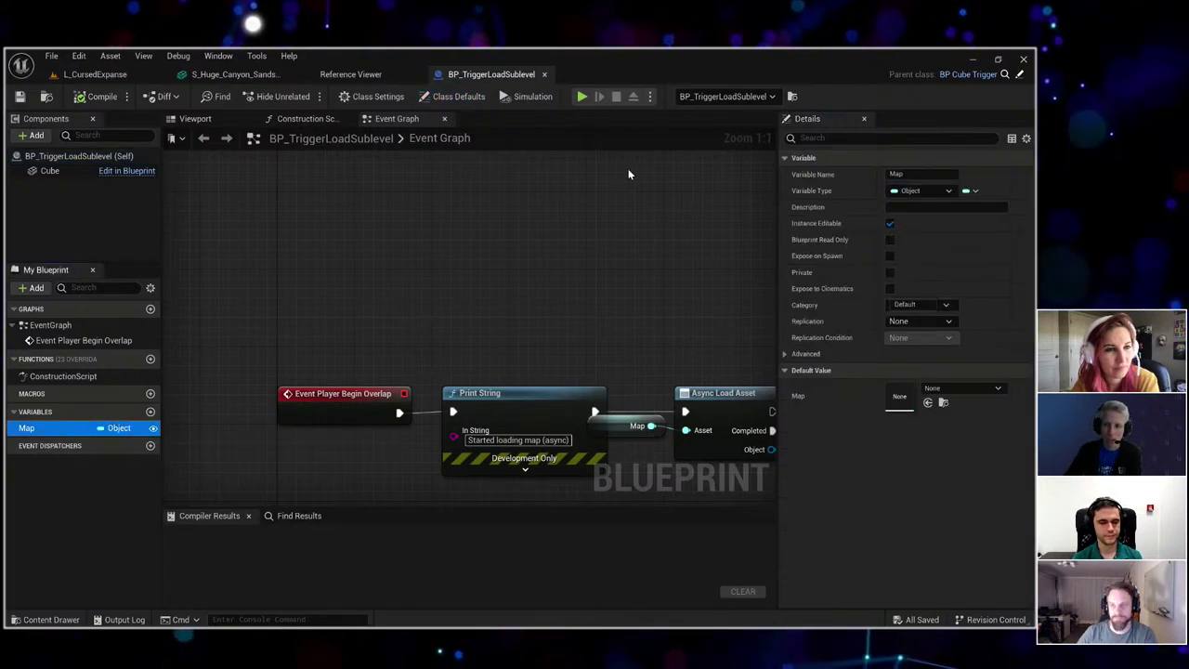
left_click(123, 73)
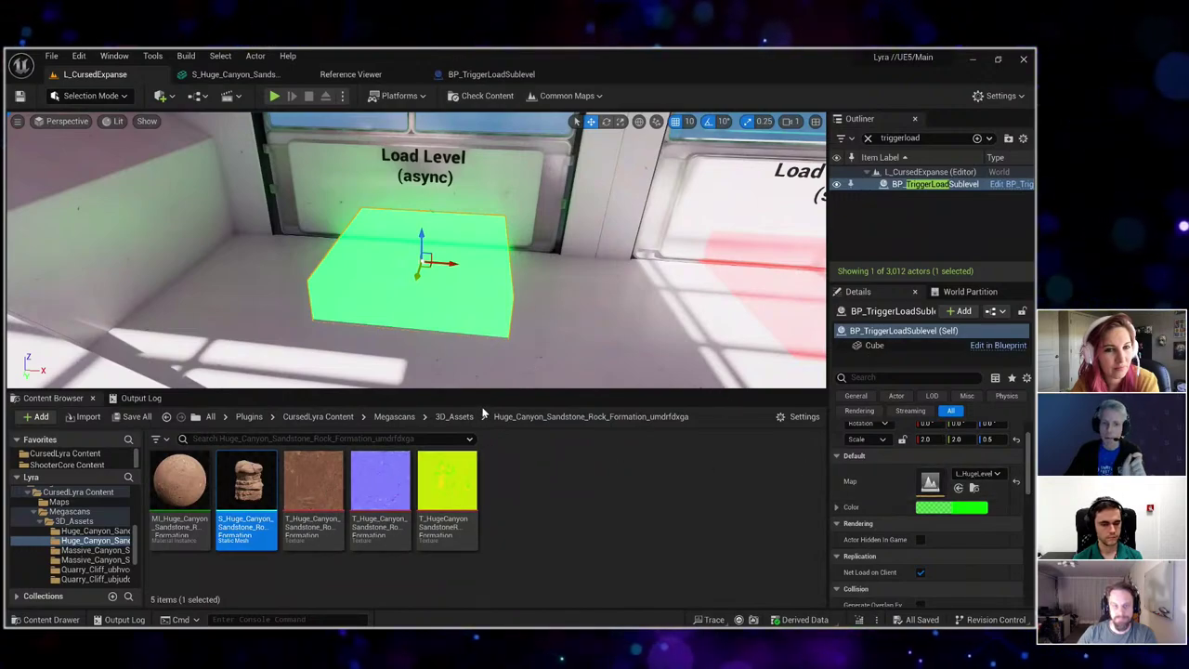
left_click_drag(468, 280, 446, 248)
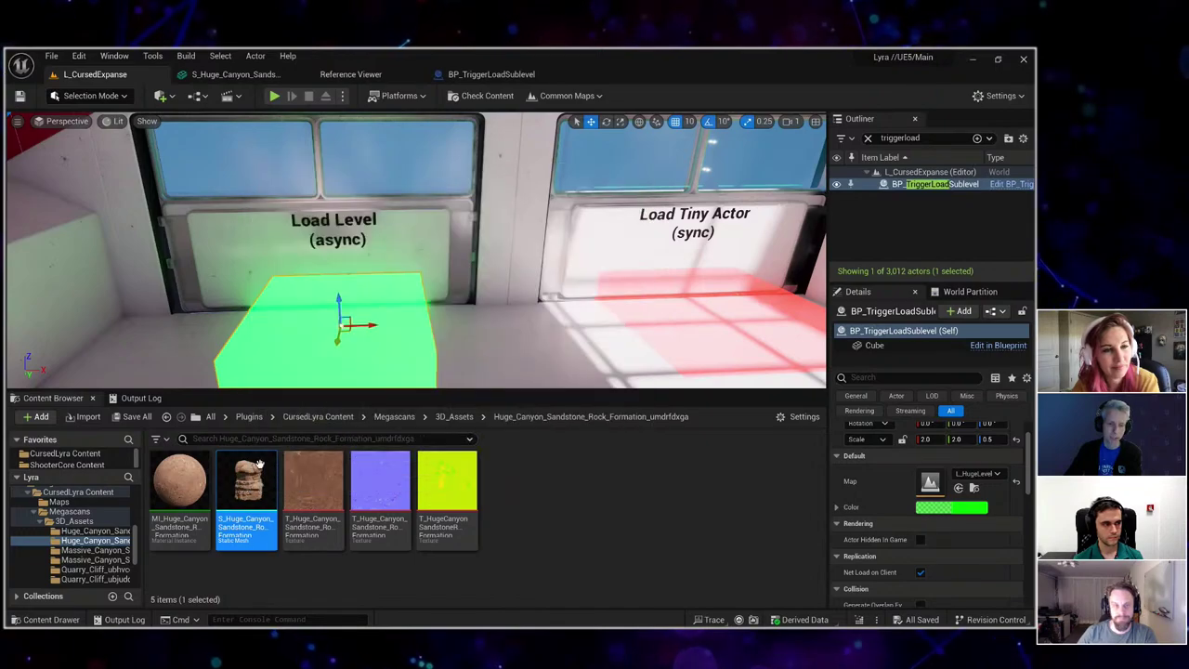
mouse_move(249, 471)
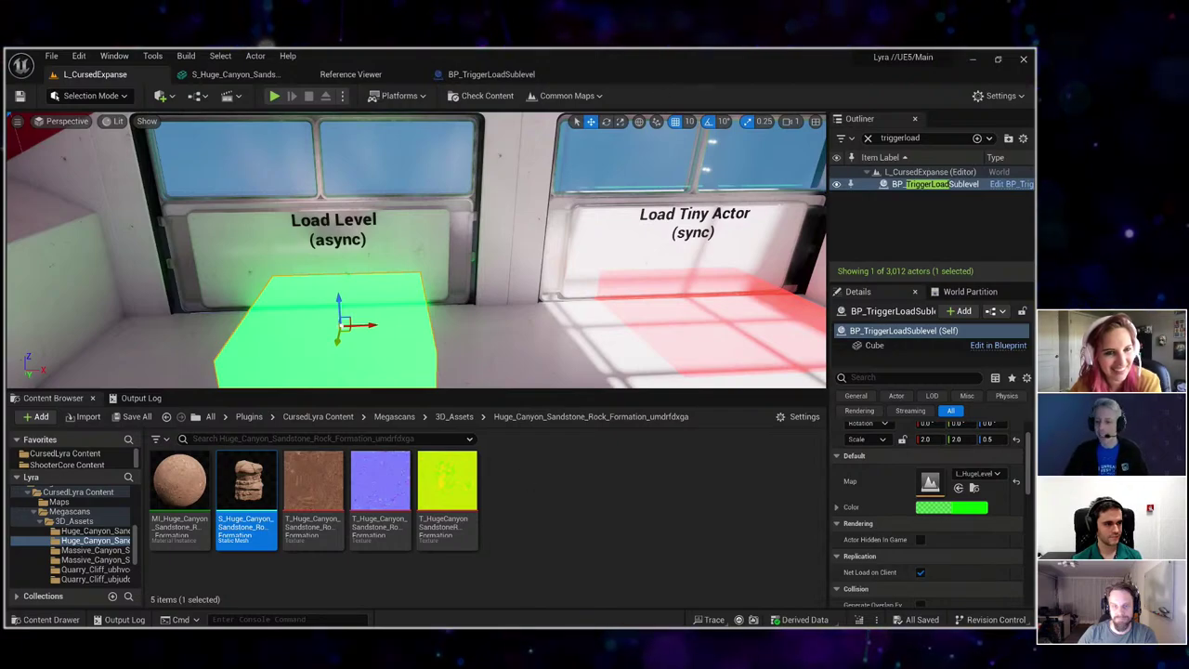
Switch to Unreal Insights, collapse the Massive Canyon hoodoo entry, and highlight the canyon and quarry Megascans mesh rows in the allocations table.
key("alt+Tab")
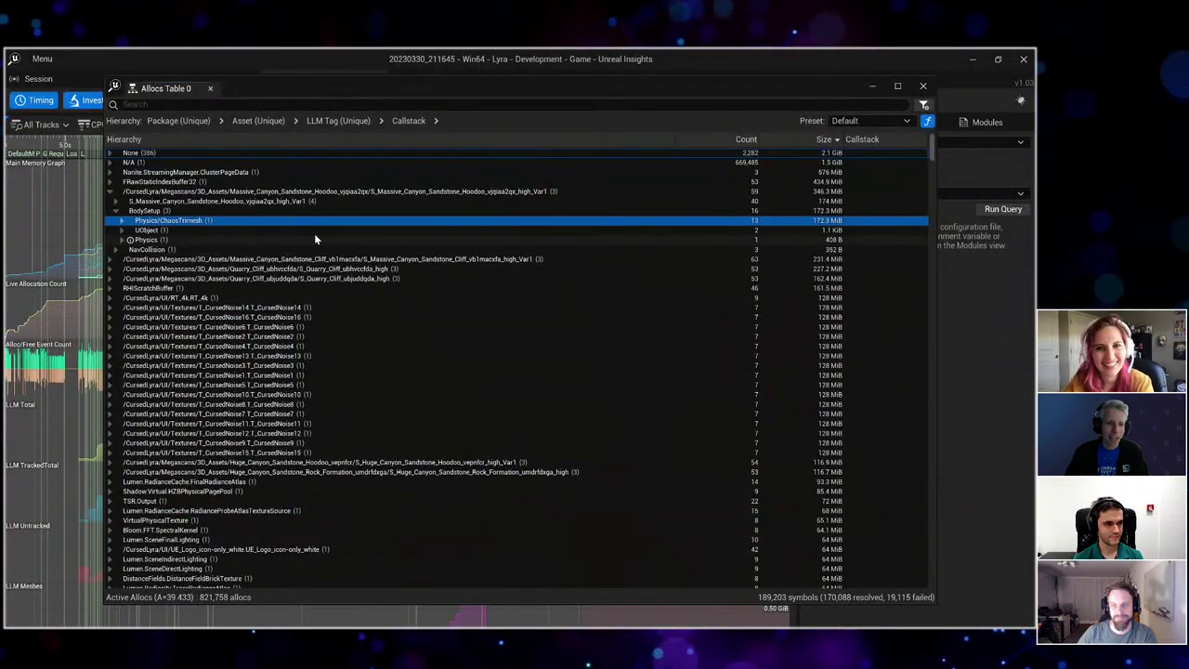
left_click(110, 190)
left_click_drag(279, 190, 360, 221)
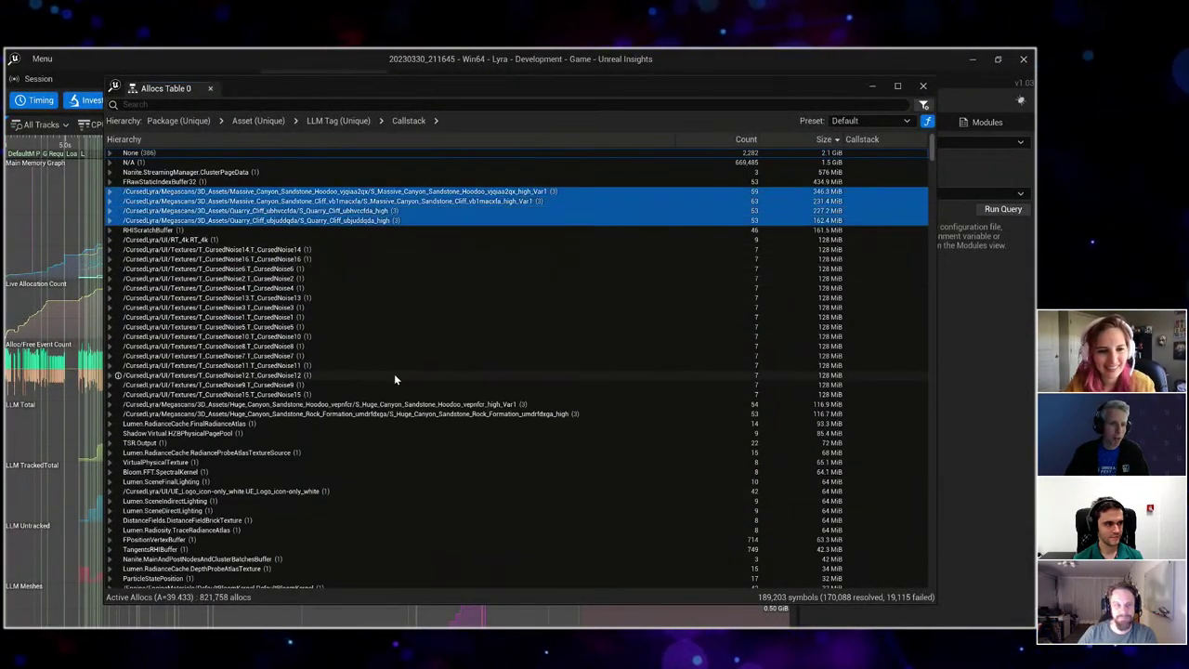
left_click(393, 405, "ctrl")
left_click(392, 414, "ctrl")
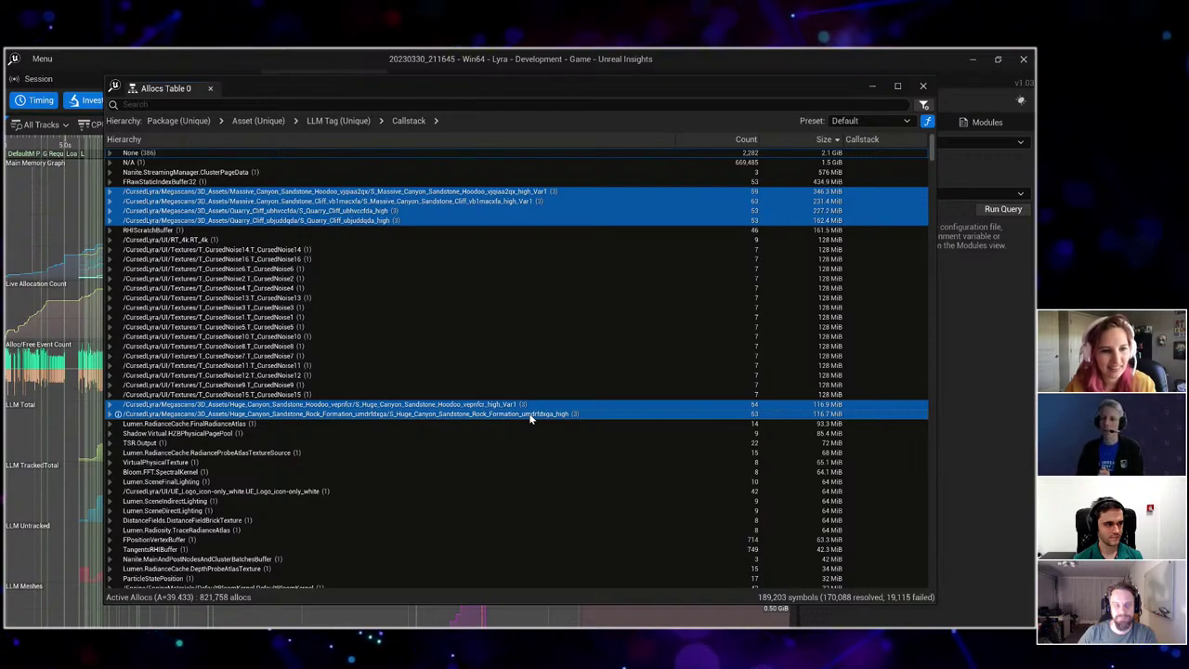
Highlight all the T_CursedNoise texture allocations, and examine the actions available for T_CursedNoise14.
left_click(281, 250)
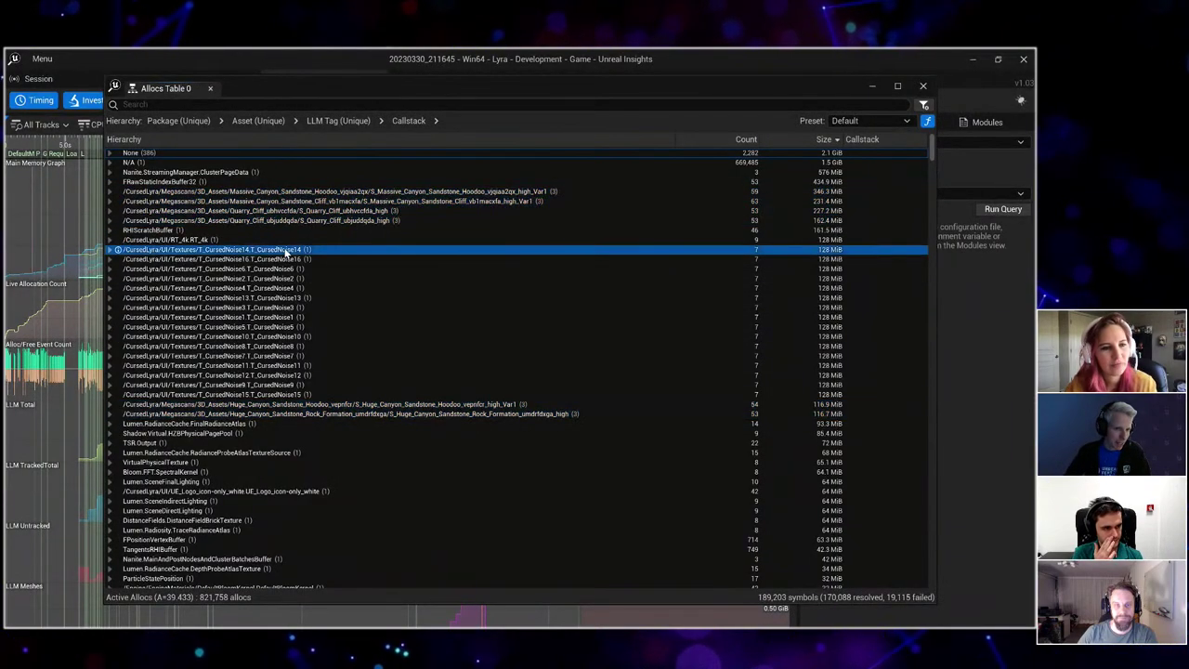
left_click(376, 393, "shift")
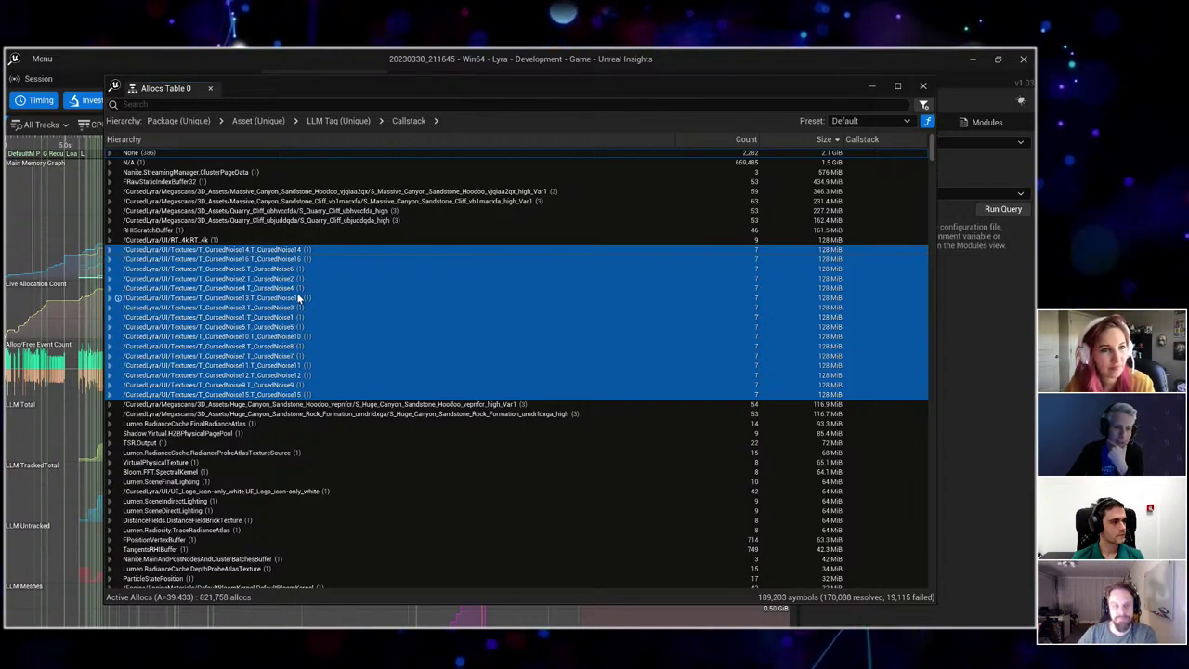
left_click(269, 251)
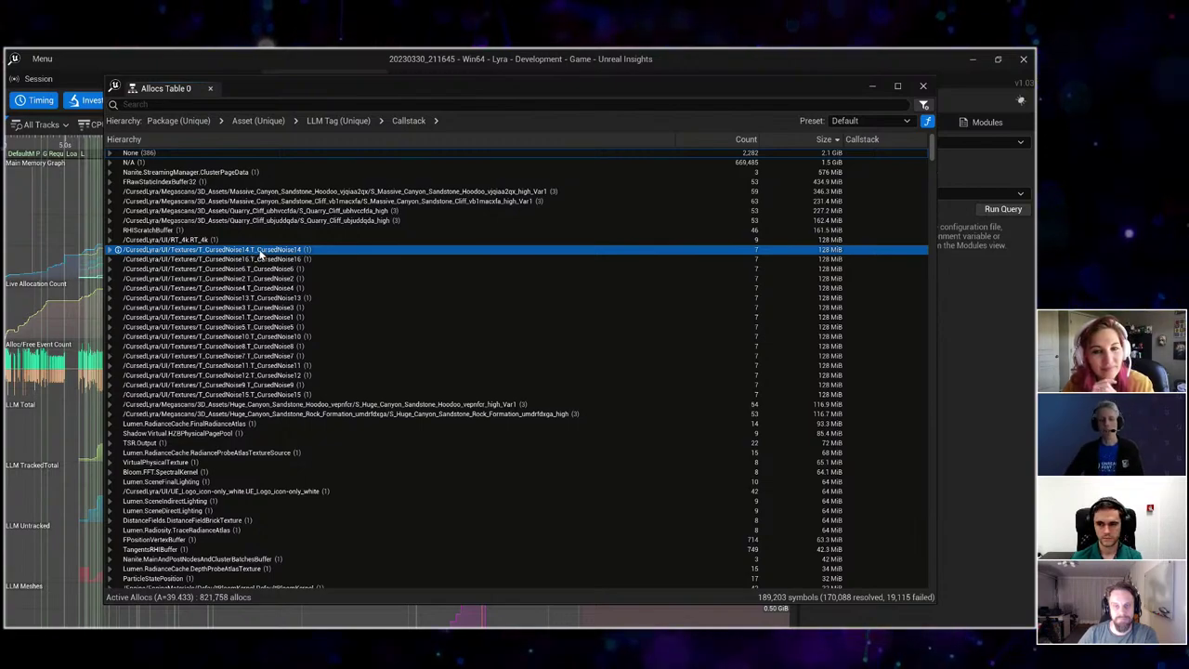
right_click(261, 255)
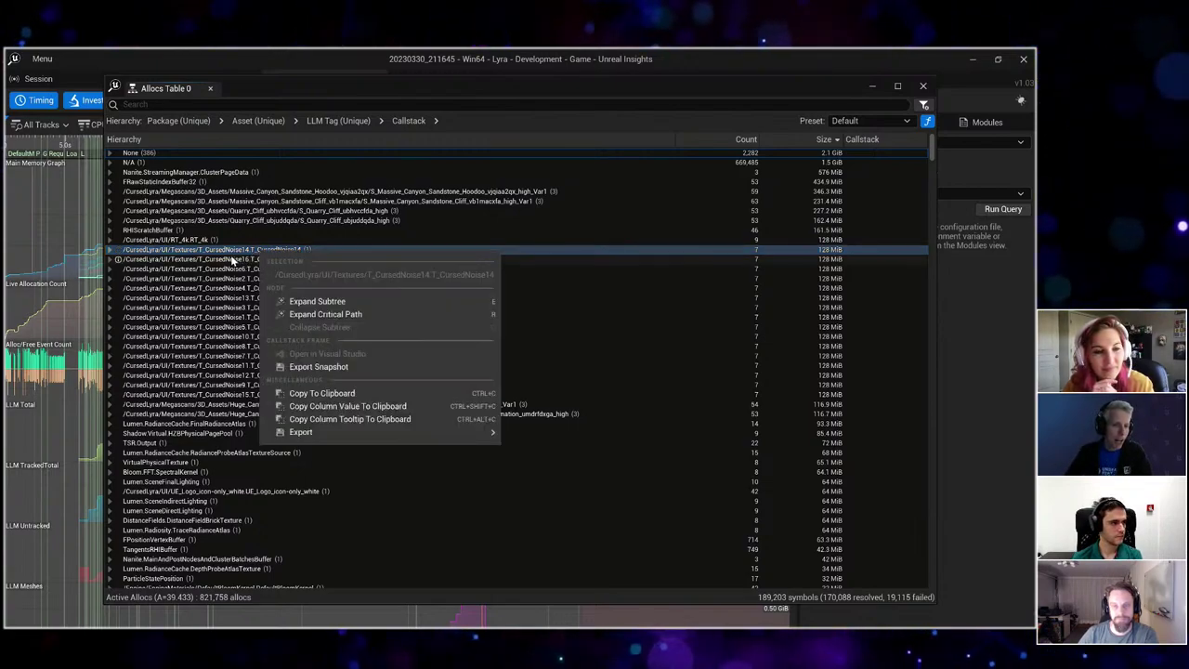
left_click(160, 251)
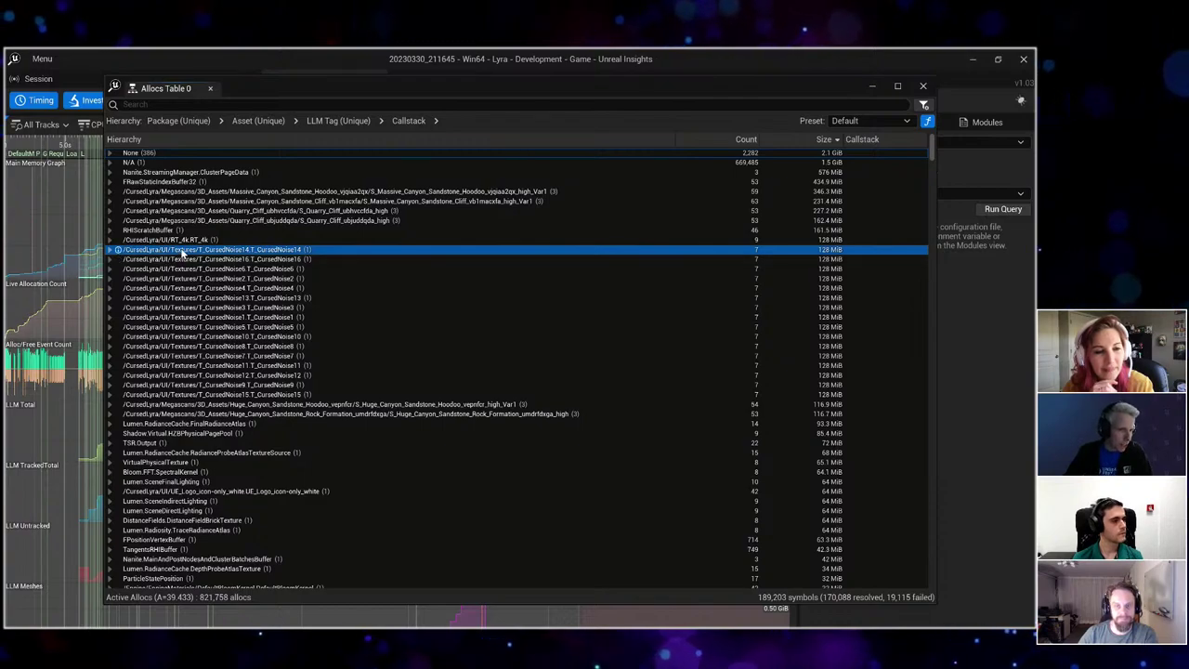
right_click(183, 253)
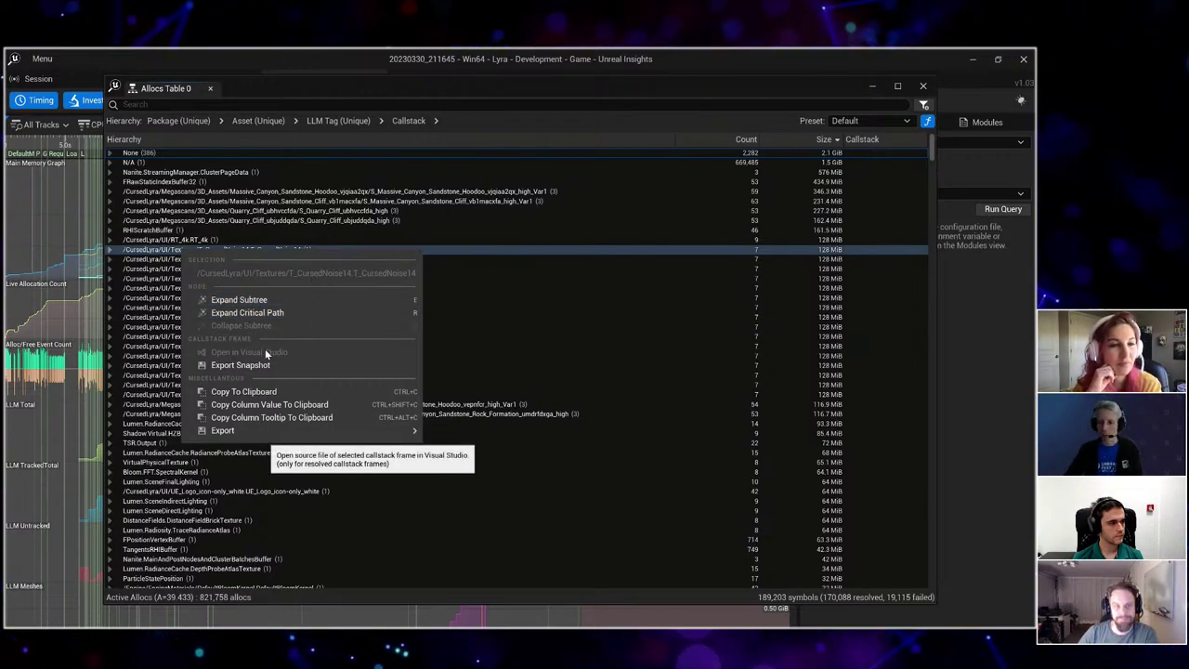
left_click(316, 248)
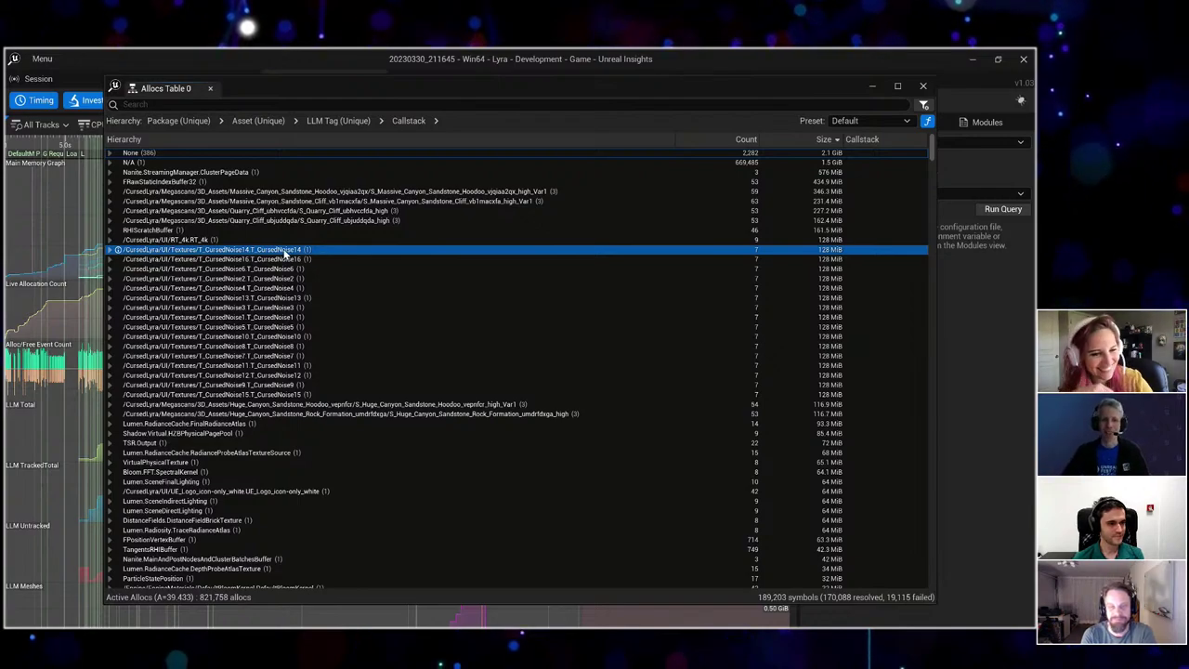
Switch to Unreal Editor, search assets for "cursednoise" and open the T_CursedNoise1 texture.
key("alt+Tab")
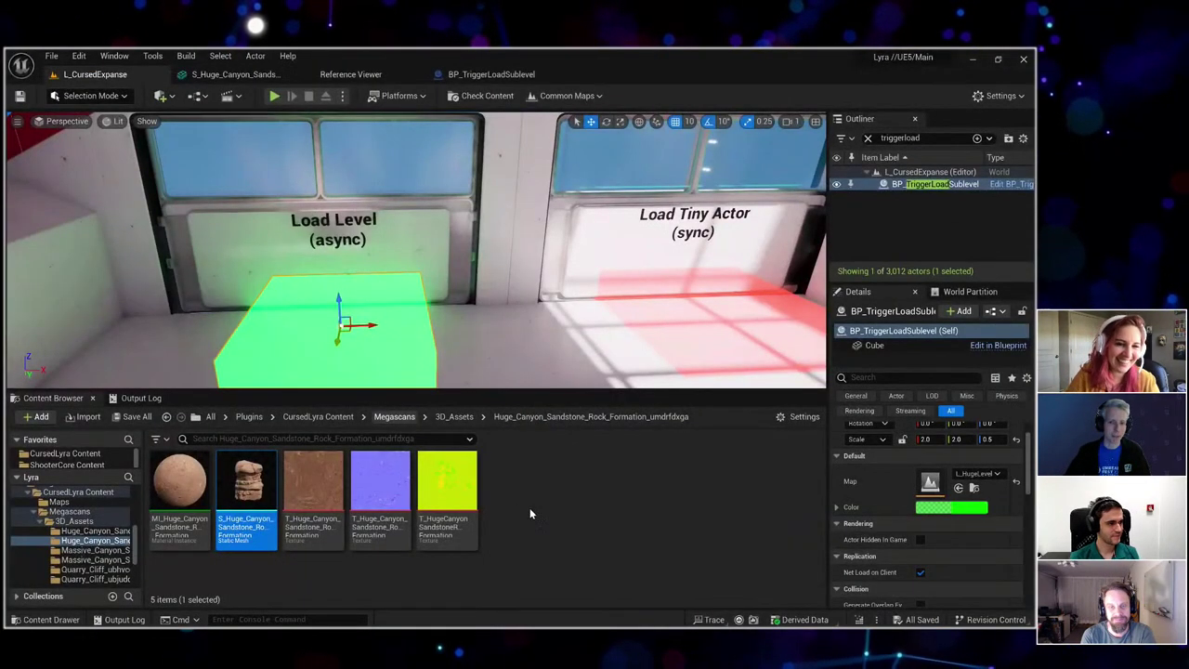
left_click(566, 508)
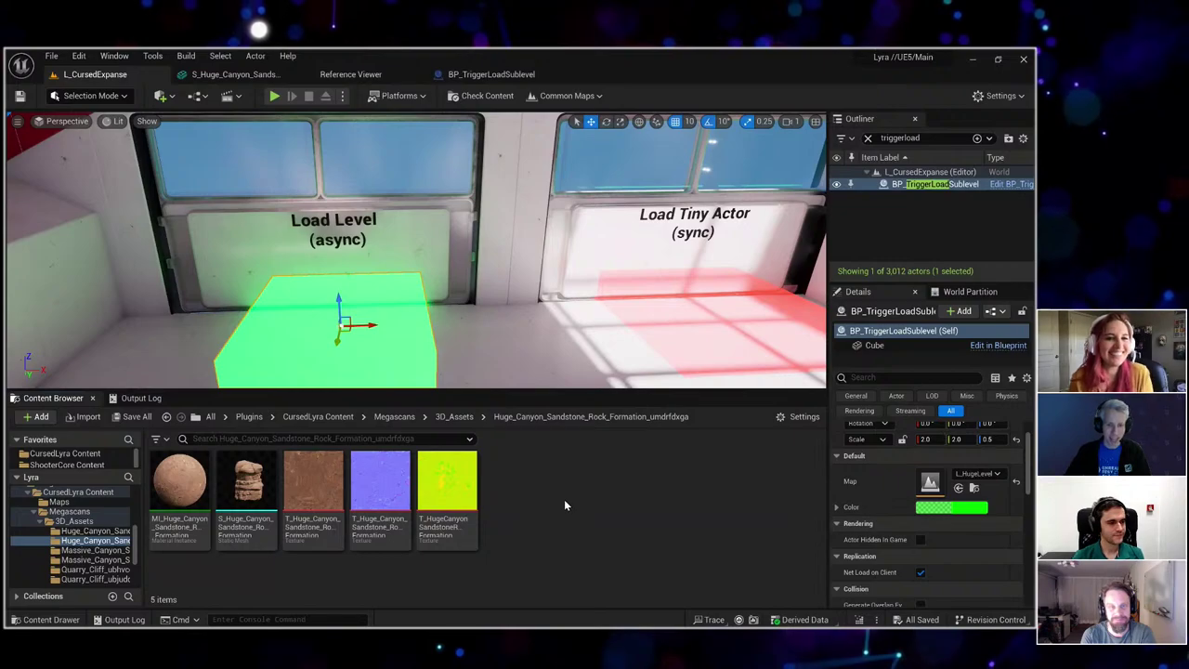
key("ctrl+p")
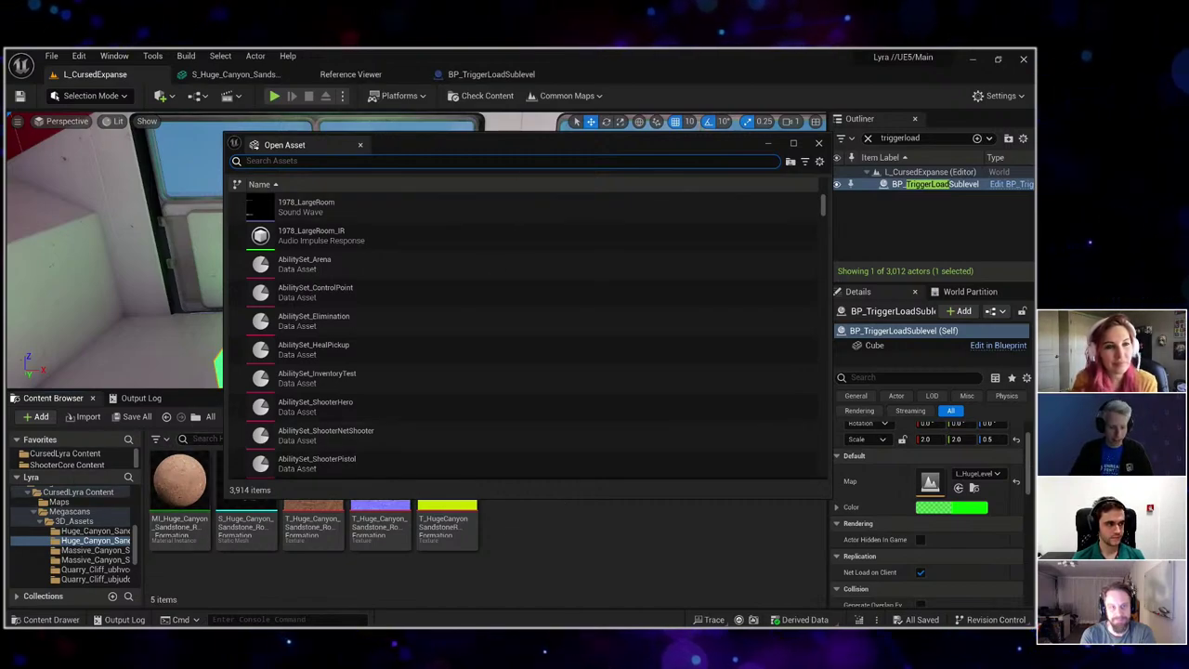
type("cursednoise")
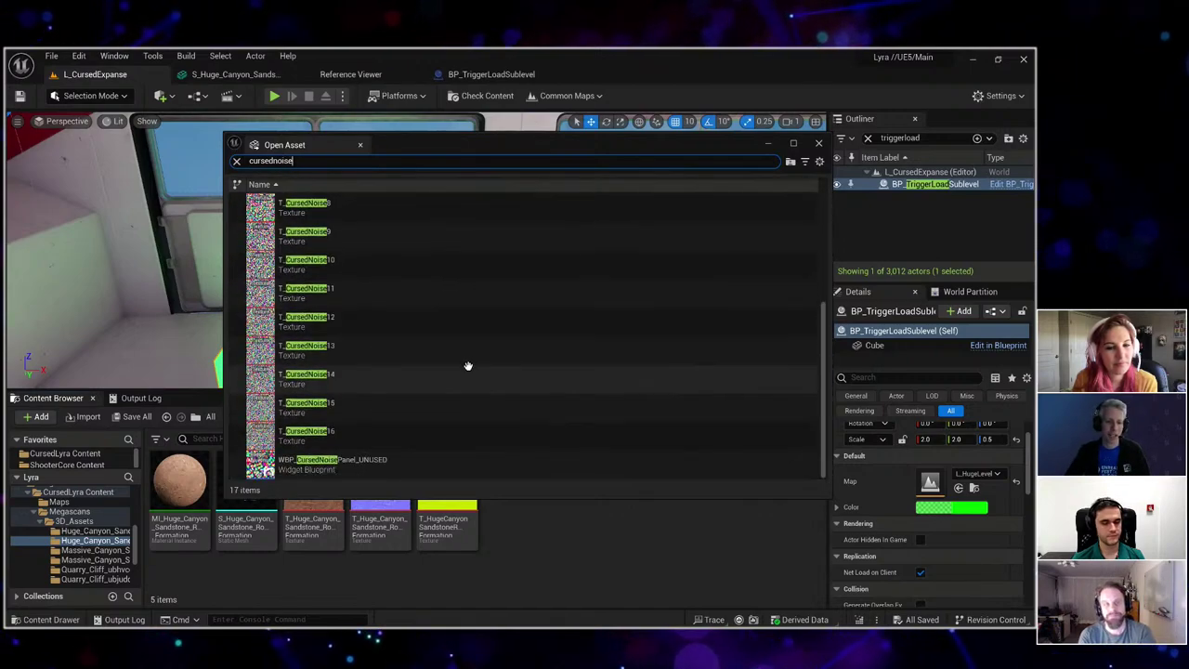
left_click(428, 203)
key("Return")
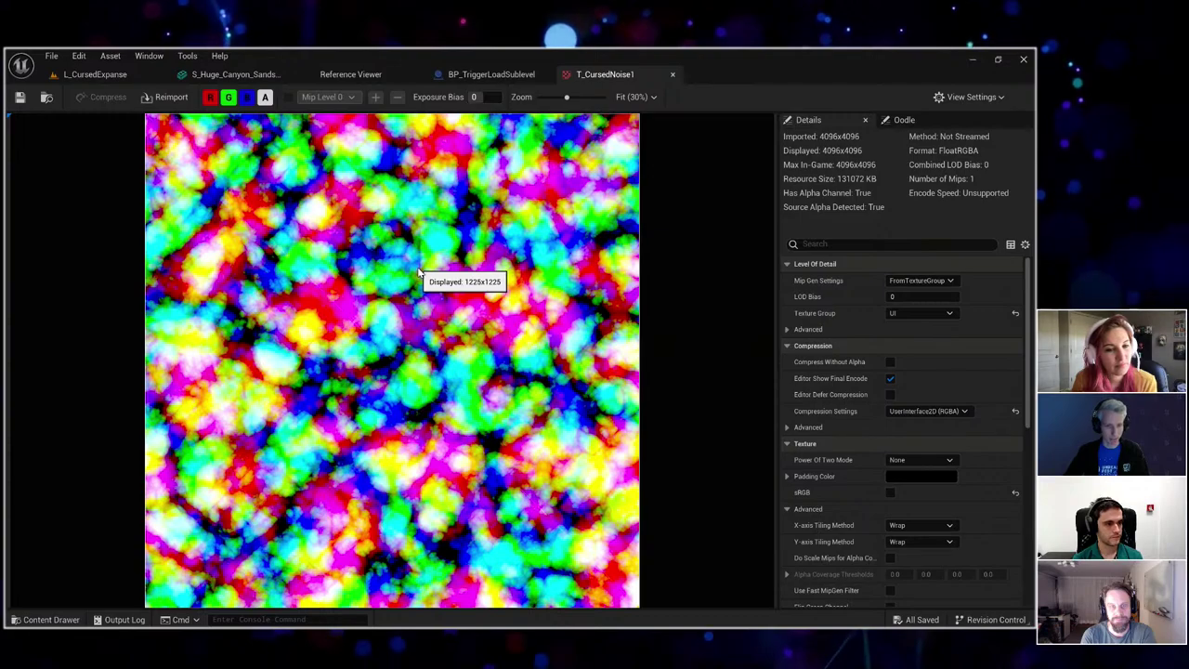
Locate the cursed noise textures in their UI/Textures content folder and open T_CursedNoise2 in the Reference Viewer.
key("ctrl+Tab")
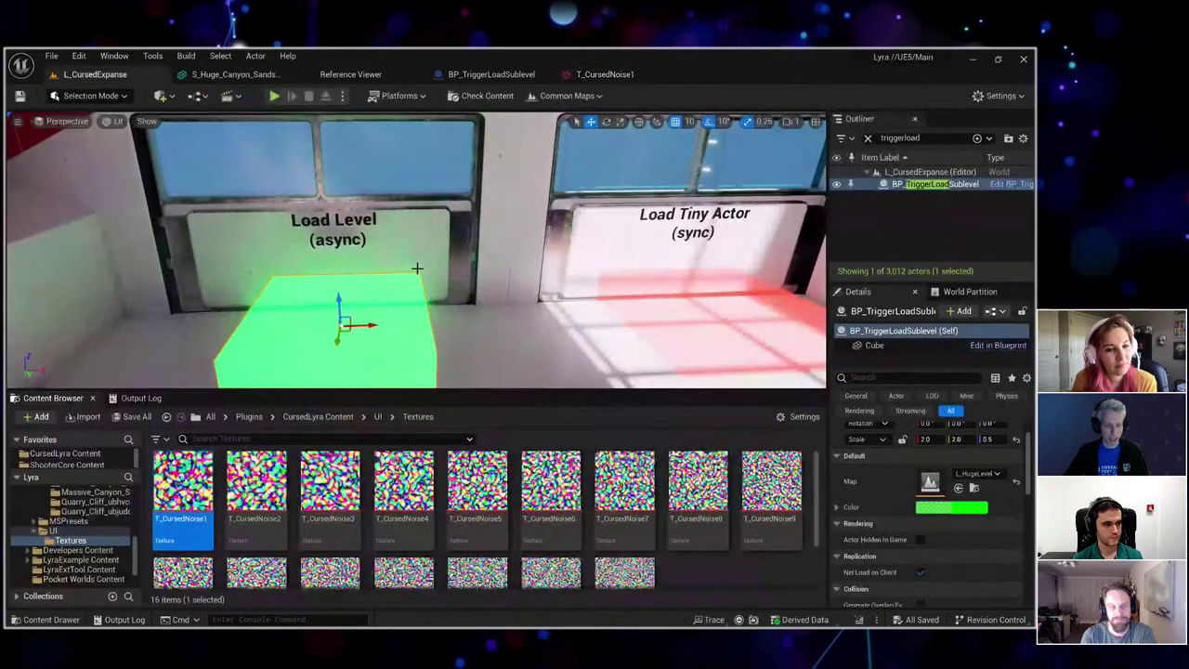
left_click(415, 424)
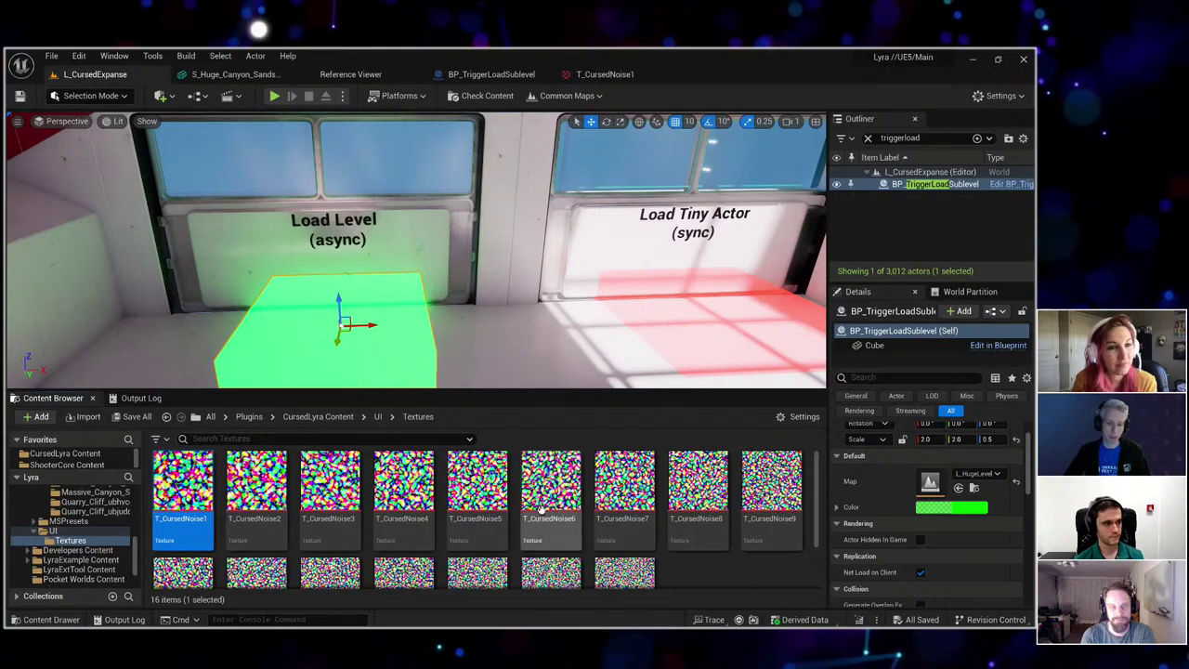
key("alt+Tab")
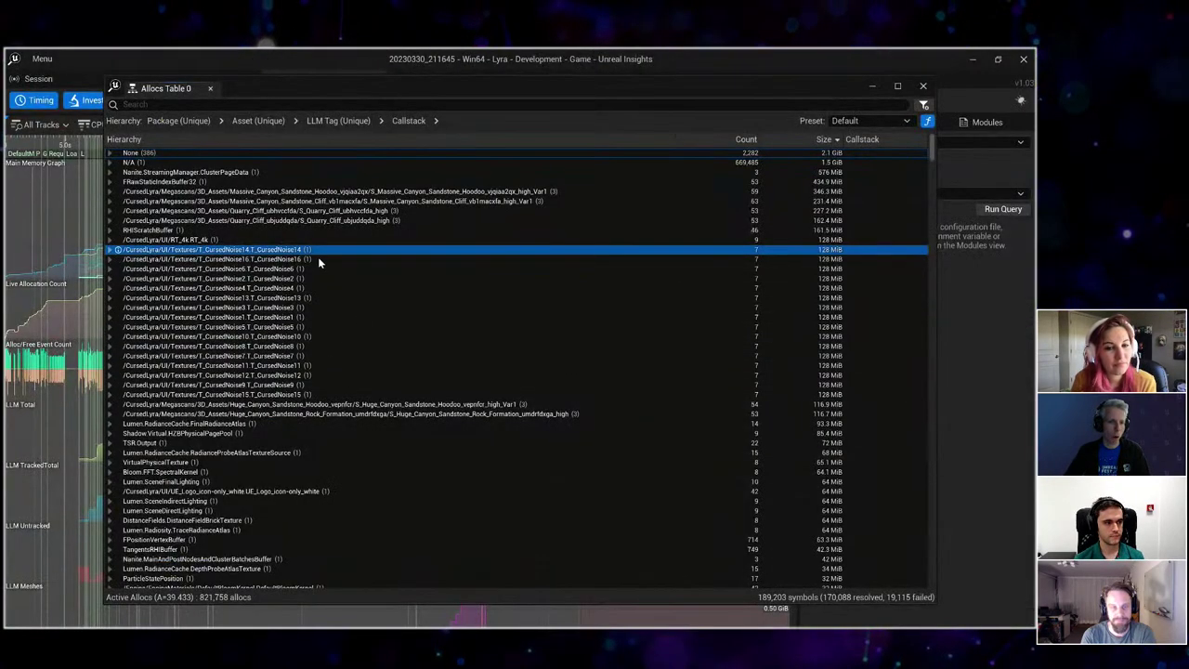
key("alt+Tab")
key("Tab")
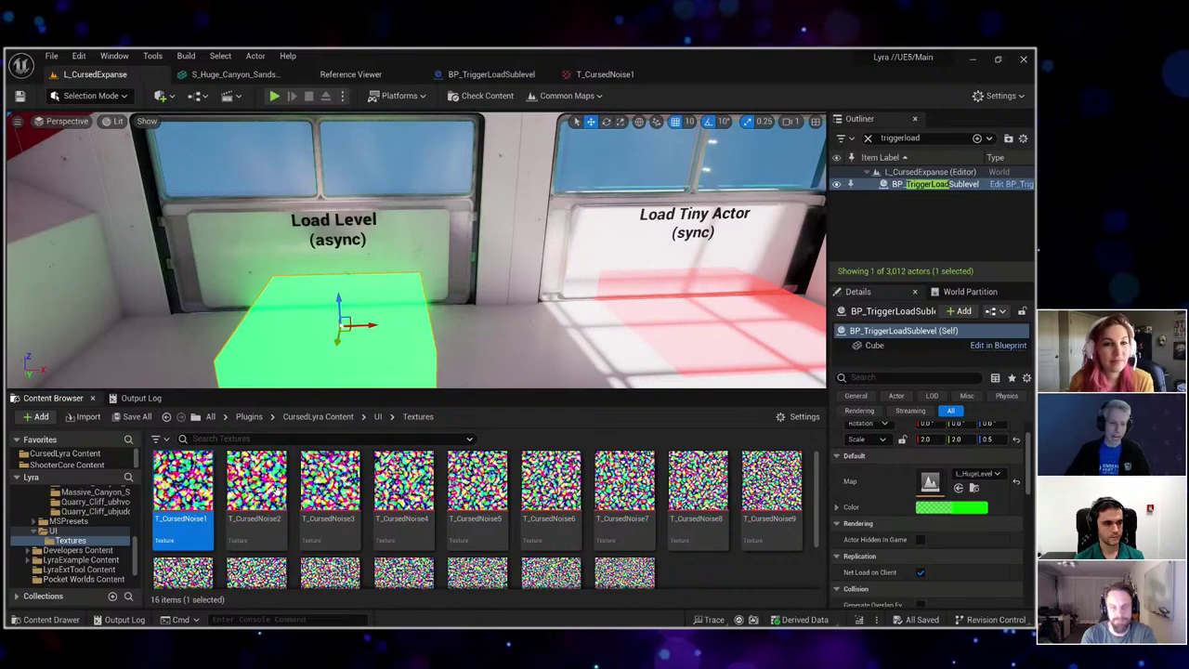
key("Right")
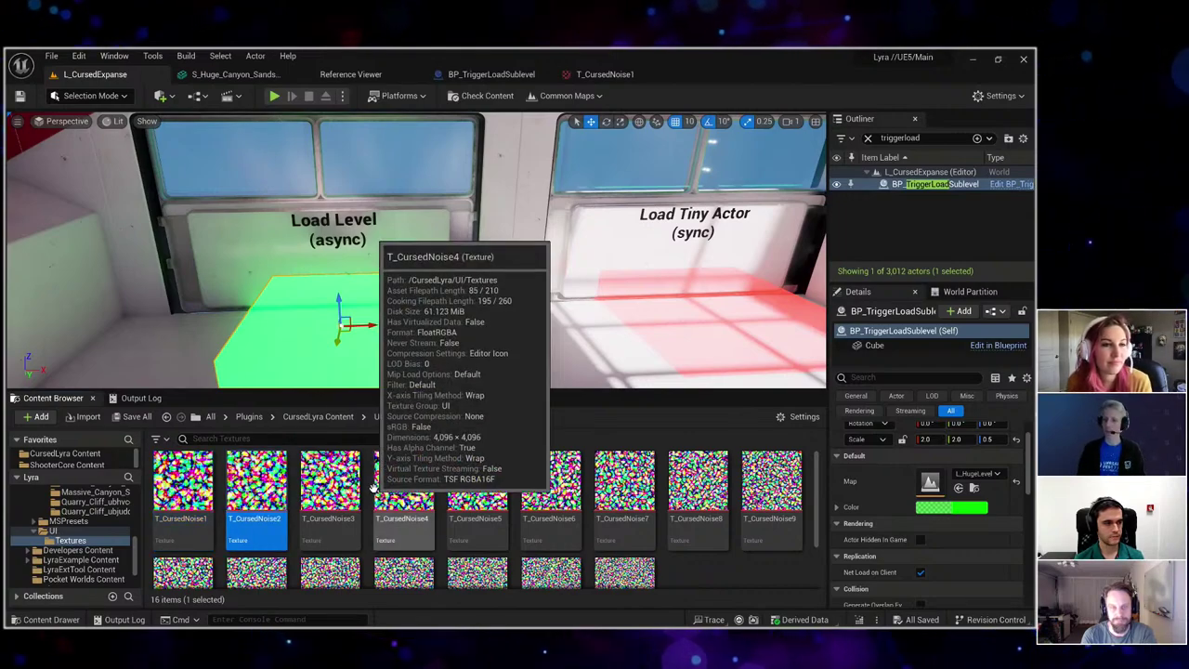
right_click(261, 489)
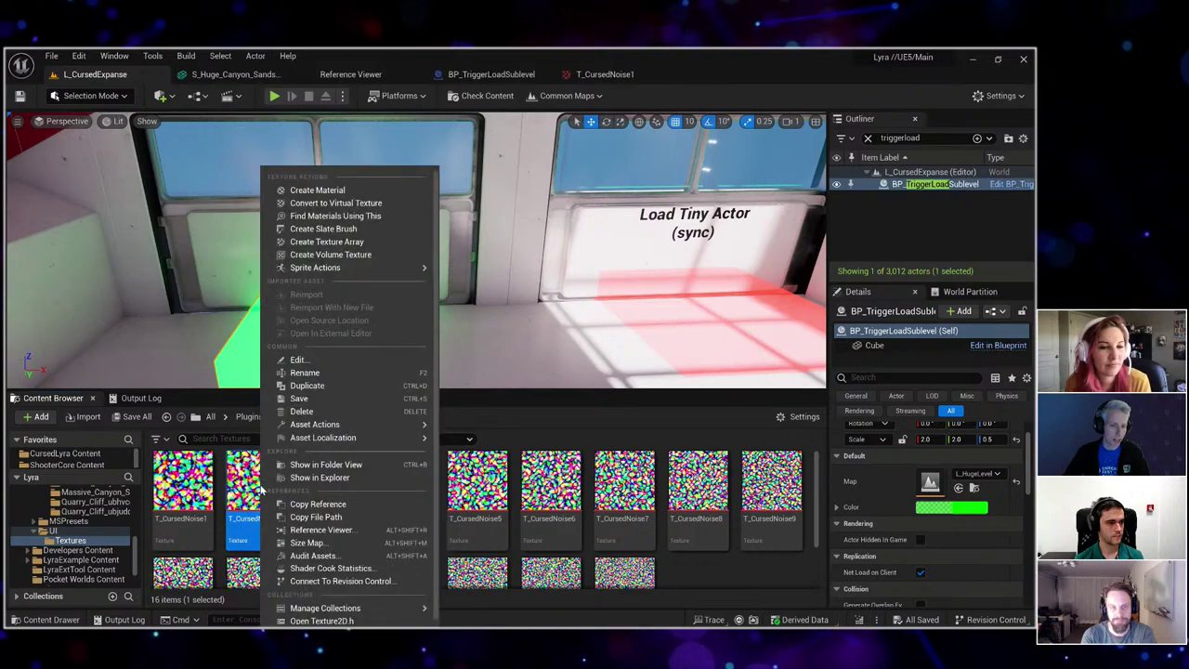
left_click(346, 530)
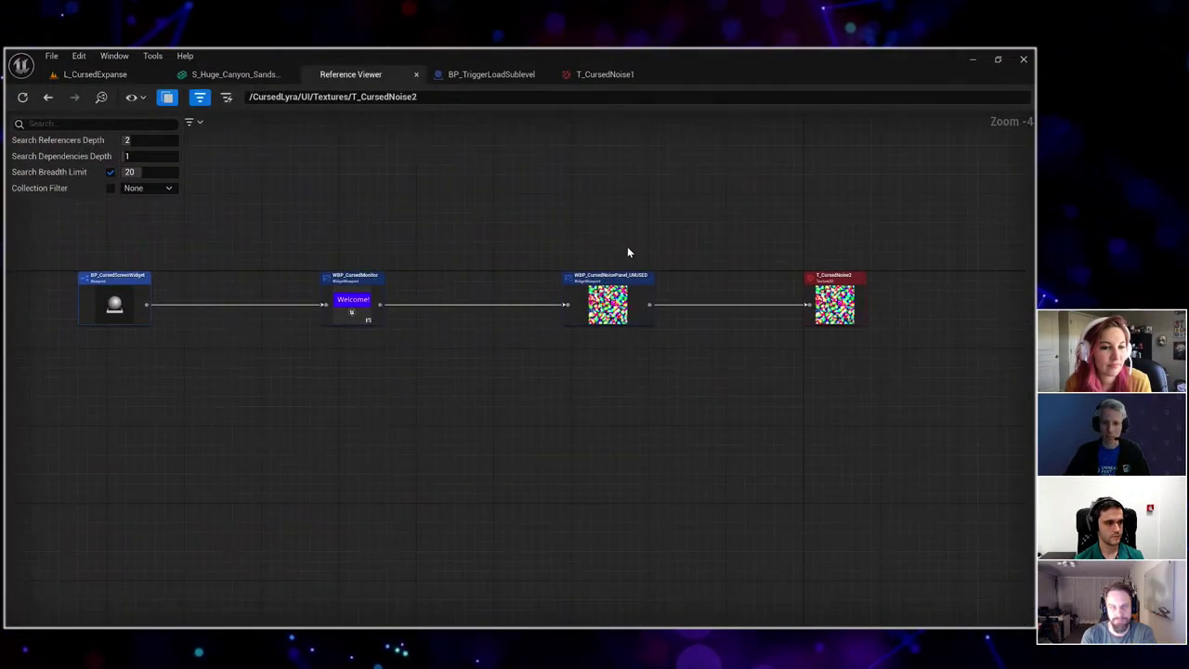
Inspect the T_CursedNoise2 node and its direct referencer, WBP_CursedNoisePanel_UNUSED, in the reference graph.
scroll(630, 250, "up", 2)
left_click_drag(630, 249, 521, 223)
left_click(649, 279)
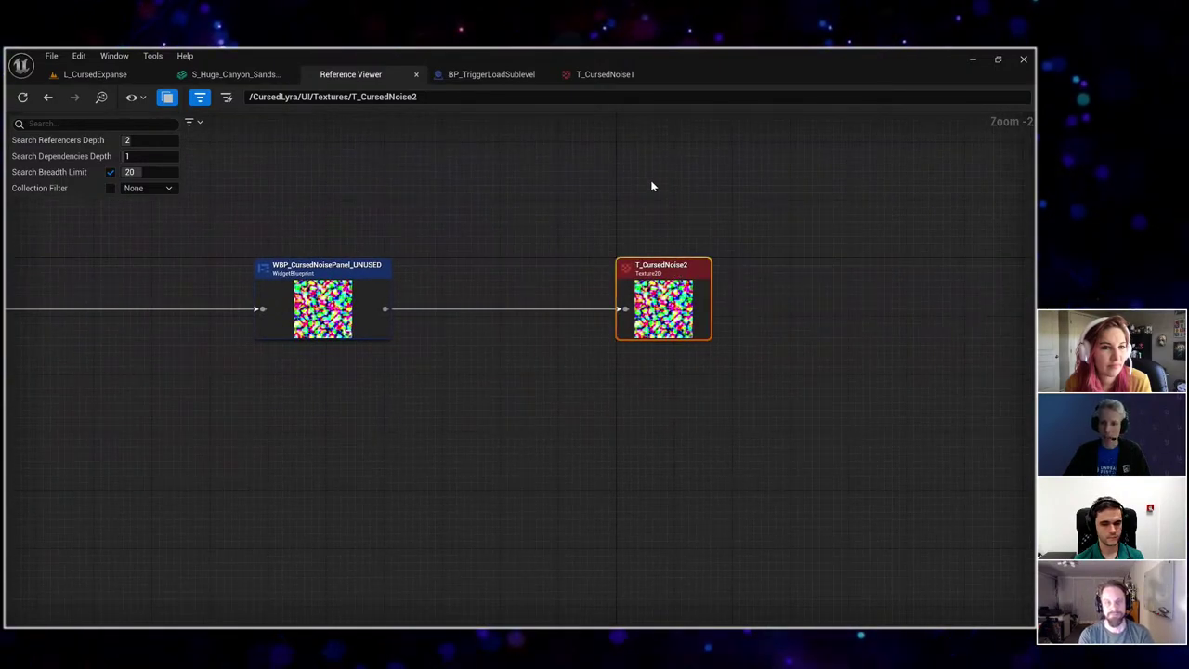
left_click_drag(441, 245, 638, 219)
left_click(521, 265)
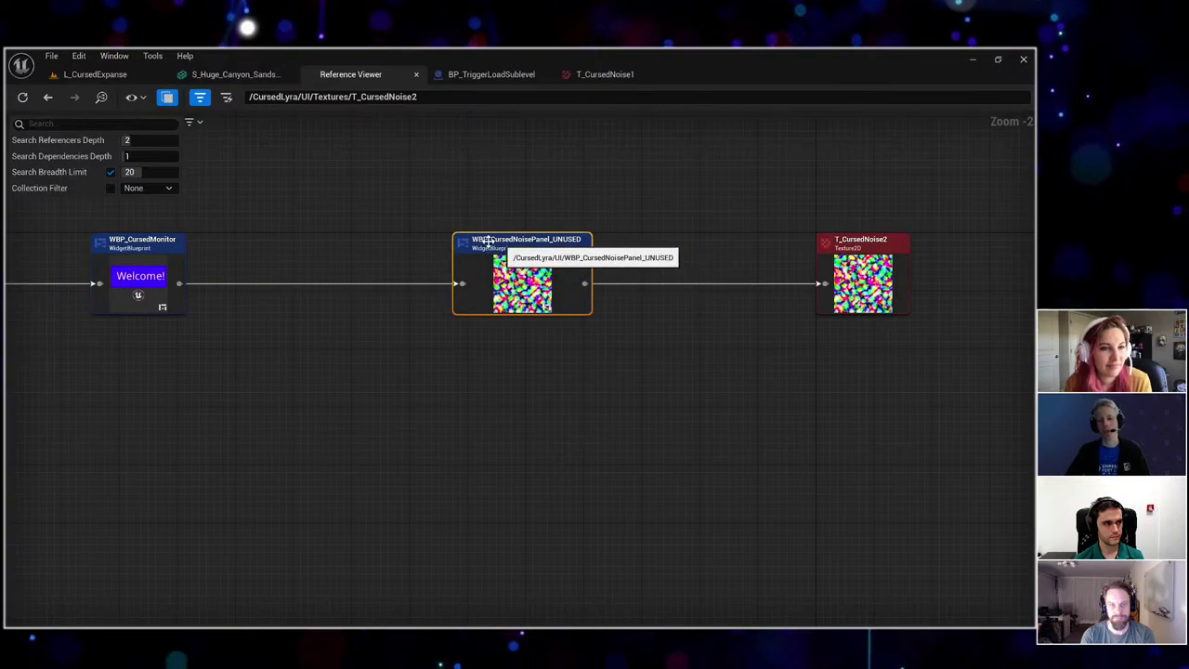
left_click_drag(554, 253, 679, 272)
scroll(672, 270, "up", 2)
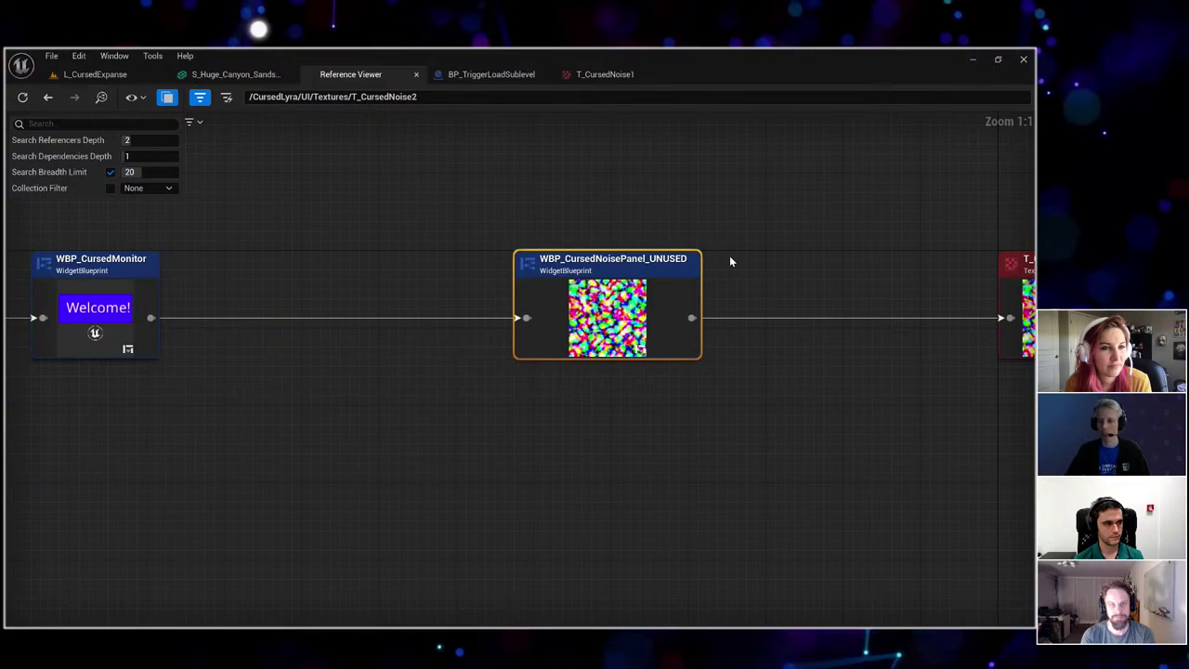
scroll(728, 260, "up", 7)
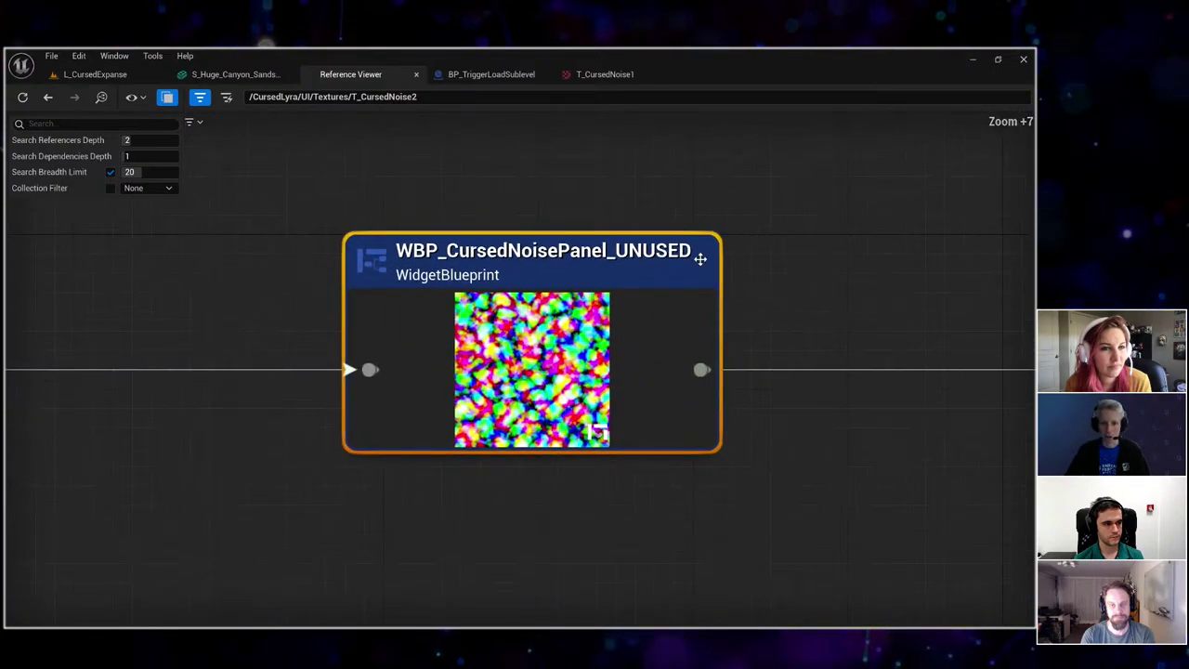
Follow the reference chain back through WBP_CursedMonitor to the BP_CursedScreenWidget Blueprint.
scroll(700, 259, "down", 8)
left_click_drag(265, 300, 617, 266)
left_click(496, 249)
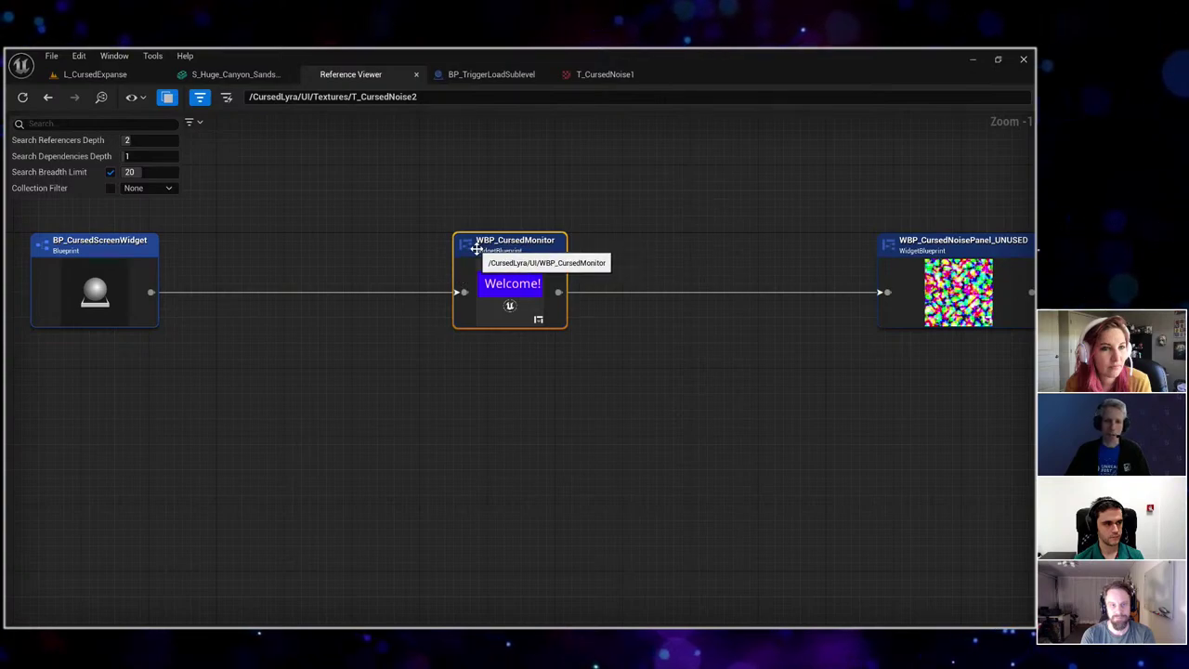
left_click_drag(304, 249, 590, 238)
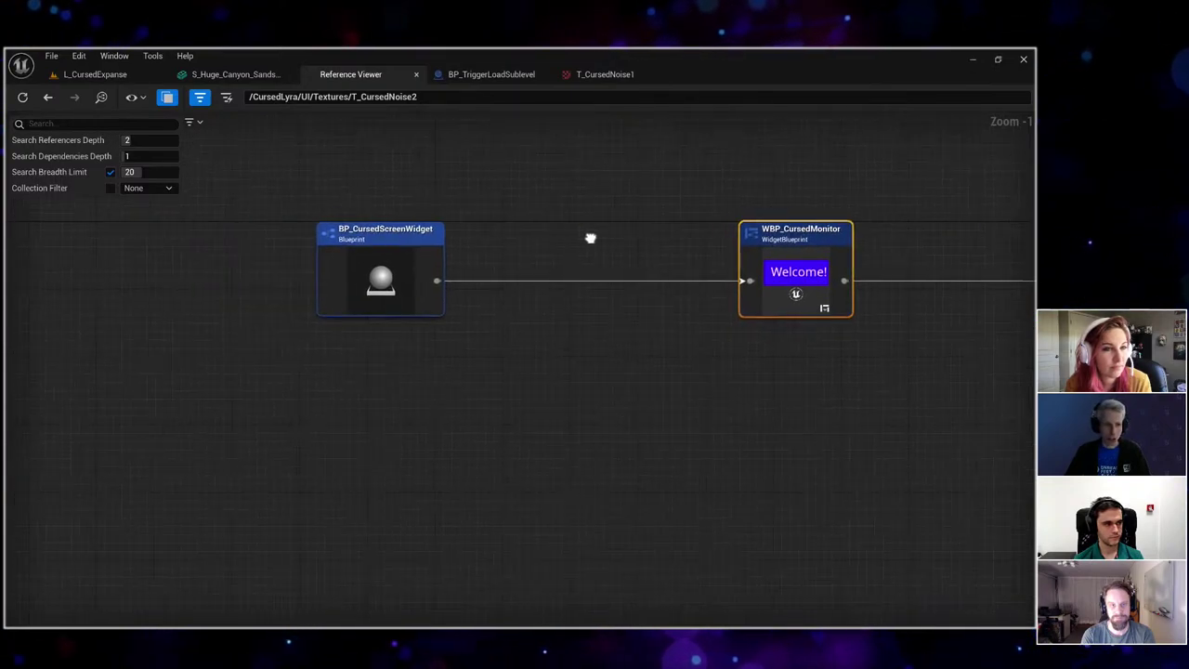
left_click(404, 245)
Set the referencers search depth to 4 and select the BP_CursedScreenWidget actor node referenced from L_CursedExpanse.
scroll(526, 316, "down", 3)
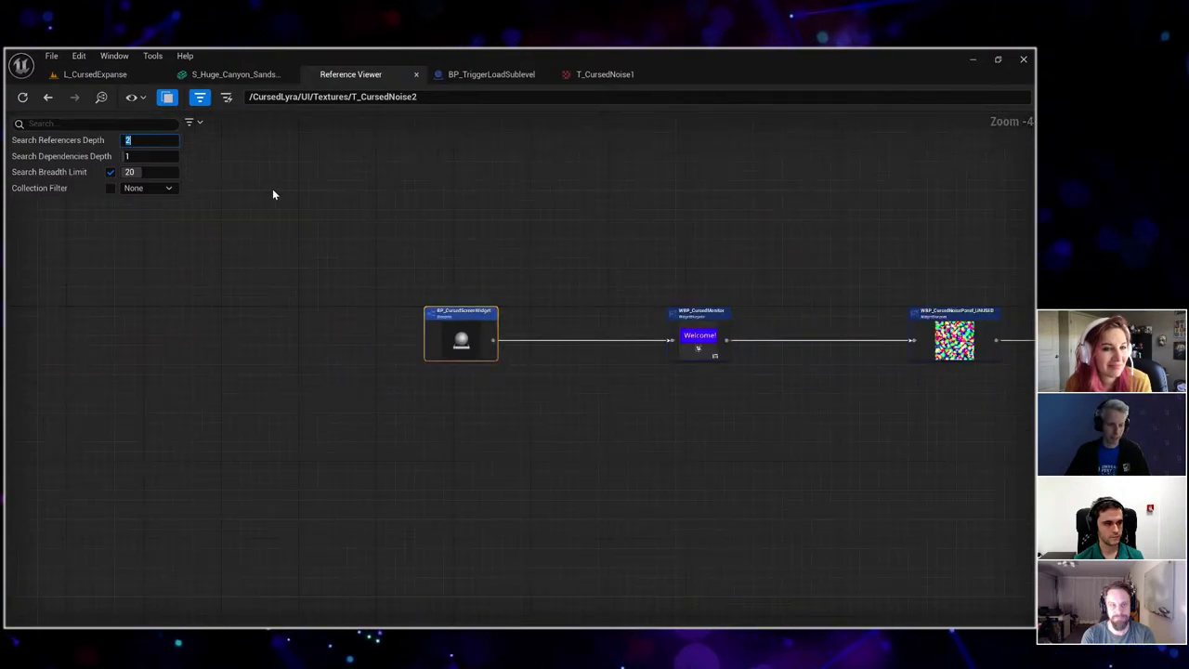
type("4")
key("Return")
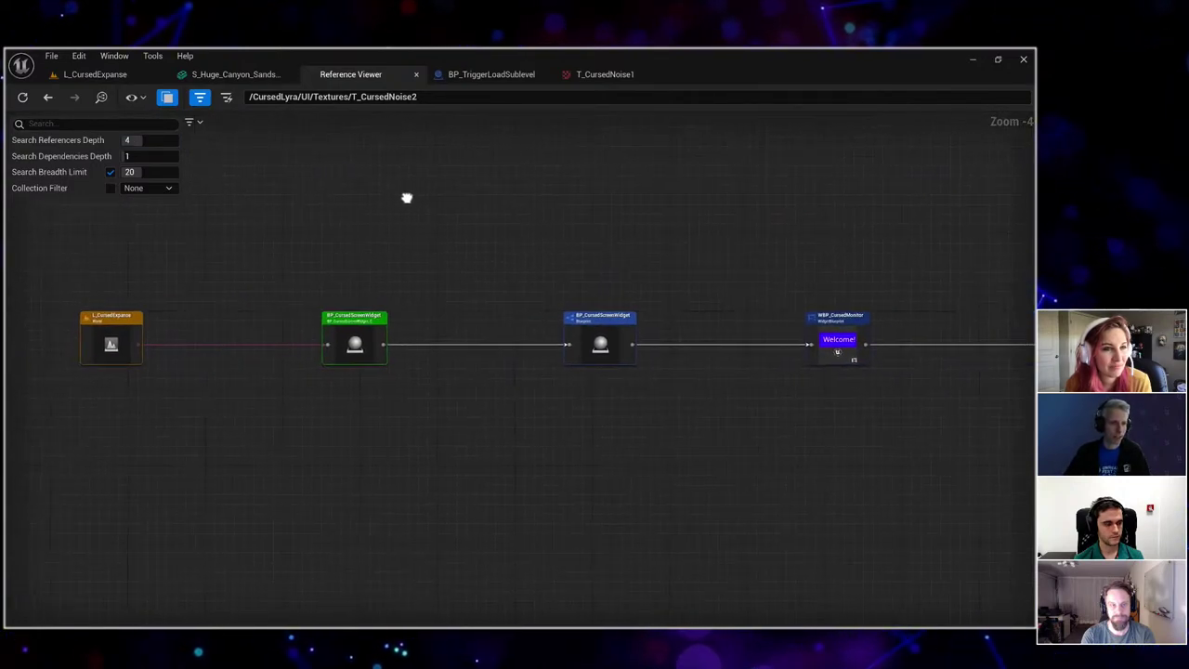
left_click_drag(406, 194, 461, 185)
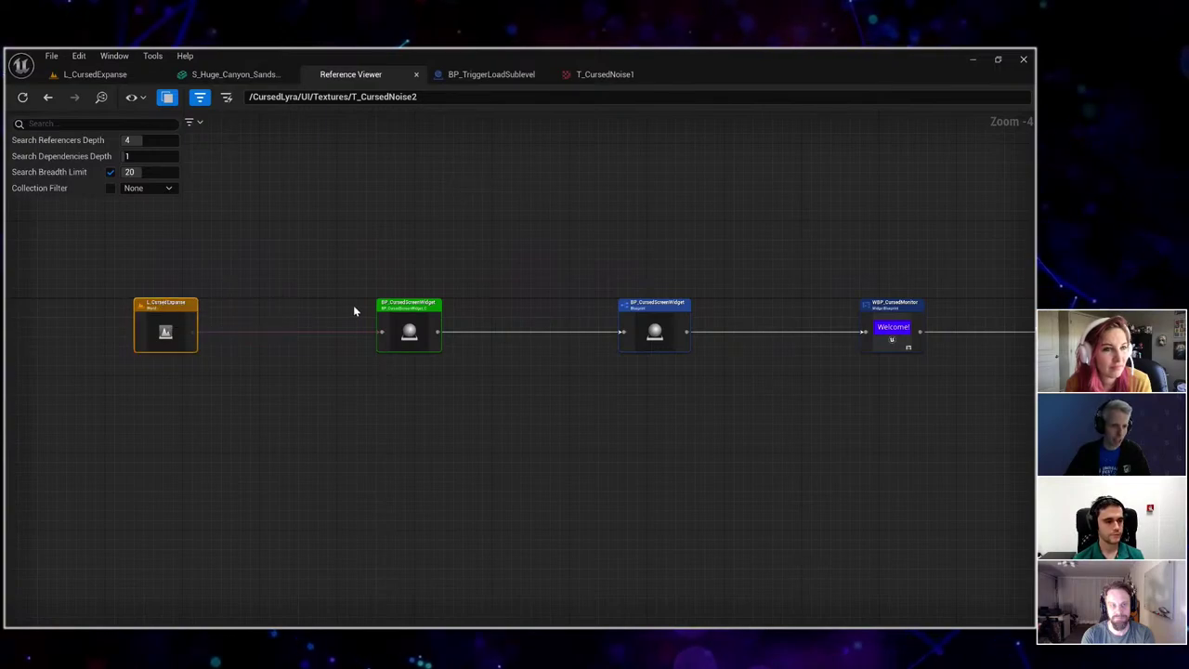
left_click_drag(605, 255, 488, 227)
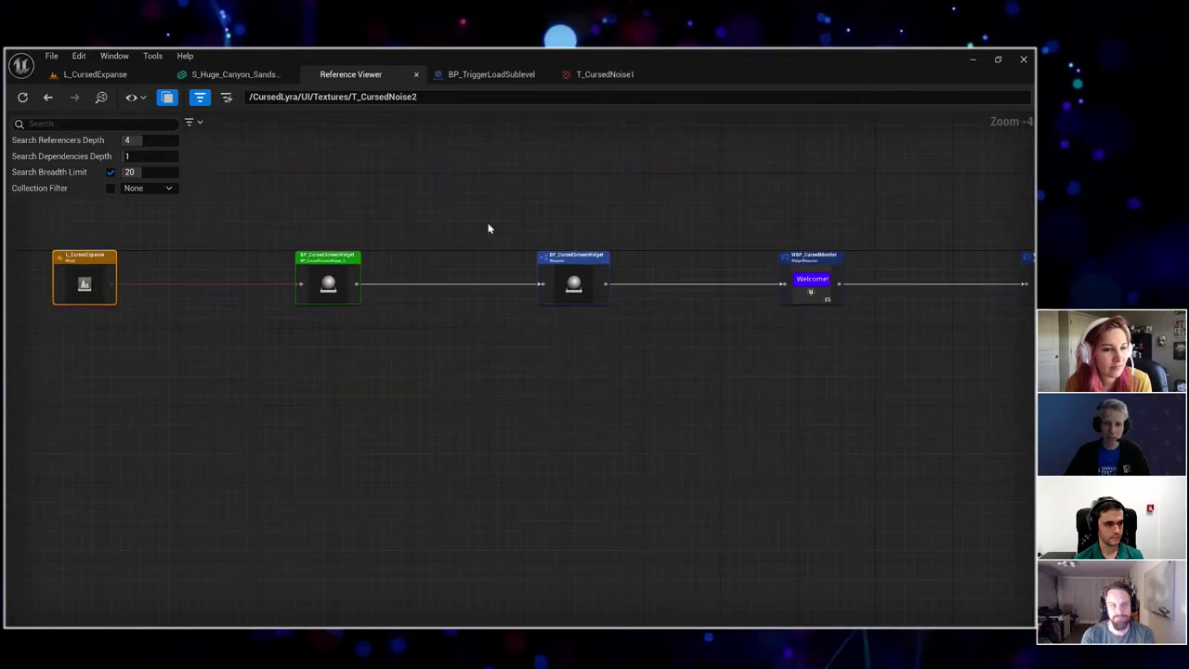
left_click(327, 278)
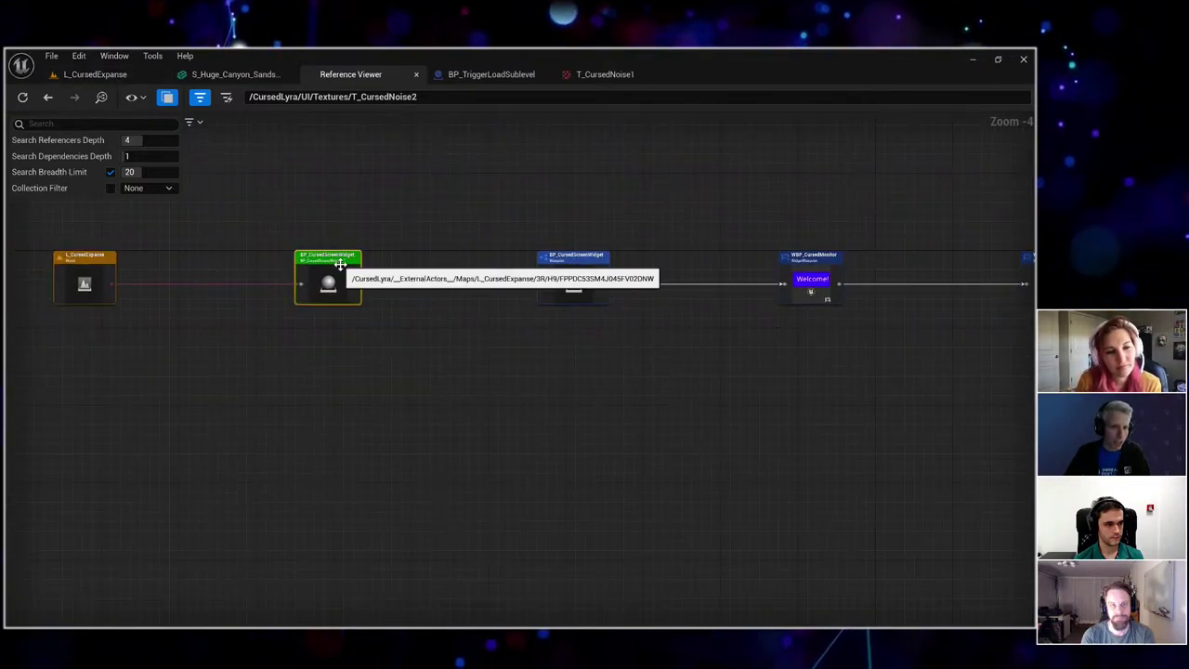
Return to the L_CursedExpanse level and select the wall-mounted "Welcome!" screen actor.
left_click(93, 74)
left_click_drag(592, 276, 627, 274)
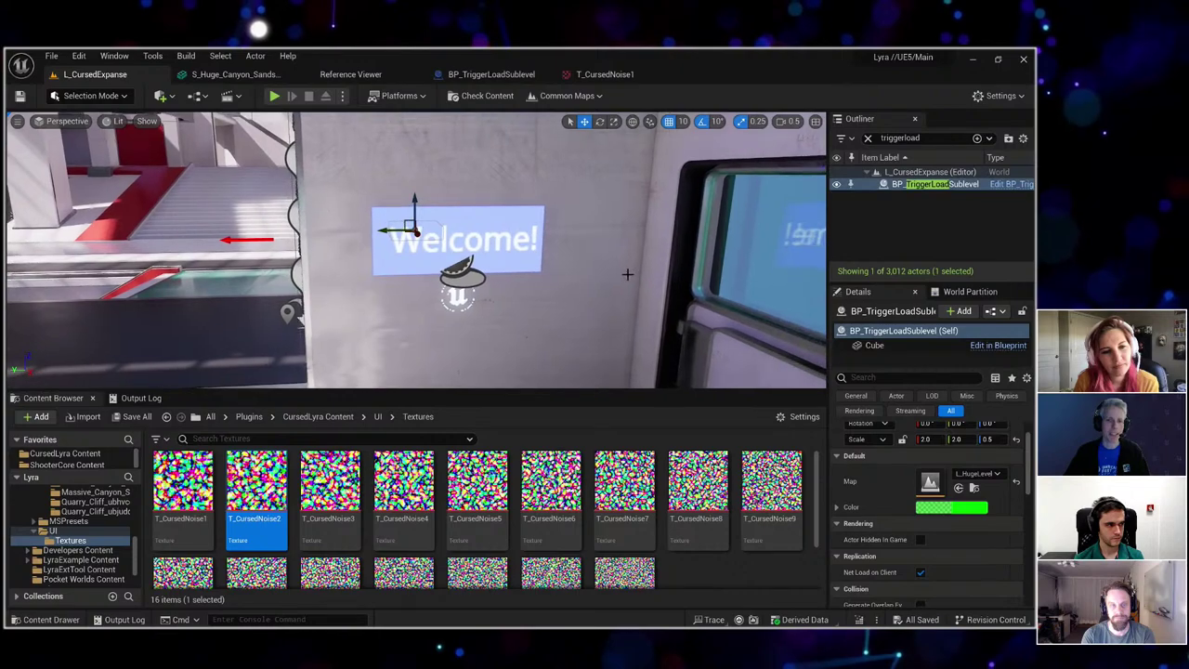
left_click(484, 239)
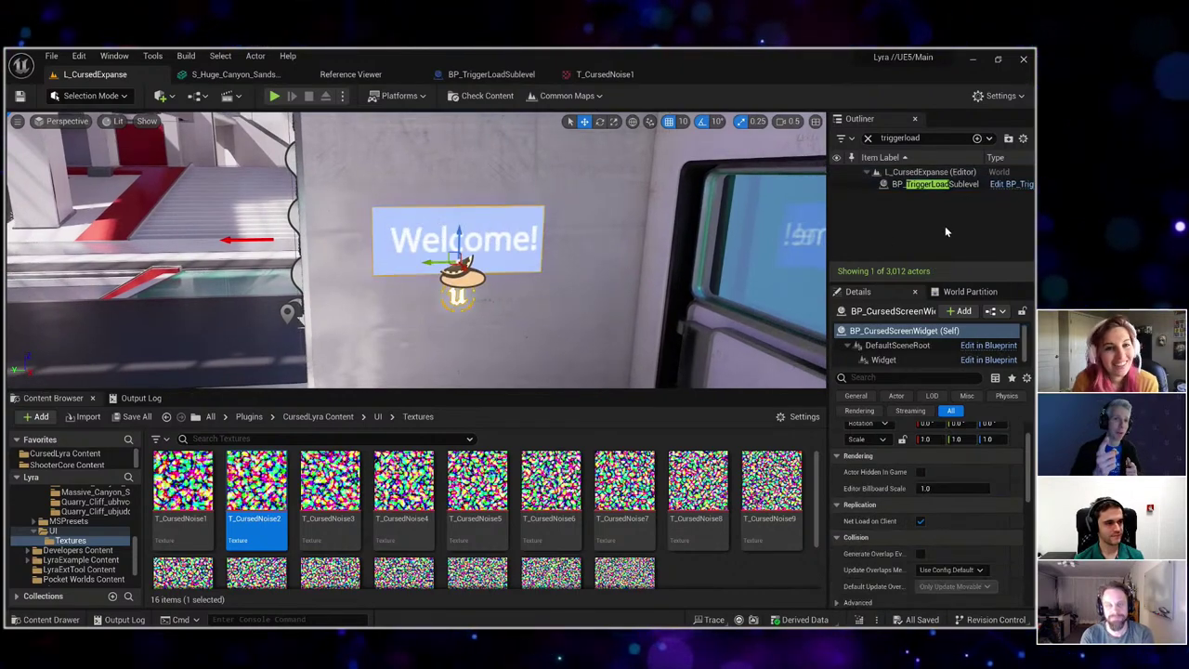
left_click(1004, 185)
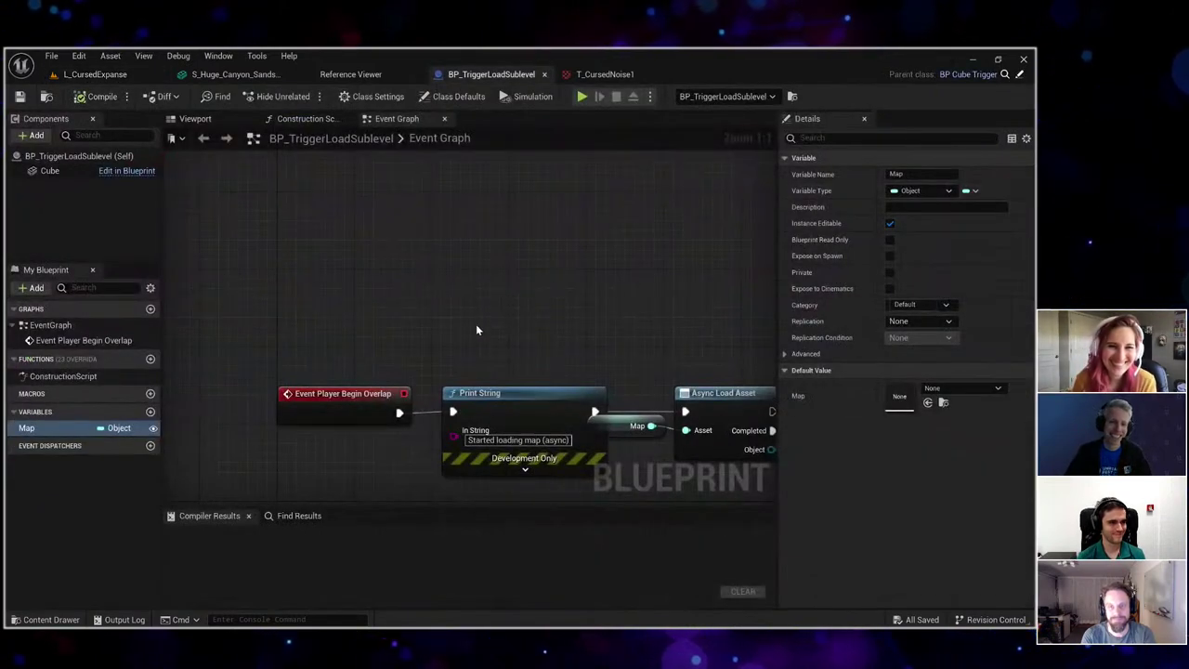
left_click_drag(478, 321, 468, 175)
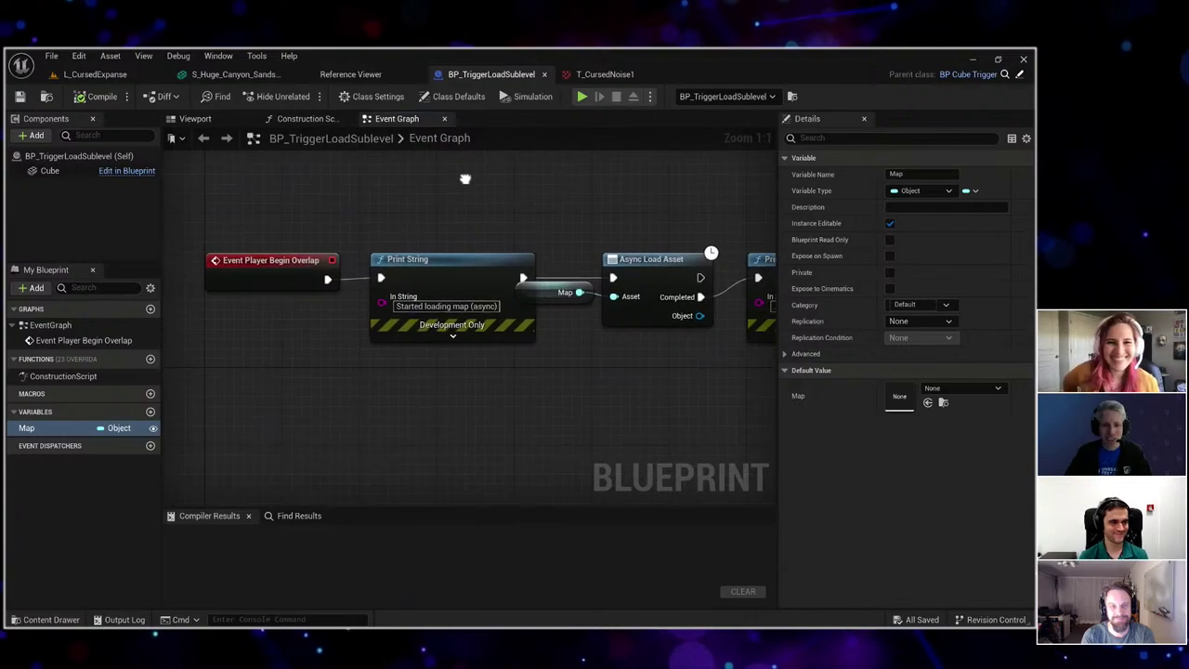
left_click(545, 75)
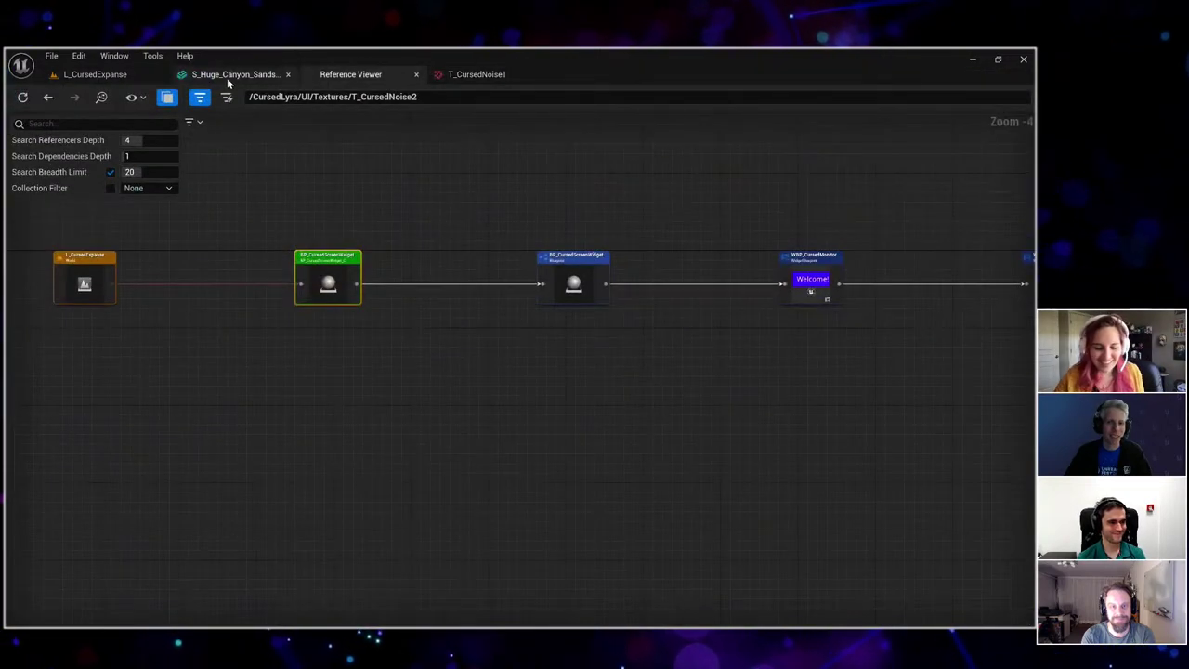
left_click(93, 74)
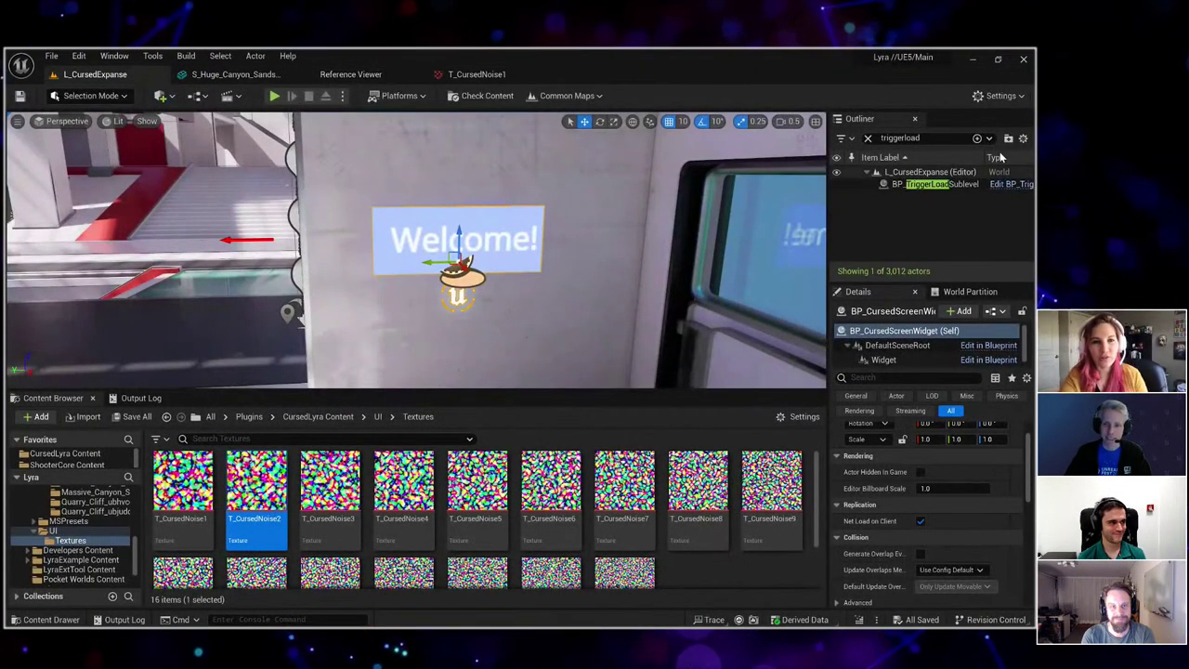
Clear the actor filter in the level, open the BP_CursedScreenWidget Blueprint, and look over its Event Graph.
left_click(868, 138)
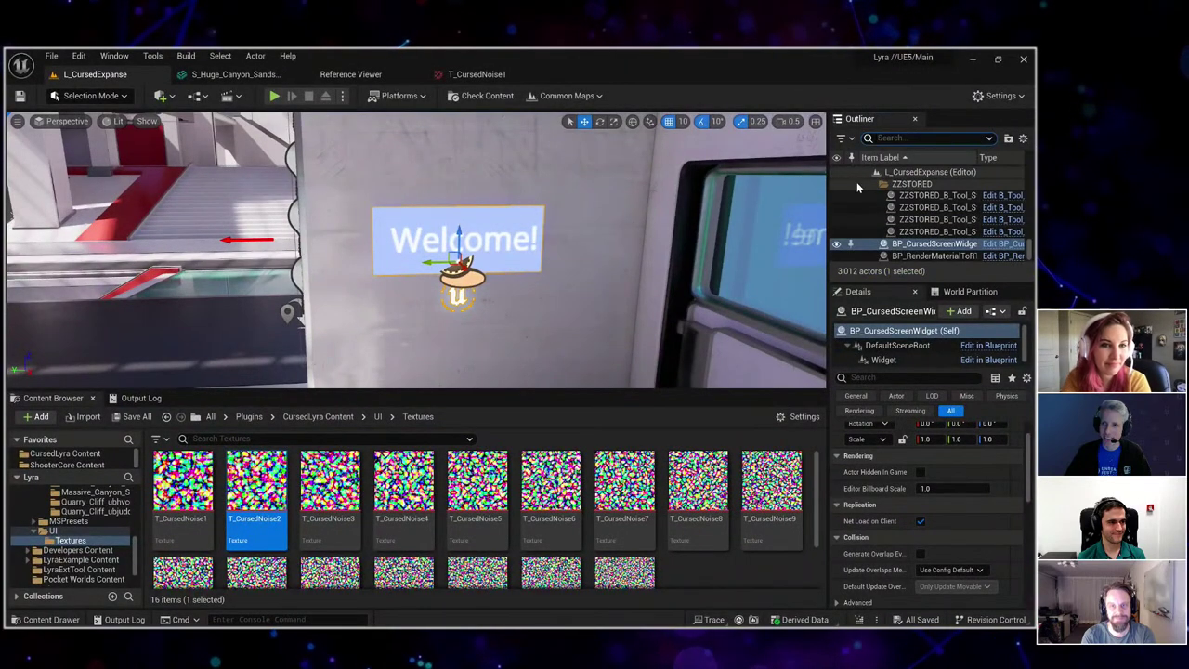
scroll(920, 213, "down", 1)
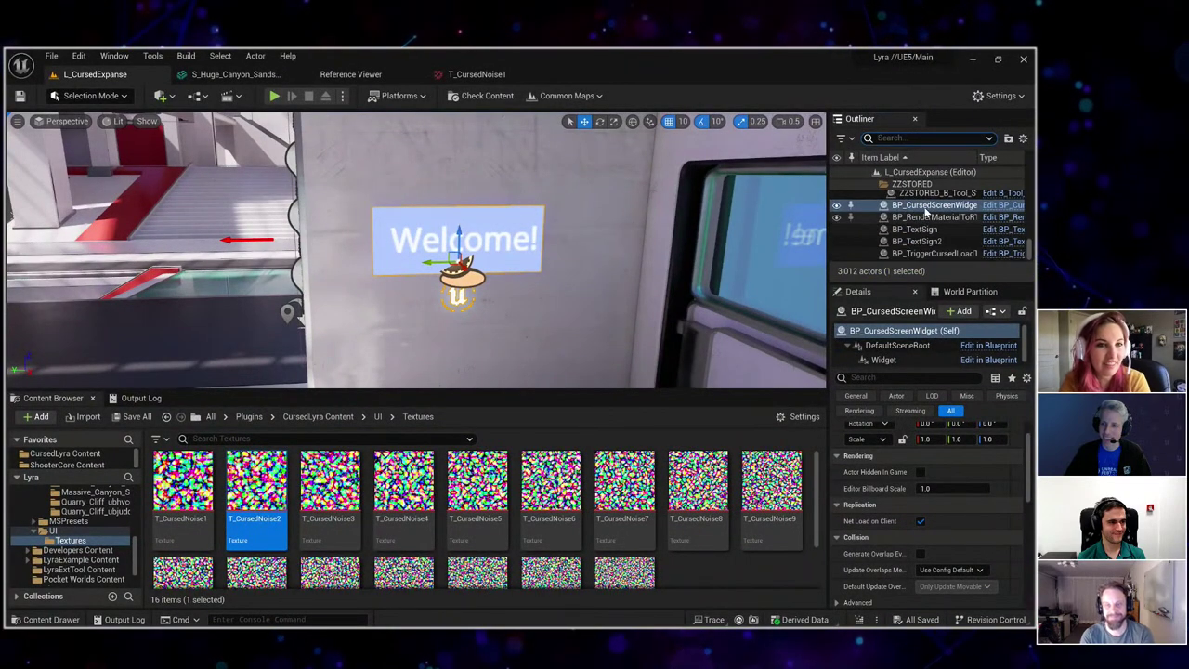
left_click(991, 209)
left_click_drag(479, 279, 617, 335)
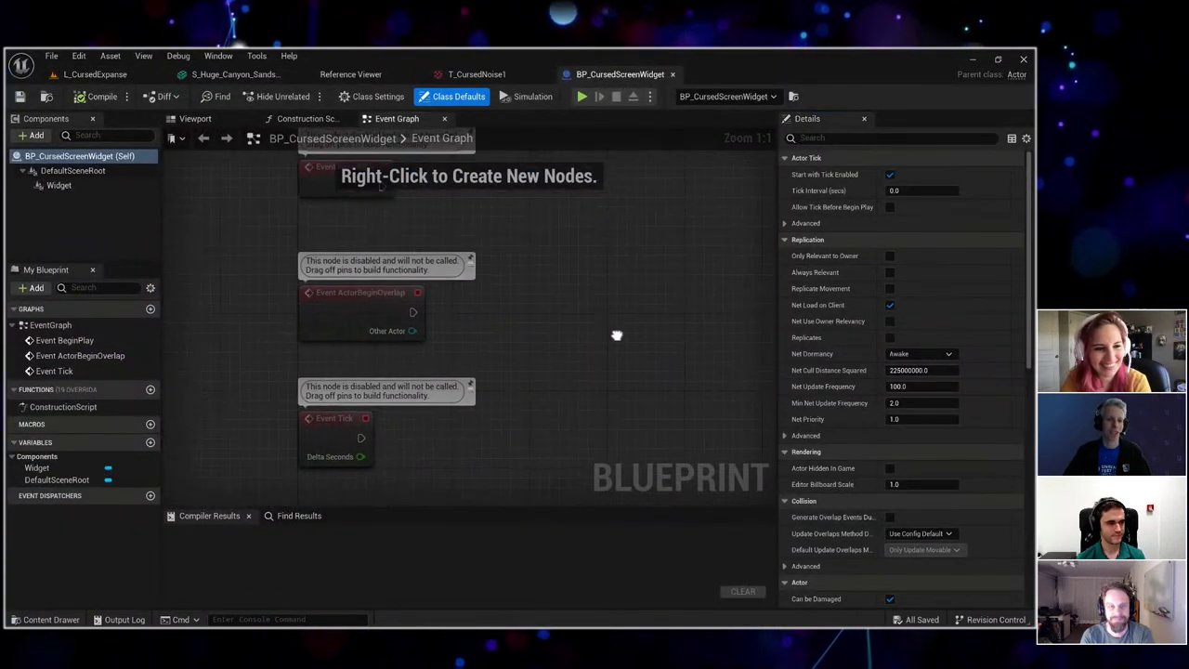
left_click(415, 121)
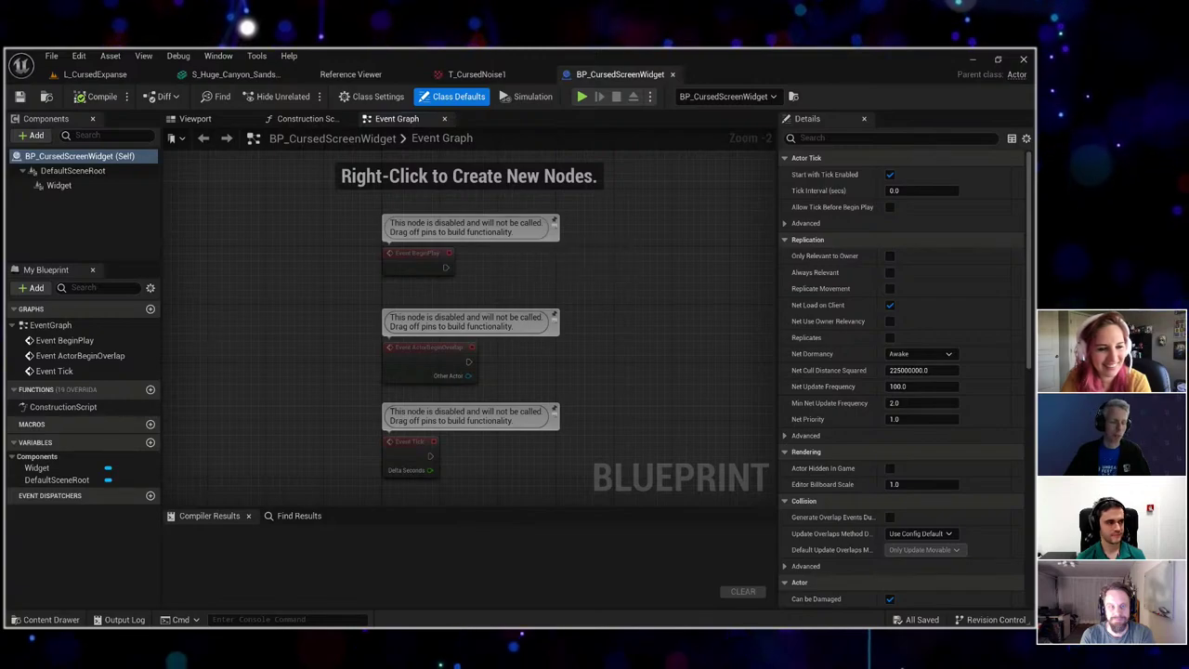
Inspect the properties of the Widget component in the BP_CursedScreenWidget Blueprint.
left_click(56, 479)
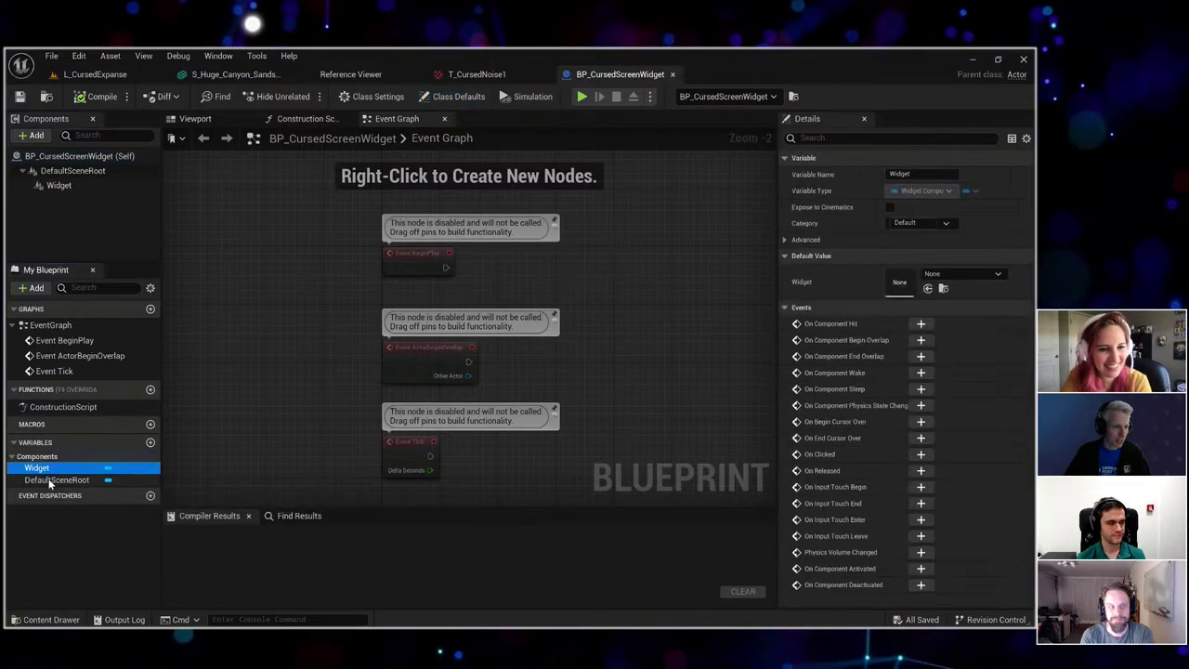
left_click(56, 186)
scroll(874, 375, "down", 15)
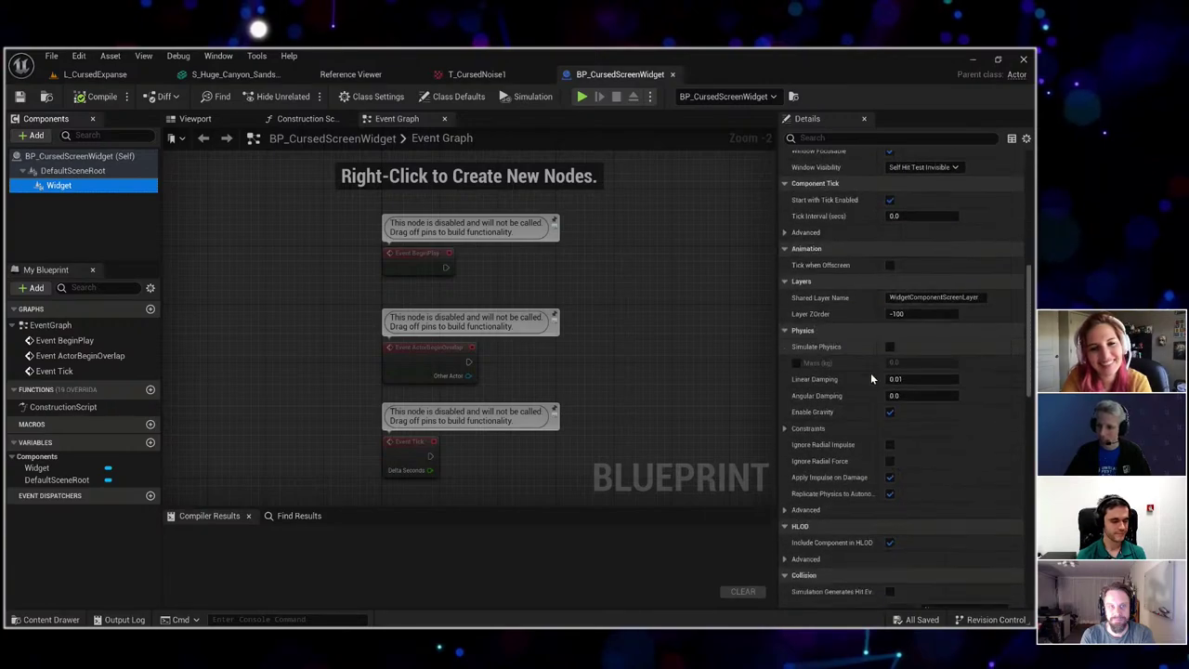
scroll(871, 374, "up", 8)
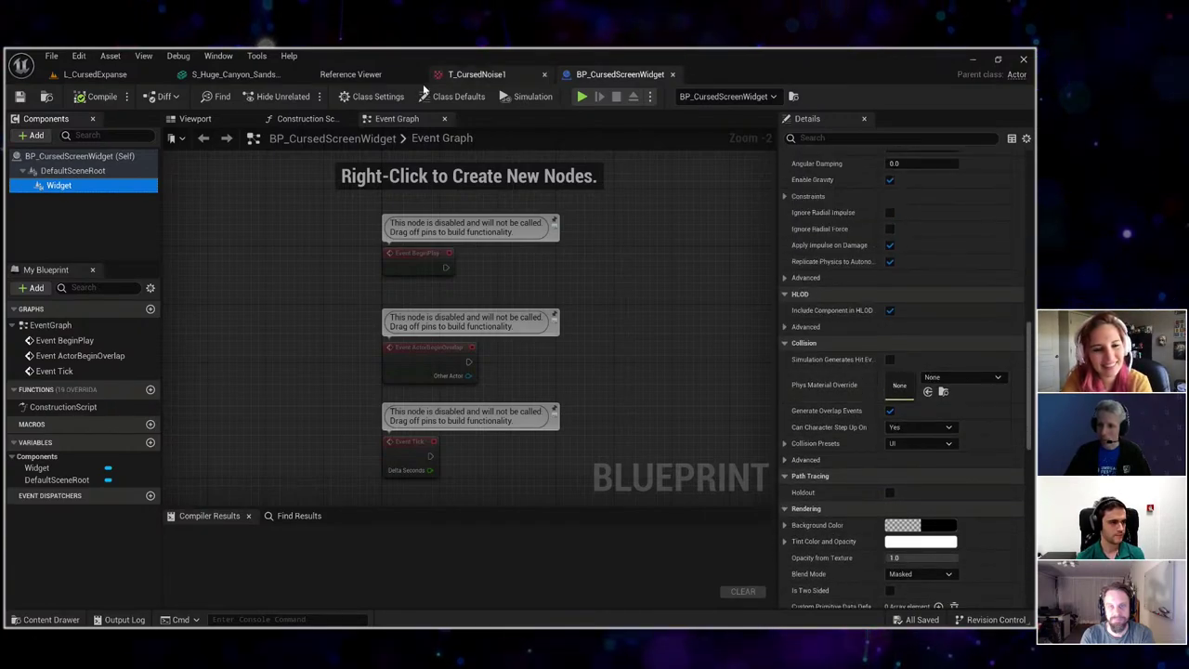
Open WBP_CursedMonitor for editing from the reference graph, and close the BP_CursedScreenWidget and T_CursedNoise1 editors.
left_click(351, 74)
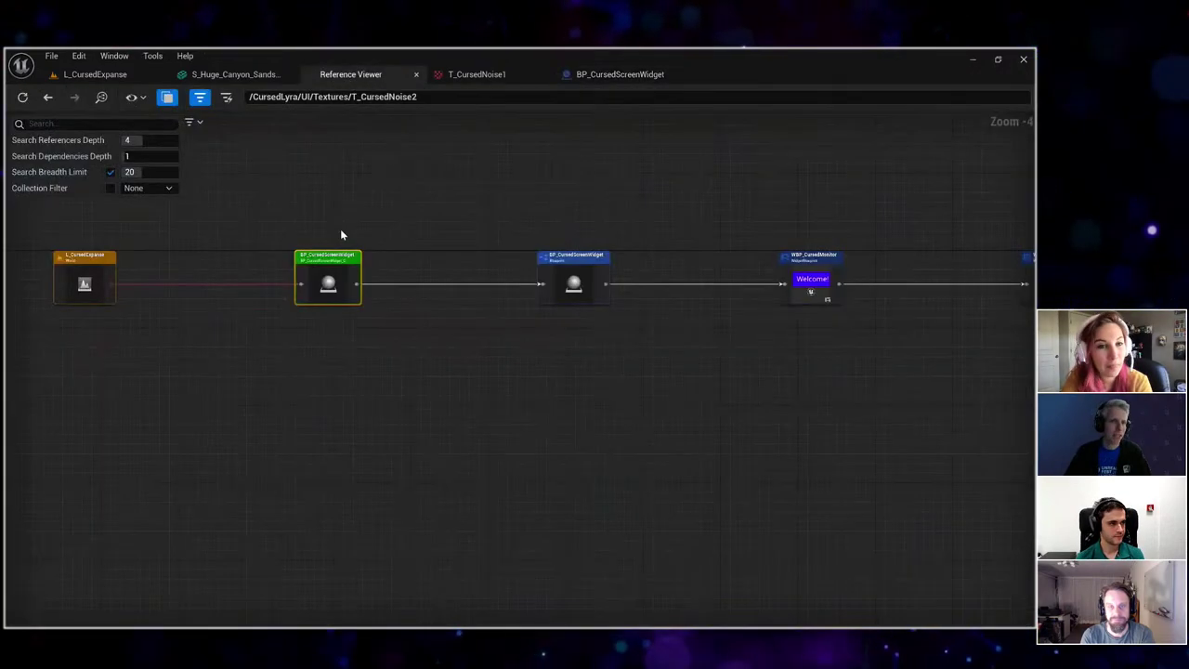
double_click(572, 267)
left_click(476, 265)
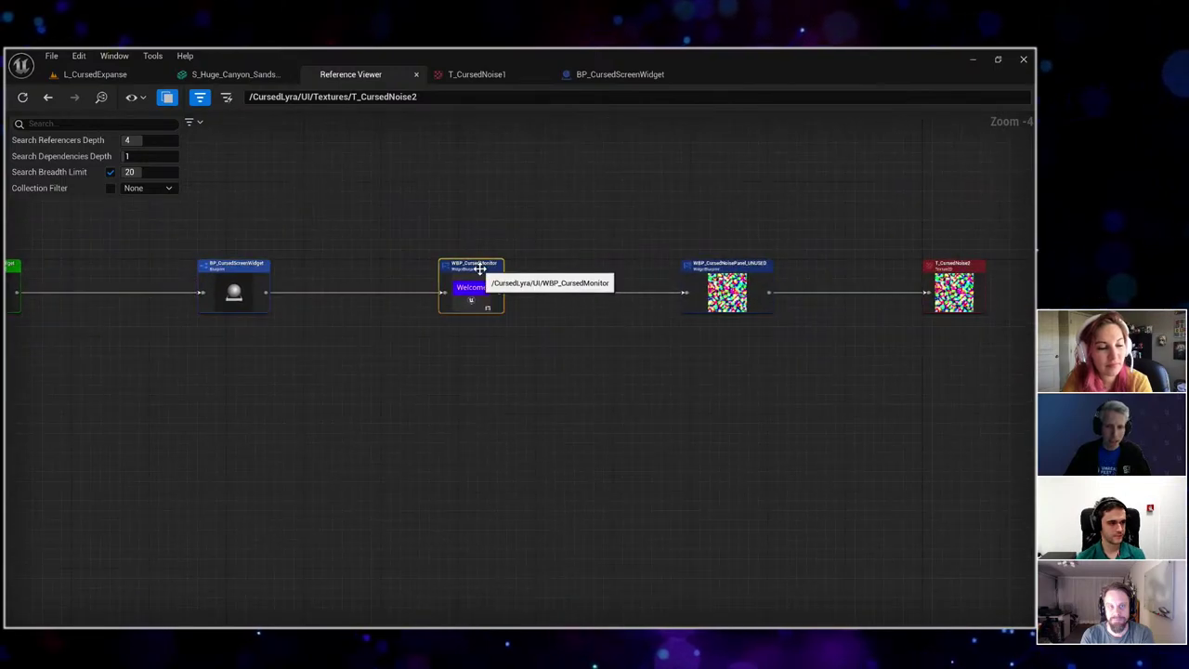
right_click(480, 268)
left_click(522, 305)
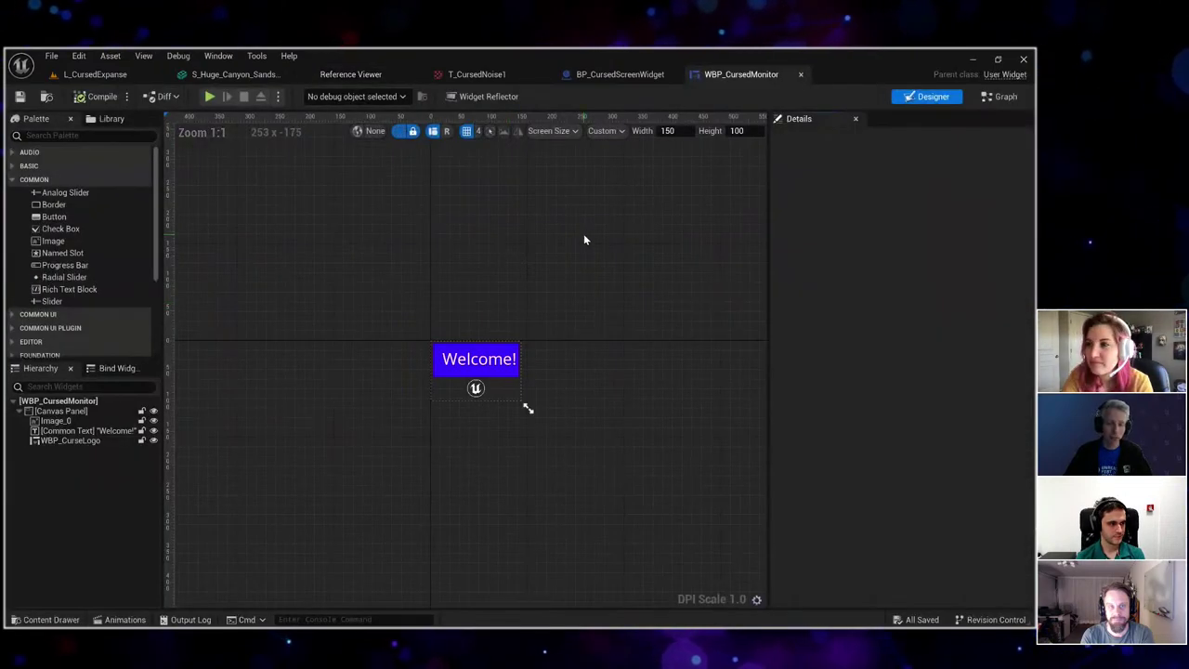
left_click(673, 75)
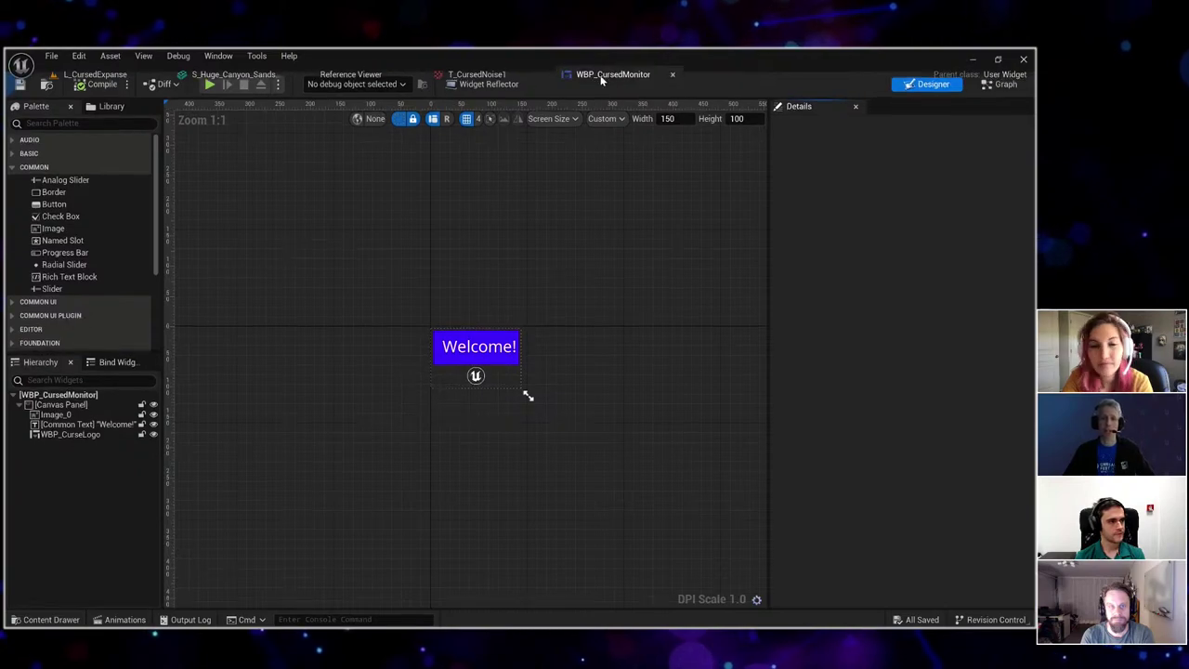
middle_click(495, 82)
Inspect the "Welcome!" text and WBP_CurseLogo elements in the WBP_CursedMonitor widget hierarchy.
scroll(529, 329, "up", 3)
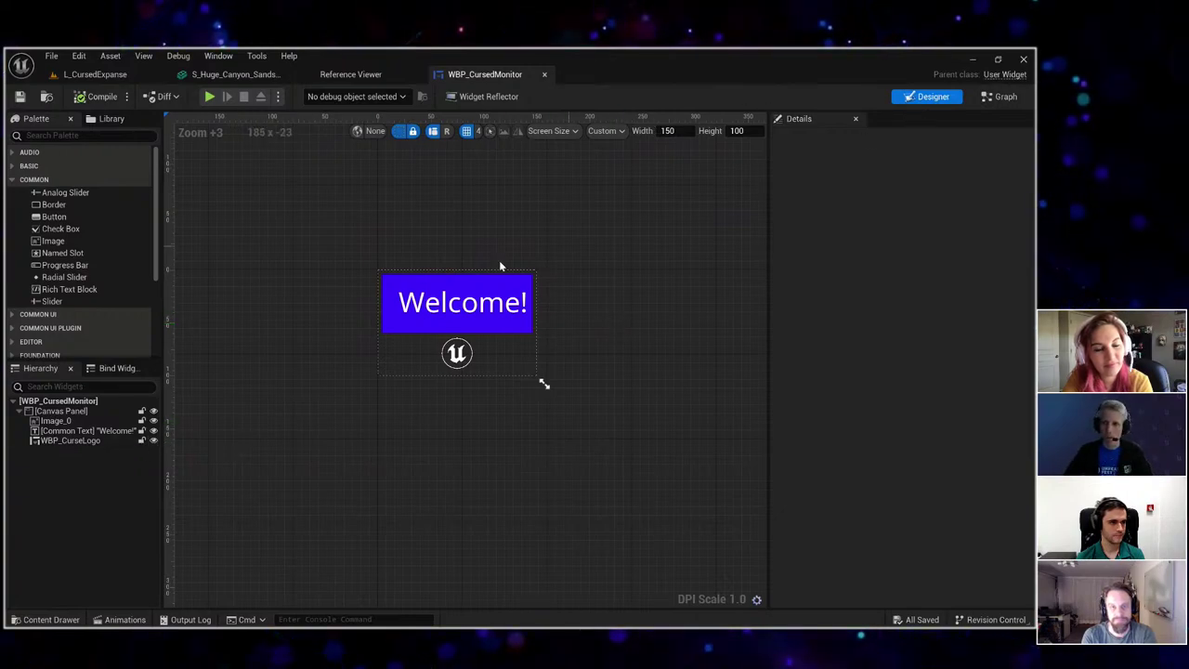
left_click(76, 429)
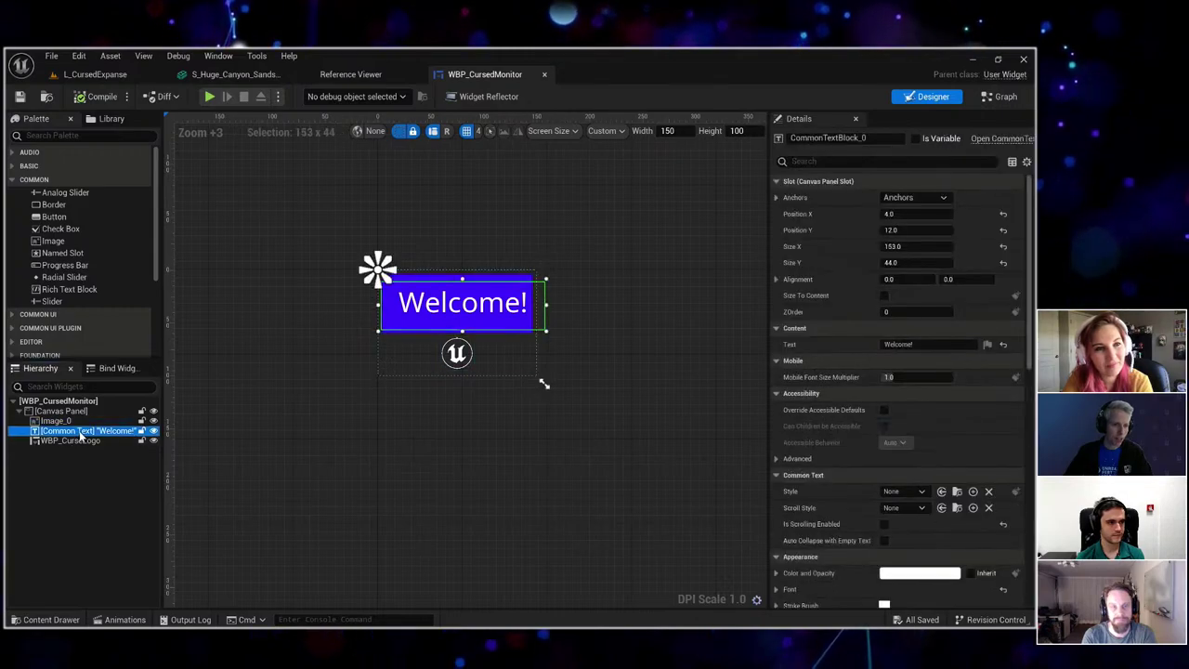
left_click(83, 441)
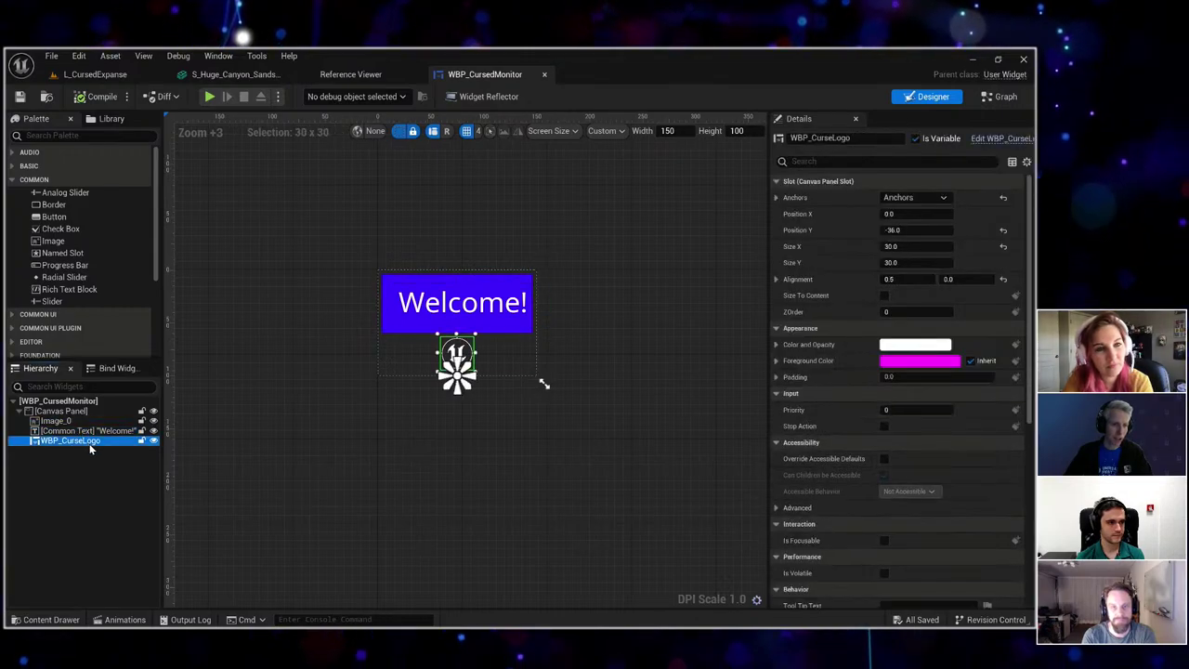
Return to the Reference Viewer and retrace the chain from BP_CursedScreenWidget through WBP_CursedMonitor to WBP_CursedNoisePanel_UNUSED.
left_click(370, 74)
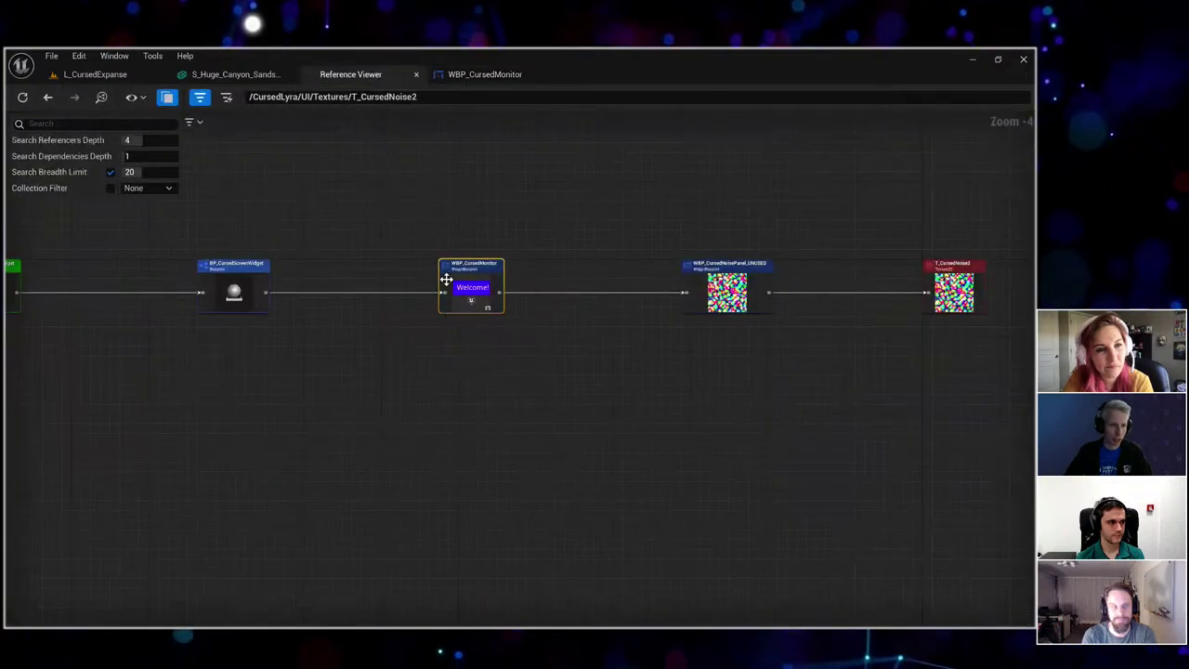
left_click(237, 288)
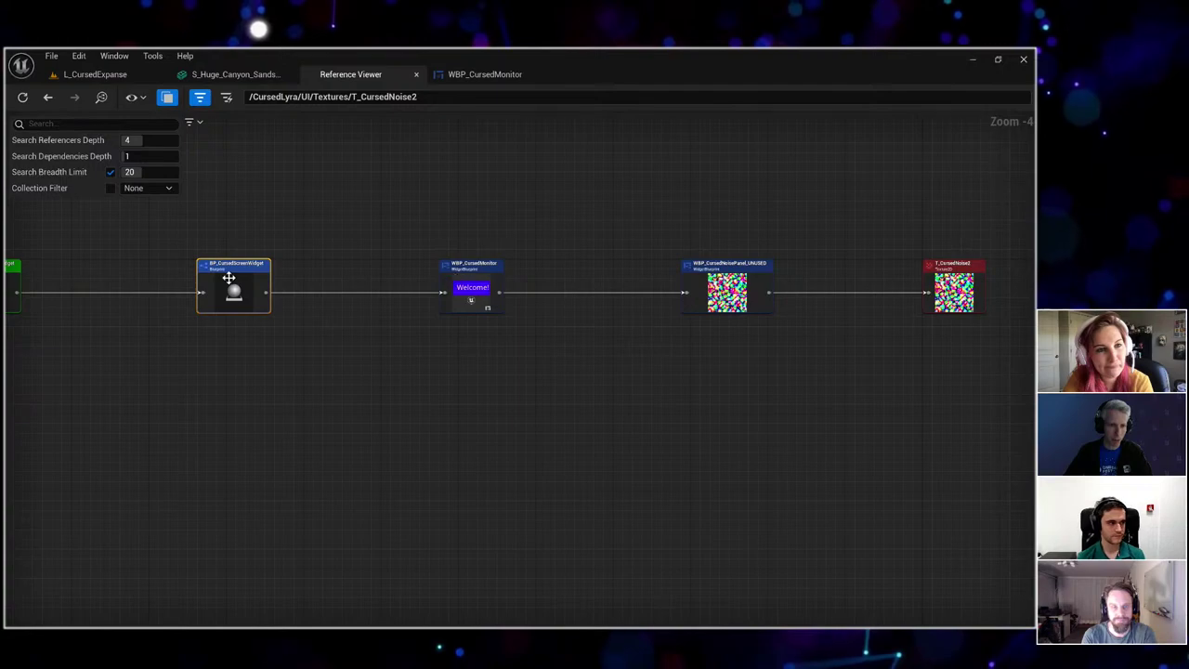
left_click(473, 277)
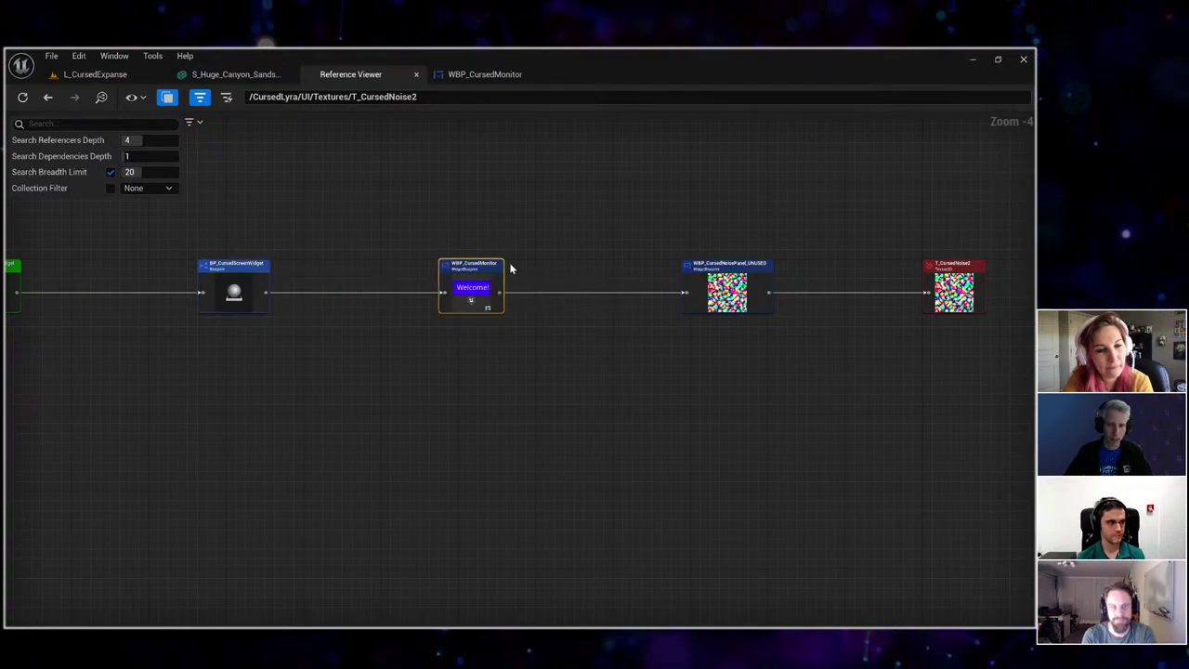
scroll(509, 267, "up", 2)
left_click(632, 267)
scroll(520, 229, "up", 1)
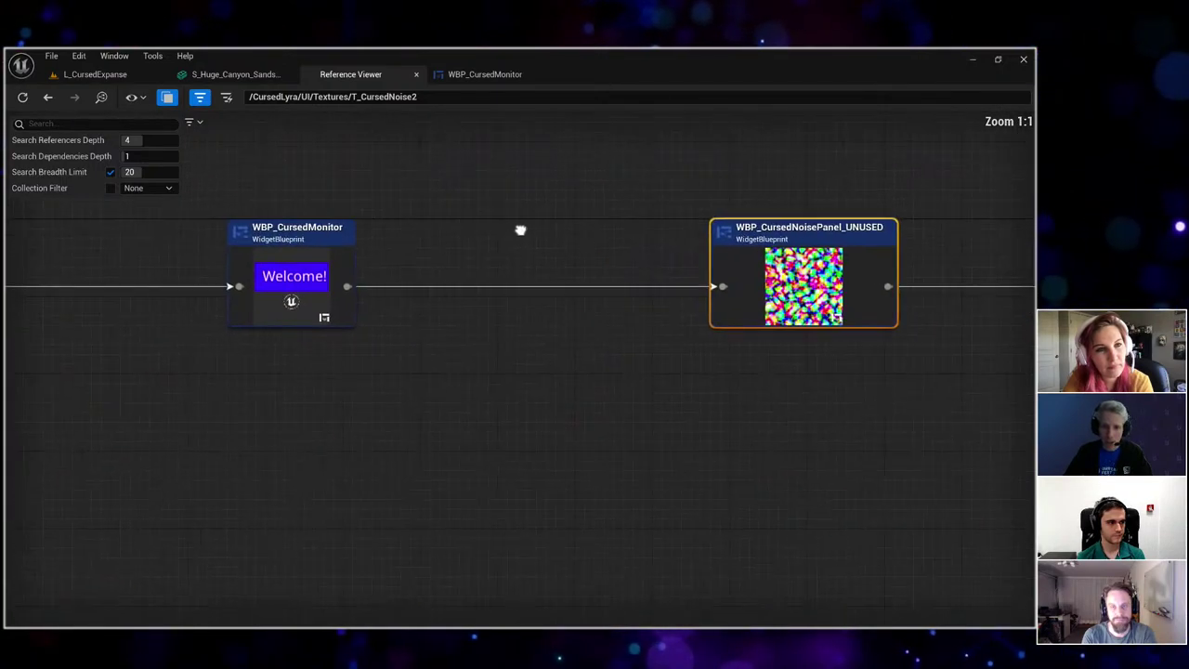
Return to WBP_CursedMonitor and check its canvas panel, "Welcome!" text and WBP_CurseLogo elements for a noise panel.
scroll(424, 266, "down", 1)
left_click(485, 74)
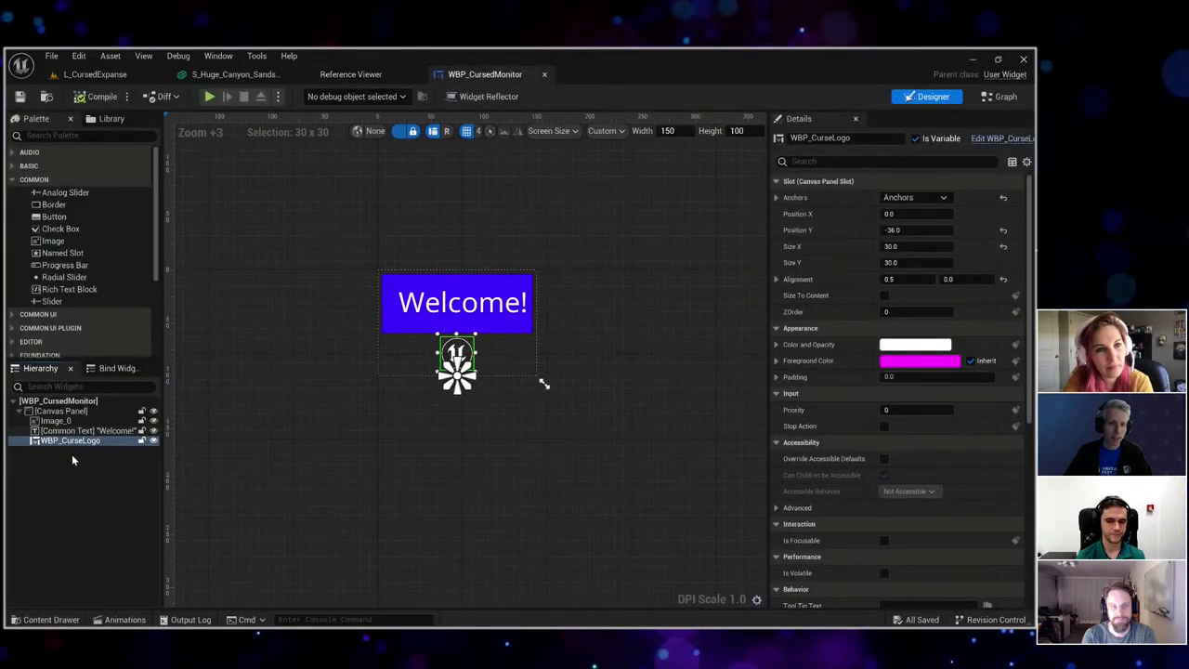
left_click(82, 430)
left_click(61, 411)
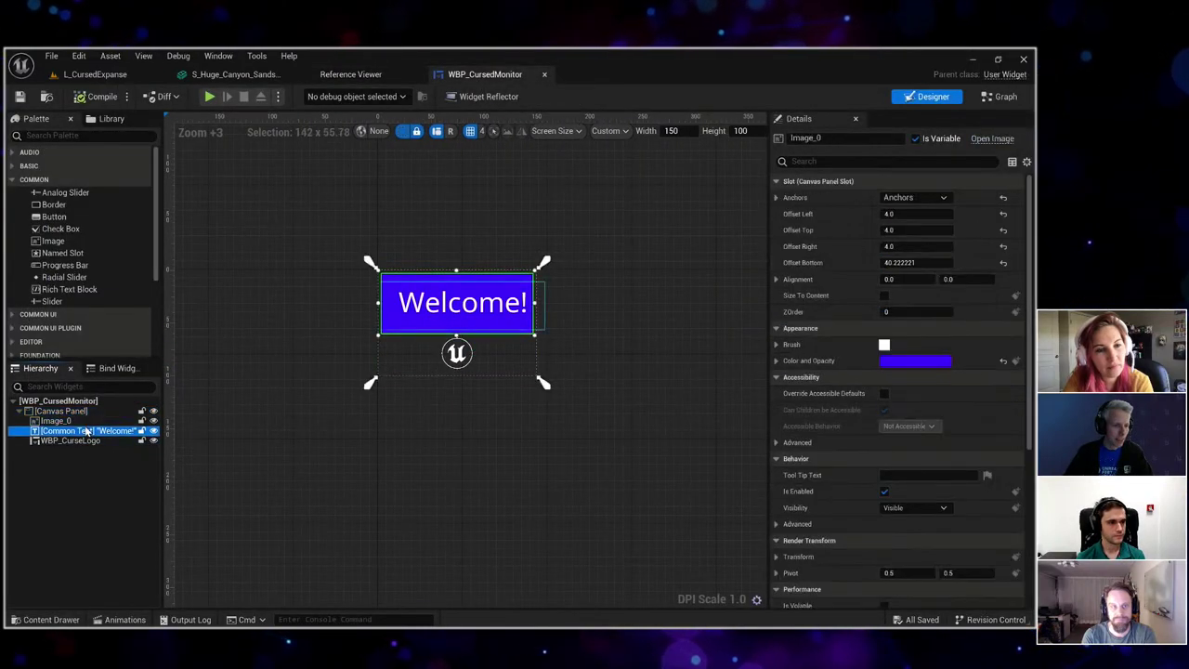
left_click(74, 440)
left_click(307, 381)
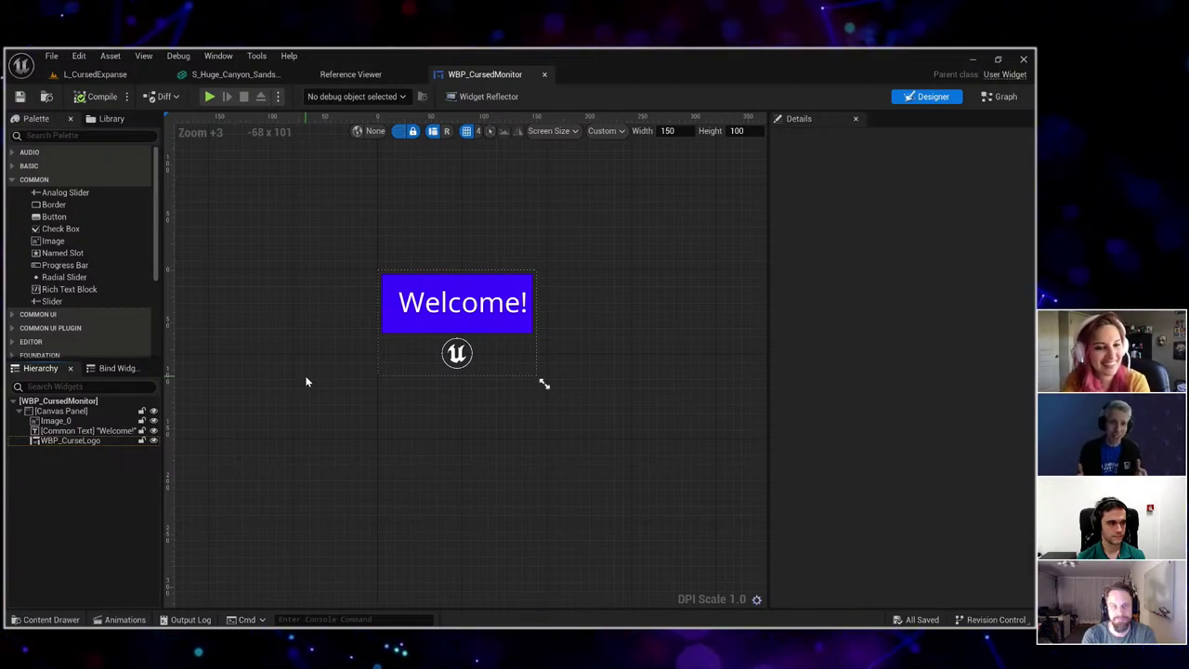
Open the WBP_CursedMonitor event graph and examine its event nodes for any logic that uses the noise panel.
left_click(1001, 96)
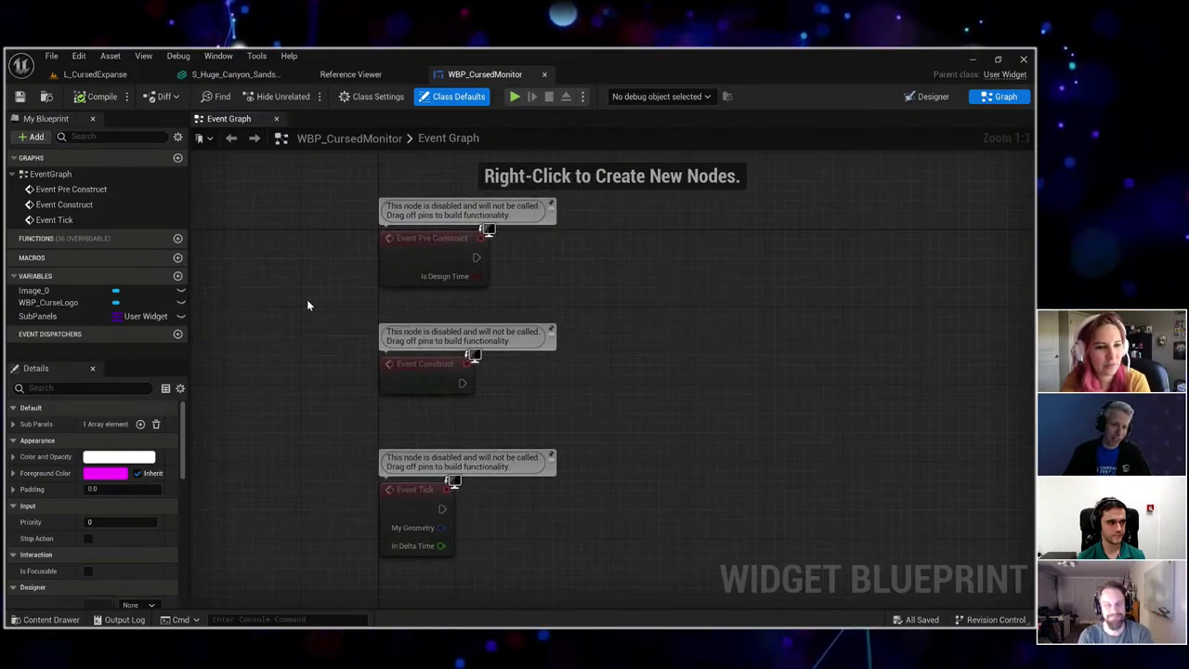
left_click_drag(307, 300, 629, 549)
left_click(602, 387)
scroll(602, 388, "down", 1)
scroll(651, 441, "up", 1)
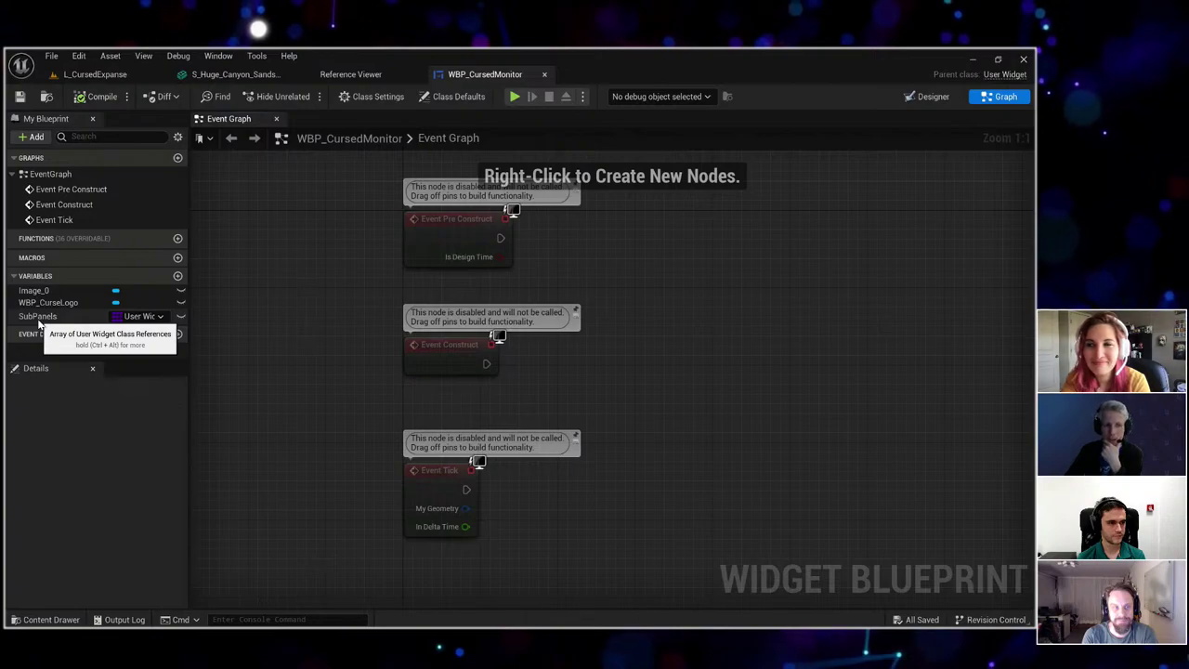
Show the default array element of the SubPanels variable, widening the details area enough to read the full widget name.
left_click(38, 322)
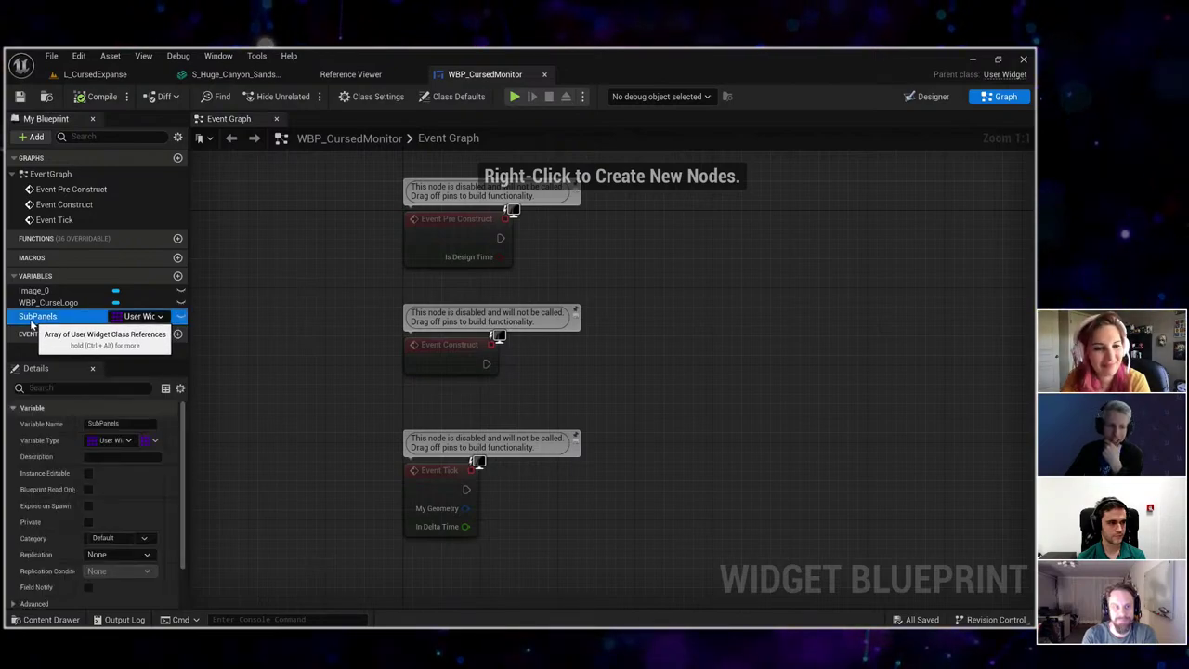
scroll(169, 479, "down", 2)
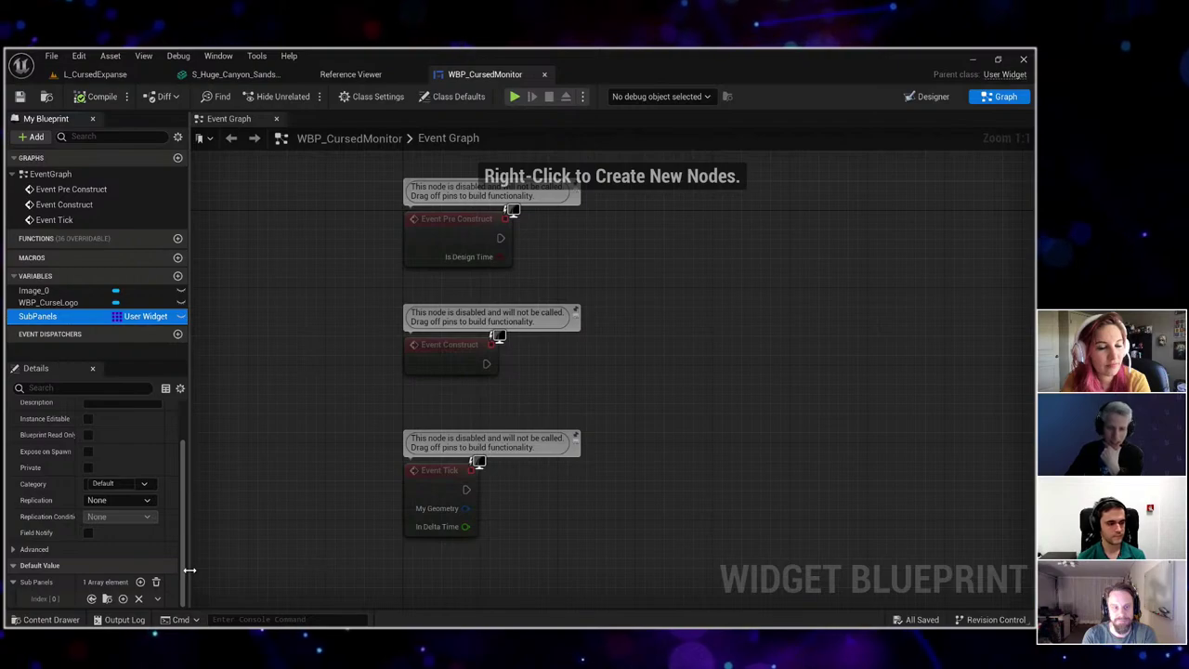
left_click_drag(188, 571, 430, 578)
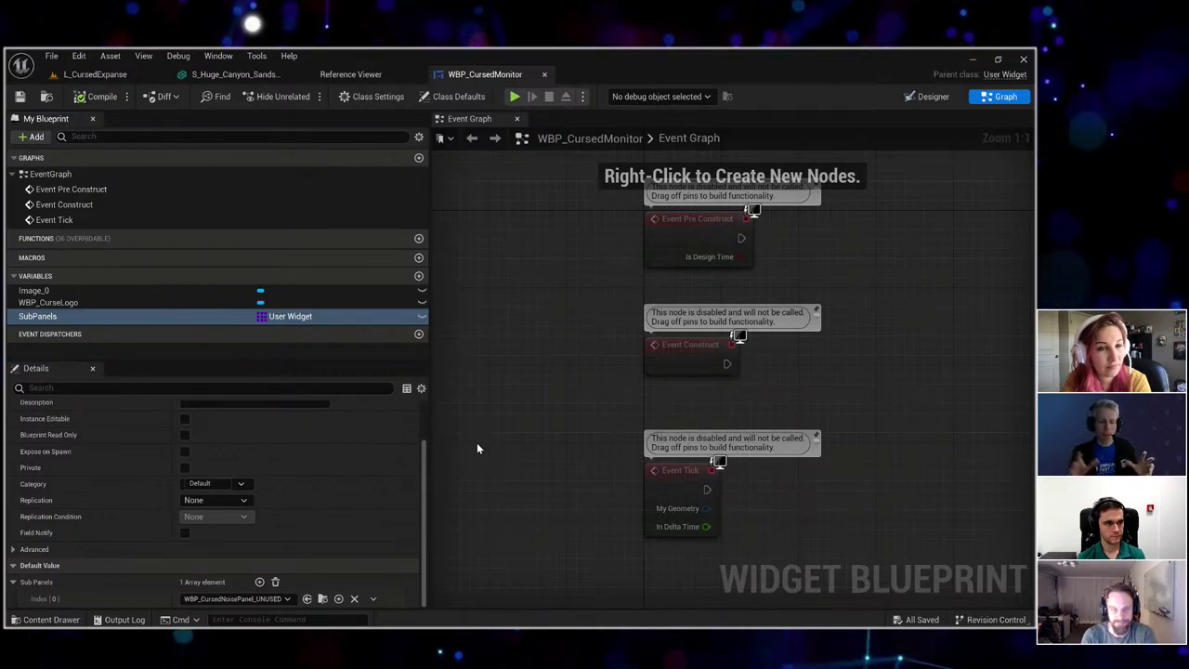
Check the WBP_CursedMonitor design layout and class defaults, and return to the default value of the SubPanels variable.
left_click(929, 96)
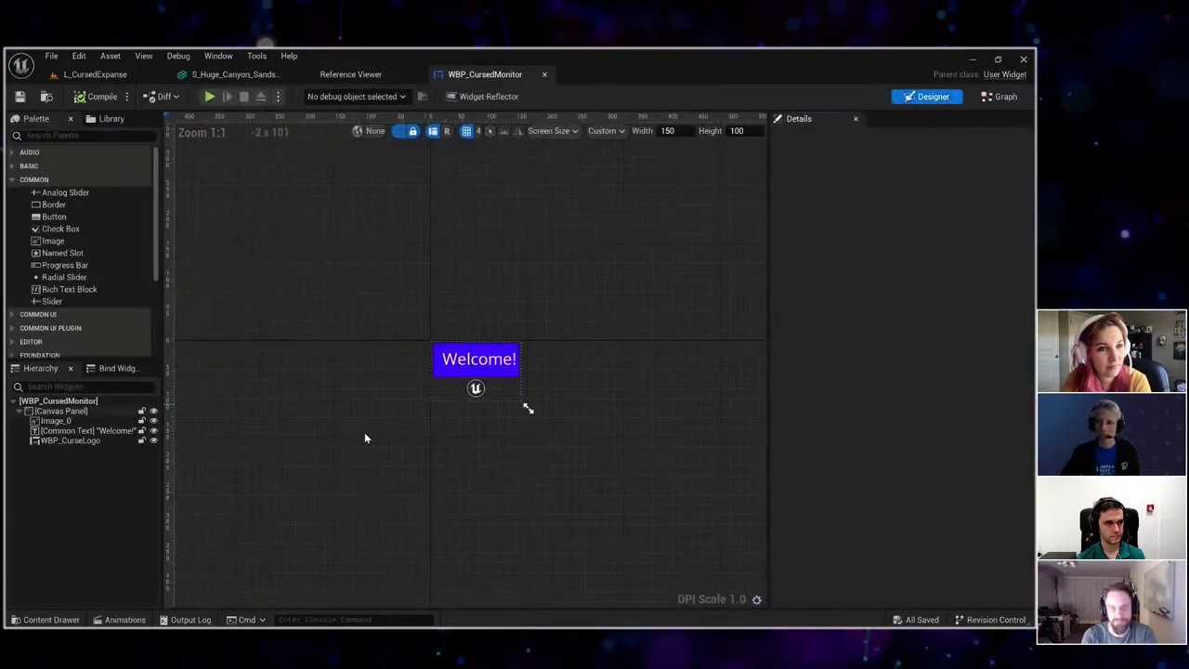
left_click(1002, 96)
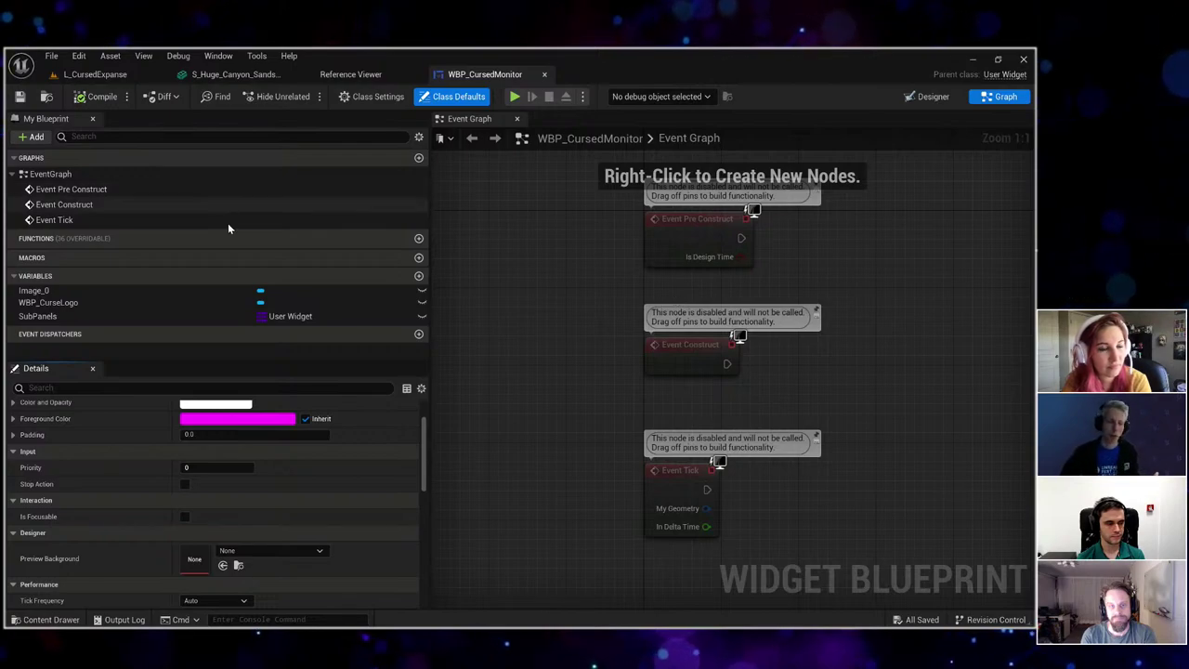
scroll(271, 506, "down", 2)
scroll(272, 505, "down", 10)
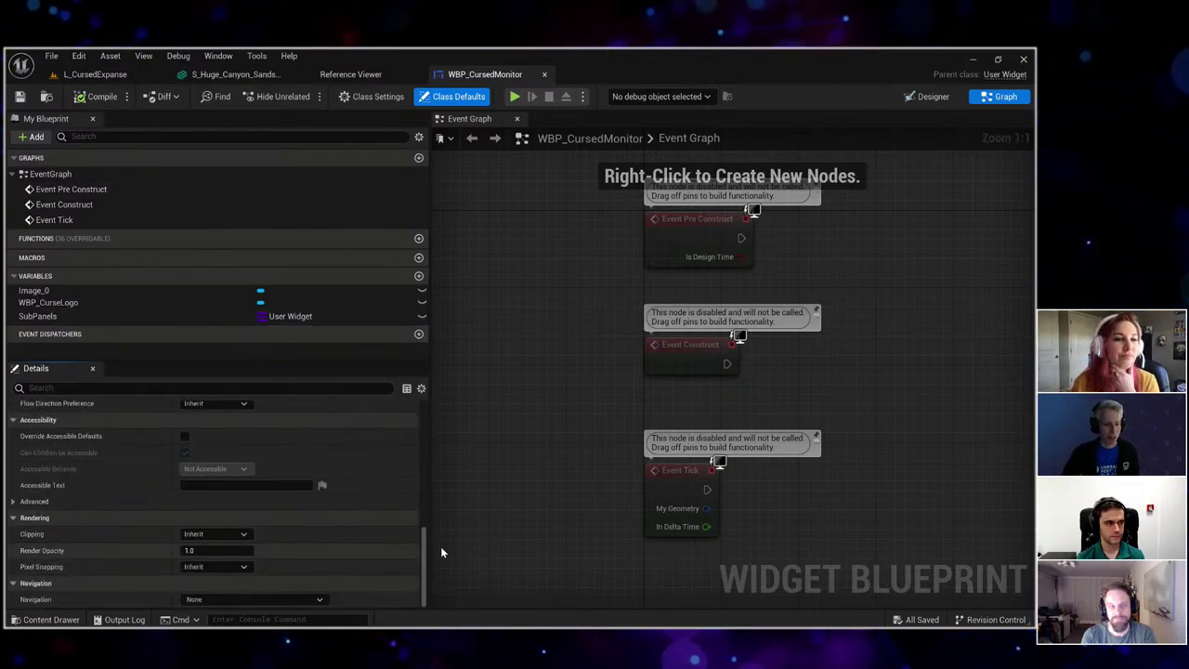
left_click(157, 315)
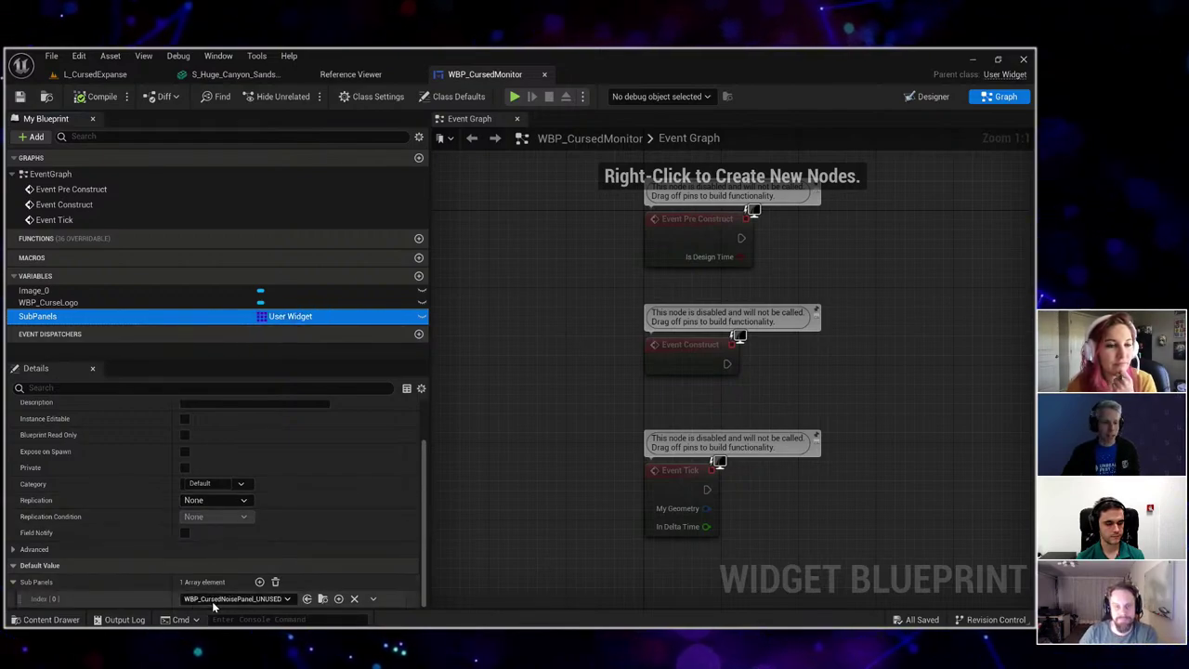
Trace the link from WBP_CursedNoisePanel_UNUSED to T_CursedNoise2 in the Reference Viewer.
left_click(358, 75)
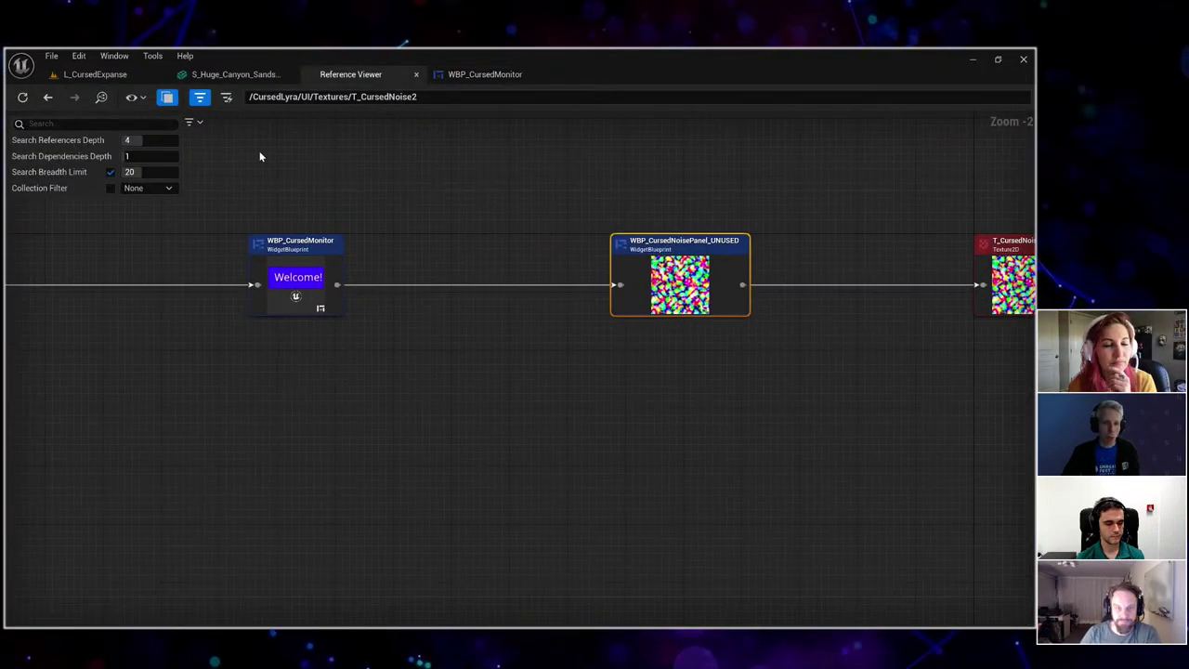
left_click_drag(260, 156, 651, 402)
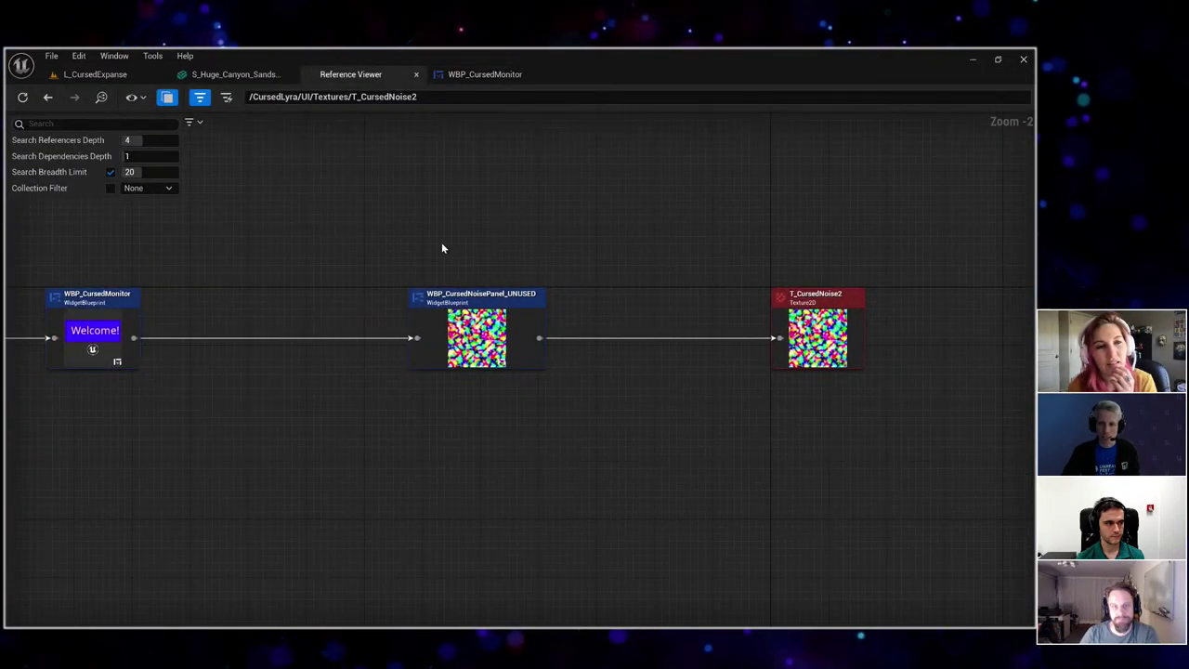
left_click_drag(431, 246, 813, 417)
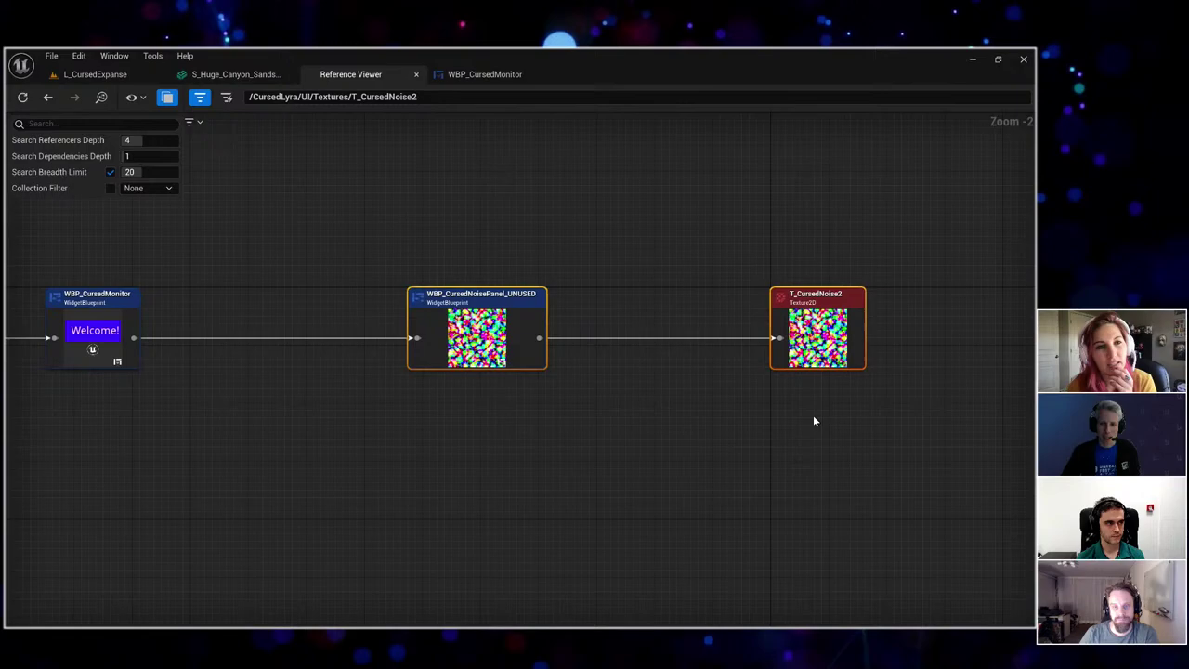
Open WBP_CursedNoisePanel_UNUSED for editing from the reference graph.
left_click(471, 323)
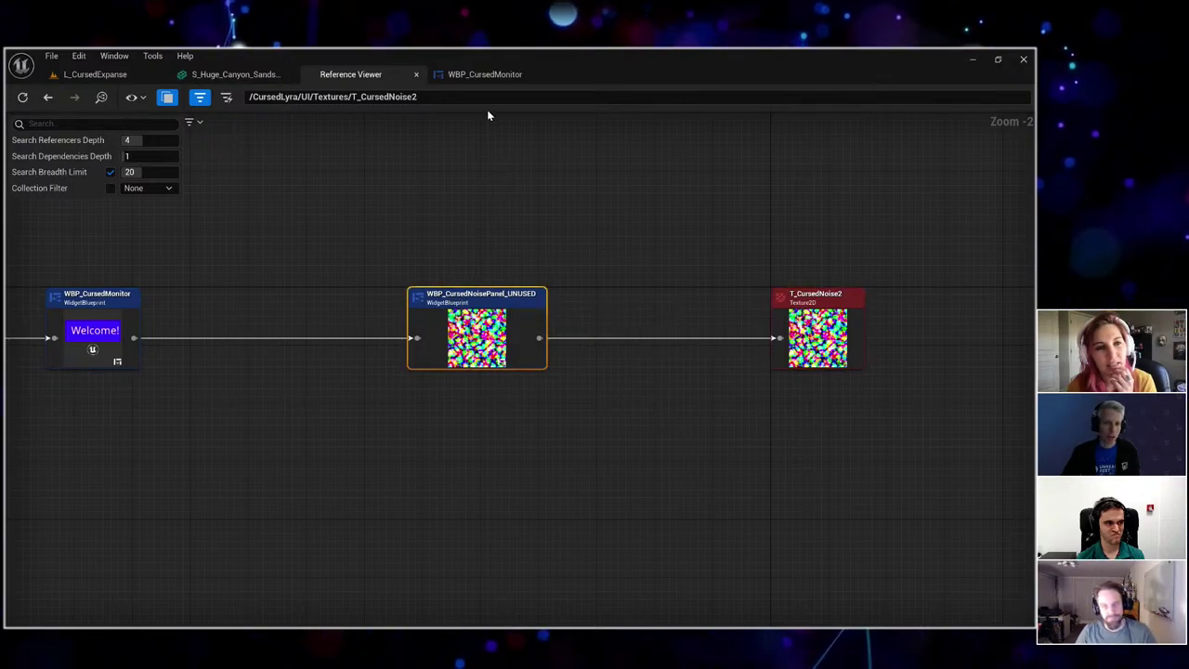
left_click(484, 75)
left_click(351, 74)
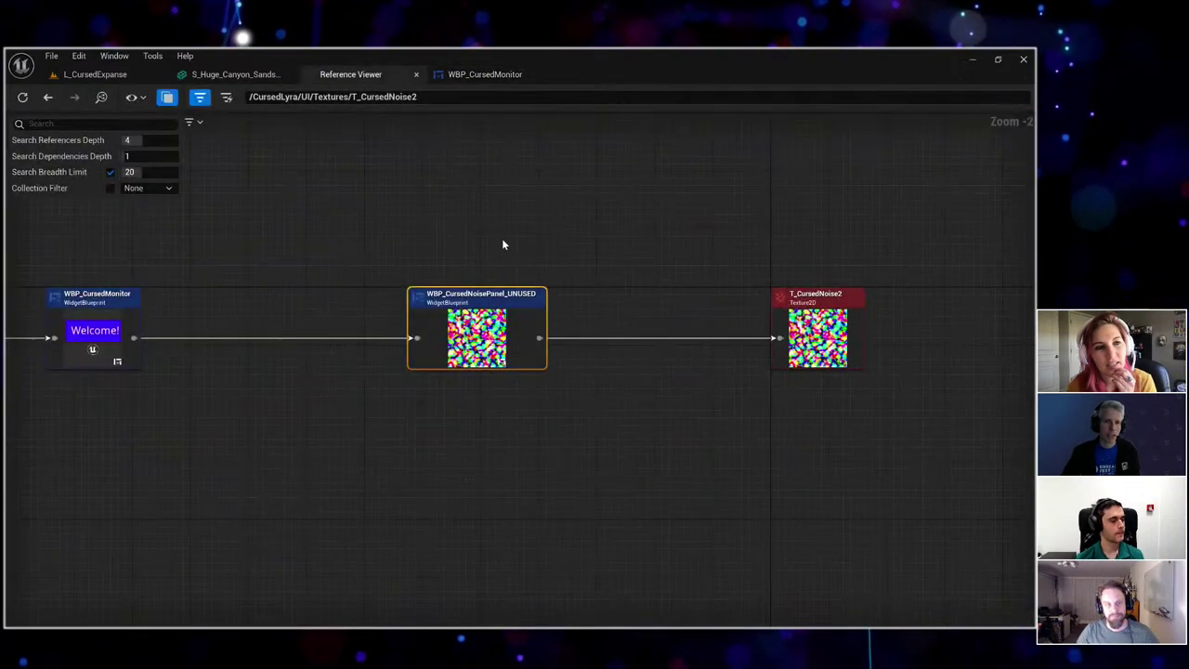
right_click(516, 311)
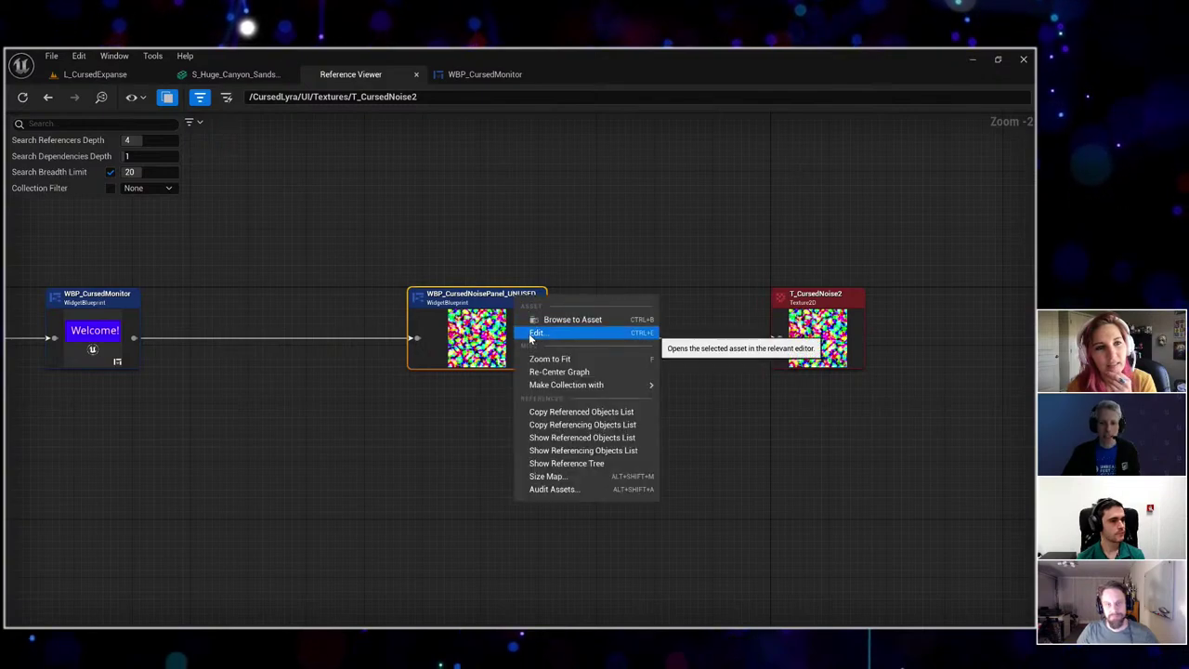
left_click(527, 331)
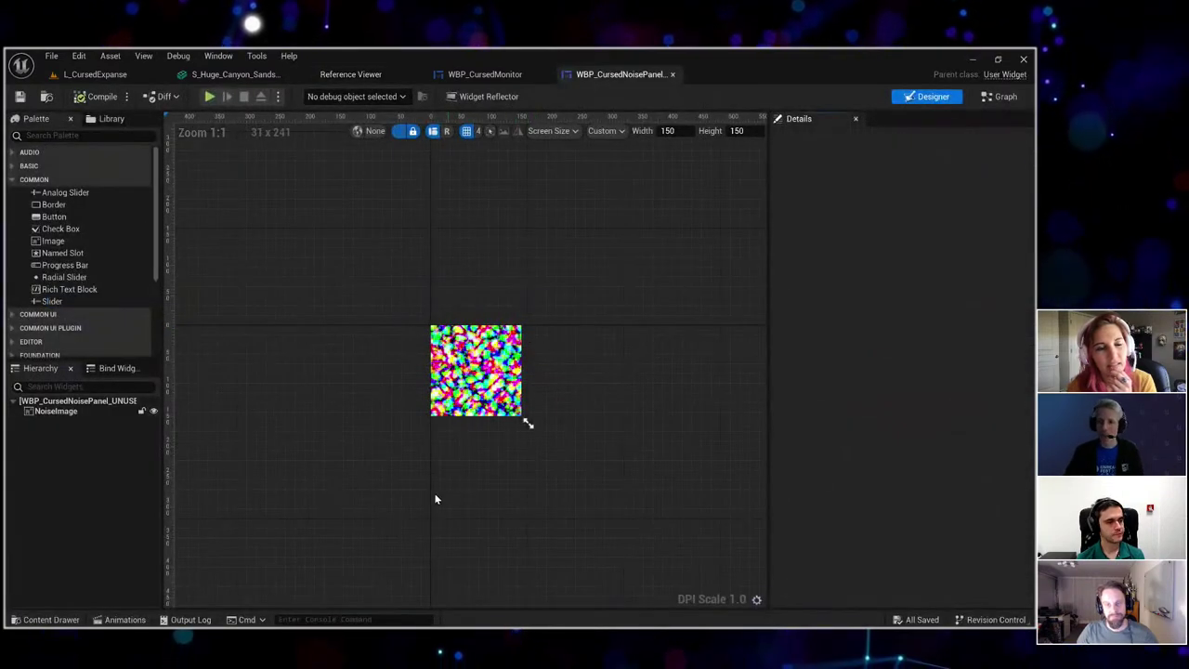
Switch to Unreal Insights, select all the T_CursedNoise texture rows in the allocations table, and return to Unreal Editor.
key("alt+Tab")
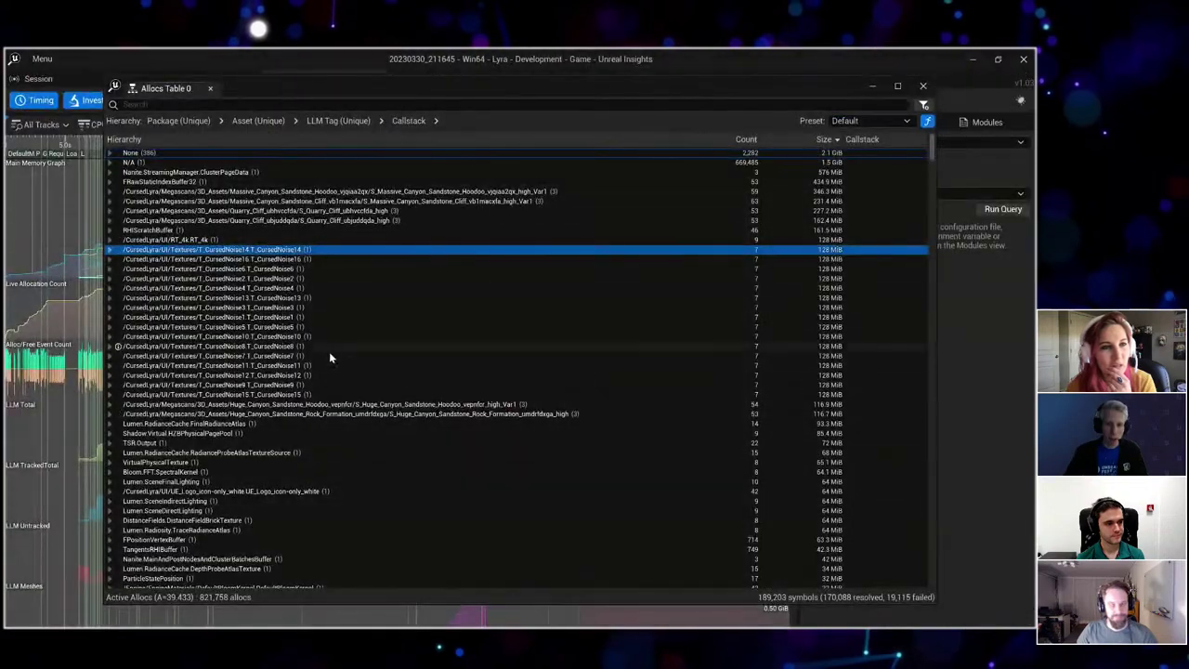
left_click(320, 395, "shift")
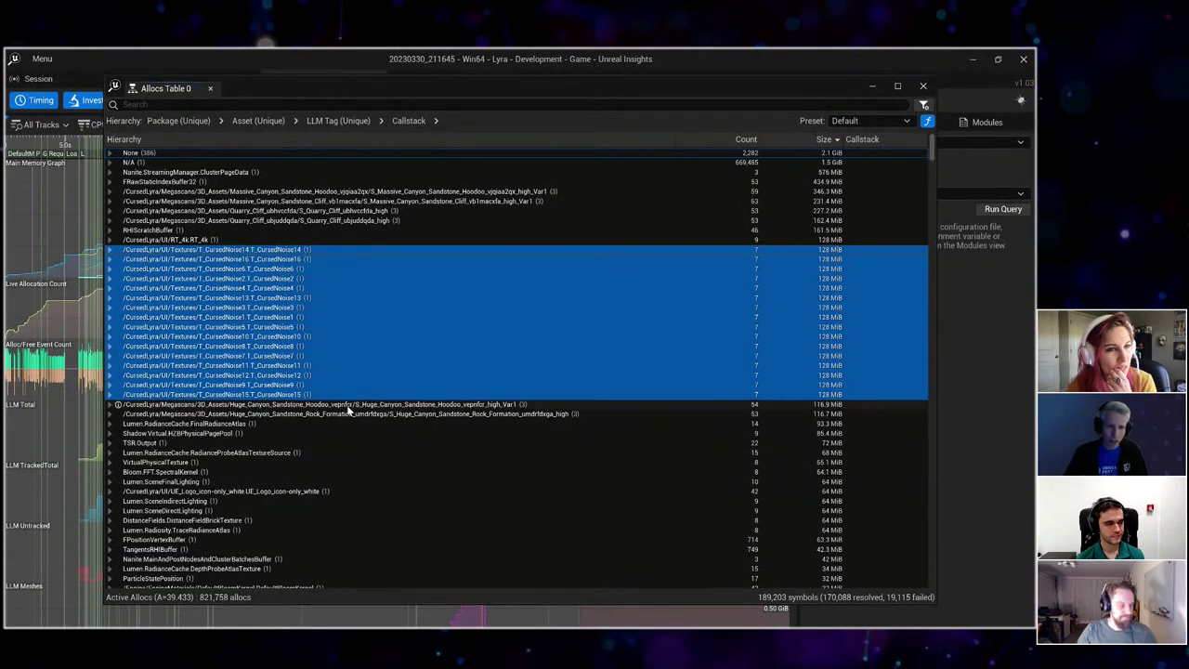
key("alt+Tab")
key("alt+Tab")
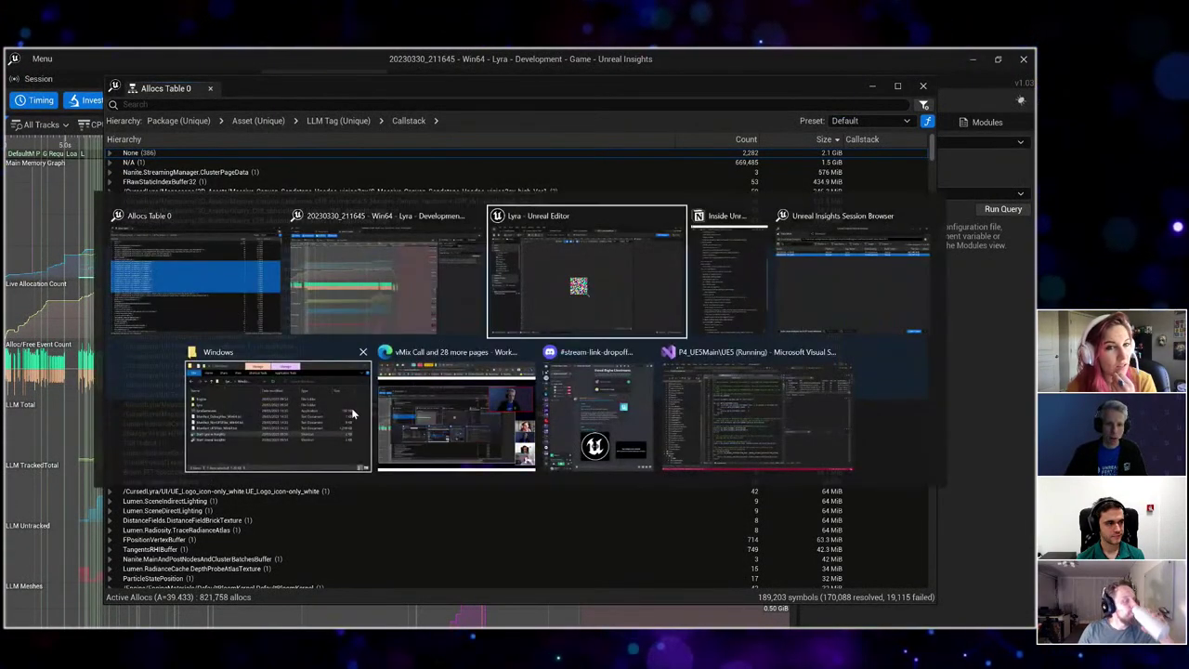
Inspect which texture the brush of the NoiseImage widget uses in WBP_CursedNoisePanel_UNUSED.
scroll(505, 285, "up", 4)
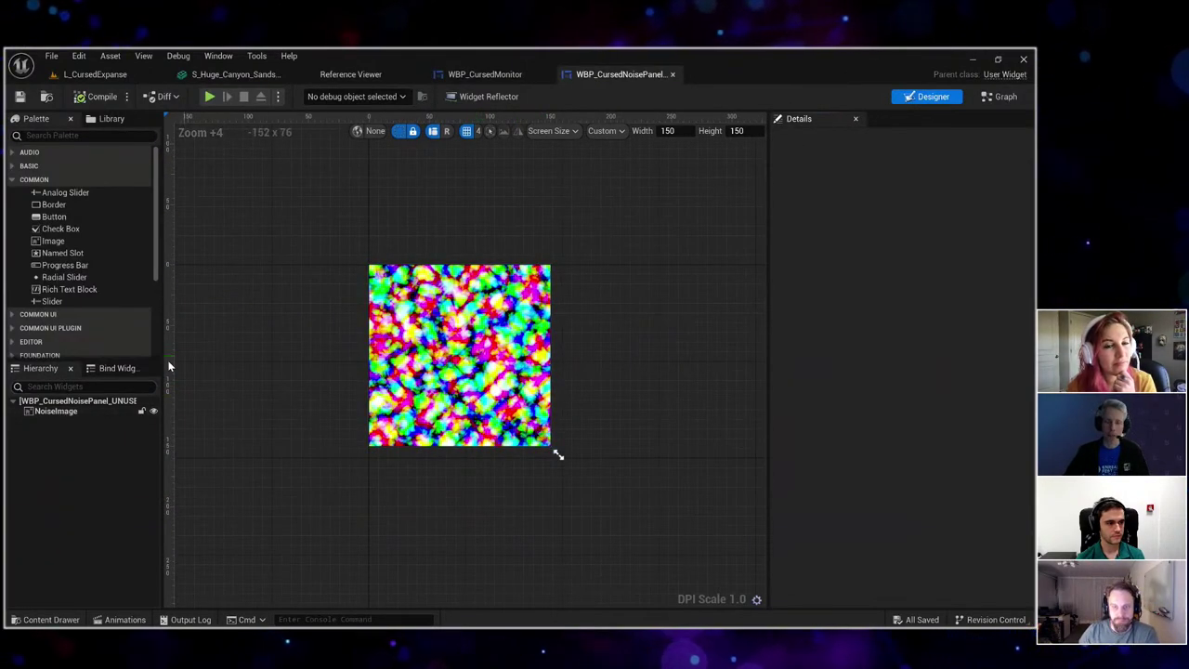
left_click(54, 411)
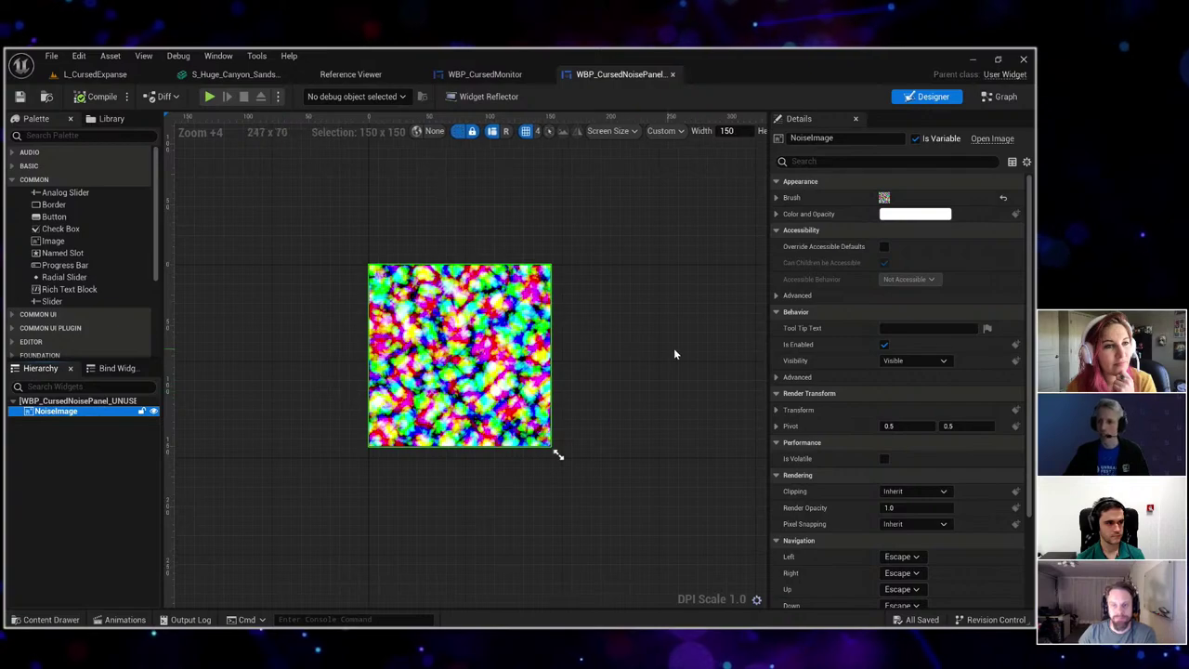
left_click(776, 197)
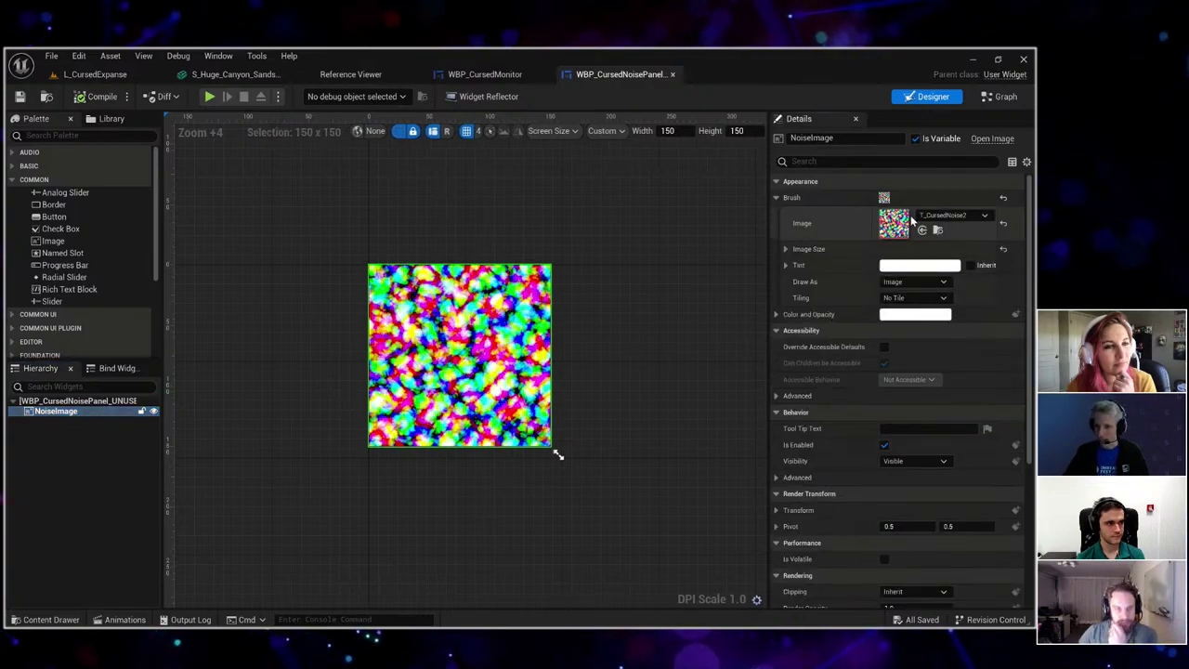
left_click(777, 197)
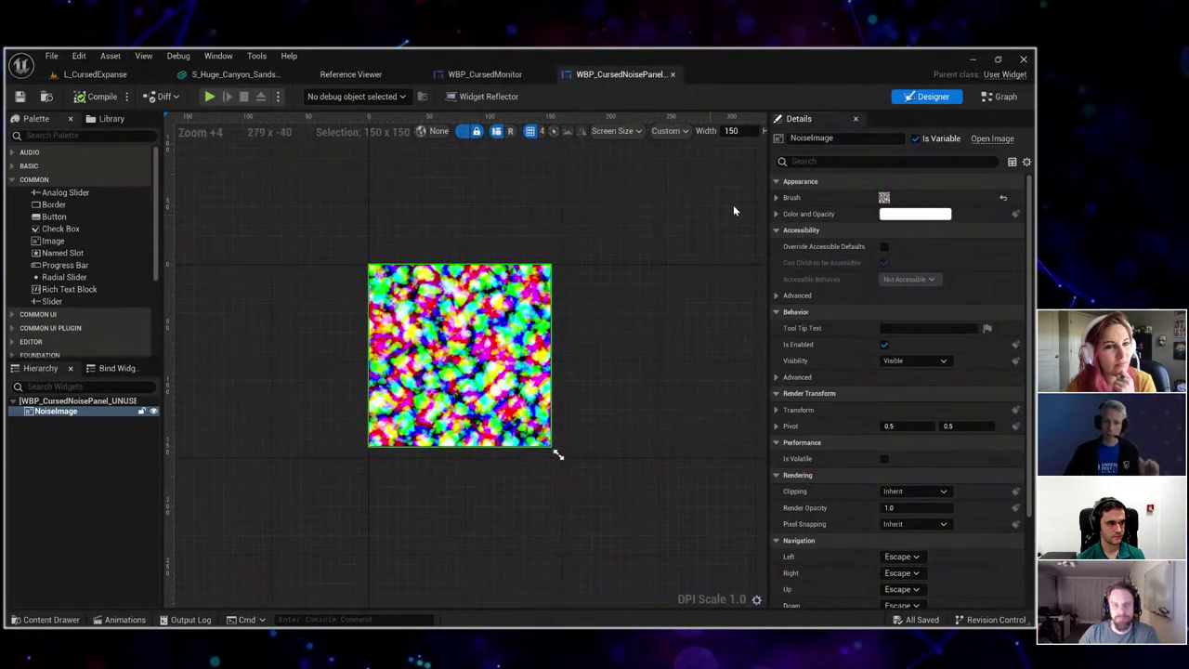
Examine the WBP_CursedNoisePanel_UNUSED event graph, from Event Construct and All Noise Images to Set Brush from Texture.
left_click(1001, 97)
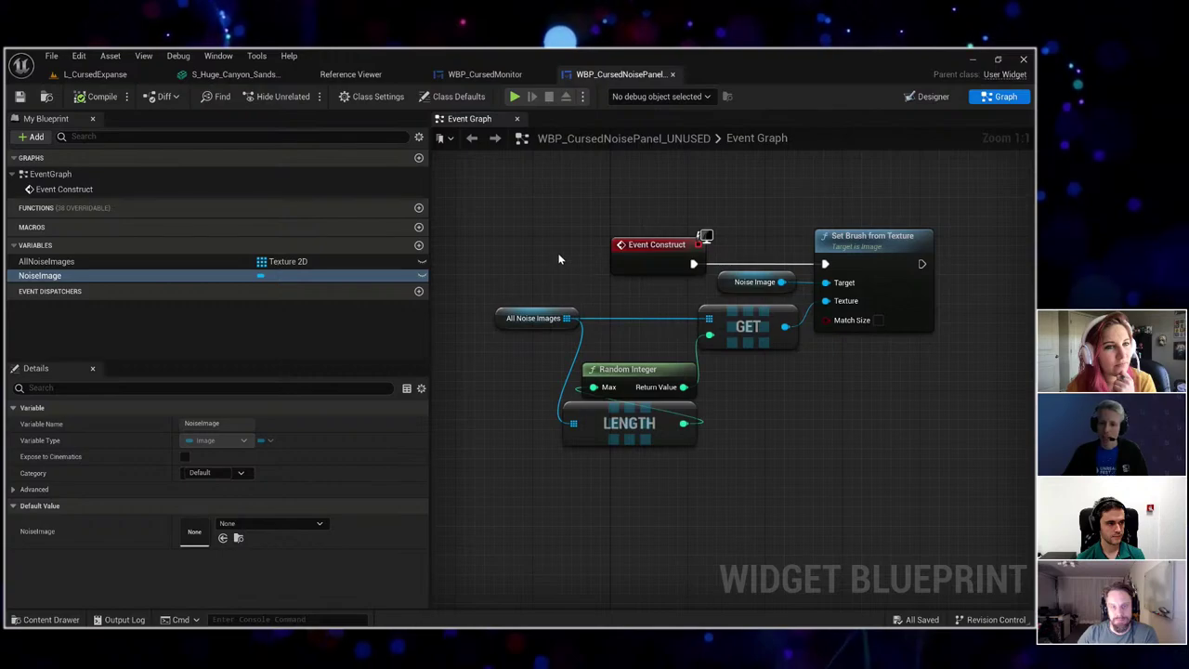
left_click(667, 245)
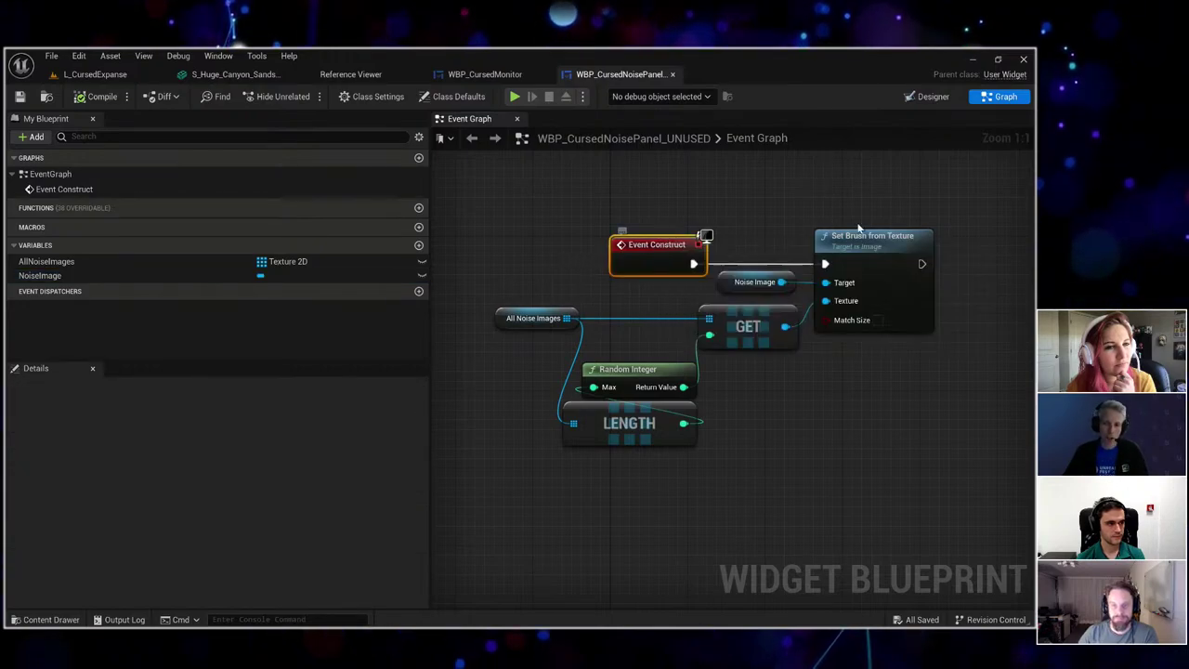
left_click(512, 279)
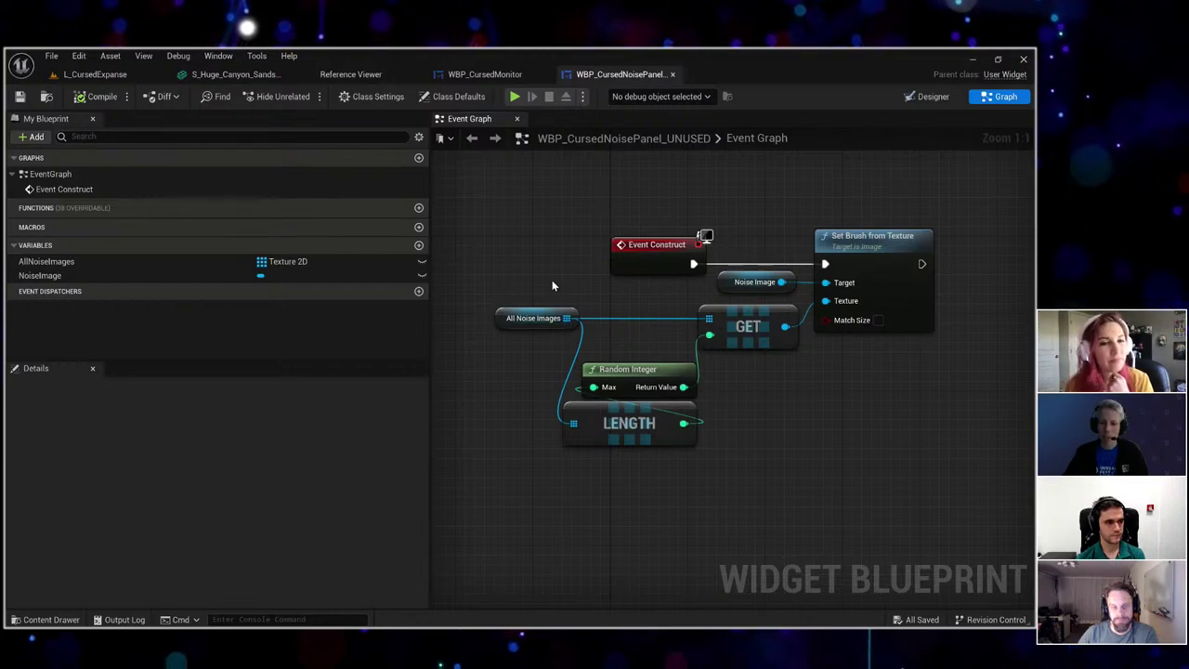
left_click(516, 318)
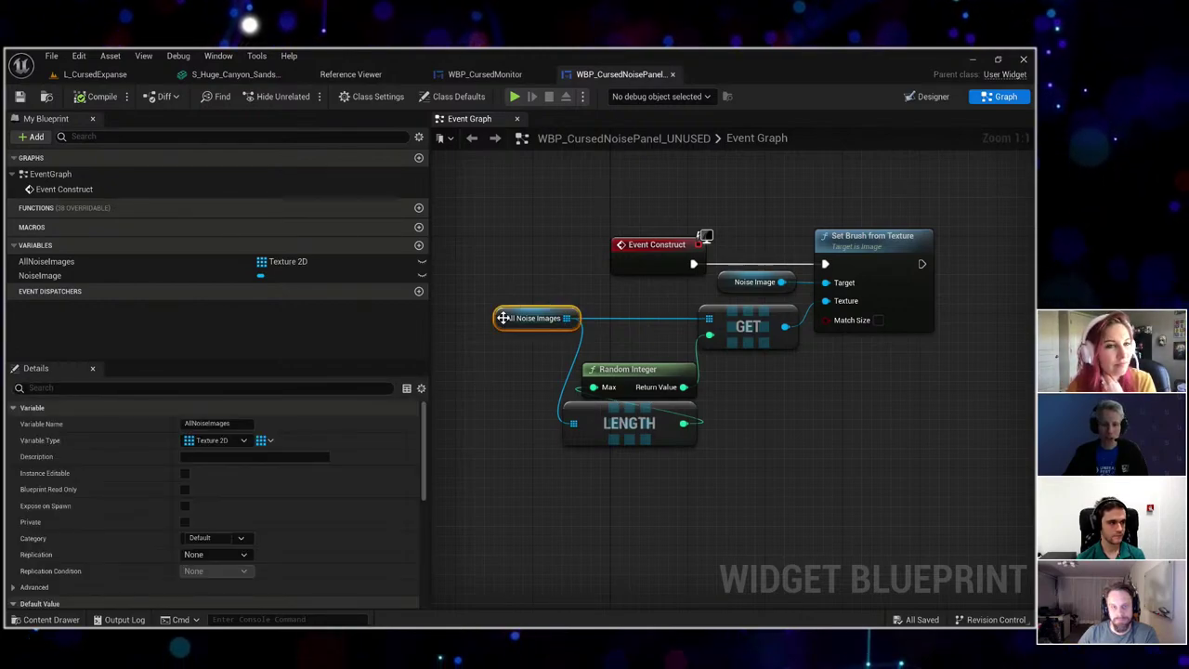
left_click(858, 282)
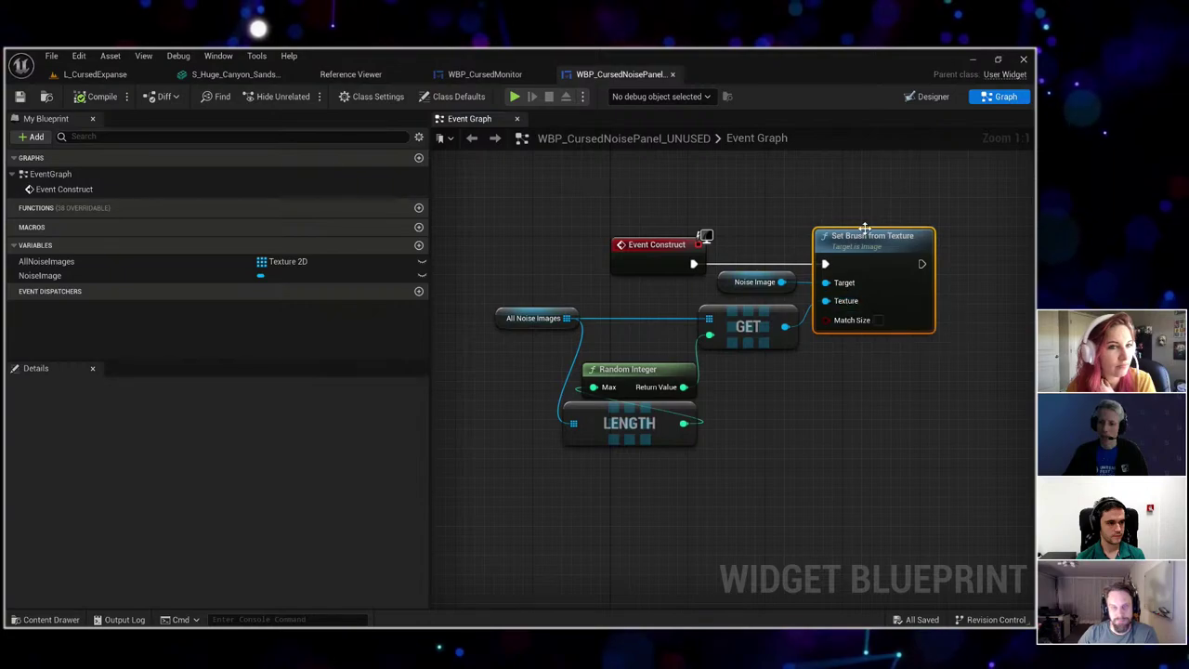
Go back to the panel's design layout and recheck the image assigned to the NoiseImage brush.
left_click(927, 96)
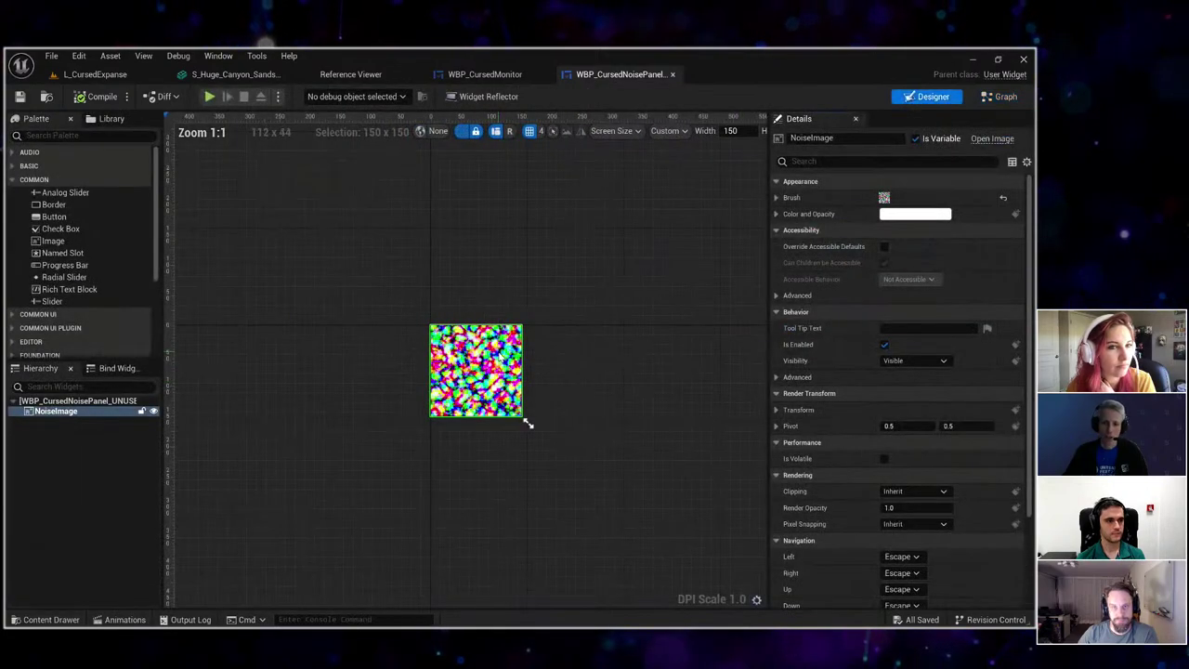
left_click(777, 198)
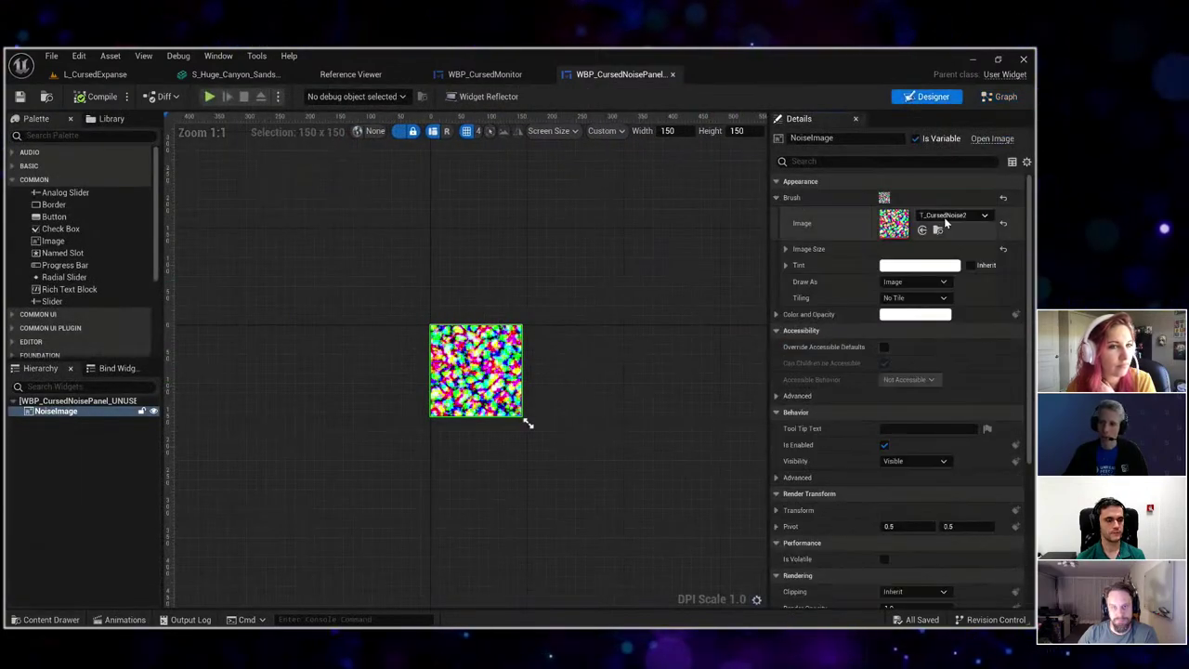
left_click(777, 197)
Return to the event graph and show the variable details of AllNoiseImages.
left_click(993, 97)
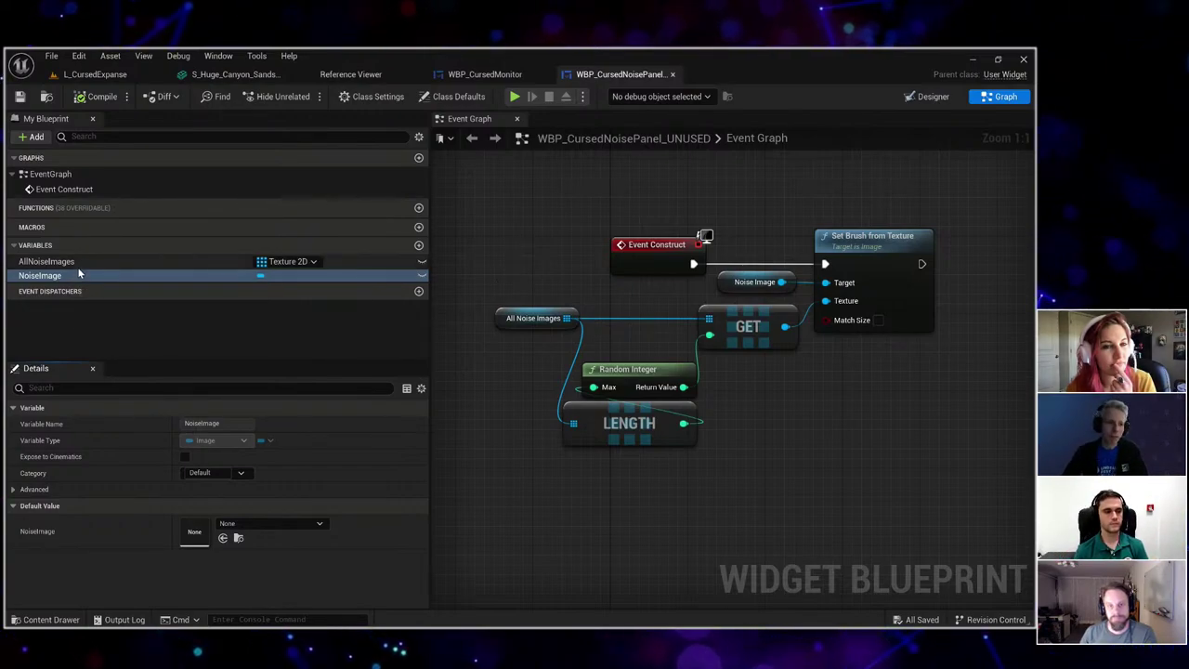
left_click(46, 261)
left_click(534, 318)
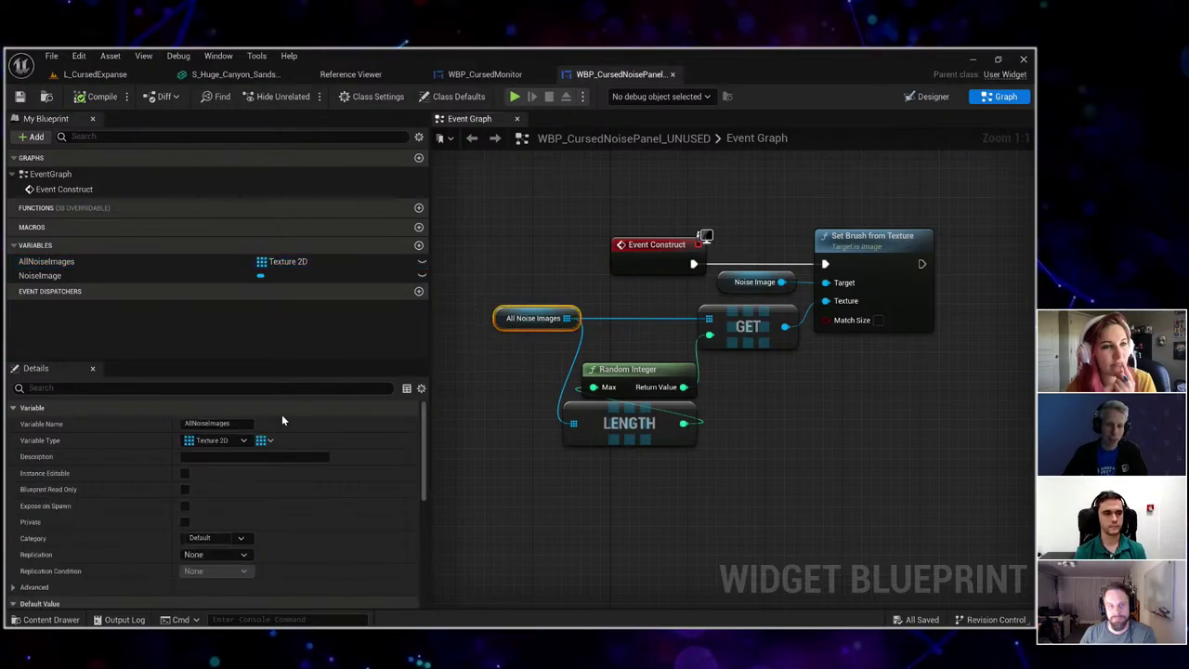
Review the texture entries in the default value of the AllNoiseImages array, from the first index to the last.
scroll(245, 488, "down", 5)
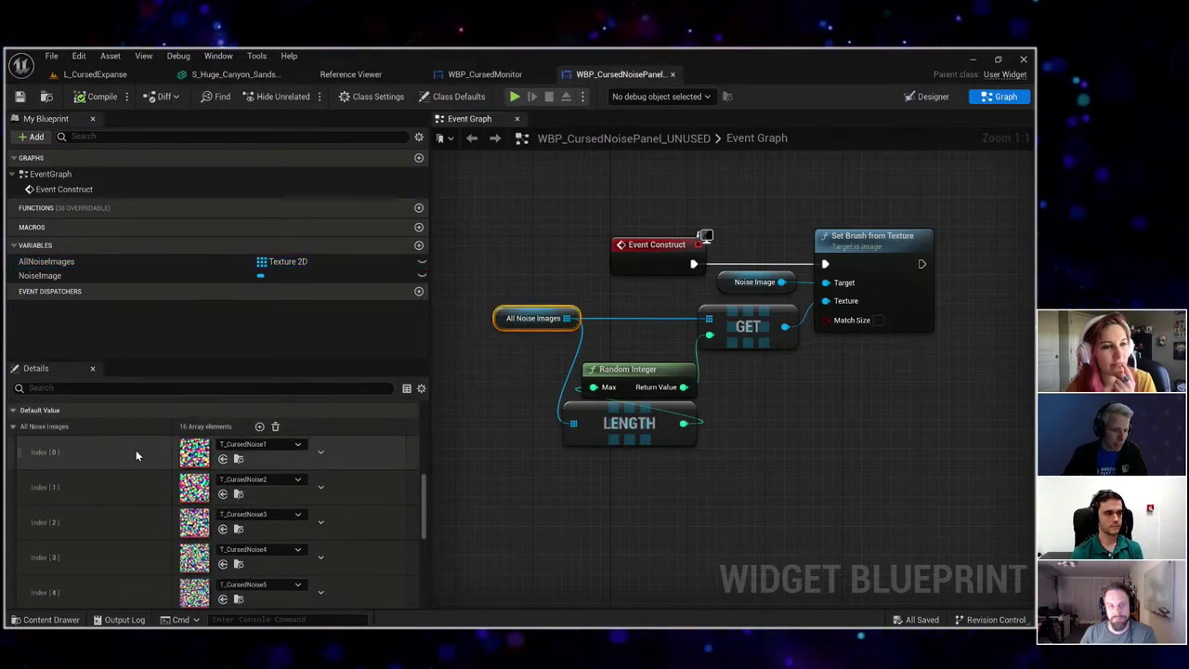
scroll(135, 455, "down", 8)
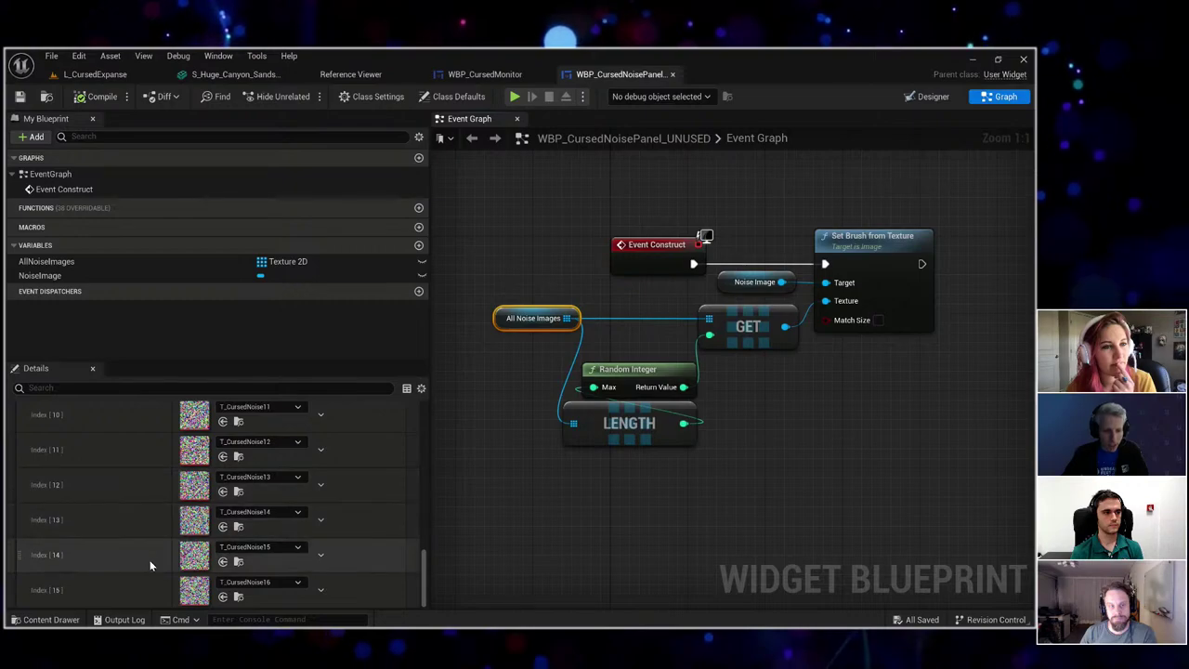
scroll(147, 557, "up", 10)
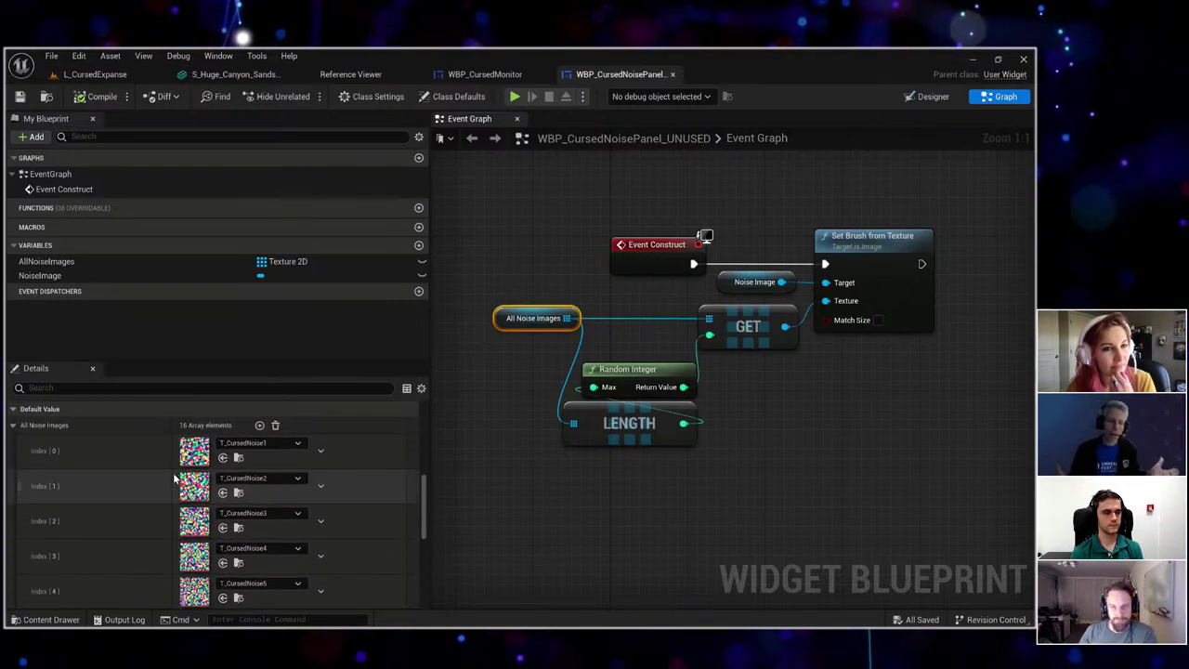
scroll(174, 479, "down", 3)
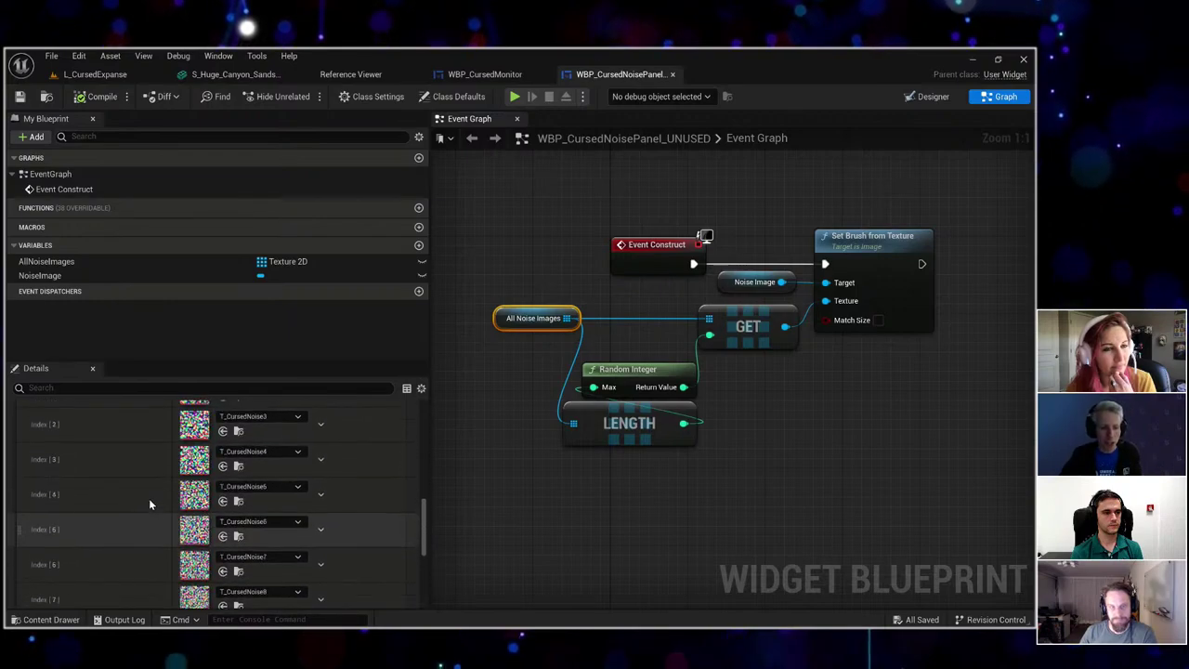
scroll(144, 474, "up", 5)
scroll(134, 493, "down", 2)
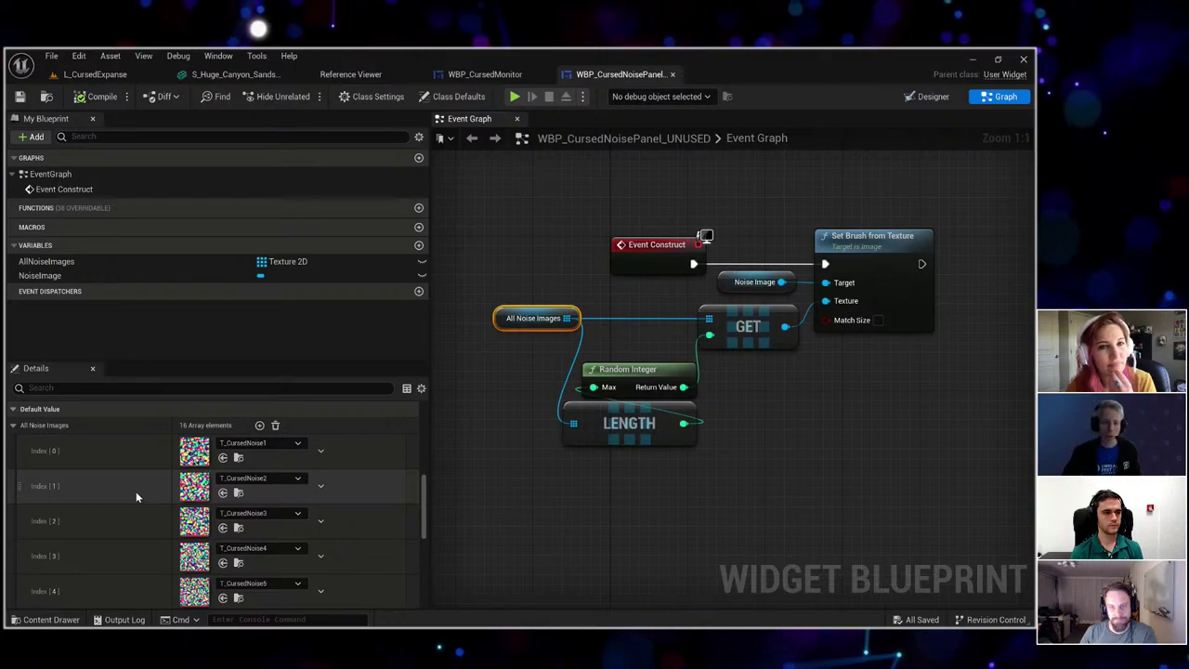
scroll(136, 498, "down", 10)
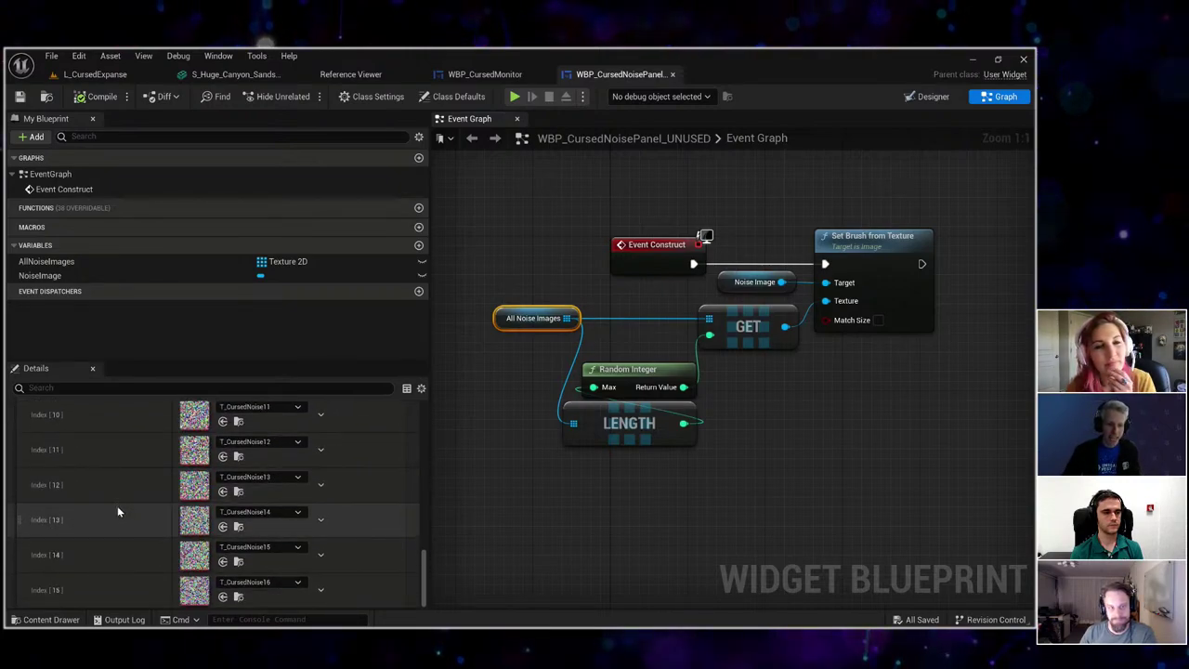
Open T_CursedNoise2 from the AllNoiseImages array to examine its resolution, resource size, format and streaming details.
scroll(119, 506, "up", 11)
scroll(135, 490, "down", 2)
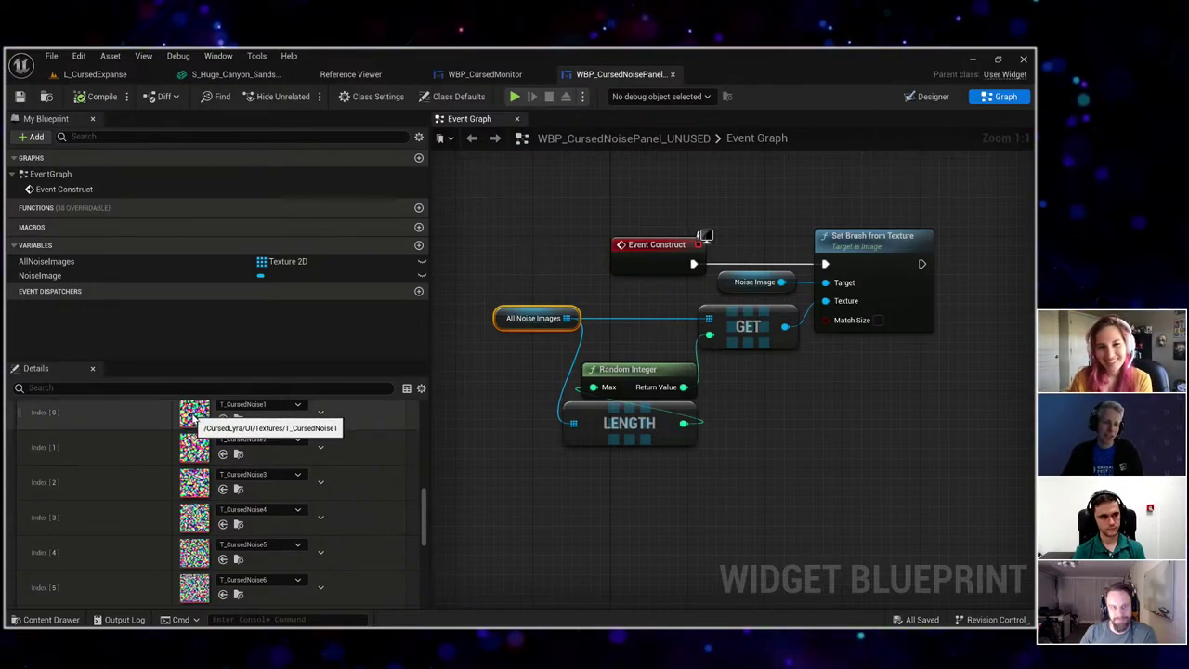
double_click(194, 448)
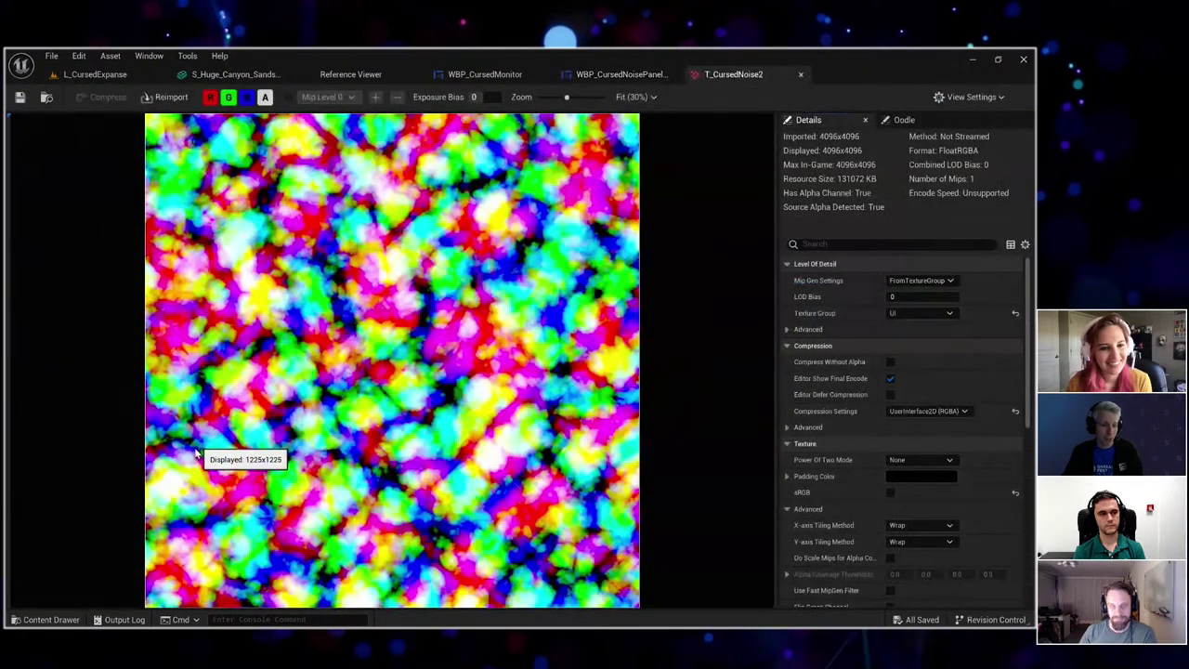
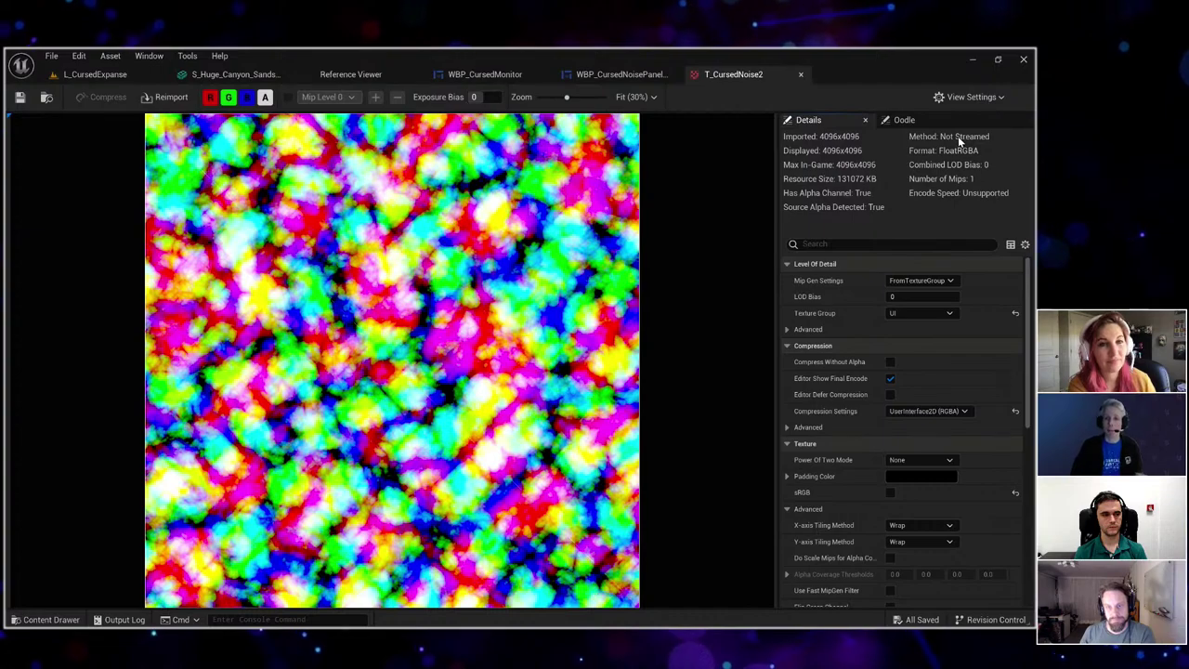
Return to WBP_CursedNoisePanel_UNUSED and compare its design layout with its event graph and the NoiseImage variable details.
left_click(604, 75)
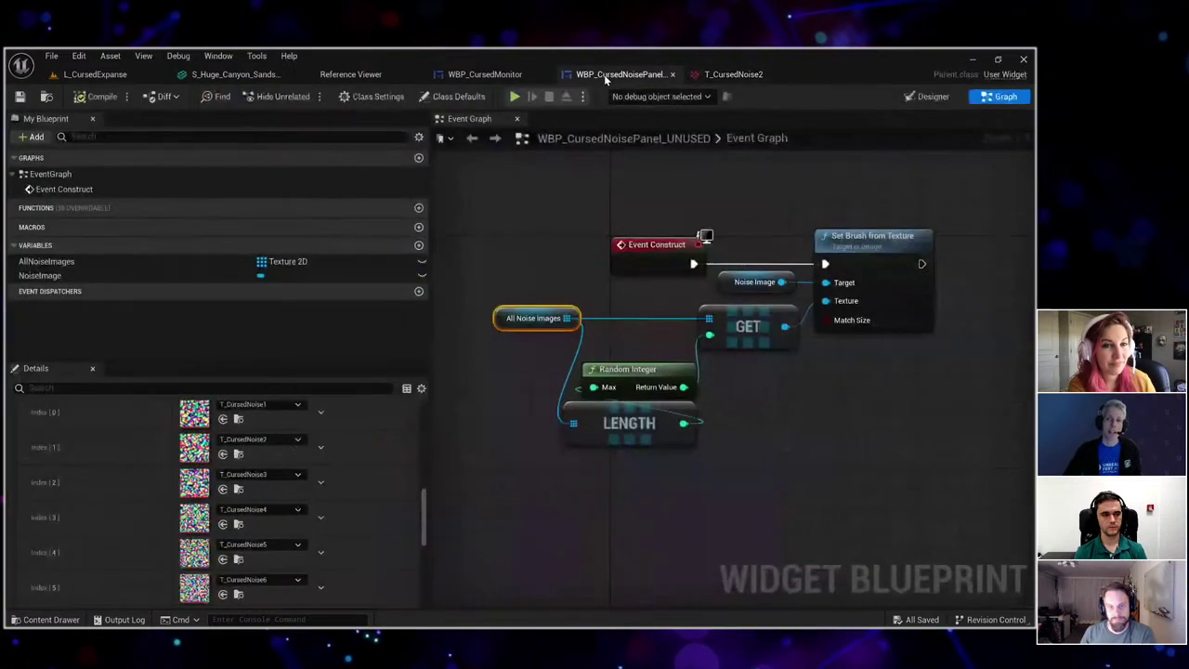
left_click(940, 96)
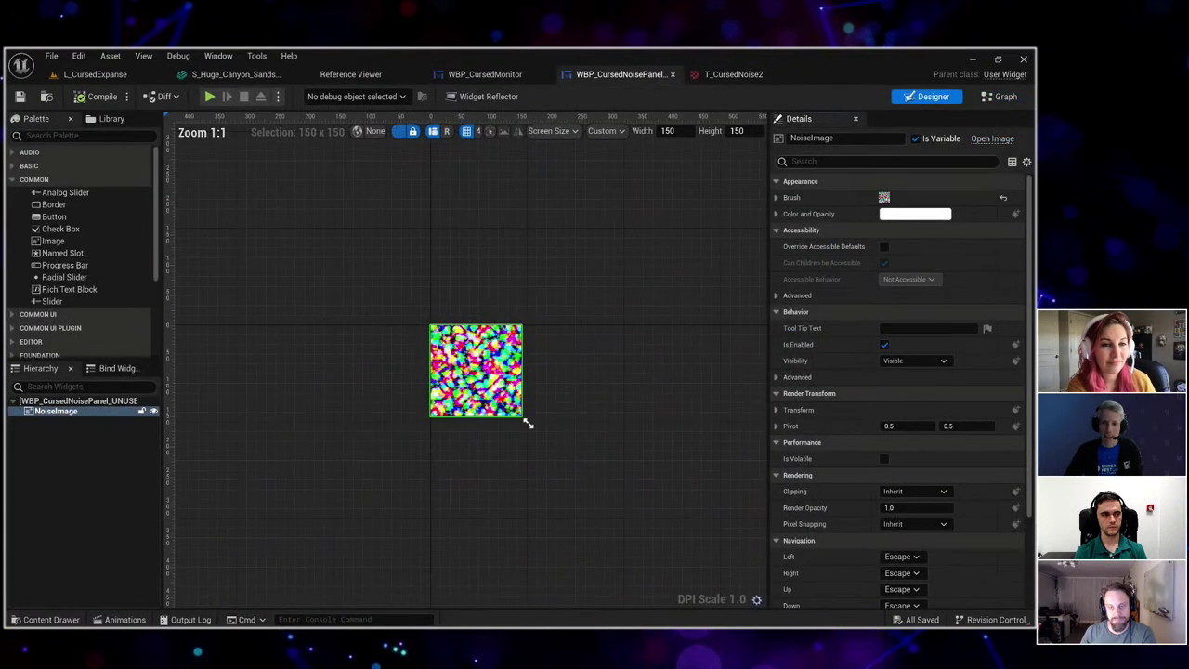
left_click(1000, 97)
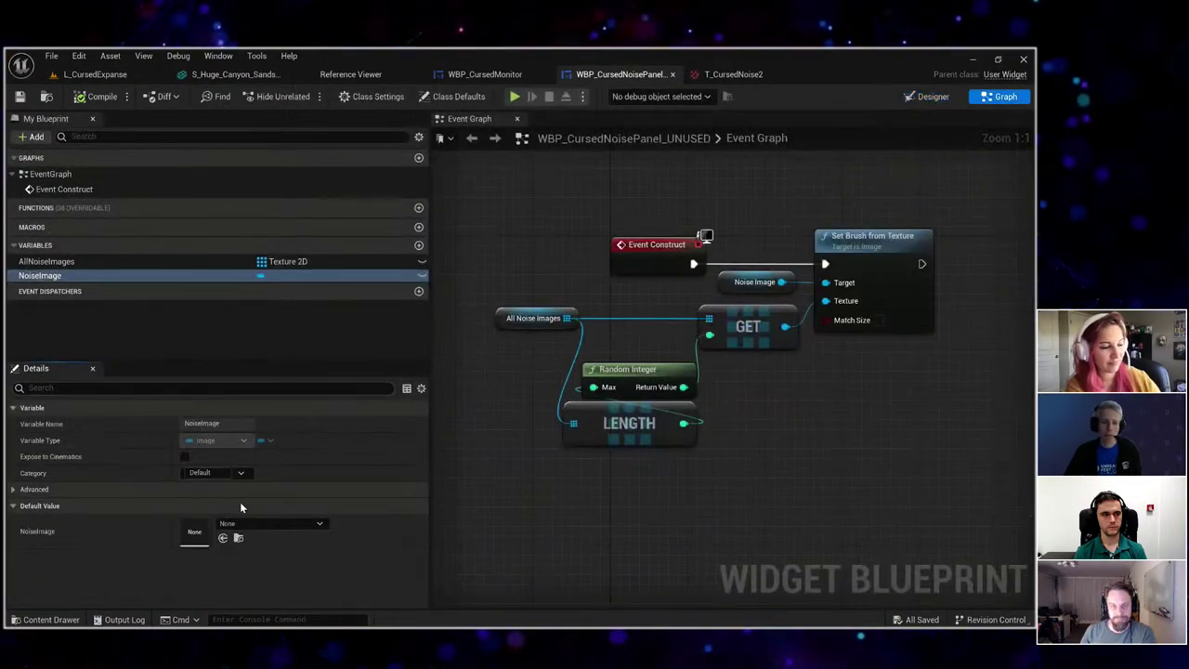
left_click(920, 97)
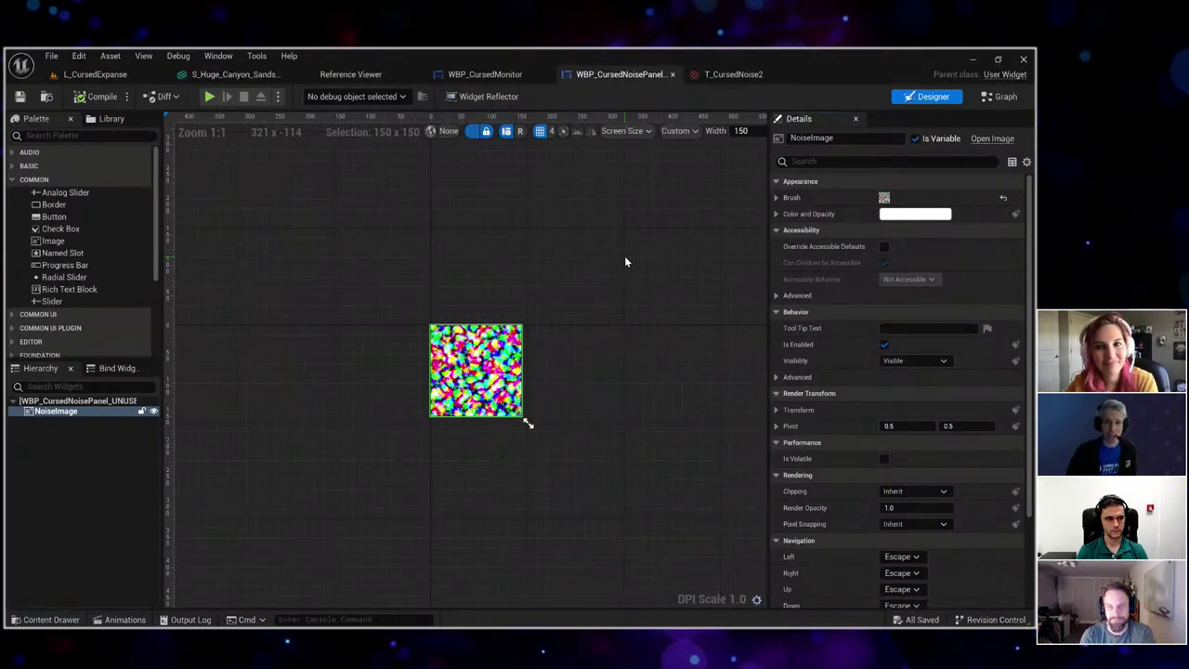
In WBP_CursedMonitor, look up the reference types available for the SubPanels variable, including Soft Class Reference, without changing it.
left_click(505, 75)
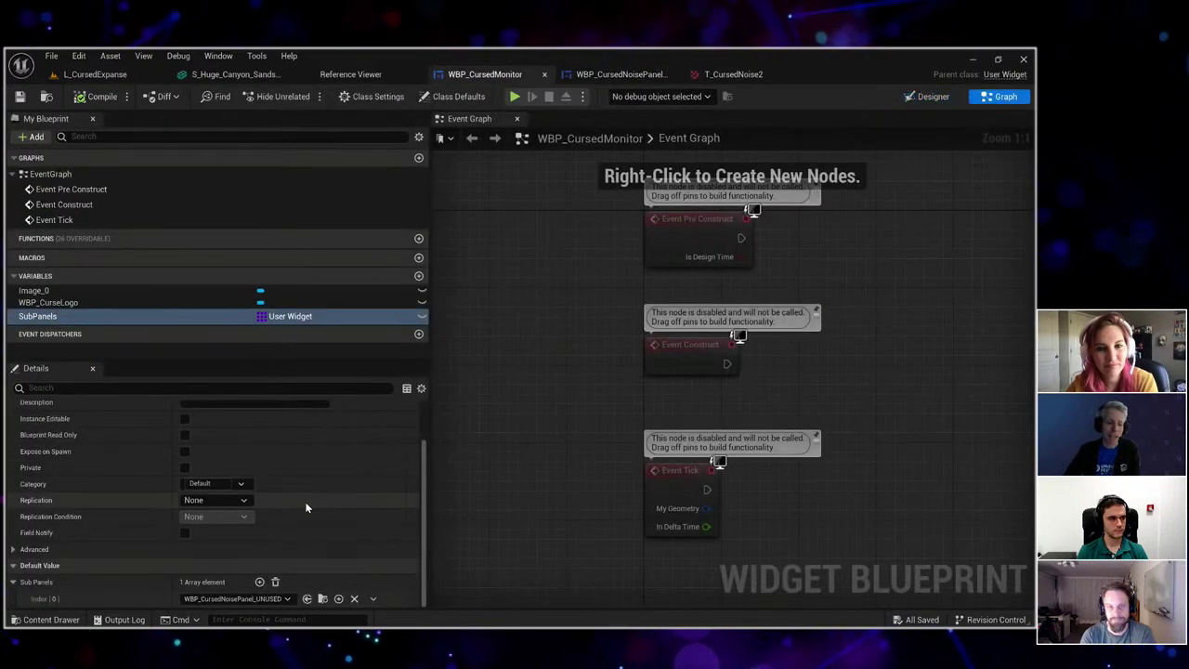
left_click(263, 317)
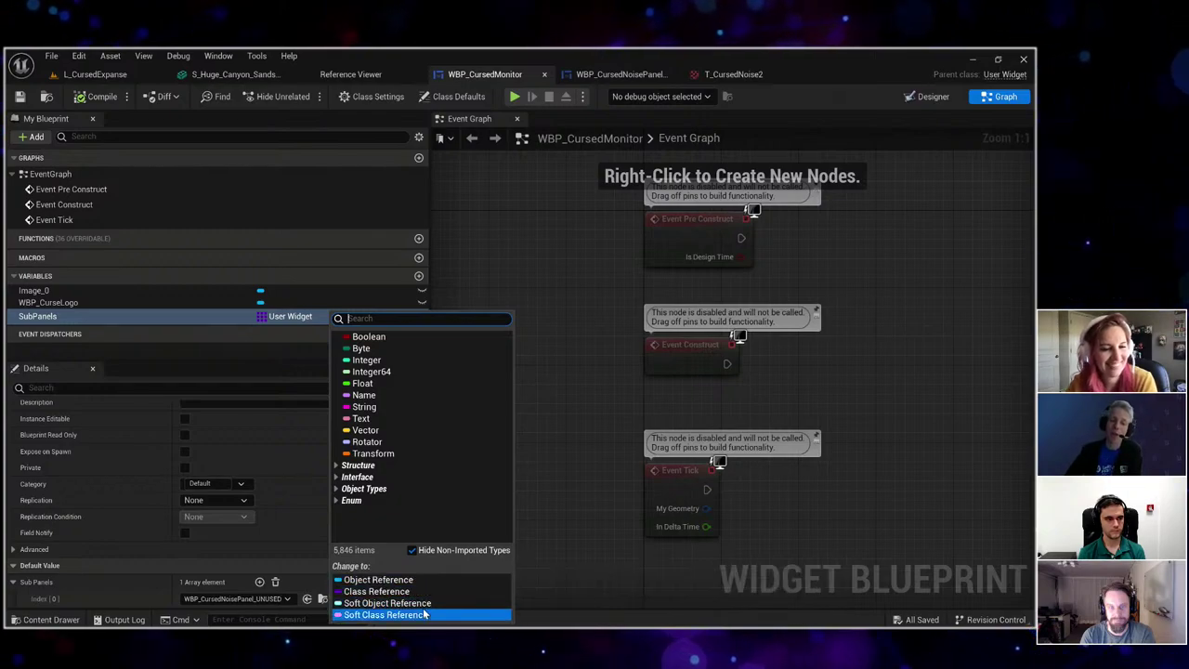
left_click(597, 390)
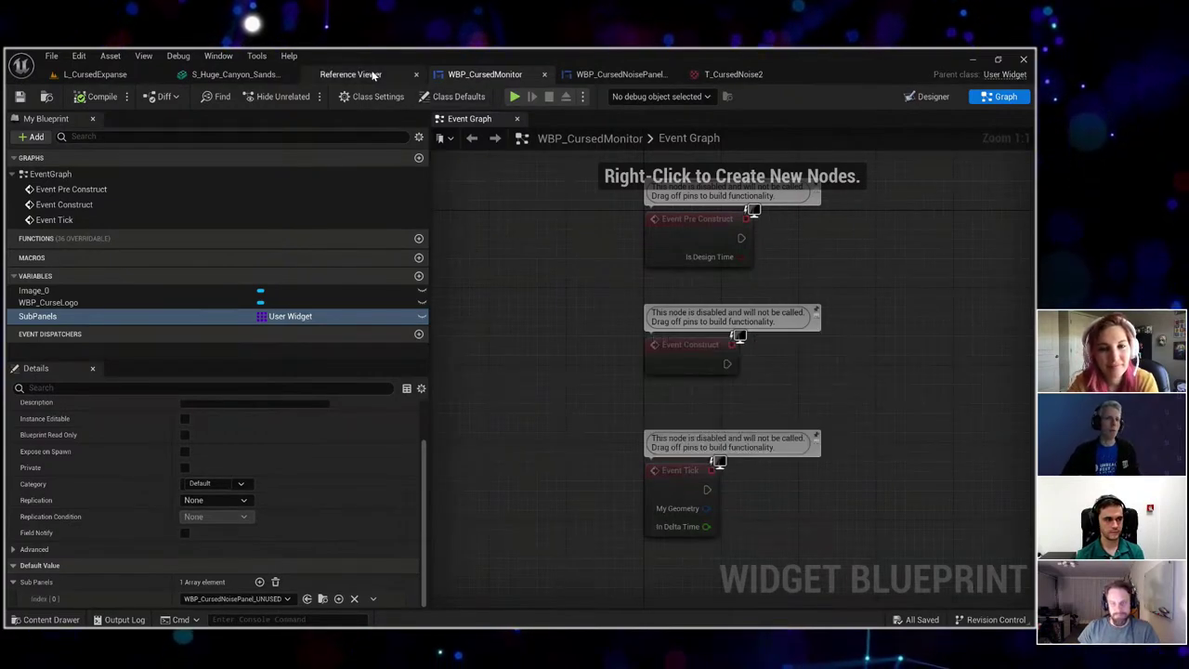
left_click(743, 74)
left_click(641, 78)
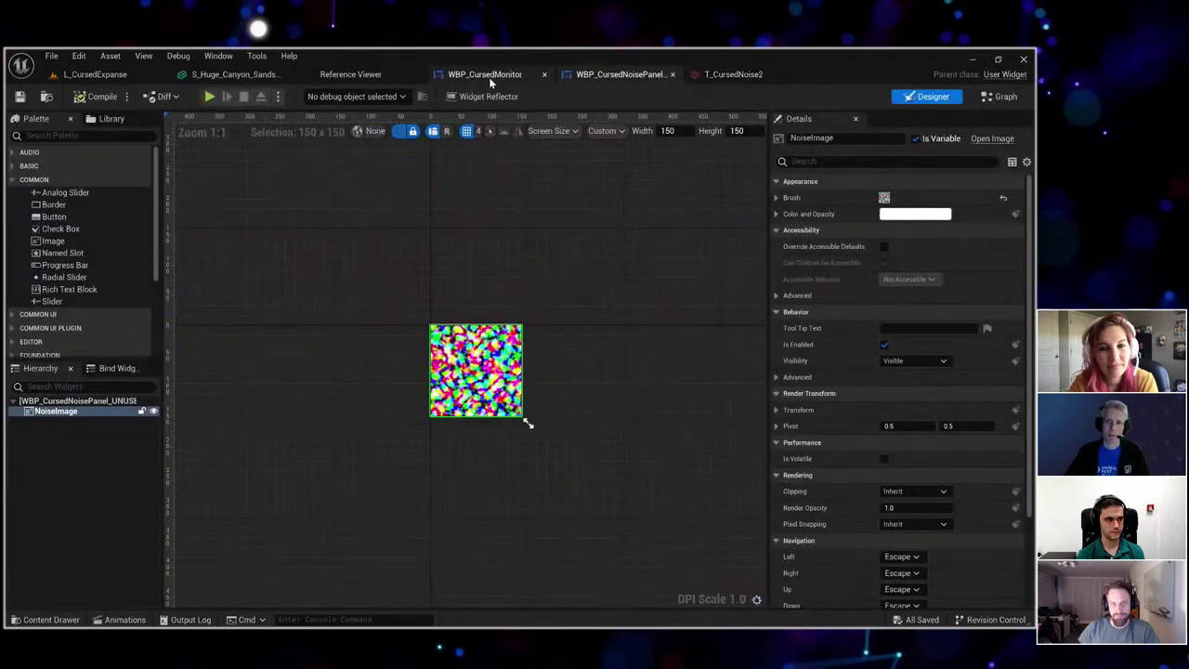
left_click(486, 77)
left_click(356, 78)
left_click(237, 74)
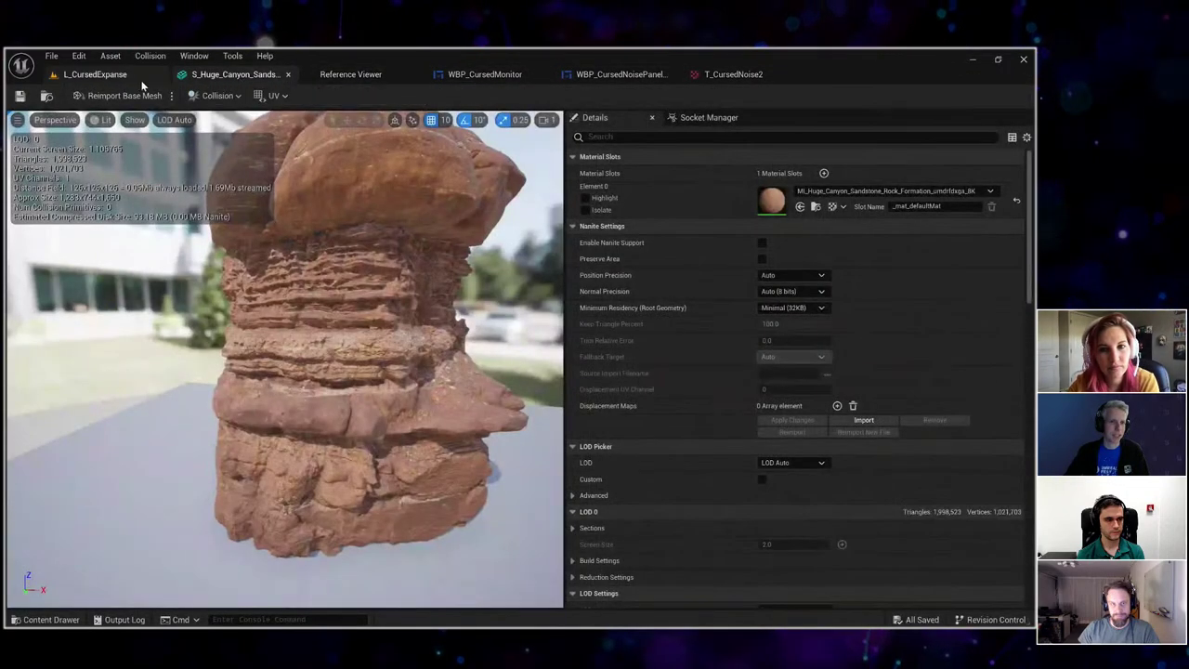
Show WBP_CursedMonitor's design layout and select the WBP_CurseLogo widget below the Welcome! text.
left_click(484, 74)
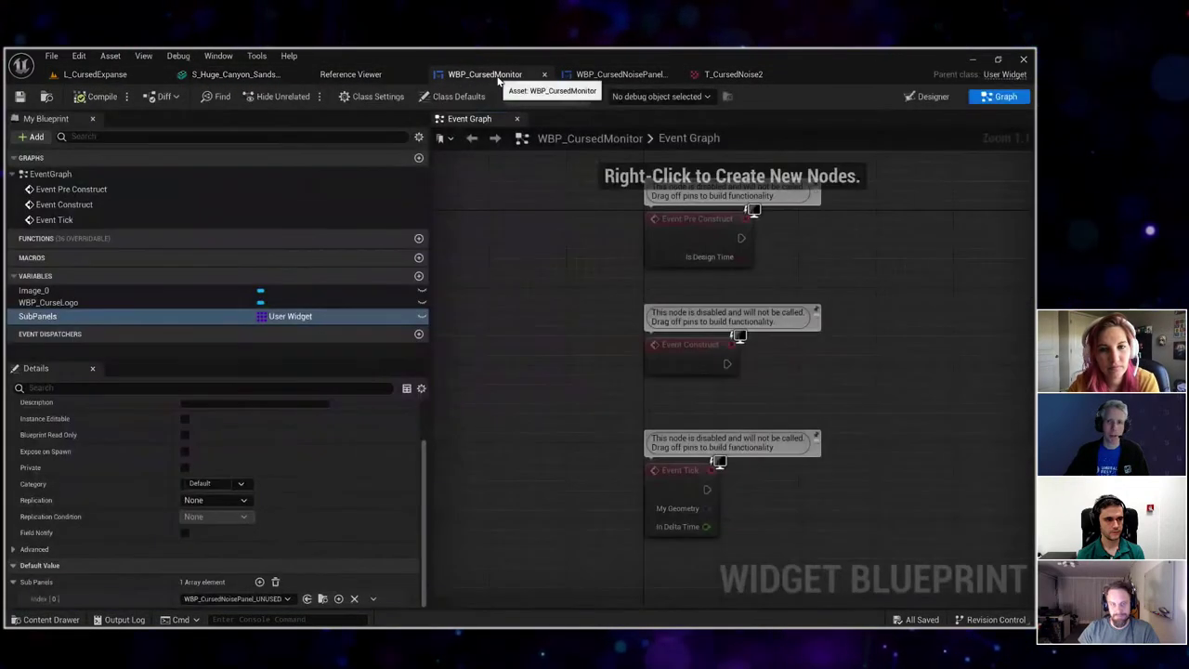
left_click(929, 96)
scroll(520, 371, "up", 5)
left_click(442, 359)
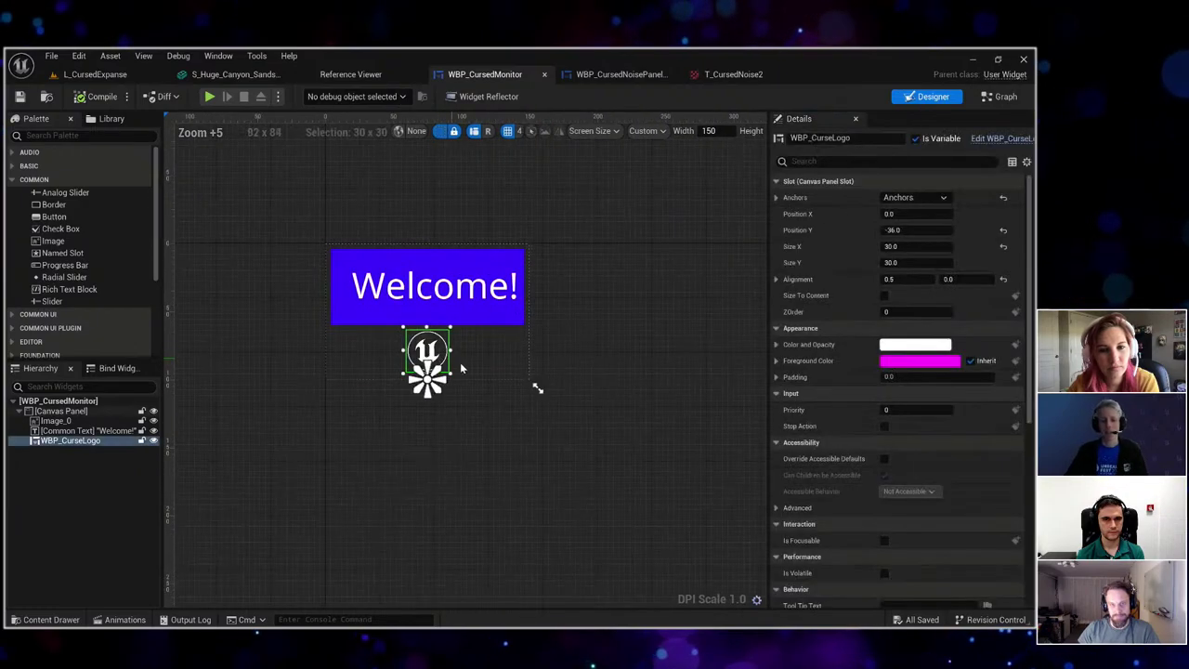
left_click(473, 391)
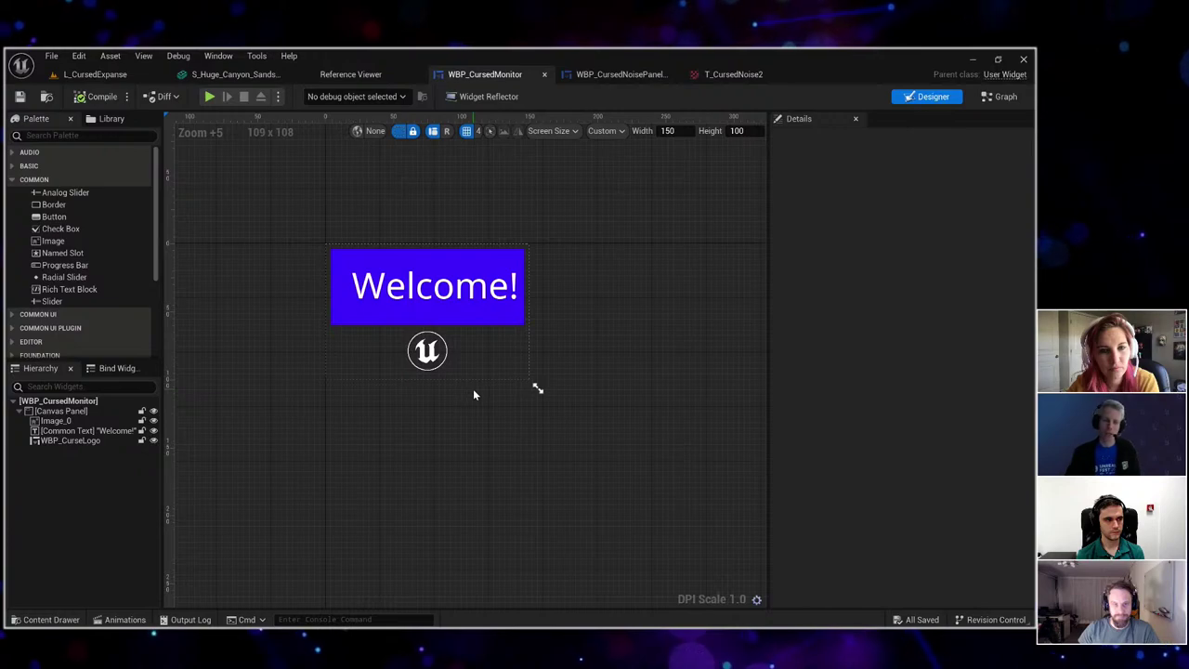
left_click(427, 354)
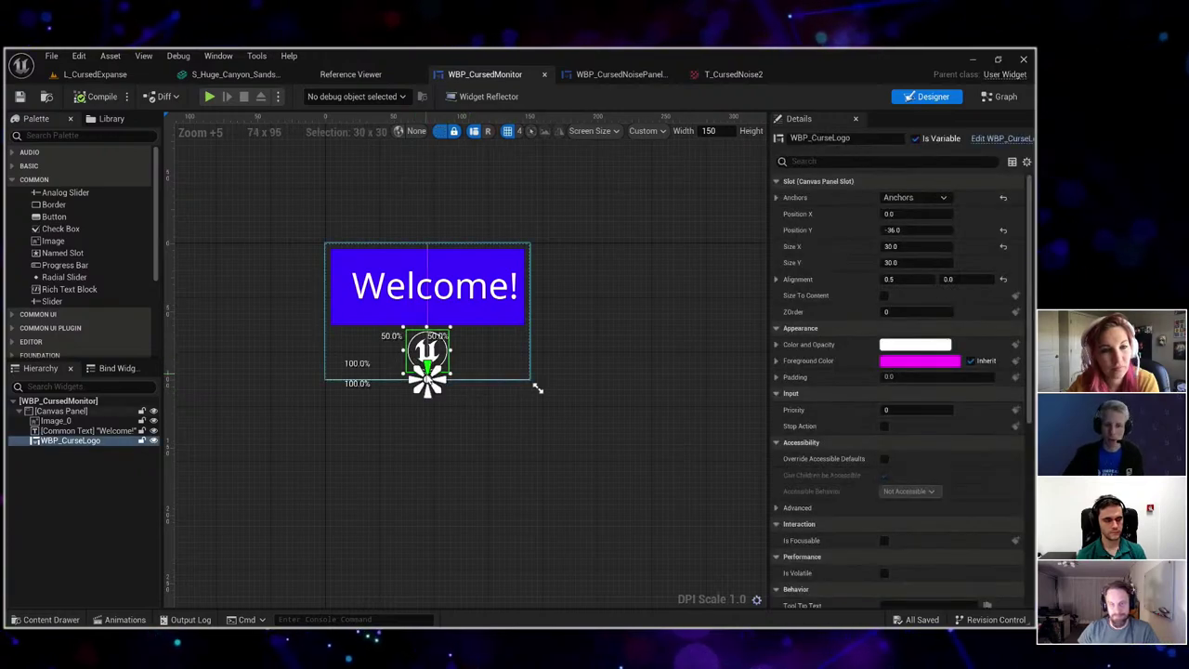
Inspect the Visibility options of the WBP_CurseLogo widget and keep Collapsed selected.
scroll(852, 428, "down", 3)
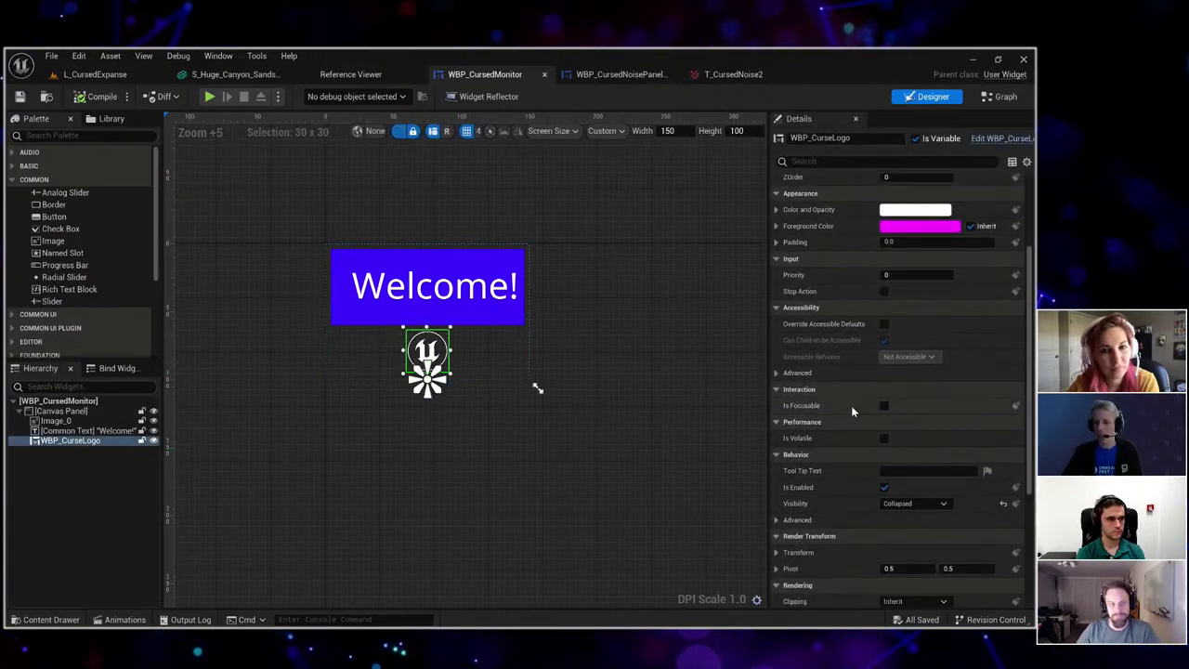
scroll(836, 409, "down", 2)
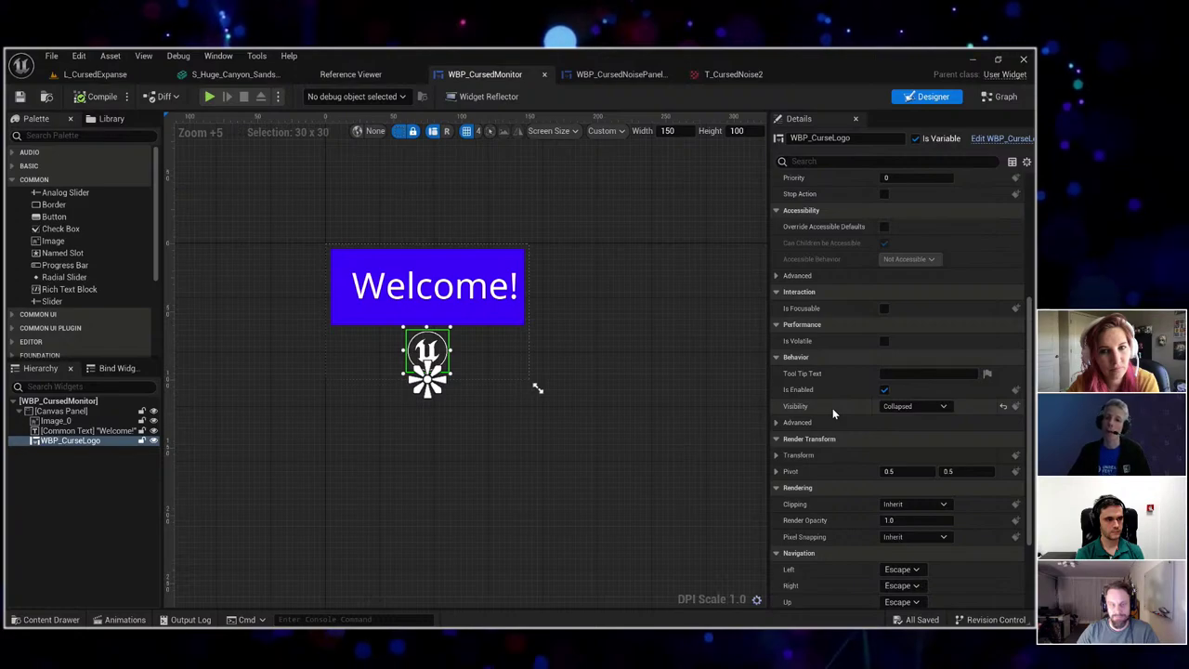
left_click(938, 407)
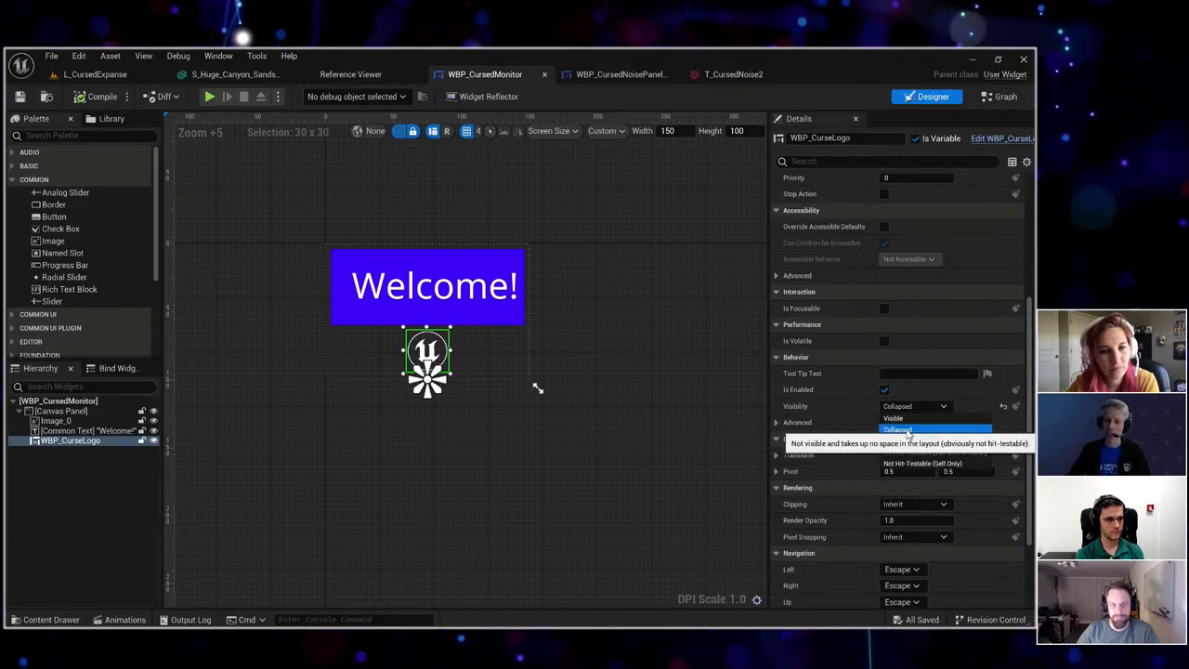
left_click(909, 430)
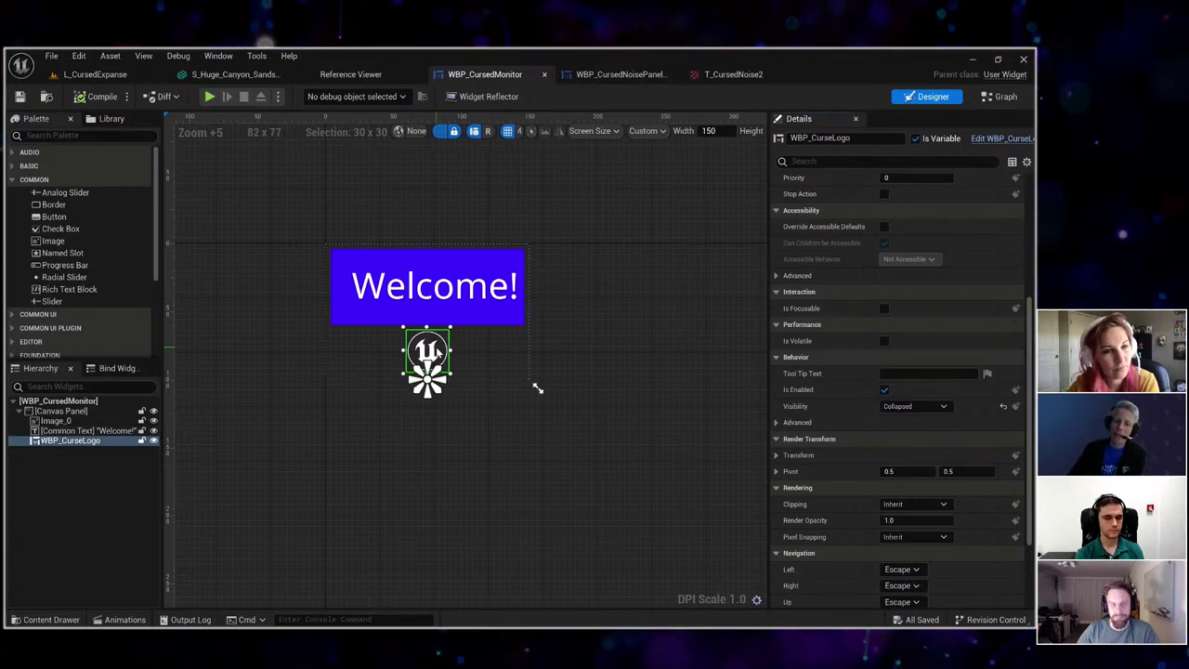
Switch to Unreal Insights, highlight the UE_Logo_icon-only_white allocation row in the Allocs Table, and go back to the editor.
key("alt+Tab")
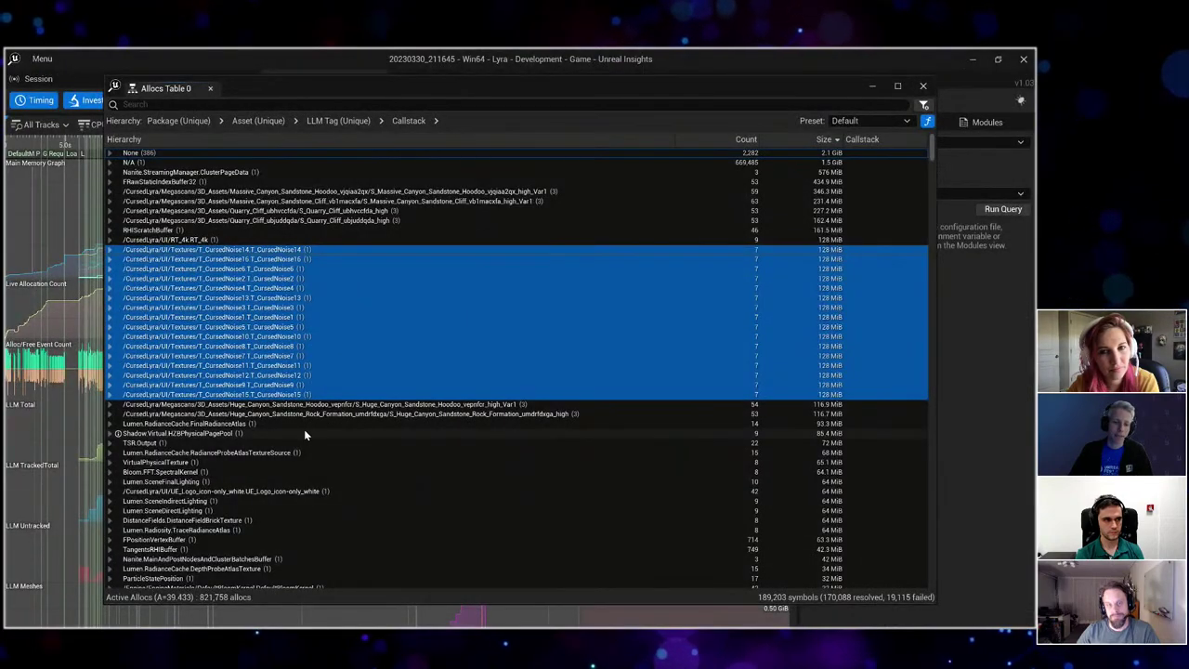
left_click(334, 491)
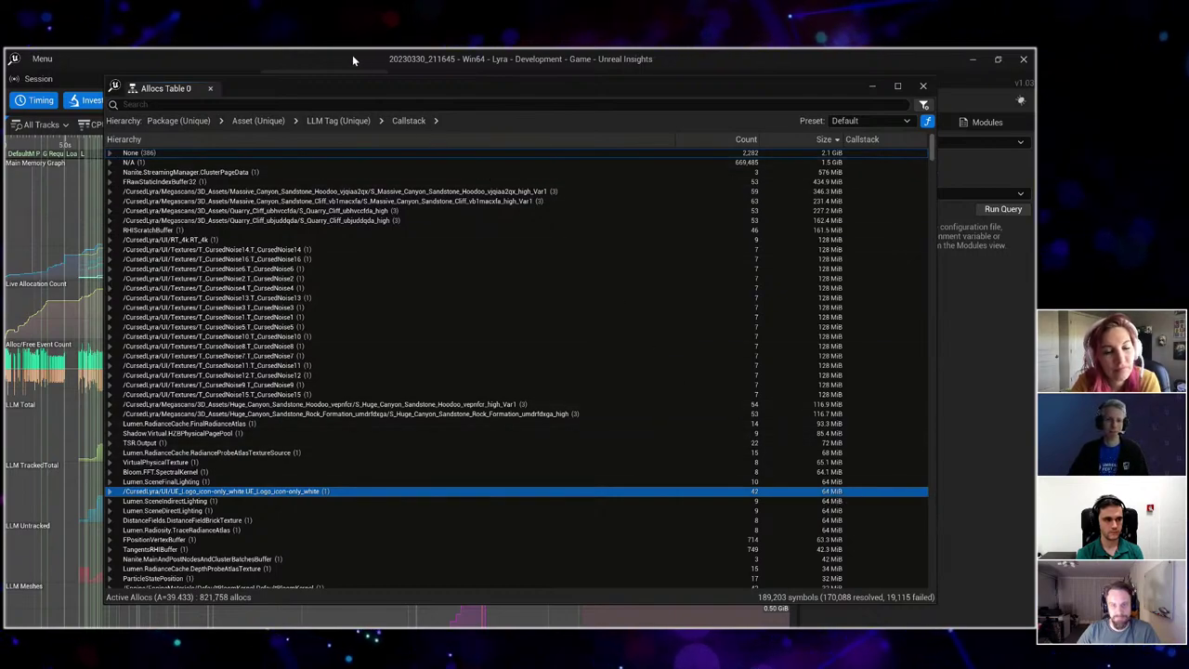
key("alt+Tab")
left_click(660, 302)
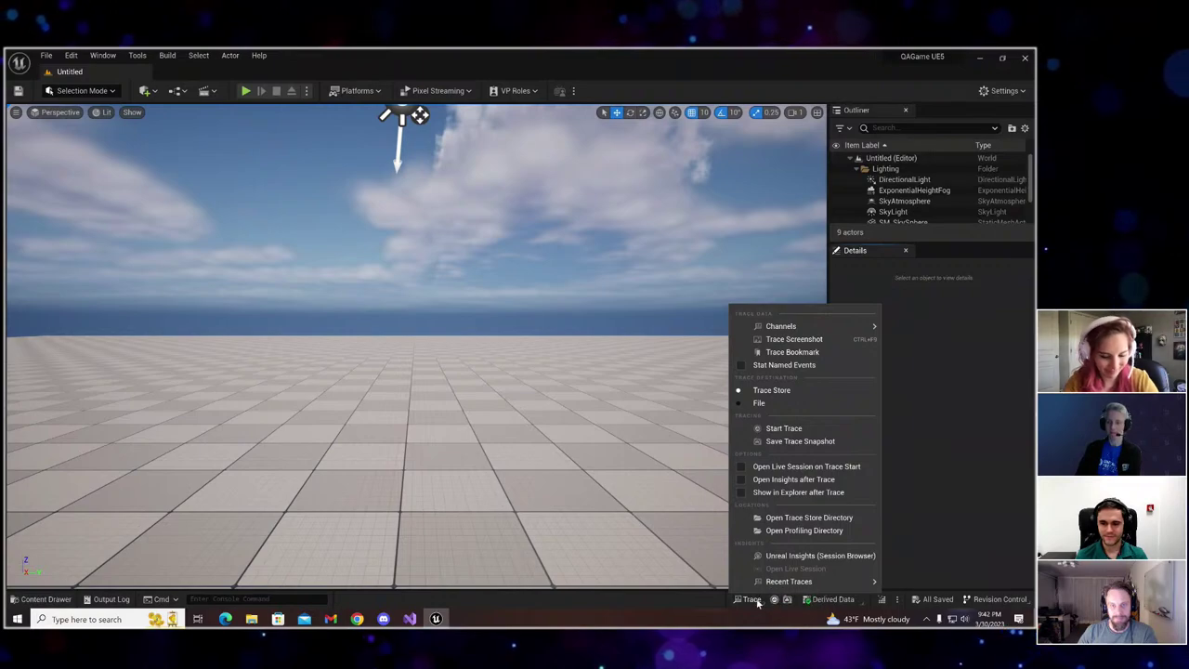
Look through the editor's trace options and the list of available trace channels in the QAGame UE5 project, then close them.
left_click(756, 602)
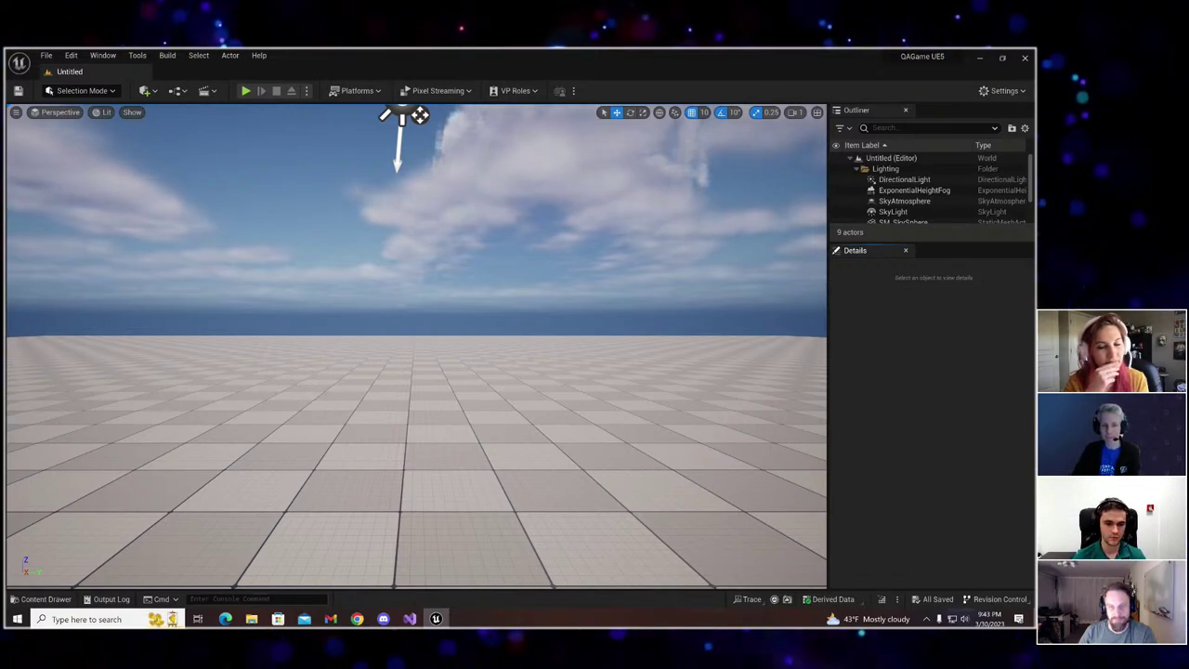
left_click(741, 600)
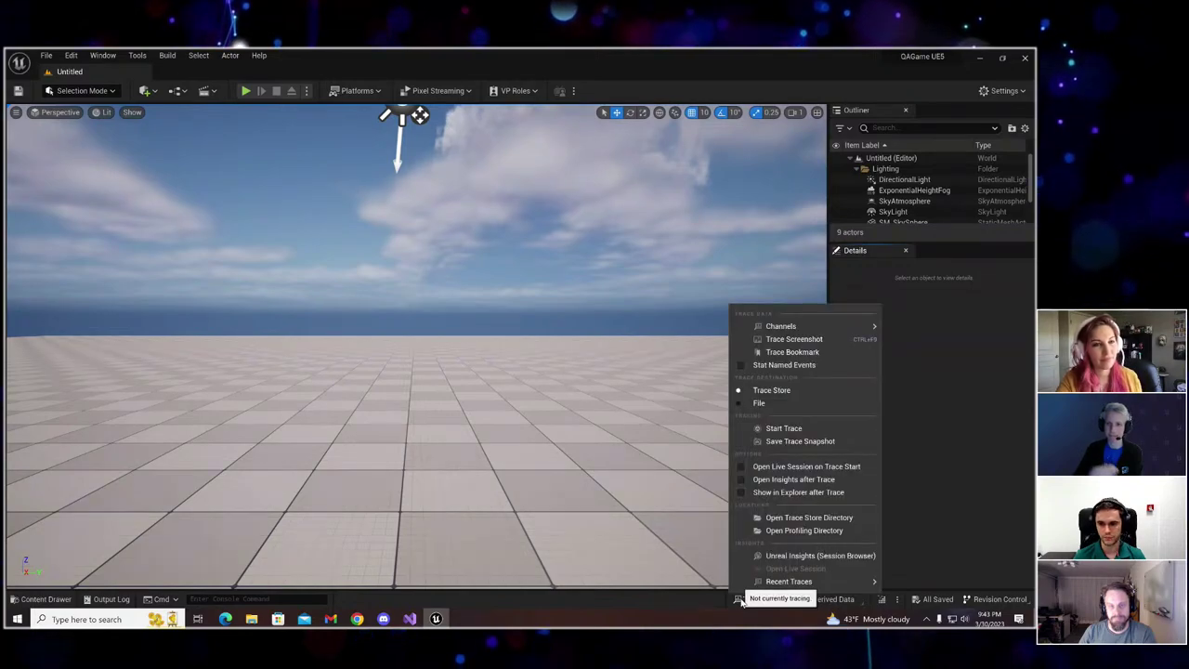
mouse_move(790, 328)
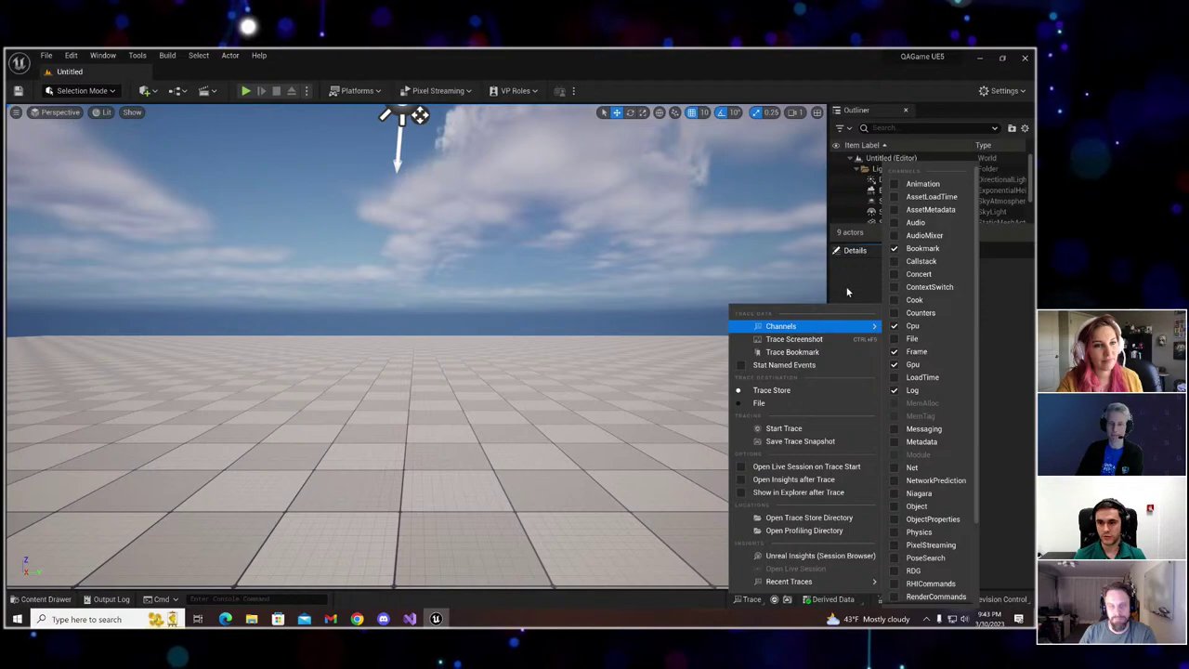
left_click(882, 471)
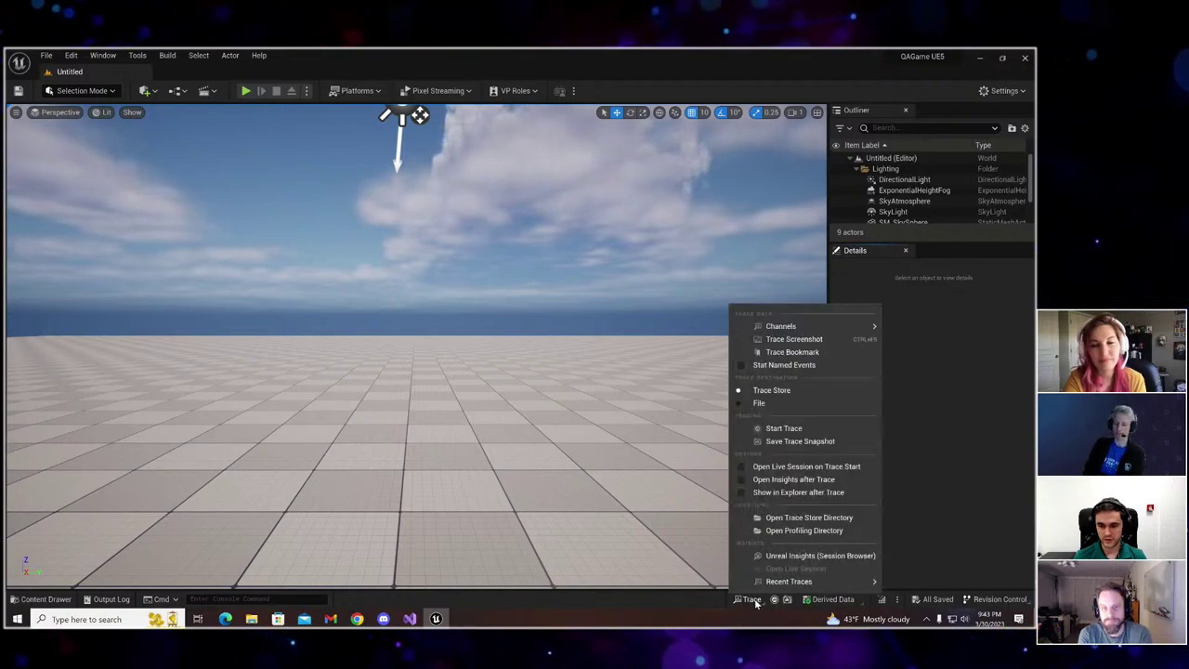
left_click(749, 599)
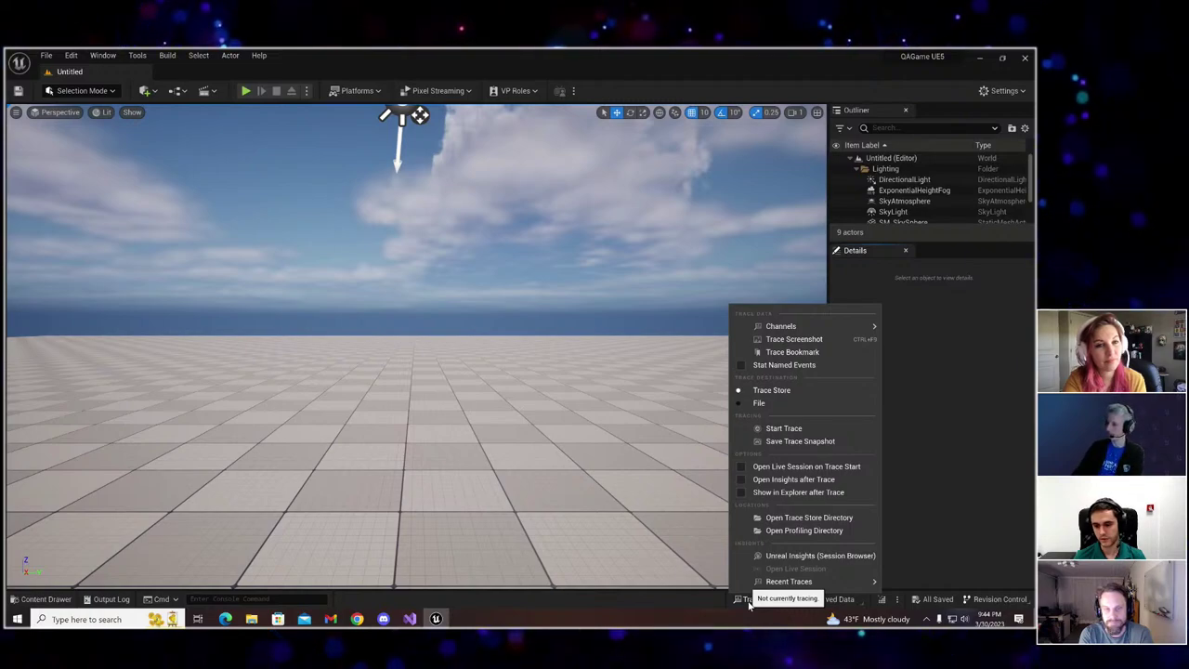
left_click(744, 600)
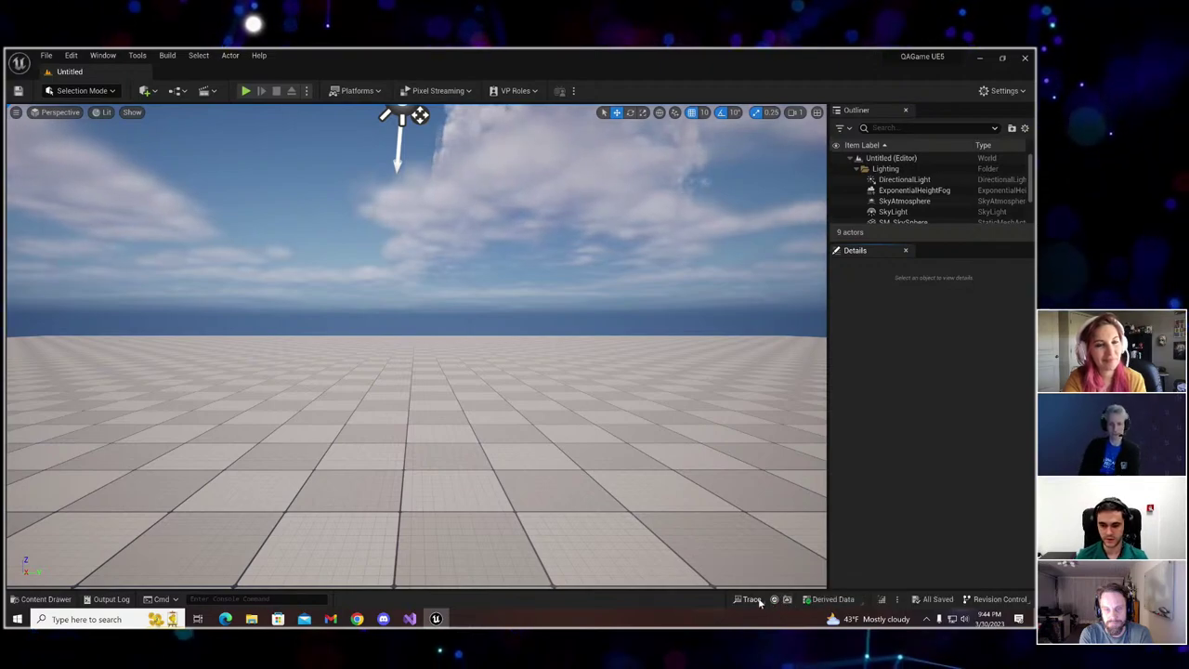
Examine the available trace channels, including the memory and module channels, in the editor's trace options.
left_click(757, 600)
mouse_move(783, 333)
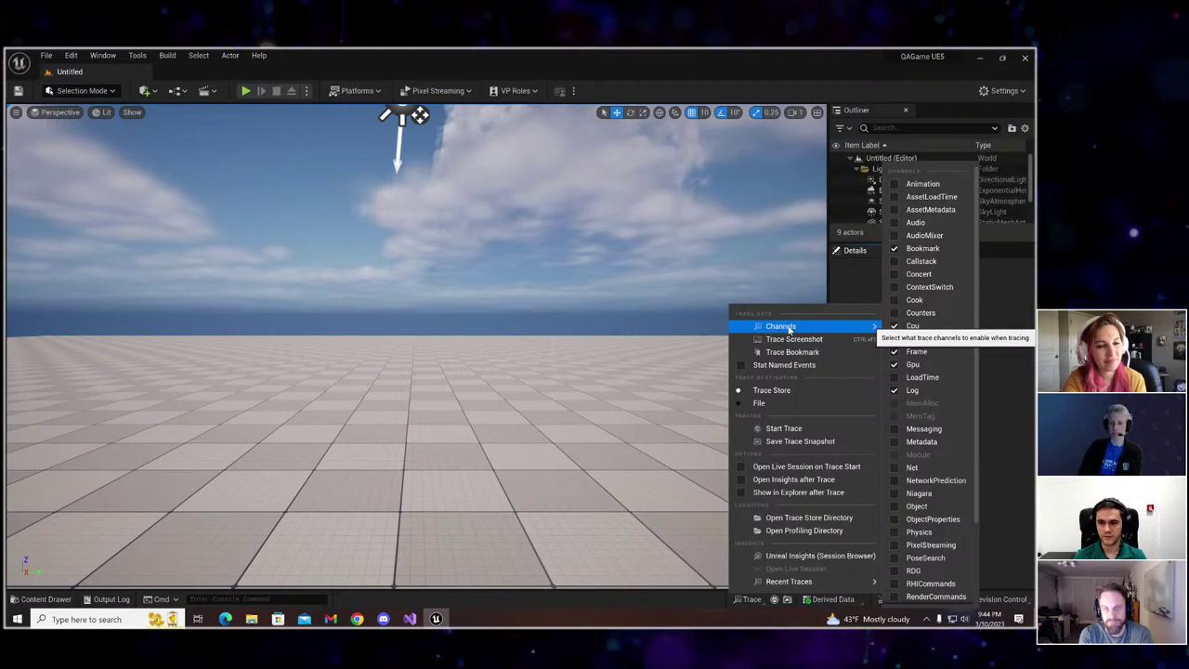
scroll(932, 322, "down", 1)
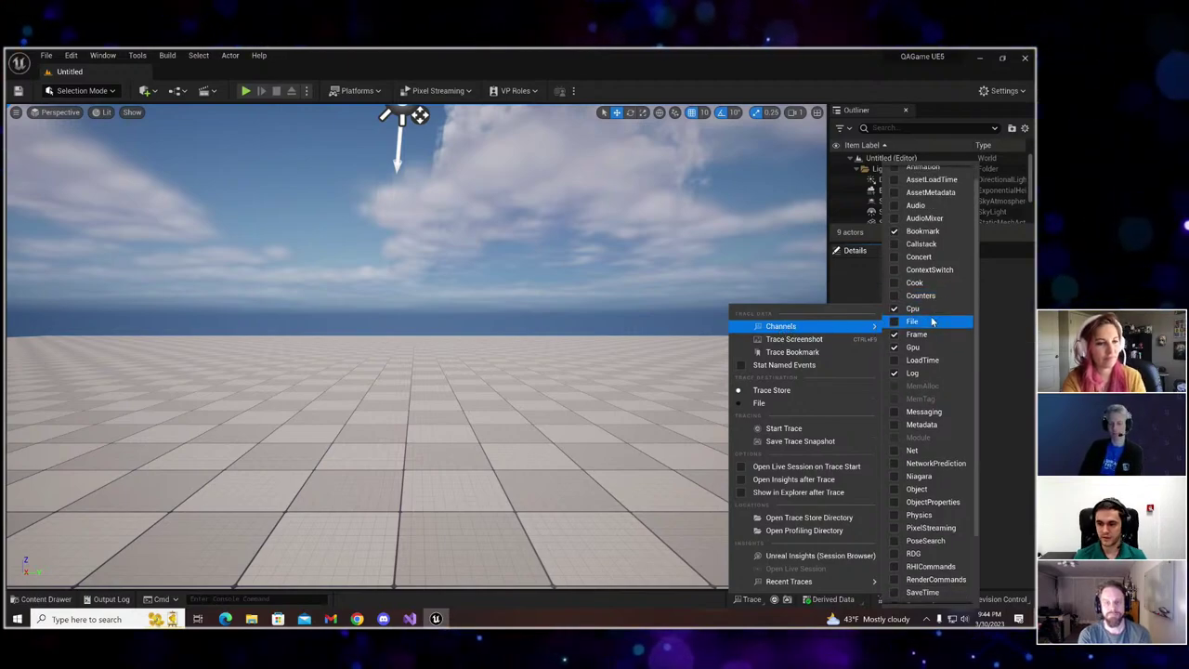
scroll(934, 320, "up", 2)
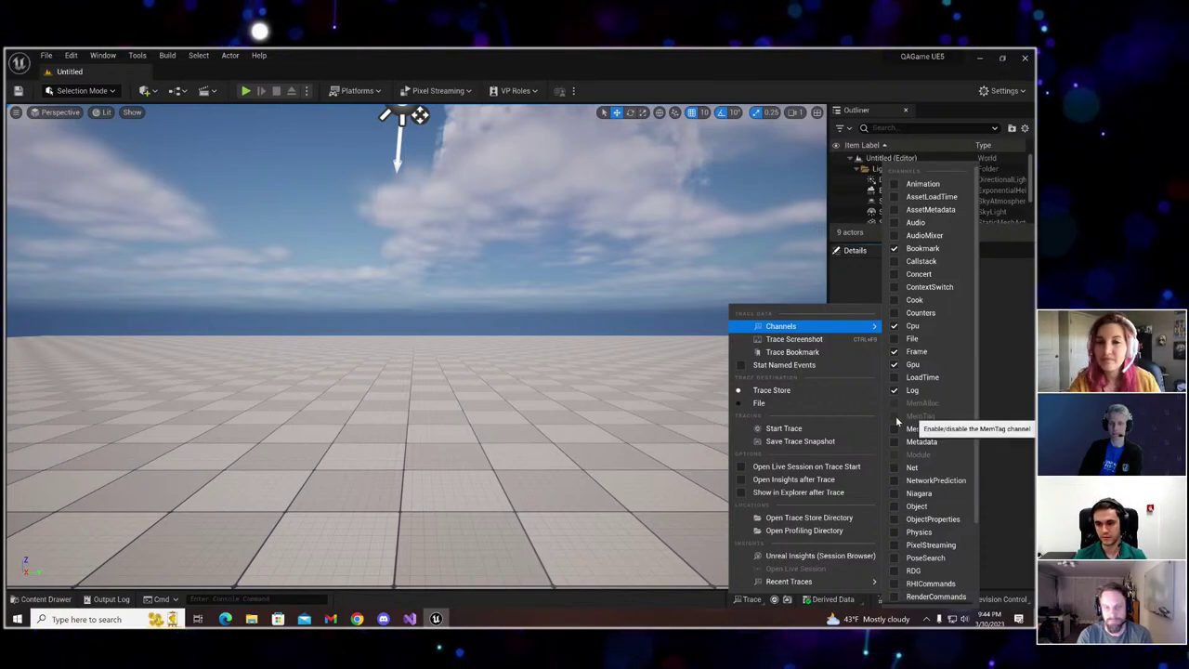
scroll(897, 415, "down", 2)
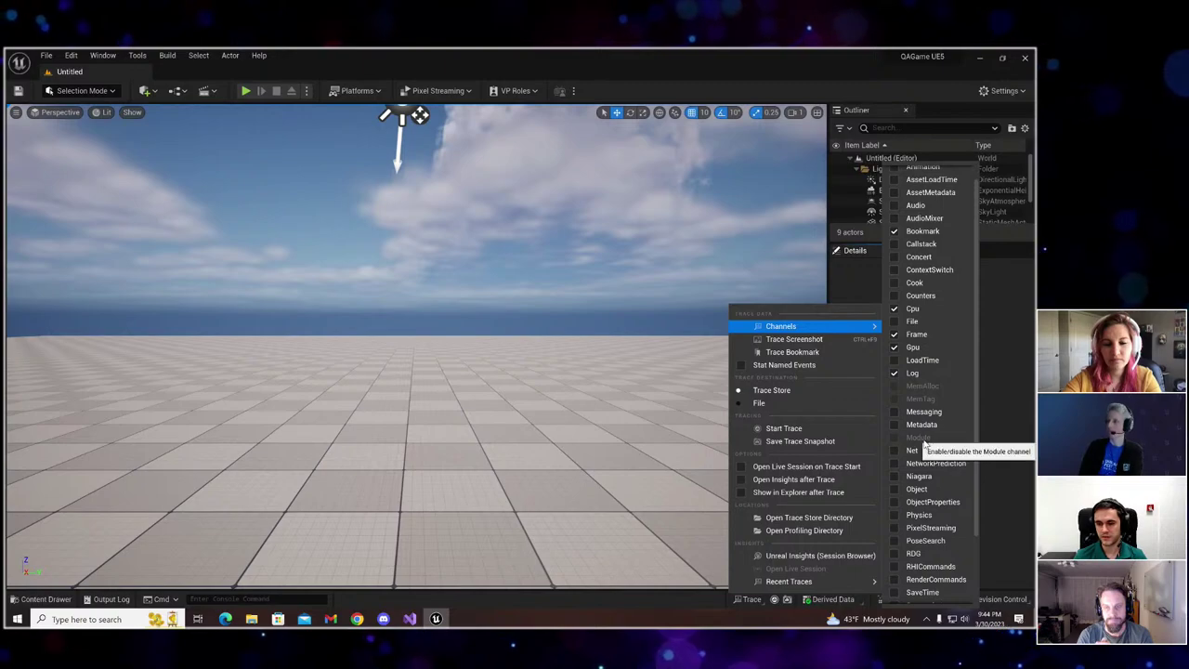
scroll(924, 438, "up", 1)
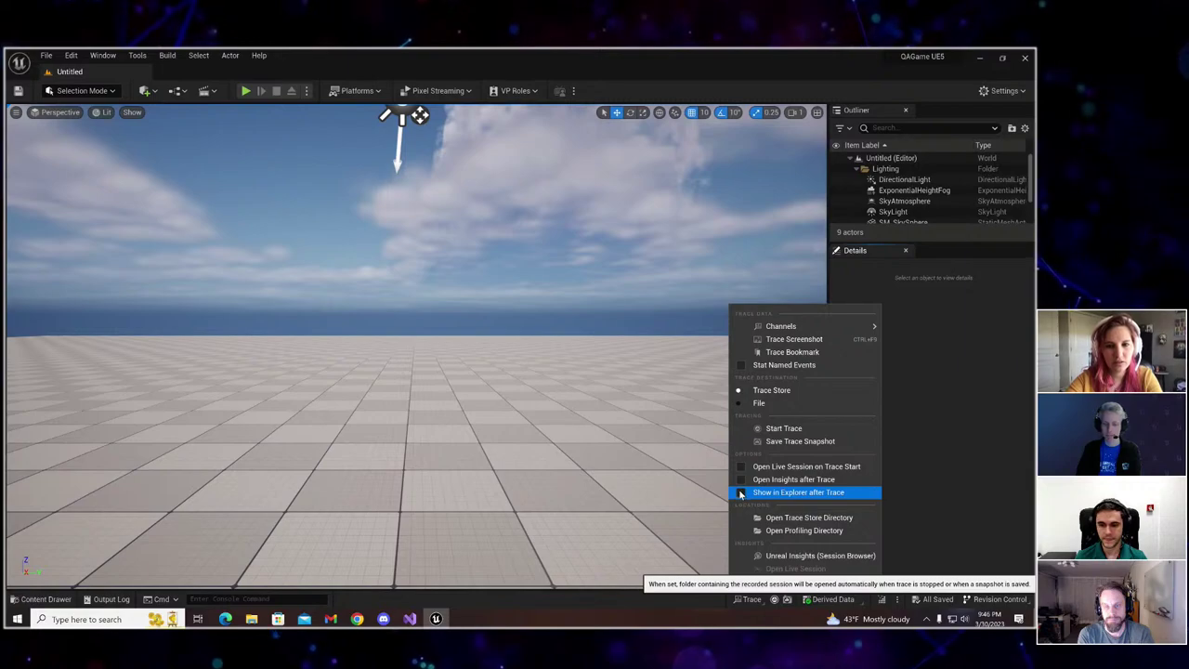
Open the trace store directory, widen the window to view the .utrace files, show the full folder path, and close it.
left_click(779, 520)
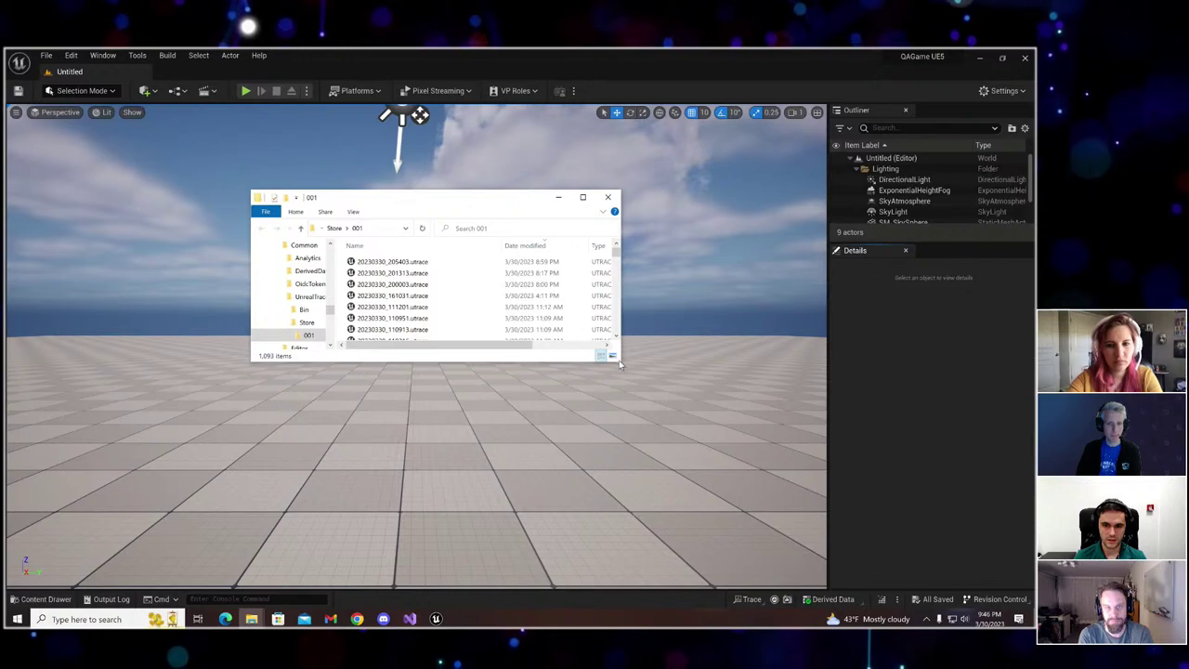
left_click_drag(620, 364, 727, 362)
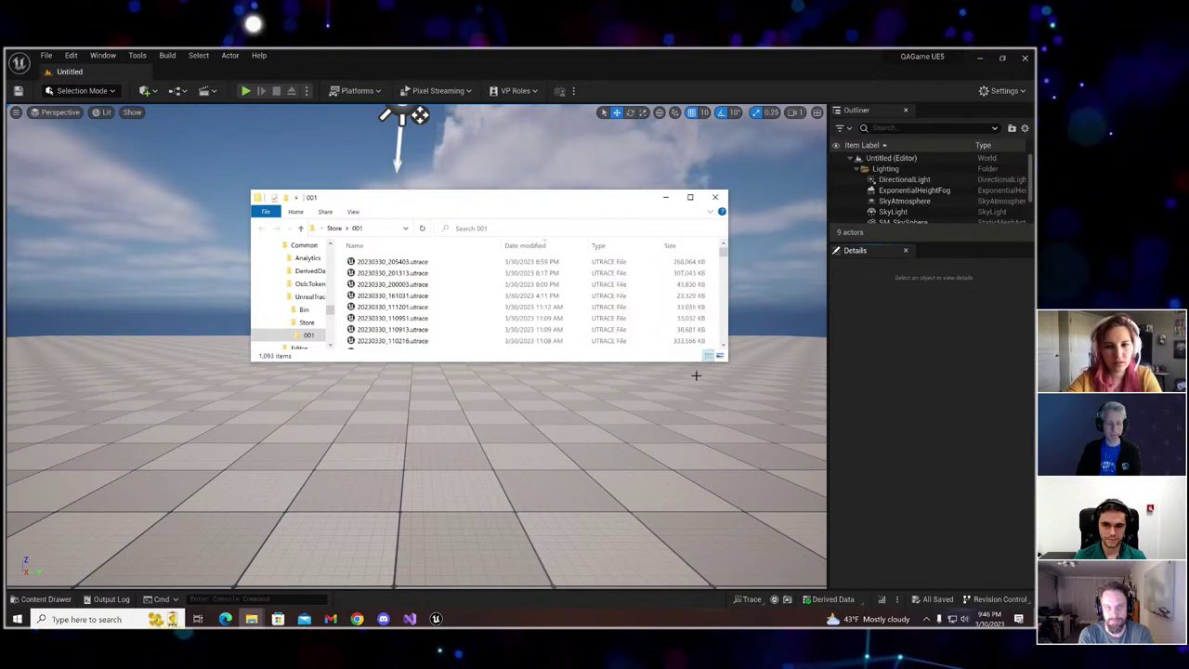
left_click_drag(383, 221, 348, 232)
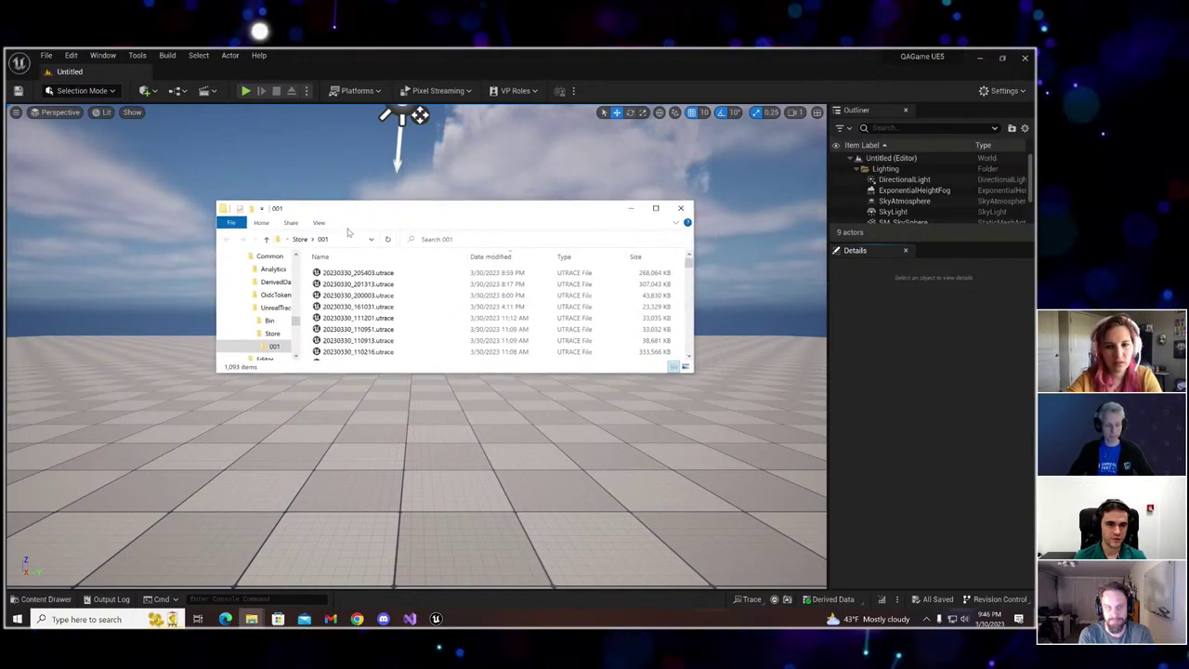
left_click(347, 240)
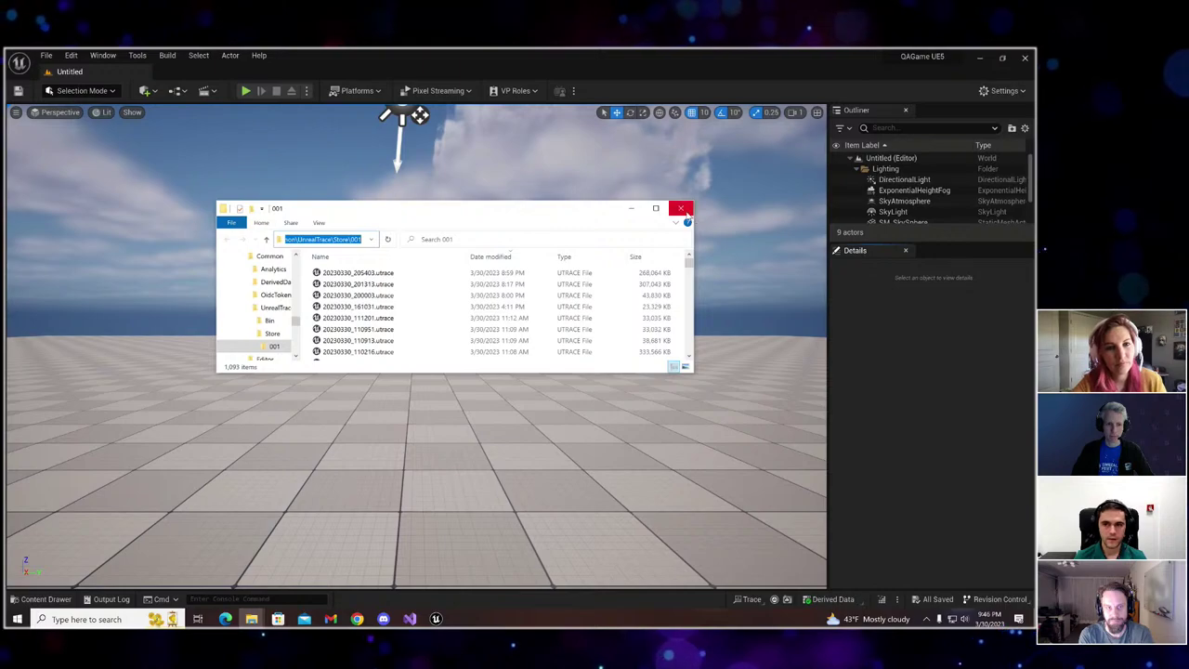
left_click(683, 210)
Open the project's Profiling directory, enlarge the window to view its saved trace files, and close it.
left_click(748, 599)
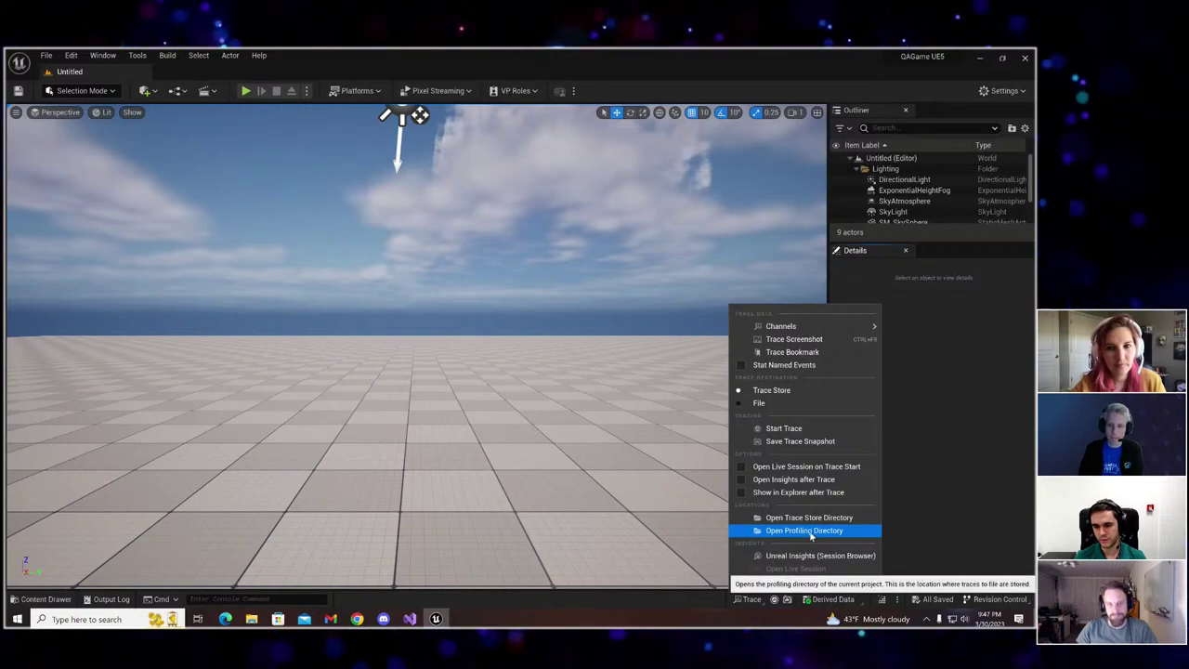
left_click(805, 531)
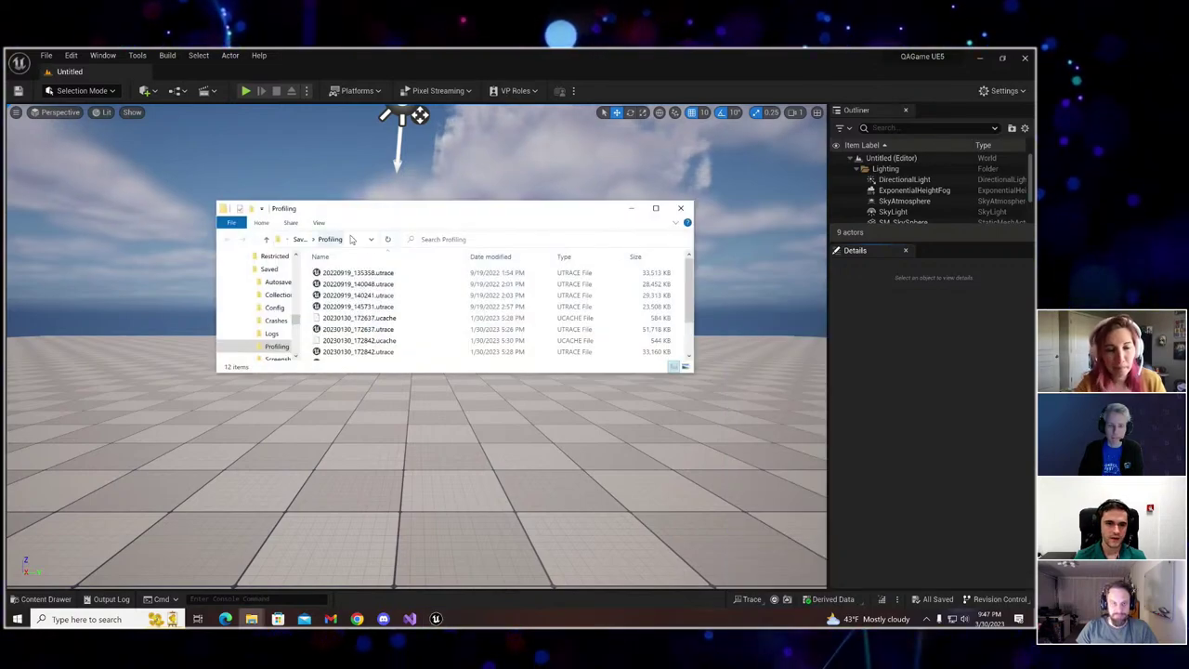
left_click_drag(697, 374, 826, 491)
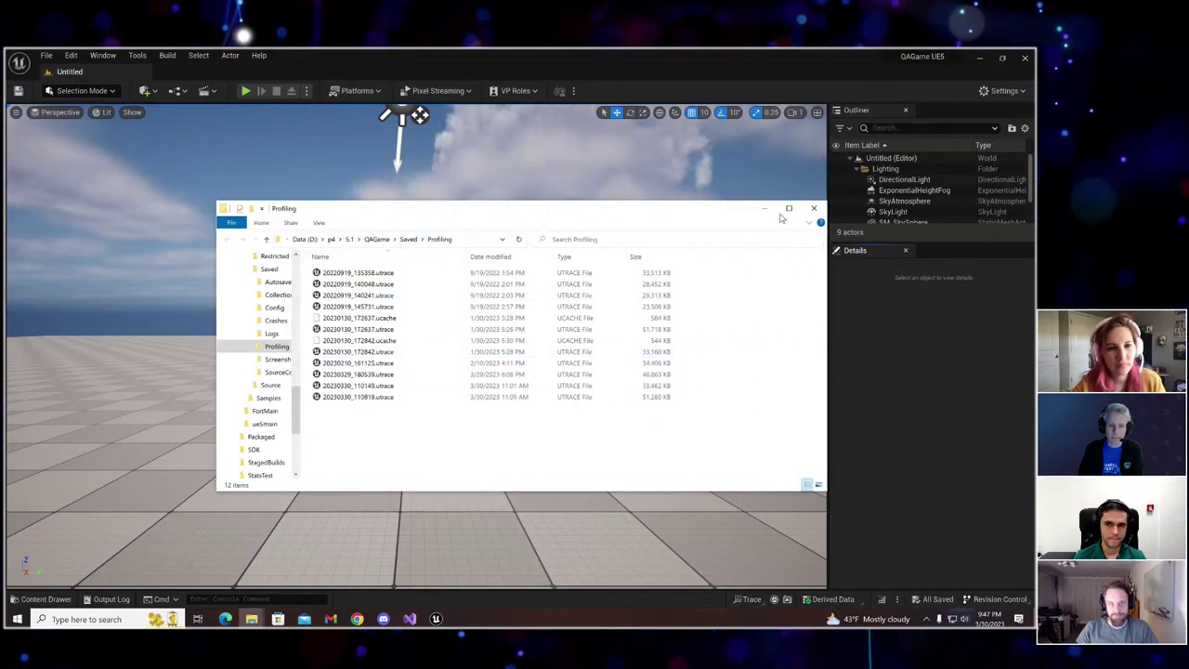
left_click(814, 208)
Launch the Unreal Insights Session Browser from the editor, view the stored trace sessions, and close it.
left_click(762, 599)
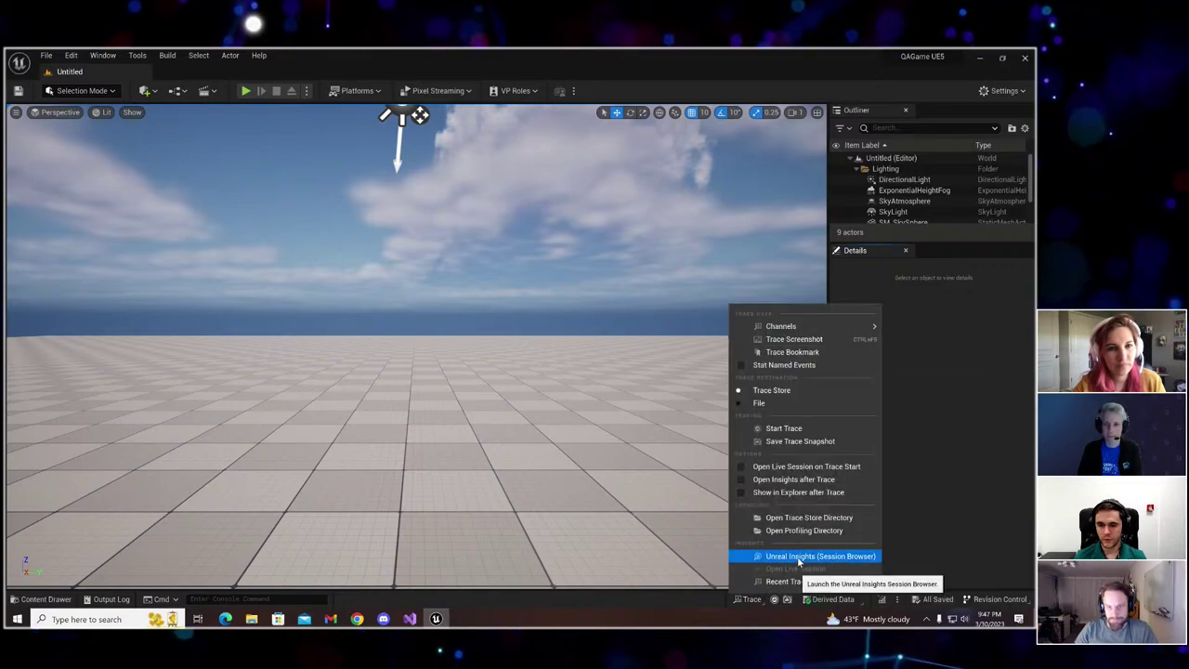
left_click(797, 556)
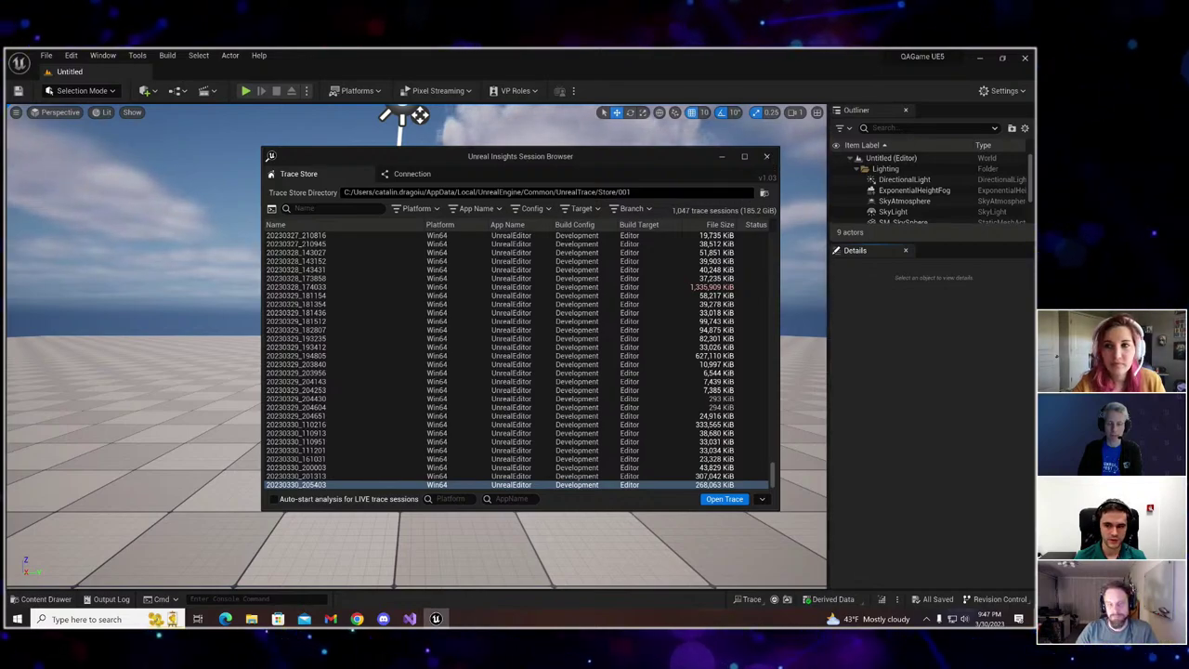
left_click(769, 160)
Review the recent traces list and the Trace Store and File destination options without changing them.
left_click(749, 598)
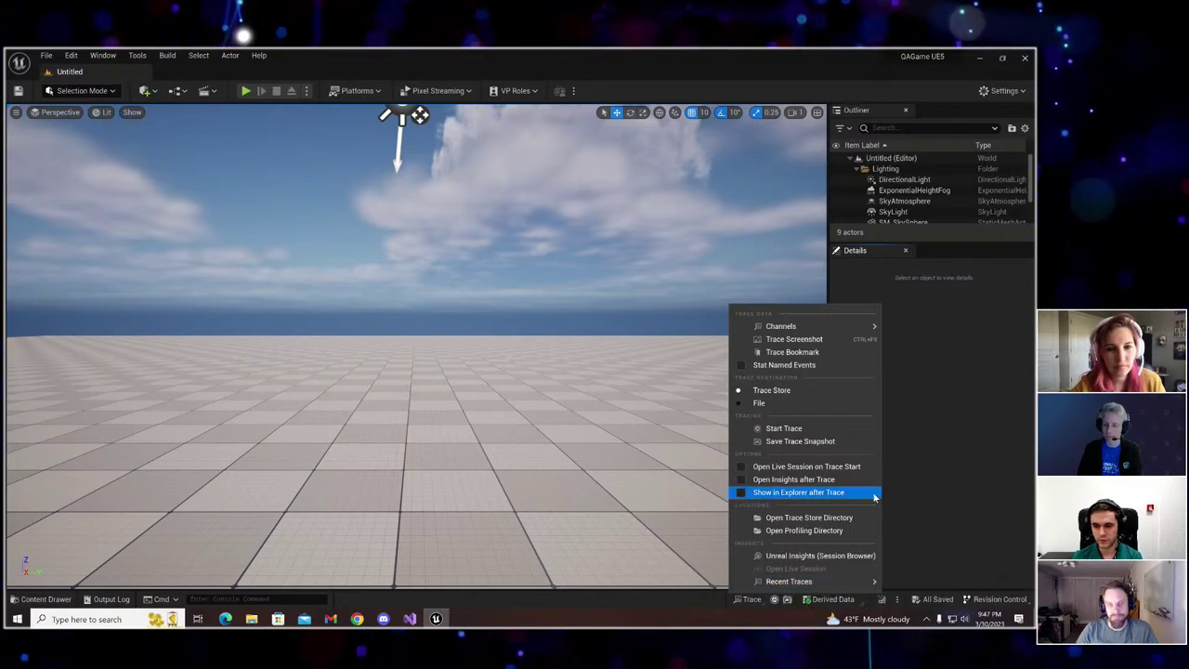
mouse_move(831, 582)
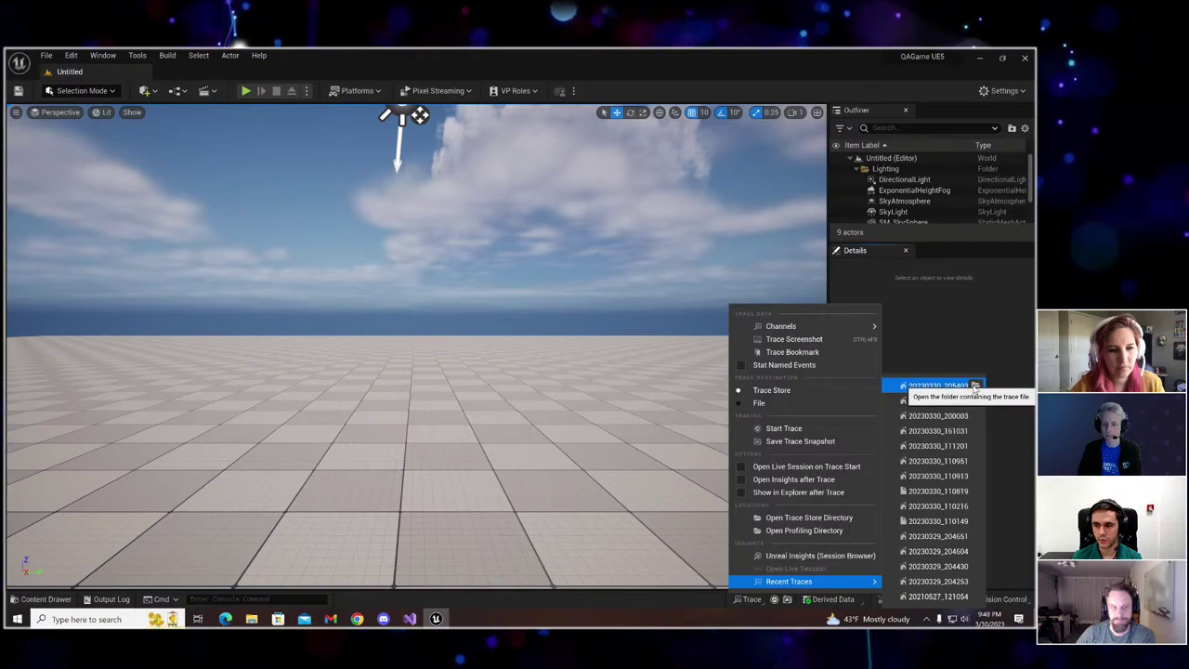
left_click(941, 346)
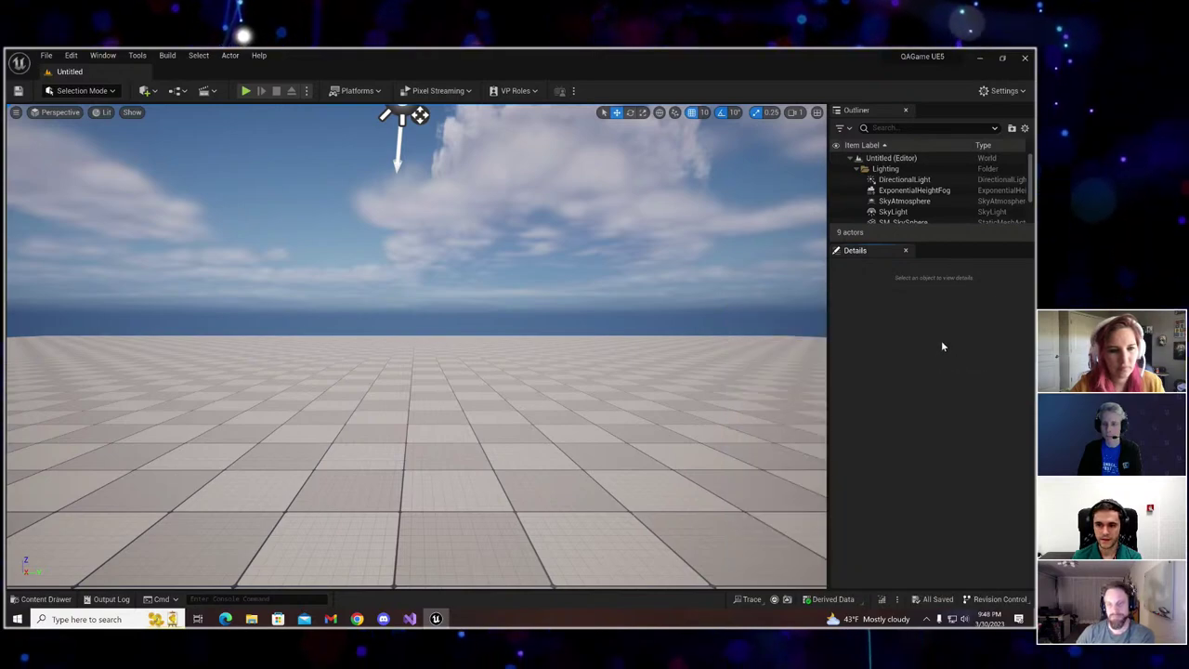
left_click(746, 600)
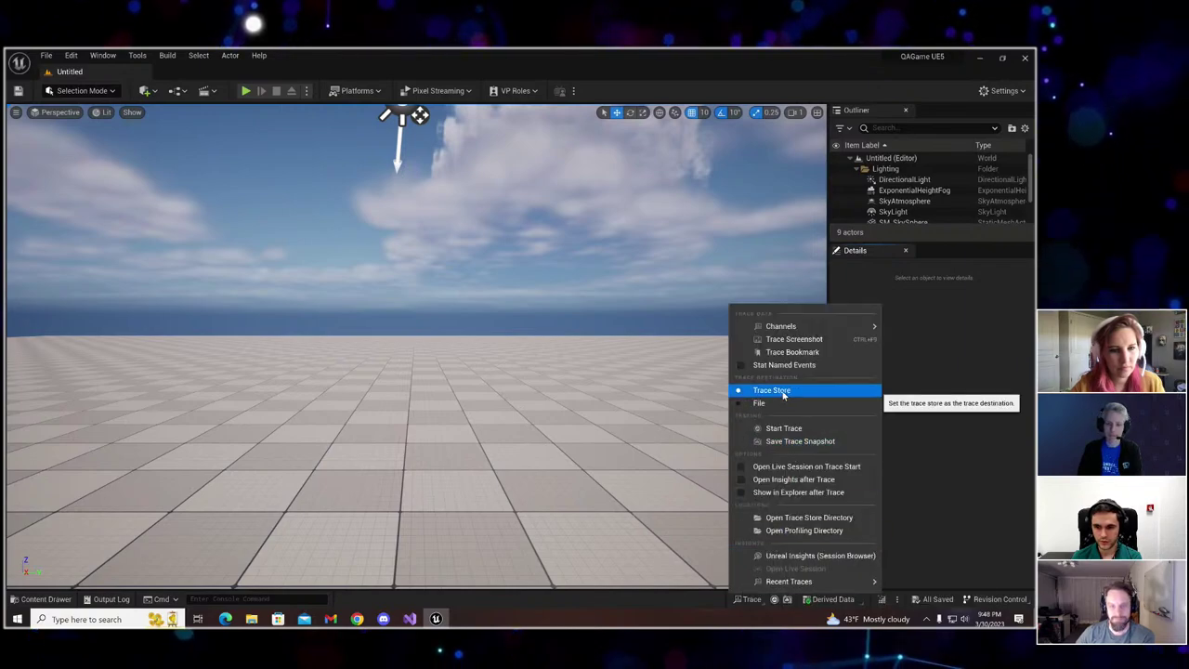
left_click(901, 446)
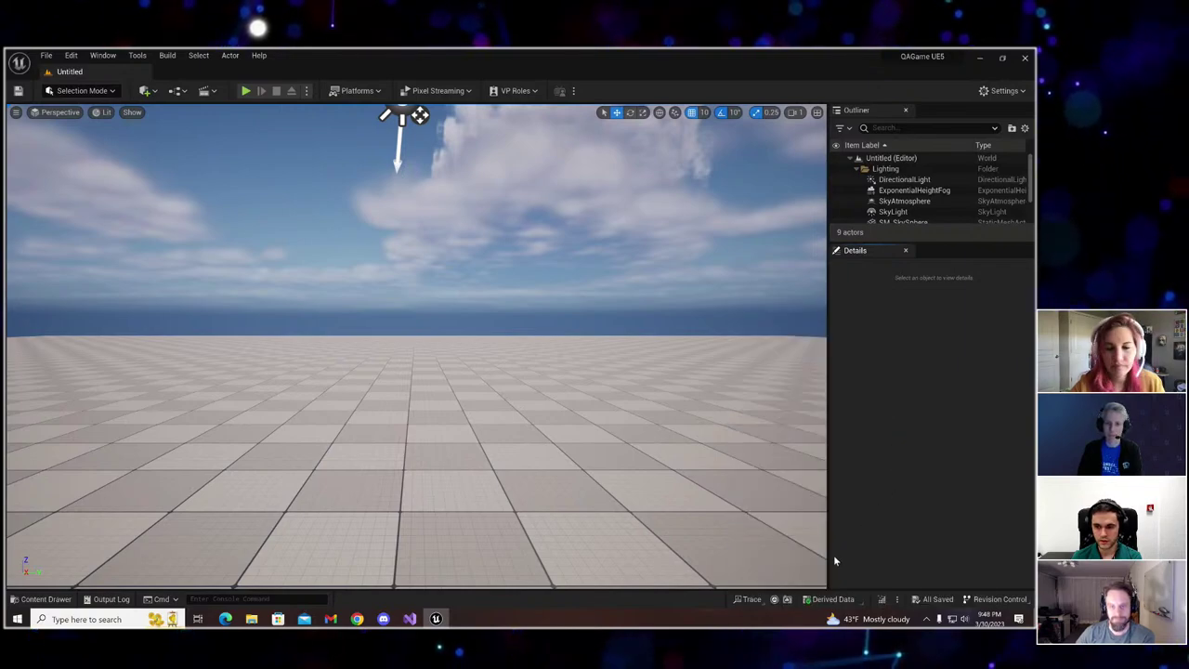
Start a trace to the trace store, open its live session in Unreal Insights, and zoom in on the recorded timing tracks.
left_click(774, 599)
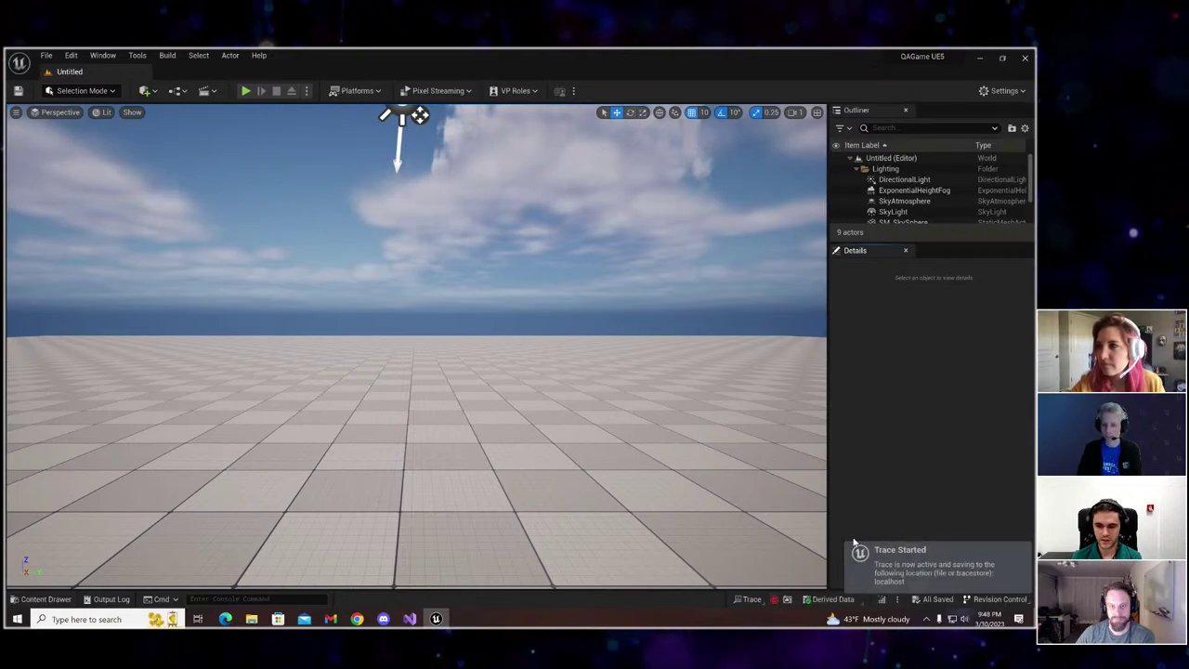
left_click(749, 600)
left_click(779, 566)
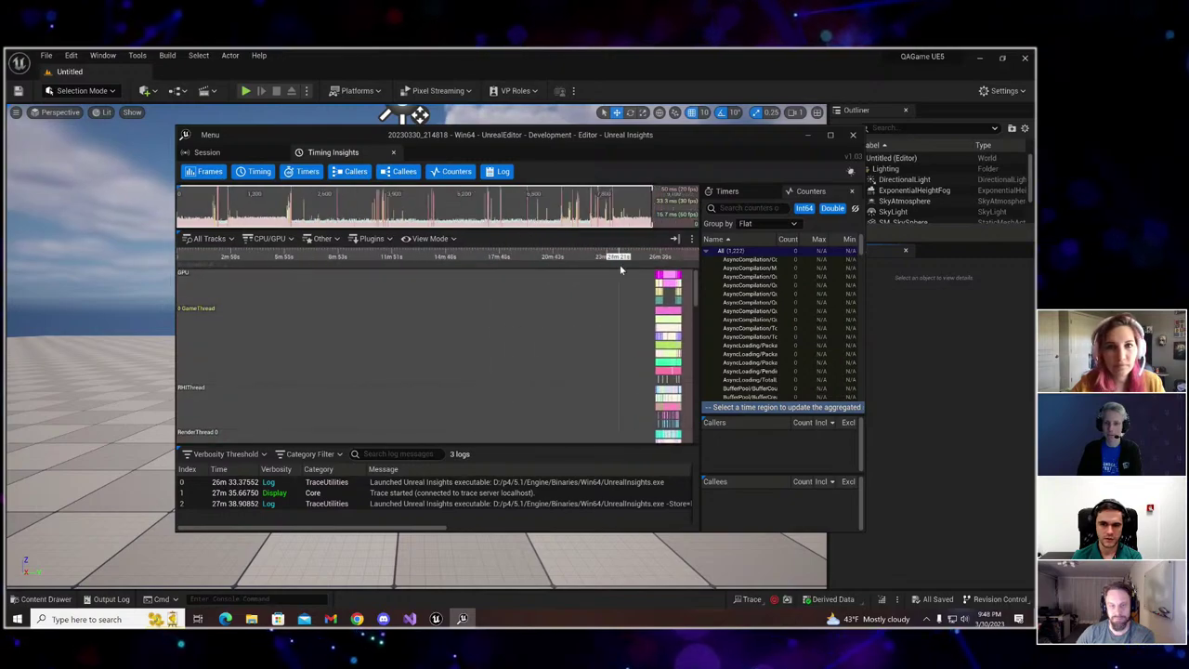
scroll(609, 307, "up", 5)
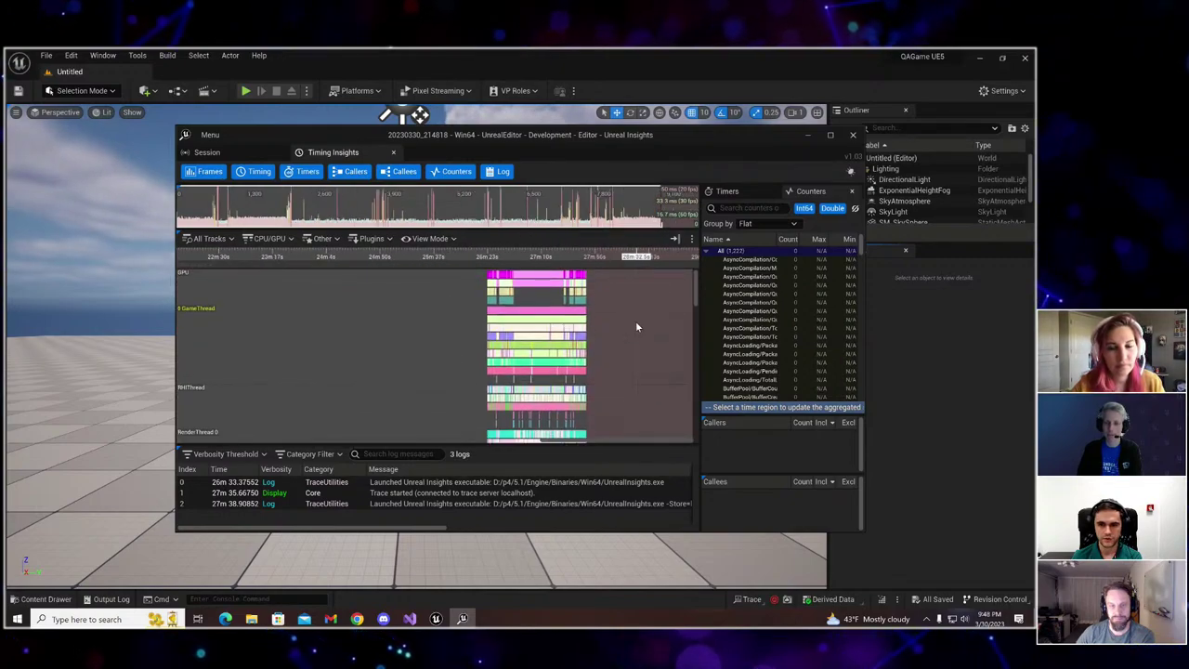
scroll(635, 321, "up", 2)
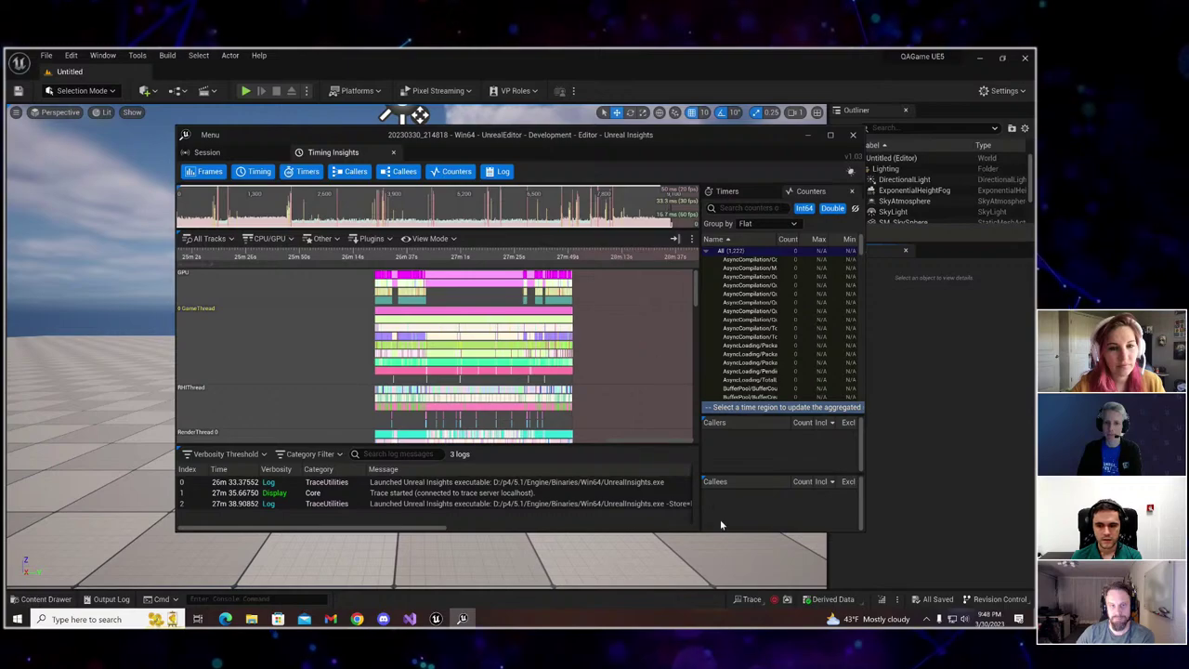
Disable the Cpu channel while the trace is running and check the live session's timing tracks in Unreal Insights.
left_click(753, 600)
mouse_move(812, 325)
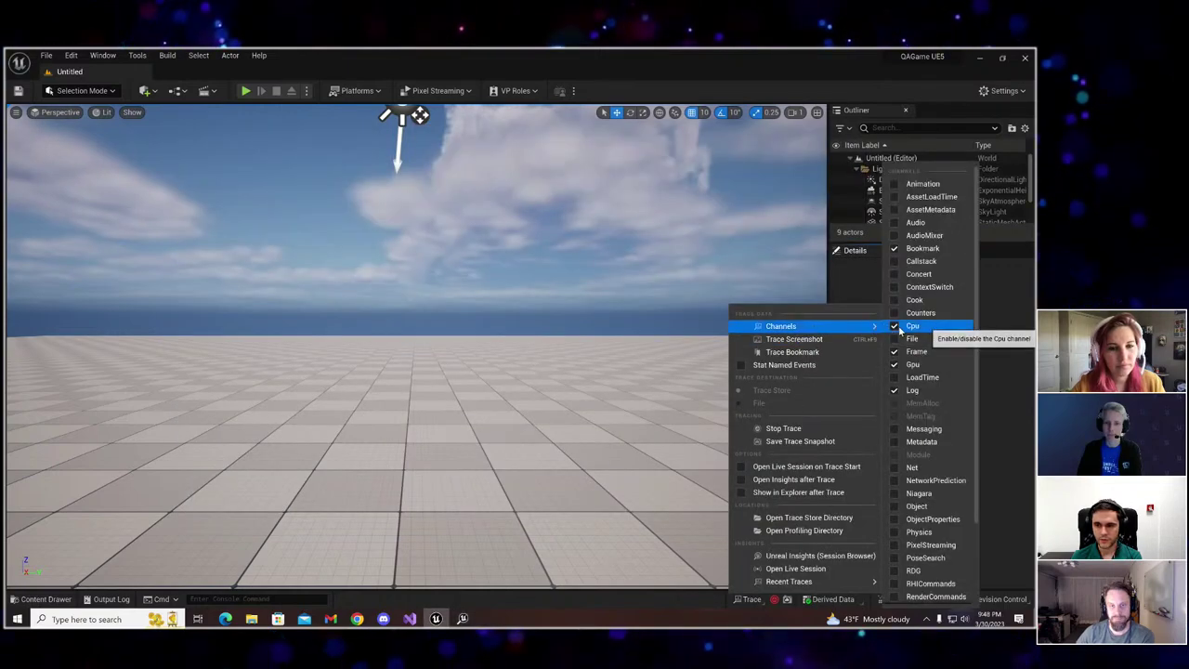
left_click(463, 619)
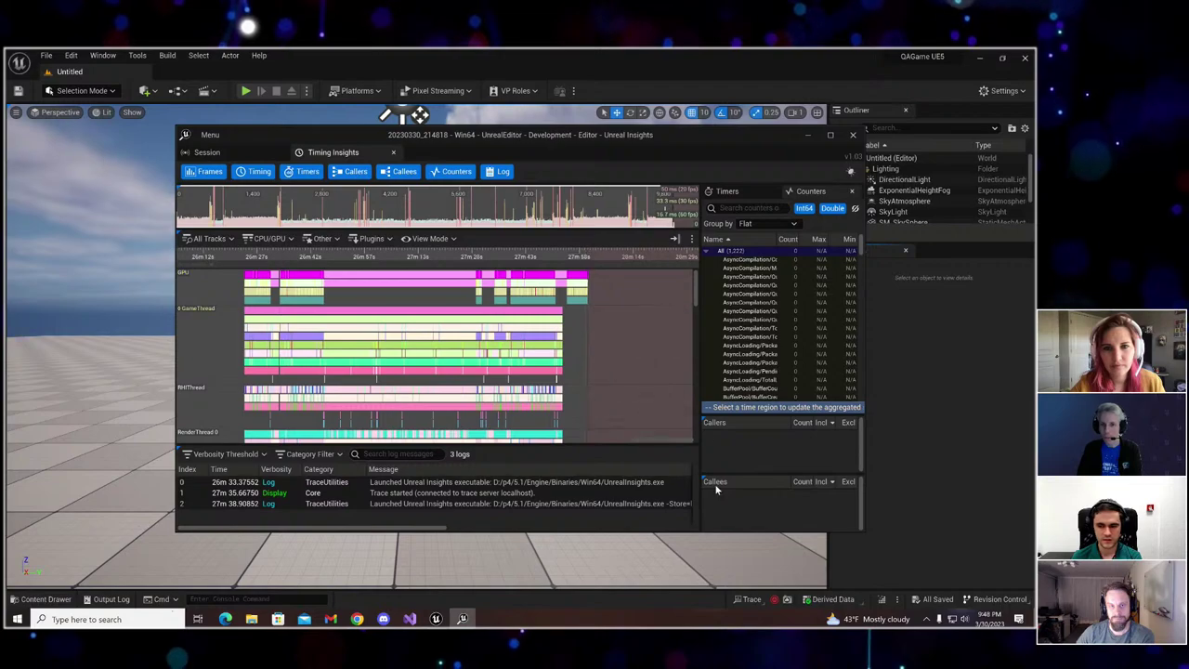
Re-enable the Cpu channel from the editor and return to the live timing tracks in Unreal Insights.
left_click(748, 598)
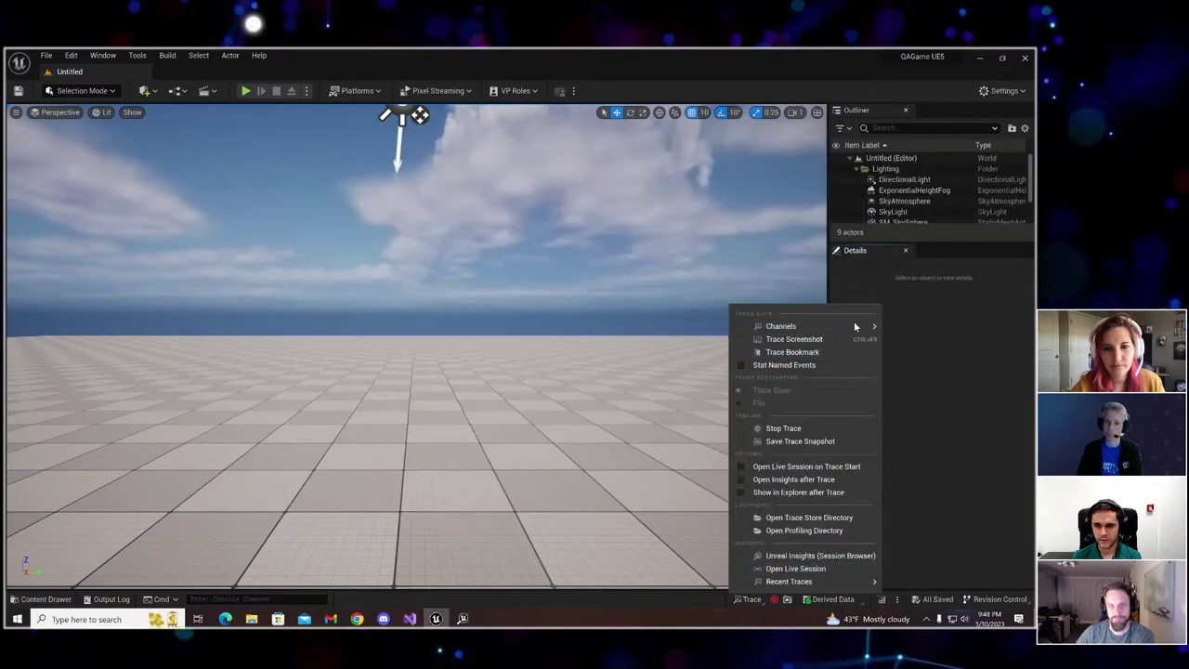
mouse_move(869, 327)
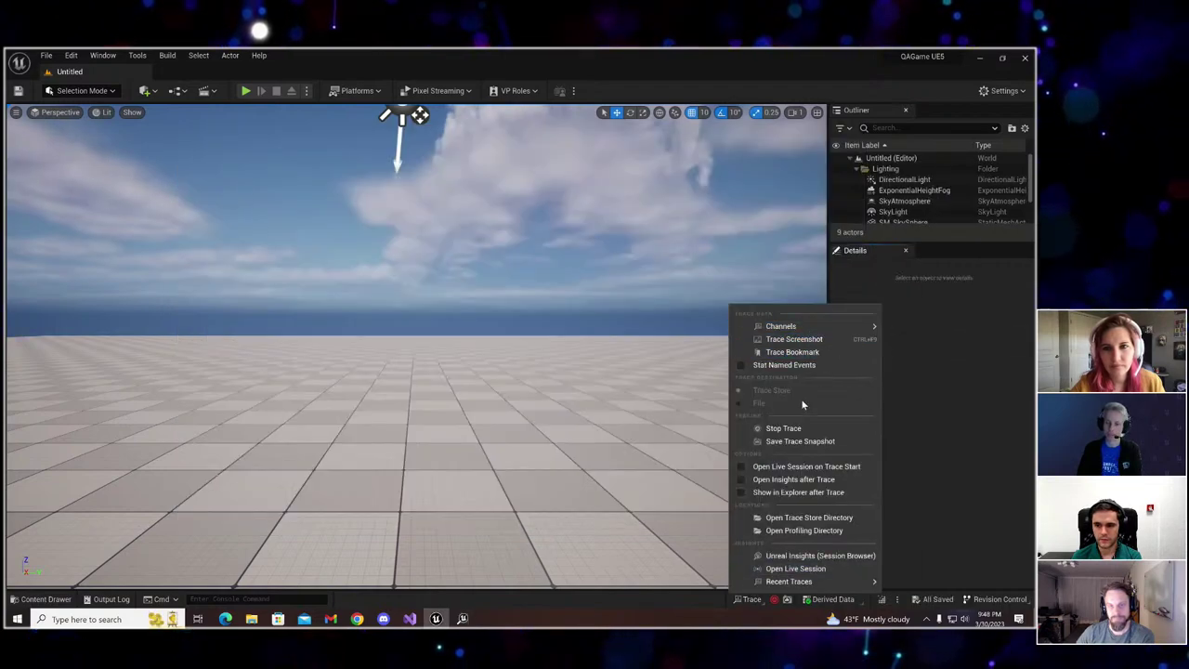
left_click(560, 629)
left_click(463, 619)
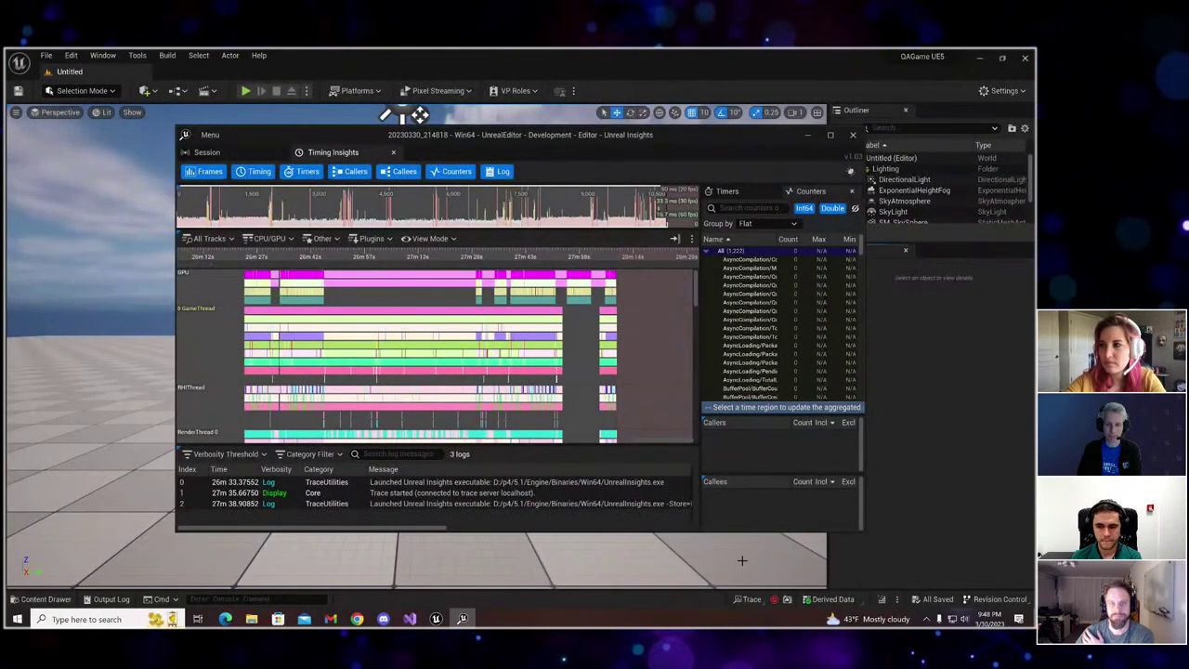
Enable Stat Named Events in the editor's trace options and examine the GameThread track in the live Unreal Insights session.
left_click(749, 601)
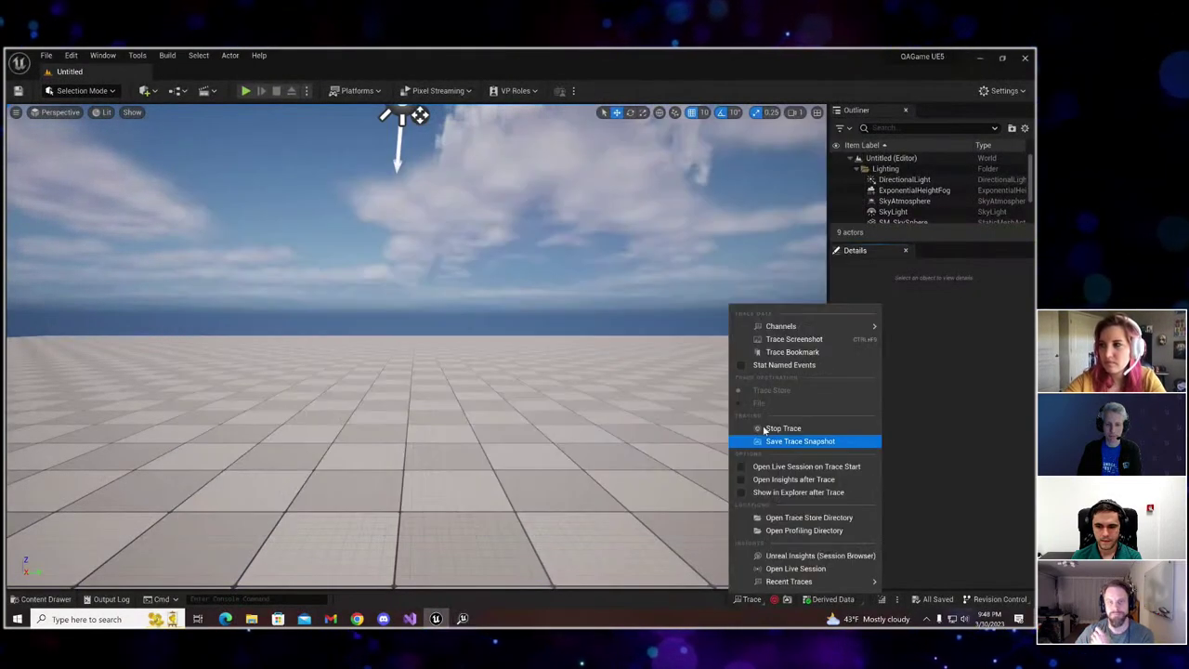
left_click(751, 368)
left_click(465, 620)
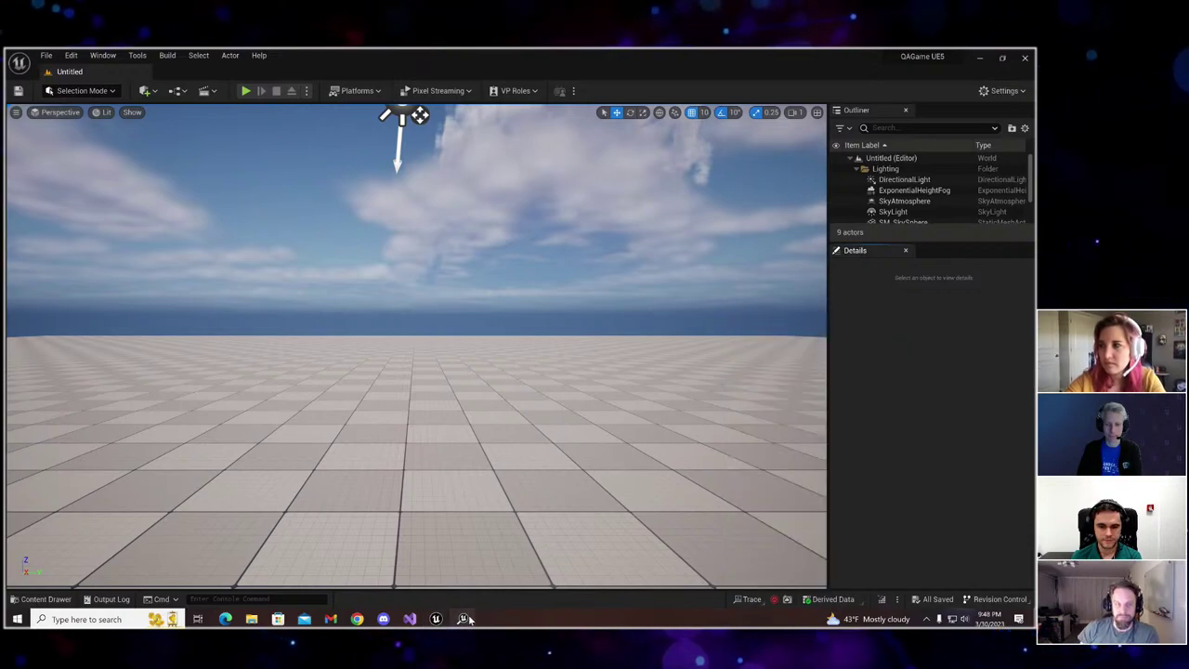
left_click(465, 620)
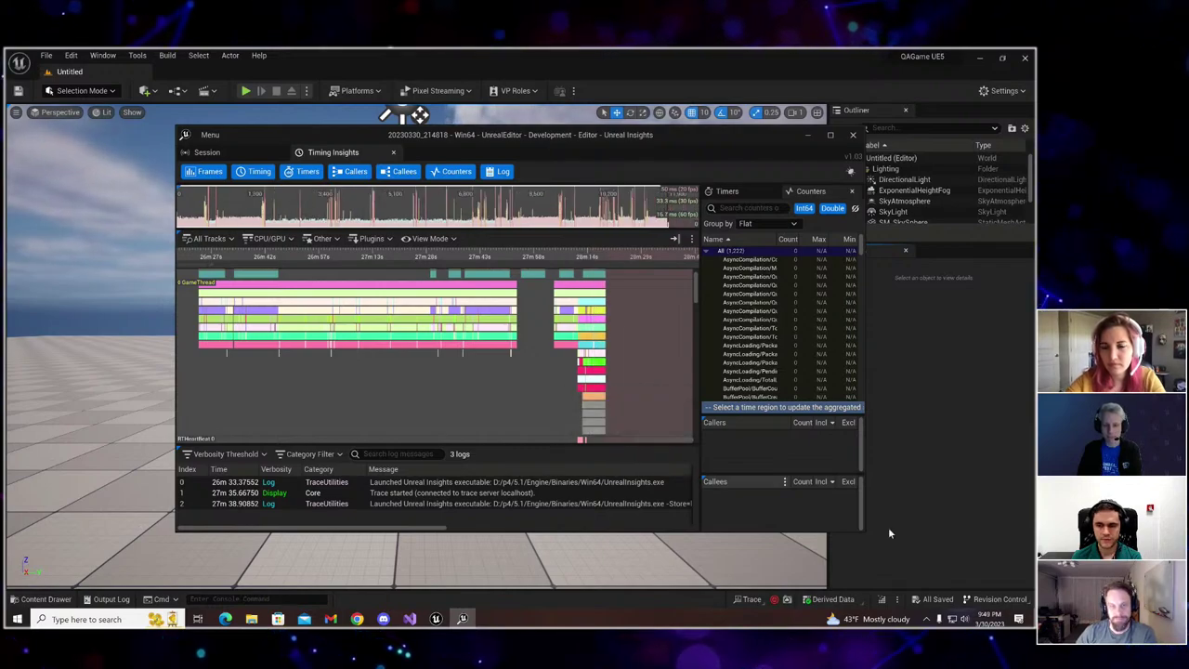
Return to the level editor and play the level in the selected viewport while the trace is running.
left_click(872, 548)
left_click(749, 599)
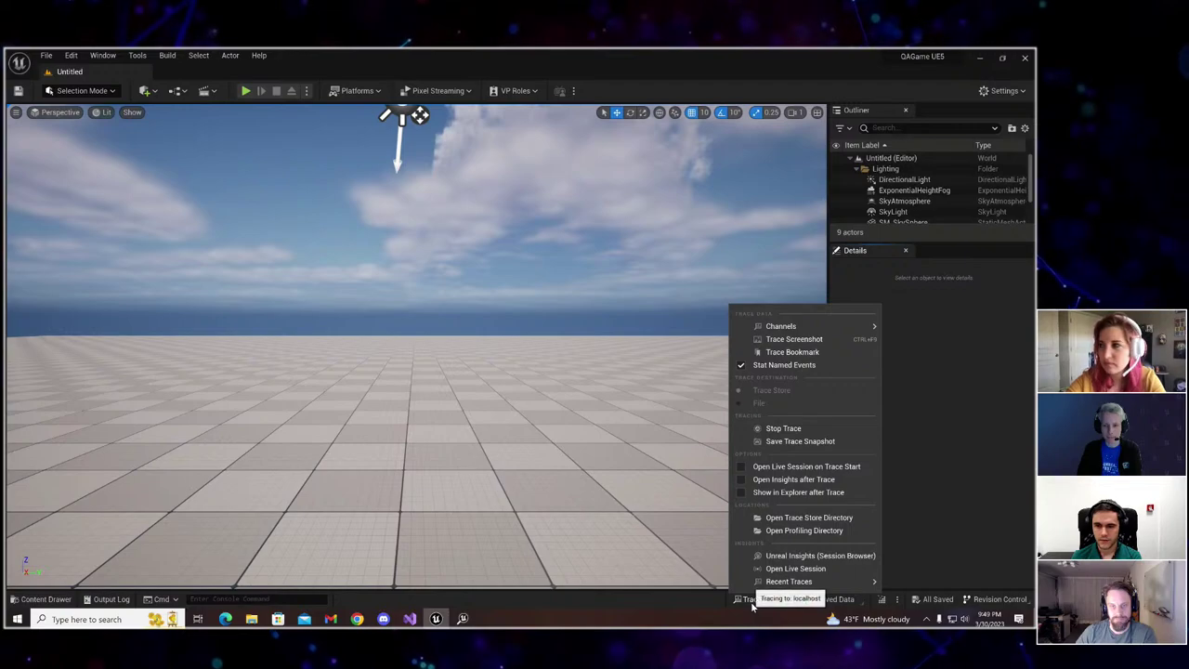
left_click(349, 60)
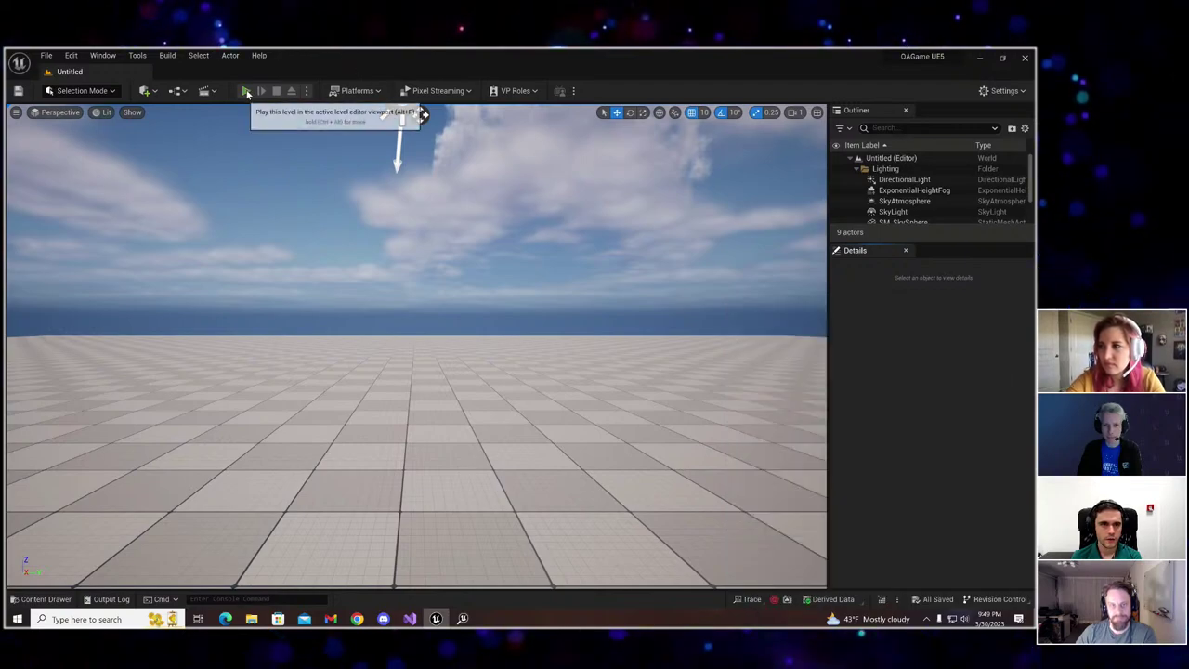
left_click(245, 90)
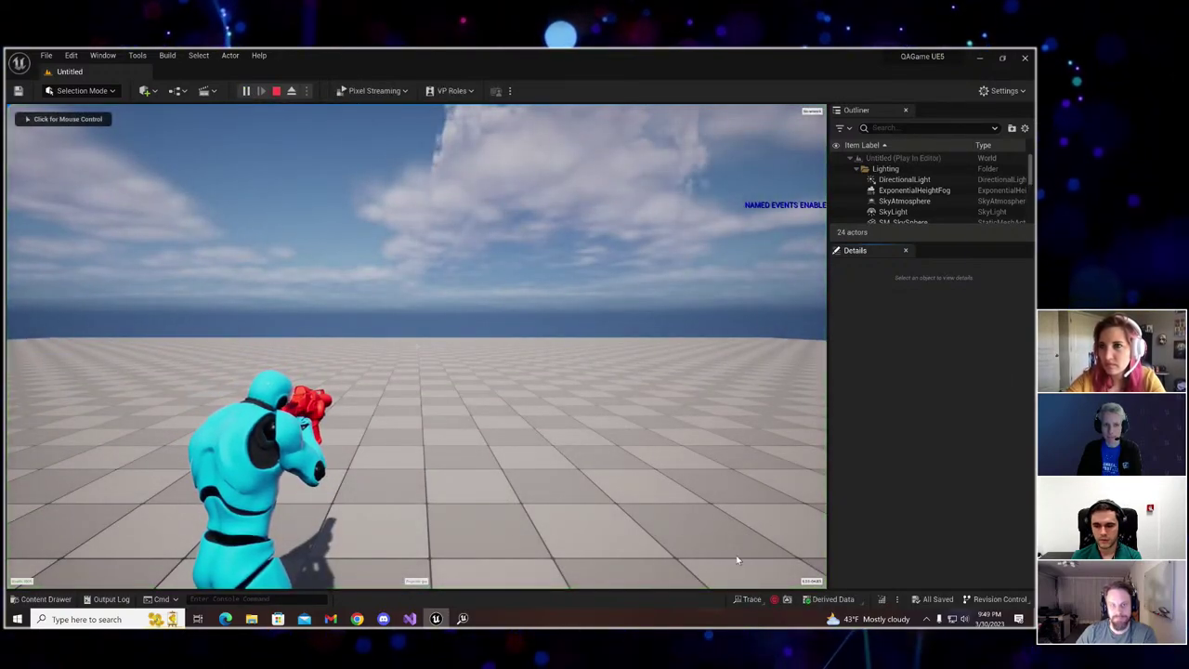
Add a trace screenshot and a trace bookmark to the running trace from the editor's trace options.
left_click(748, 600)
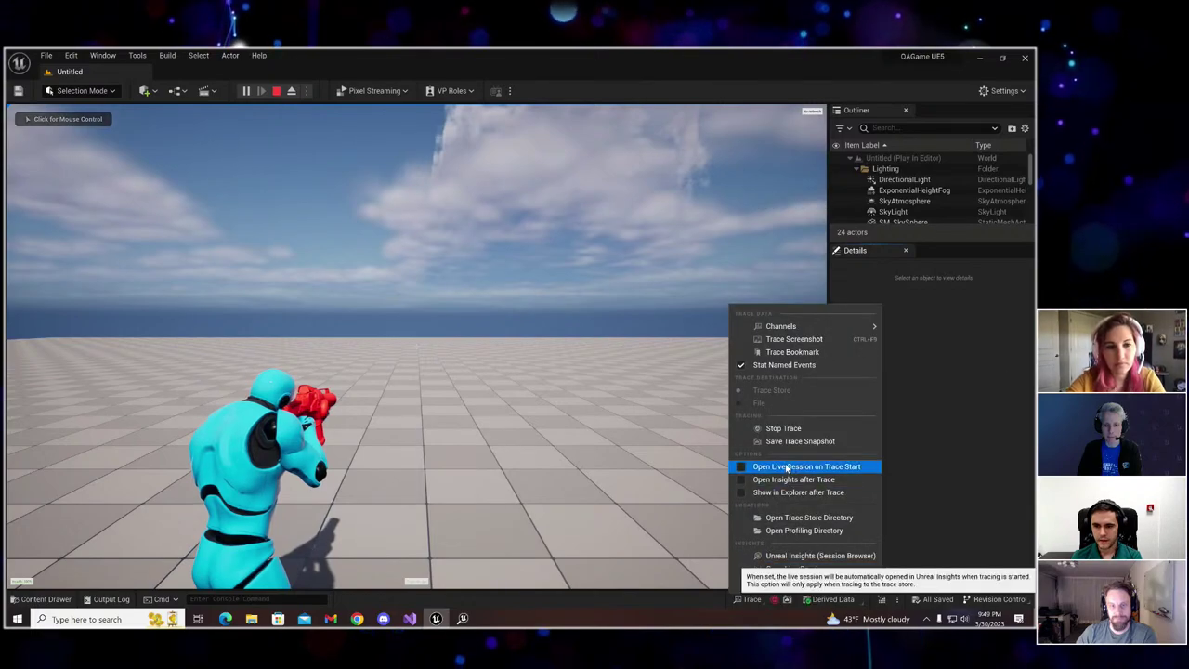
left_click(788, 340)
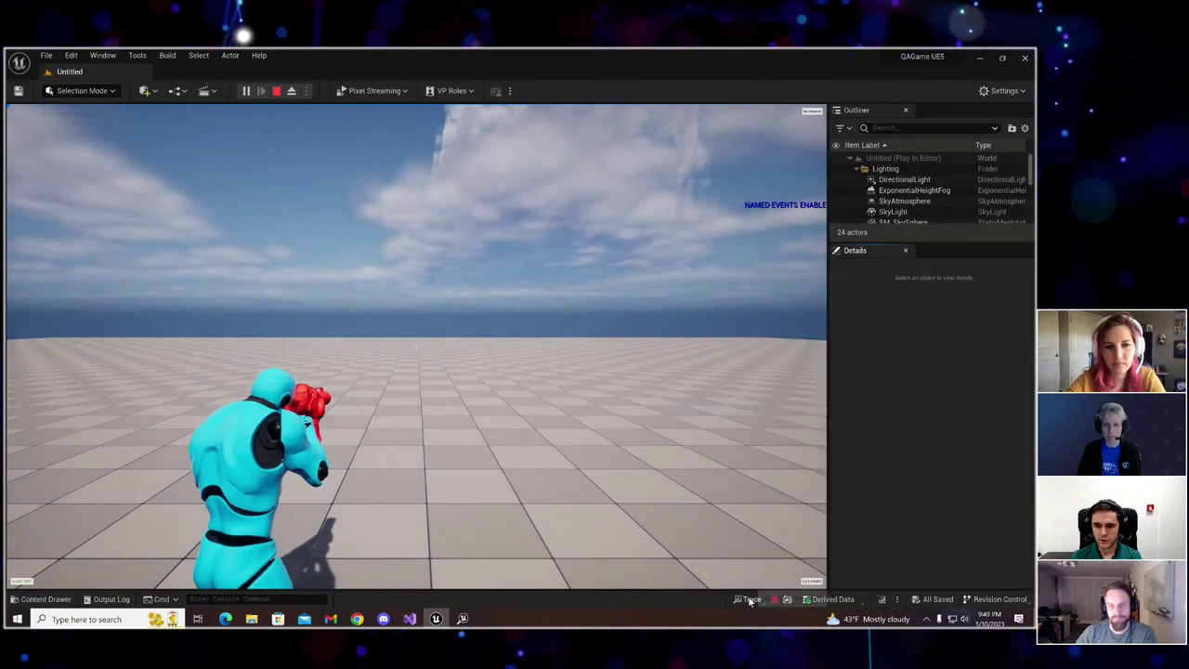
left_click(749, 599)
left_click(792, 353)
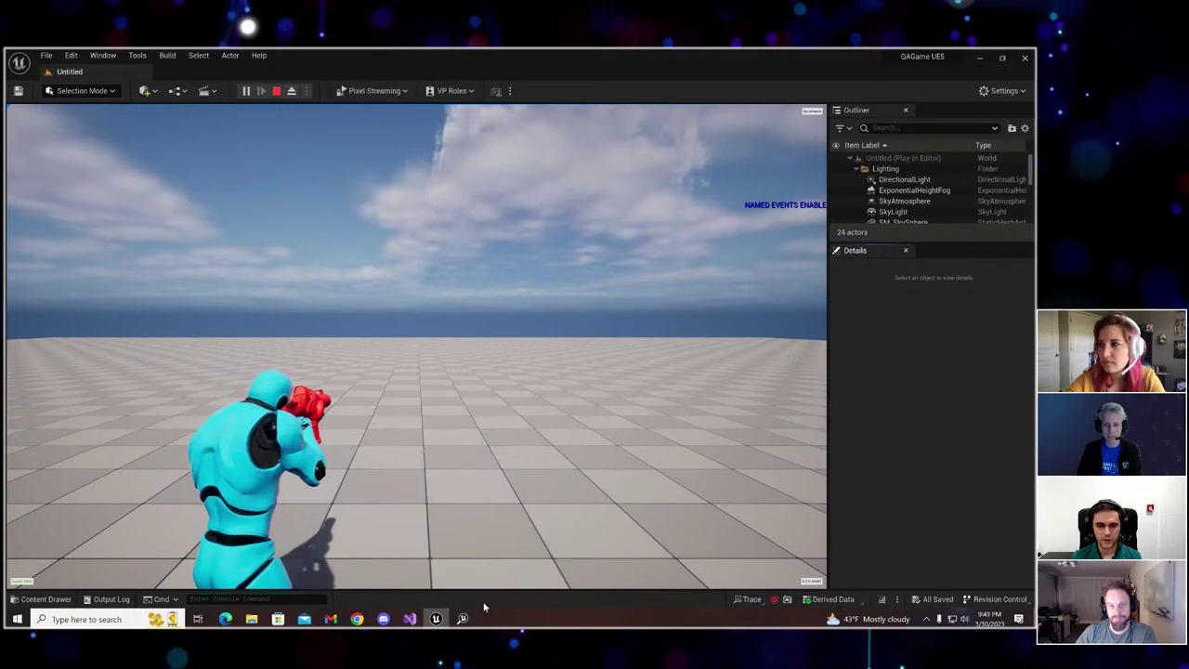
Preview the traced screenshot on the live session's timeline in Unreal Insights and choose to save it.
left_click(462, 619)
scroll(662, 304, "up", 5)
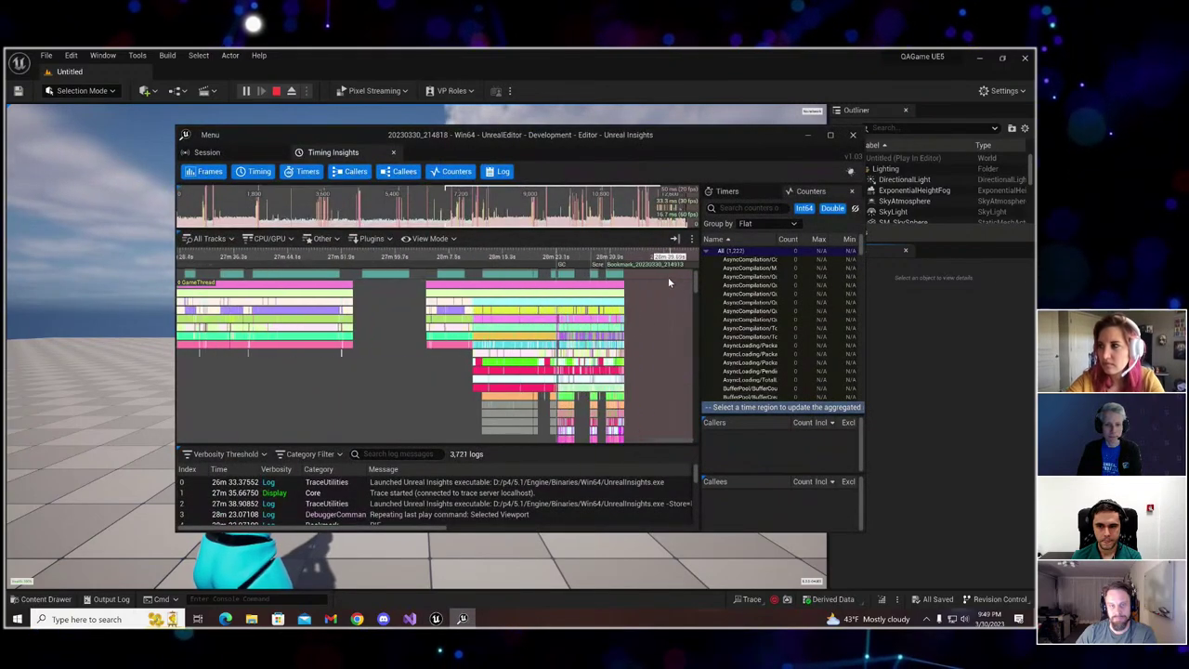
scroll(465, 261, "down", 2)
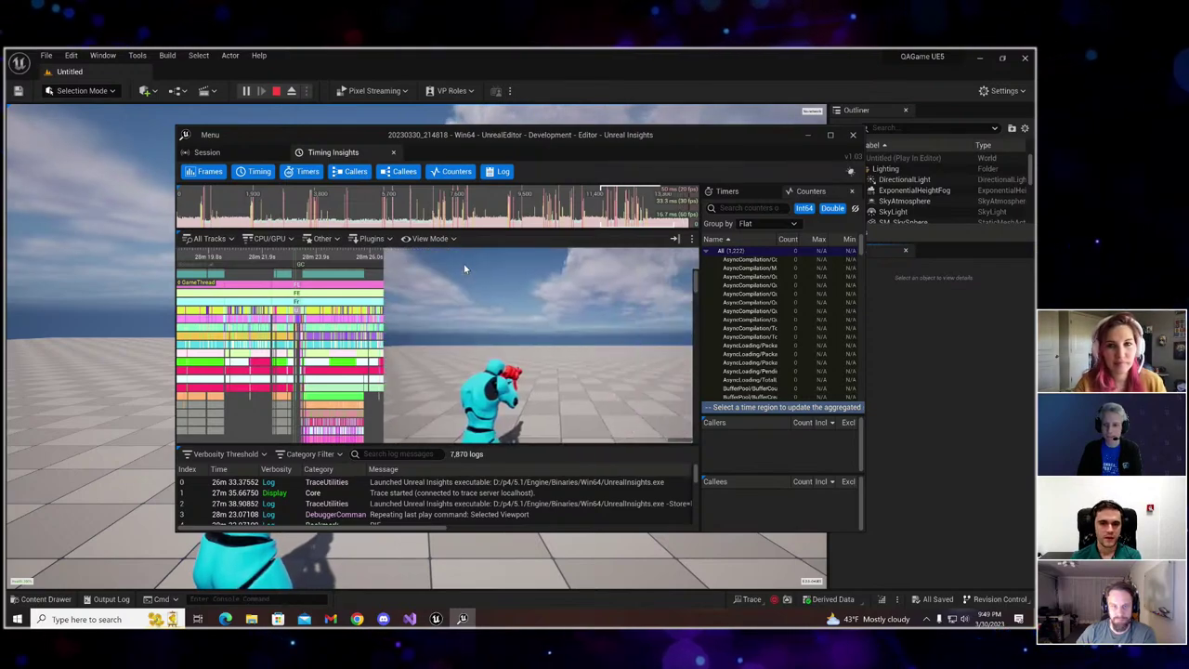
right_click(464, 269)
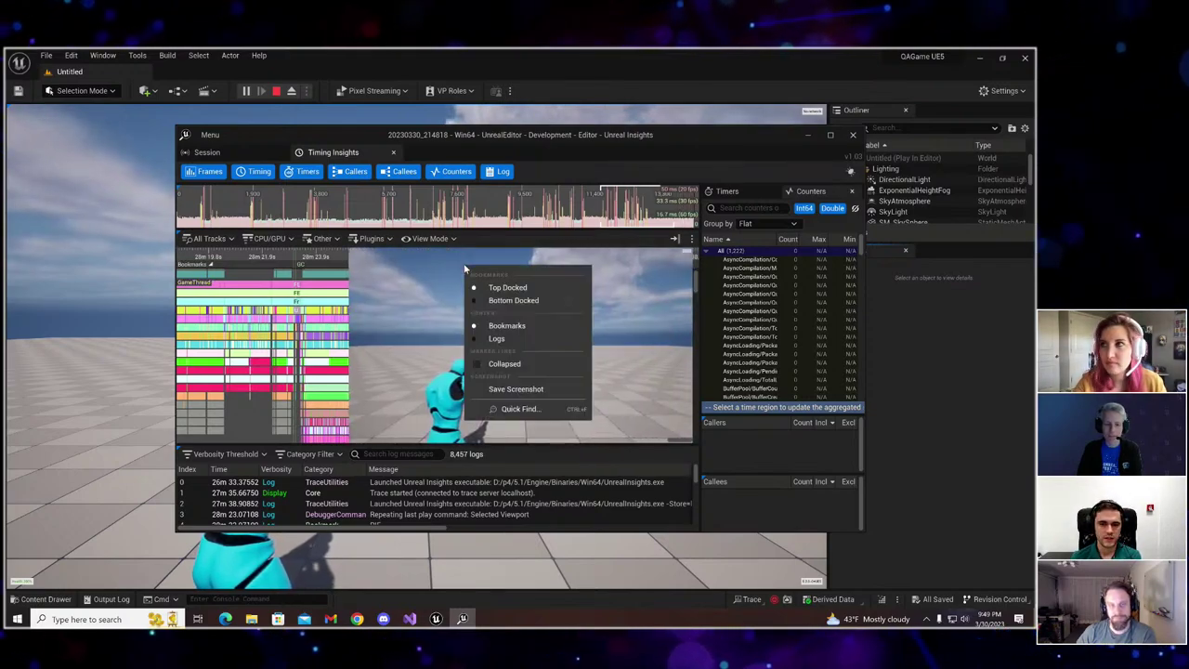
left_click(509, 390)
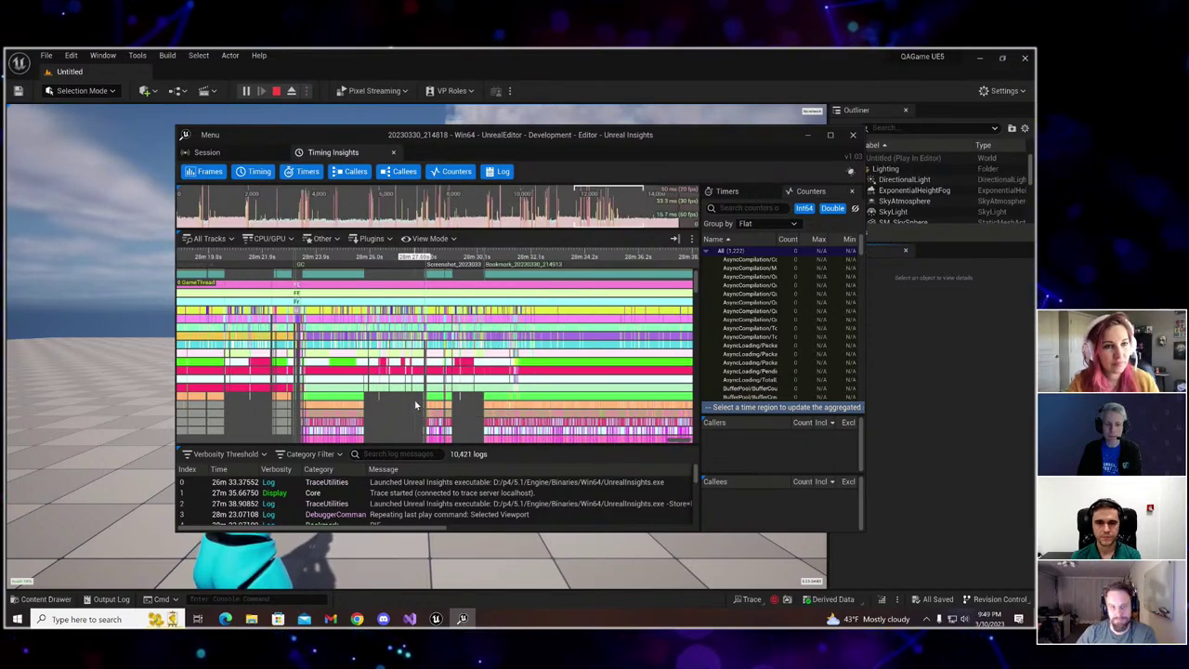
Close the Unreal Insights session and review the editor's list of recent traces.
left_click(855, 135)
left_click(771, 602)
mouse_move(783, 583)
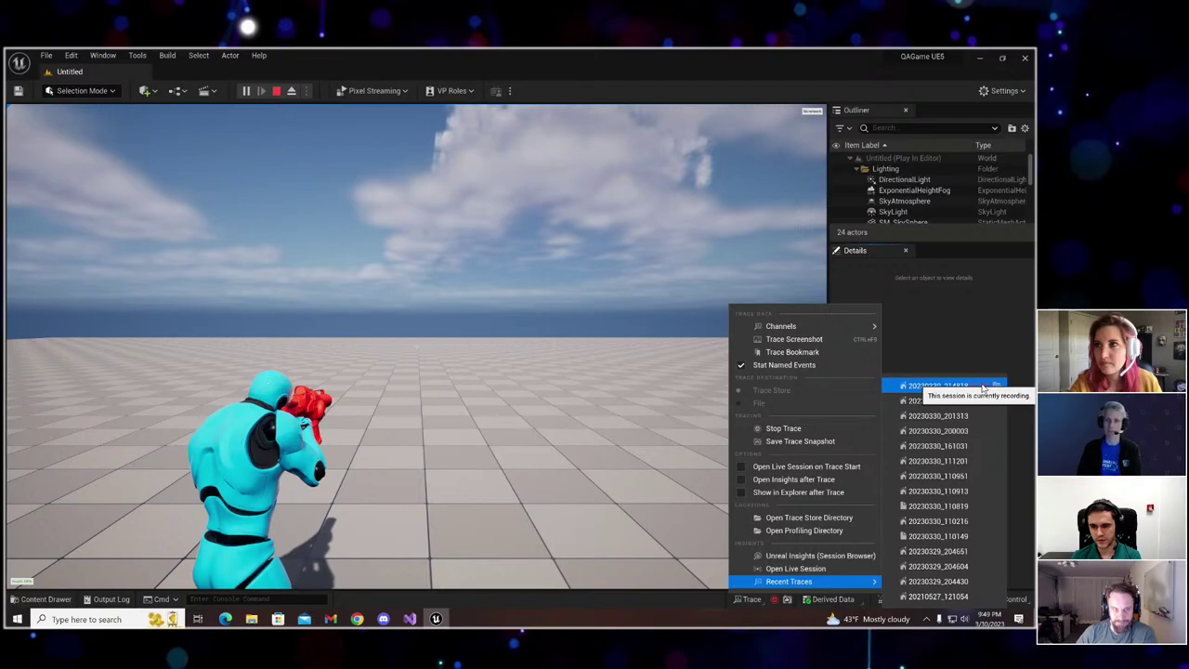
left_click(962, 357)
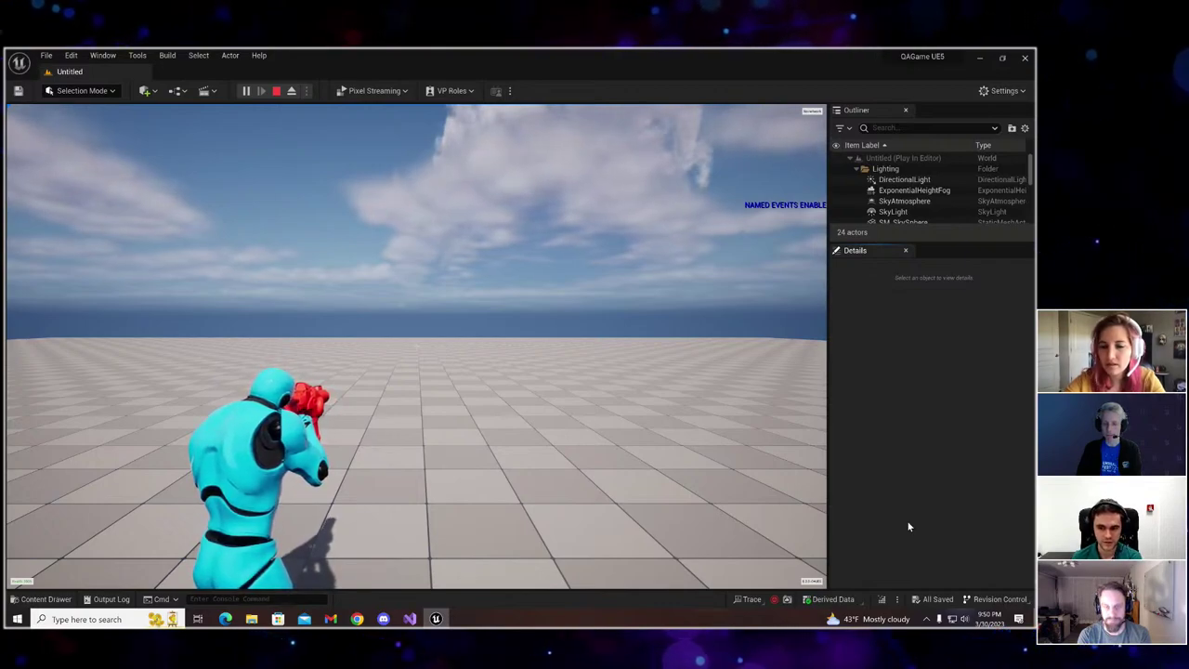
Stop the running trace and save a snapshot of the current trace buffer to the trace store.
left_click(776, 601)
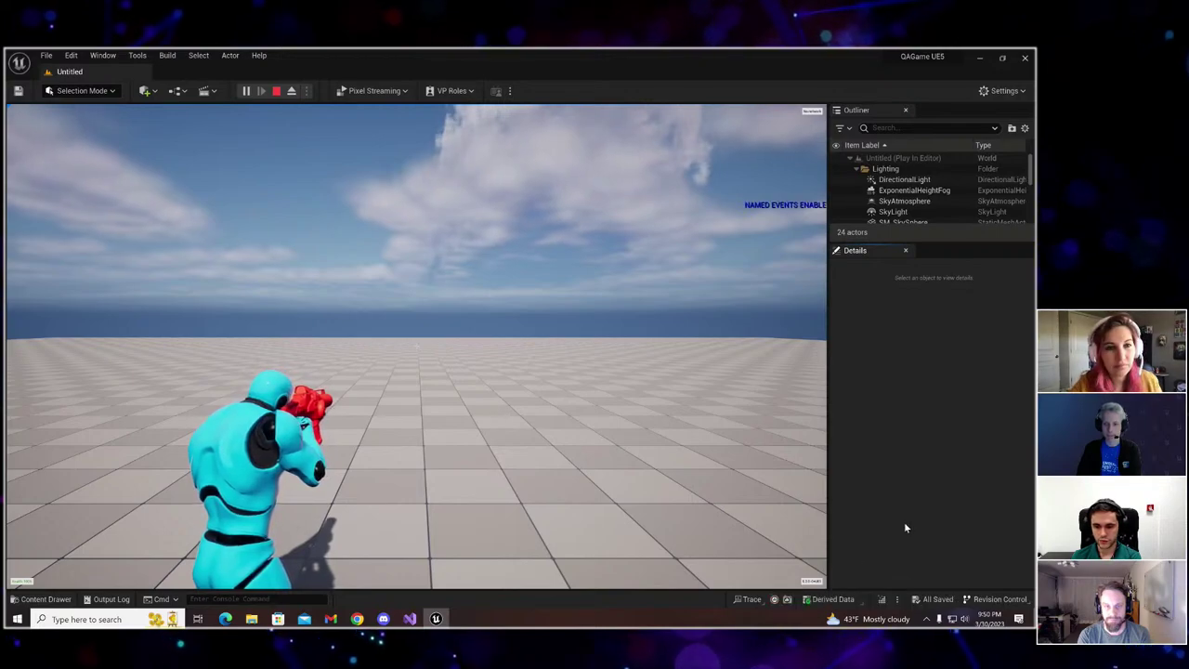
left_click(788, 600)
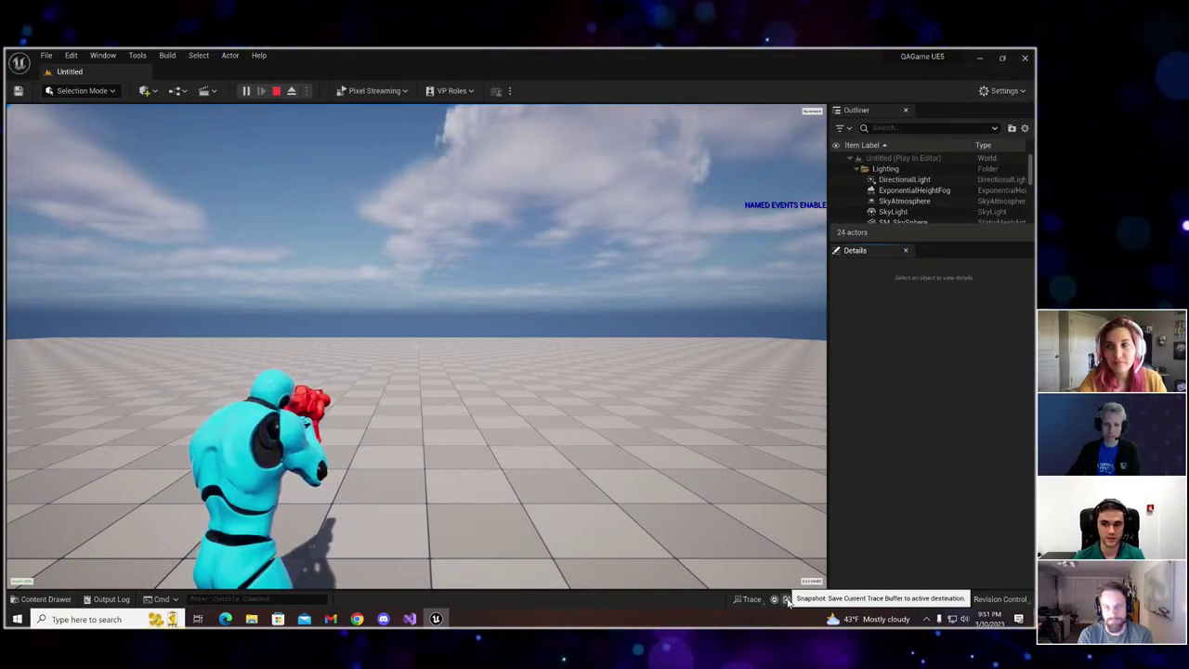
Open the recent trace 20230330_215036 in Unreal Insights and zoom in on its recorded timing tracks.
left_click(747, 602)
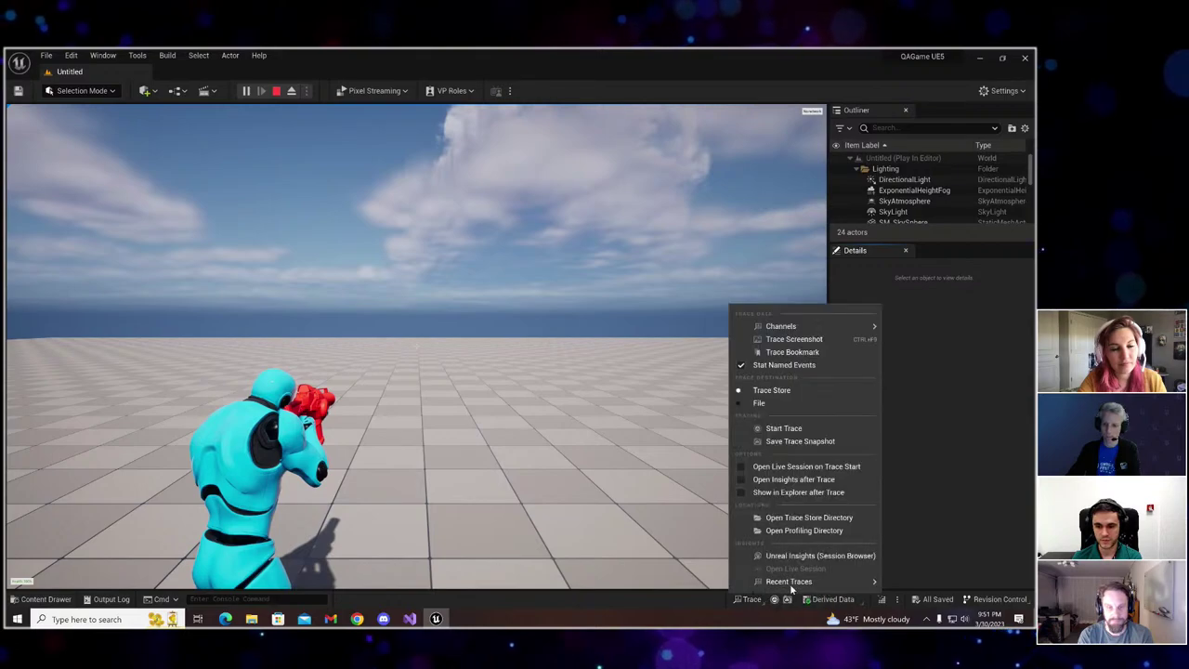
mouse_move(818, 581)
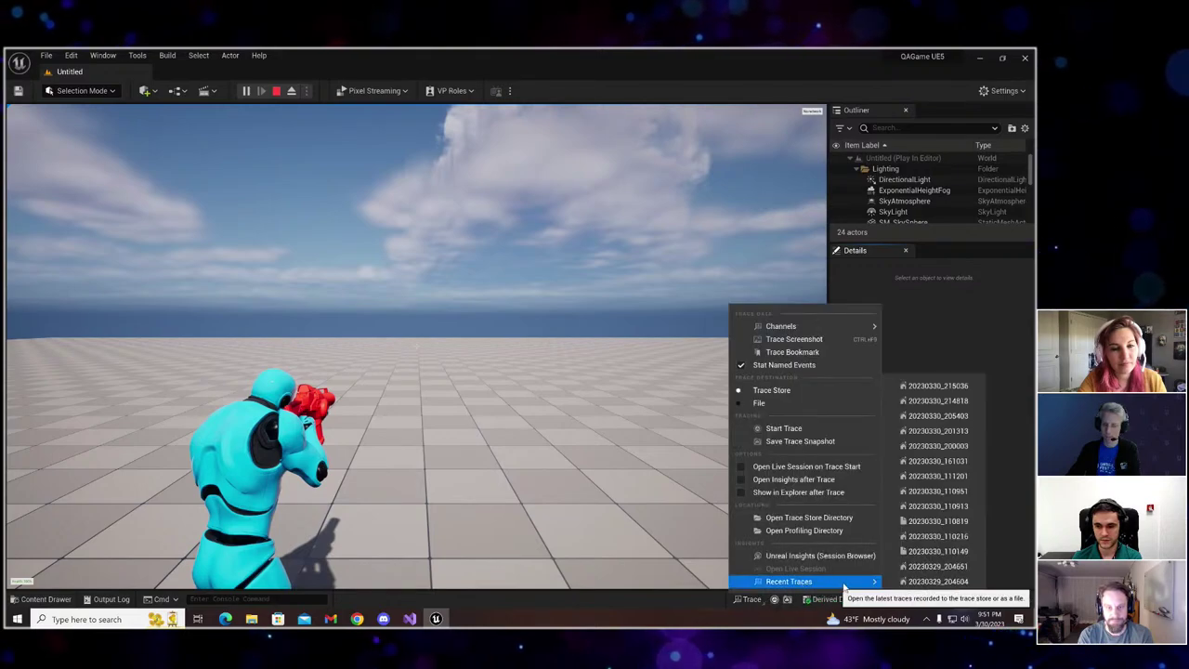
left_click(946, 385)
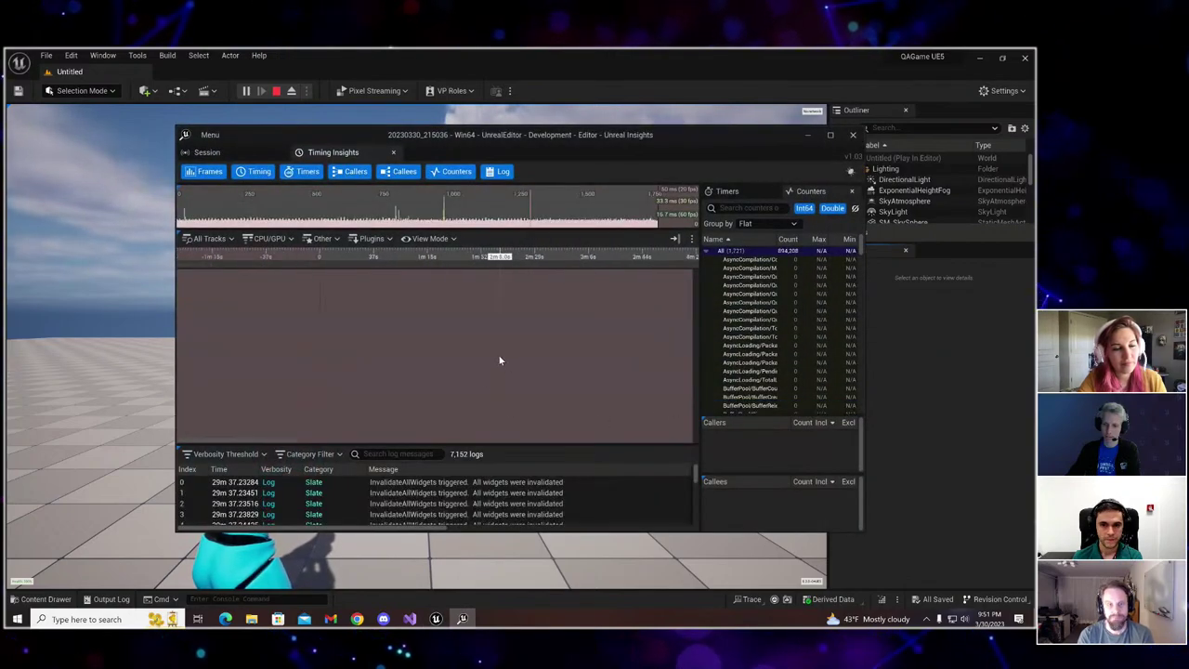
scroll(613, 327, "up", 10)
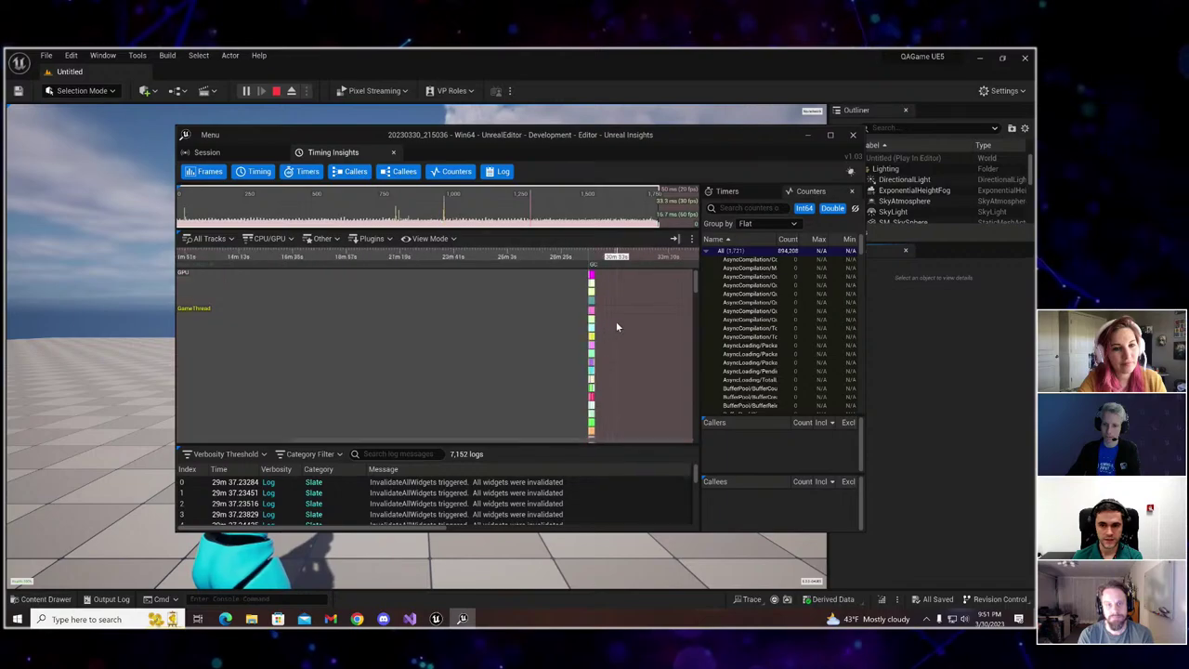
scroll(612, 329, "up", 8)
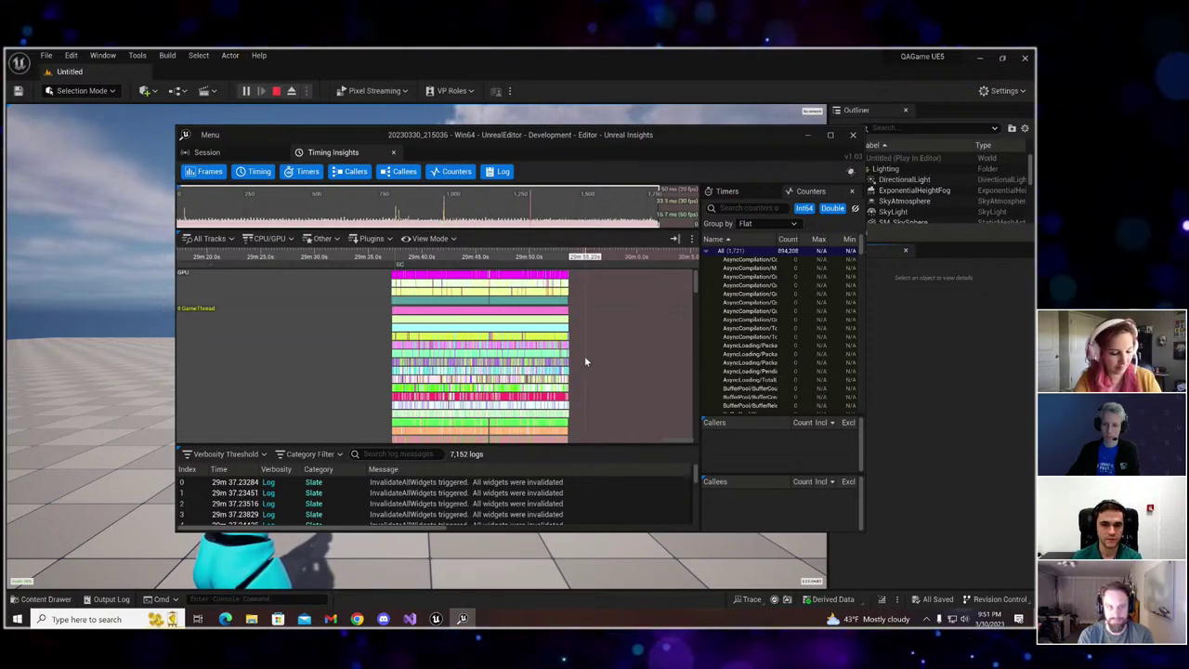
Check the editor's trace options, return to the snapshot's timing tracks, and close the Unreal Insights session.
left_click(753, 603)
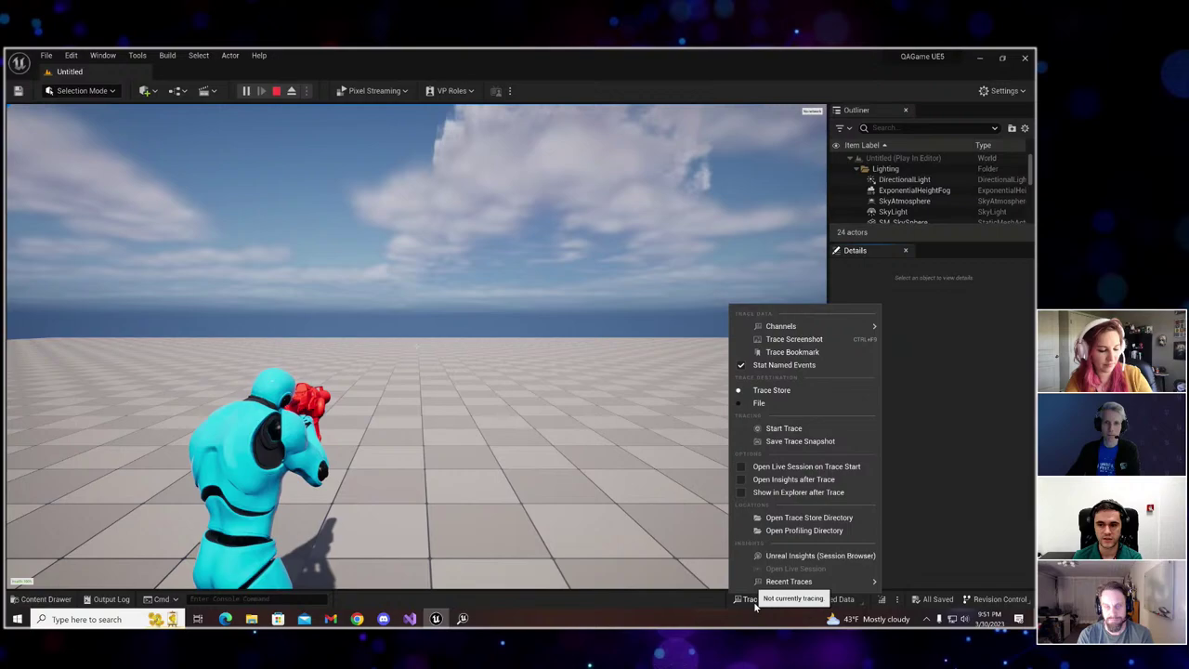
left_click(772, 354)
left_click(462, 619)
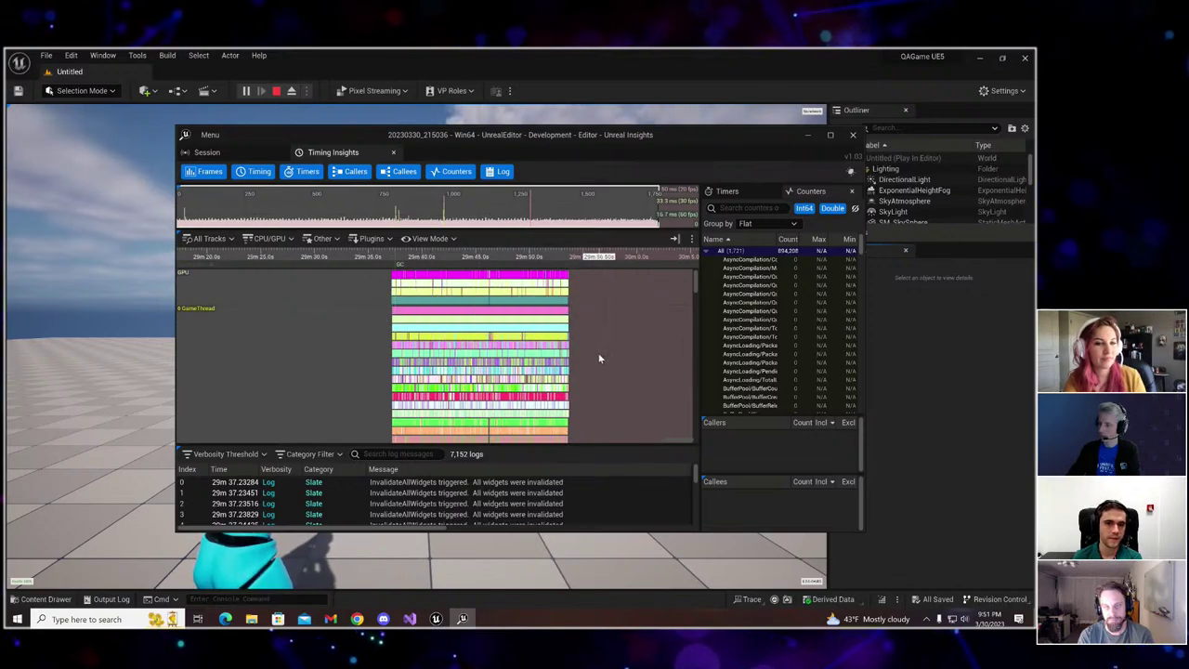
left_click(853, 137)
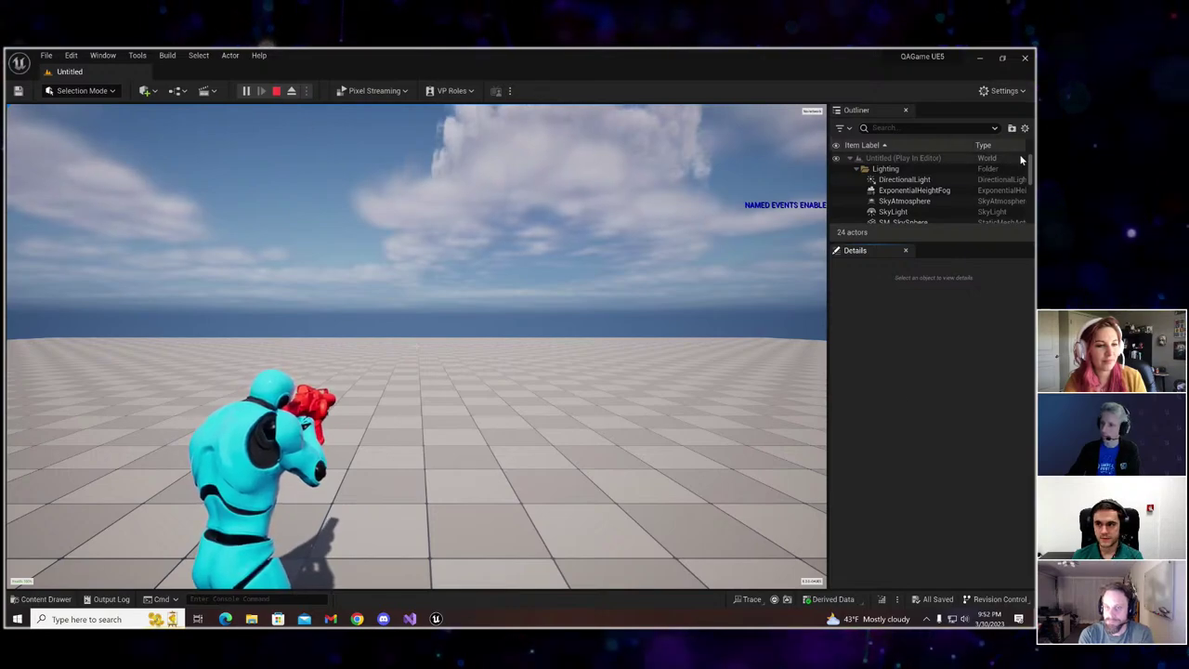
Search the editor's plugins for "trace uti" to check the TraceUtilities plugin, and close the plugin browser.
left_click(1004, 90)
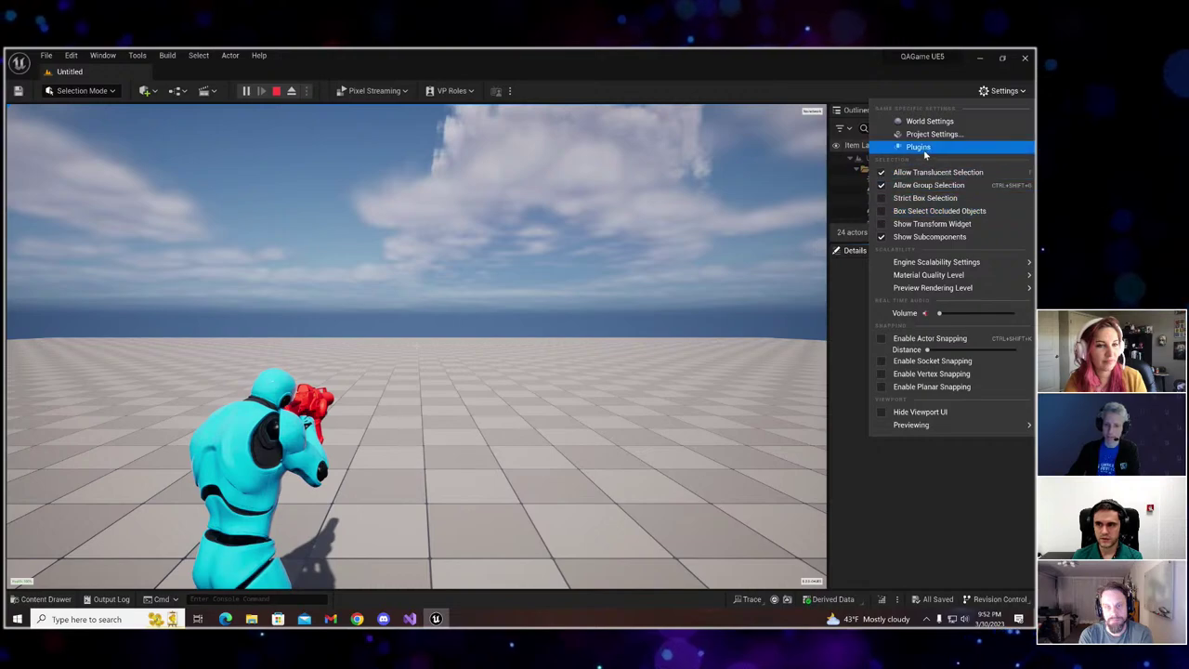
left_click(919, 147)
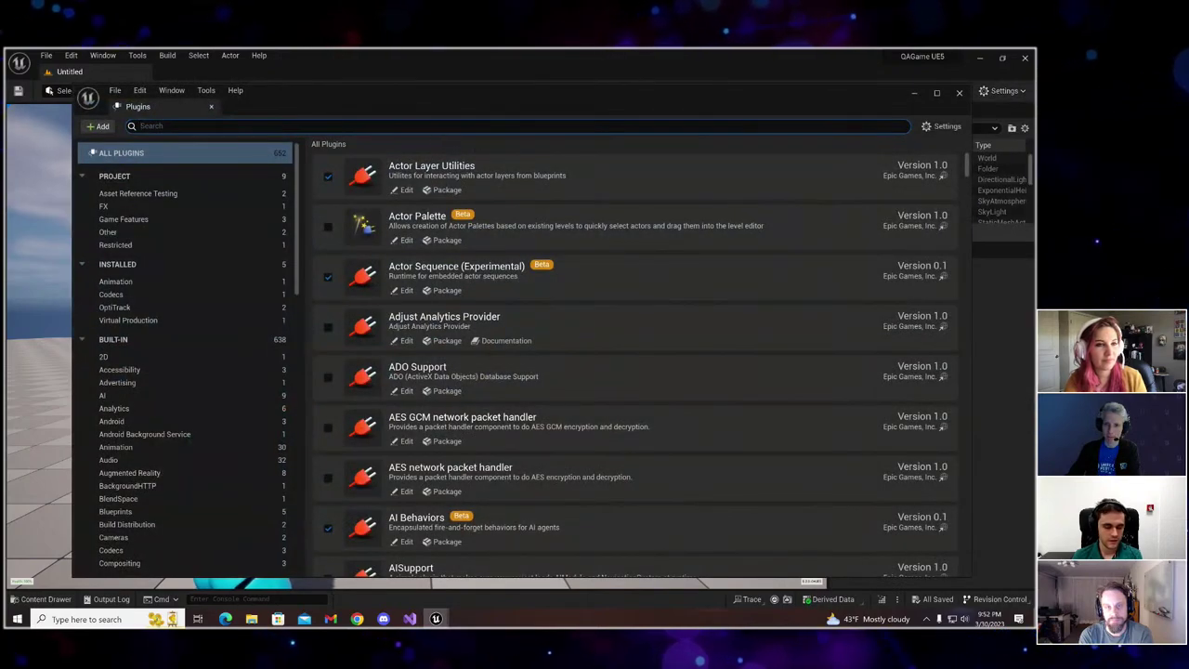
type("trace uti")
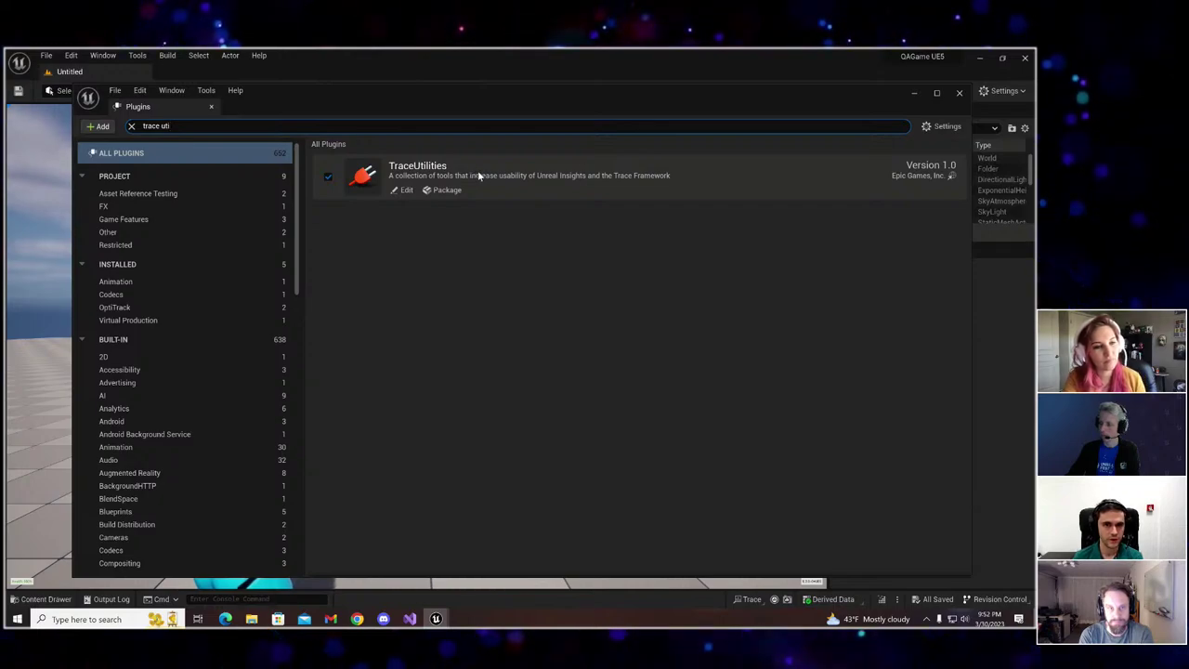
left_click(960, 95)
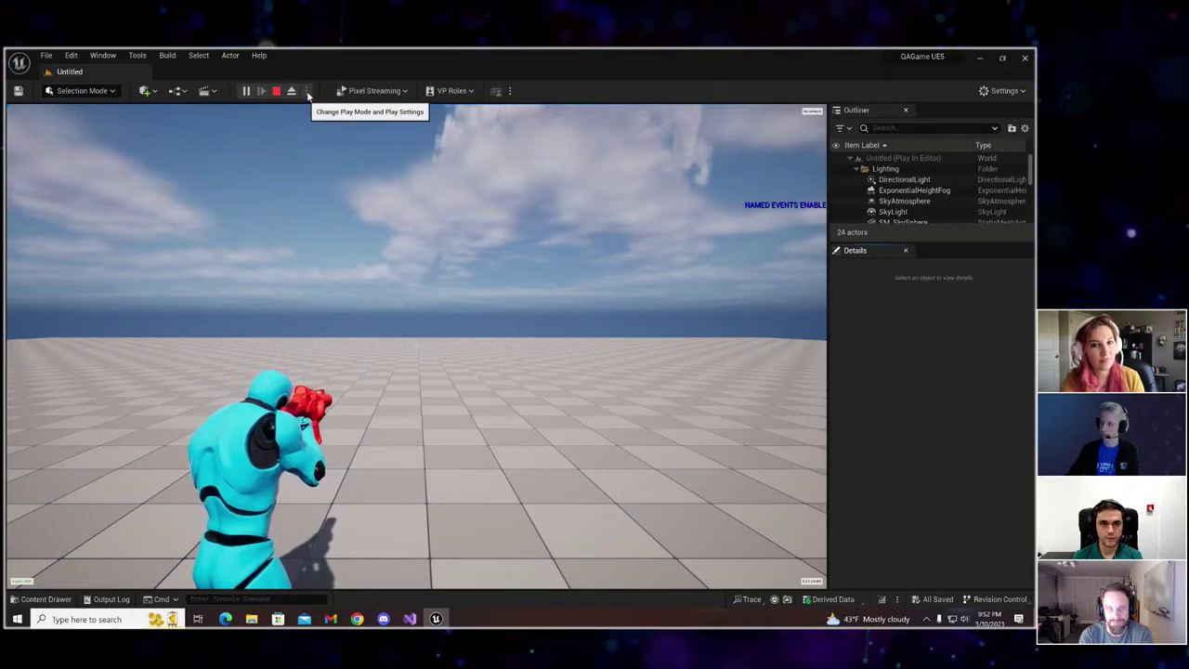
Stop the play session and check the standalone game's Additional Launch Parameters in the advanced play settings.
key("Escape")
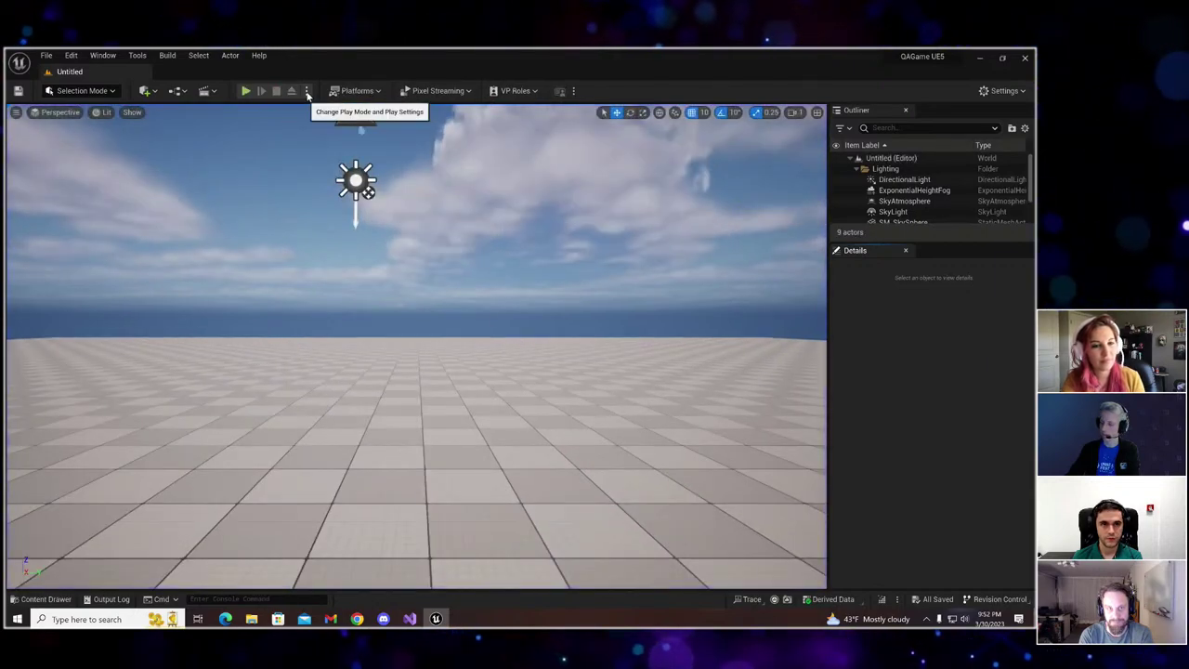
left_click(307, 92)
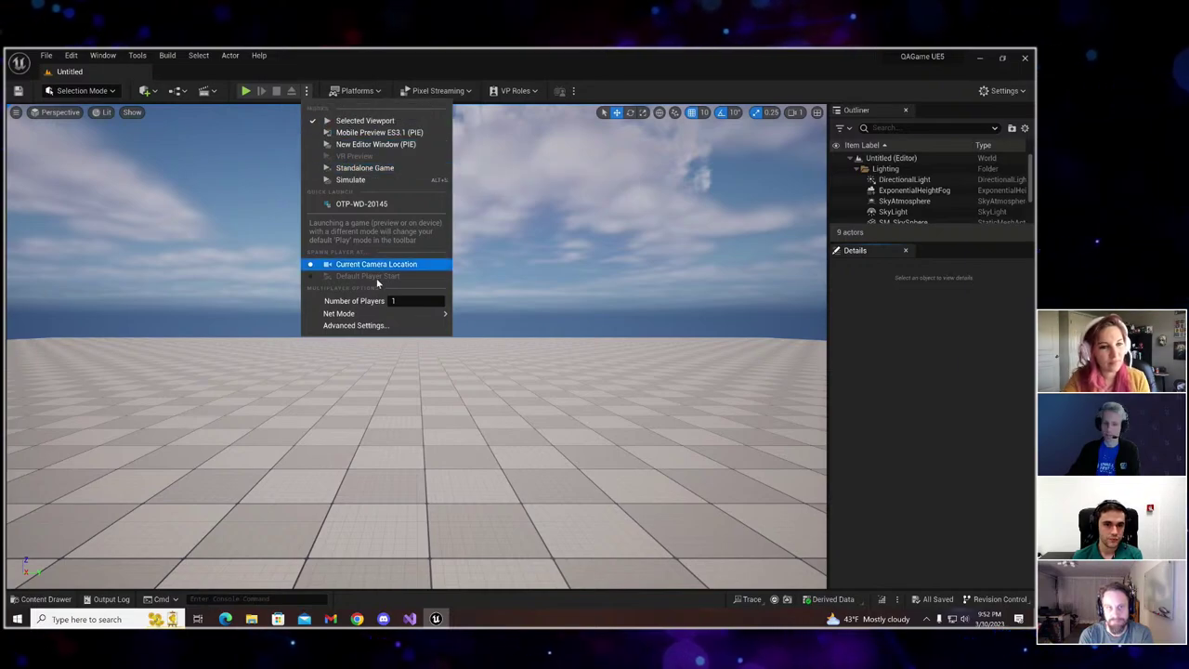
left_click(385, 327)
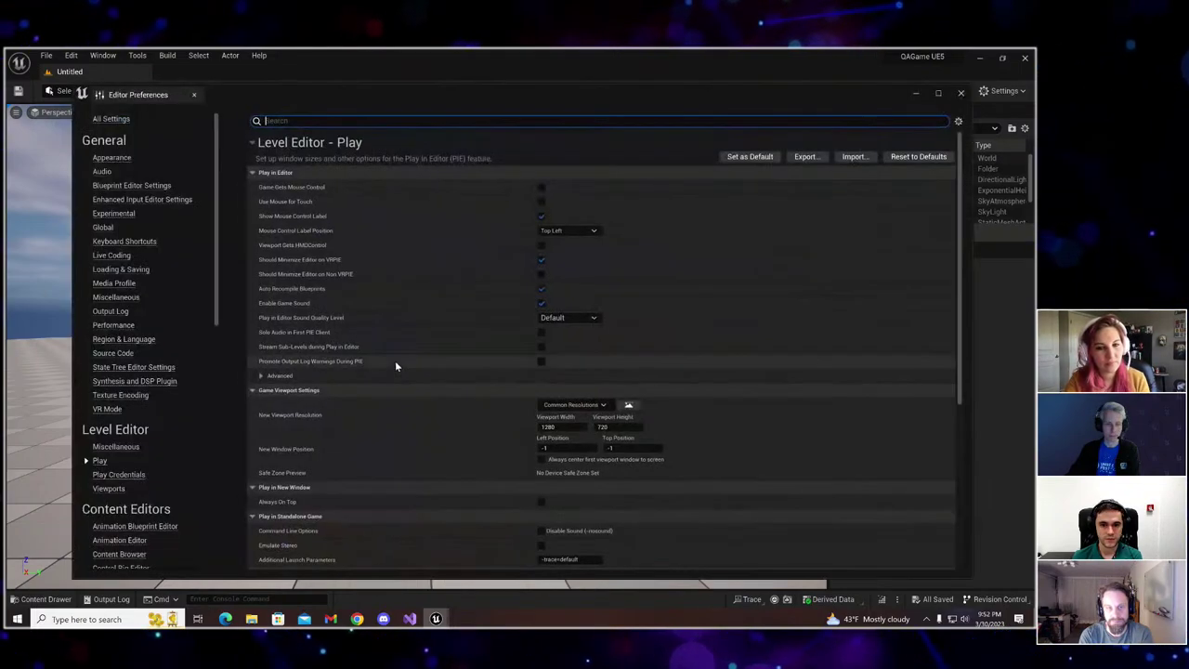
scroll(468, 418, "down", 2)
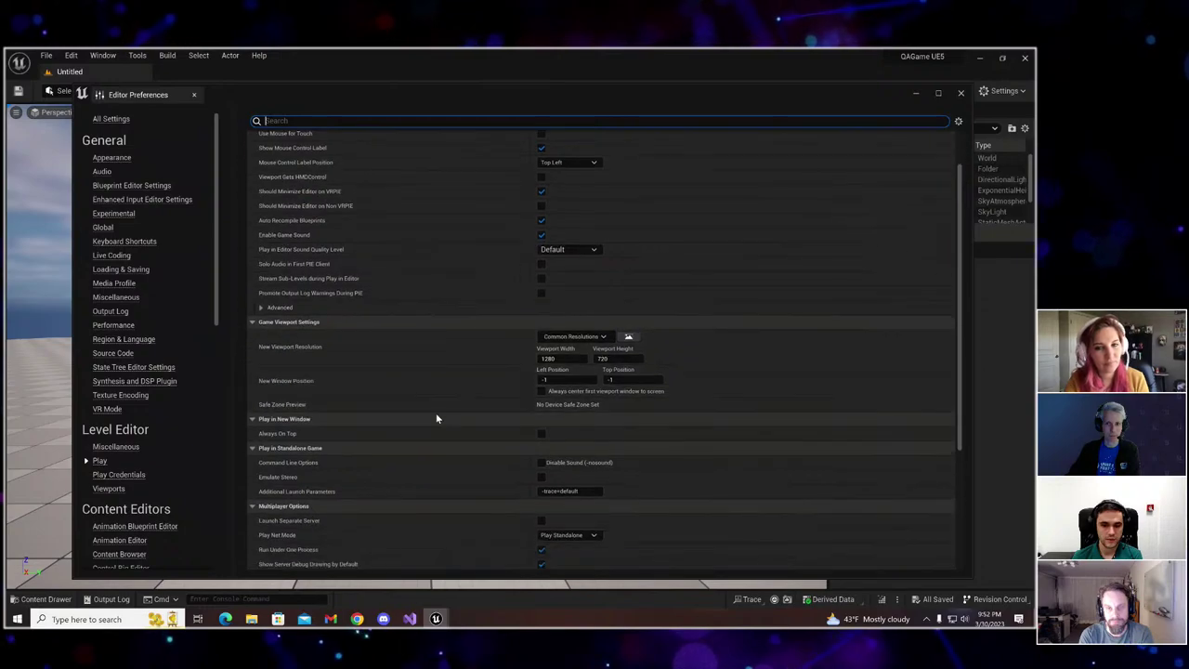
left_click(580, 492)
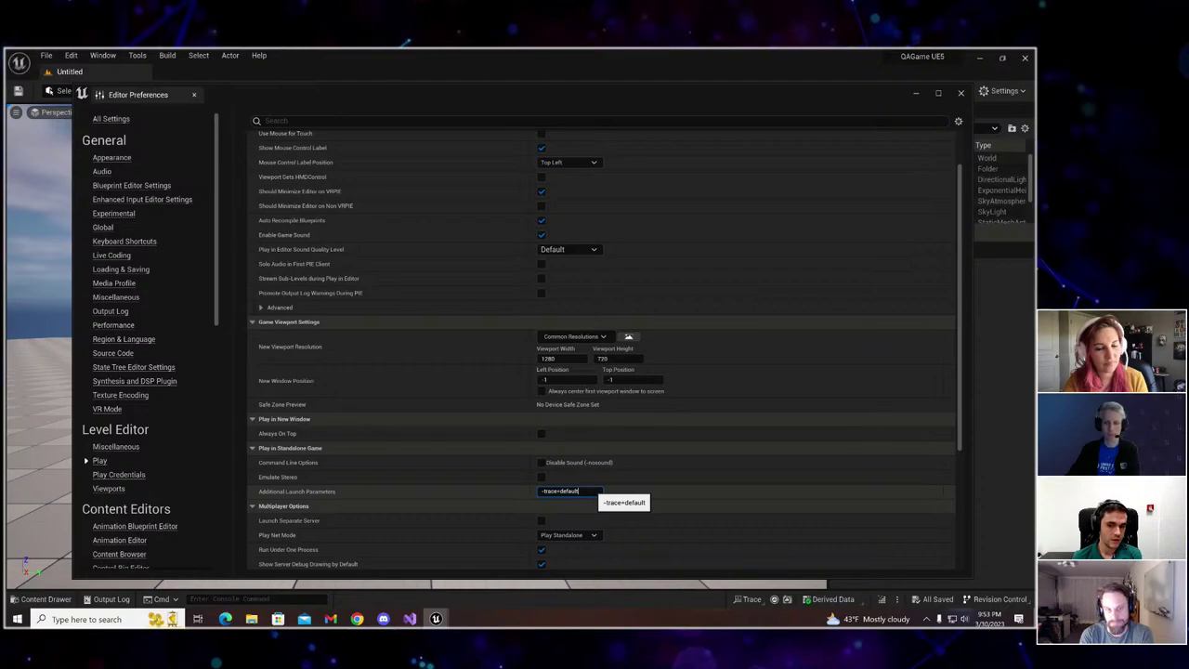
left_click(962, 96)
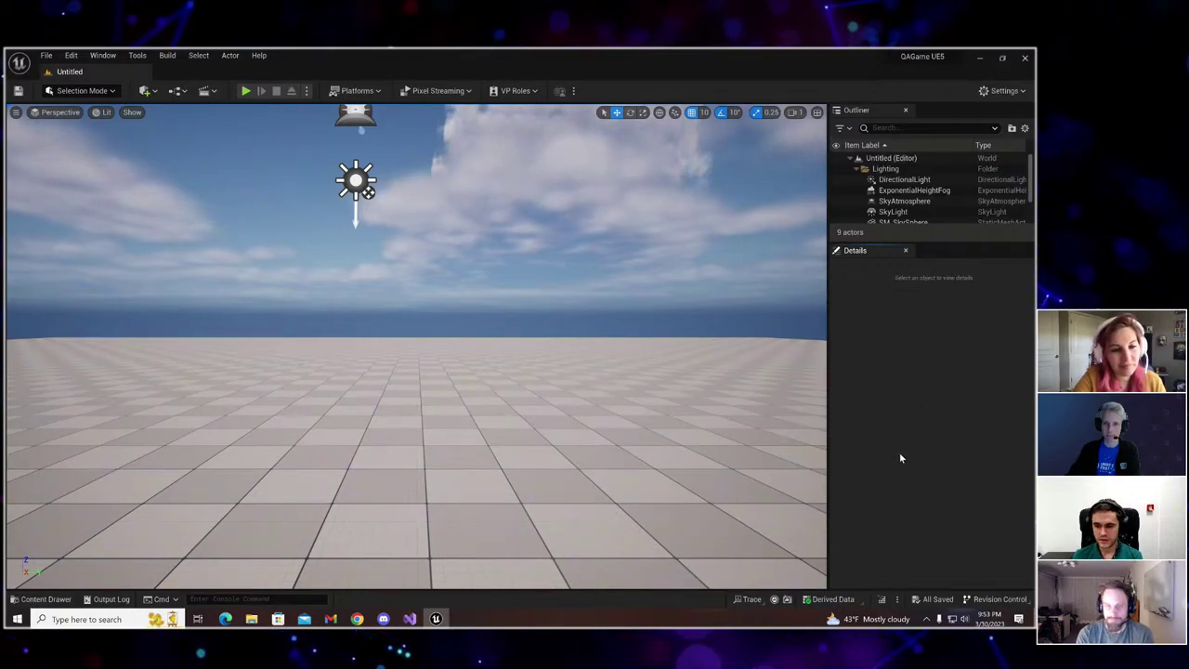
Open the Unreal Insights Session Browser from the editor's trace options.
left_click(757, 603)
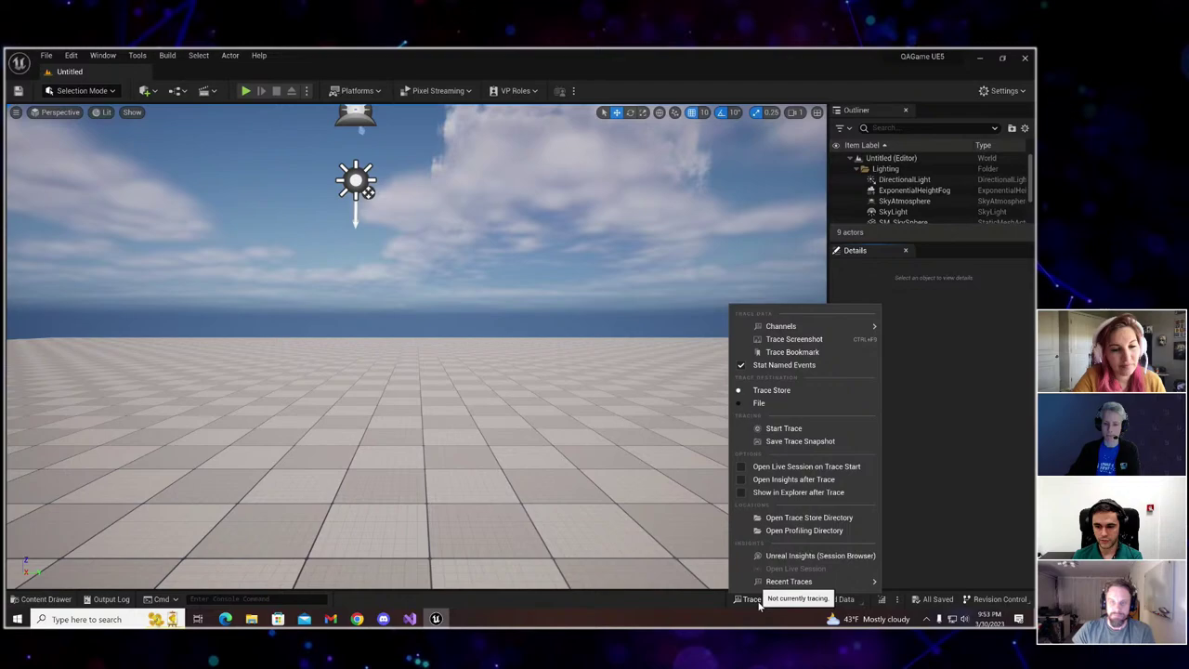
left_click(775, 557)
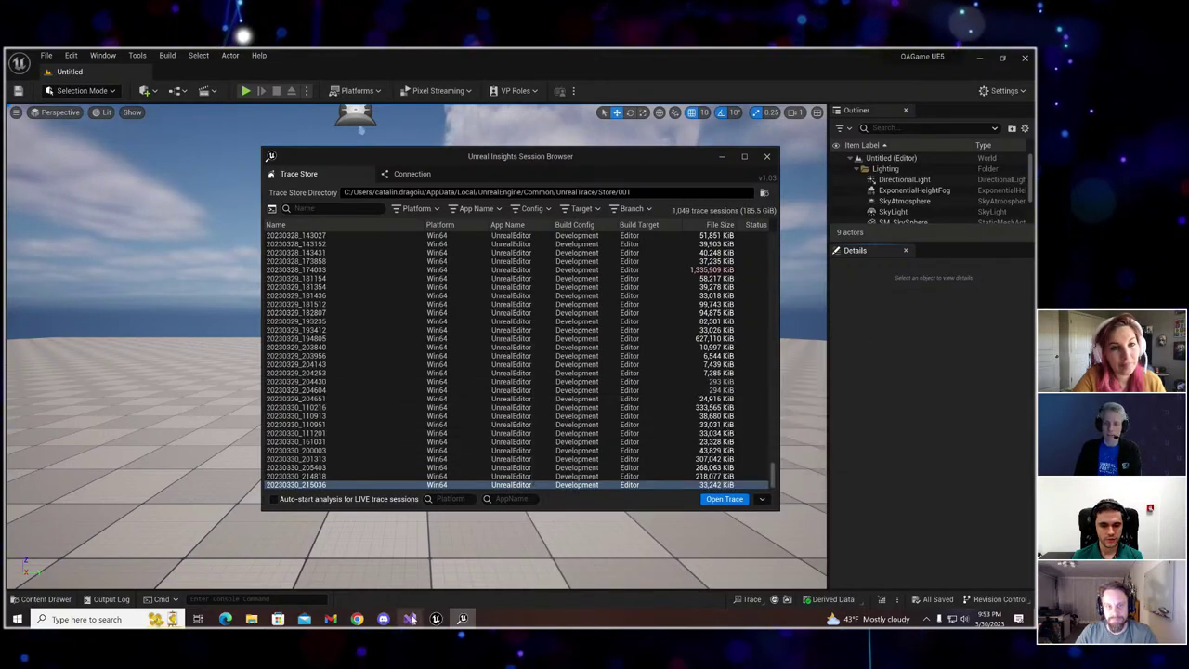
mouse_move(412, 620)
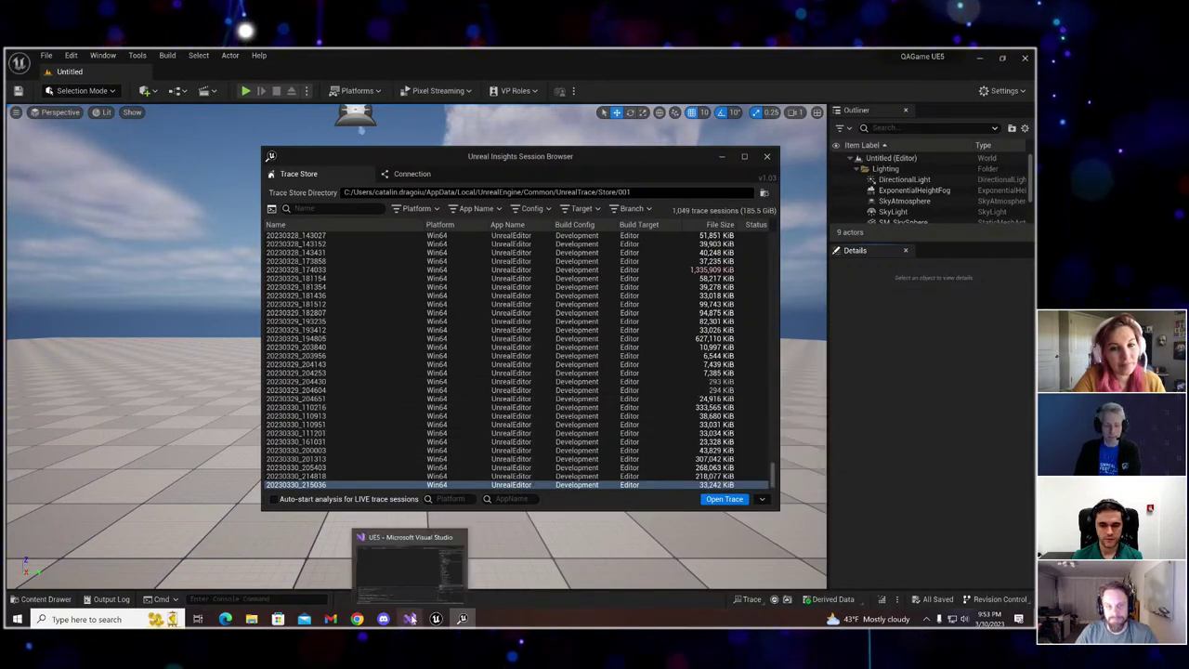
Switch to Visual Studio, check the Lyra project's debugging command arguments for the cook trace, and close its property pages.
left_click(410, 619)
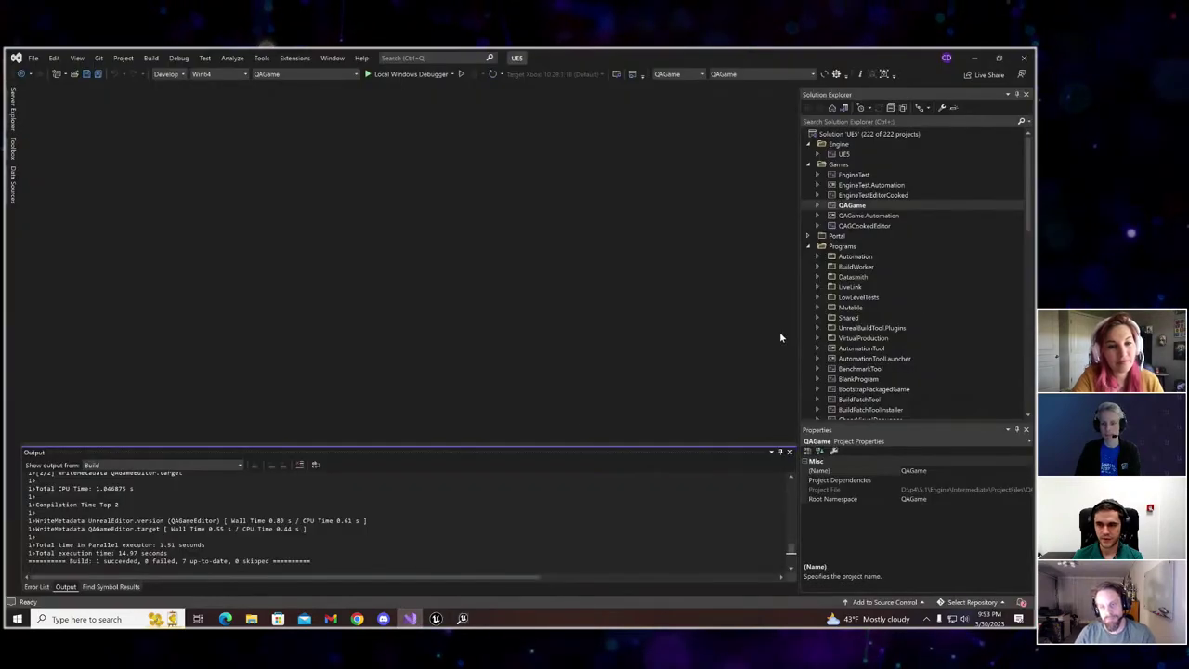
scroll(885, 322, "down", 15)
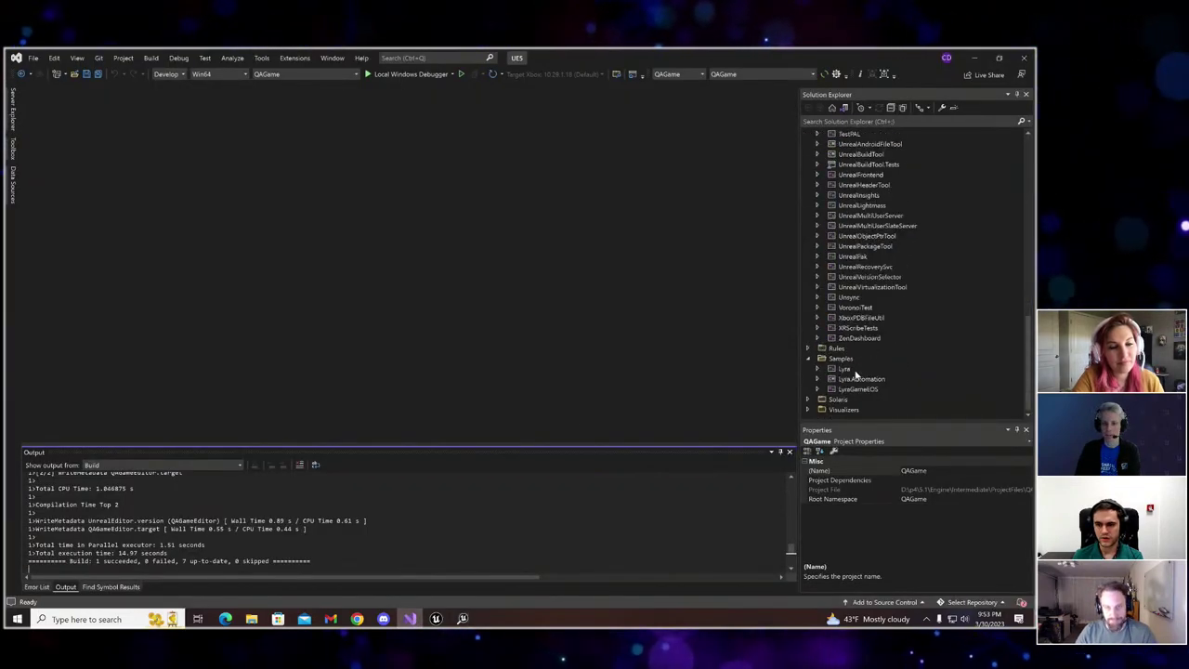
right_click(855, 370)
left_click(909, 598)
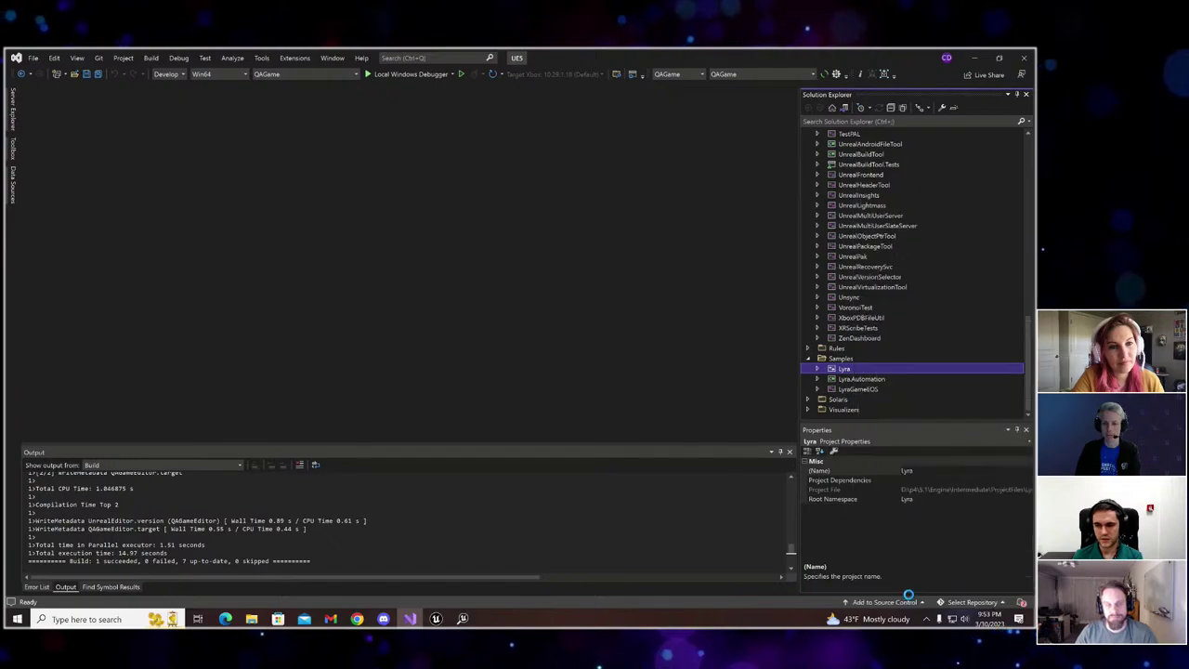
left_click(635, 272)
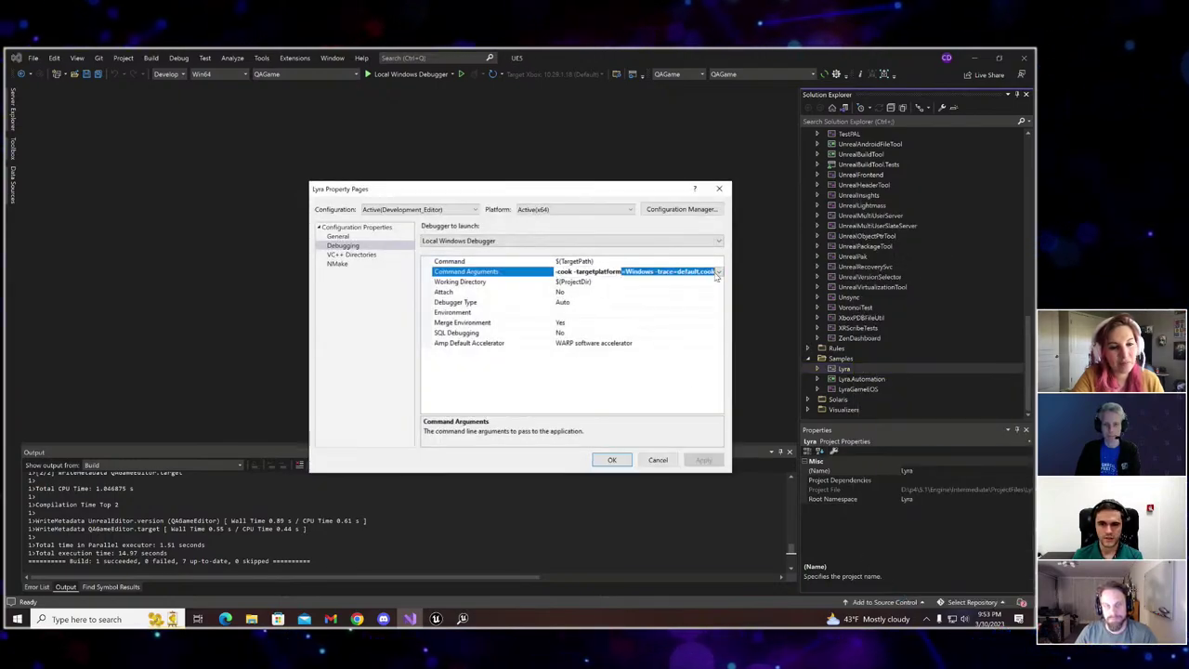
left_click(683, 271)
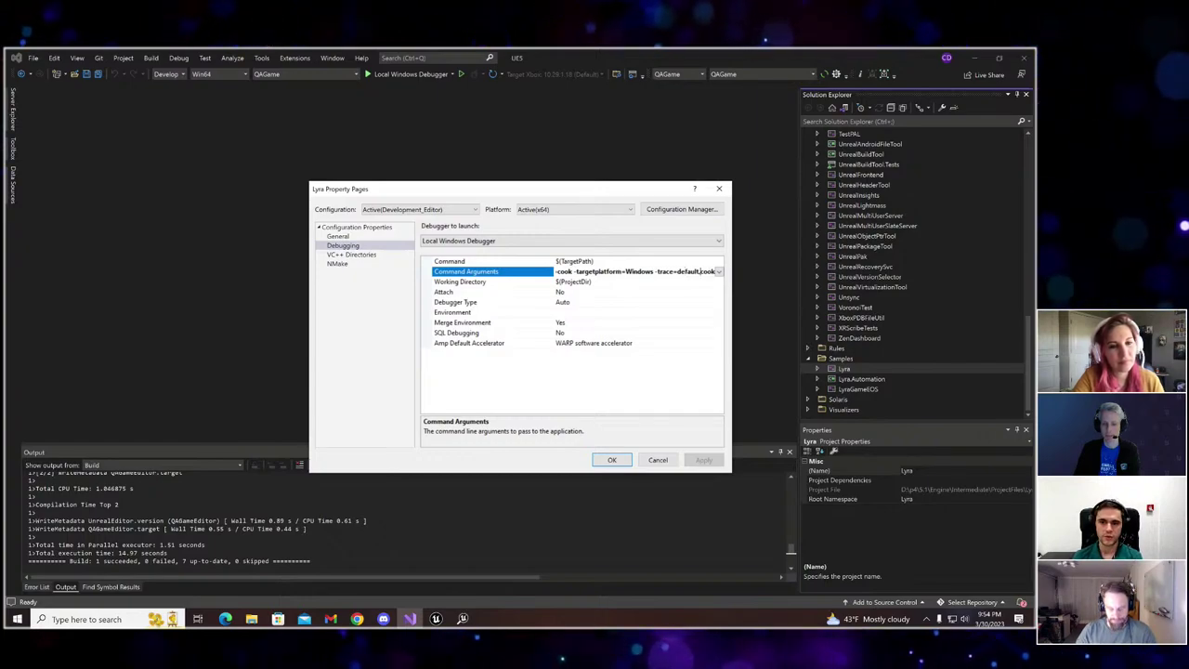
key("ctrl+shift+Left")
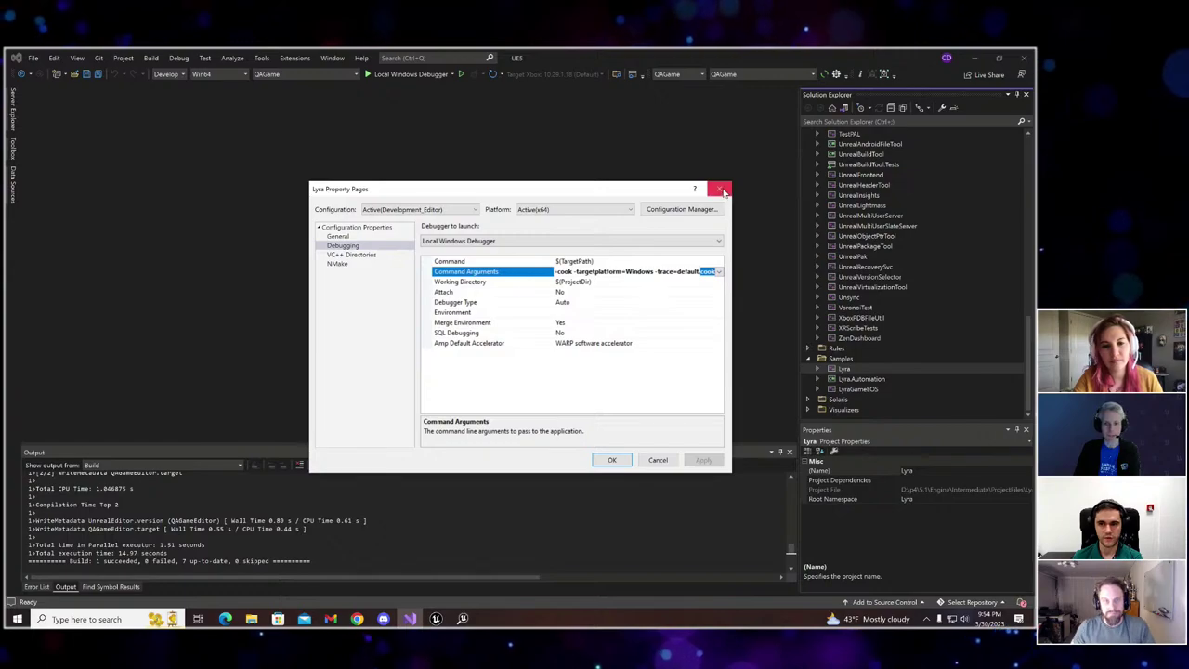
key("Return")
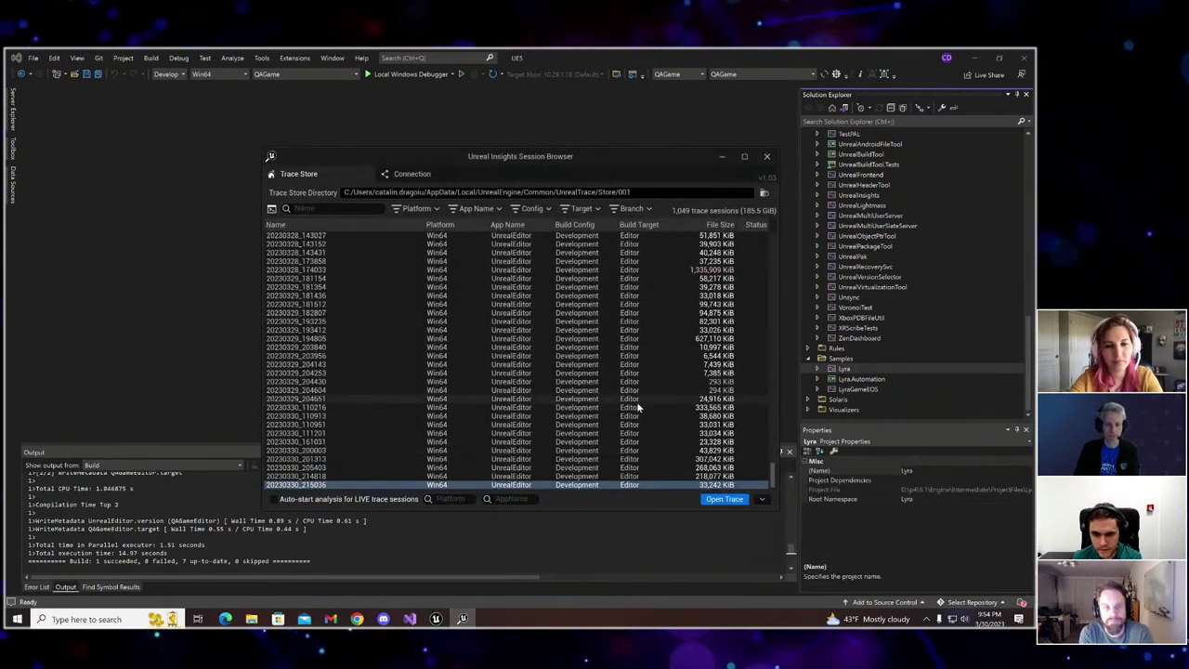
Open the Lyra cook trace 20230329_204651 in Unreal Insights and reposition its Packages window.
mouse_move(637, 403)
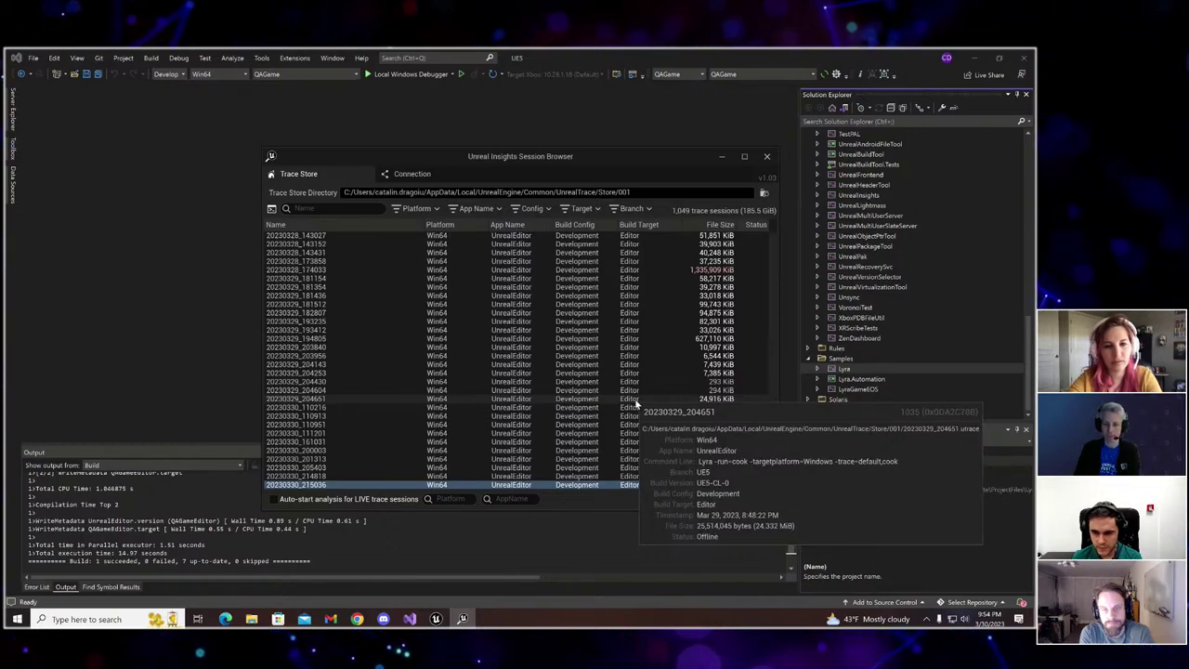
double_click(637, 403)
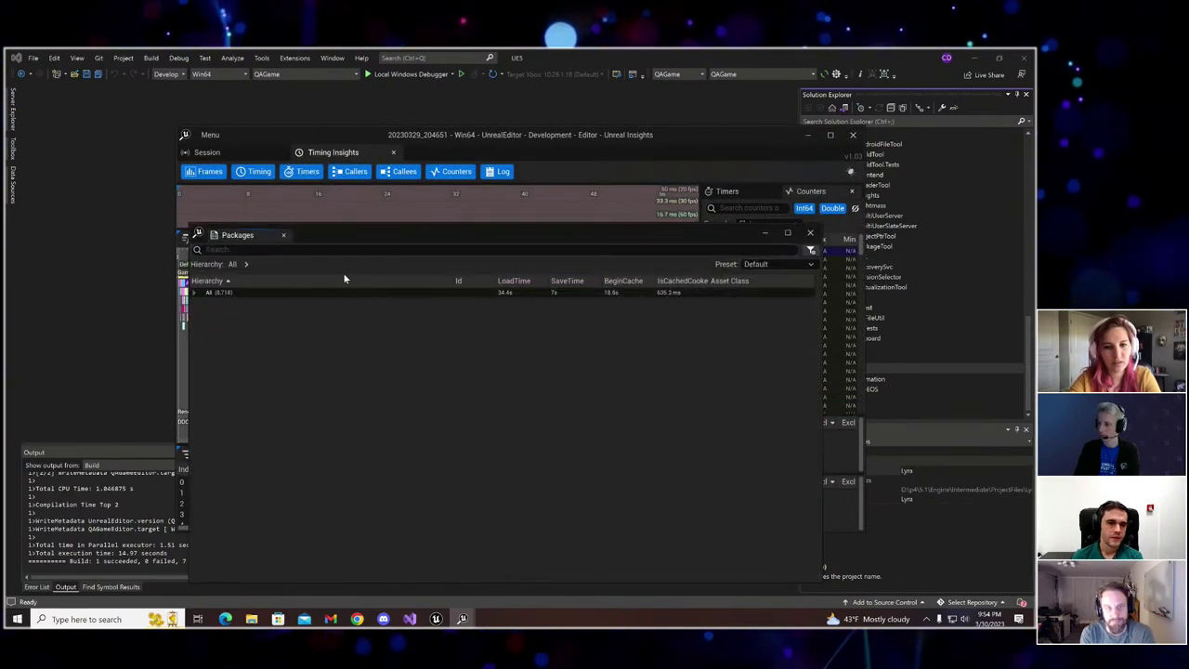
left_click_drag(358, 238, 356, 215)
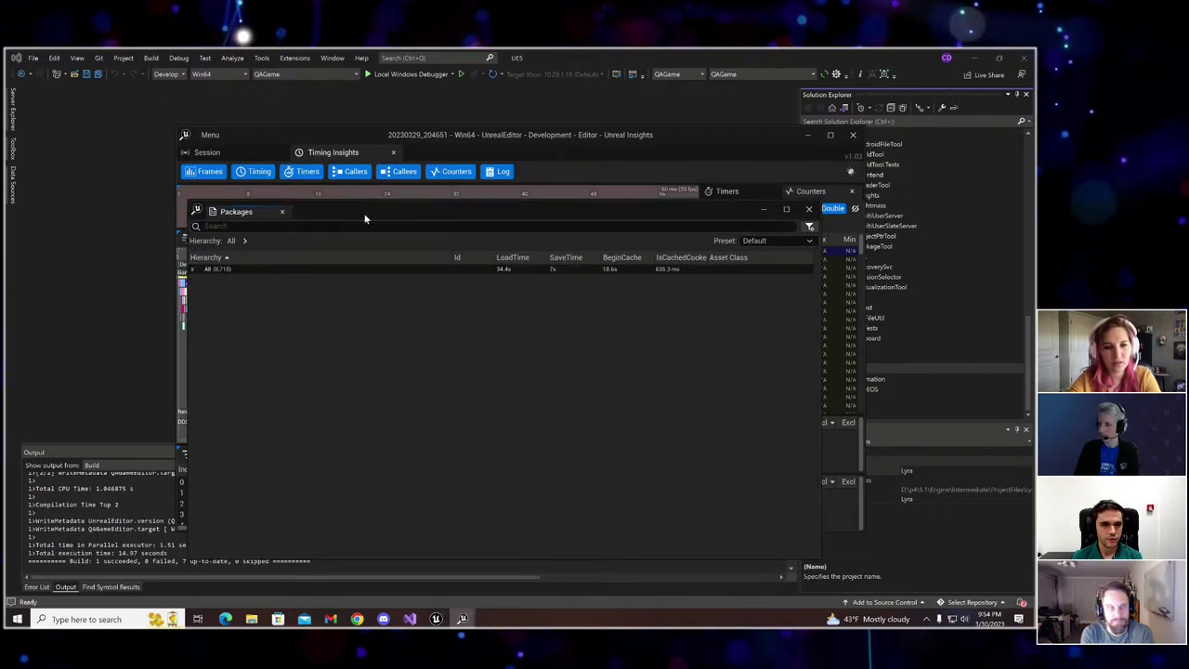
mouse_move(338, 213)
left_mouse_down()
mouse_move(356, 252)
mouse_move(343, 252)
mouse_move(339, 233)
left_mouse_up()
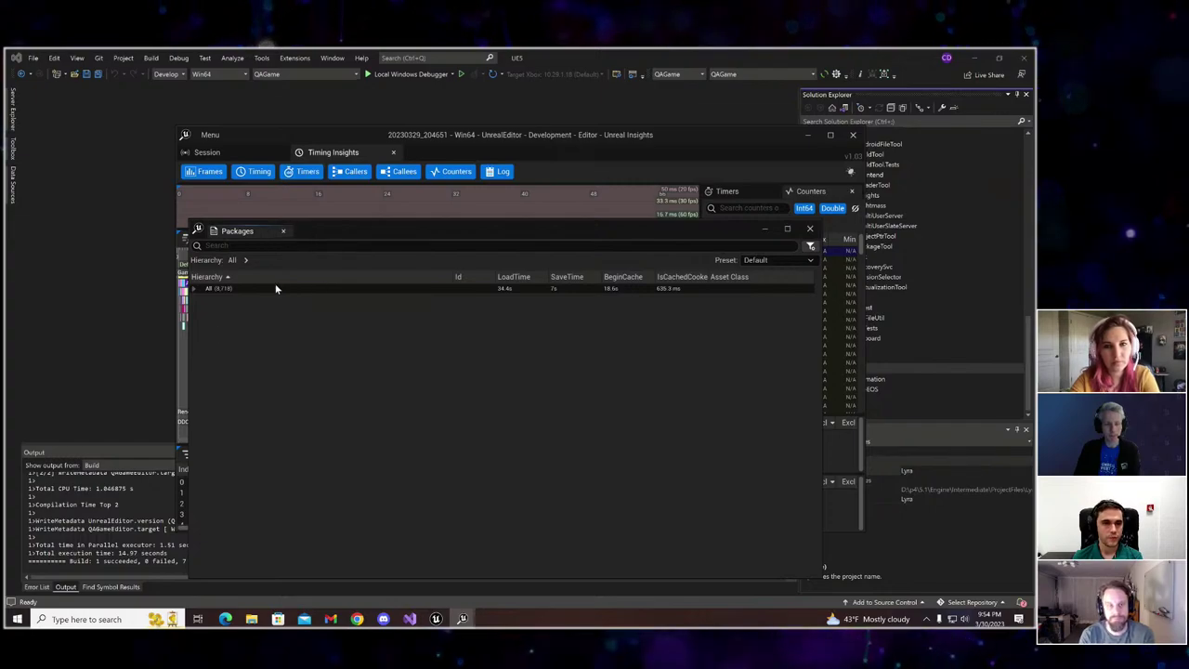
Check the cook trace's command line and analysis status in its session information.
left_click(207, 152)
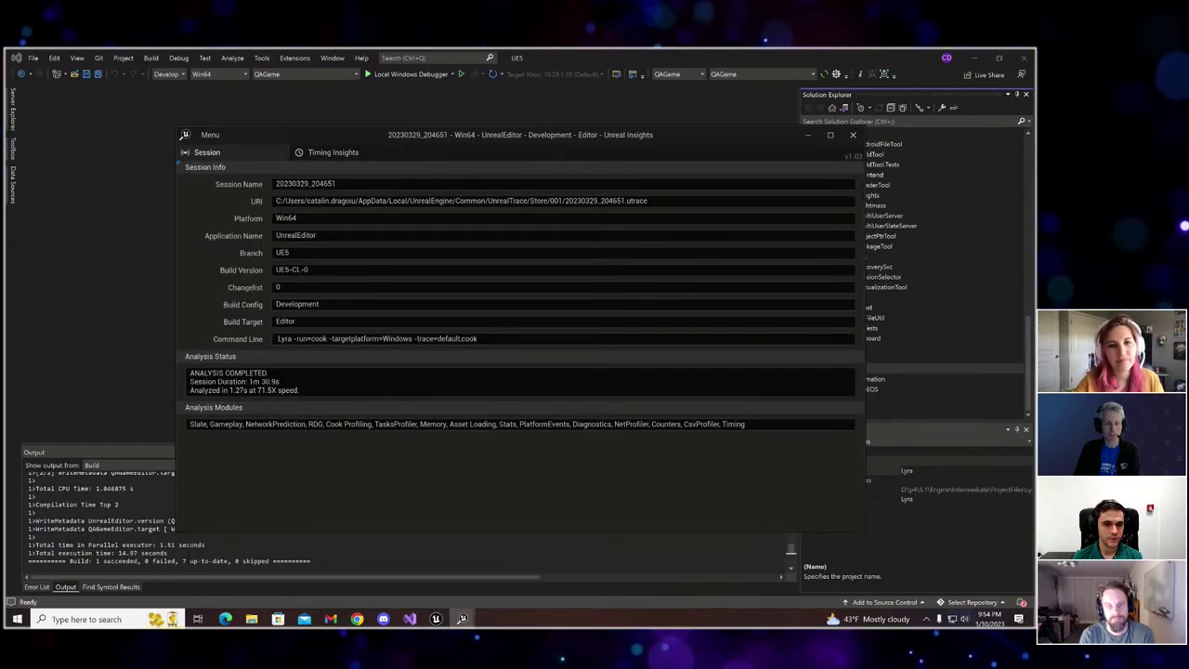
left_click_drag(199, 372, 268, 373)
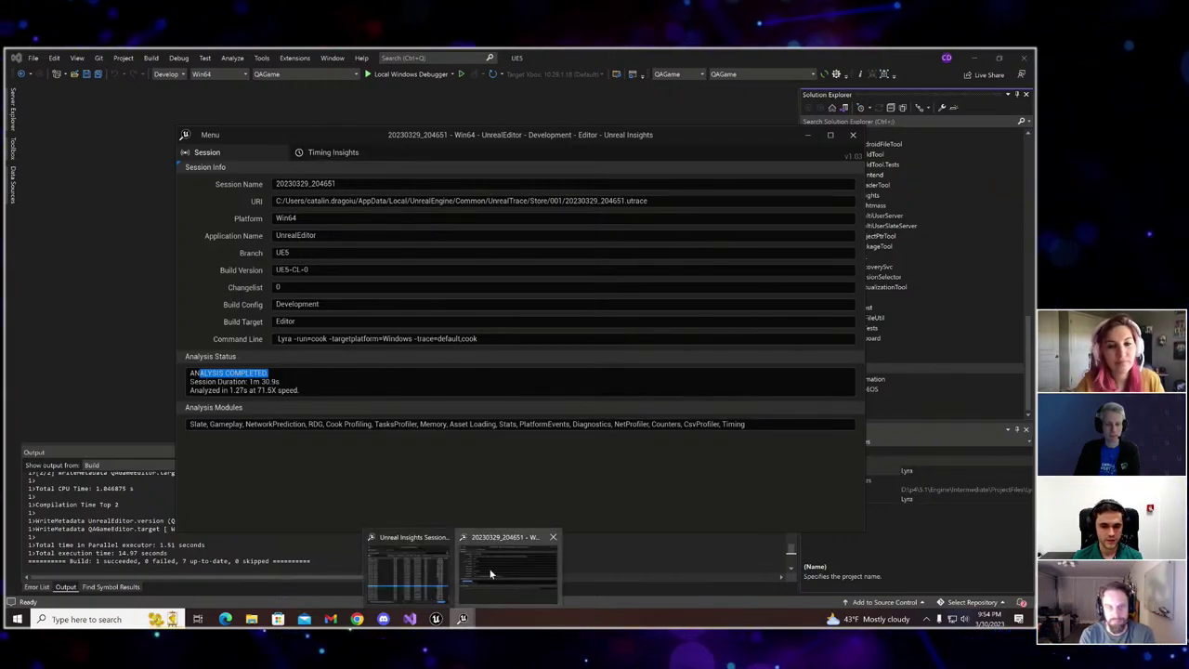
left_click(492, 568)
Return to the cook trace's Timing Insights, reposition the Packages window, and expand the All group to list every package.
left_click(314, 137)
left_click_drag(313, 138, 428, 147)
left_click(389, 151)
left_click(344, 163)
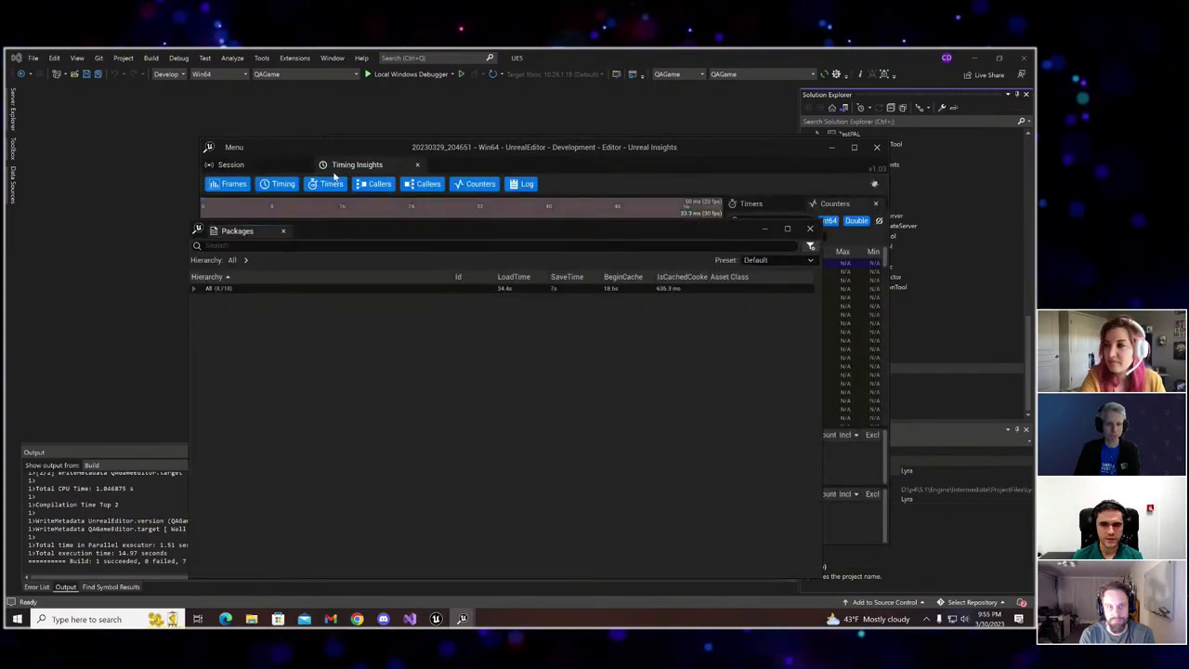
left_click_drag(327, 227, 336, 199)
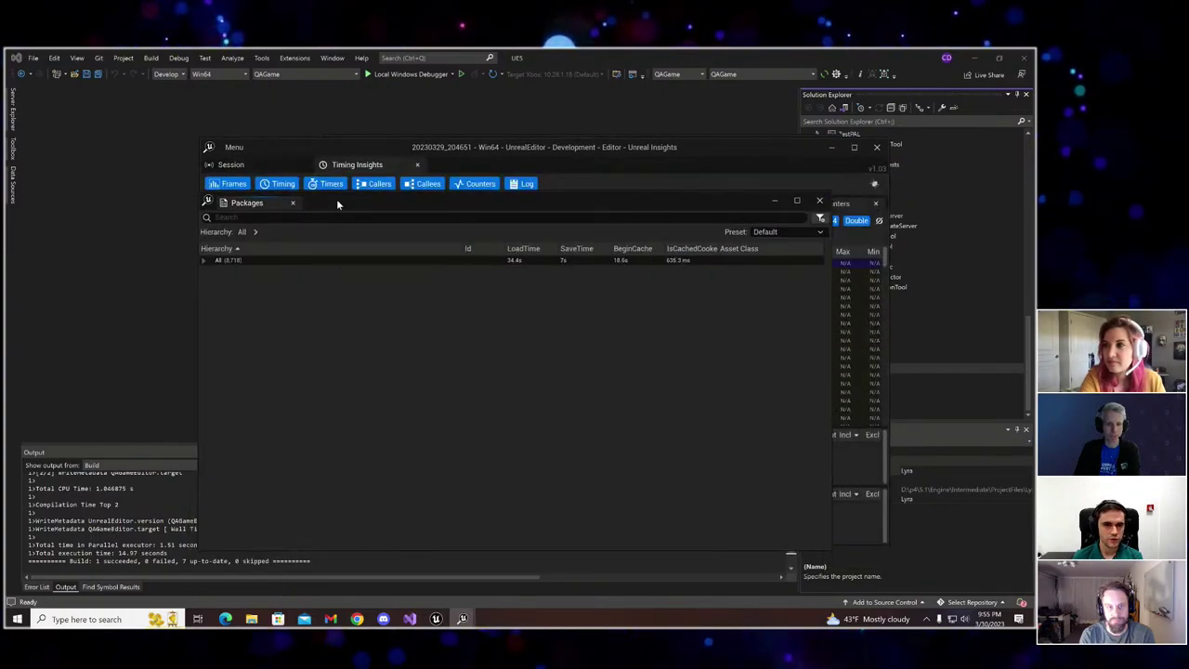
left_click(202, 260)
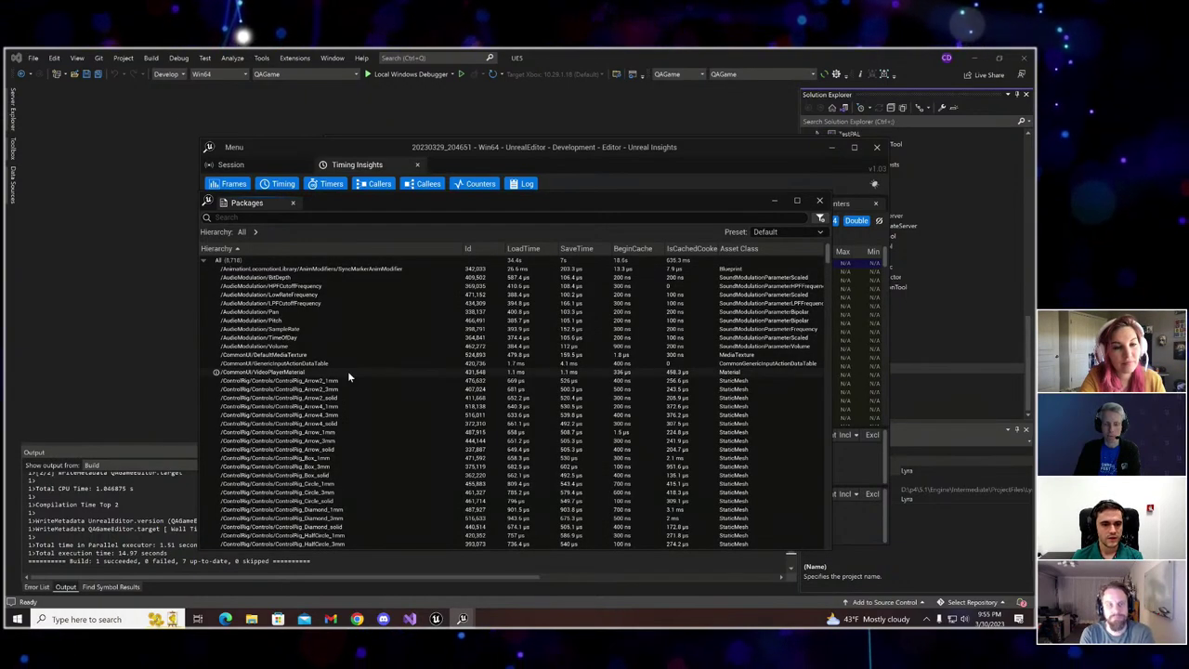